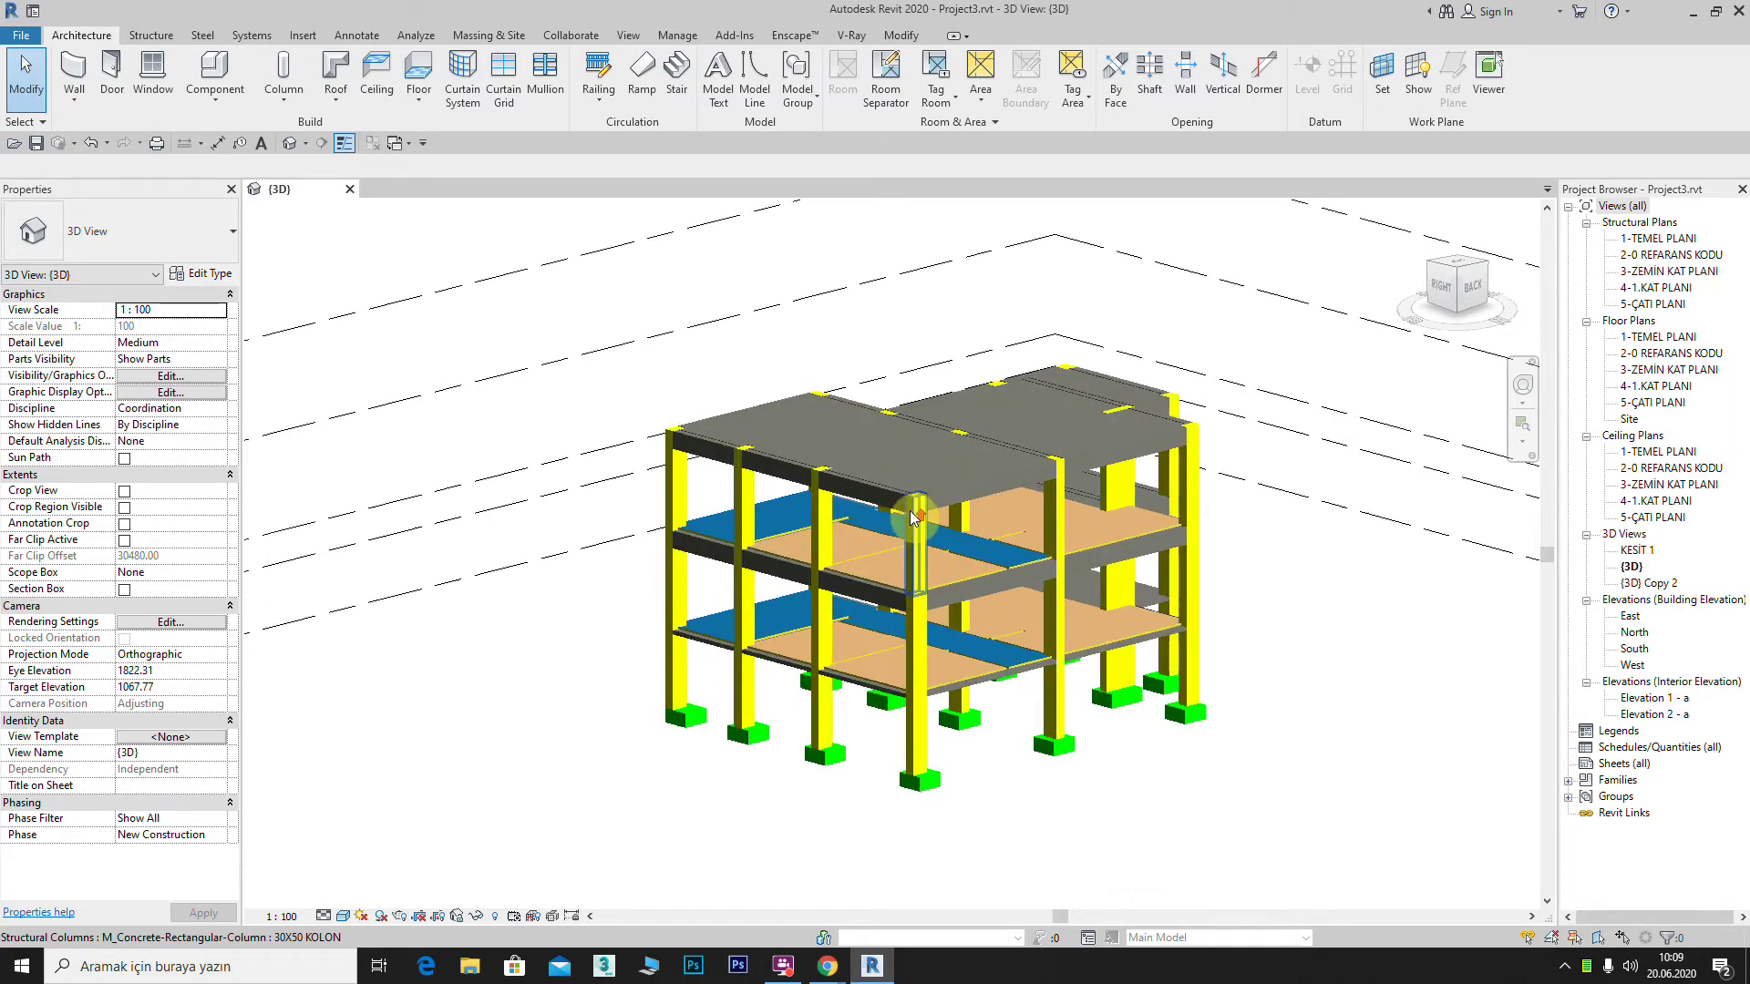
scroll(875, 502, "up", 2)
Step: Zoom and pan around the 3D model to inspect it
scroll(847, 519, "down", 1)
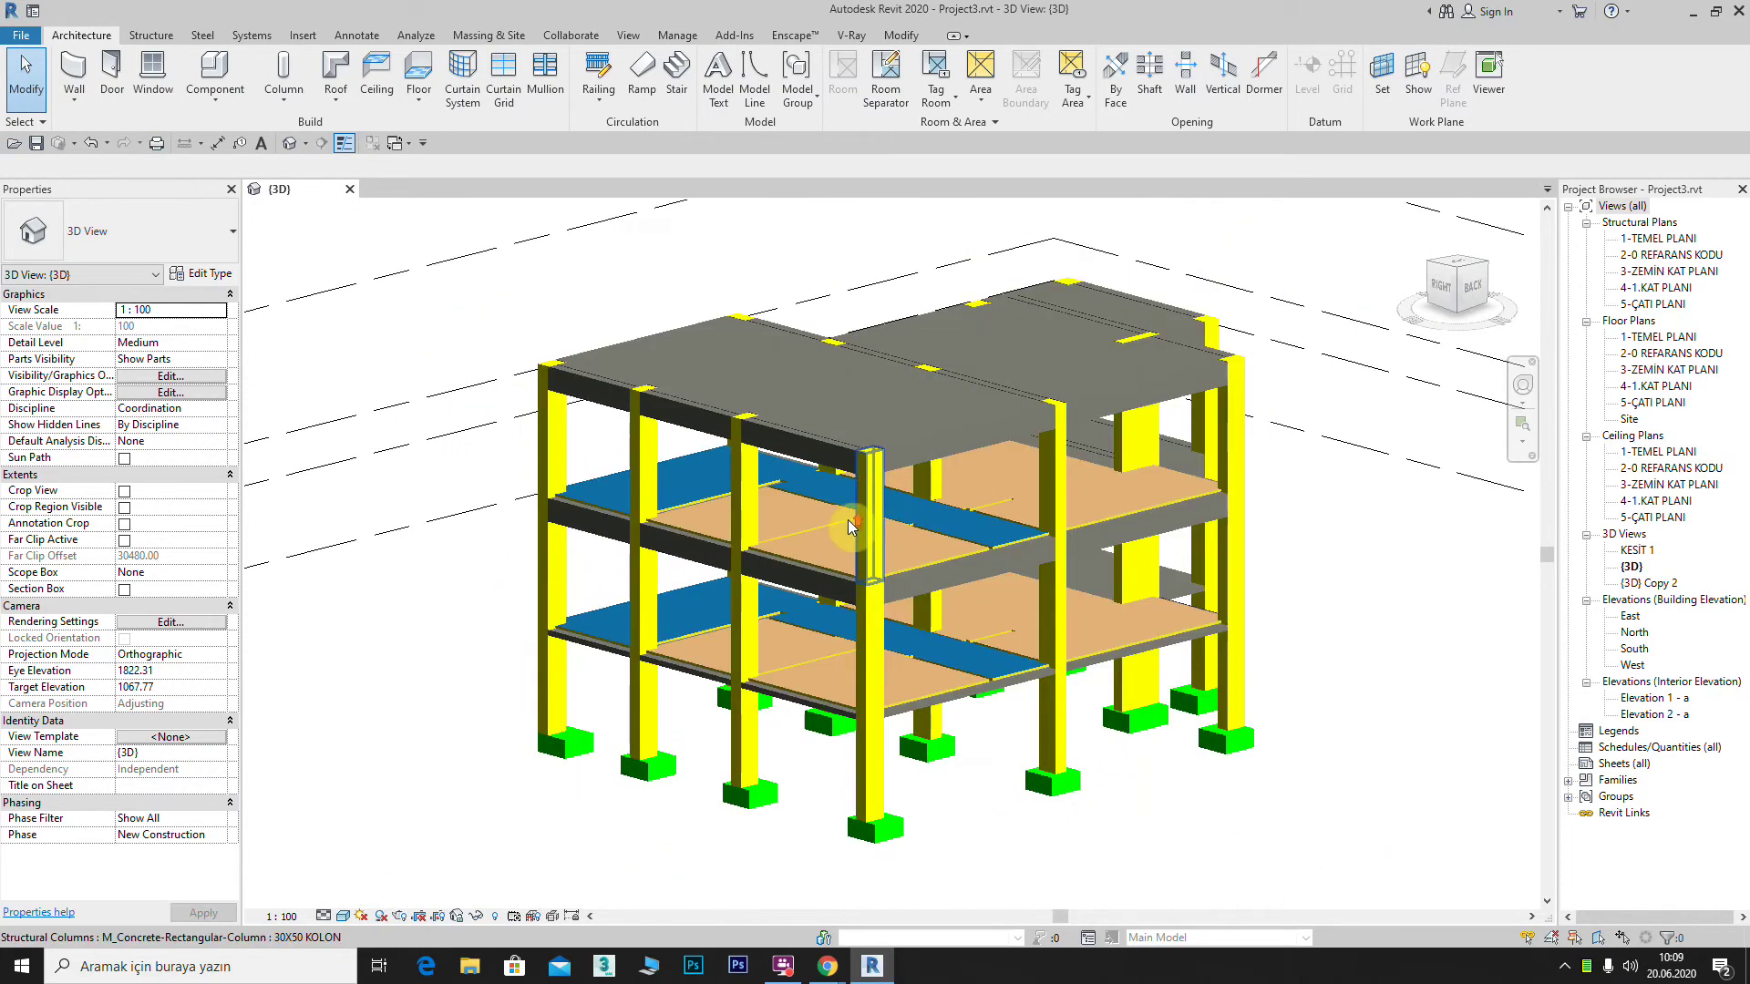
scroll(848, 519, "up", 1)
scroll(843, 515, "down", 1)
scroll(839, 512, "down", 1)
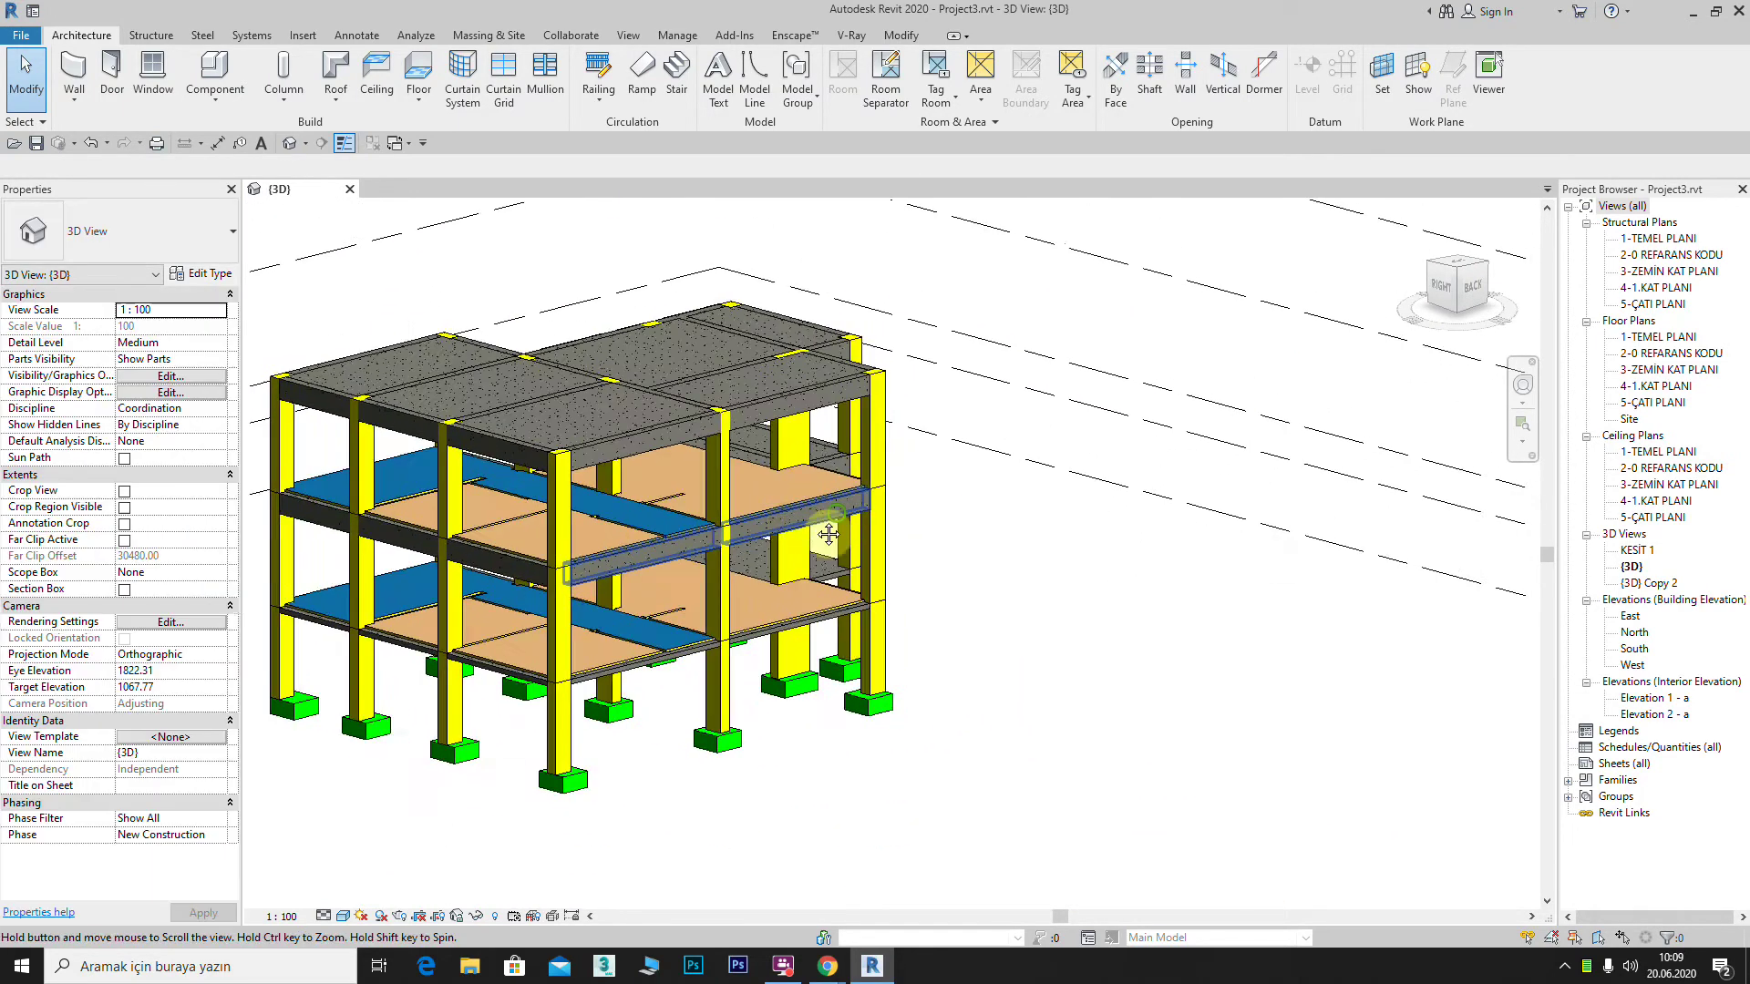
scroll(848, 551, "up", 2)
mouse_move(847, 550)
middle_mouse_down()
mouse_move(1005, 613)
mouse_move(968, 554)
middle_mouse_up()
scroll(1048, 556, "down", 1)
scroll(1048, 556, "down", 1)
scroll(984, 578, "down", 1)
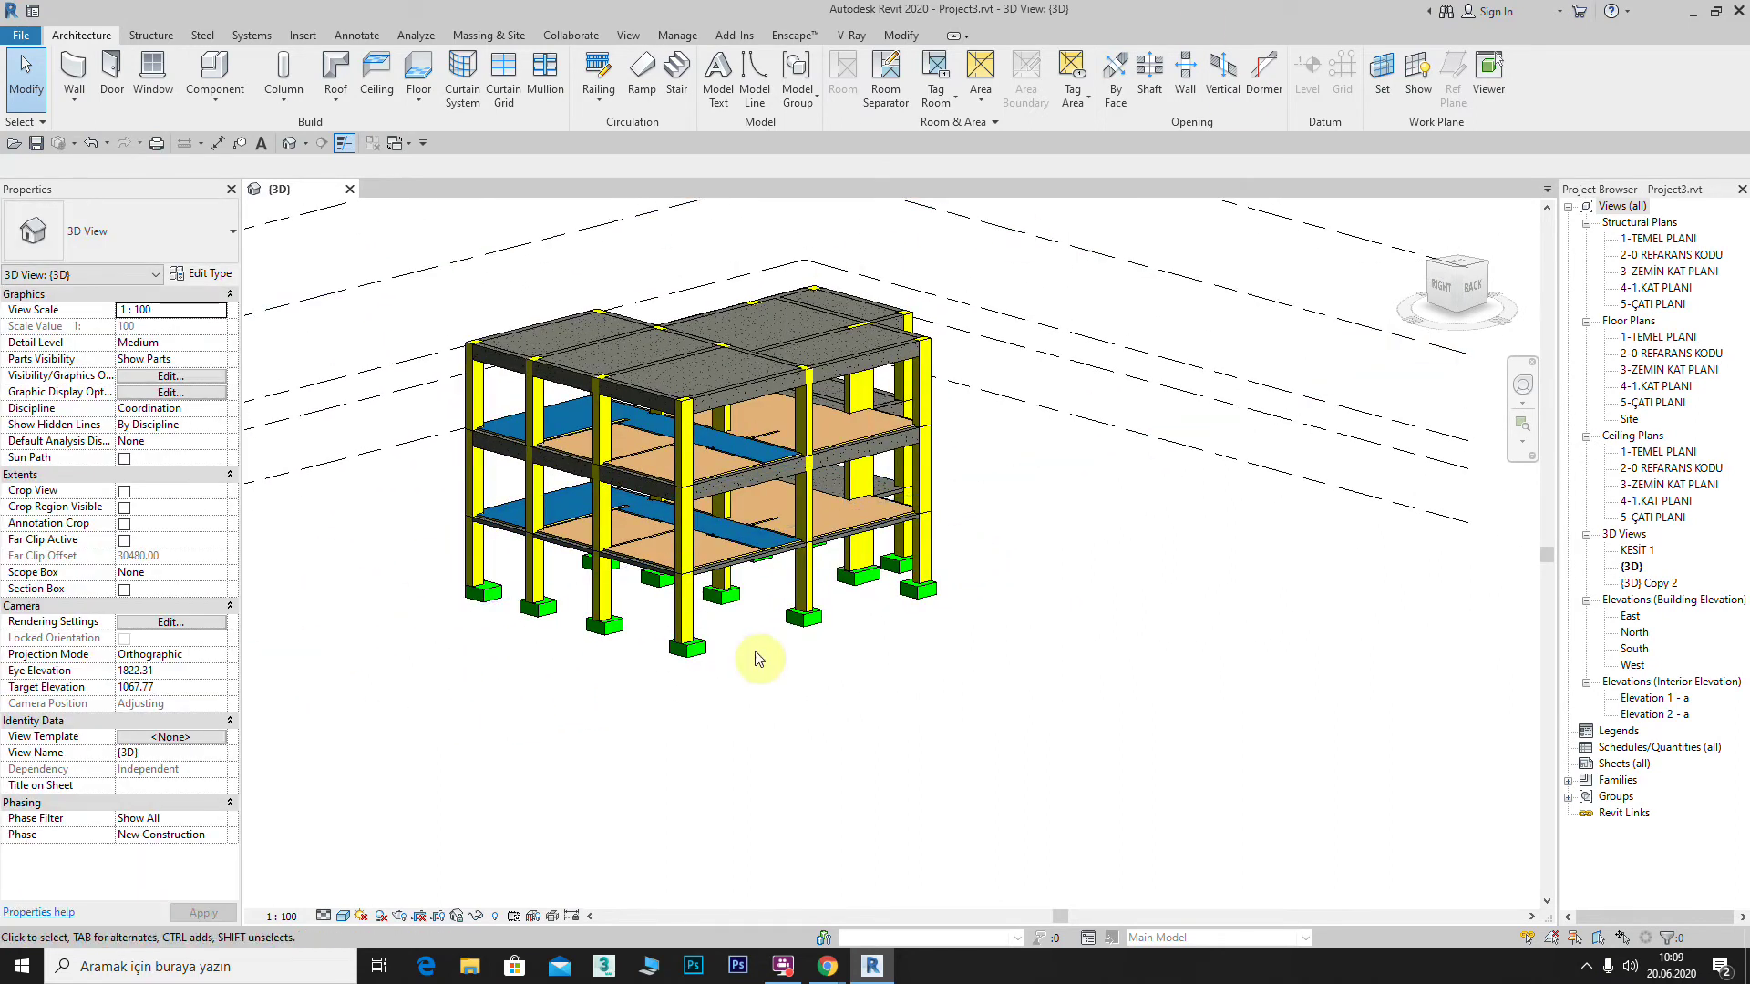
middle_click_drag(762, 656, 847, 692)
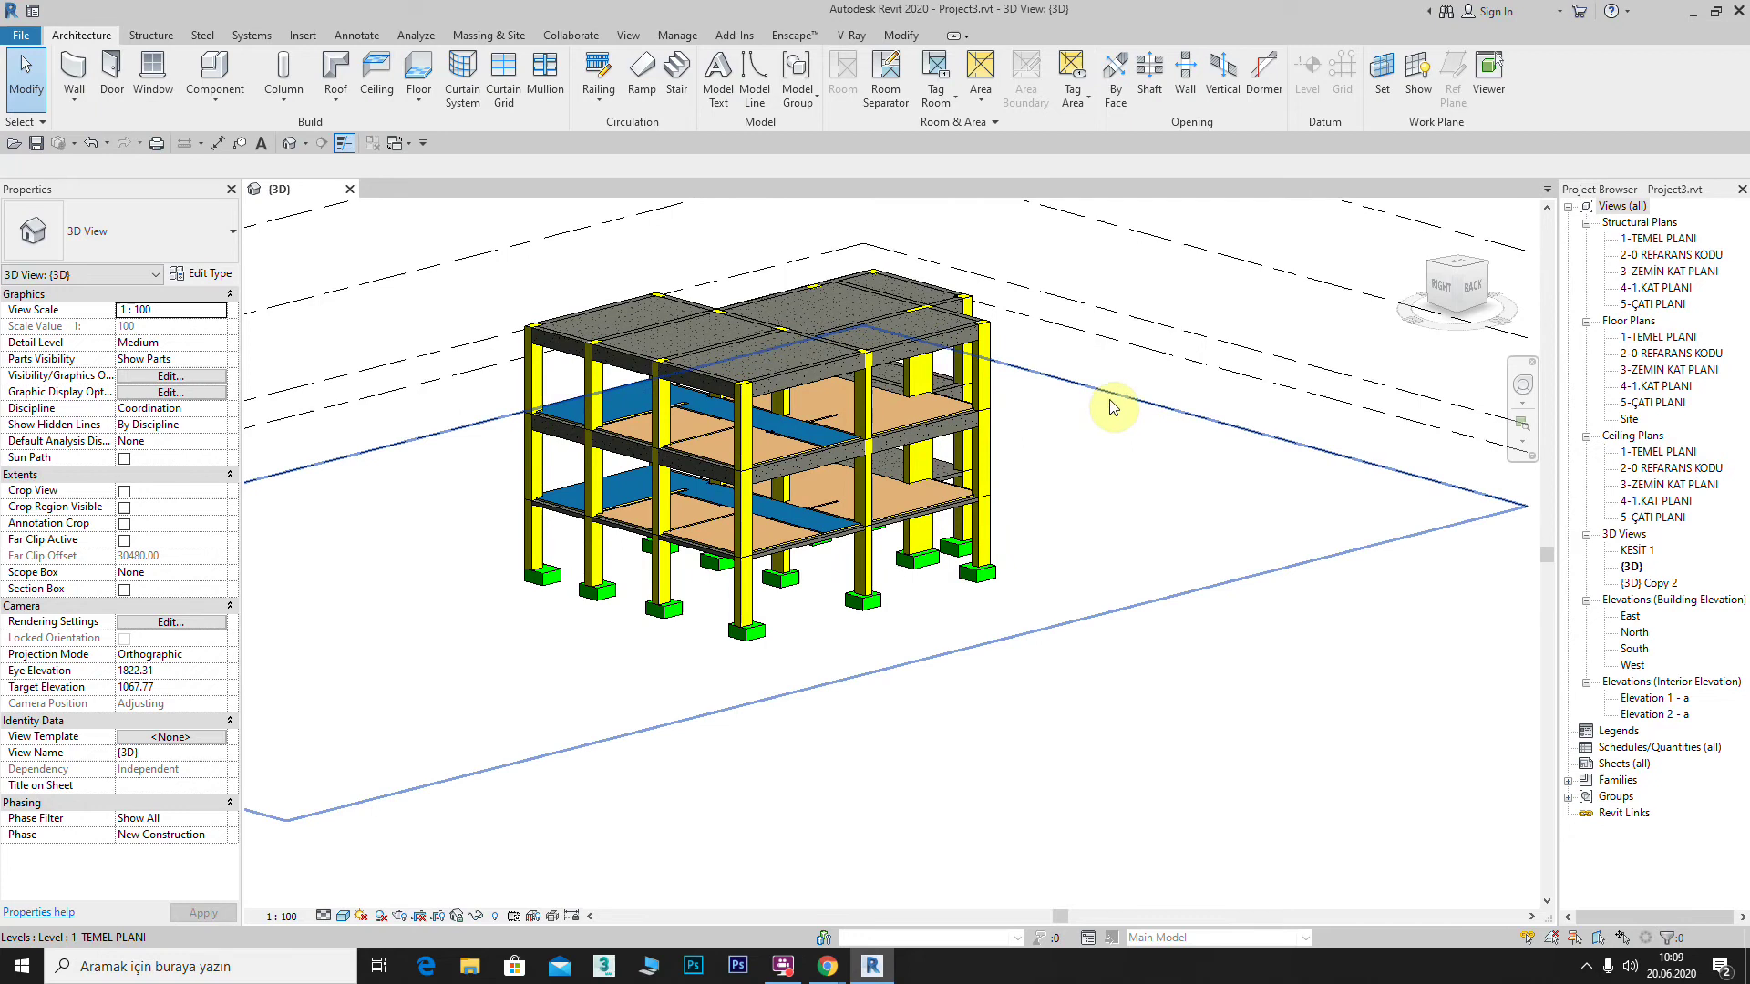
mouse_move(858, 715)
middle_mouse_down()
mouse_move(858, 636)
mouse_move(888, 654)
middle_mouse_up()
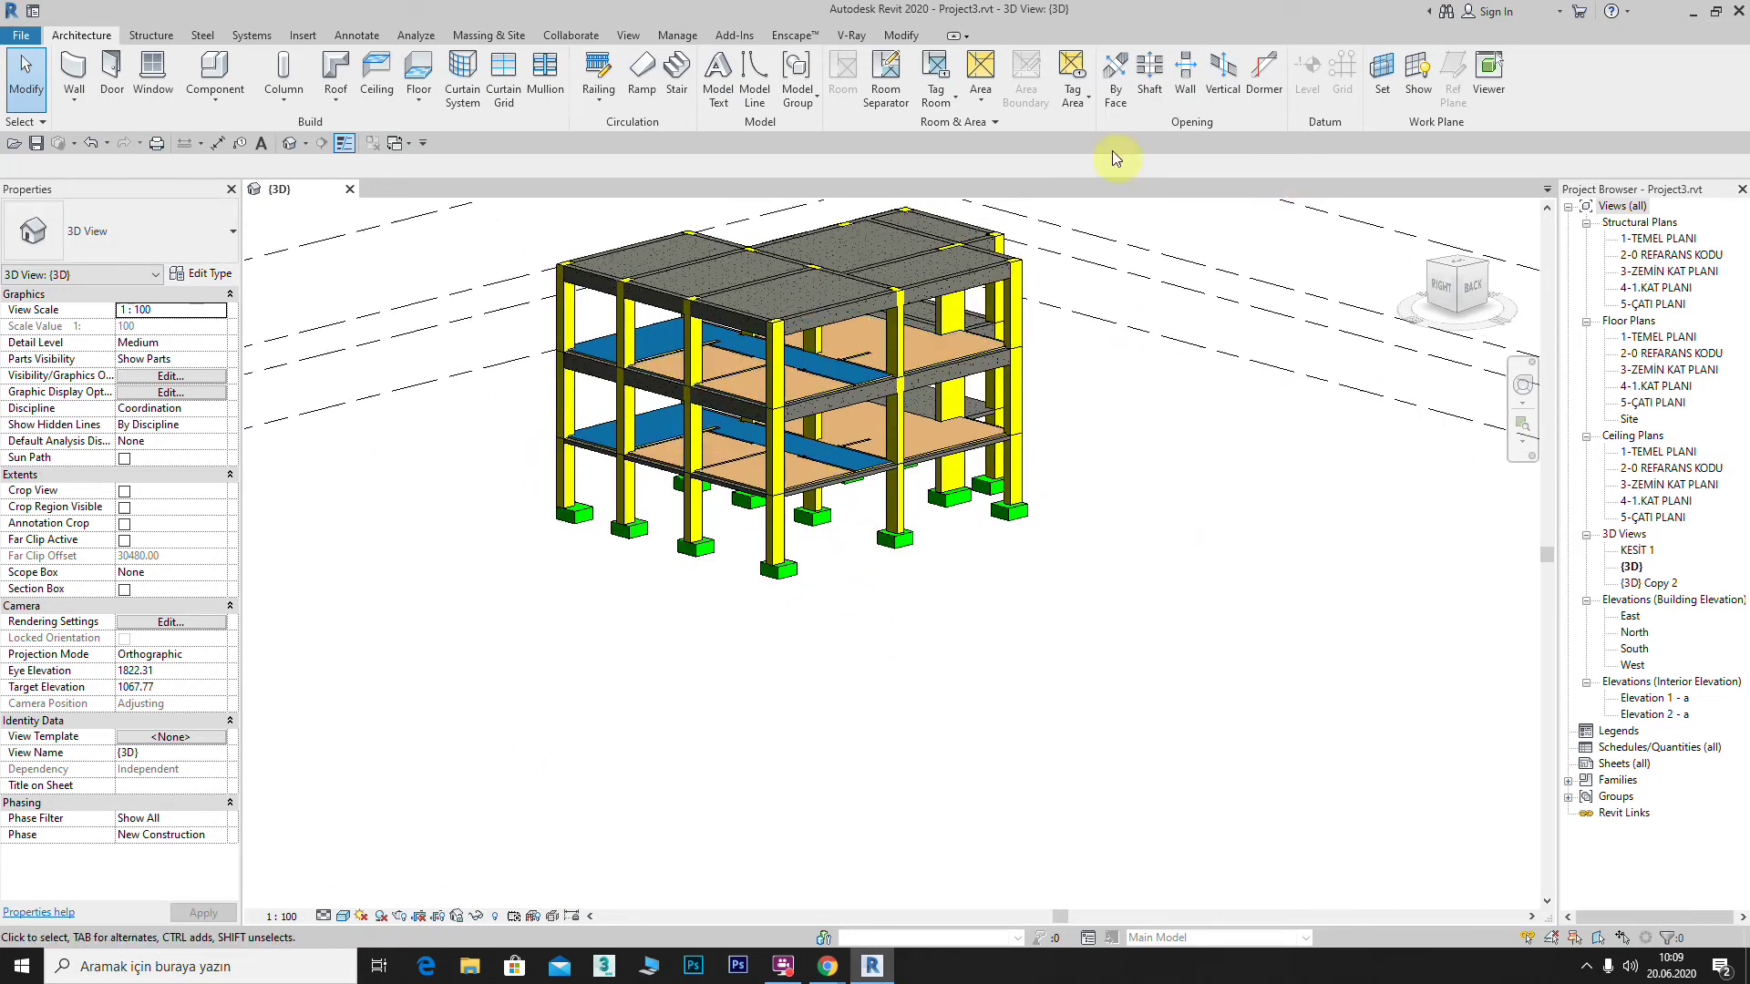
Step: Open the 3-ZEMİN KAT PLANI floor plan and zoom in
double_click(1668, 372)
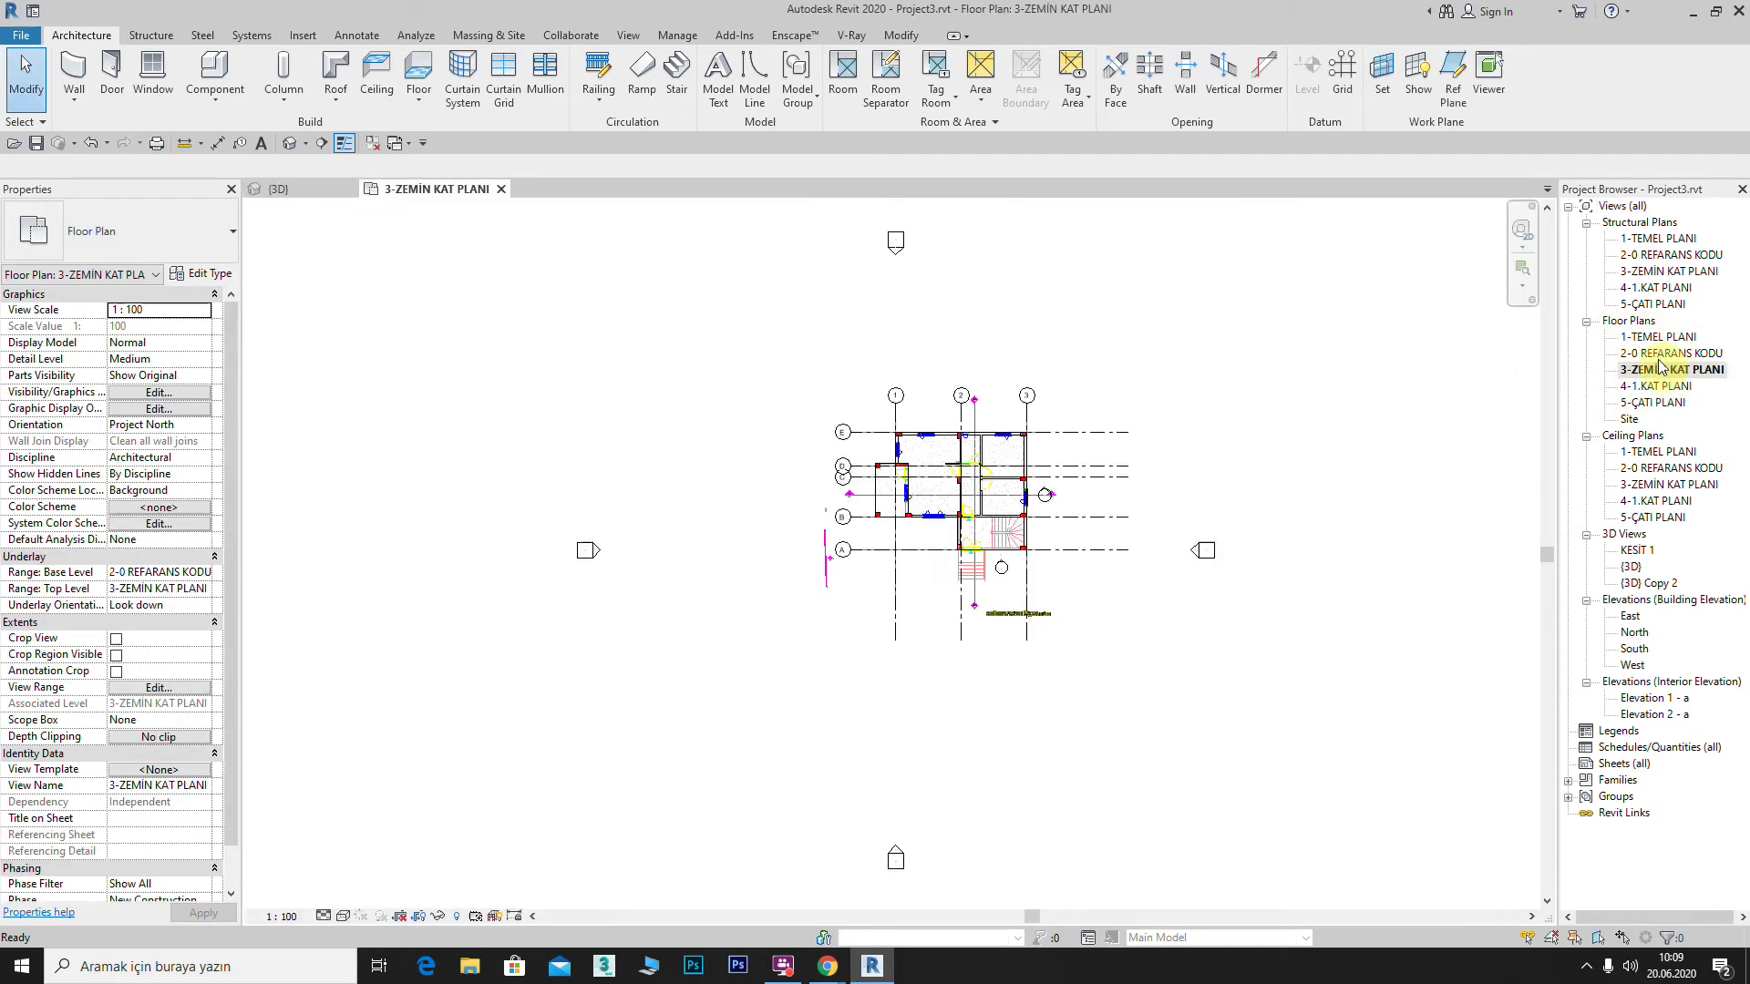
scroll(1023, 465, "up", 2)
scroll(1160, 294, "up", 2)
scroll(1157, 384, "up", 2)
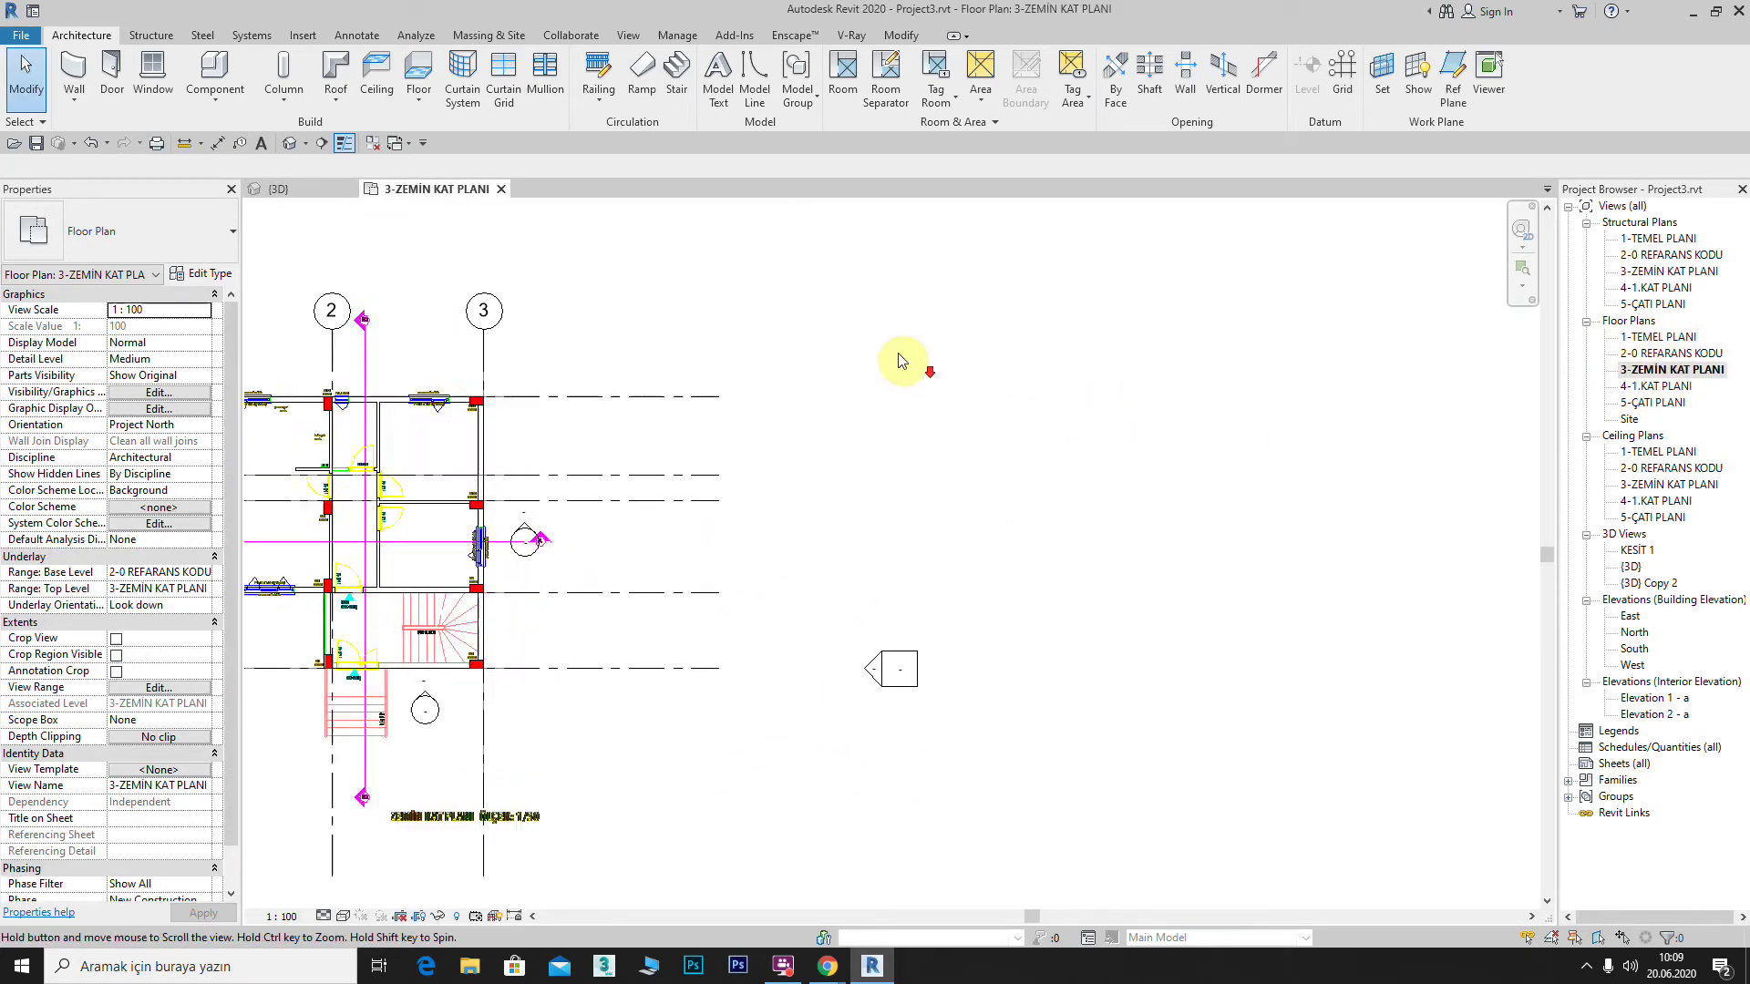
Step: Start the Wall tool with the Generic - 150mm wall type
left_click(73, 81)
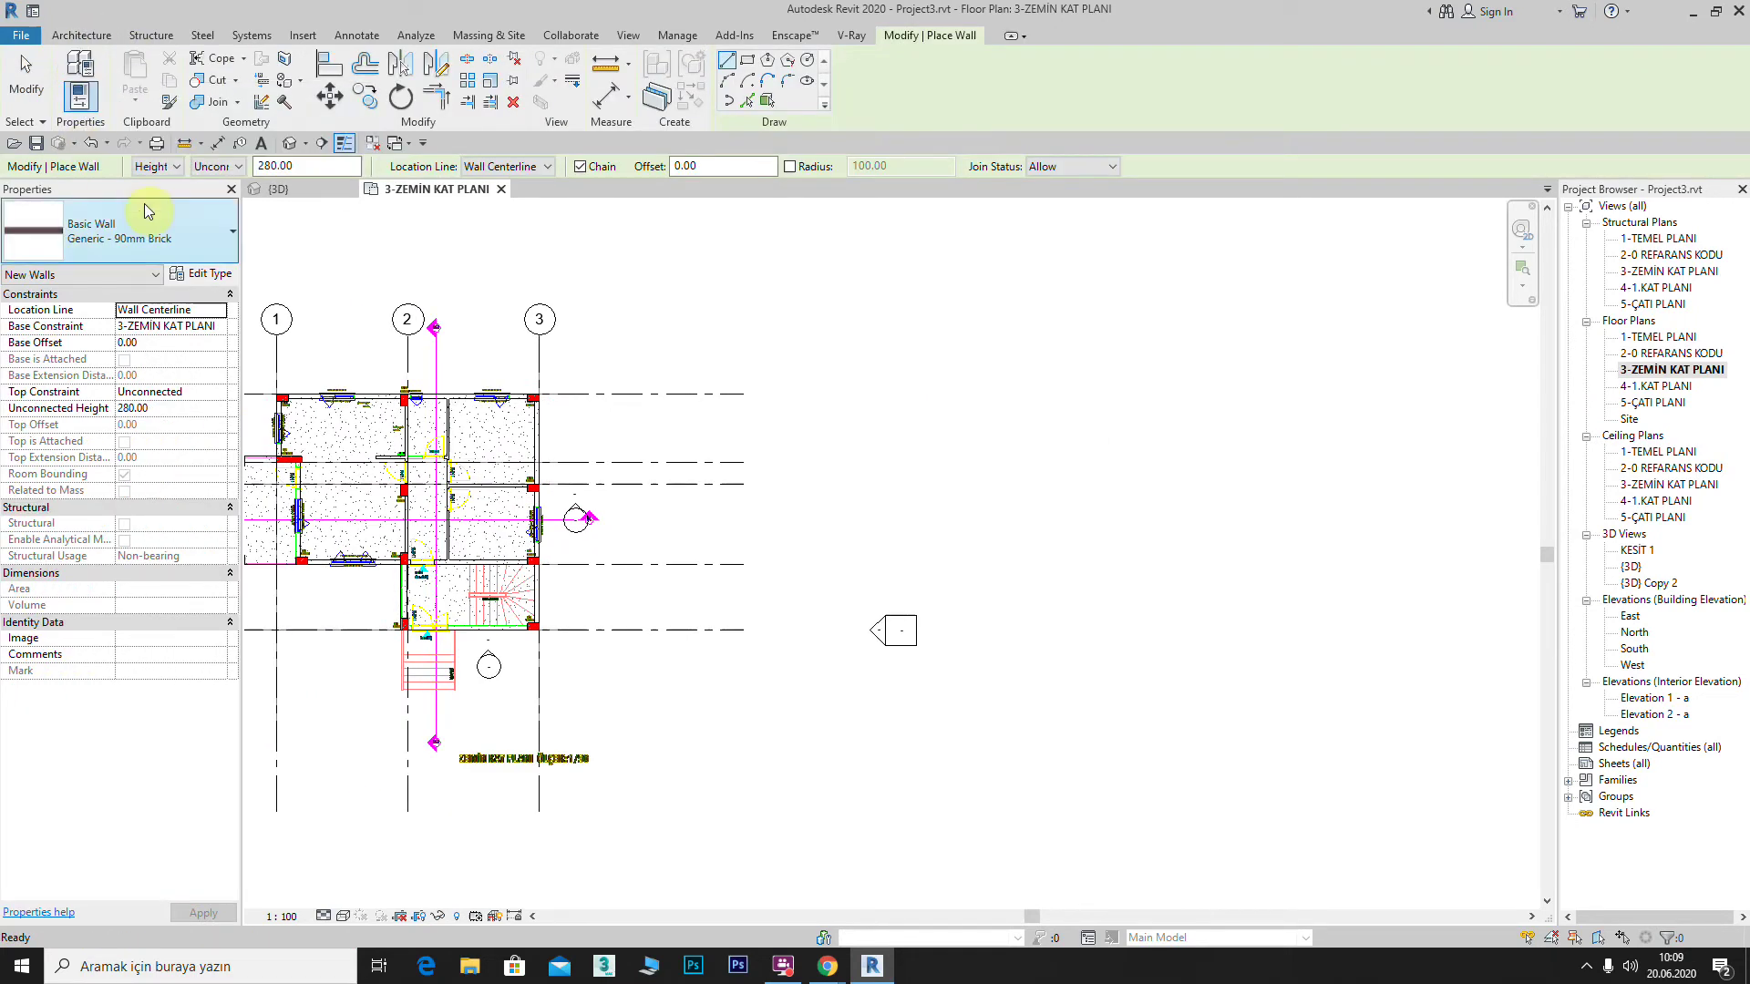
left_click(232, 231)
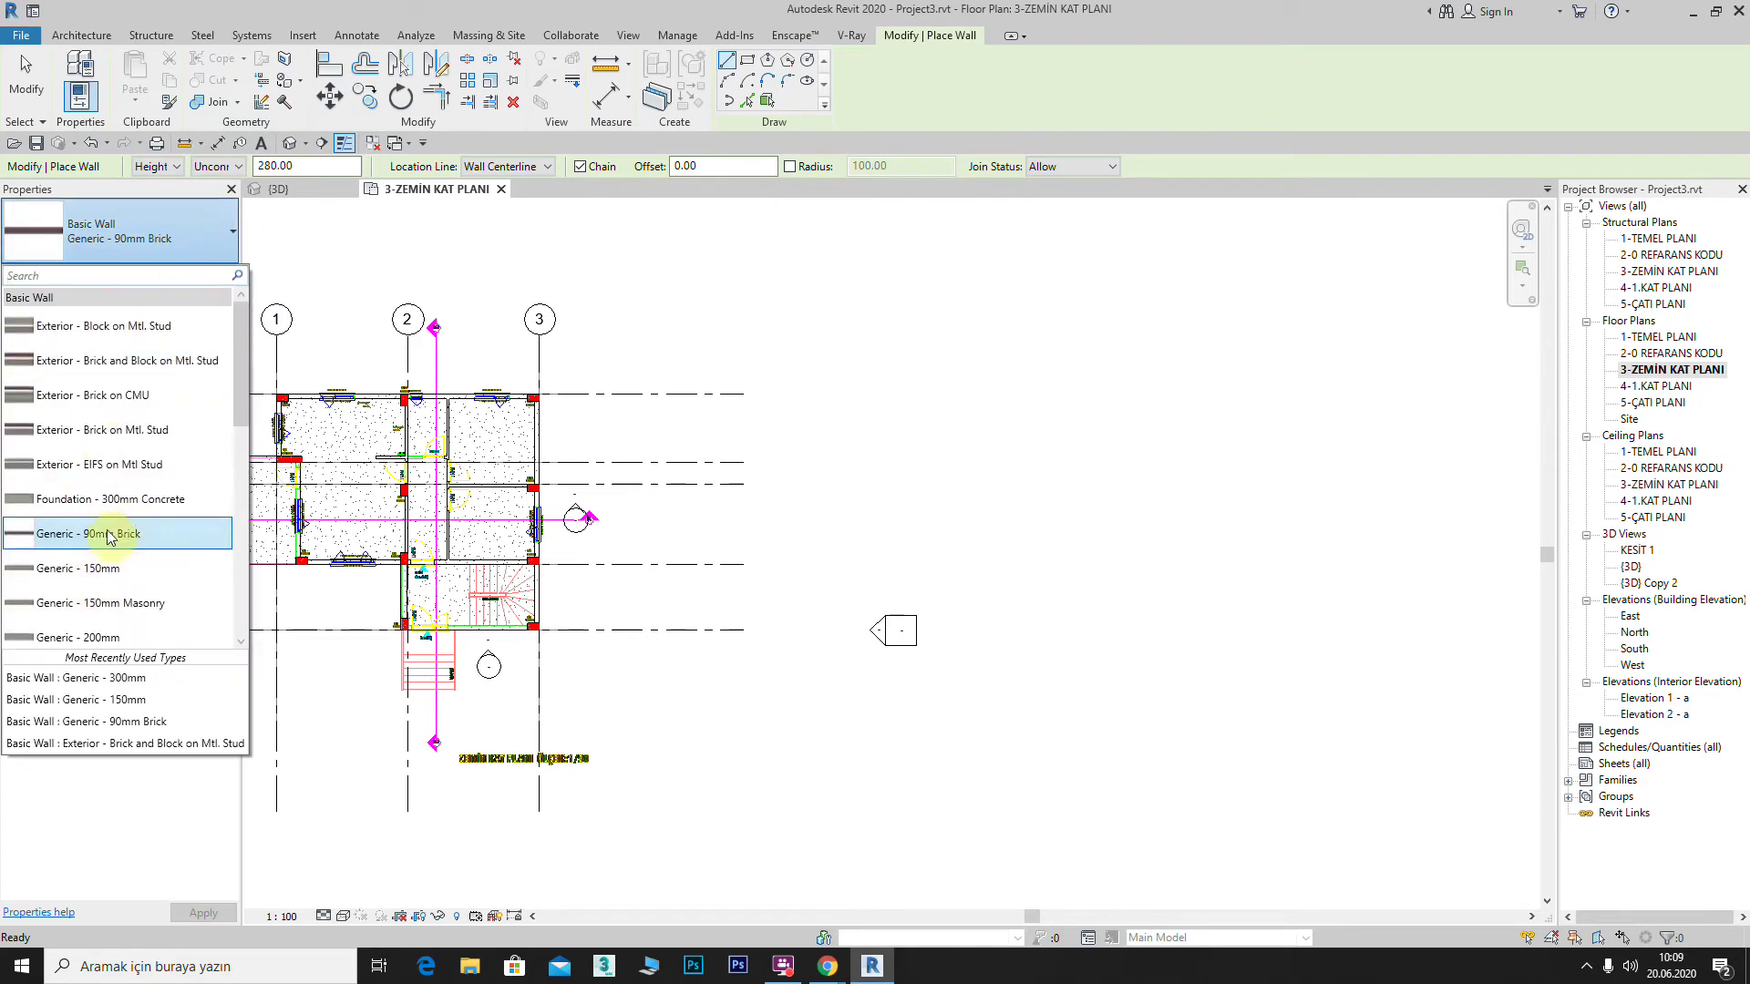
left_click(101, 572)
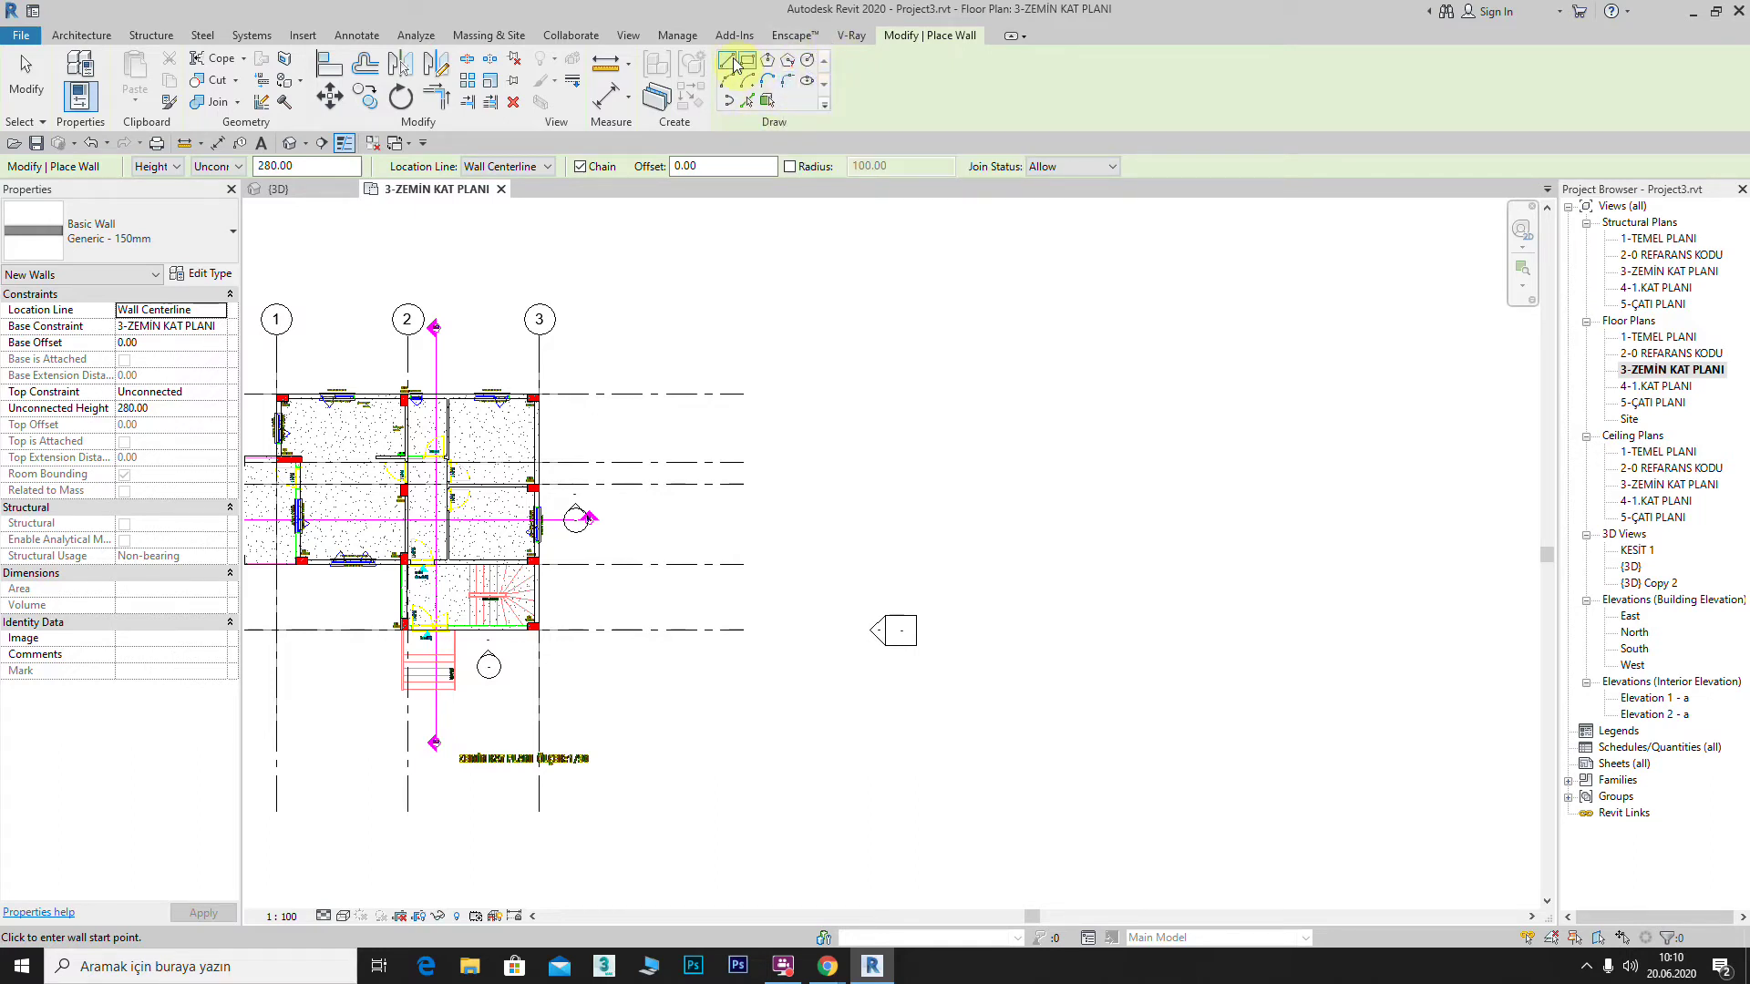
Step: Draw an open three-sided wall run, starting with a 300-long segment
left_click(854, 329)
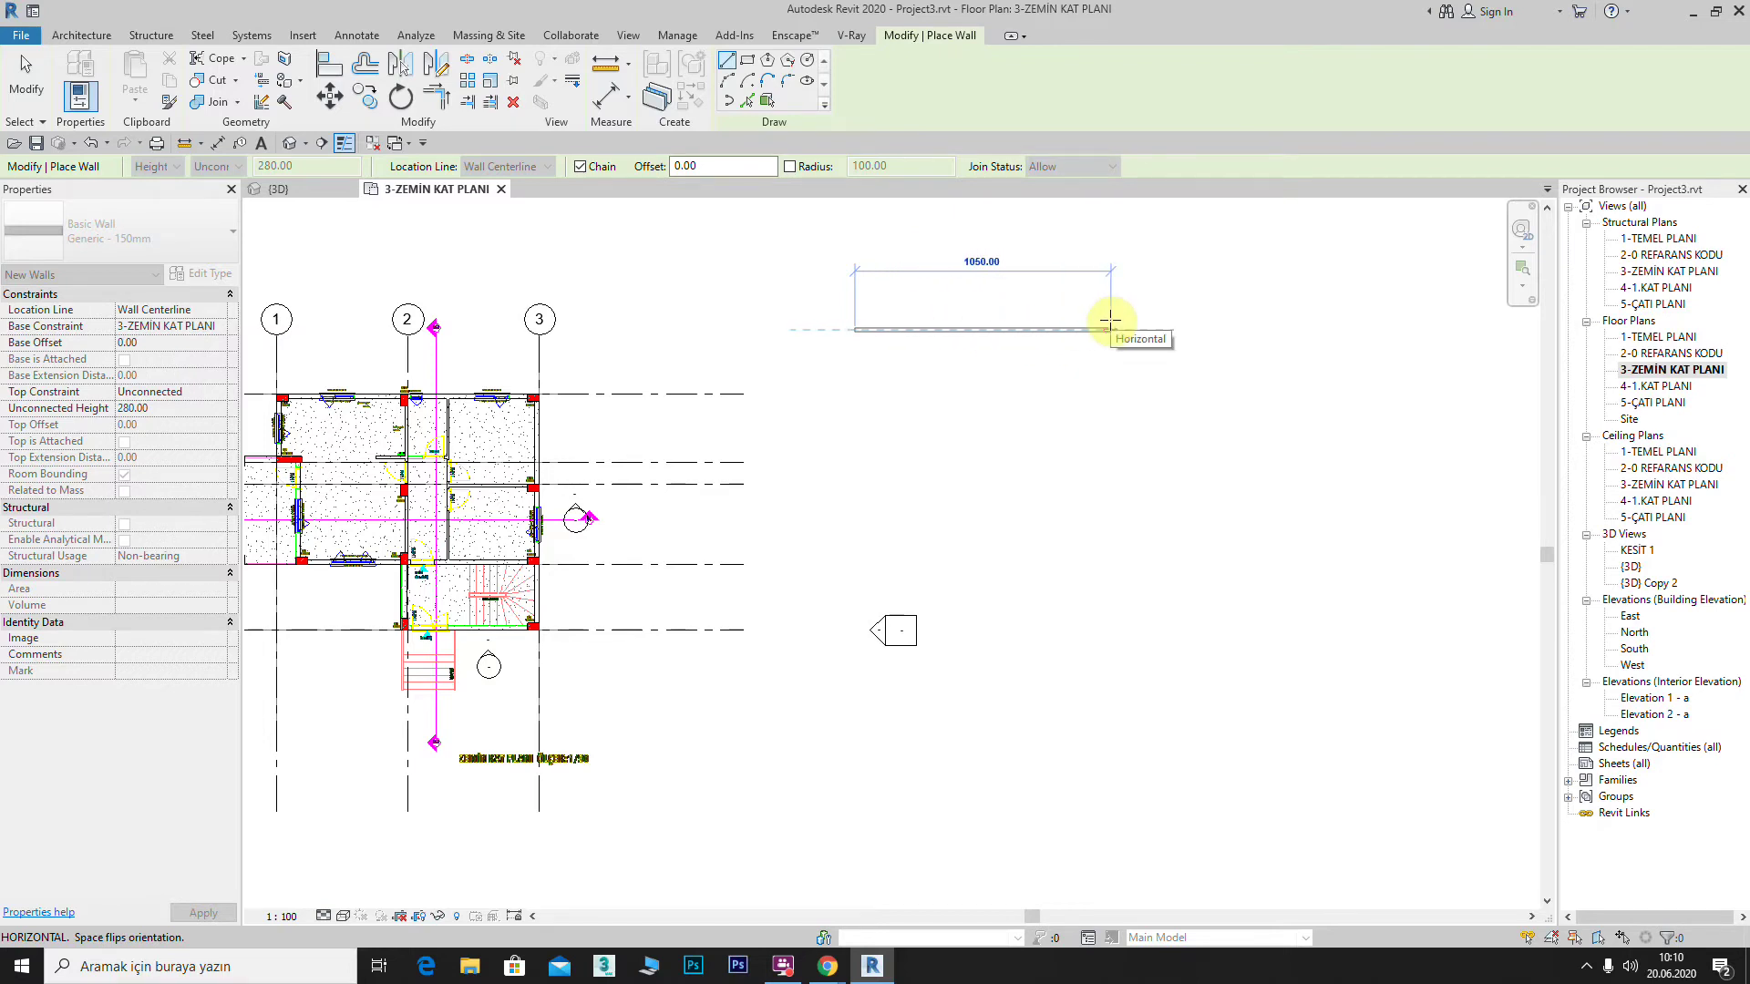
type("300")
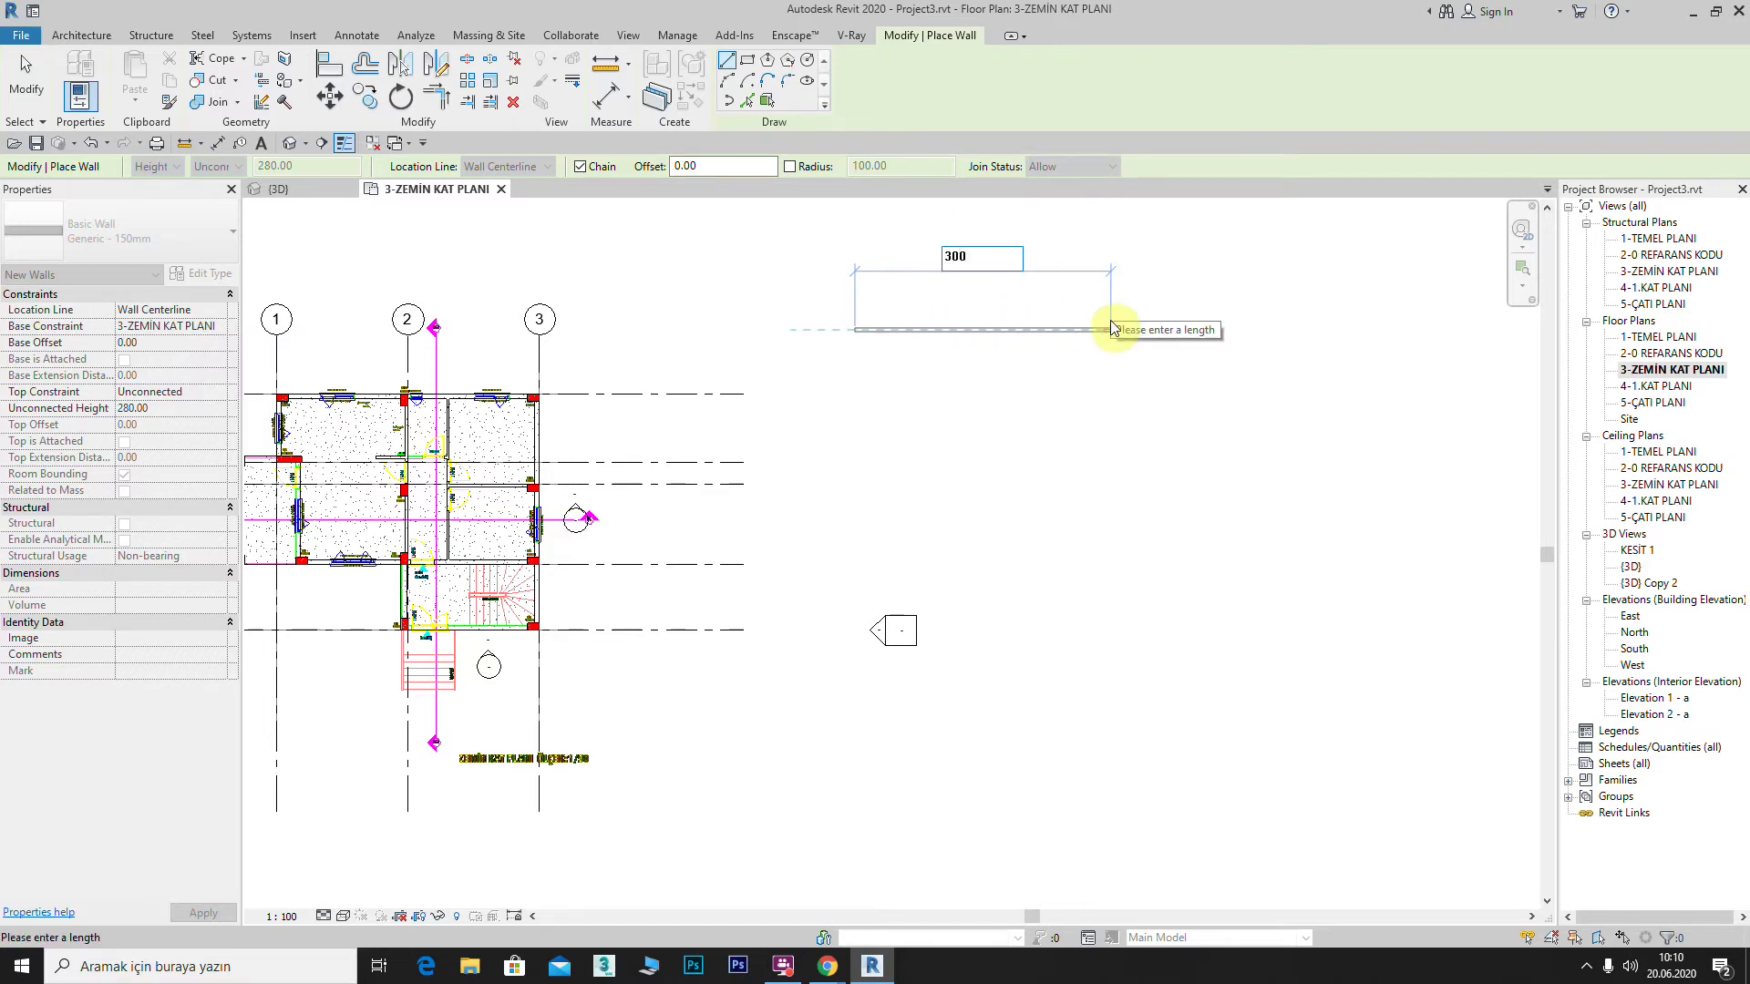
key("Return")
scroll(923, 379, "up", 2)
left_click(926, 386)
left_click(840, 386)
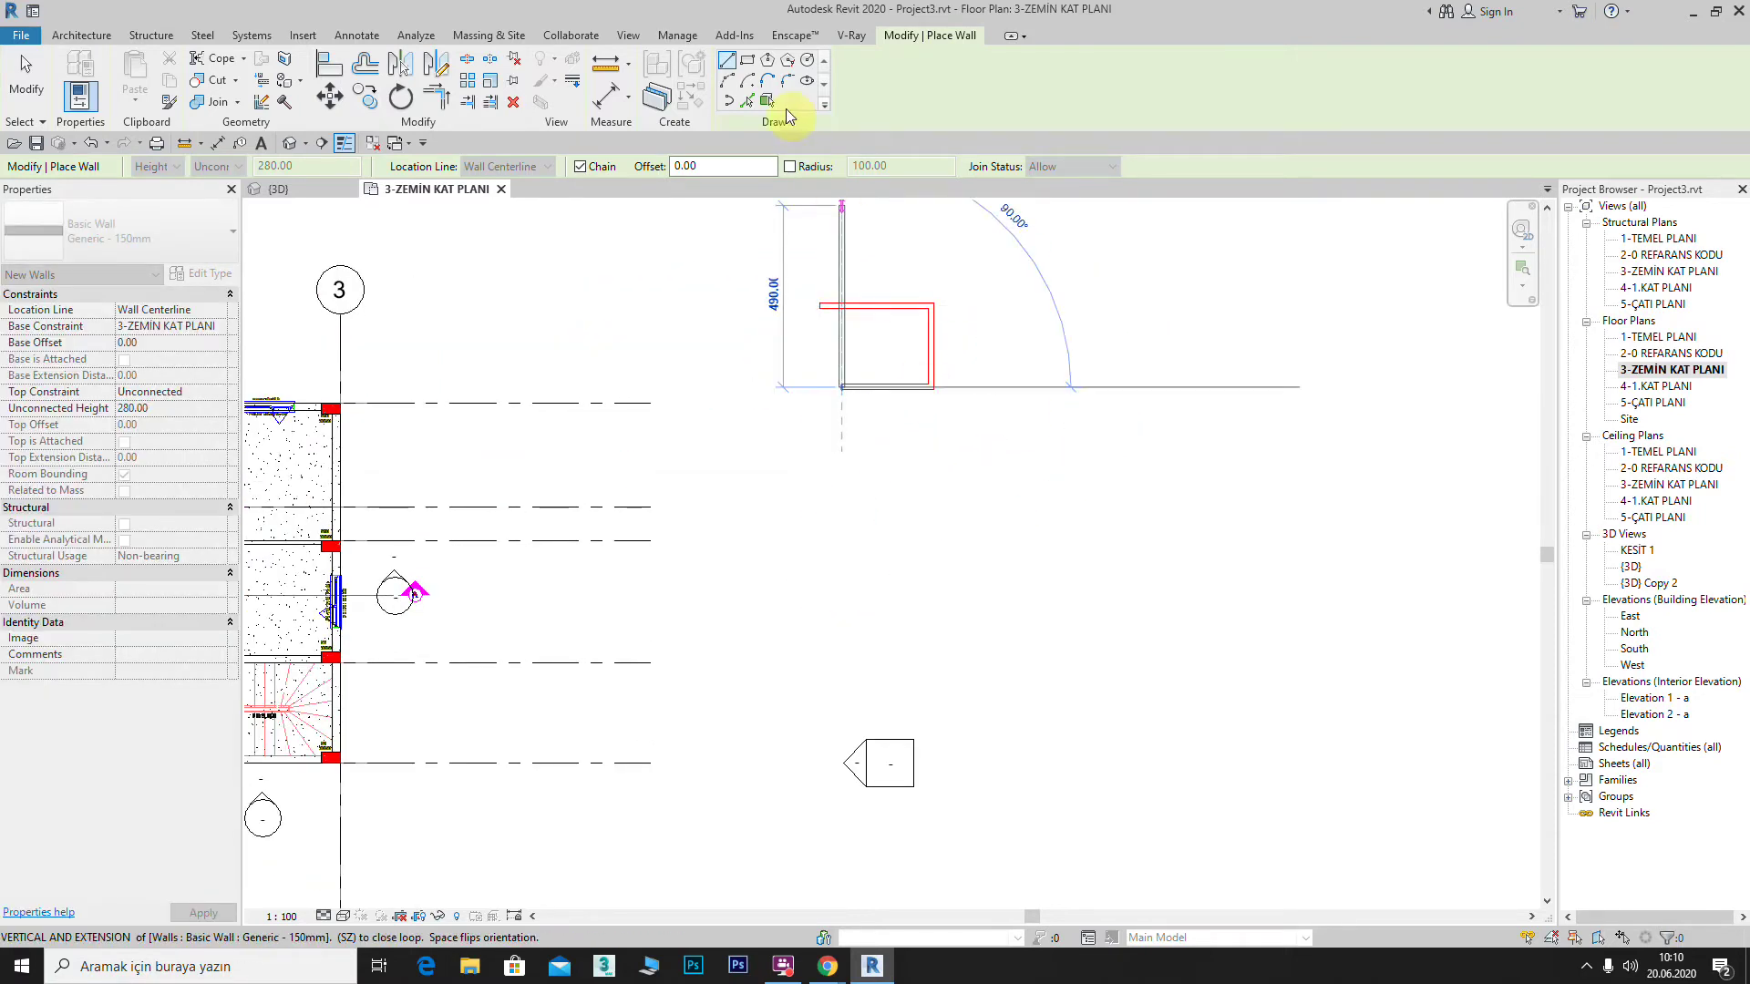
Step: Add a rectangular wall and an inscribed hexagonal wall beside it
left_click(746, 60)
left_click(1030, 282)
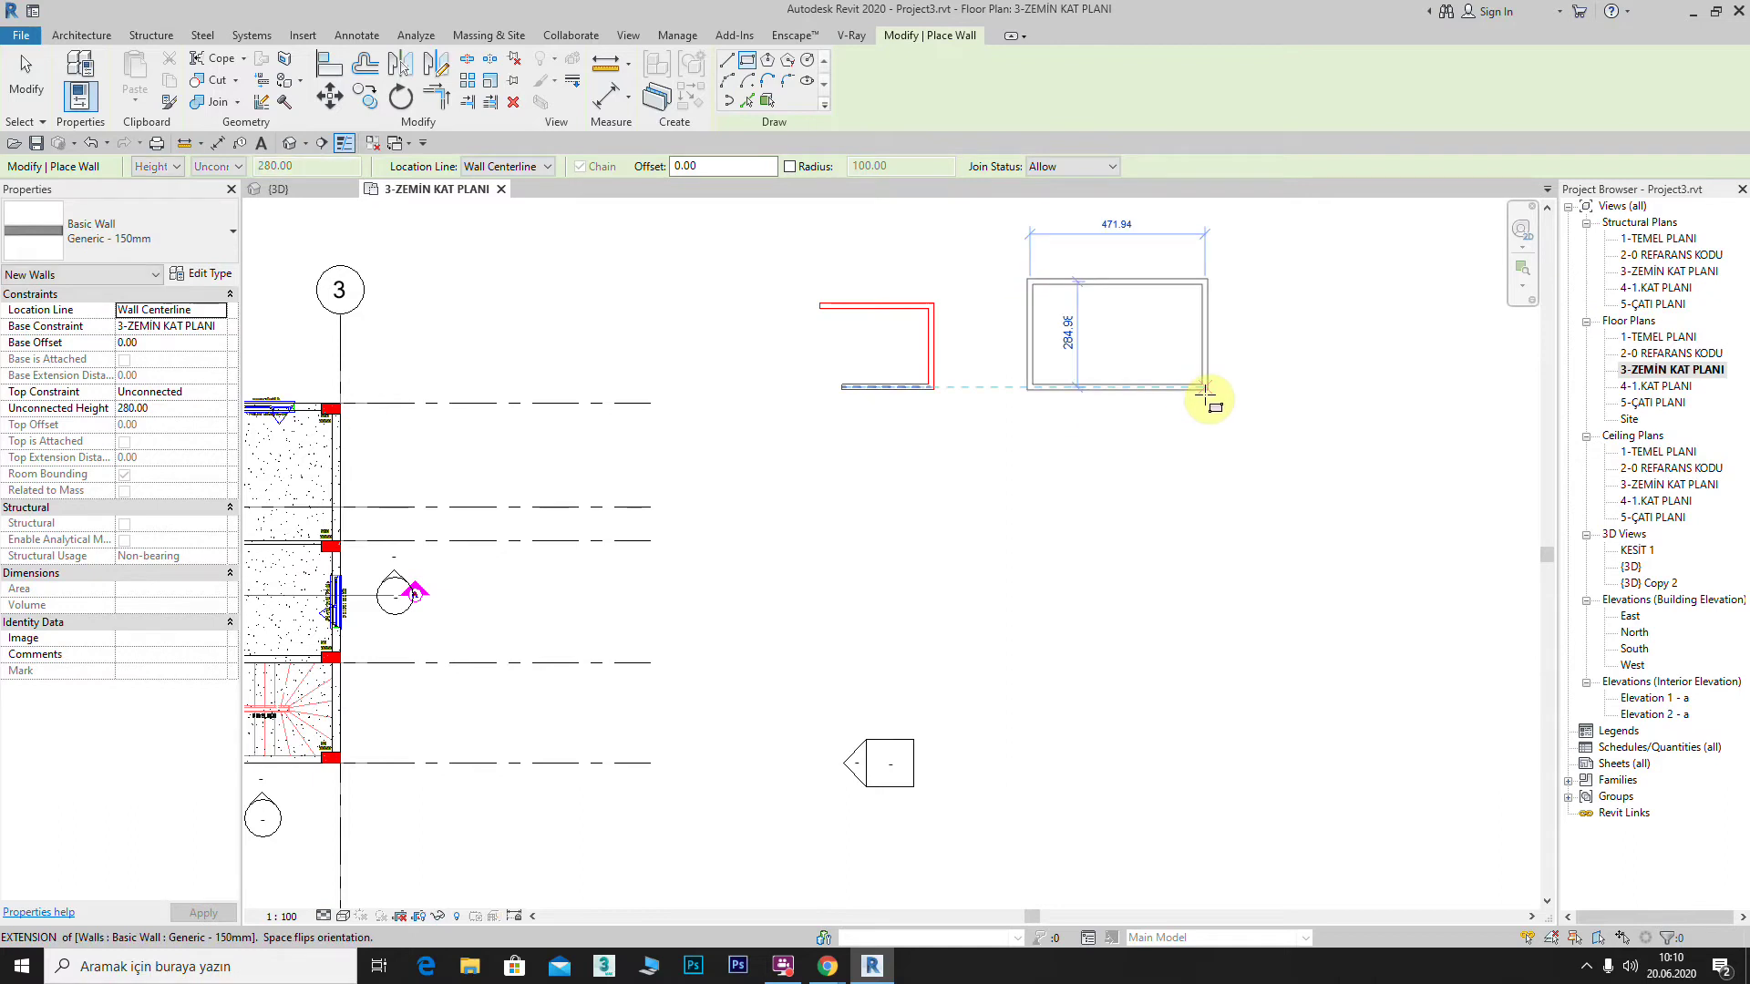
left_click(1148, 387)
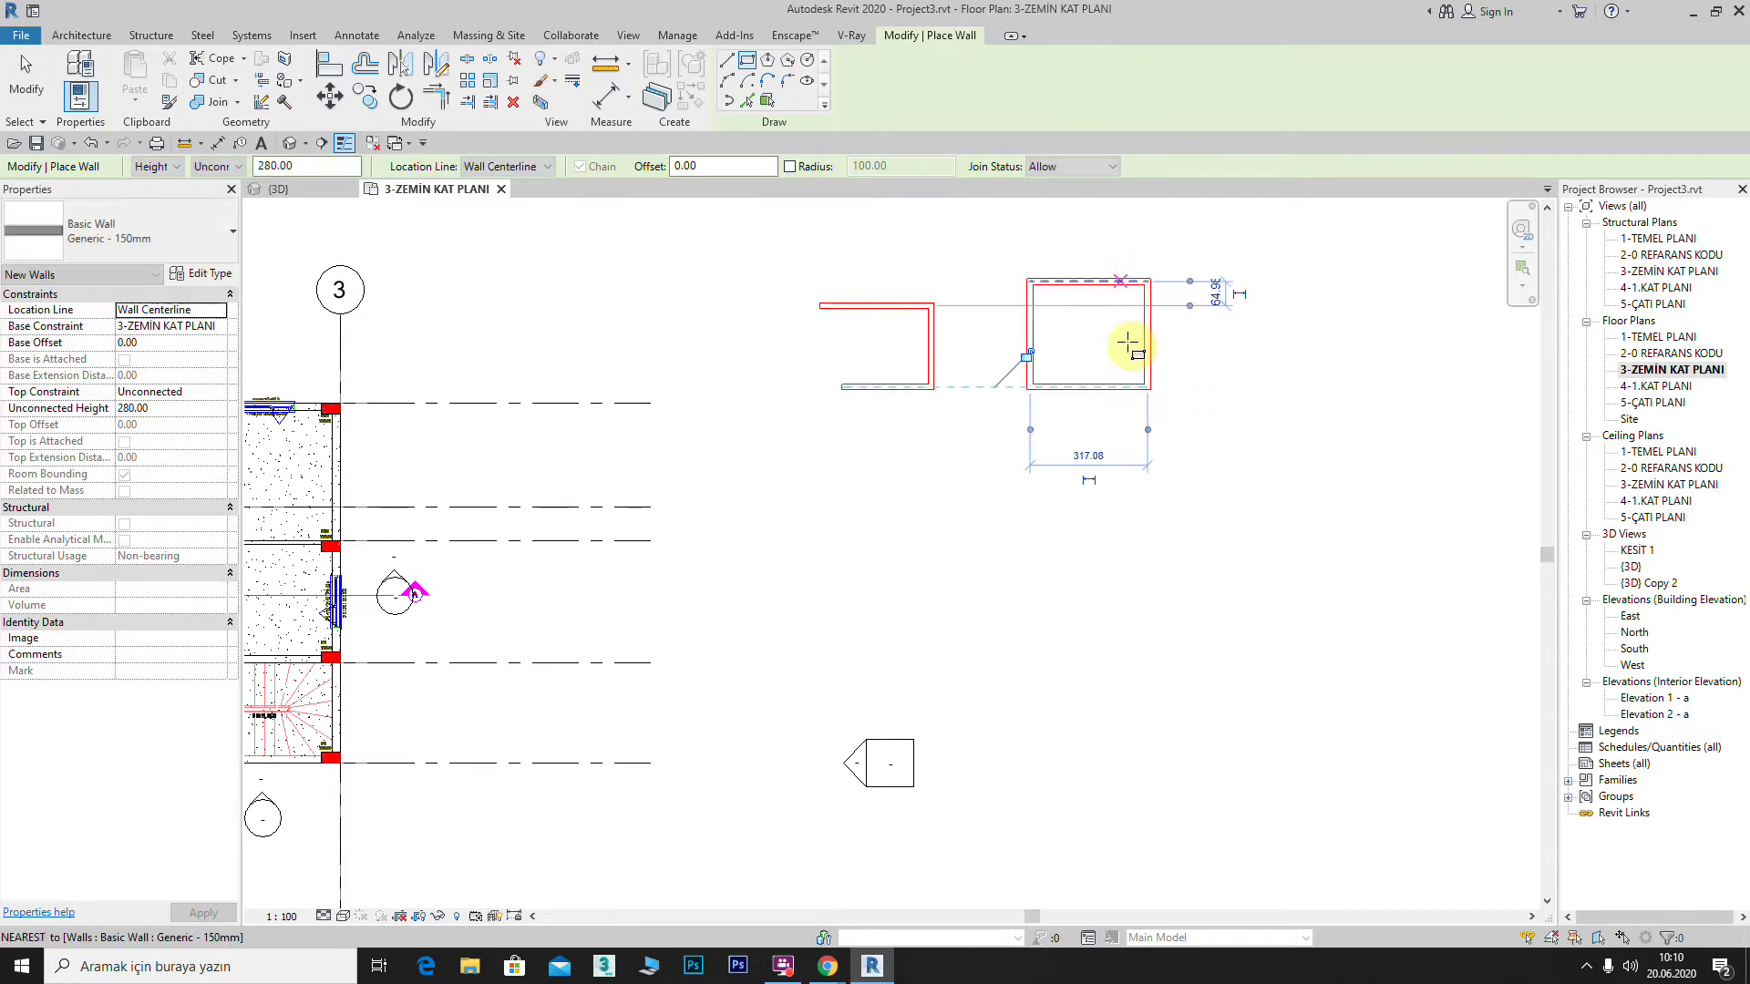
left_click(771, 60)
left_click(931, 541)
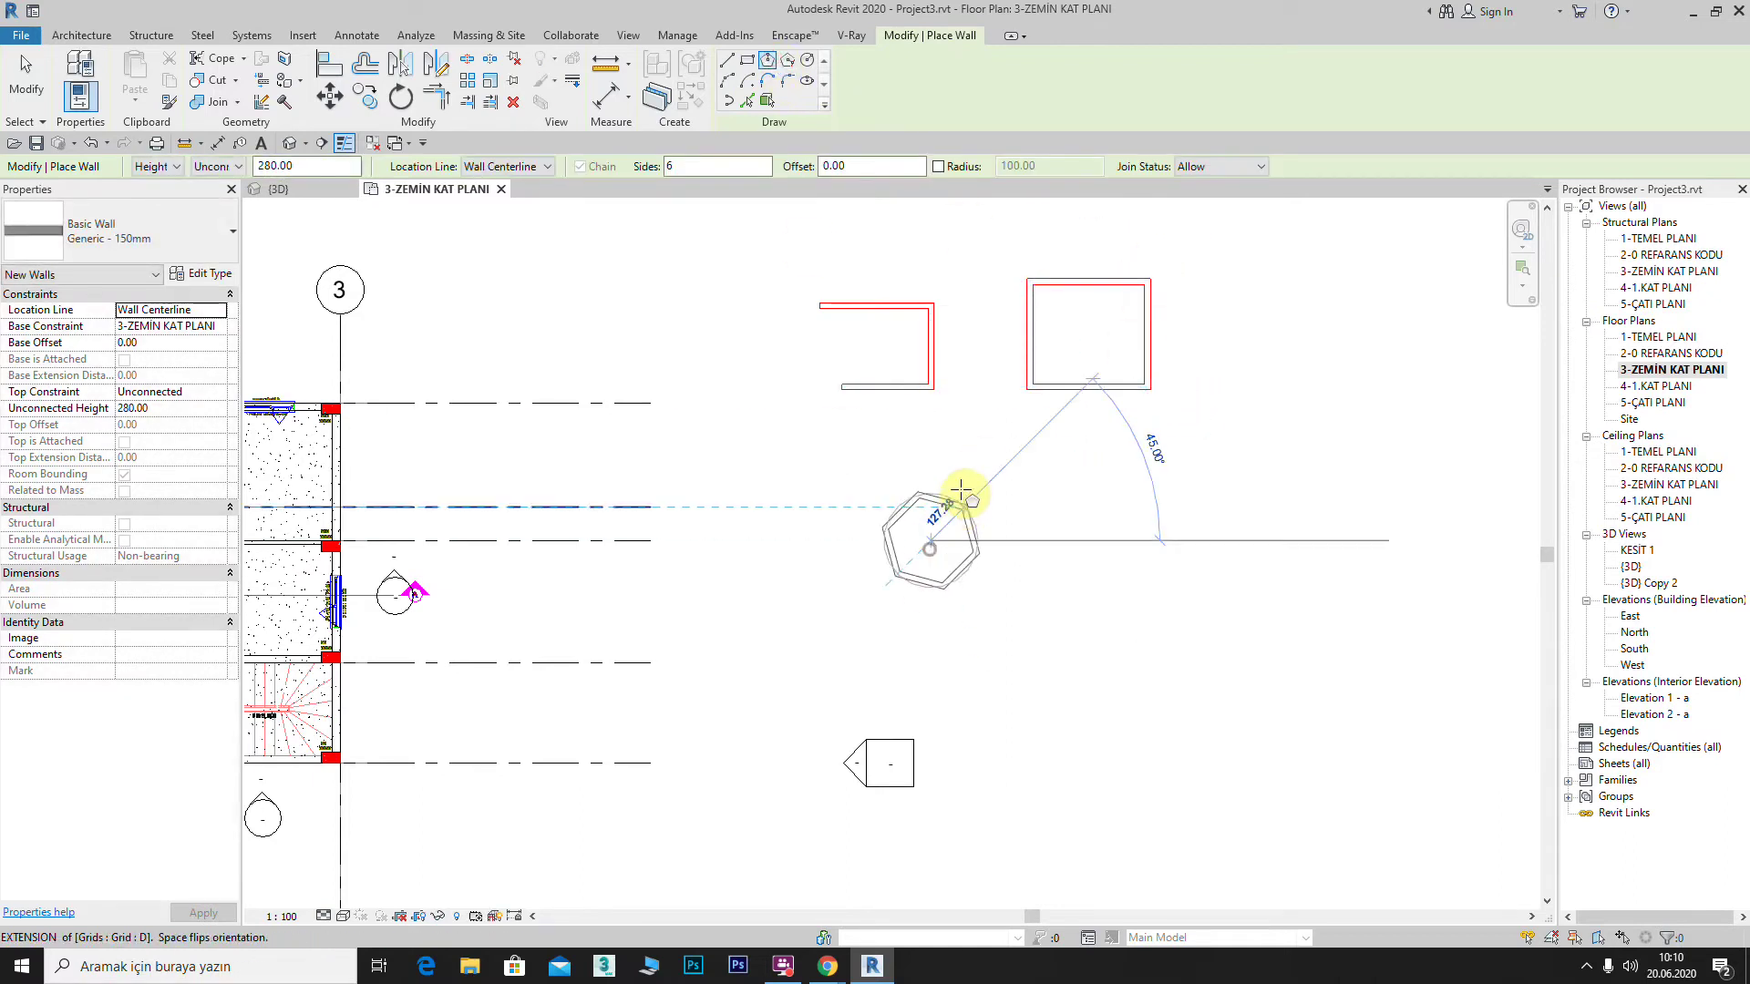
left_click(964, 470)
Step: Add a circular wall and a semicircular arc wall, then cancel wall drawing
left_click(807, 60)
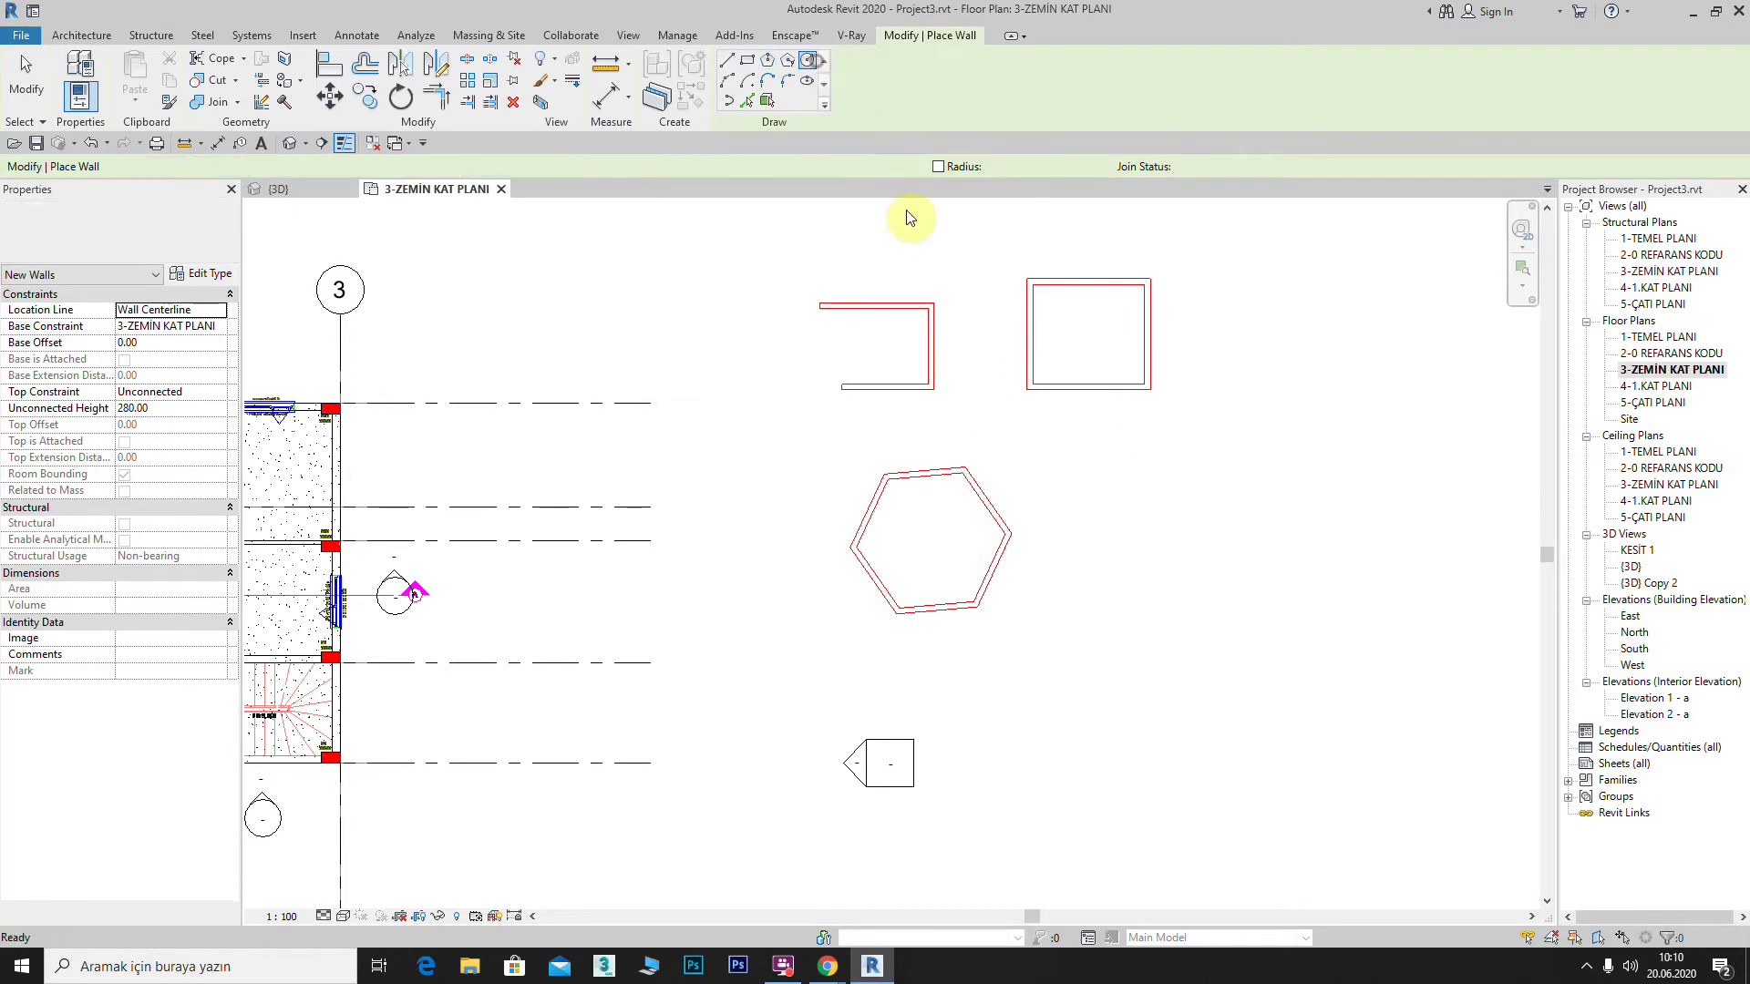
left_click(1182, 507)
left_click(1187, 453)
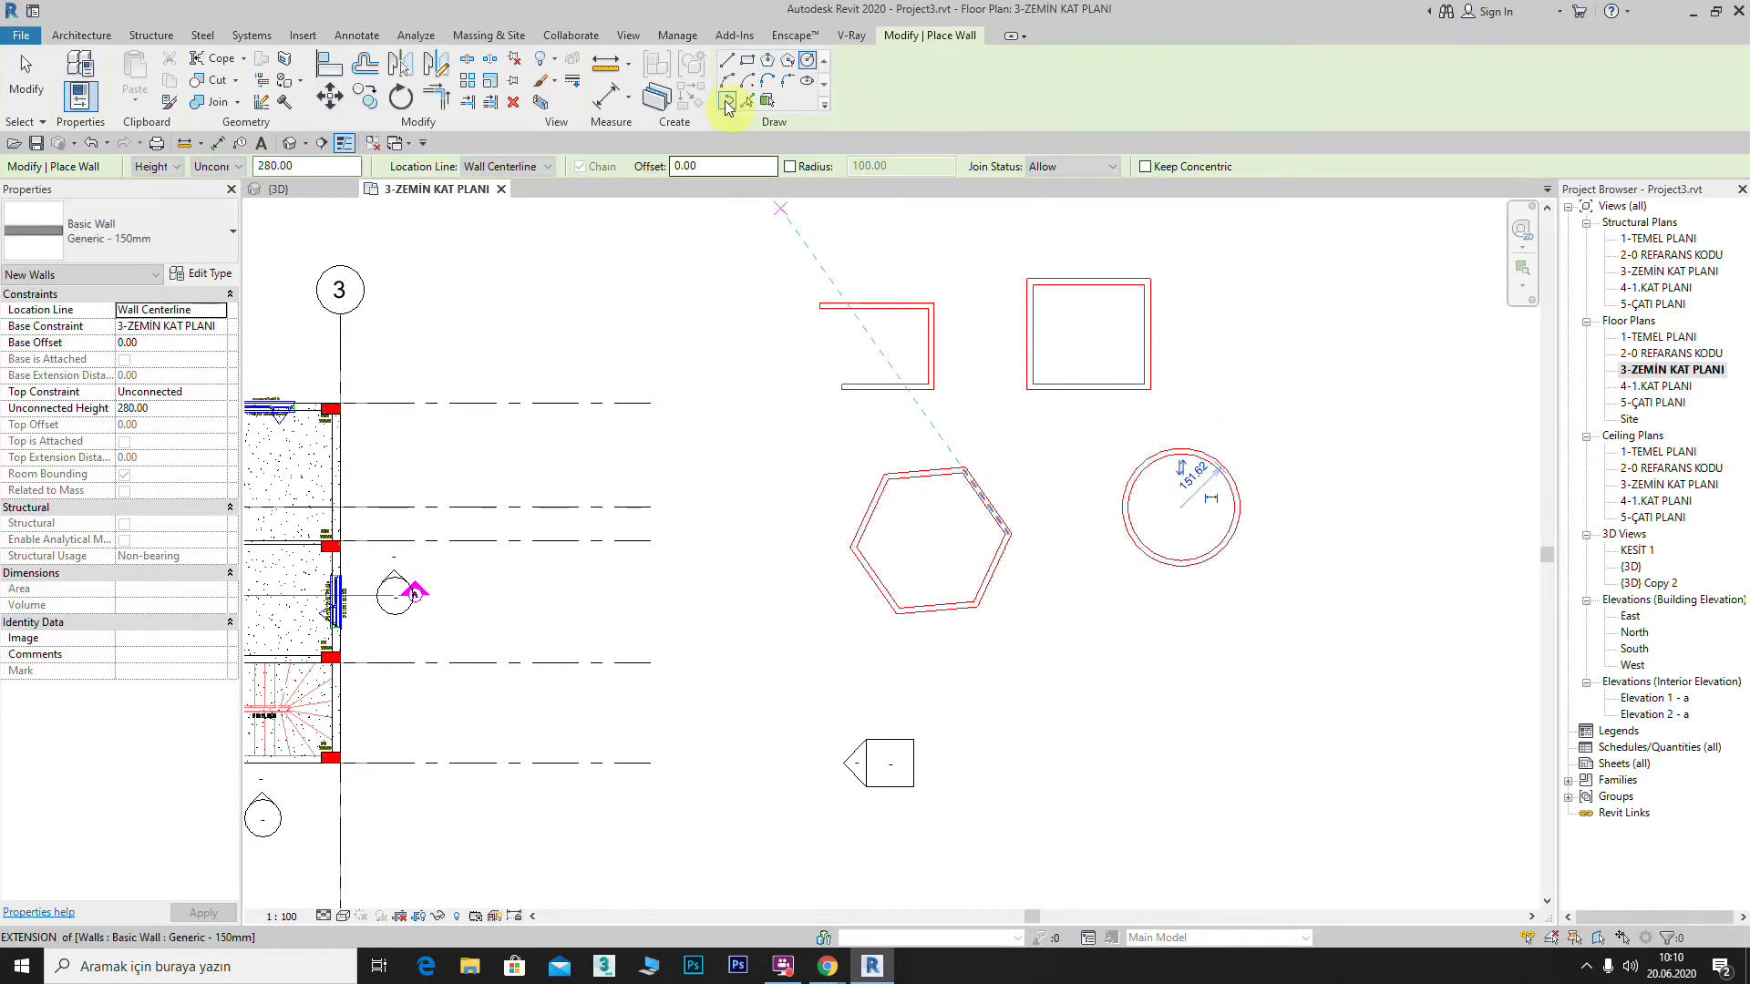
left_click(726, 80)
left_click(1077, 633)
left_click(1193, 624)
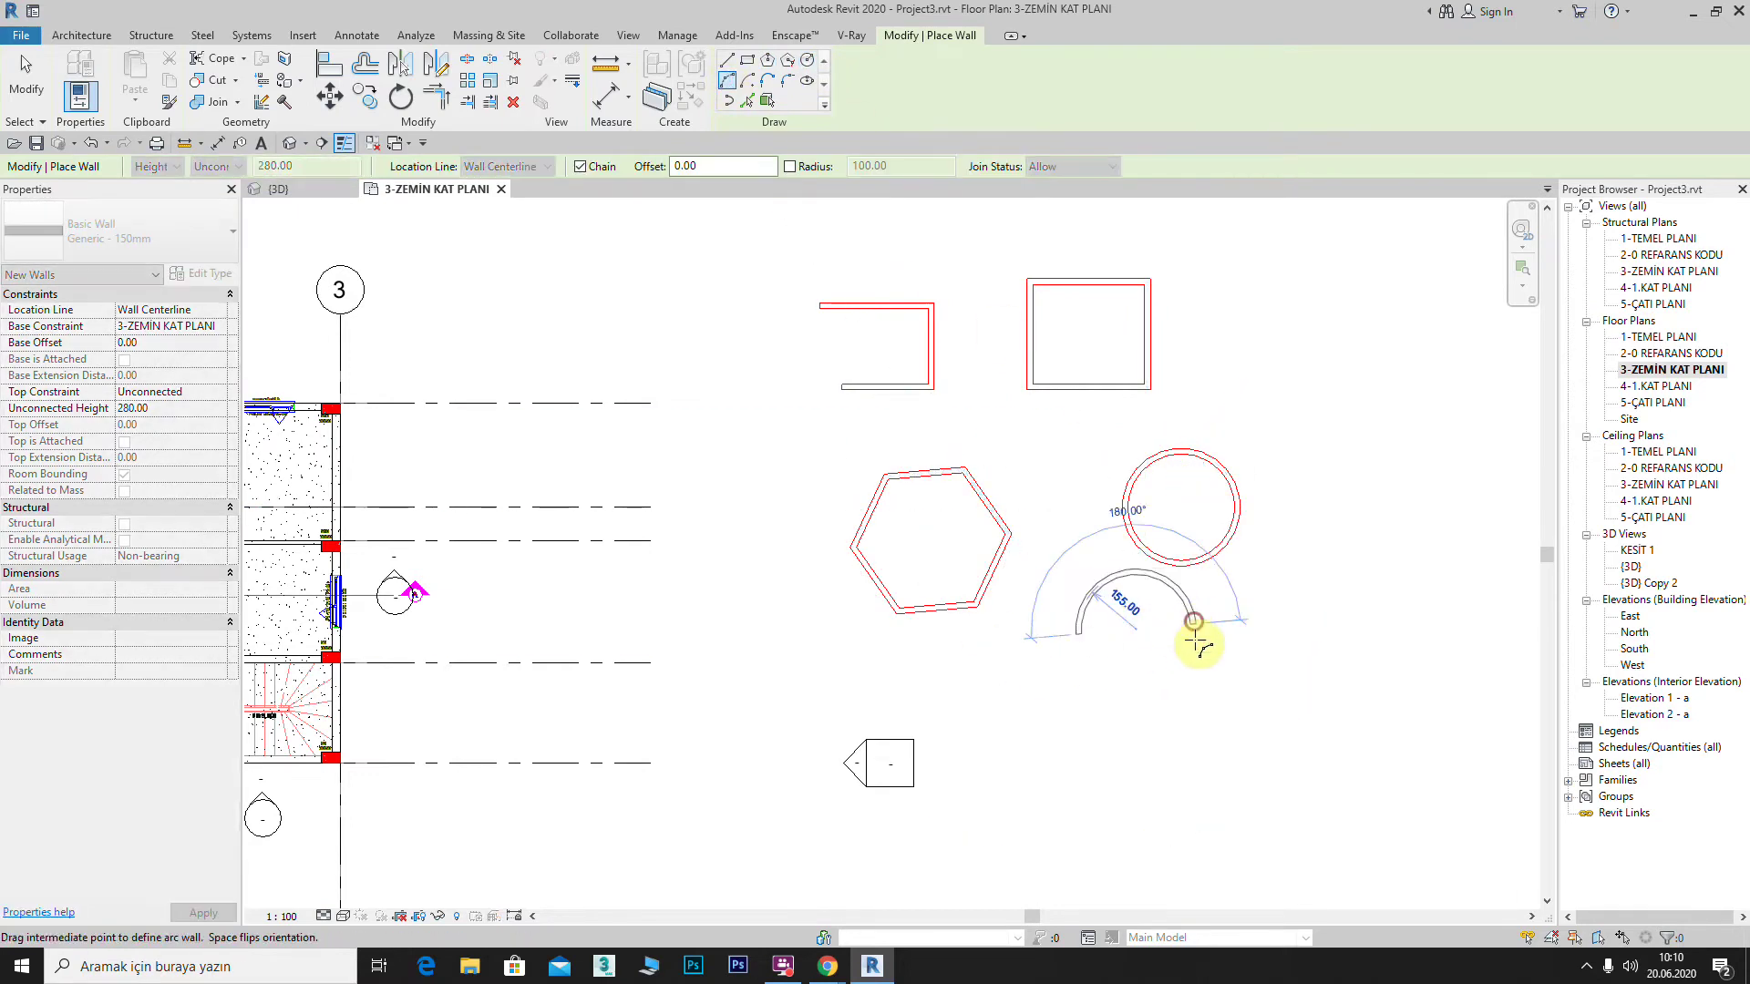
left_click(1208, 667)
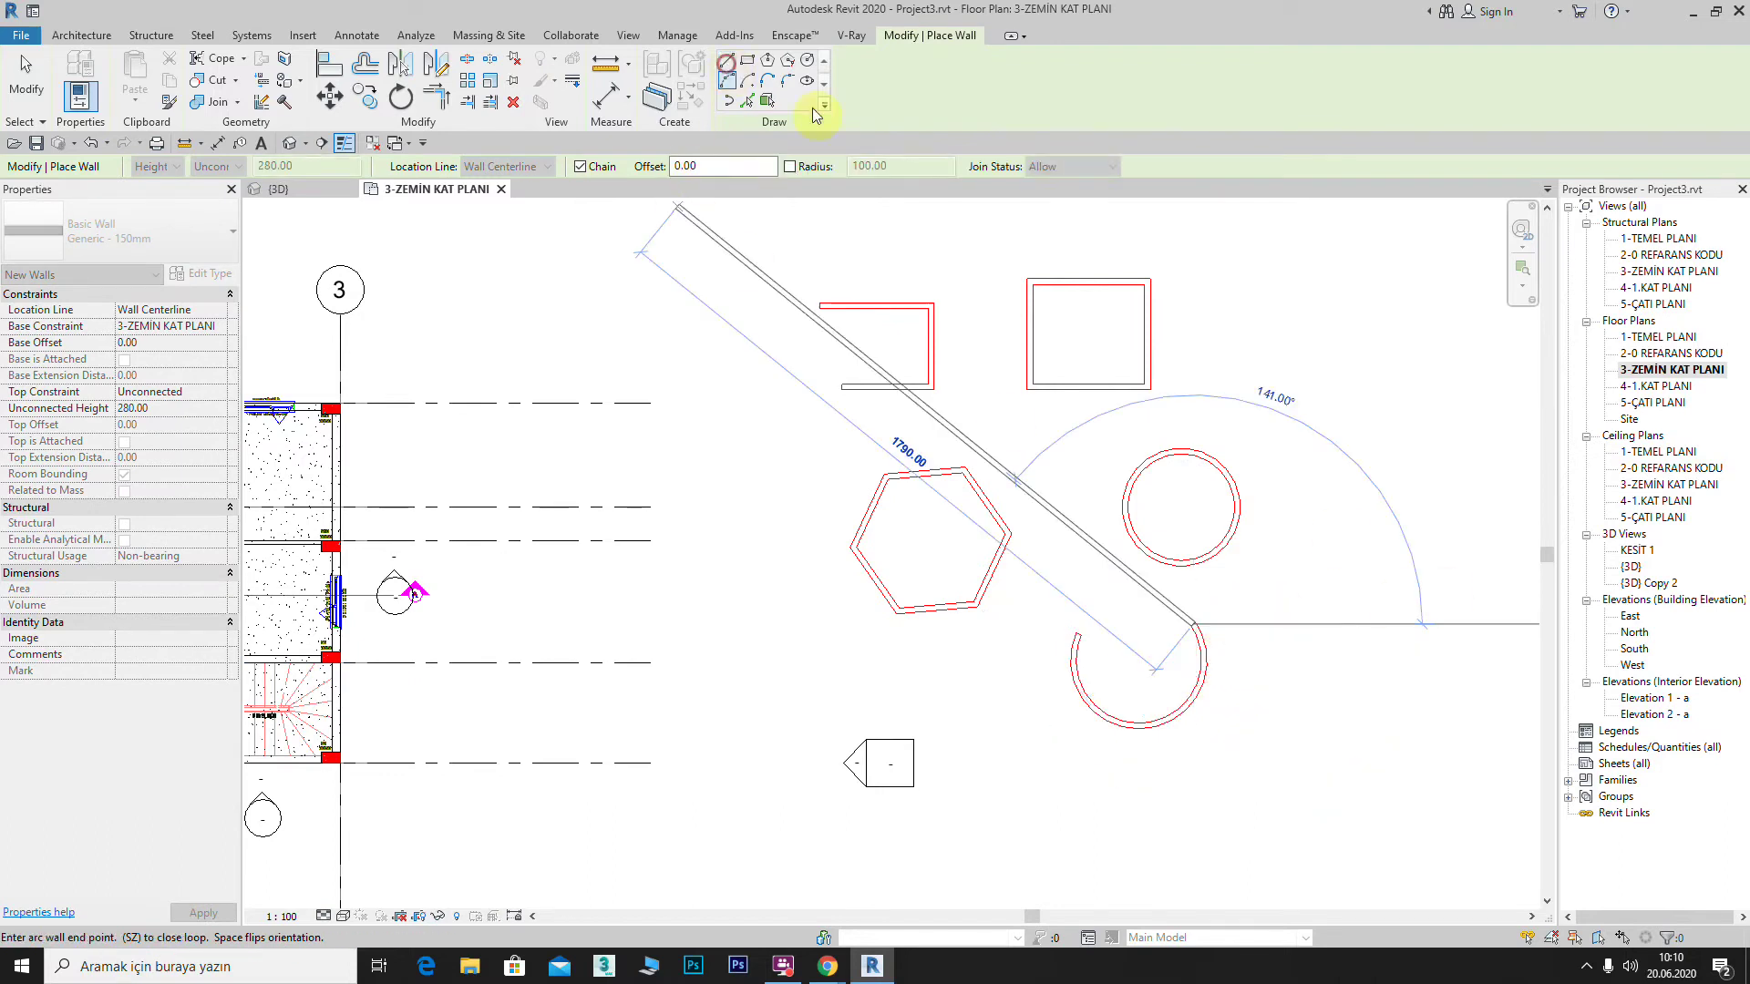
right_click(1340, 523)
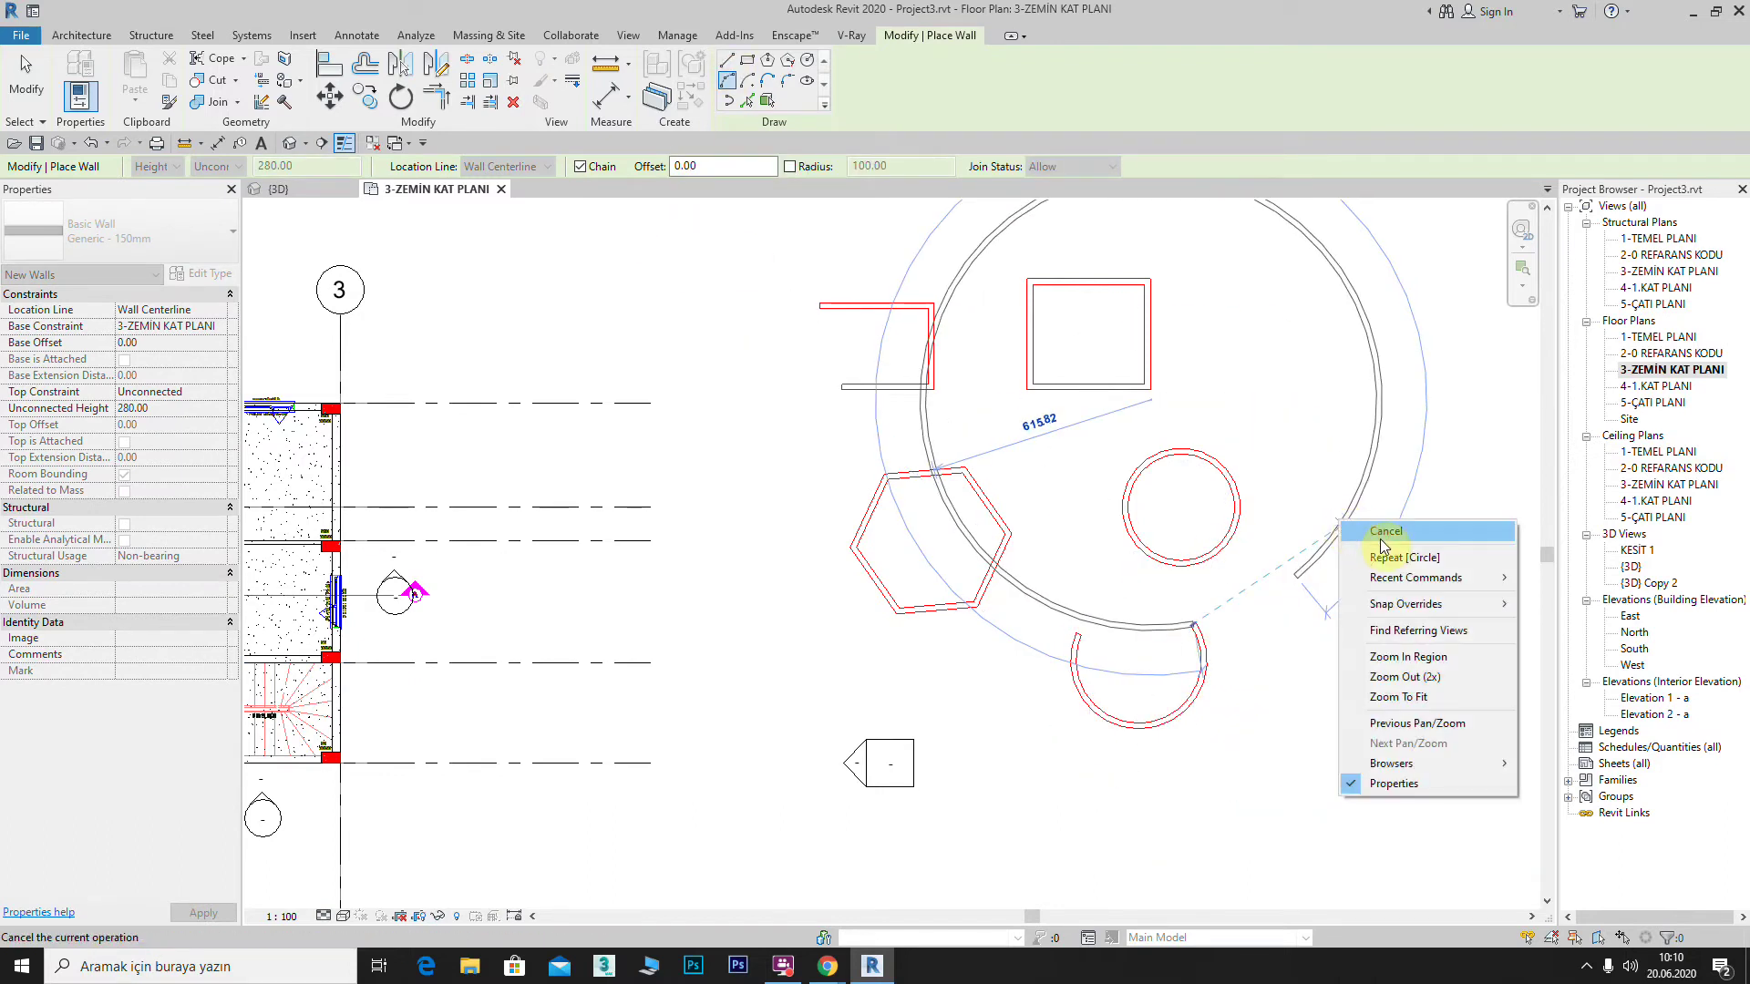
left_click(1383, 534)
Step: Check the five sample walls in 3D, then return to 3-ZEMİN KAT PLANI
left_click(628, 34)
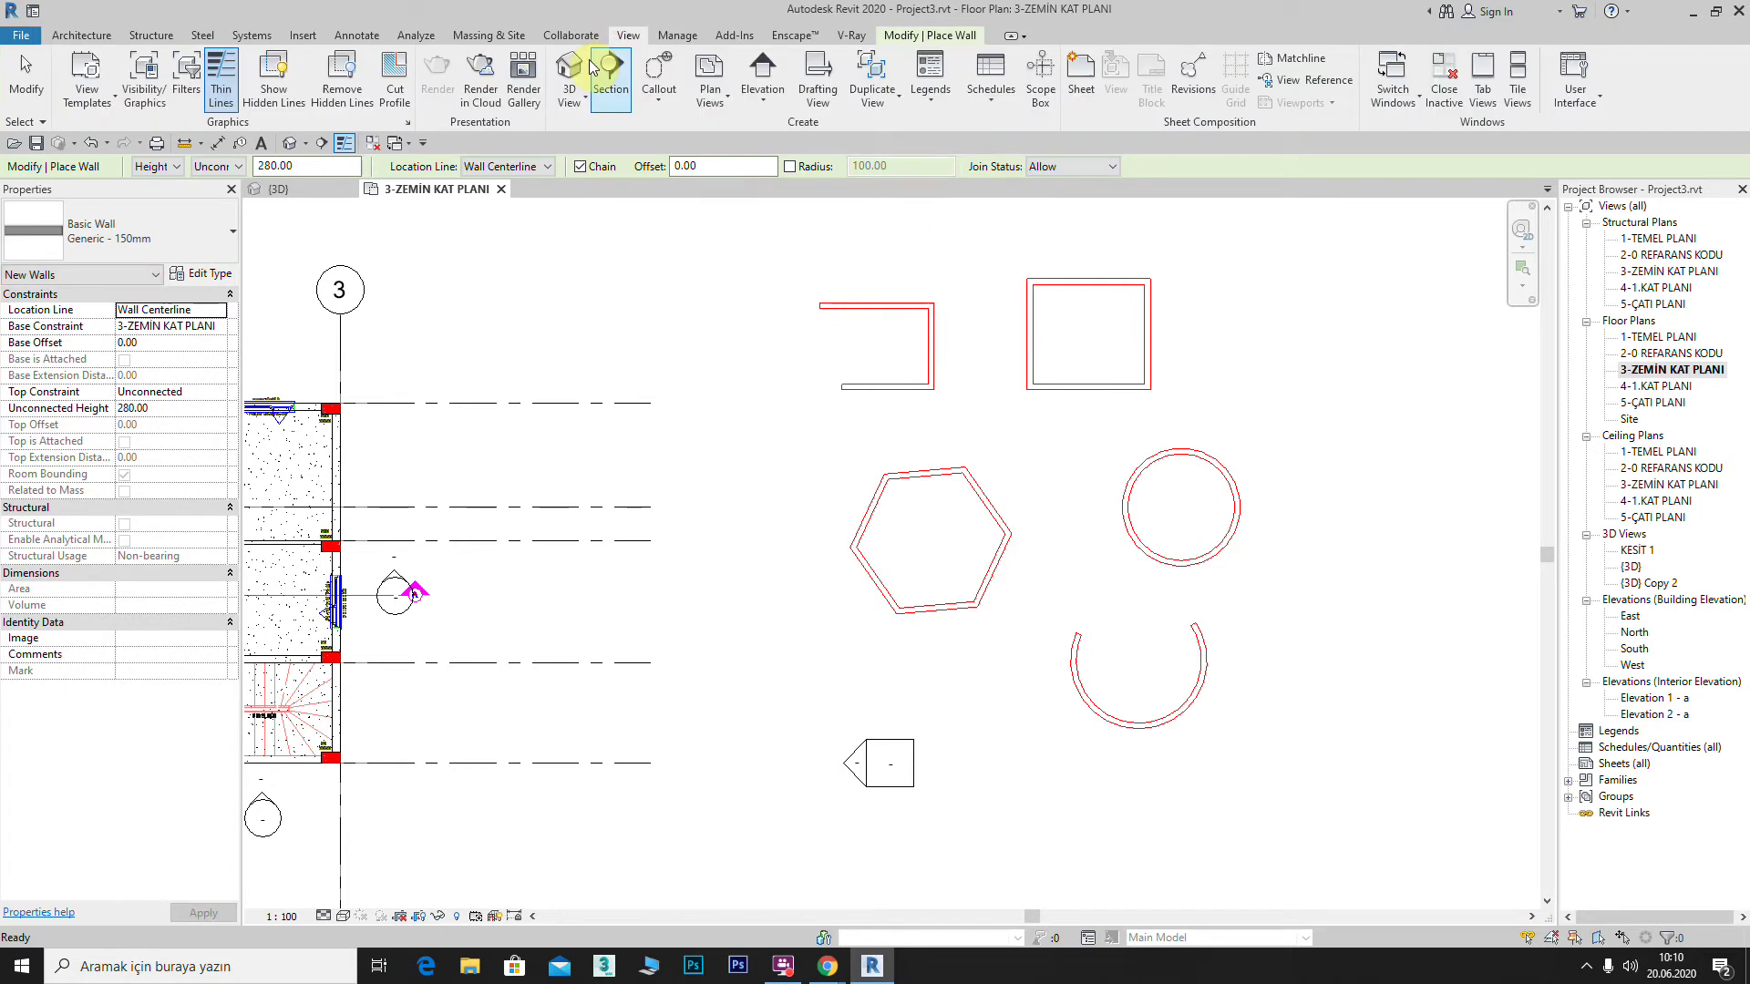
left_click(569, 68)
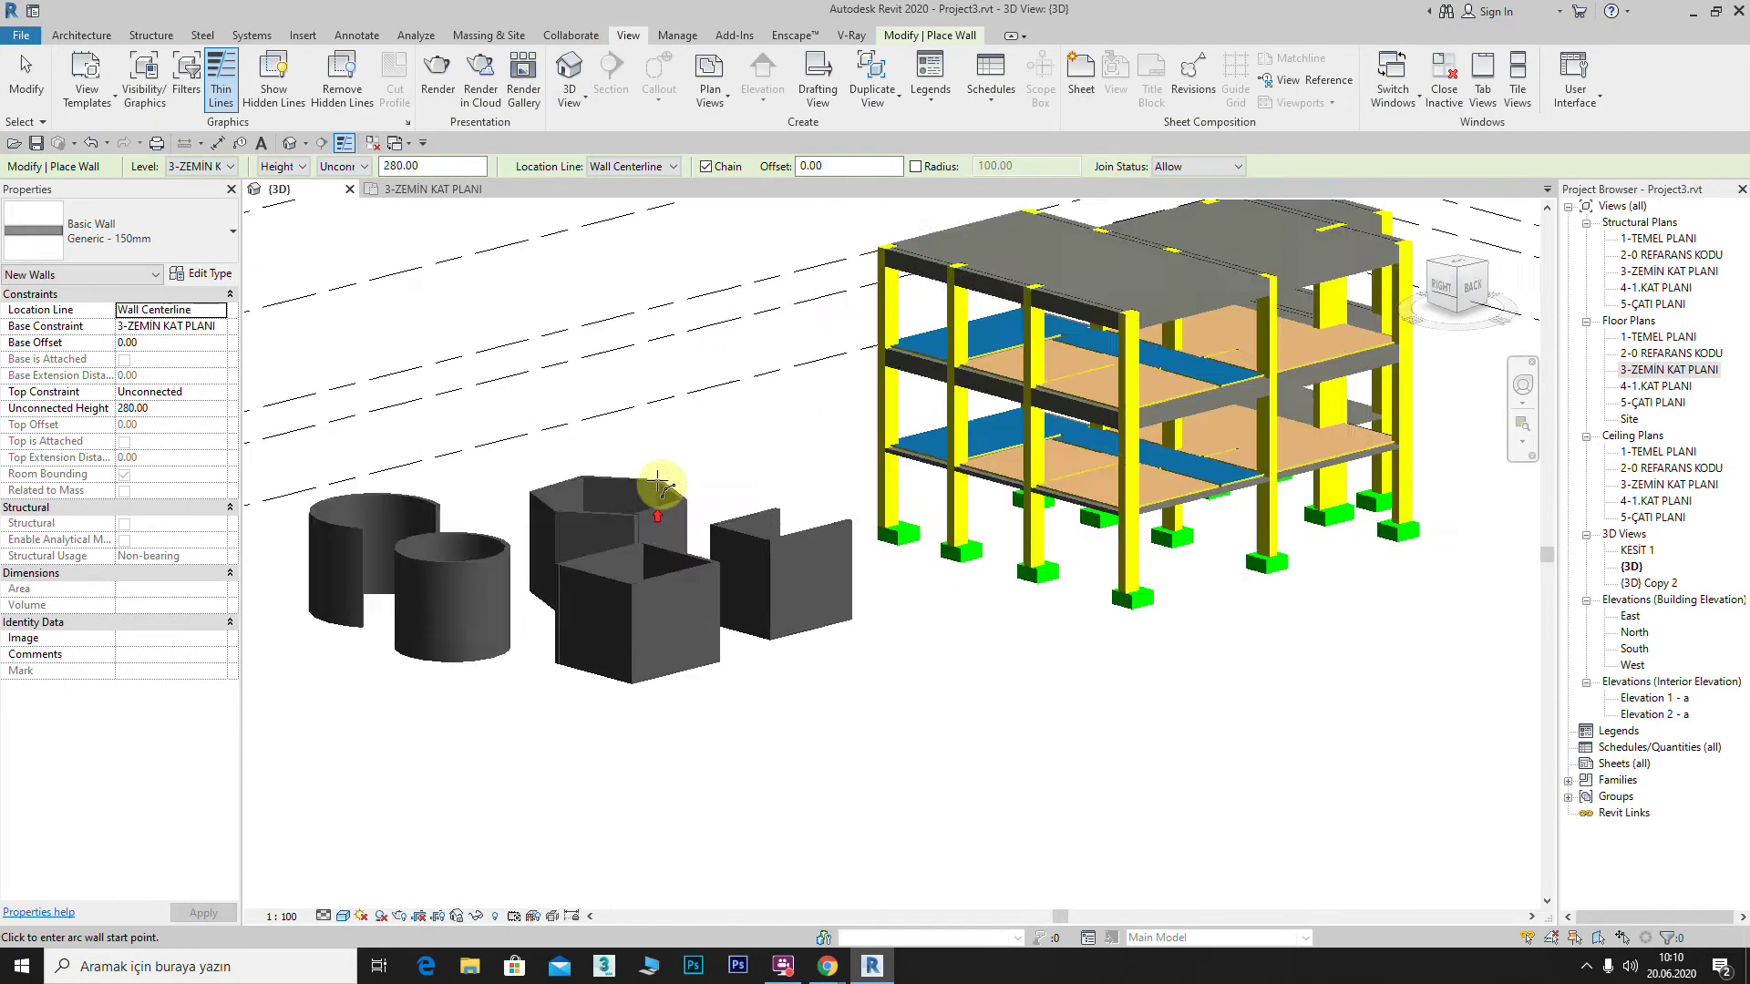
middle_click_drag(659, 485, 937, 734)
scroll(684, 489, "up", 2)
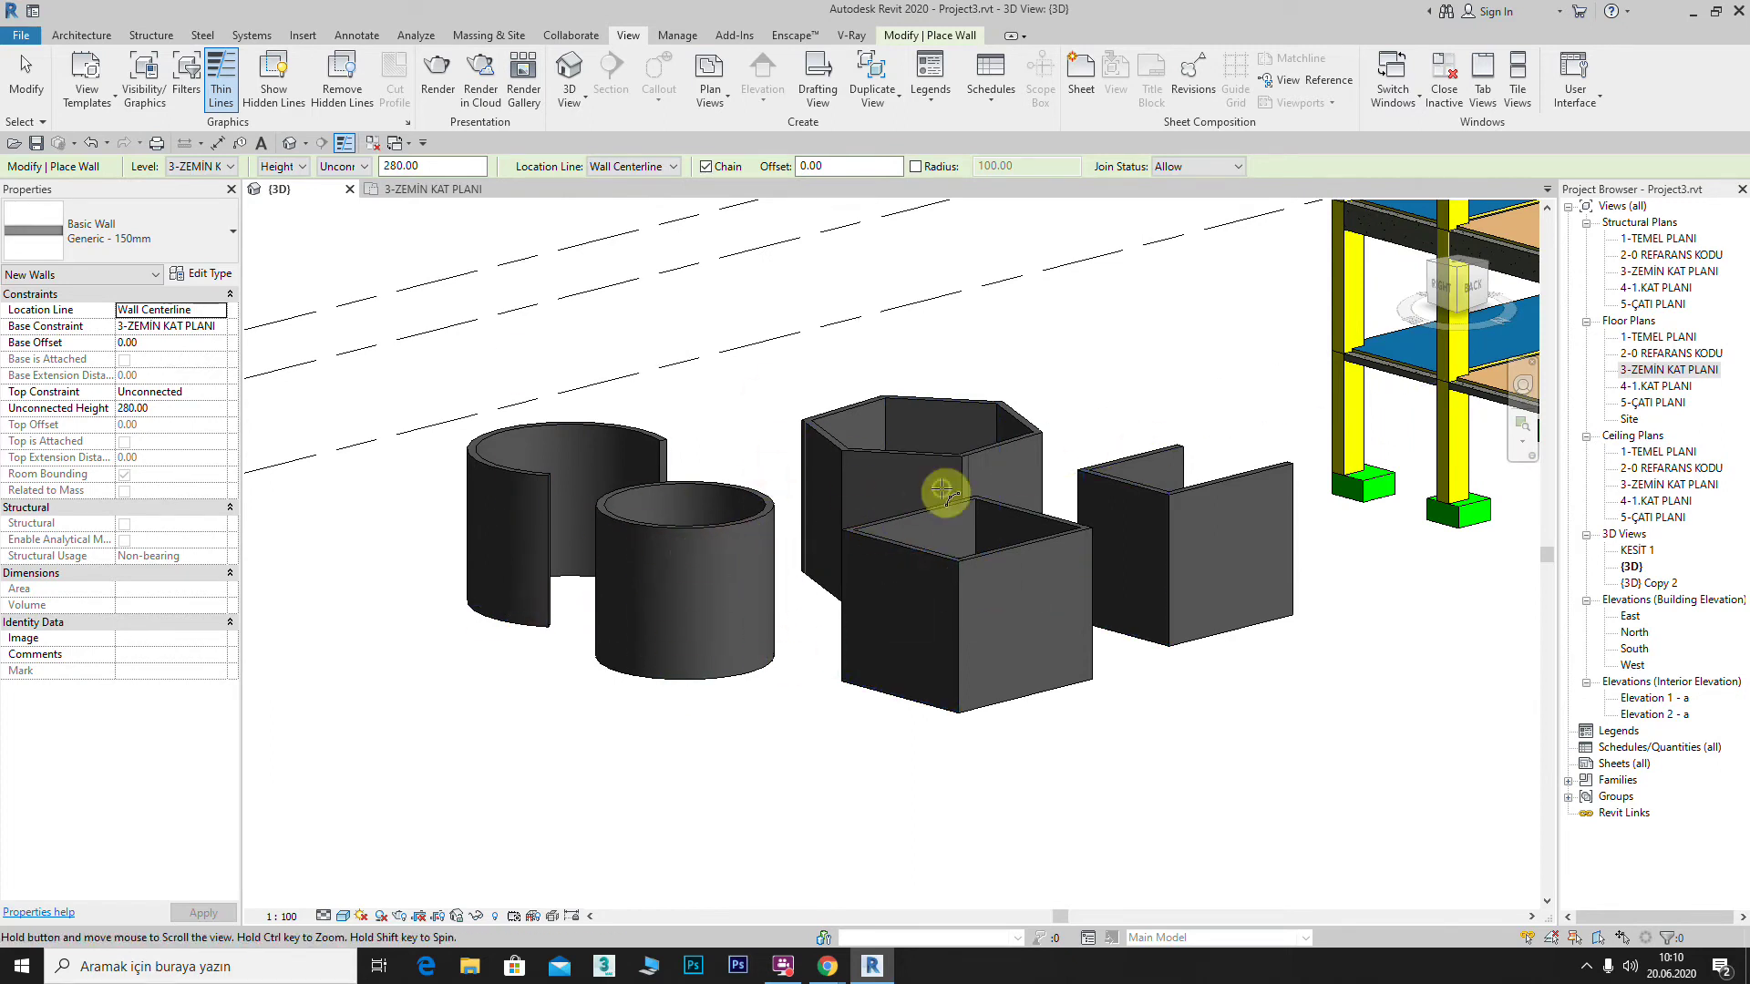
double_click(1655, 369)
scroll(1123, 529, "up", 1)
middle_click_drag(1123, 529, 1024, 499)
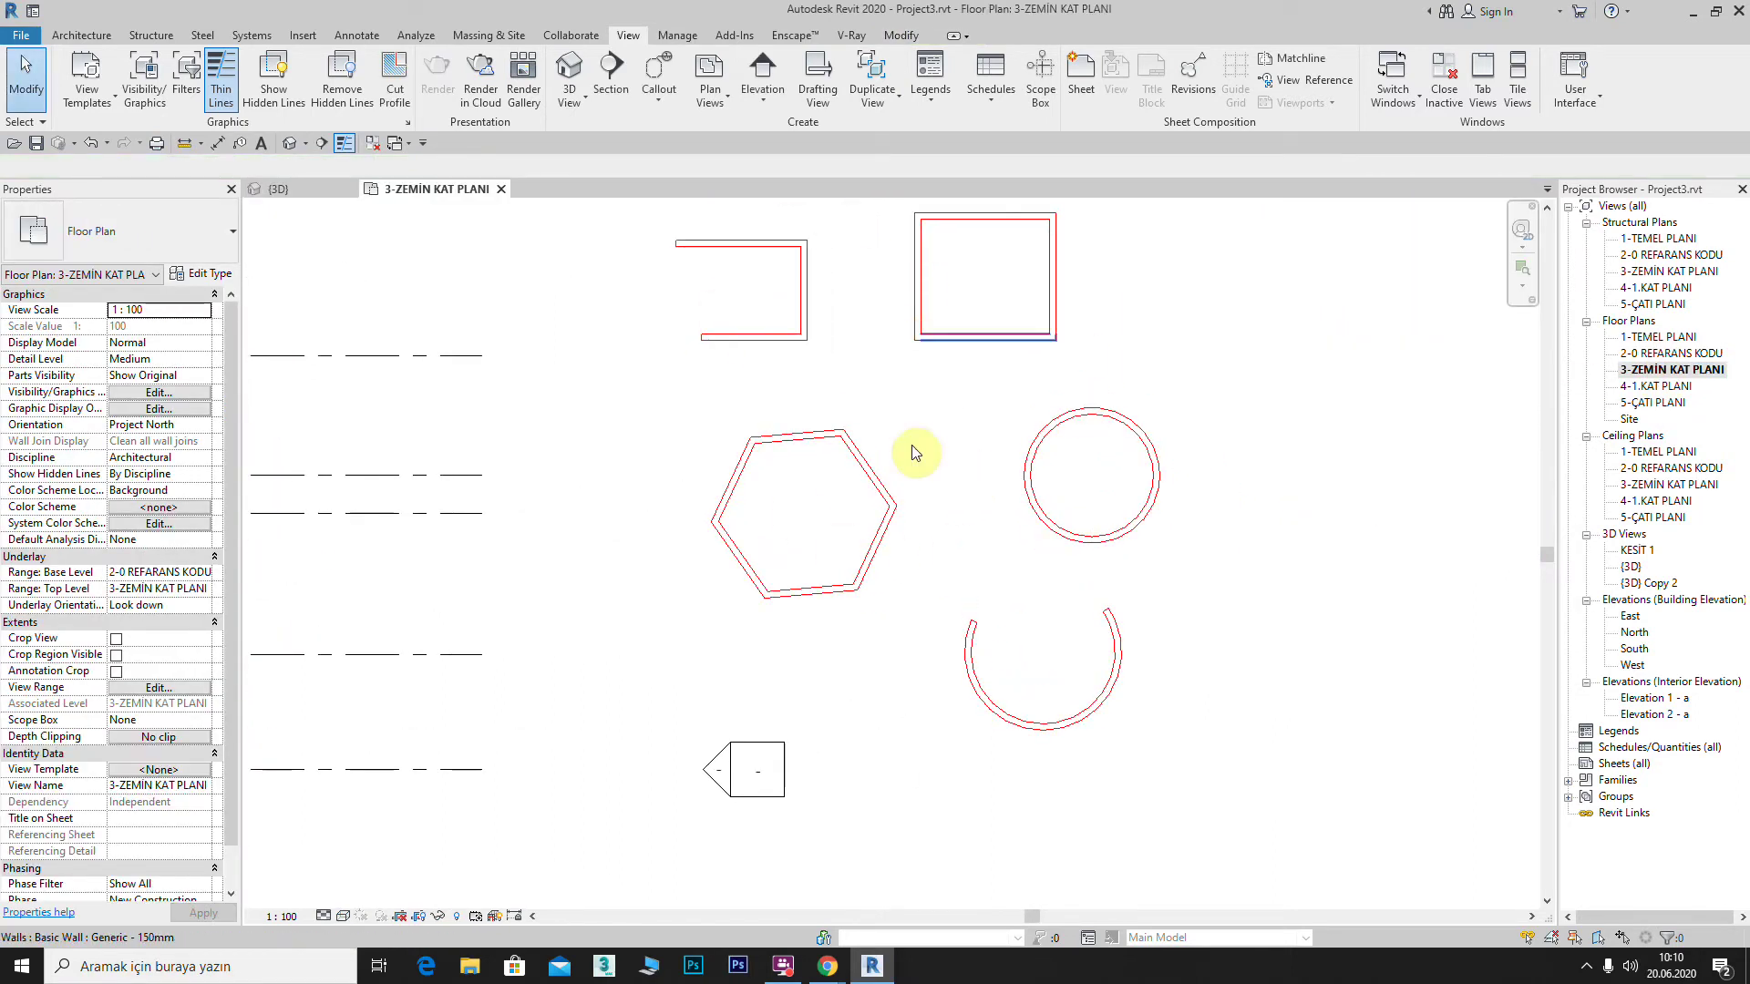
Step: Pan the plan to grids 2 and 3 and turn on Thin Lines
middle_click_drag(949, 371, 955, 480)
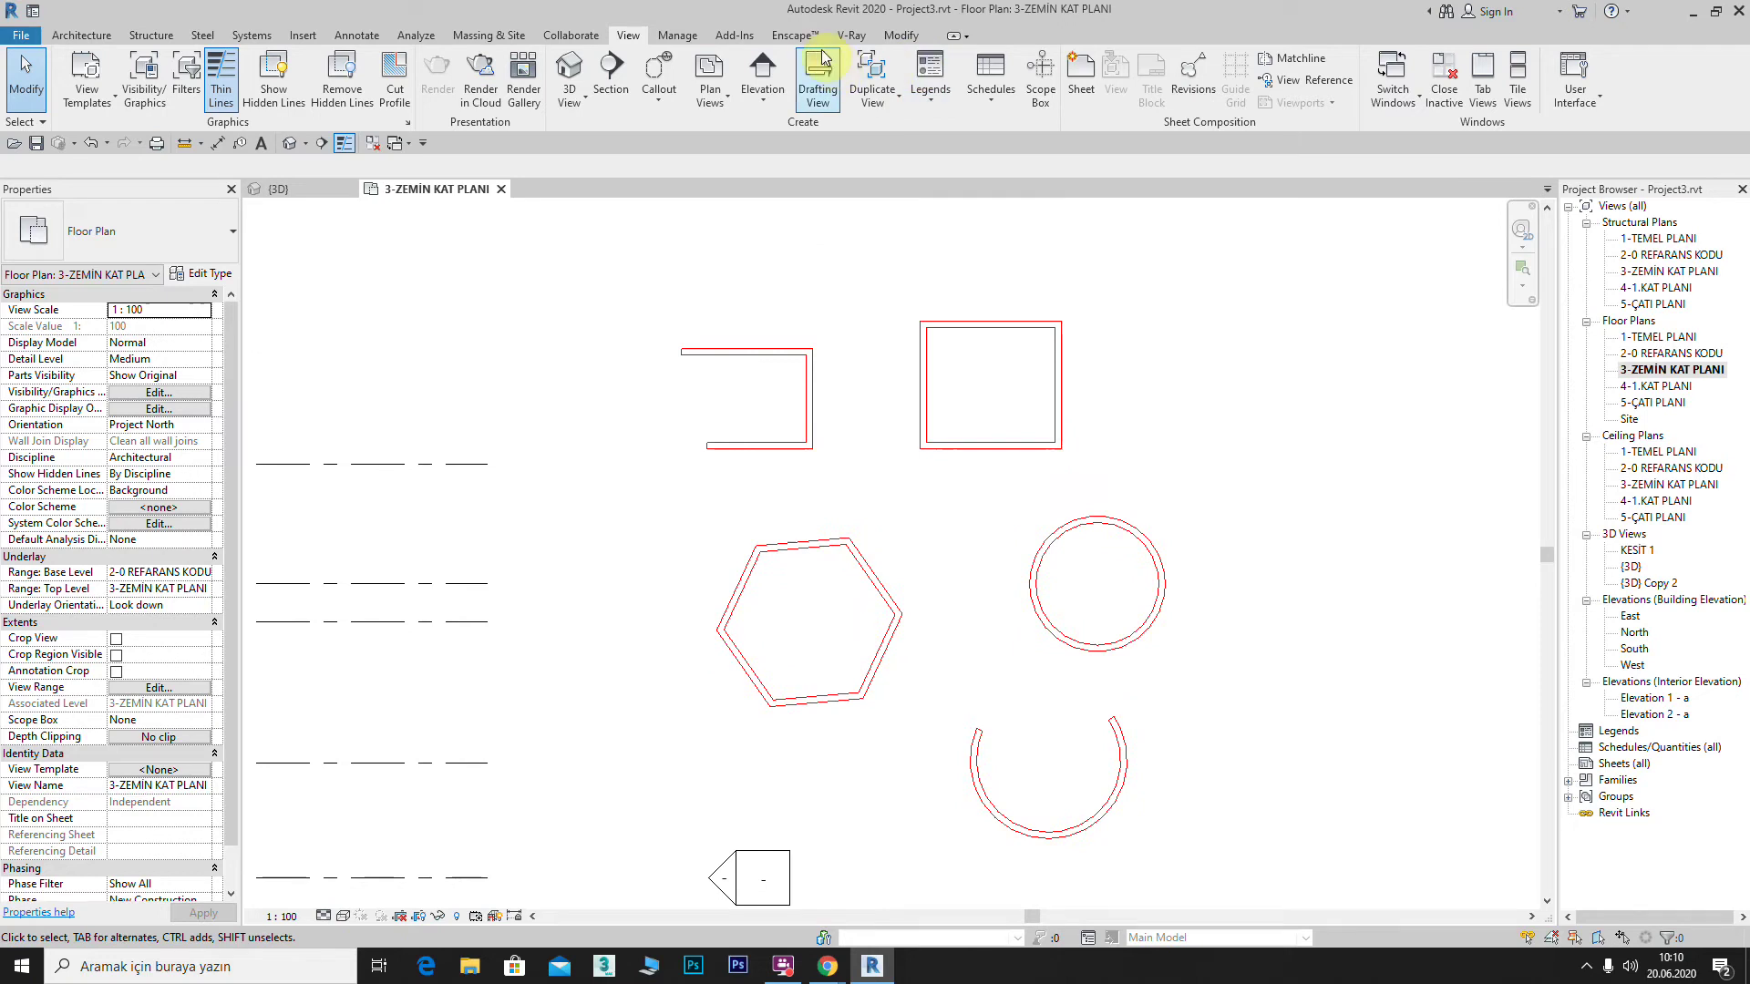
middle_click_drag(616, 194, 651, 302)
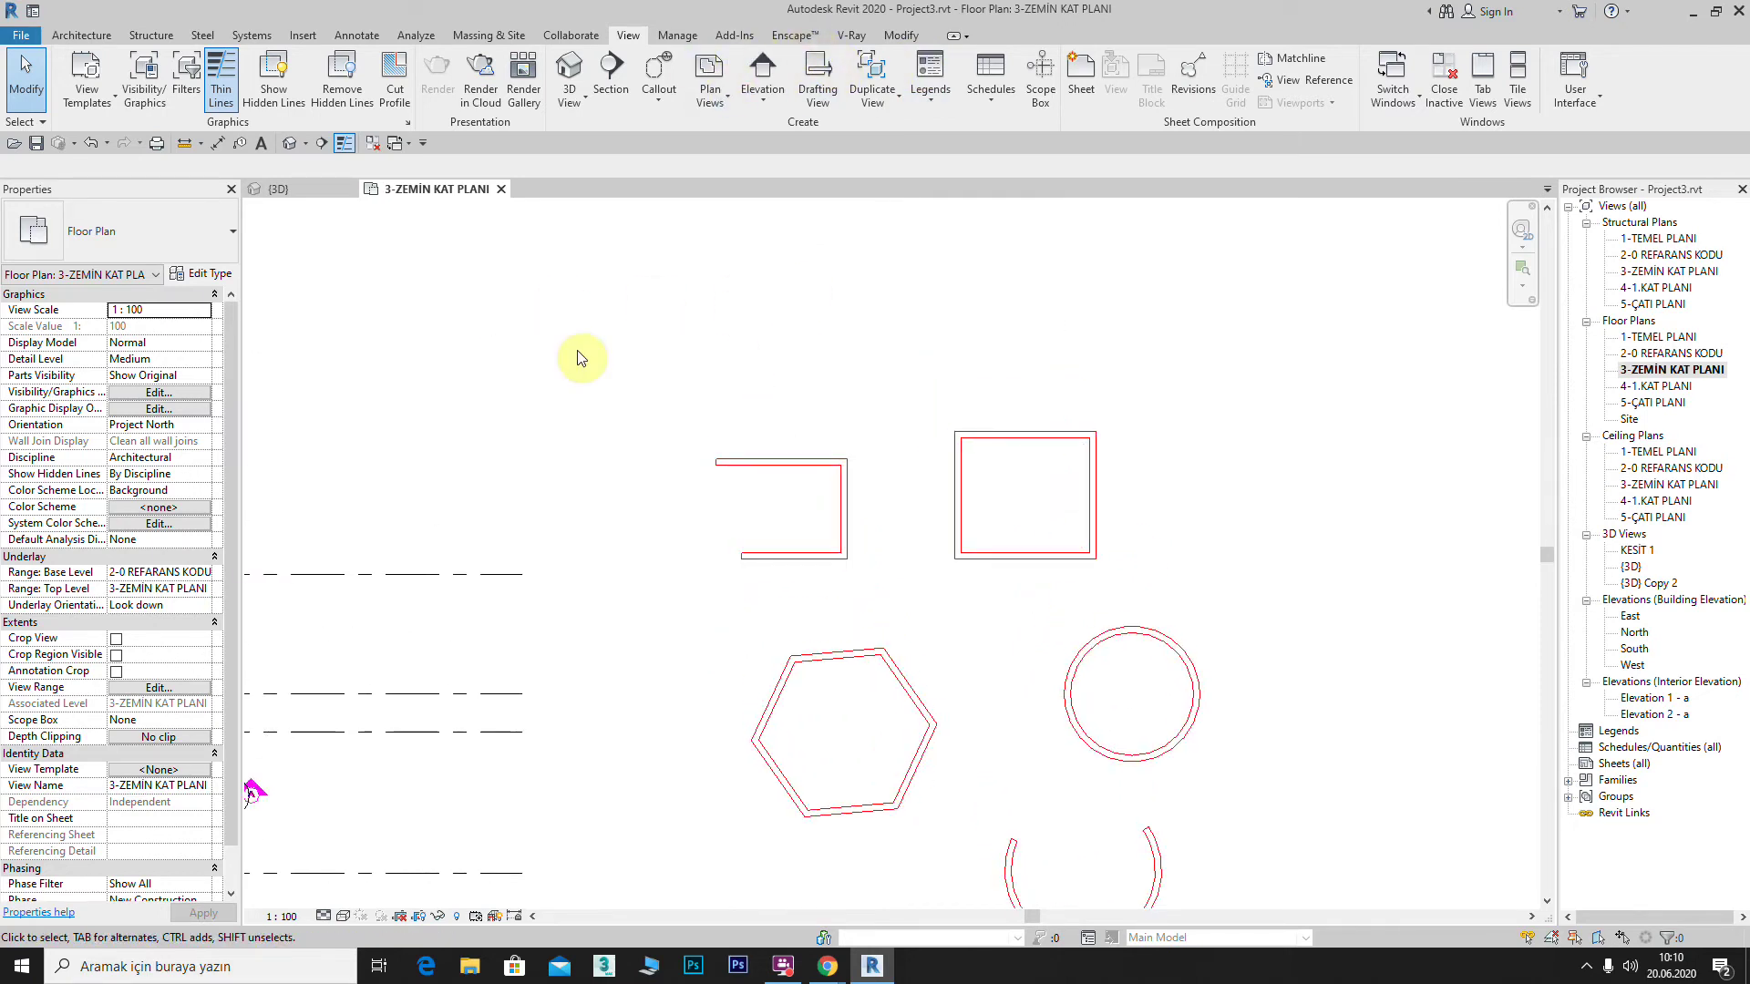
mouse_move(516, 336)
middle_mouse_down()
mouse_move(824, 368)
mouse_move(960, 310)
middle_mouse_up()
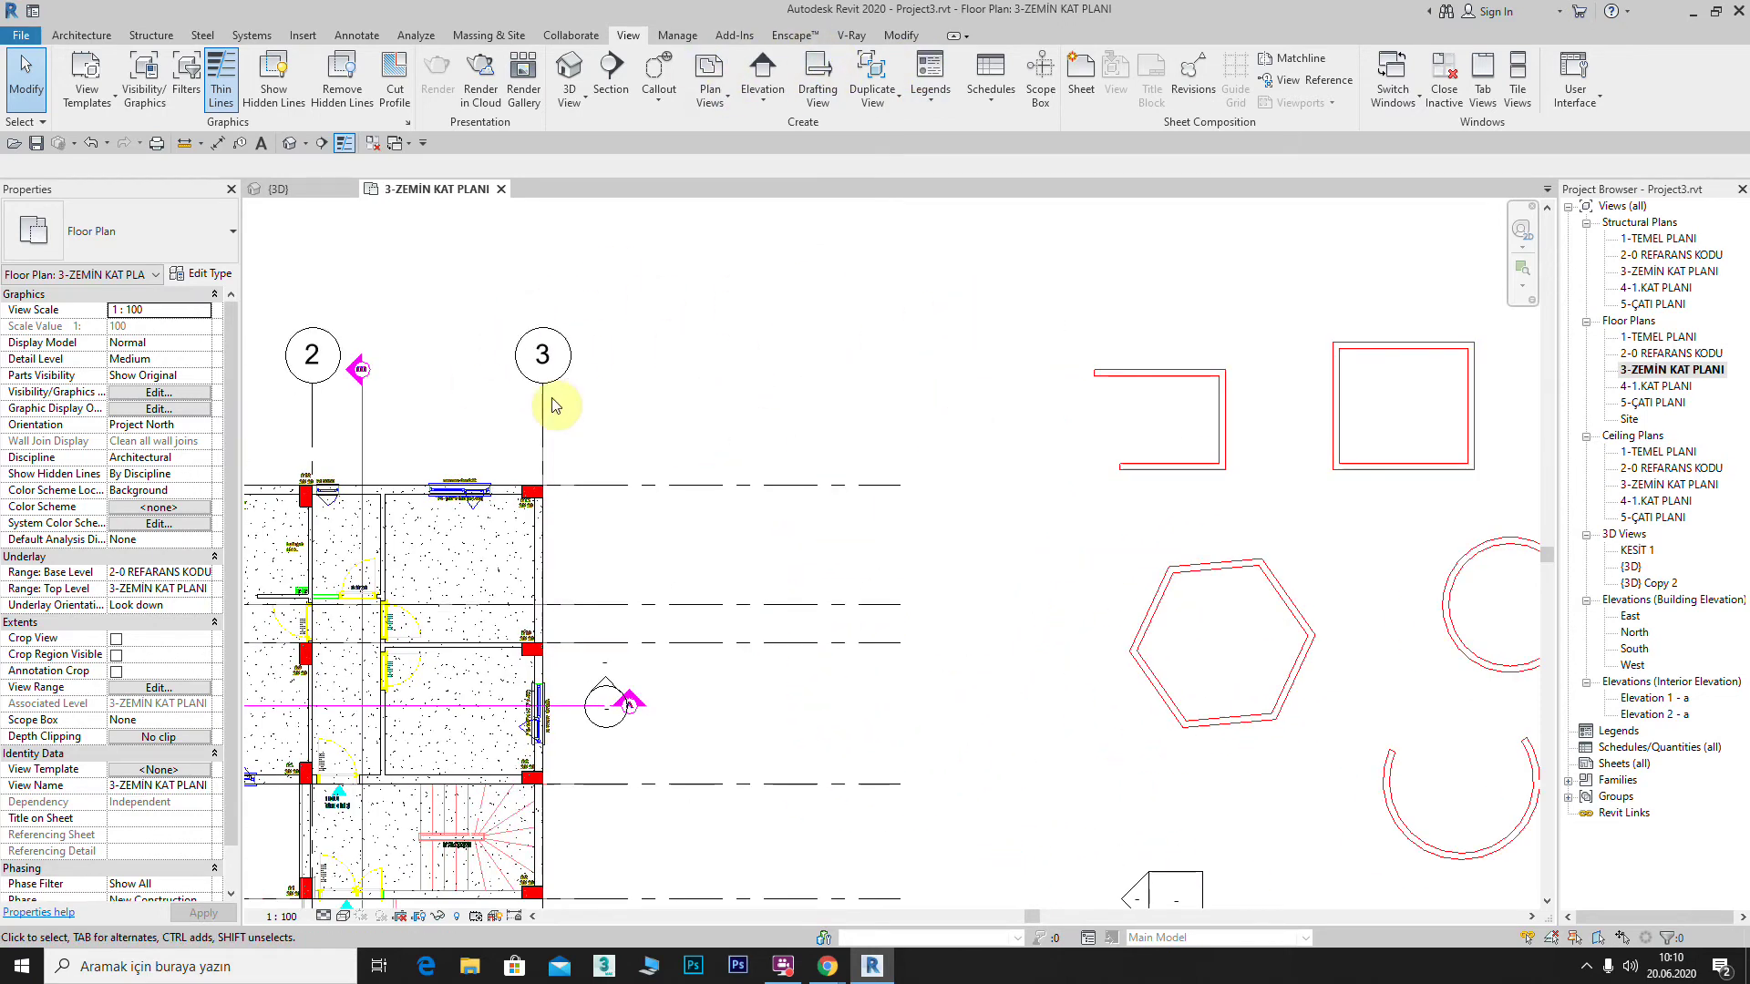
middle_click_drag(784, 319, 746, 374)
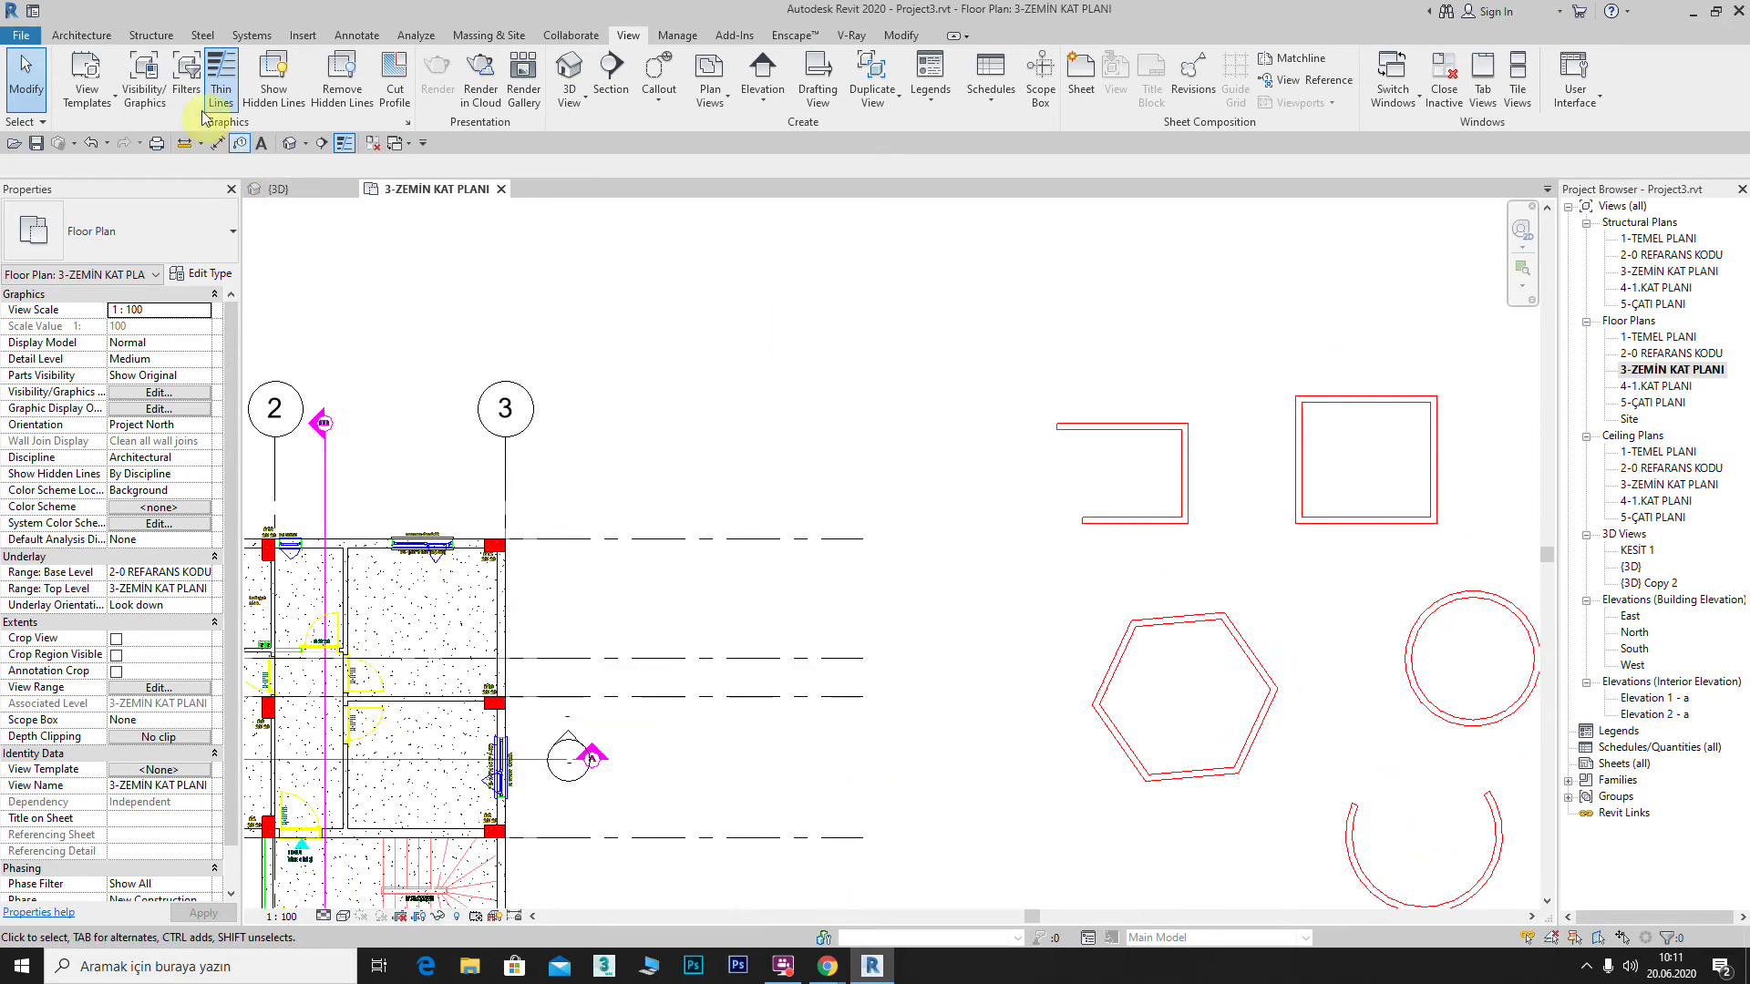
left_click(220, 84)
Step: Zoom in on the column and start placing another wall
mouse_move(674, 509)
middle_mouse_down()
mouse_move(835, 459)
mouse_move(840, 422)
middle_mouse_up()
scroll(835, 459, "up", 5)
left_click(91, 41)
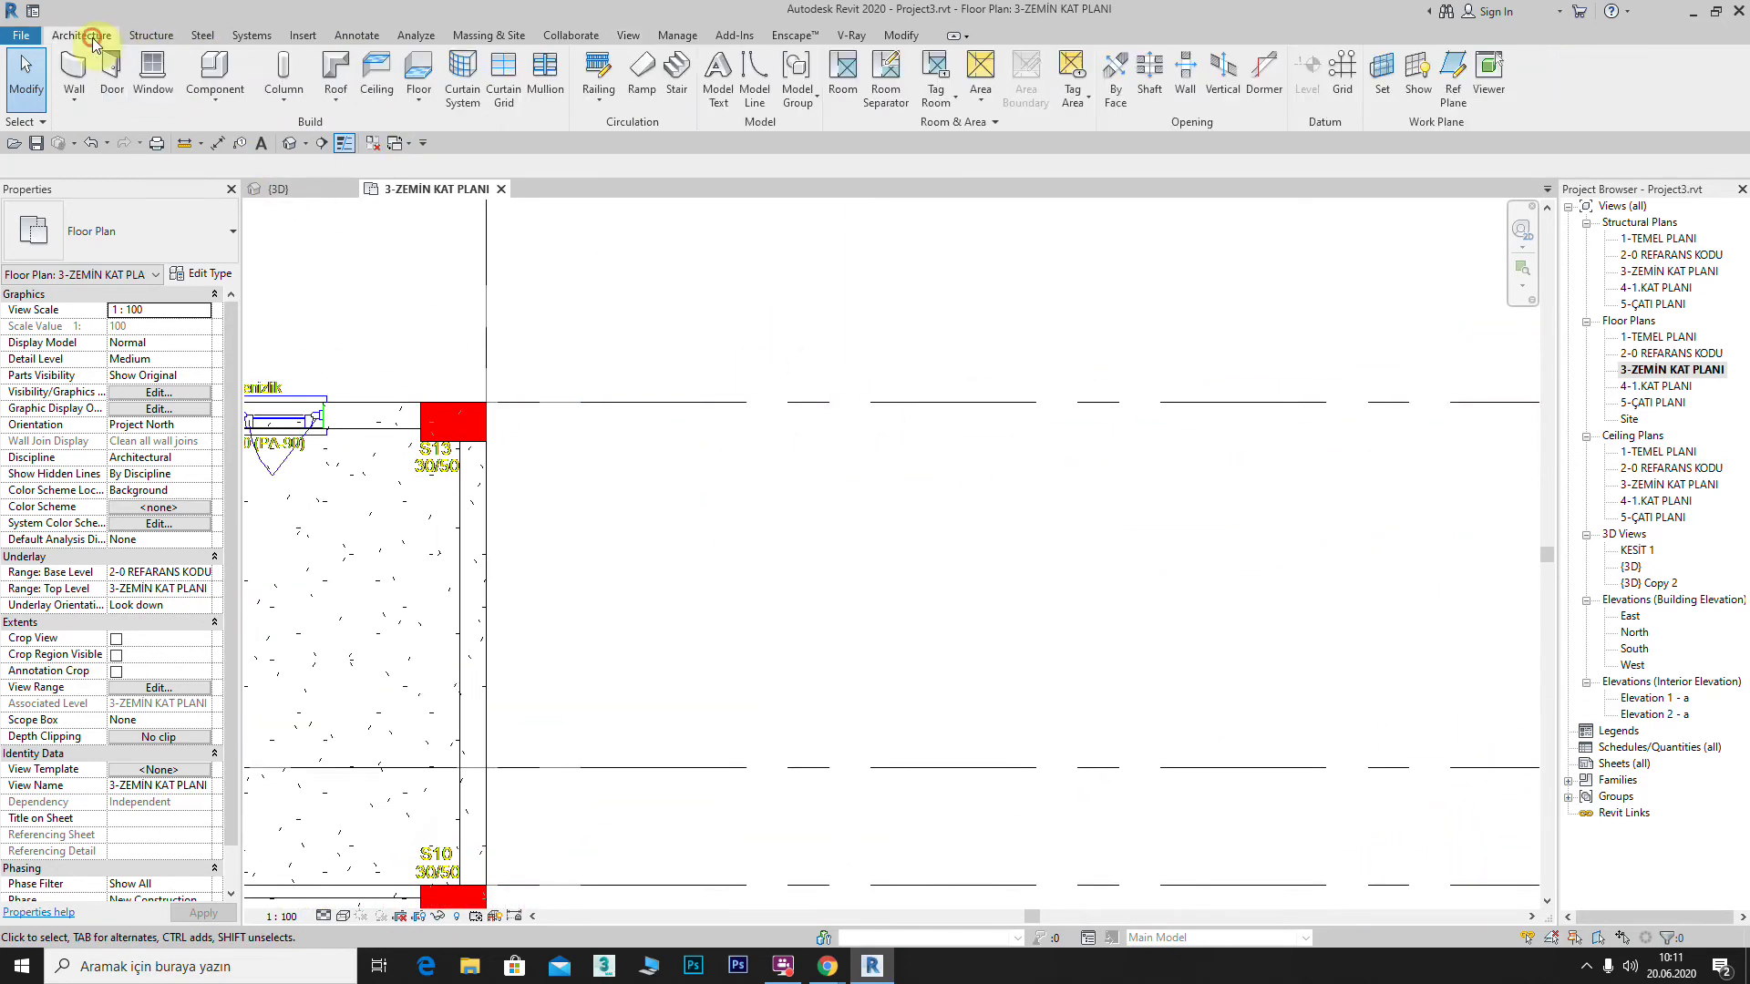
left_click(74, 69)
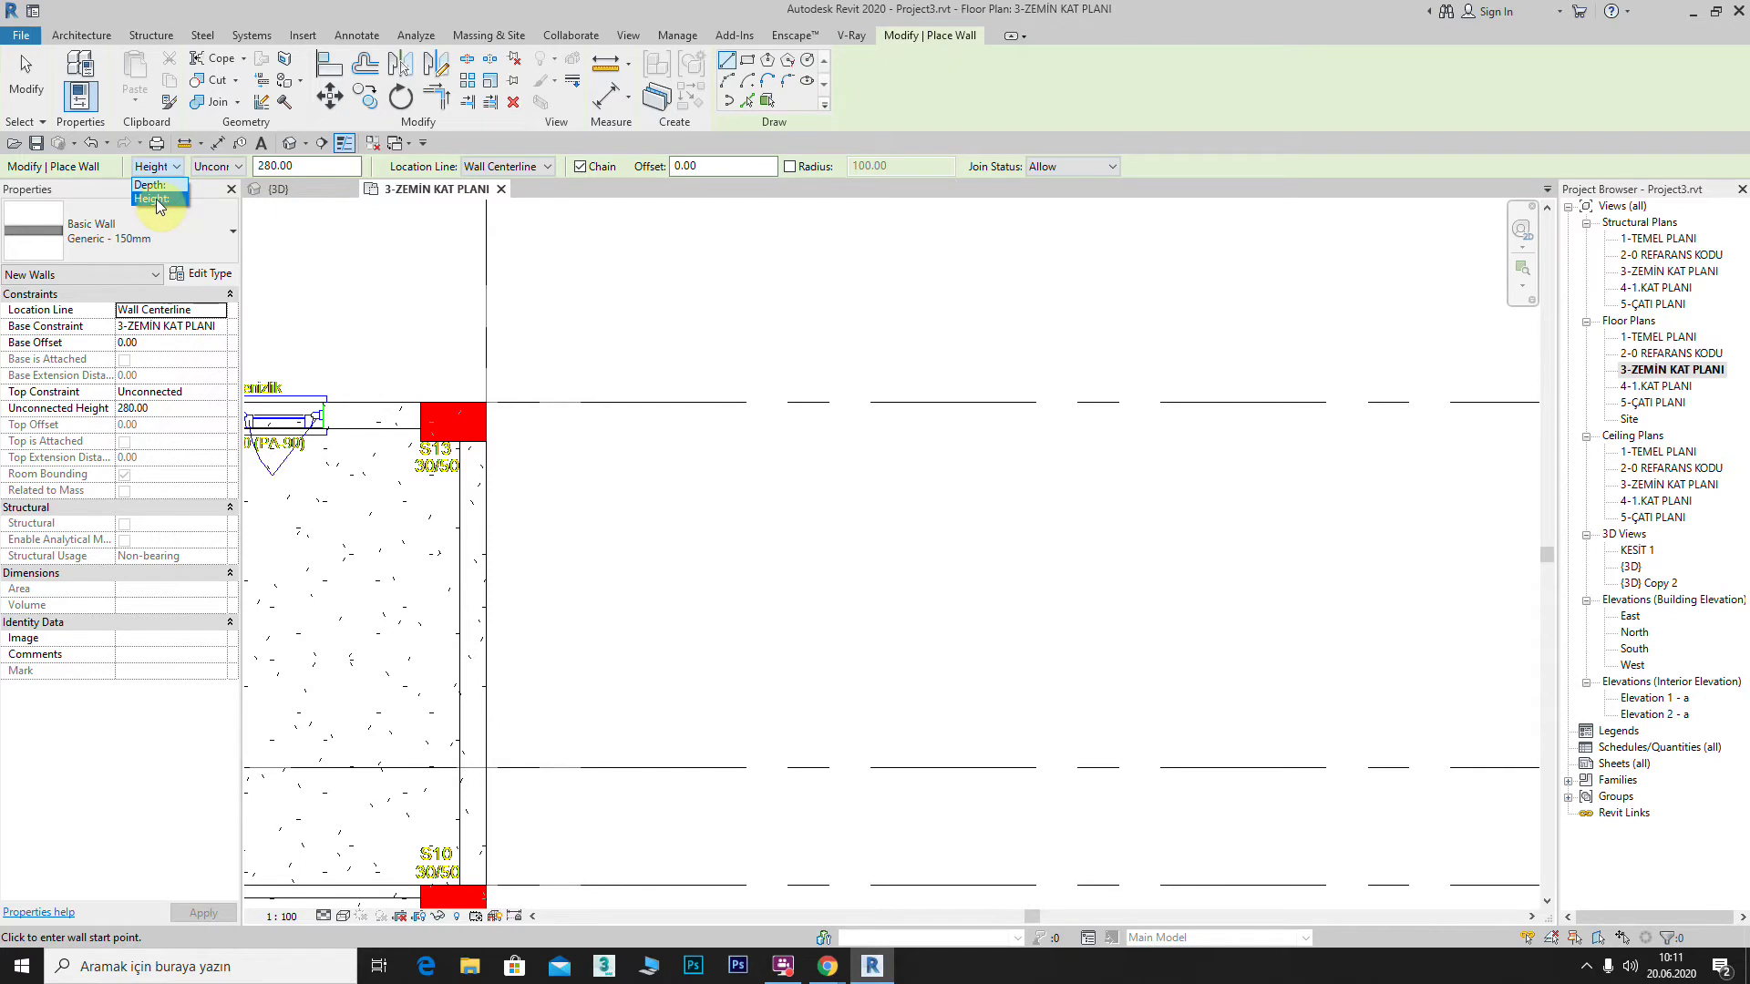
left_click(157, 200)
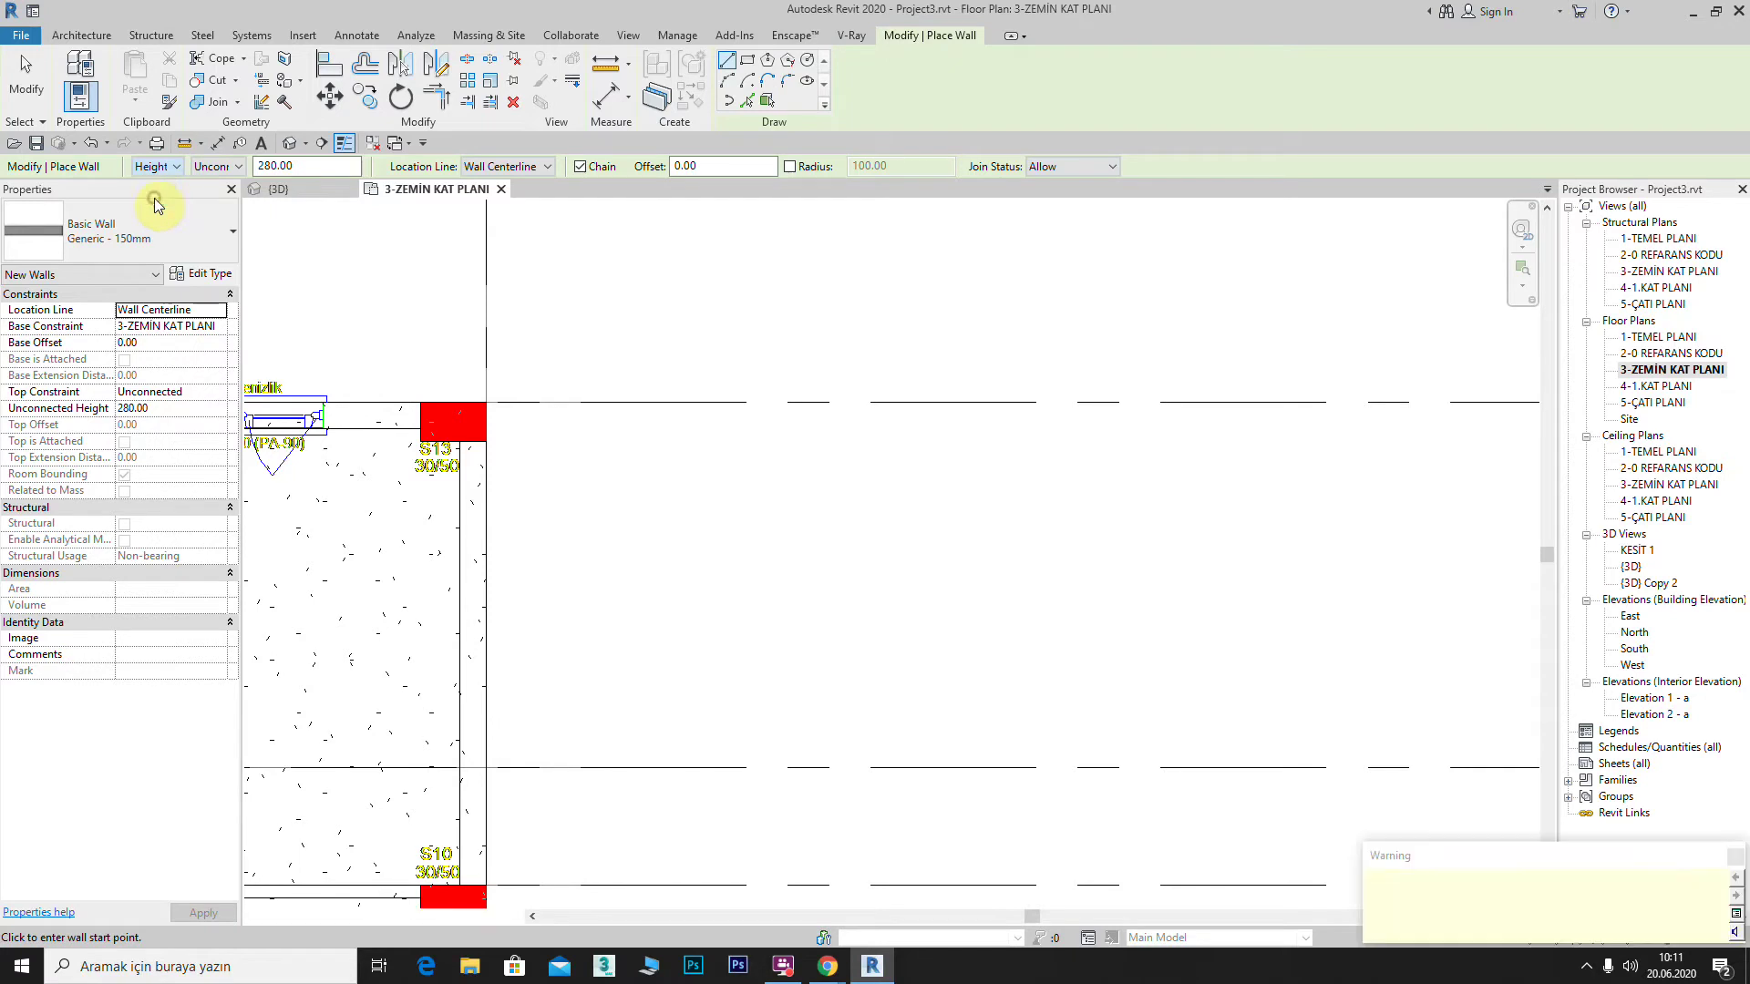
left_click(239, 167)
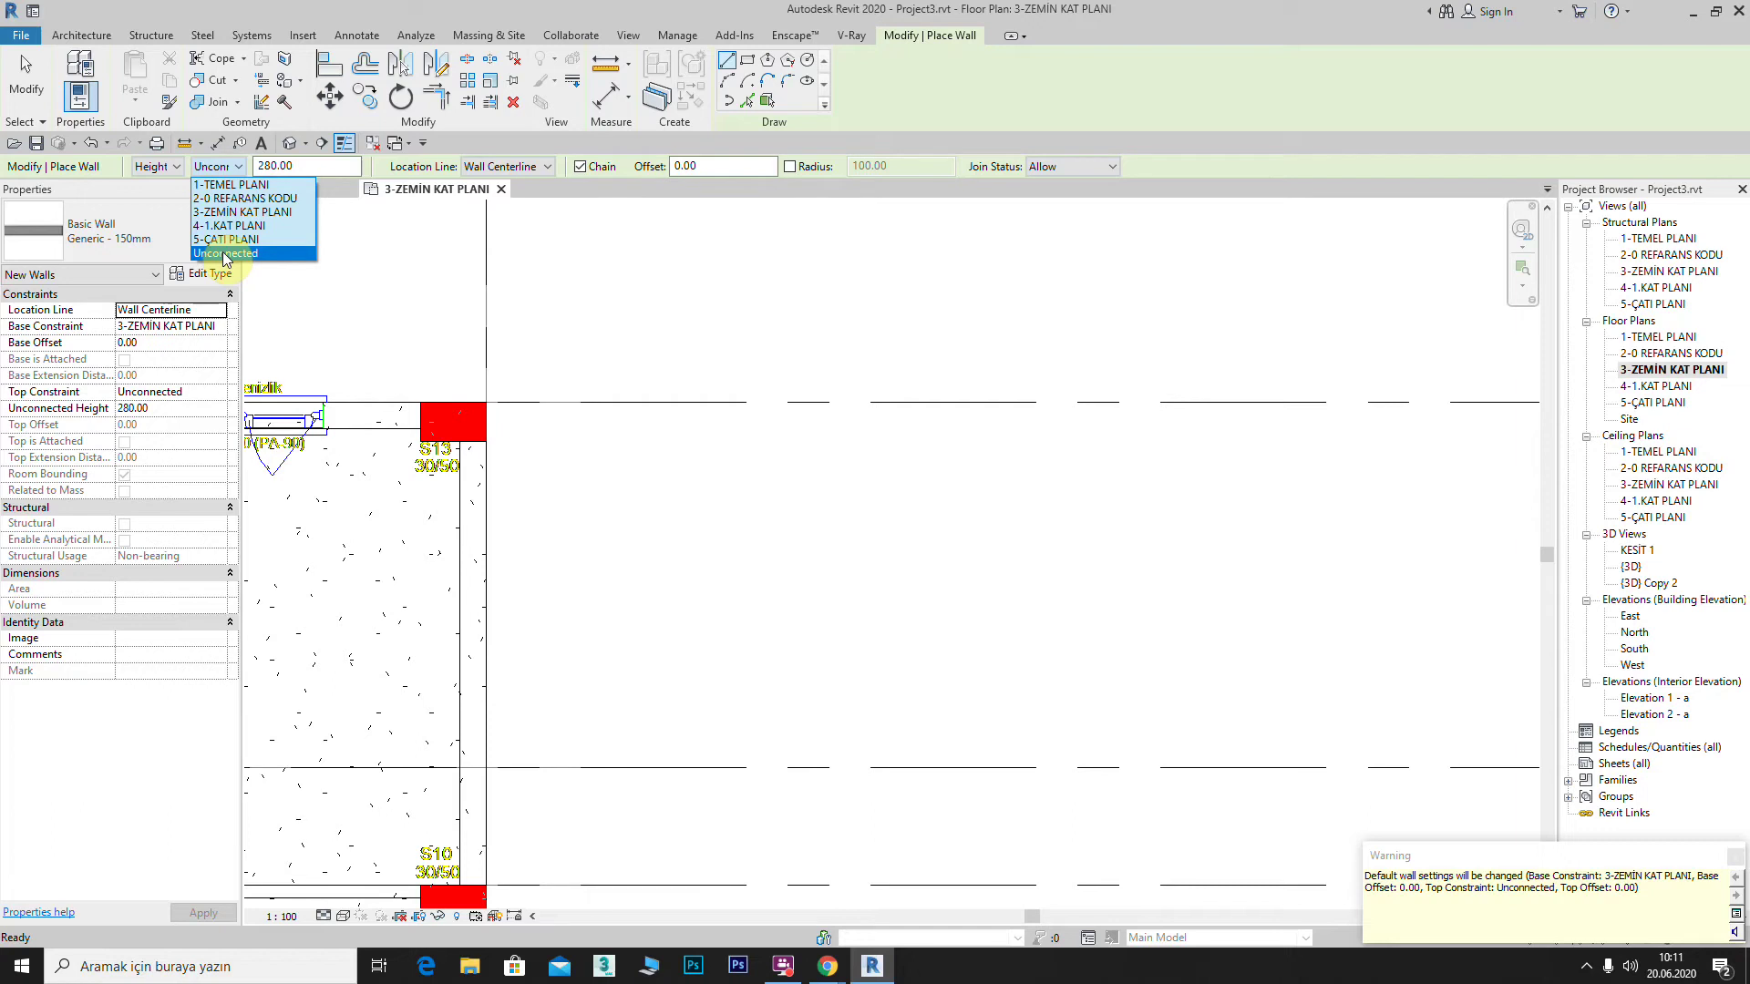
left_click(220, 170)
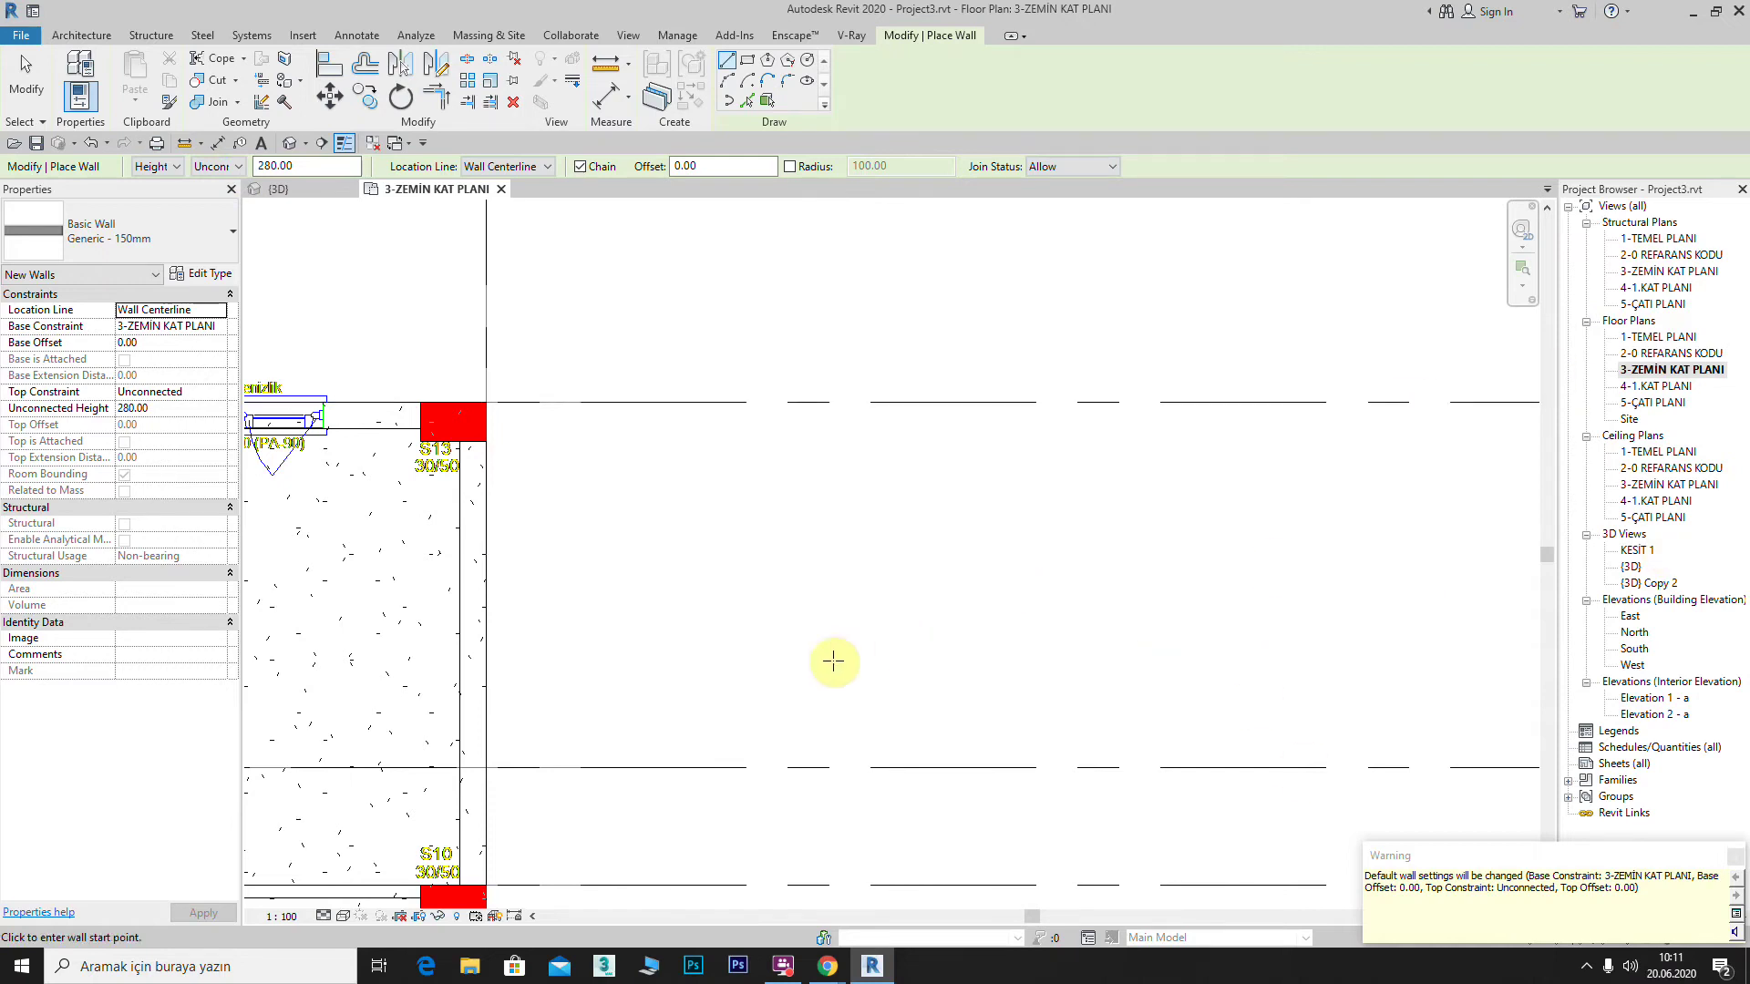
left_click(1736, 860)
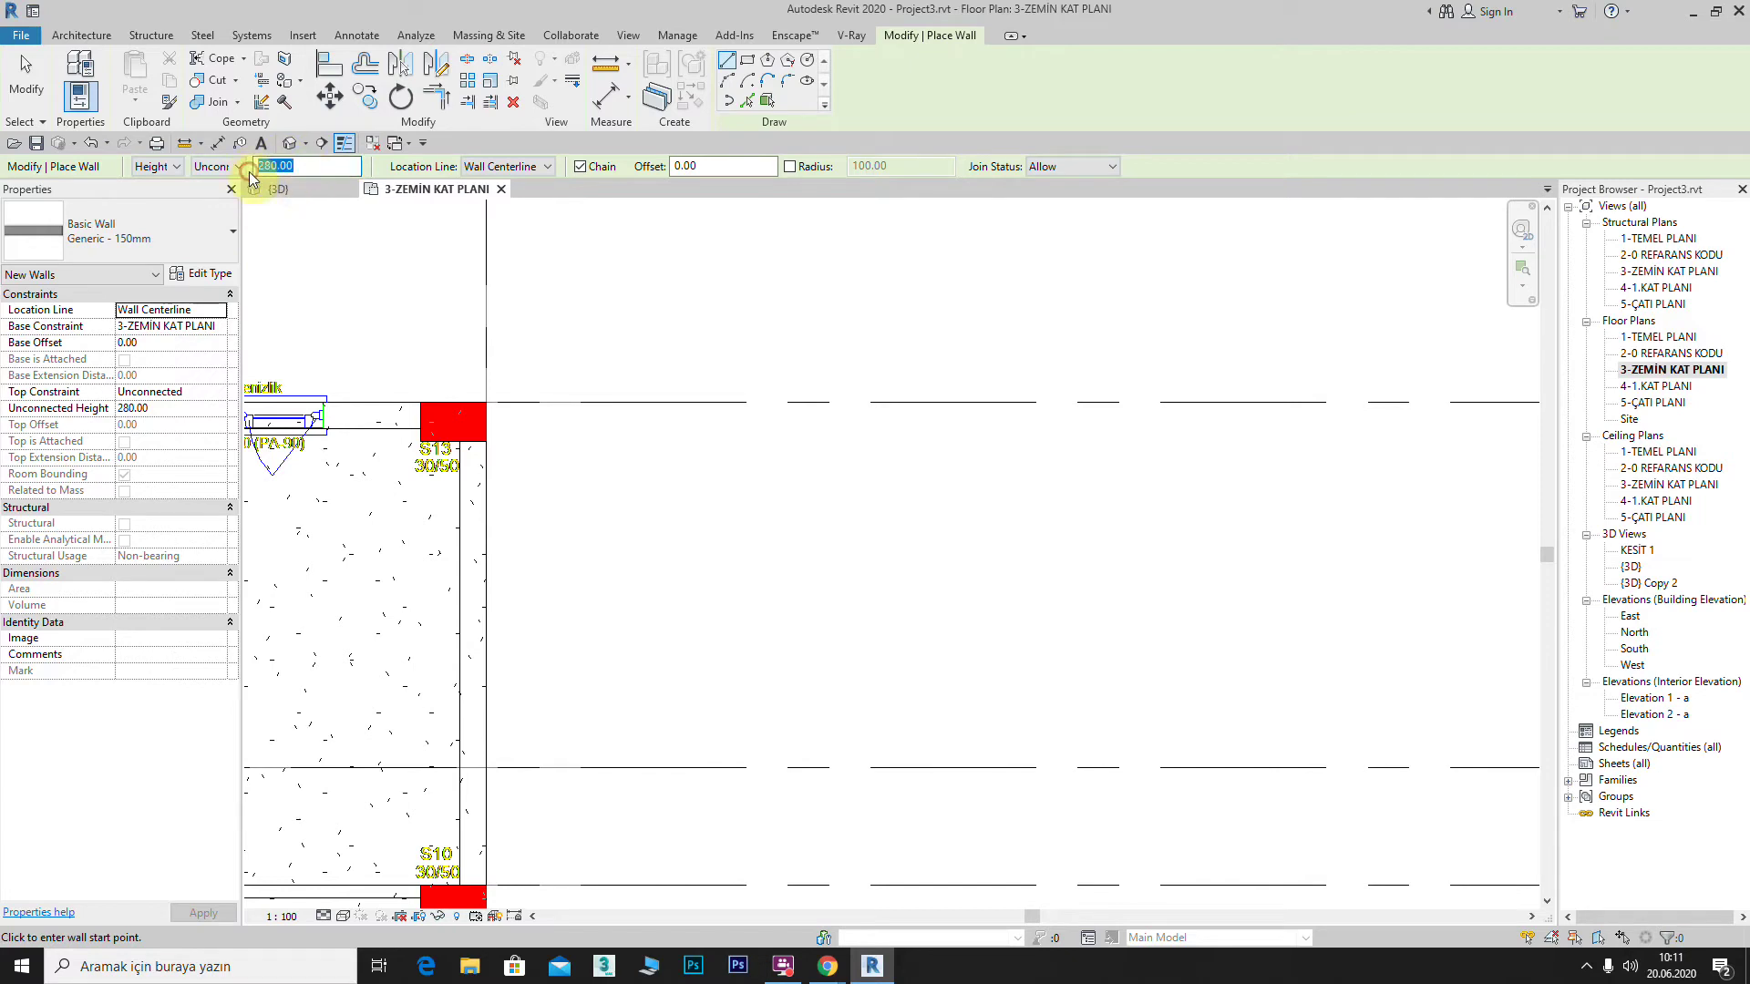
type("80")
key("Return")
left_click(239, 169)
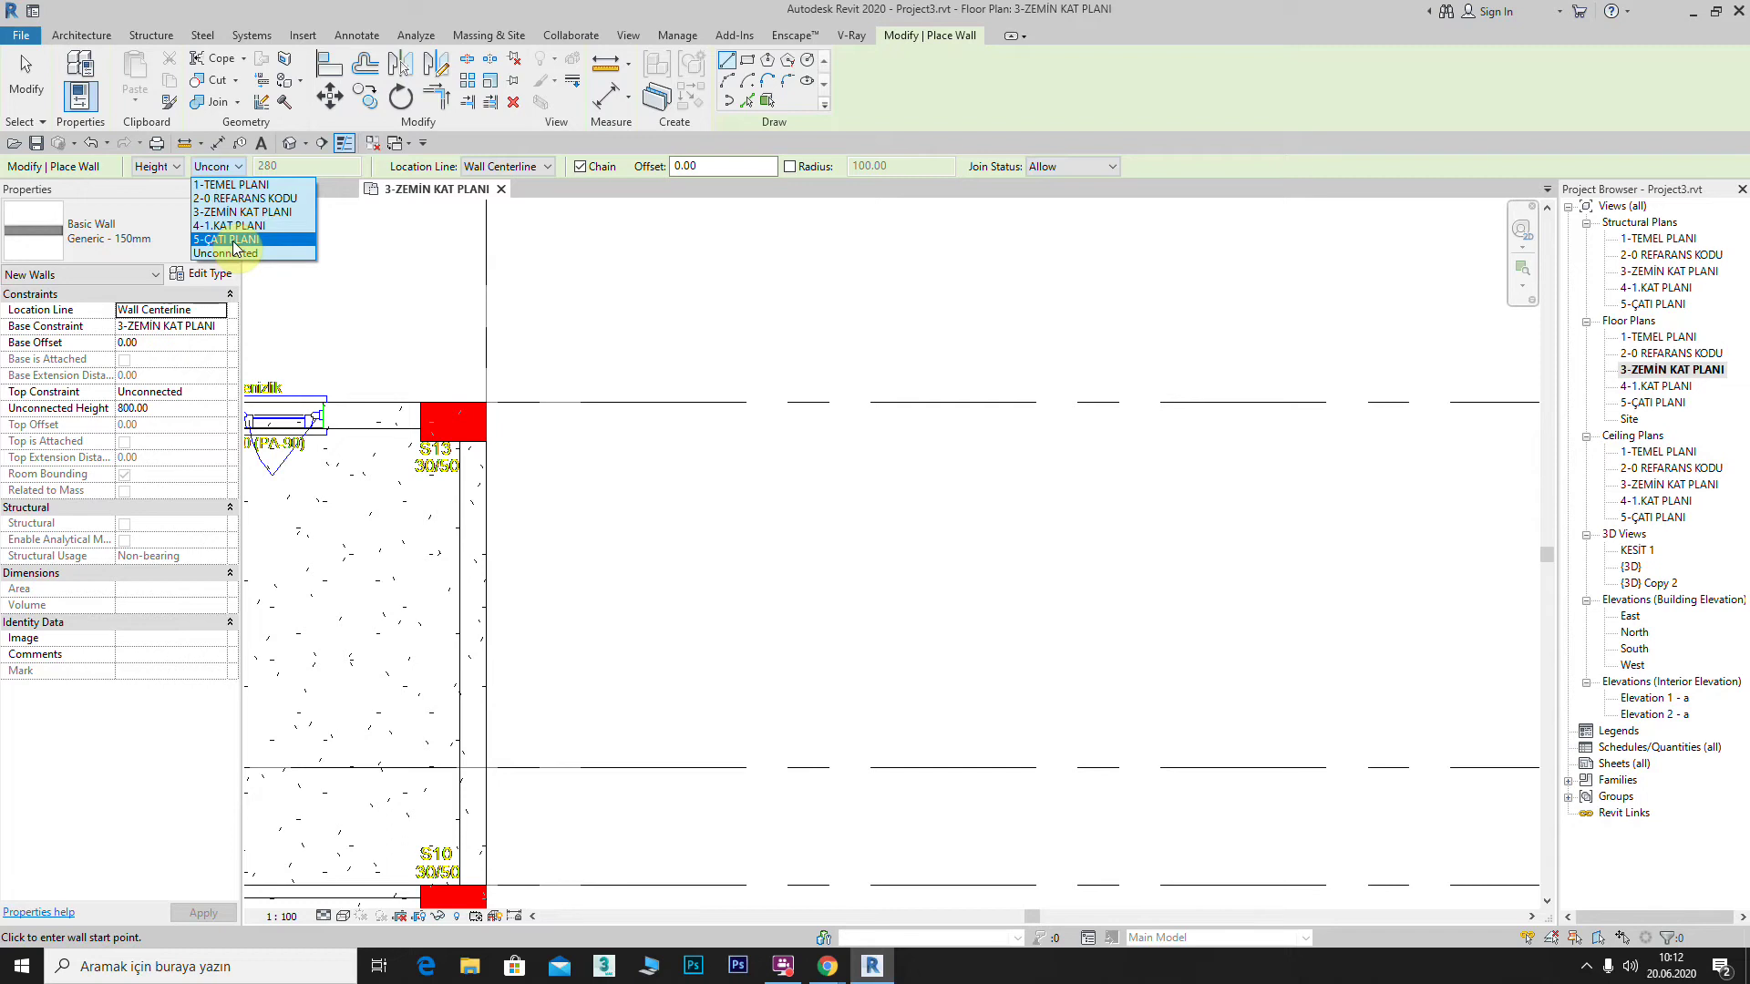
left_click(233, 252)
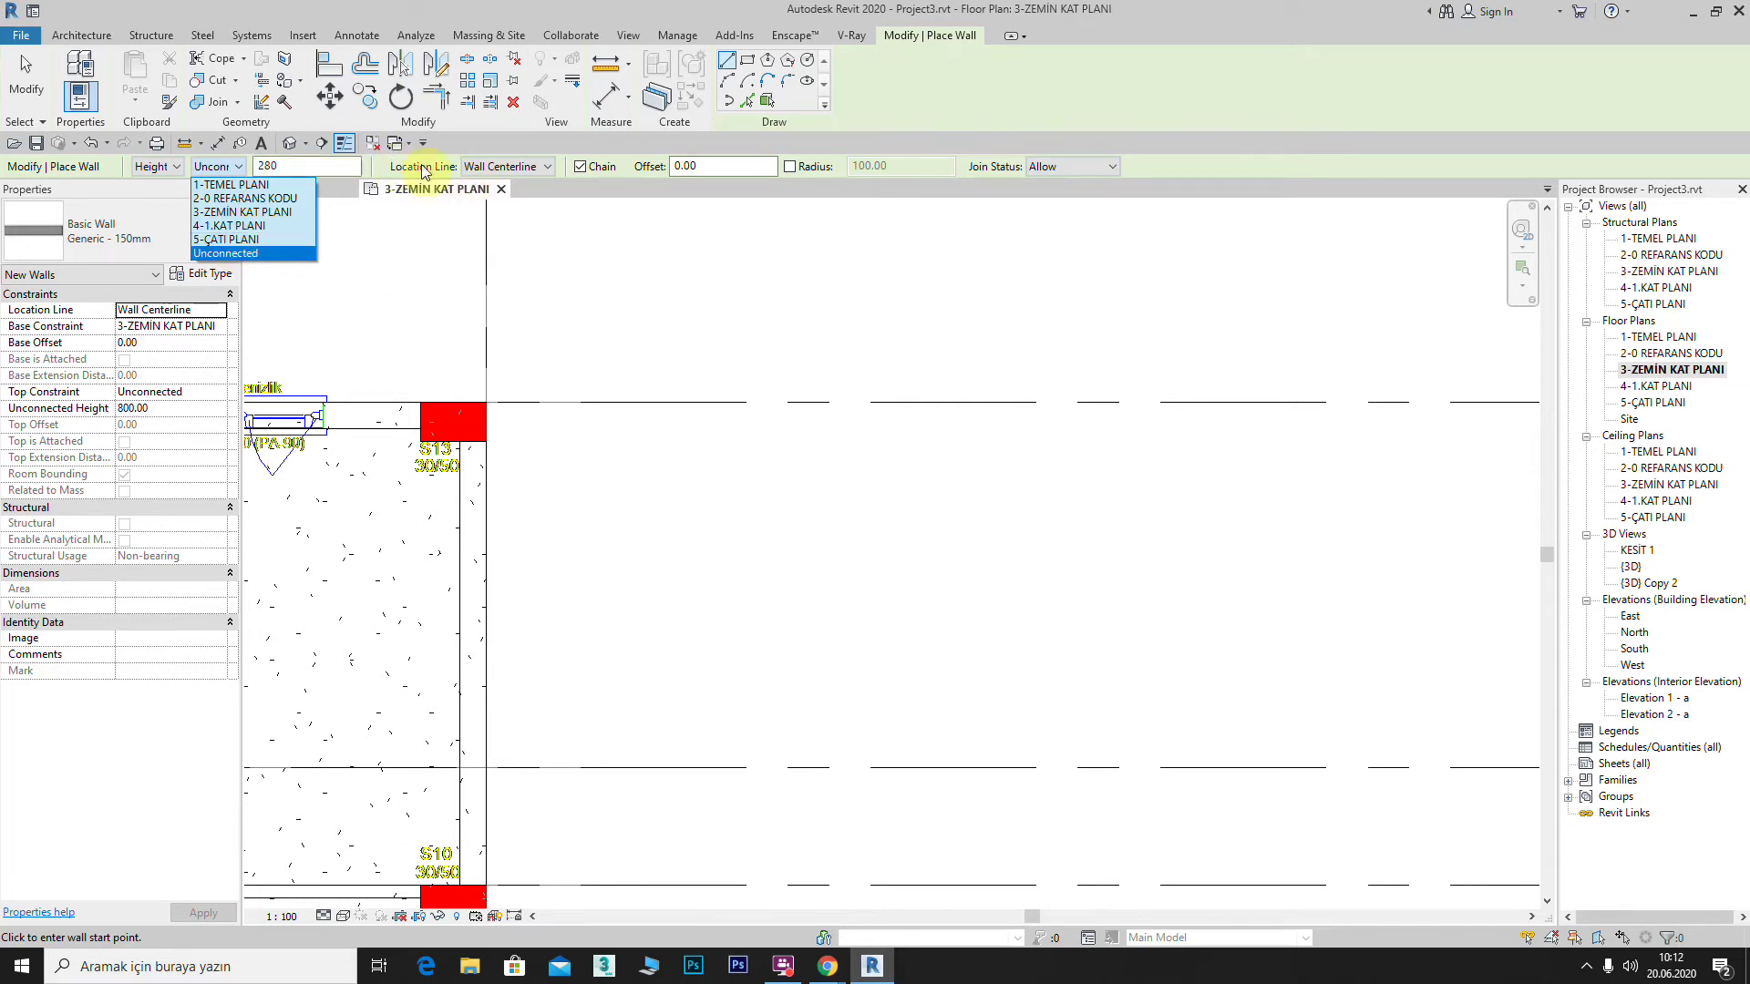
key("Return")
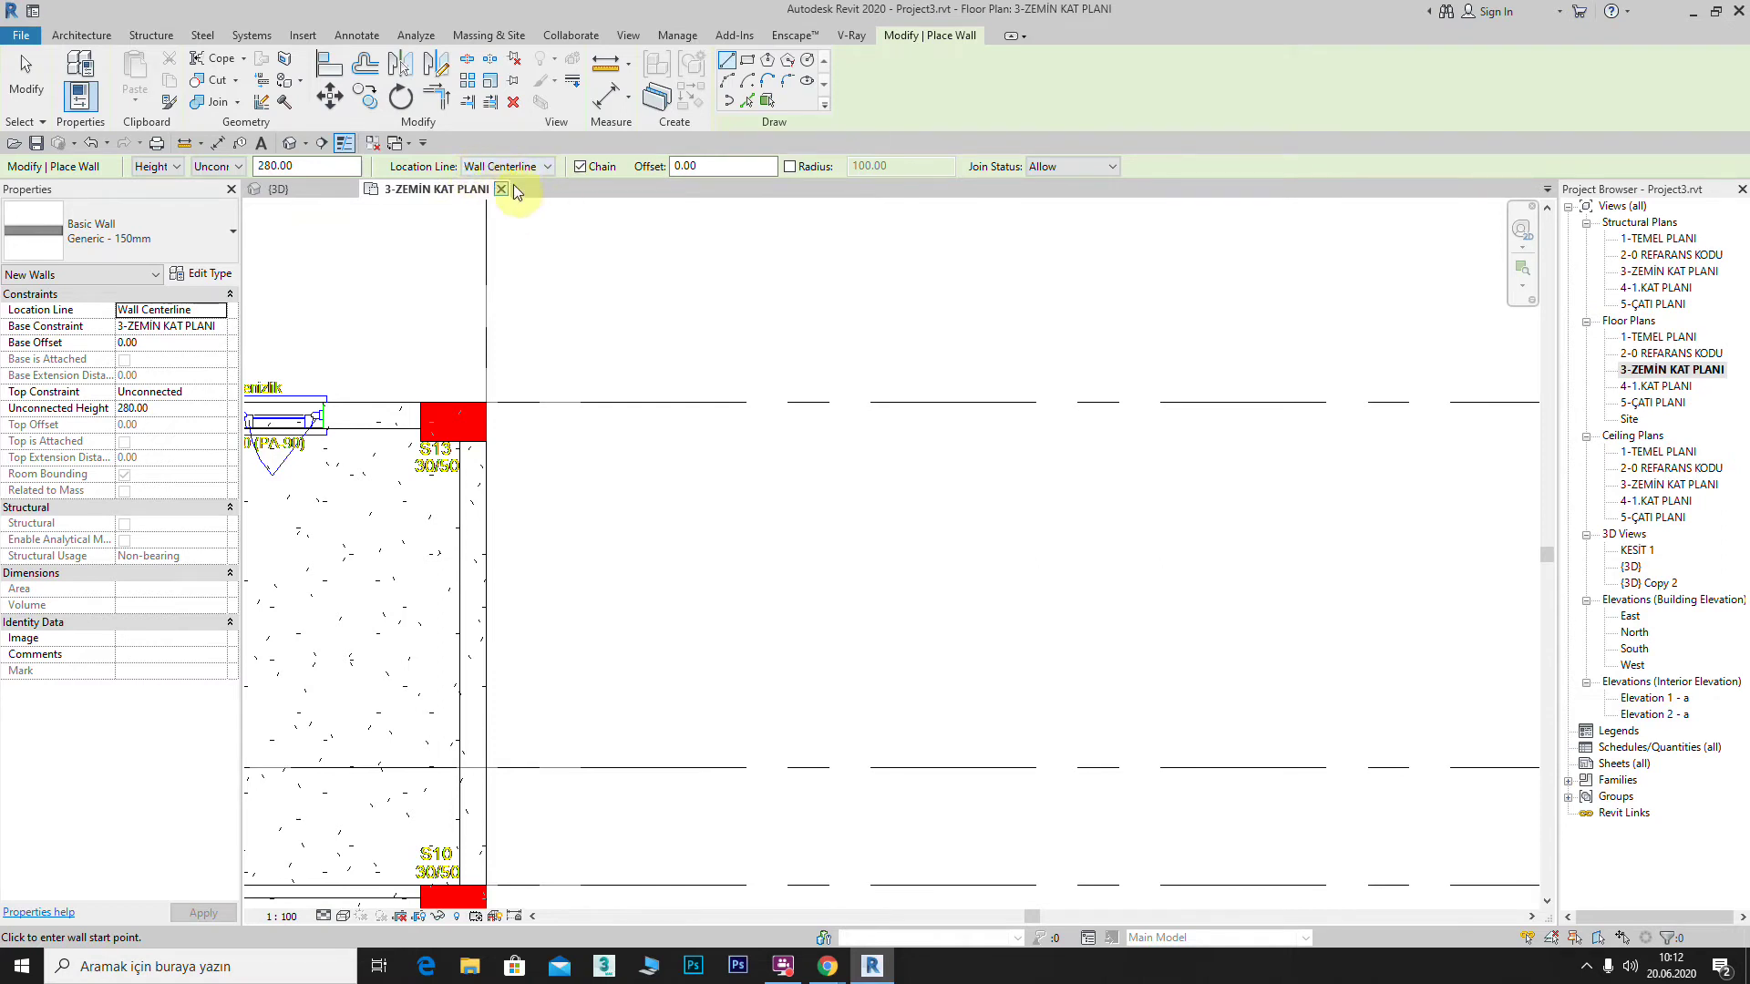
Step: Draw a short wall centred on grid E using Wall Centerline
left_click(591, 402)
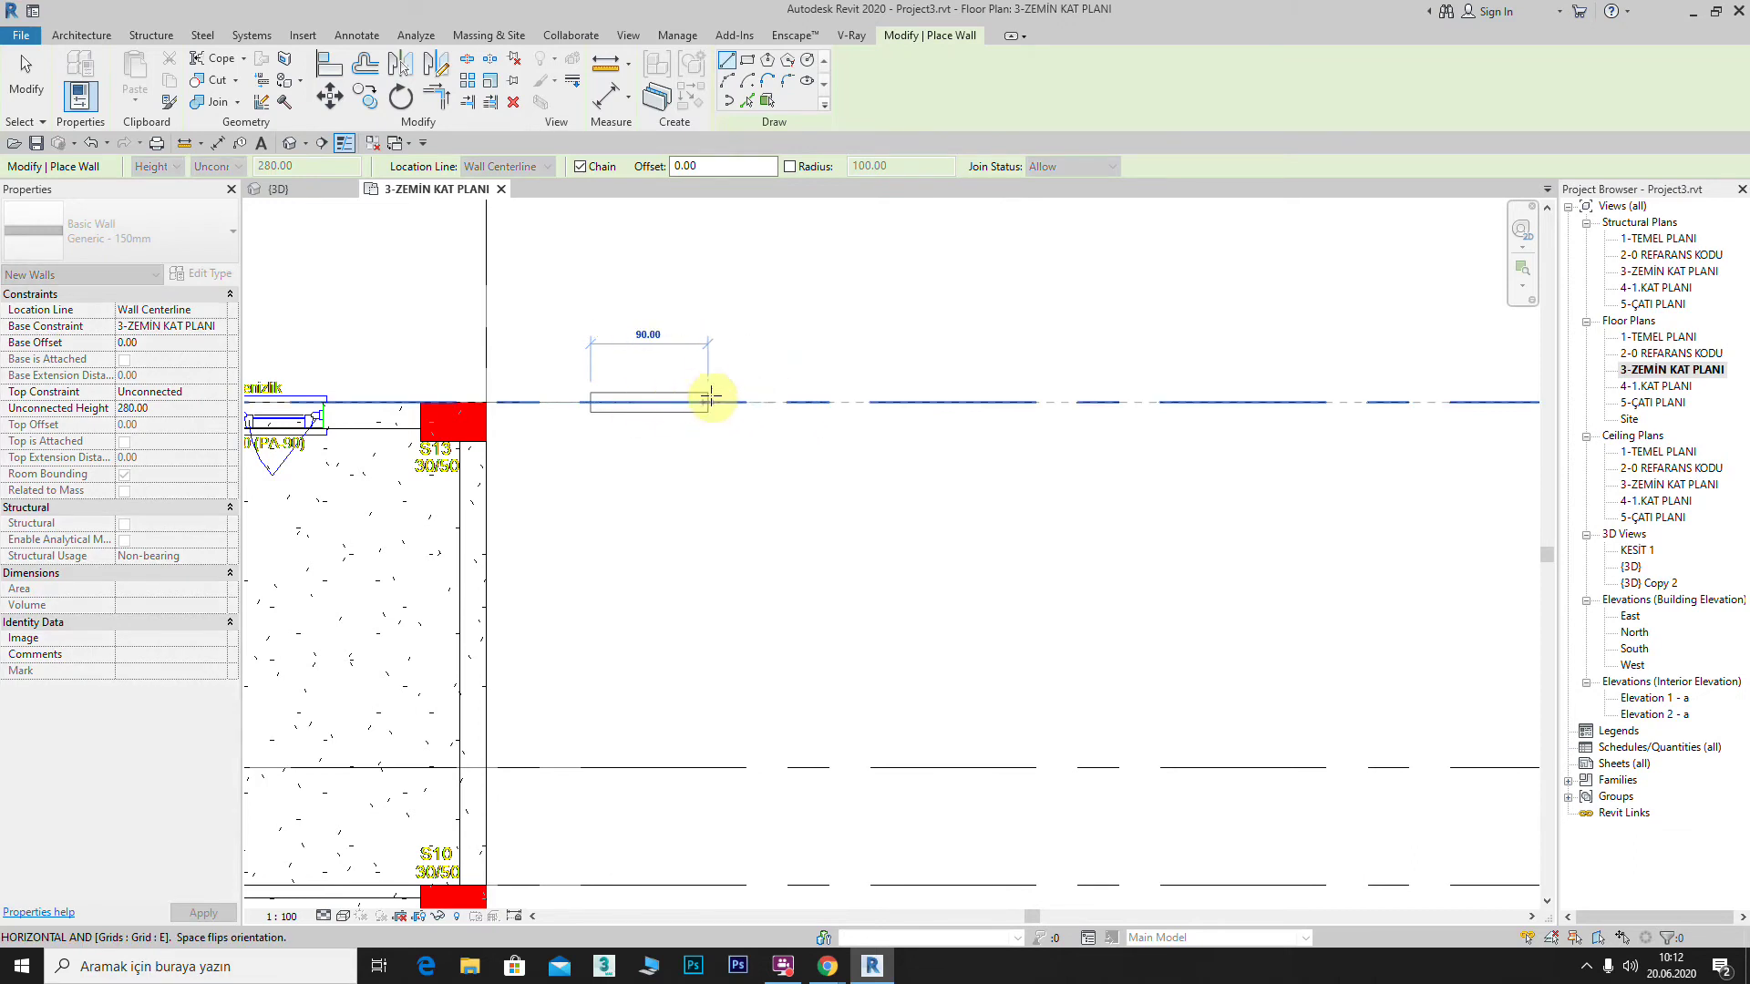
scroll(711, 398, "up", 2)
scroll(725, 387, "up", 2)
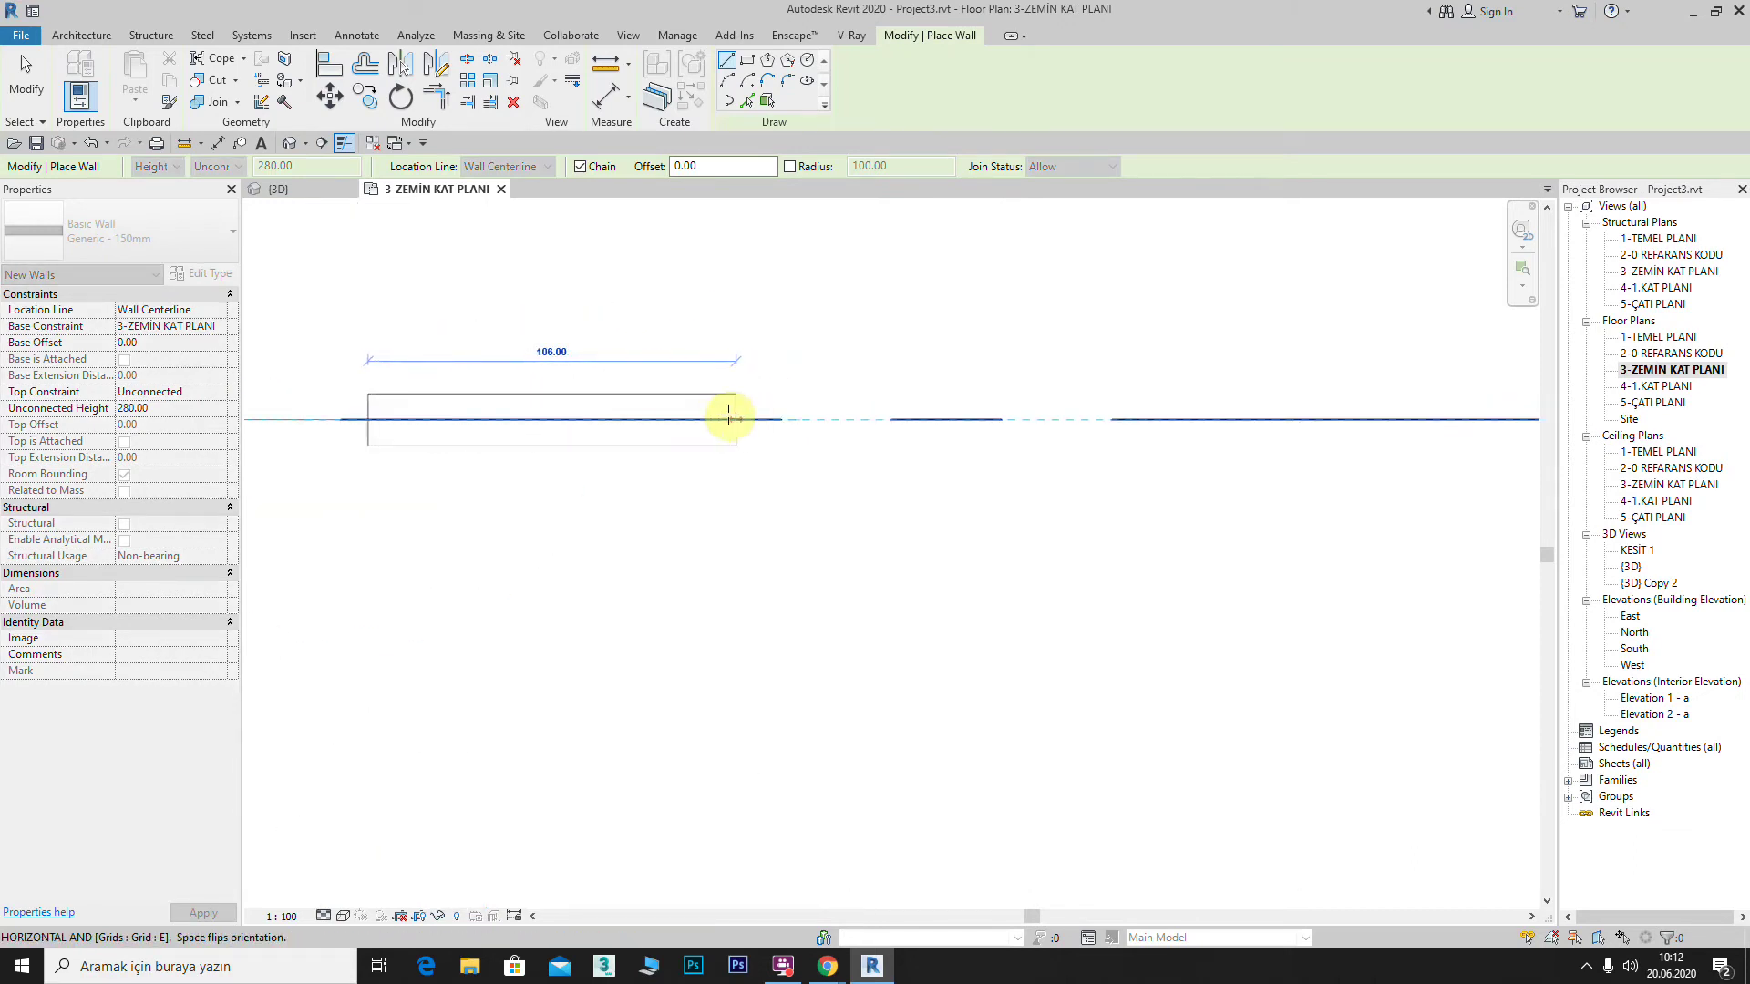
left_click(611, 420)
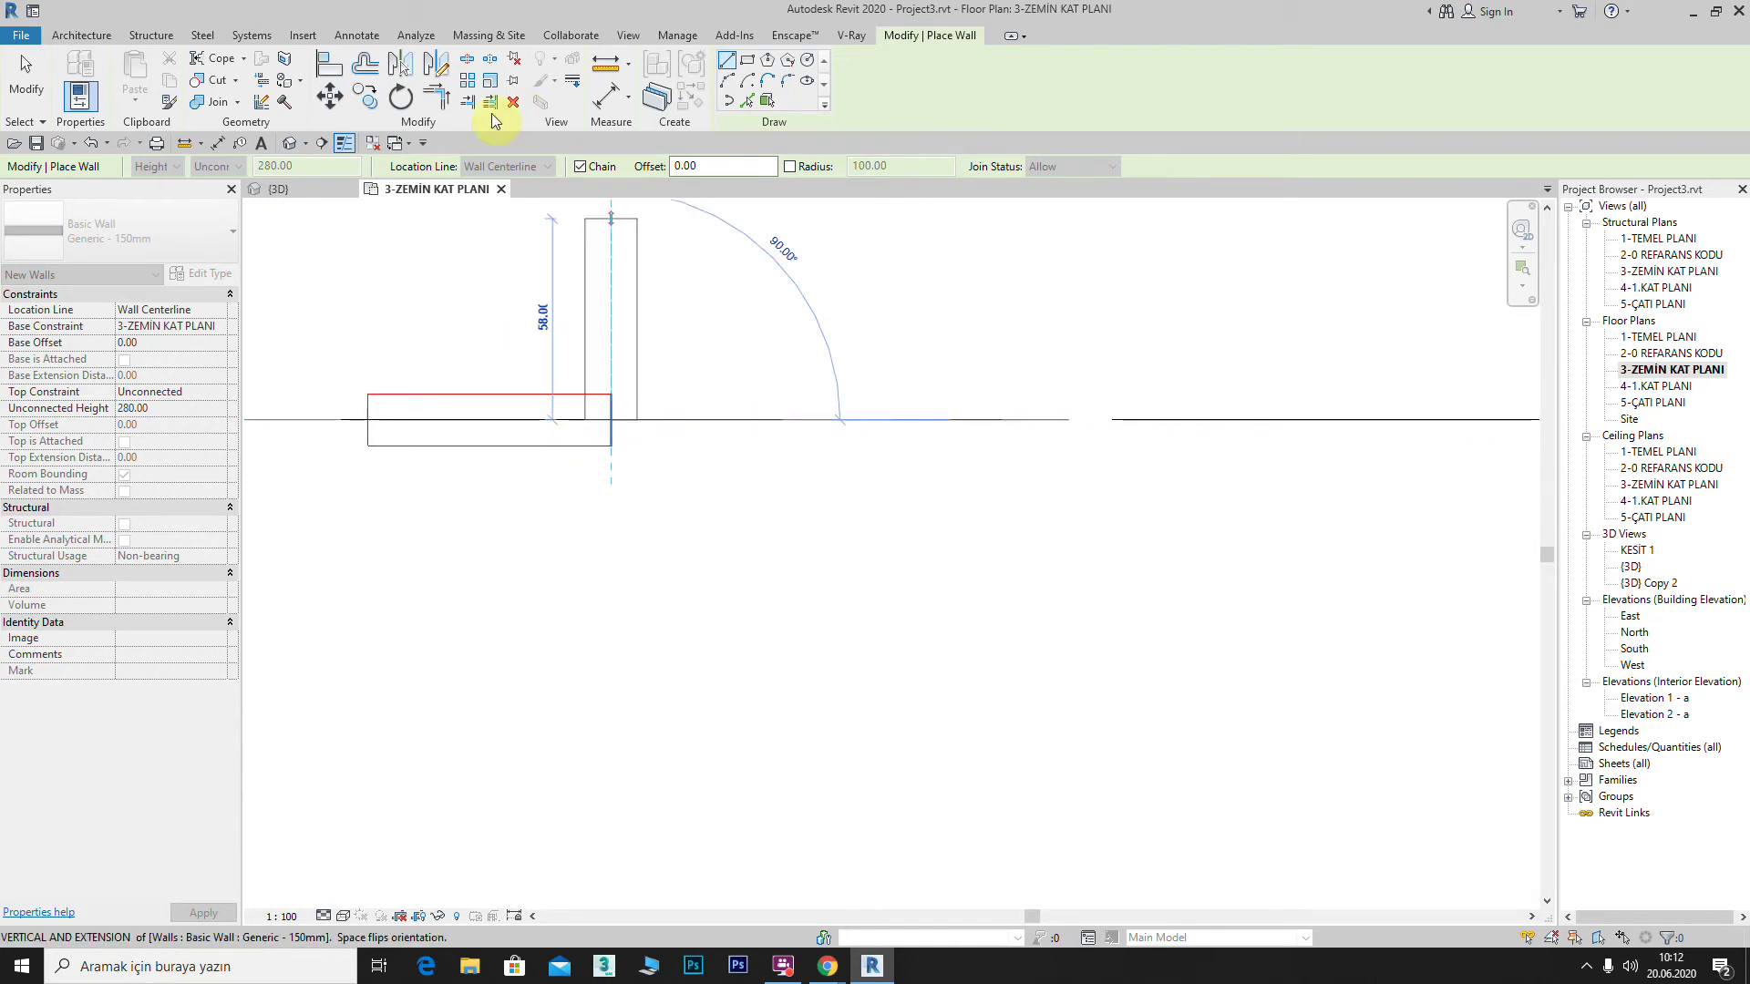
left_click(721, 290)
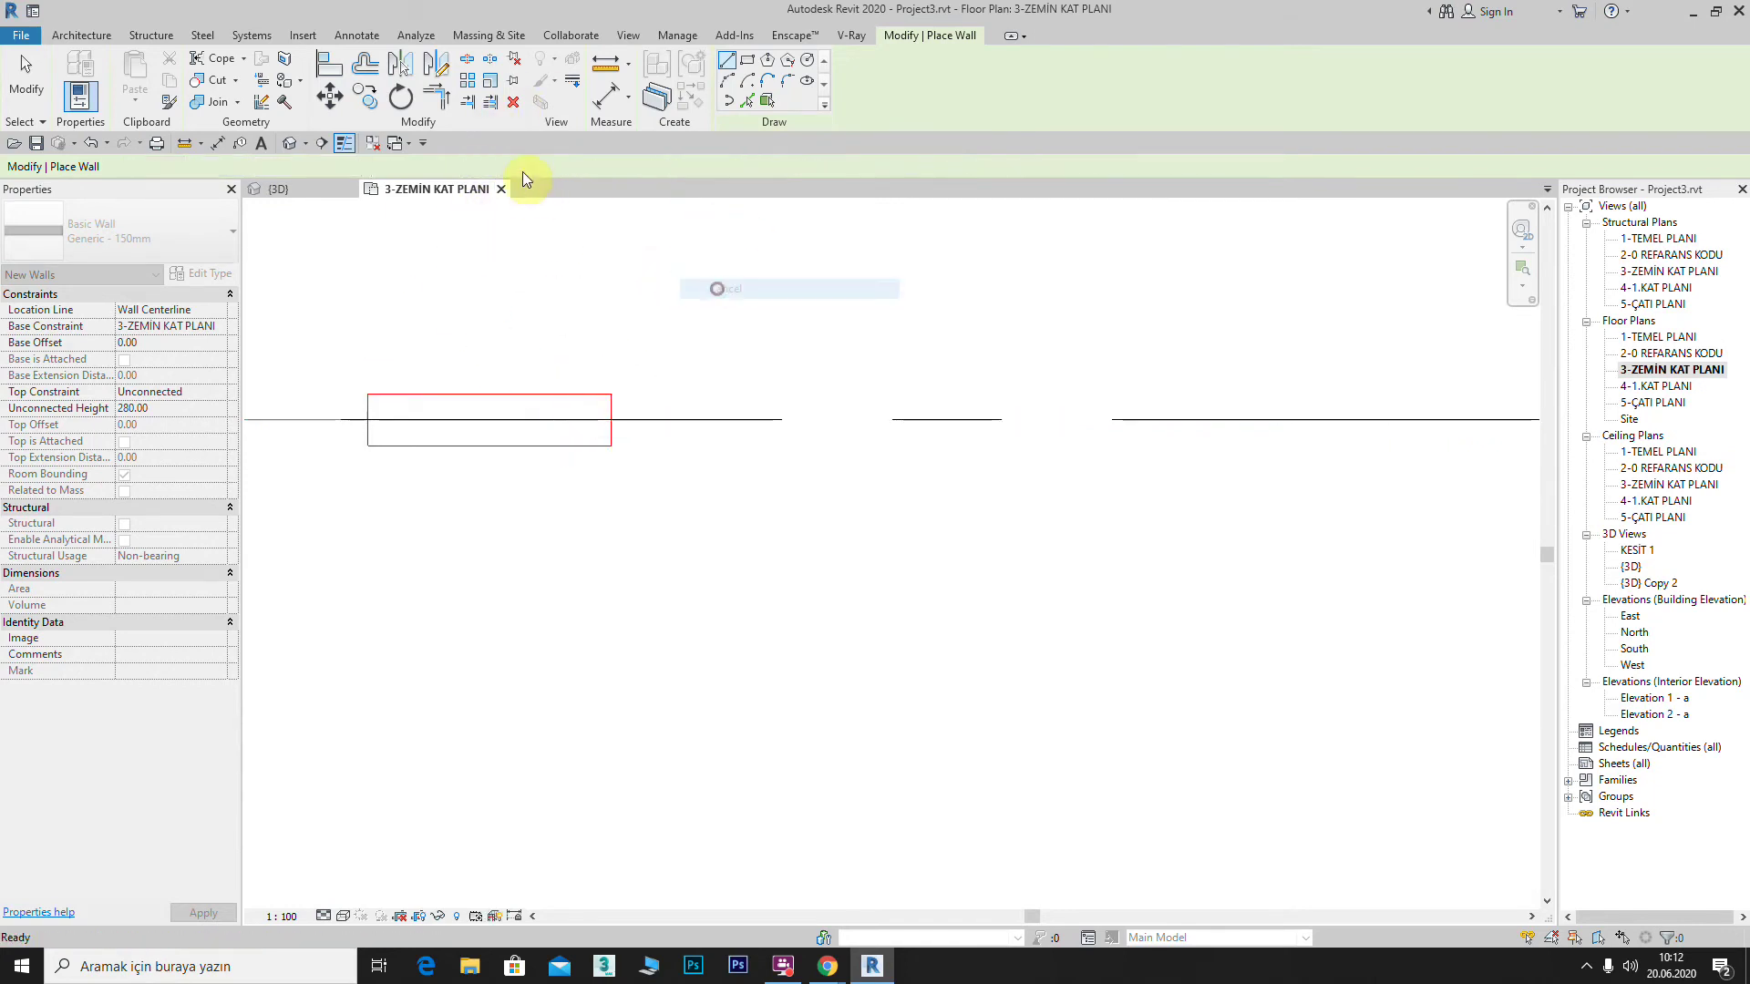
Step: Draw a second grid E wall located by Finish Face: Exterior
left_click(550, 167)
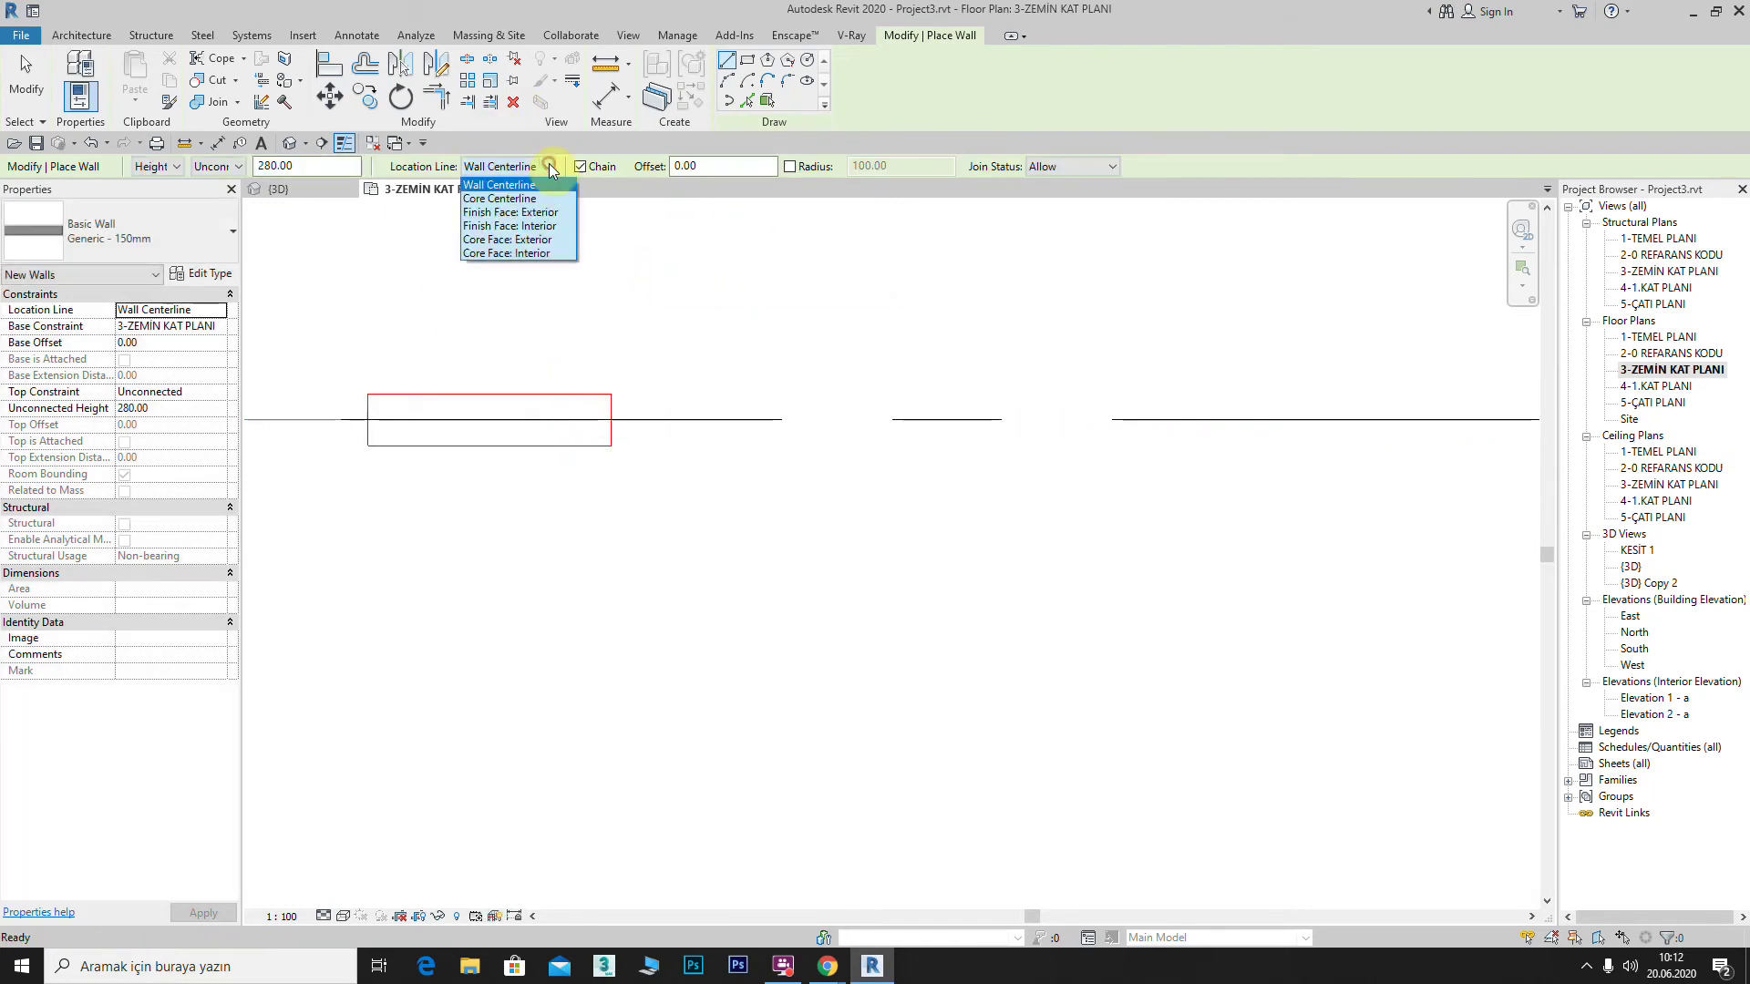
left_click(538, 212)
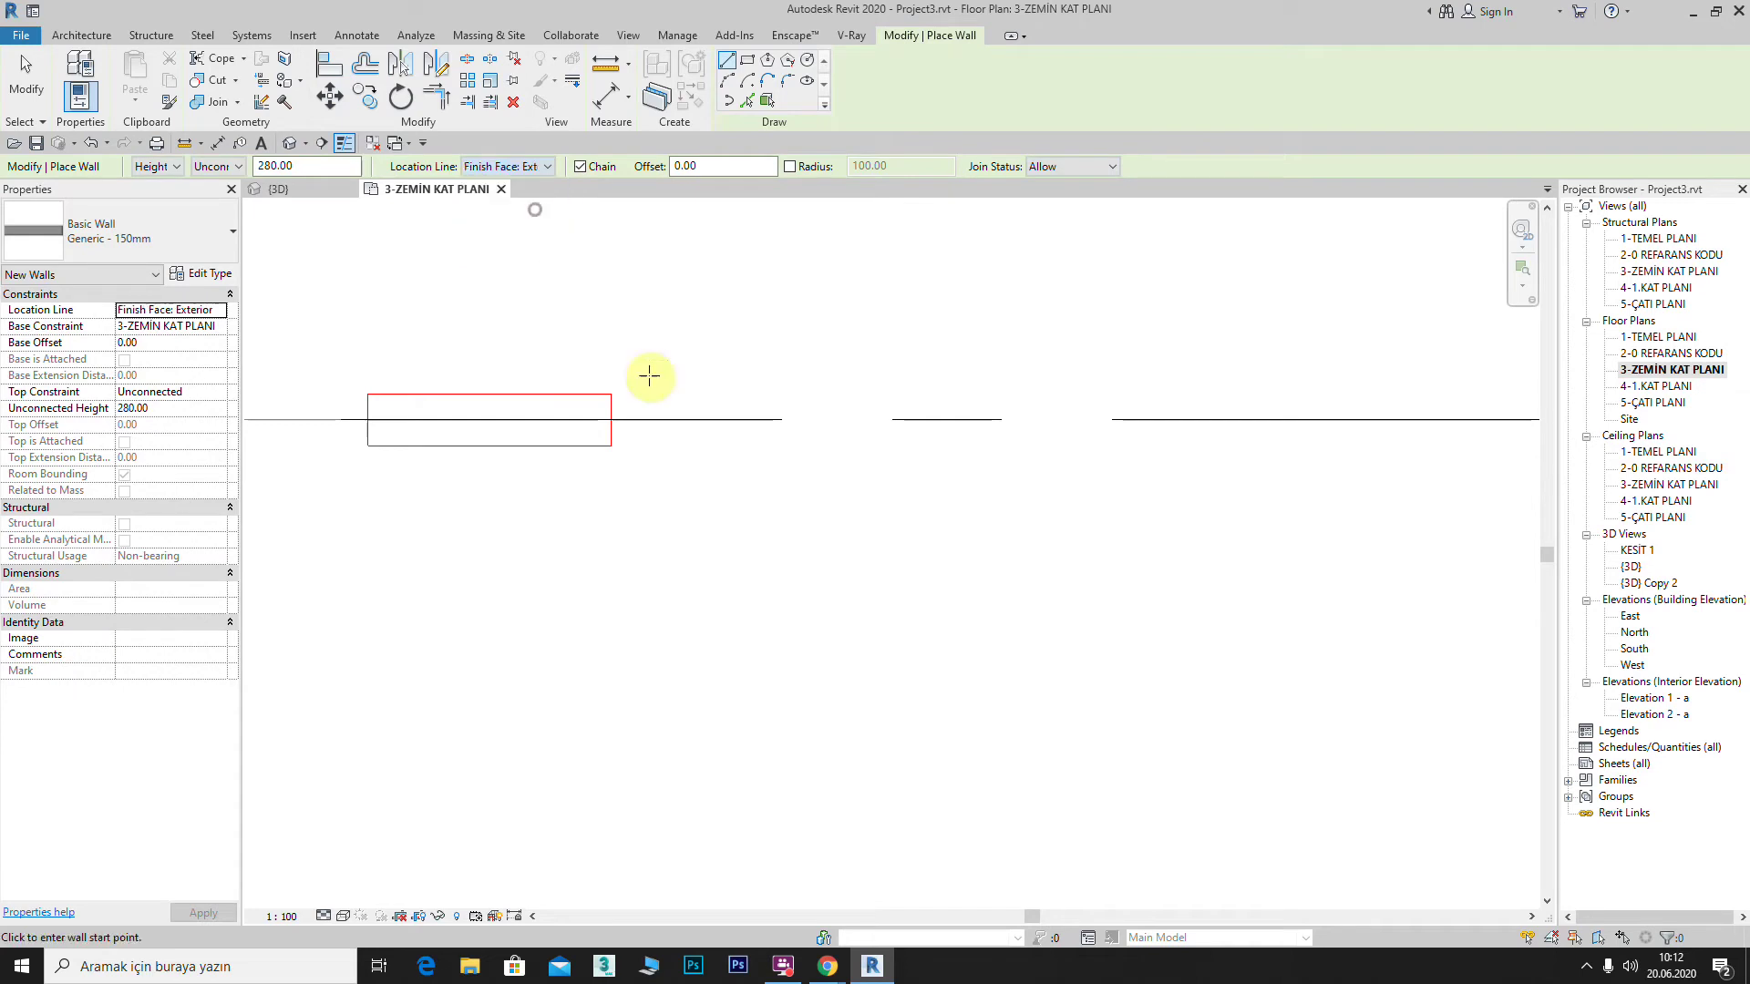
left_click(696, 418)
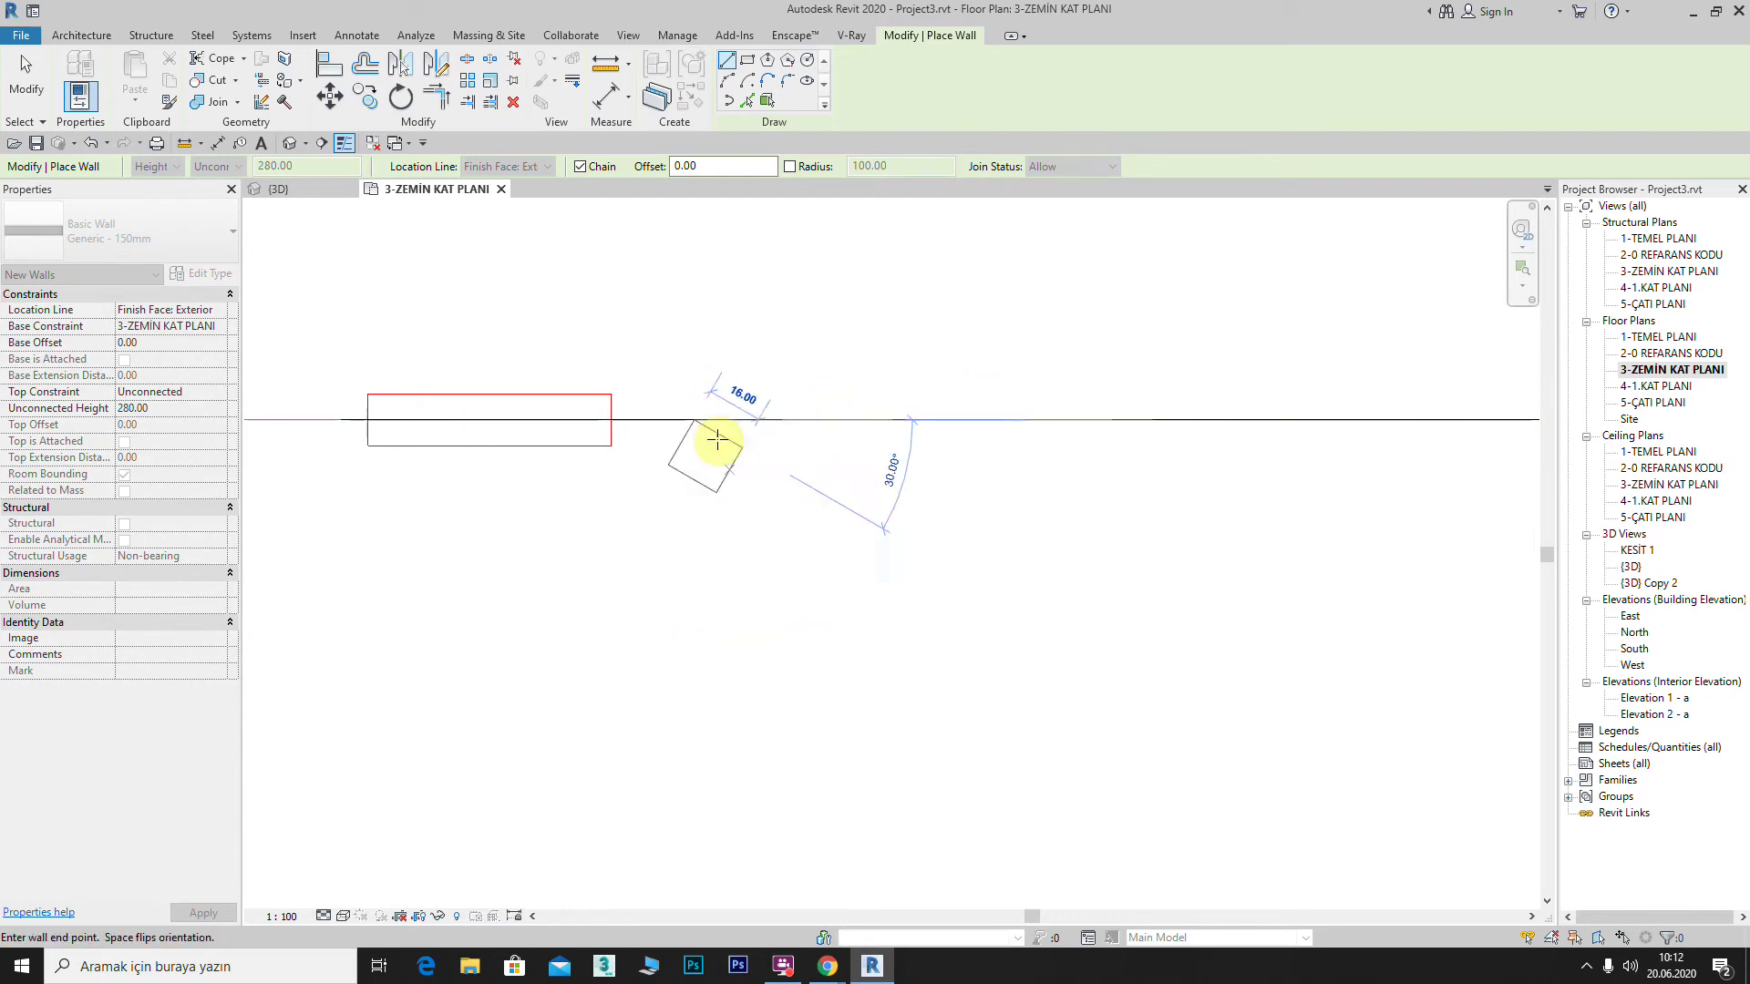
left_click(972, 419)
right_click(643, 293)
left_click(685, 303)
Step: Draw a third grid E wall located by Finish Face: Interior
left_click(547, 166)
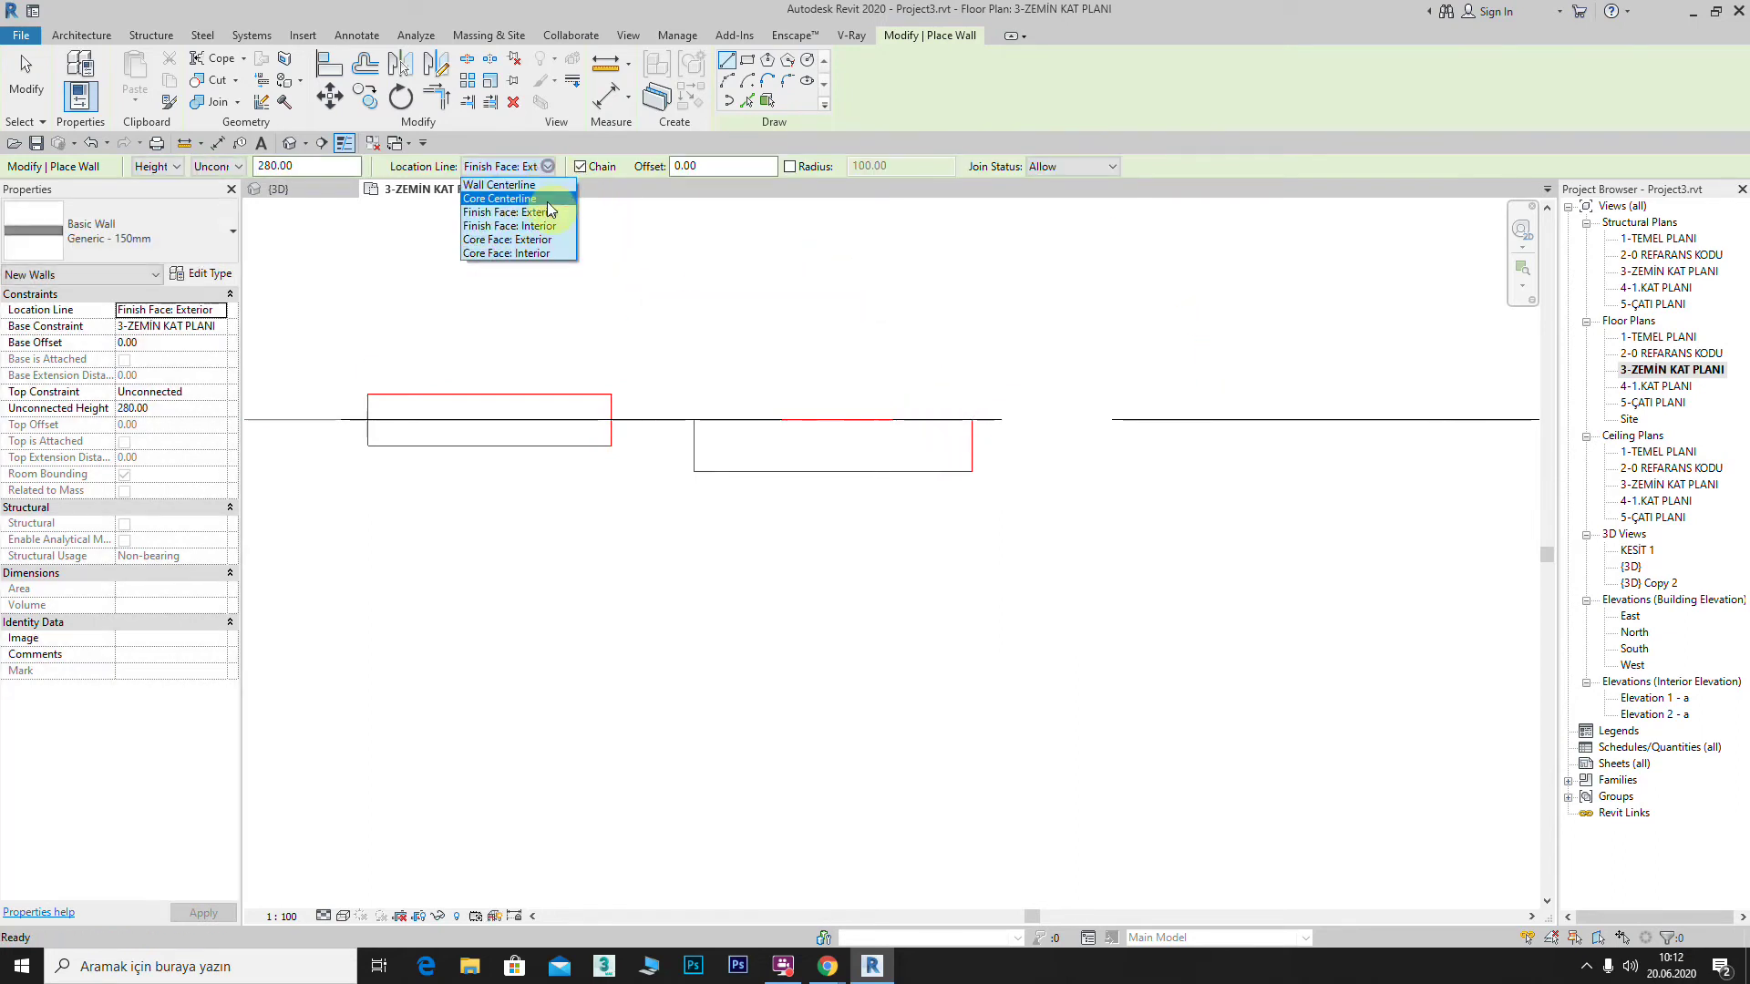
left_click(537, 228)
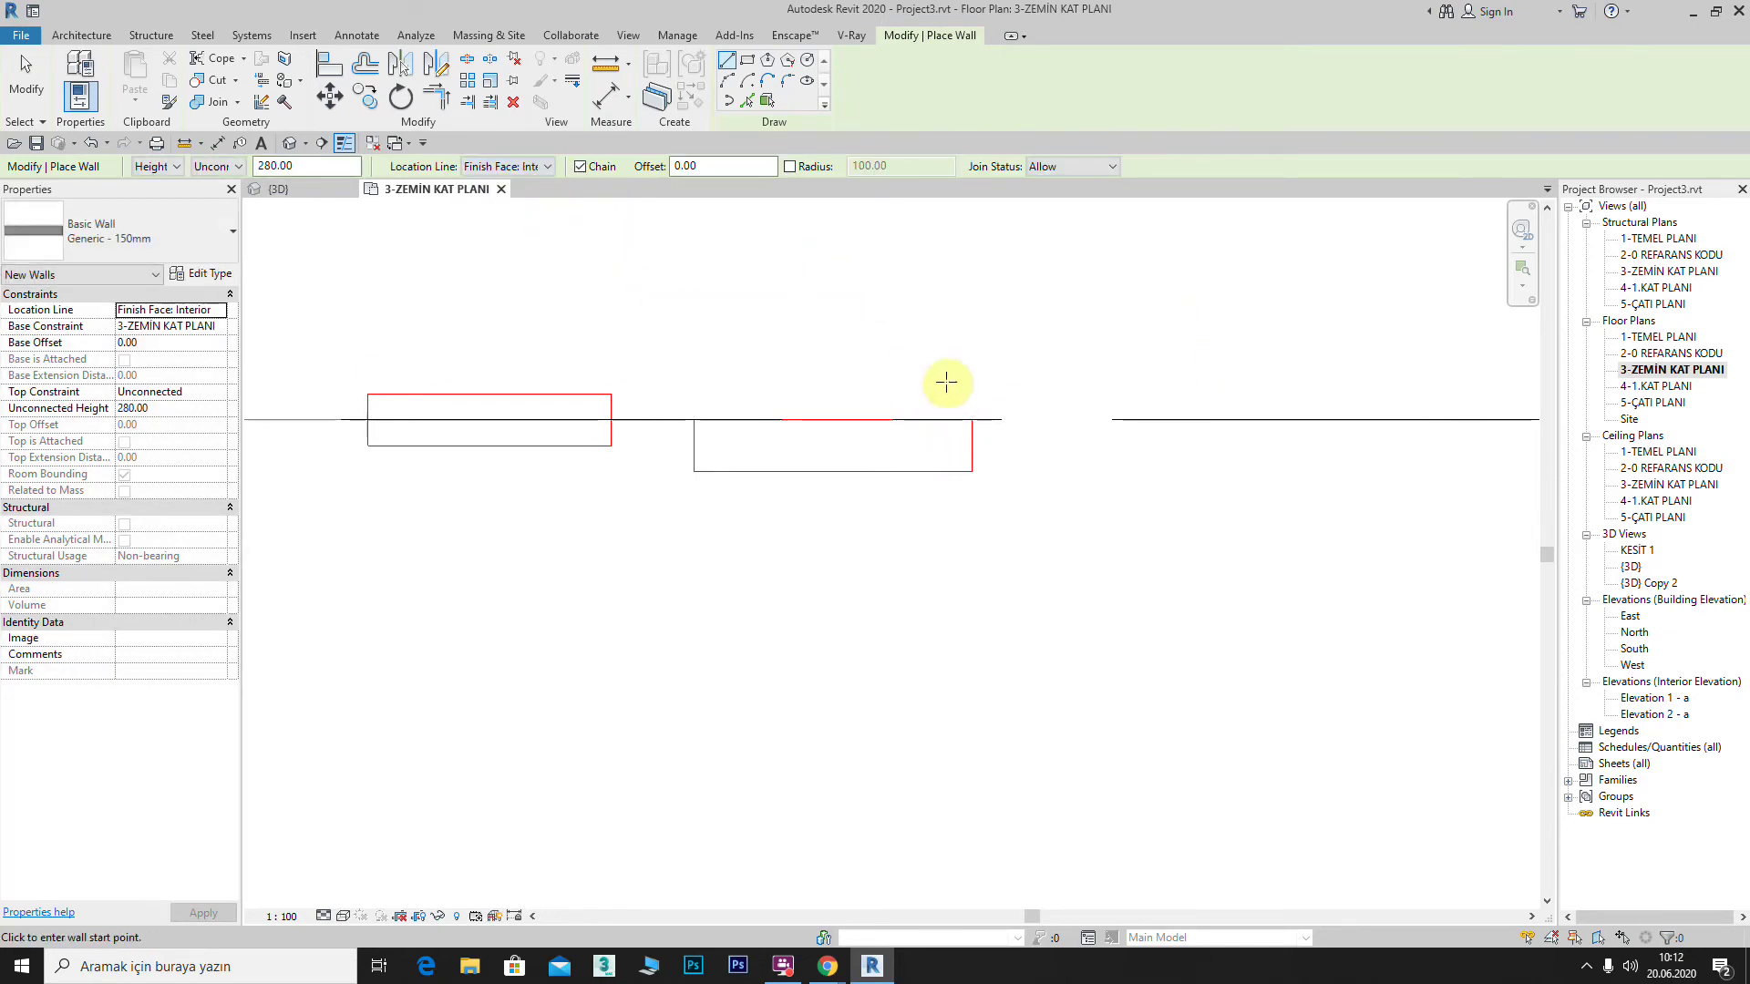
left_click(997, 419)
left_click(1226, 420)
middle_click_drag(1022, 428, 864, 447)
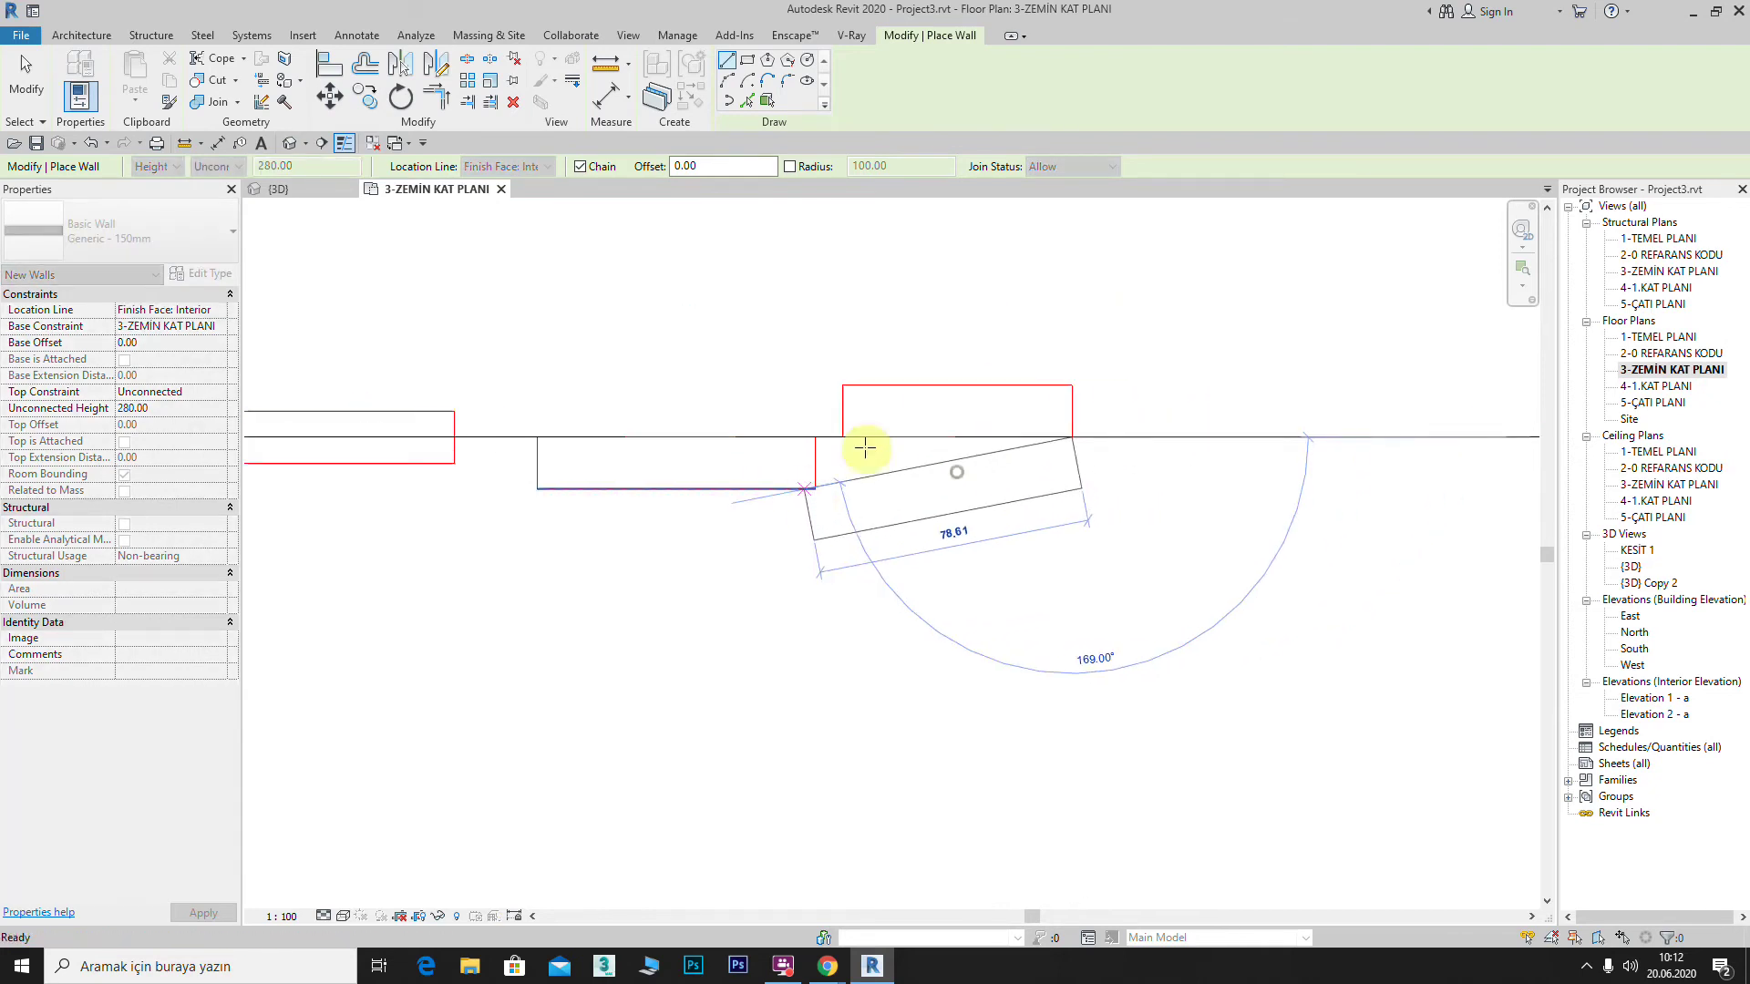
right_click(1054, 325)
left_click(1085, 331)
middle_click_drag(632, 351, 838, 361)
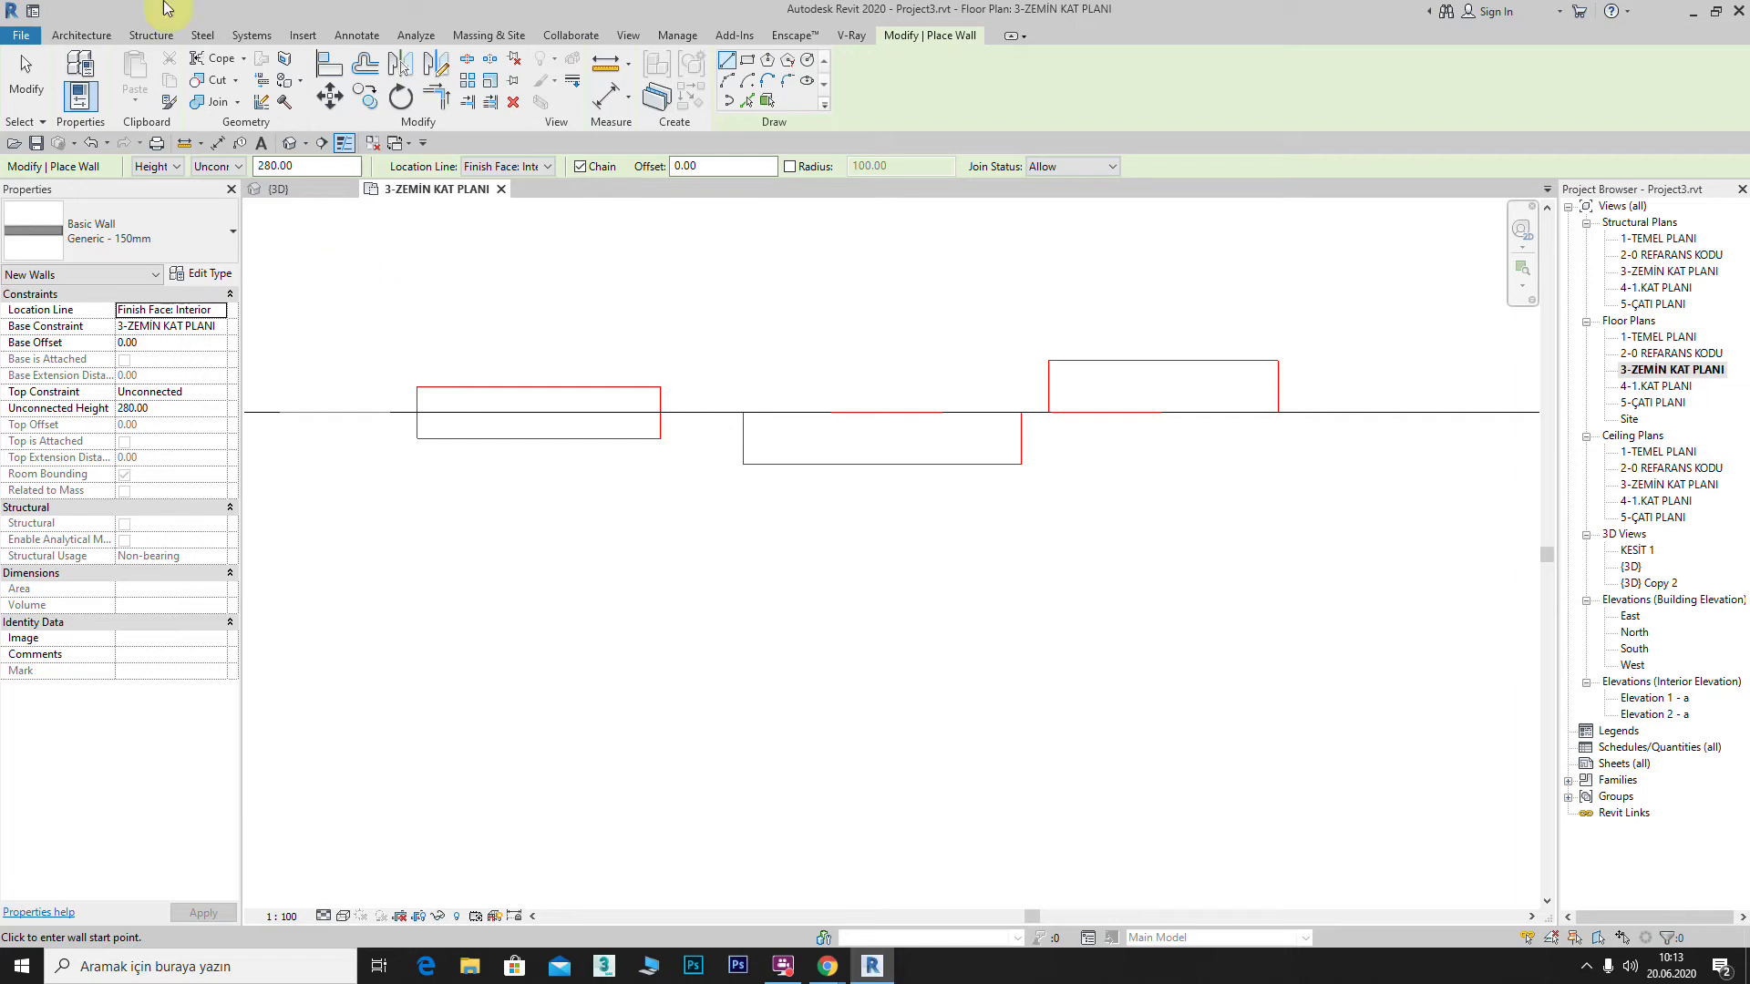
Step: Switch to the Exterior - Brick and Block on Mtl. Stud wall type and set Fine detail level
left_click(231, 237)
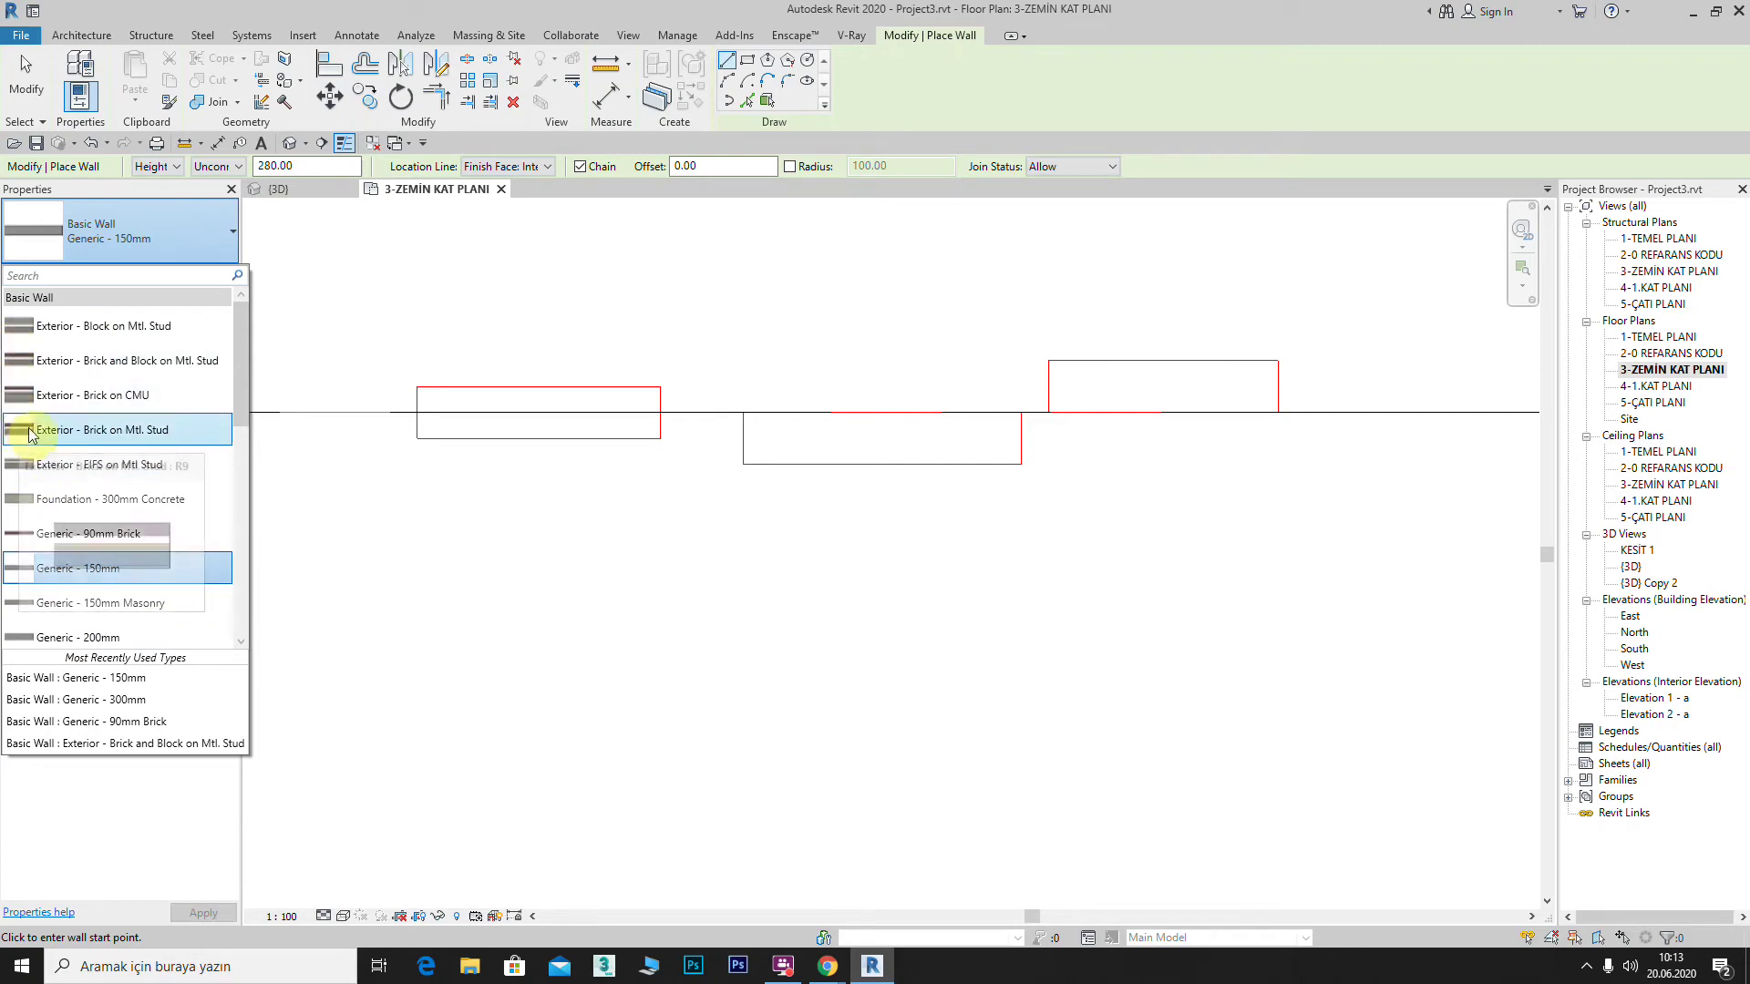
left_click(26, 363)
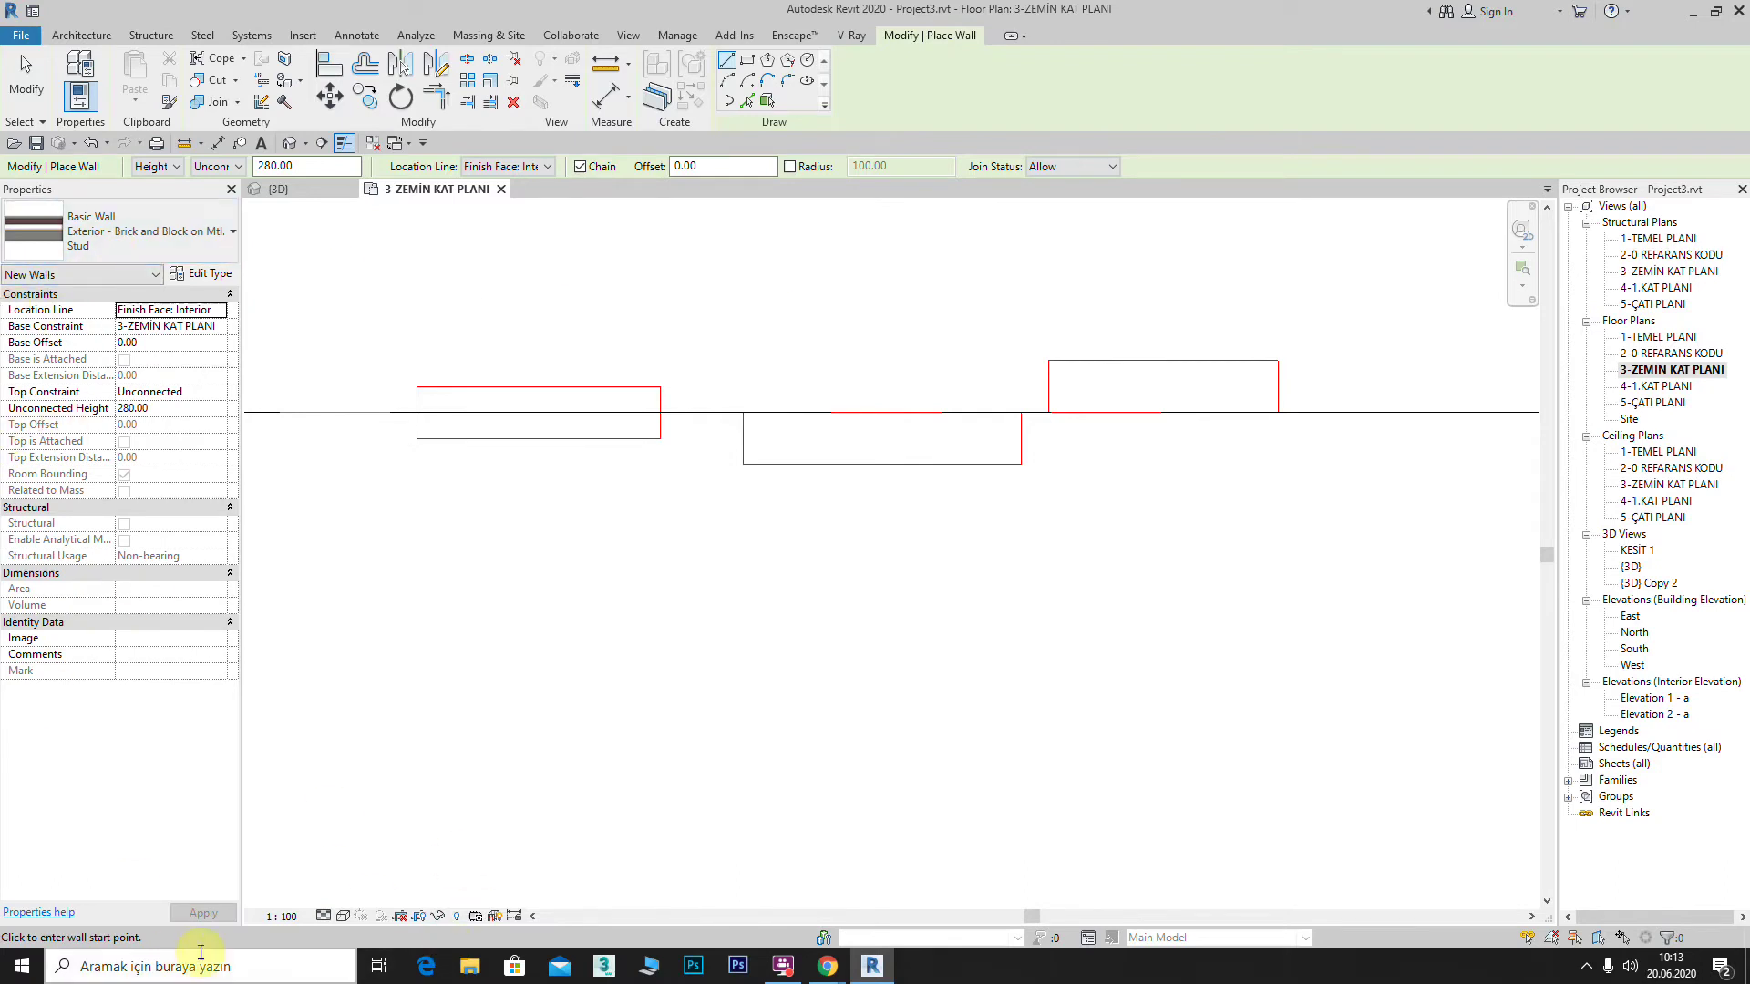
left_click(325, 915)
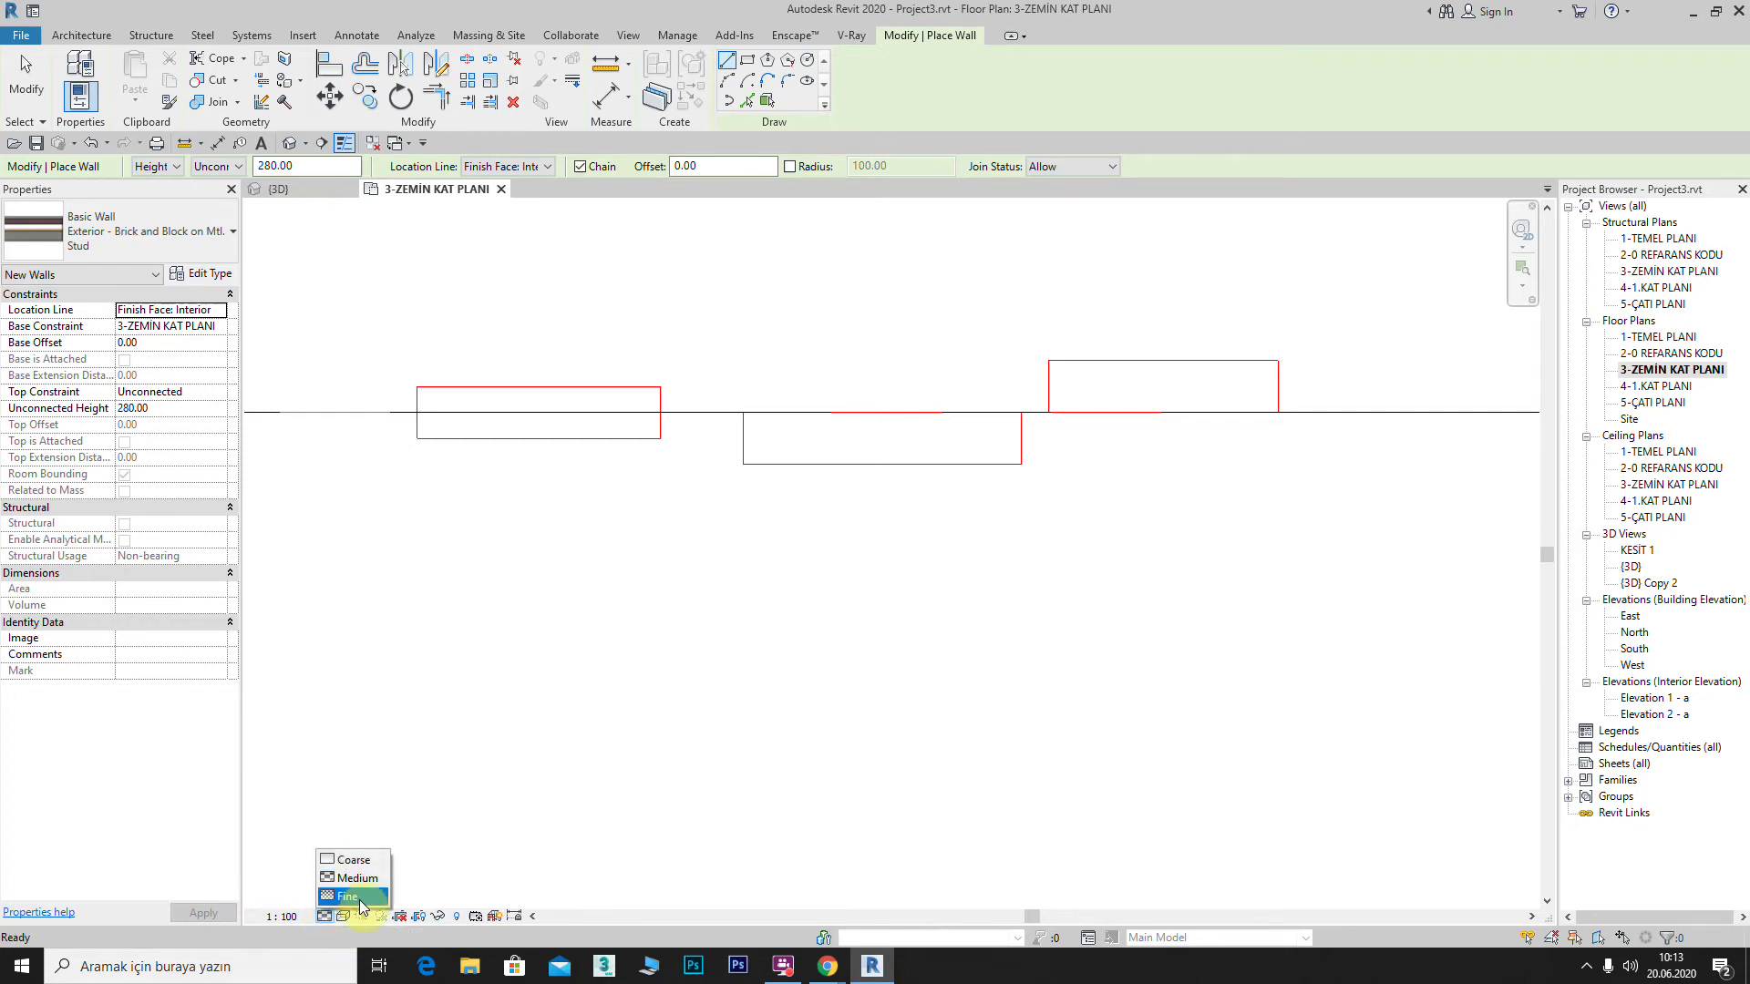
left_click(348, 897)
scroll(583, 565, "up", 1)
mouse_move(582, 606)
middle_mouse_down()
mouse_move(923, 504)
mouse_move(692, 529)
middle_mouse_up()
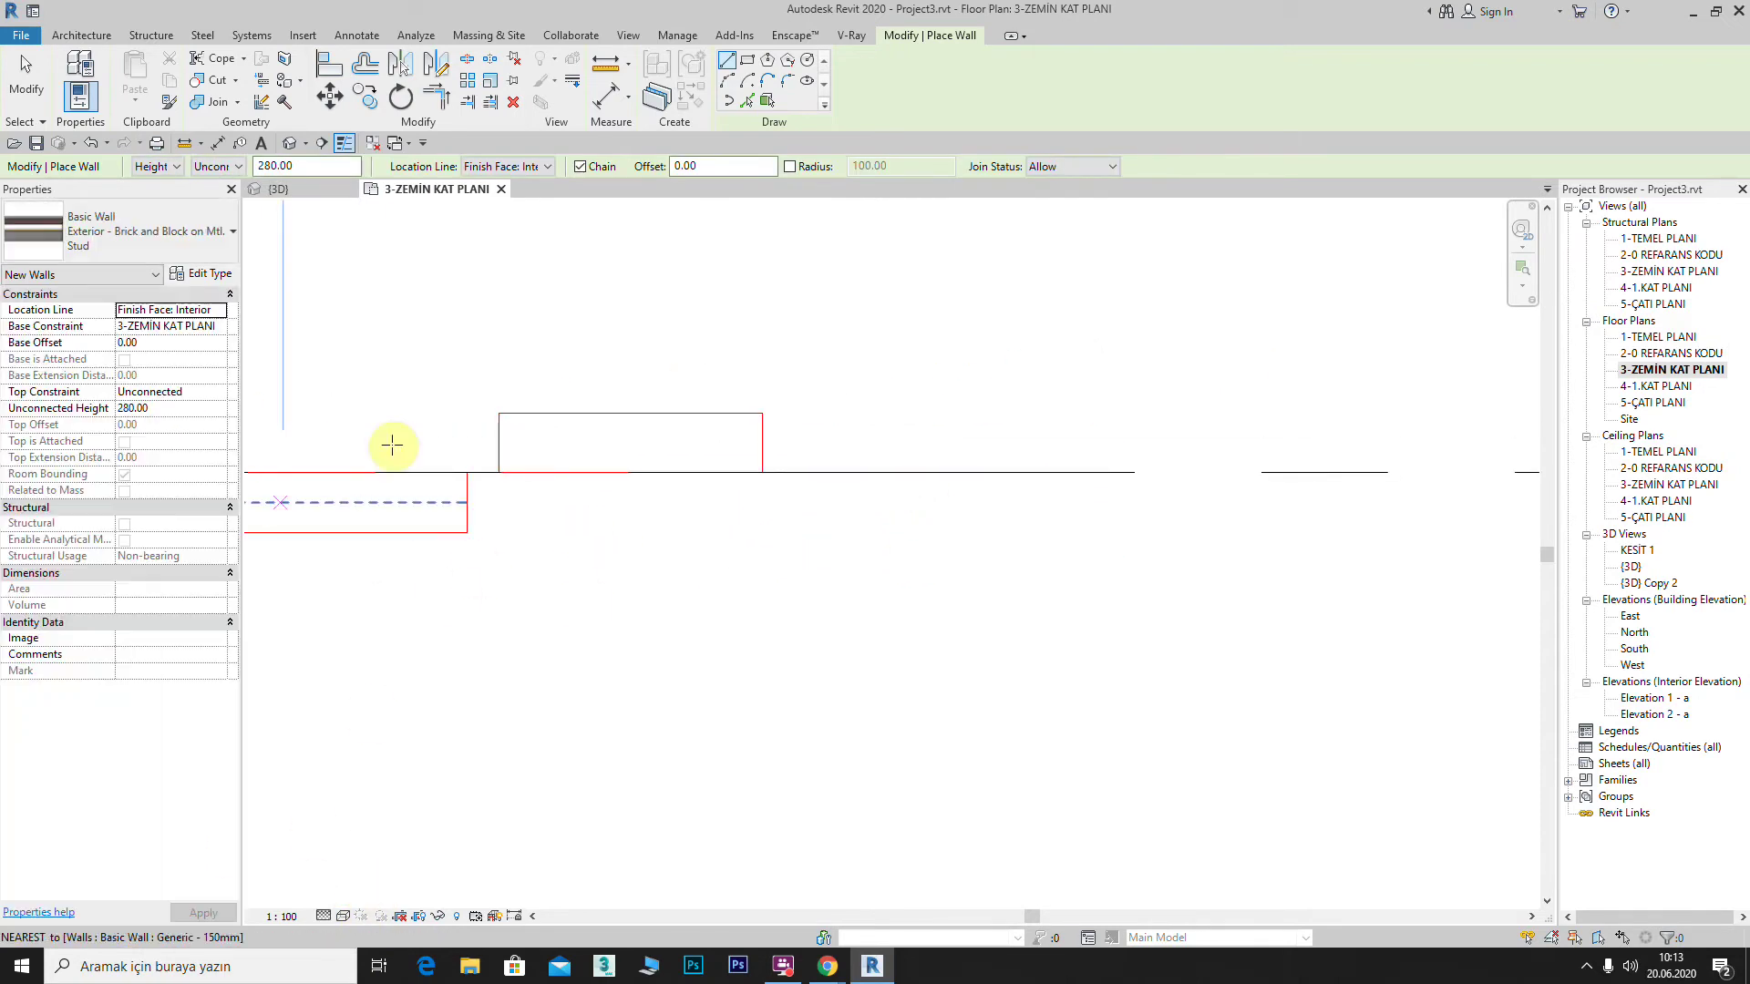
Step: Draw a brick-and-block wall on grid E located by Wall Centerline
left_click(545, 165)
left_click(511, 181)
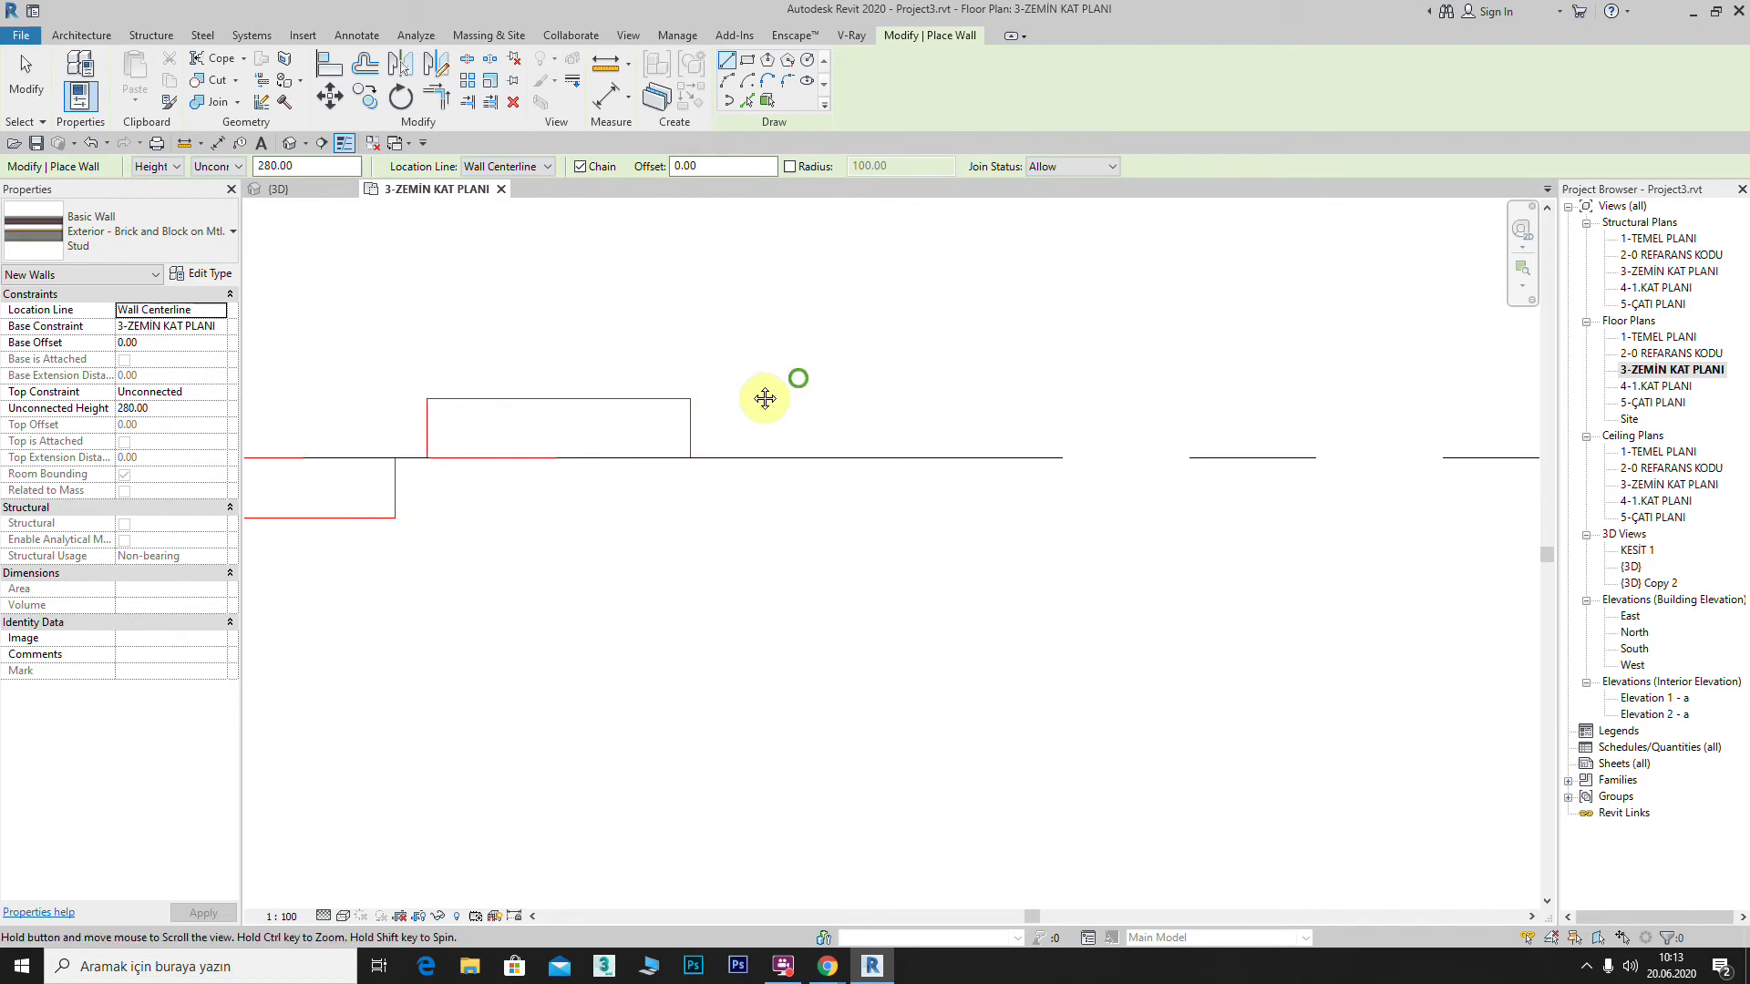
left_click(688, 457)
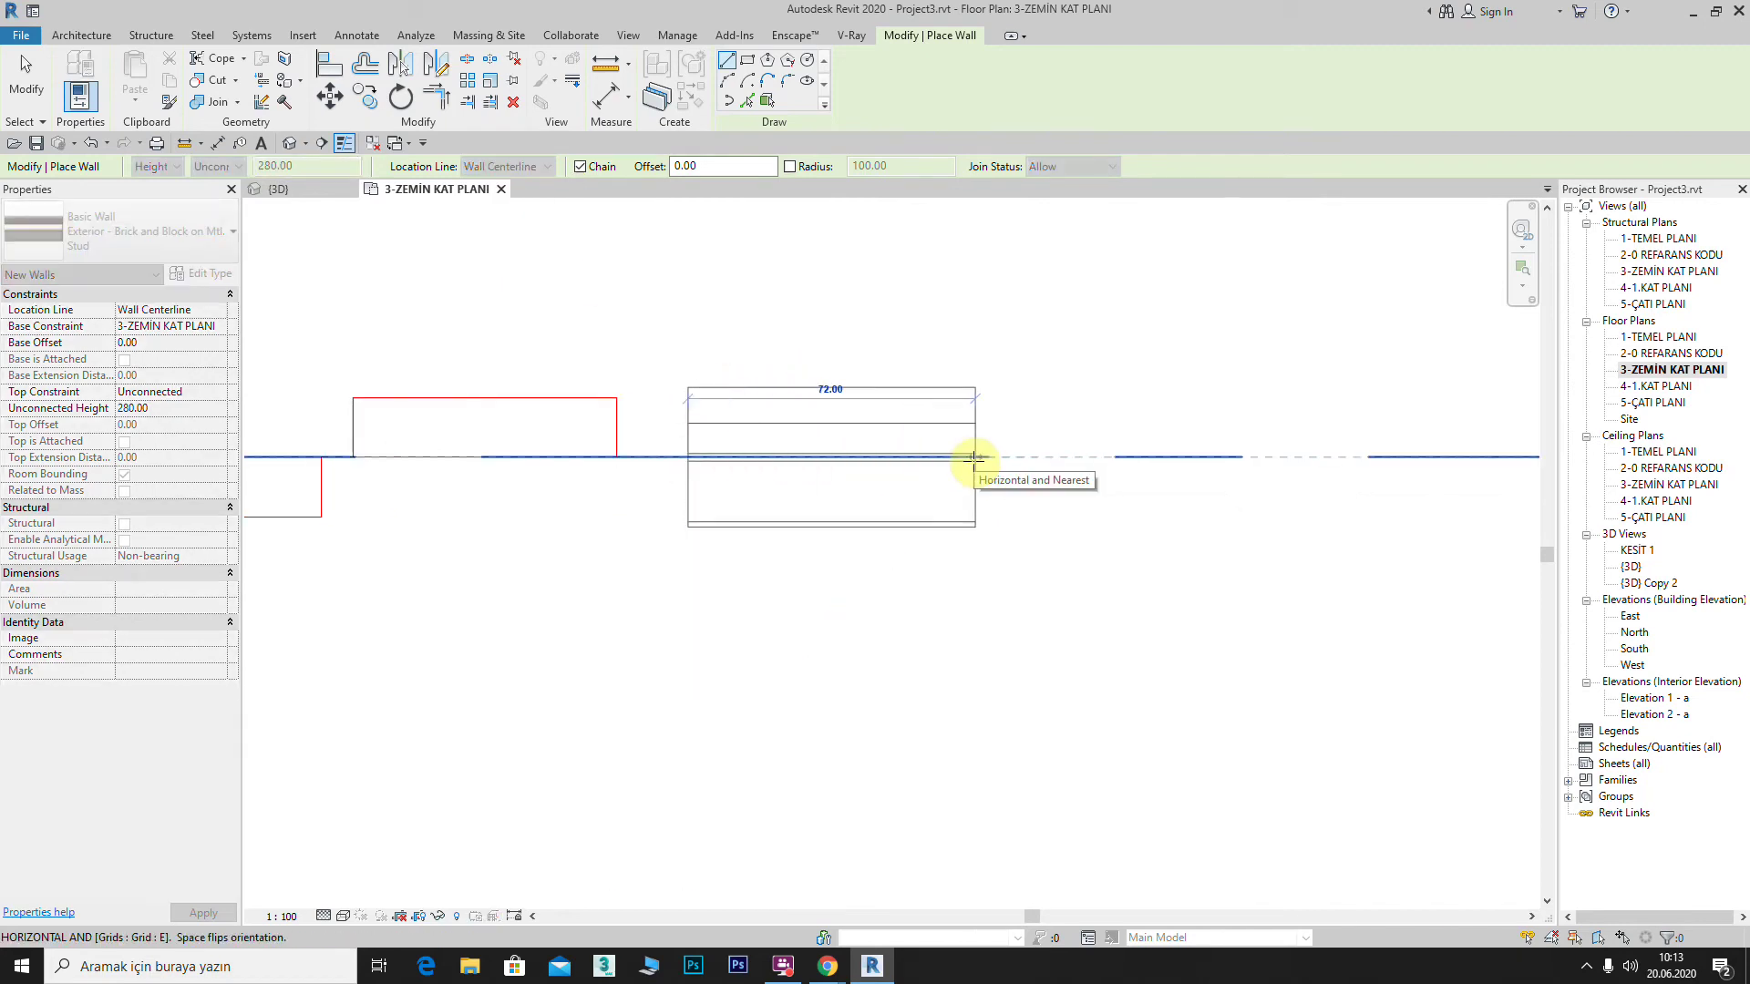
left_click(974, 458)
right_click(923, 689)
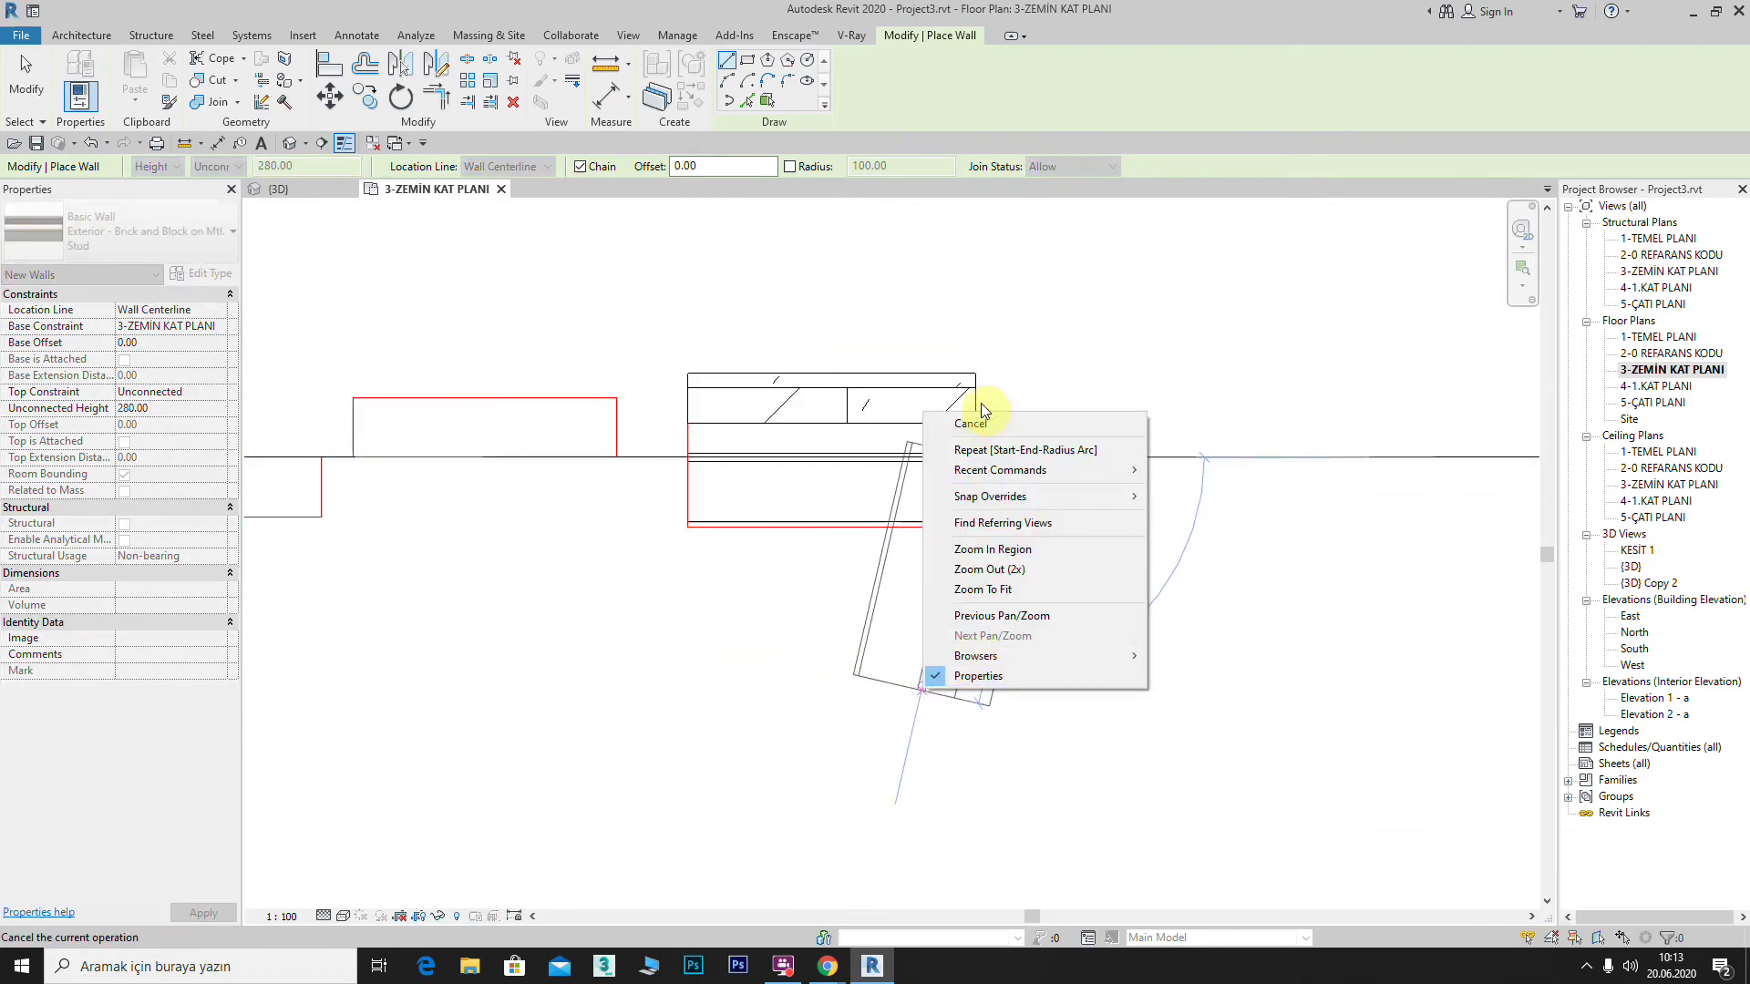
left_click(978, 424)
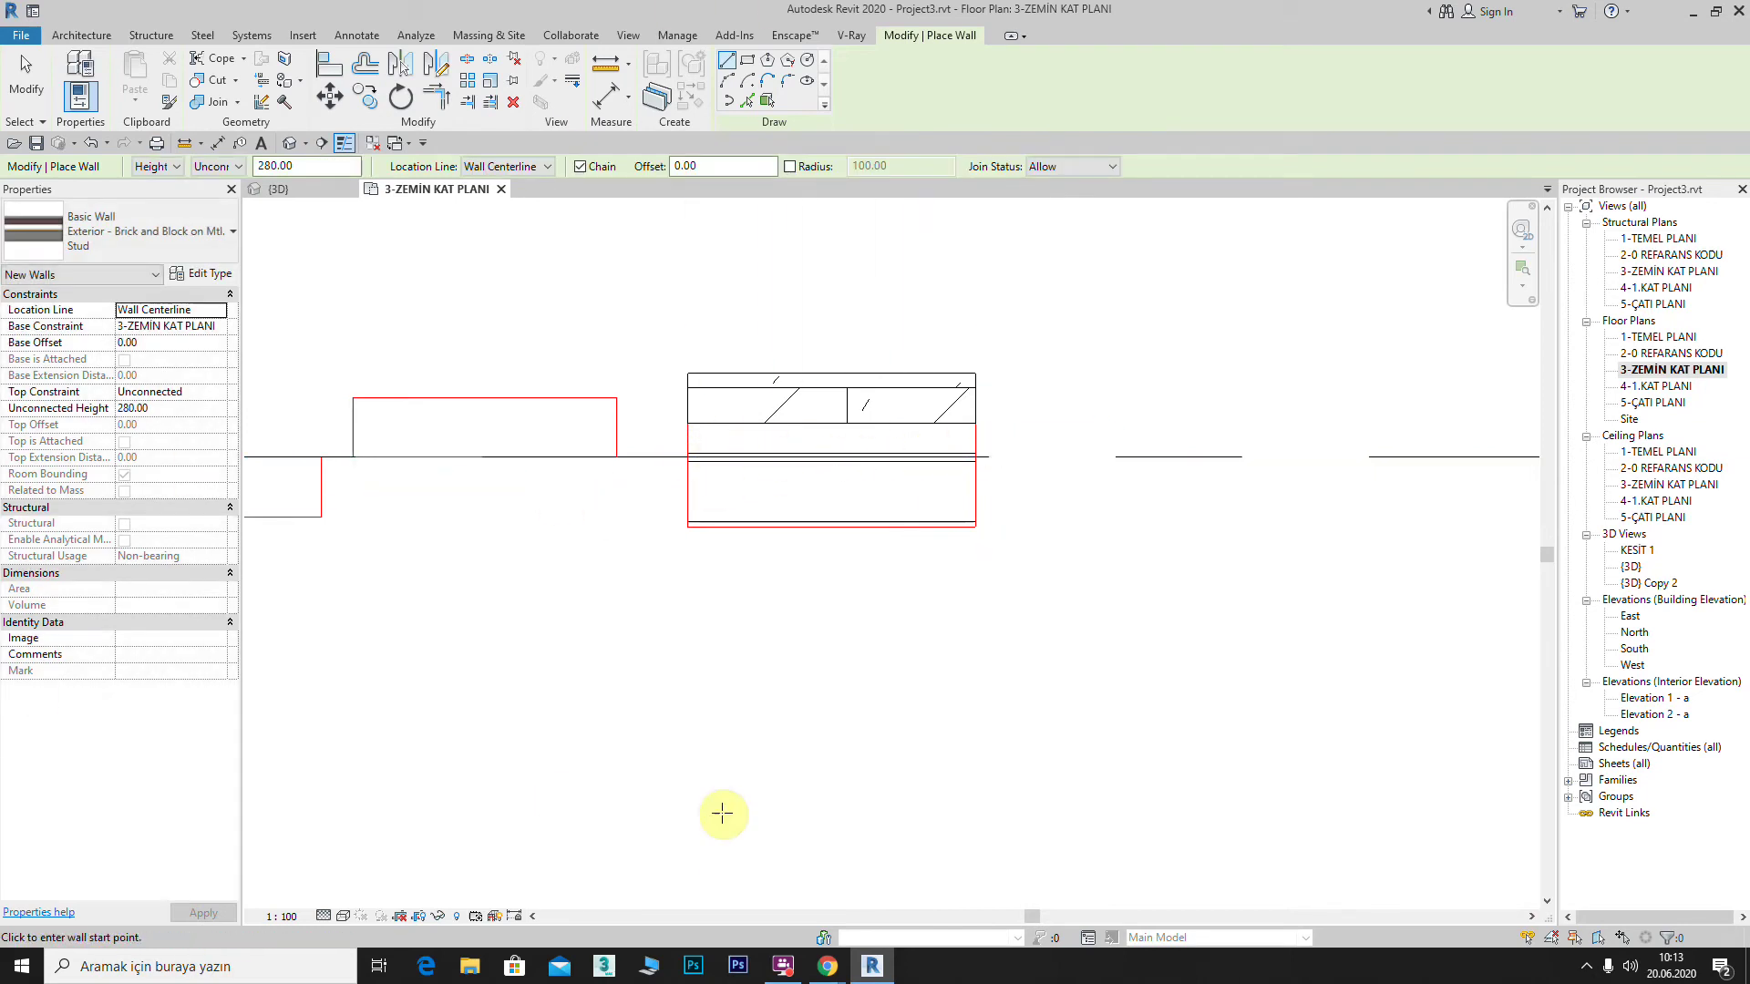
Step: Zoom and pan to inspect the new brick-and-block wall
scroll(735, 468, "up", 2)
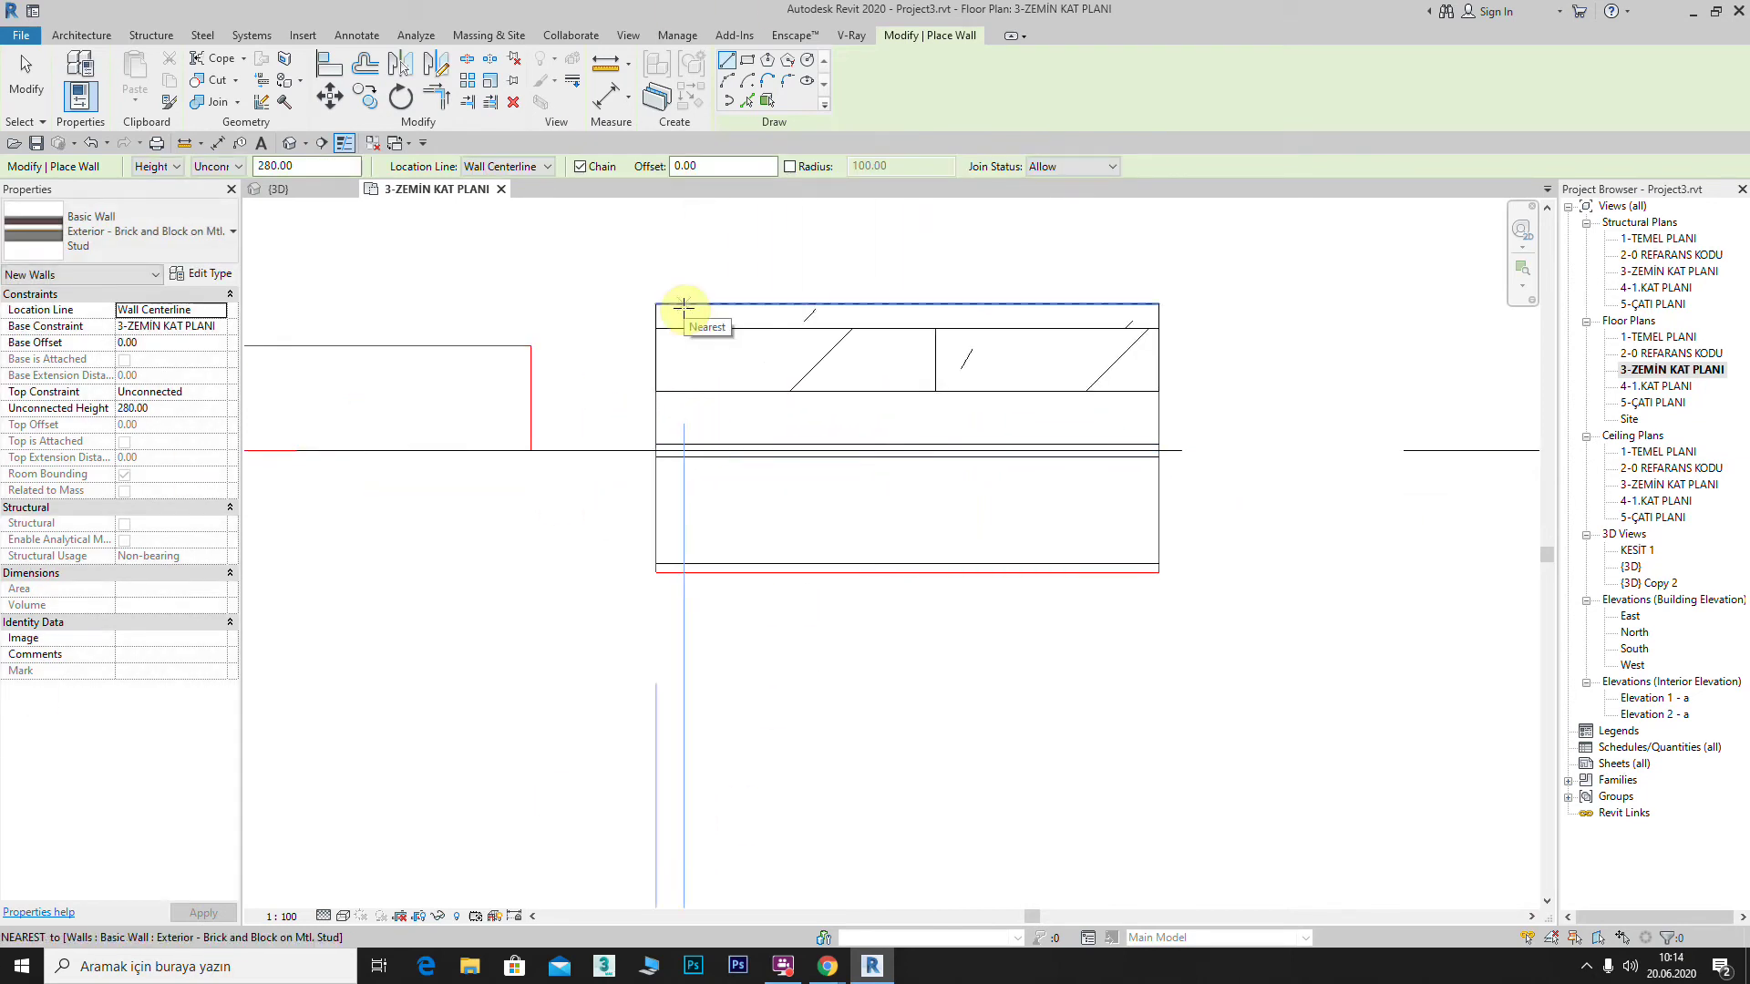
middle_click_drag(747, 512, 594, 430)
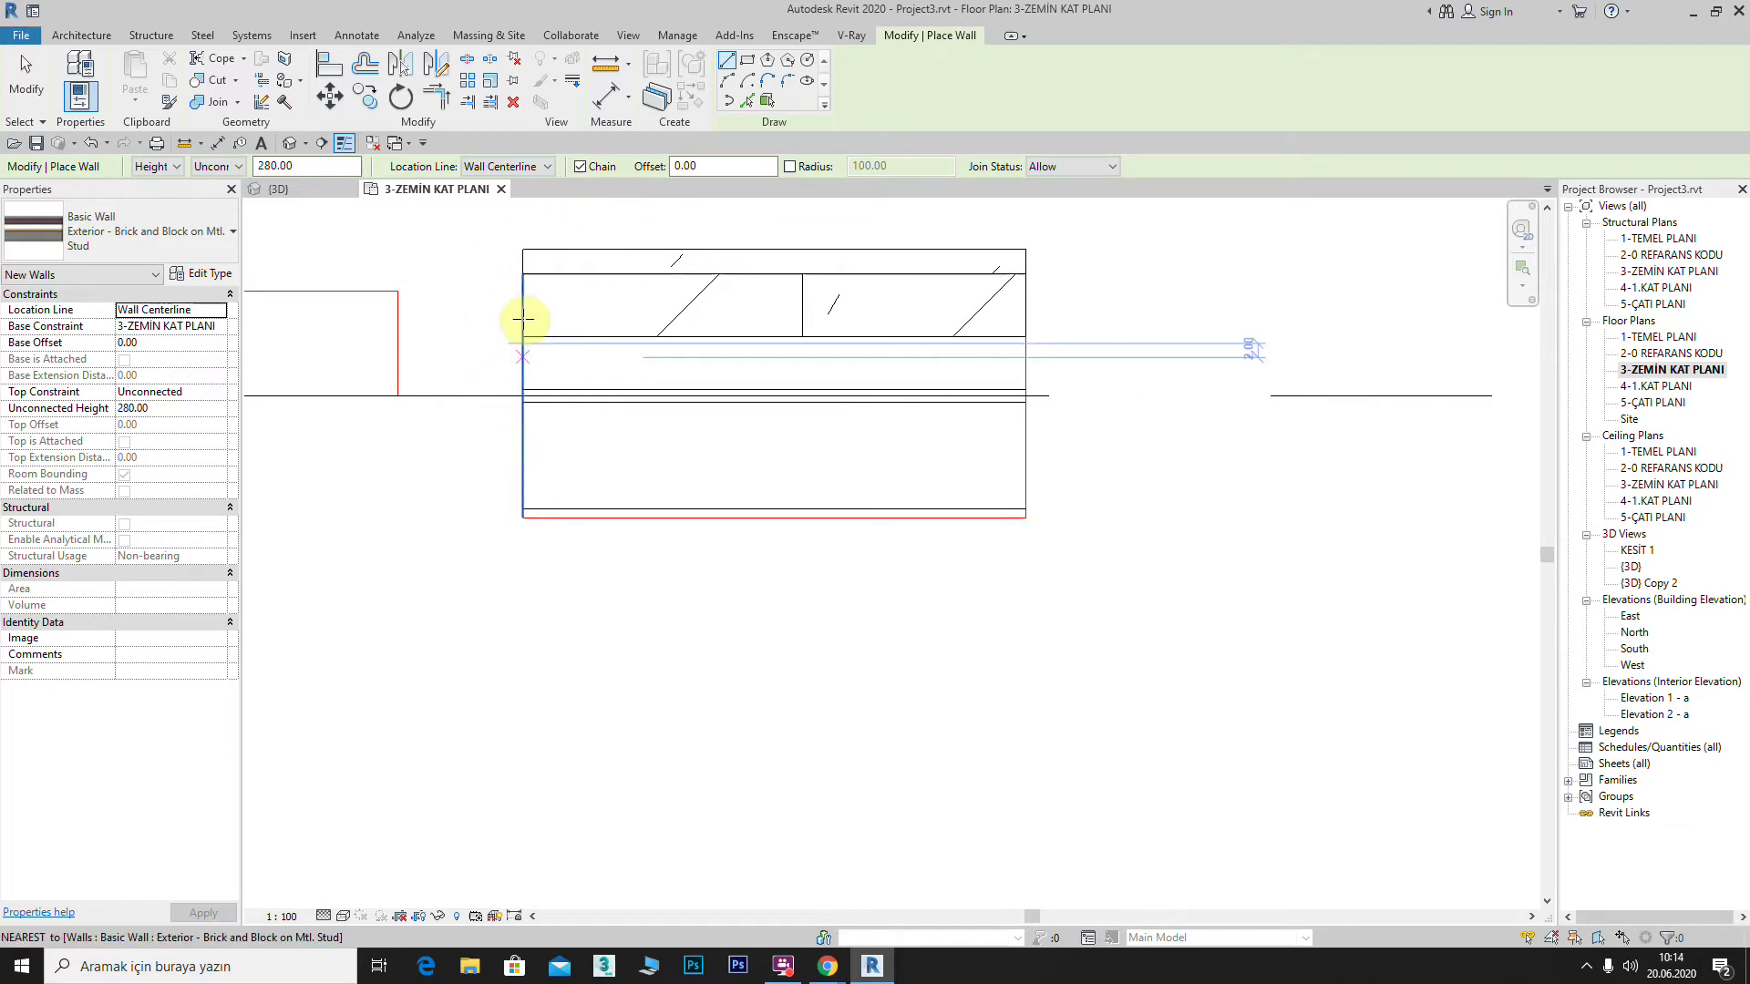
scroll(583, 456, "up", 2)
scroll(601, 451, "up", 2)
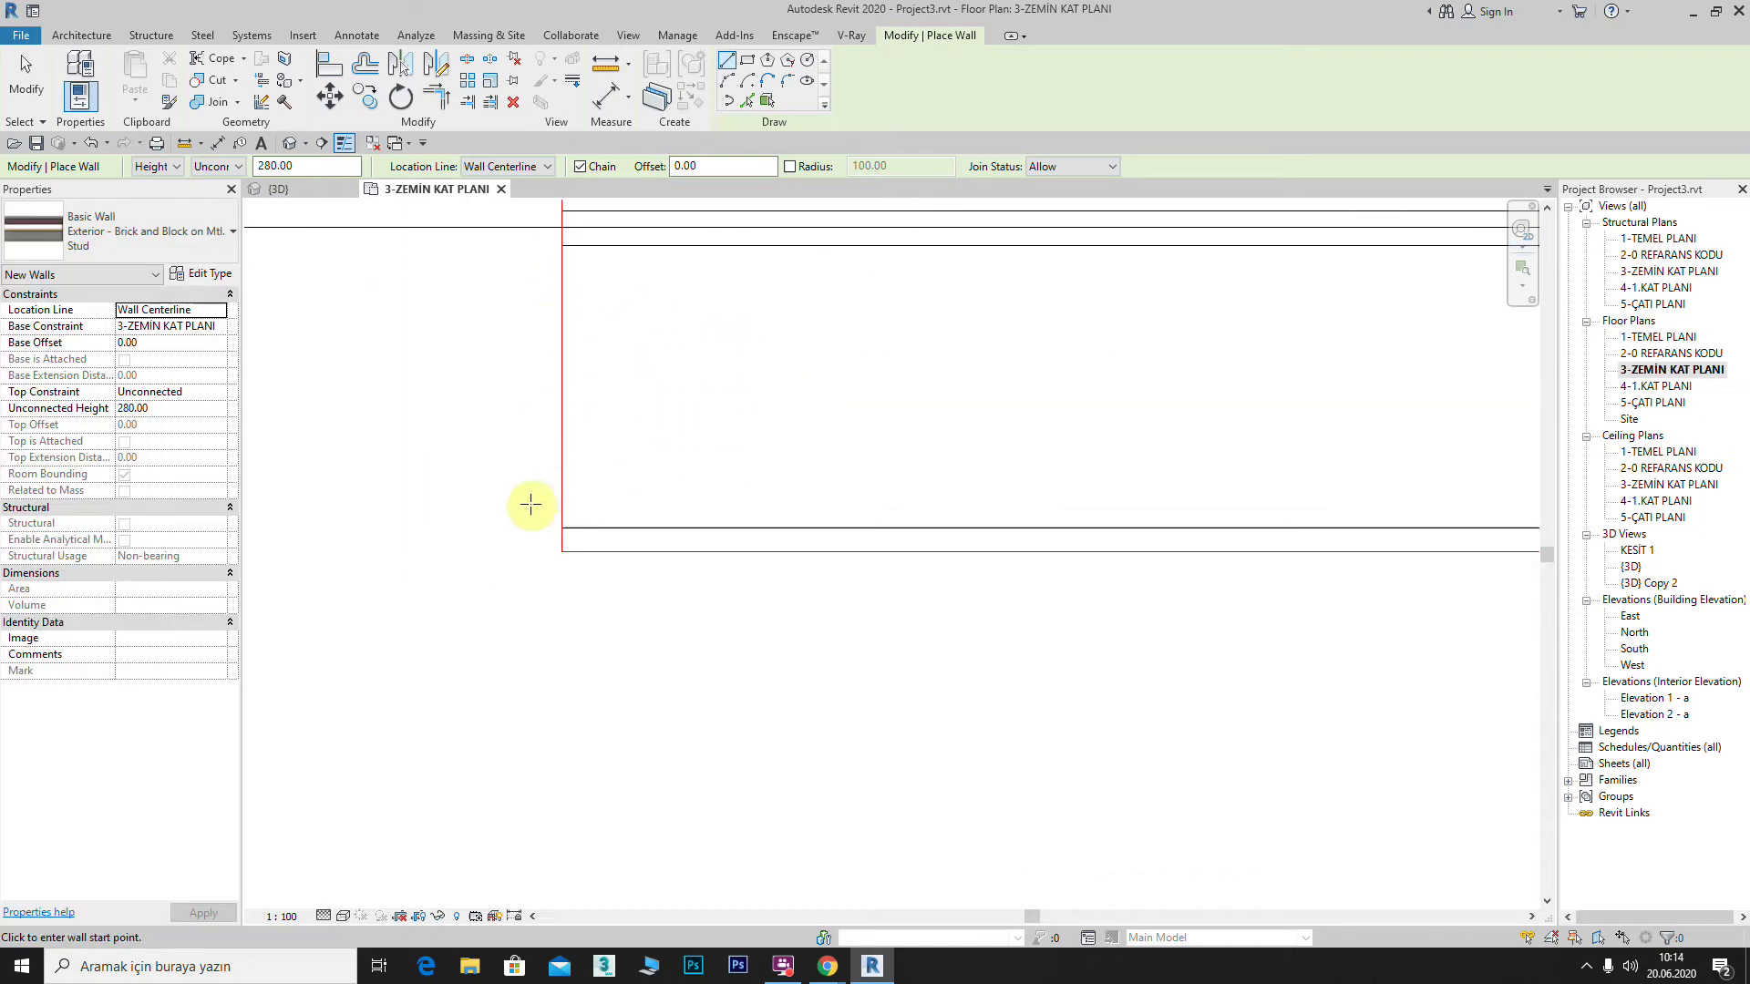
scroll(602, 392, "down", 2)
scroll(578, 396, "down", 1)
scroll(583, 391, "down", 1)
scroll(720, 379, "down", 1)
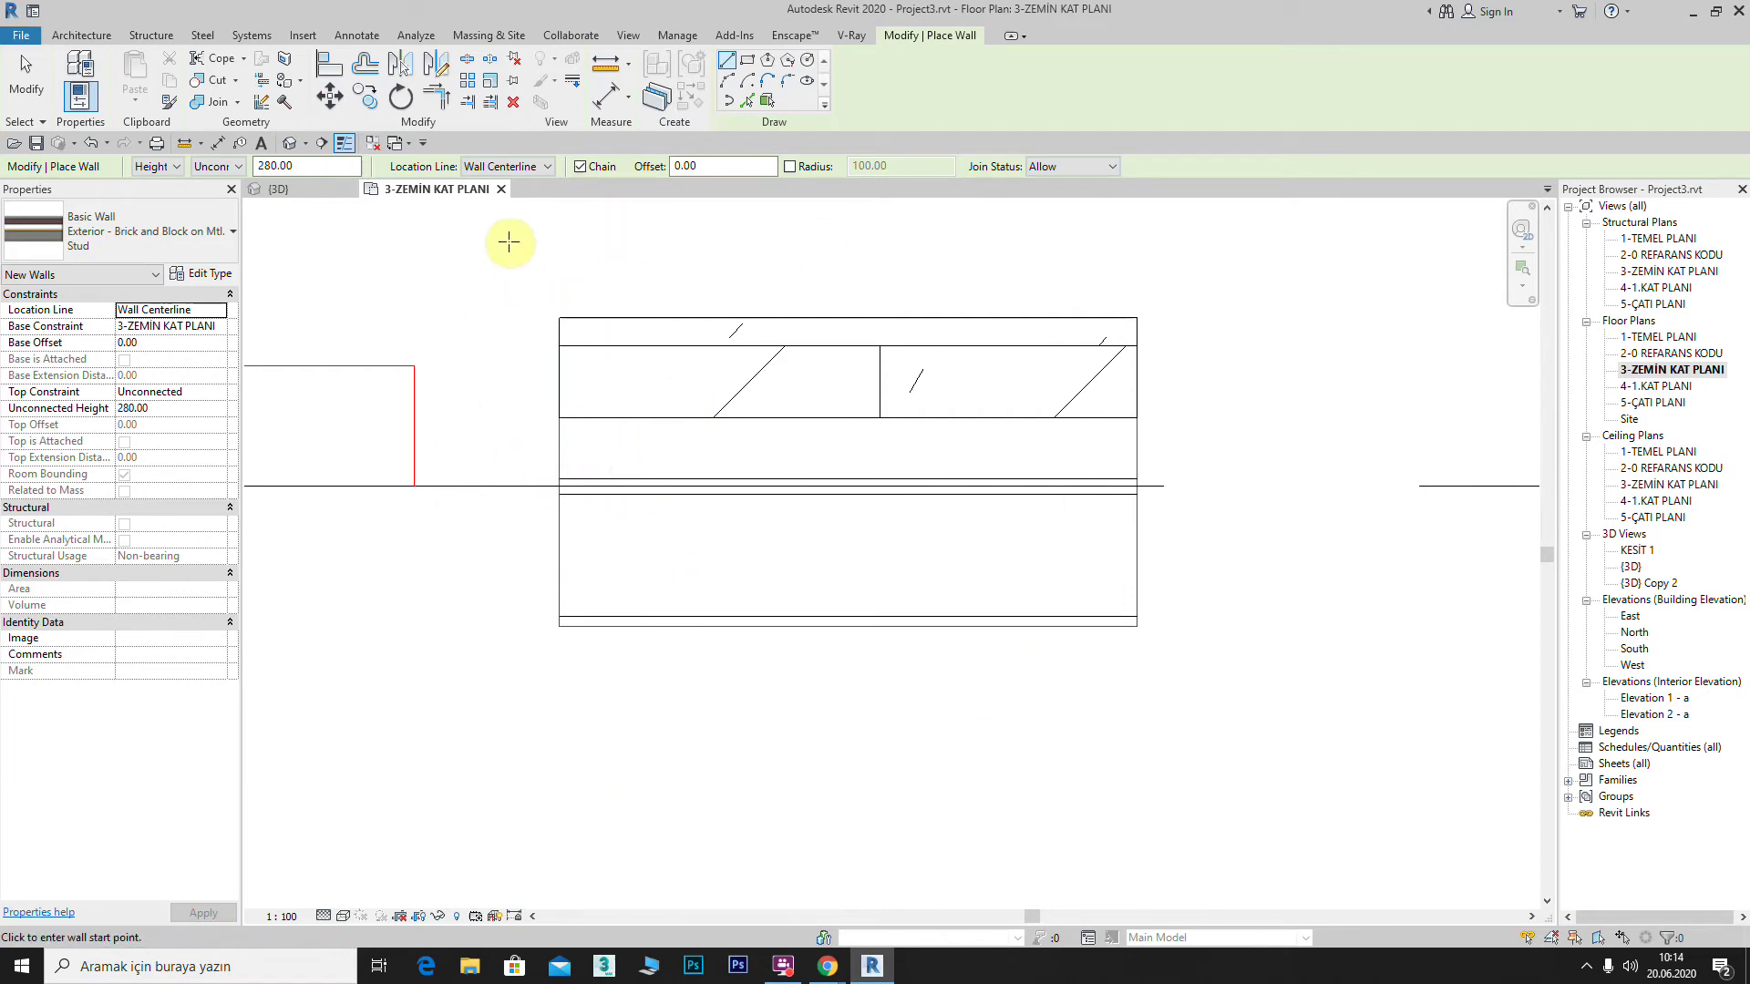
Step: Try placing a wall by Core Centerline, then cancel it
left_click(551, 166)
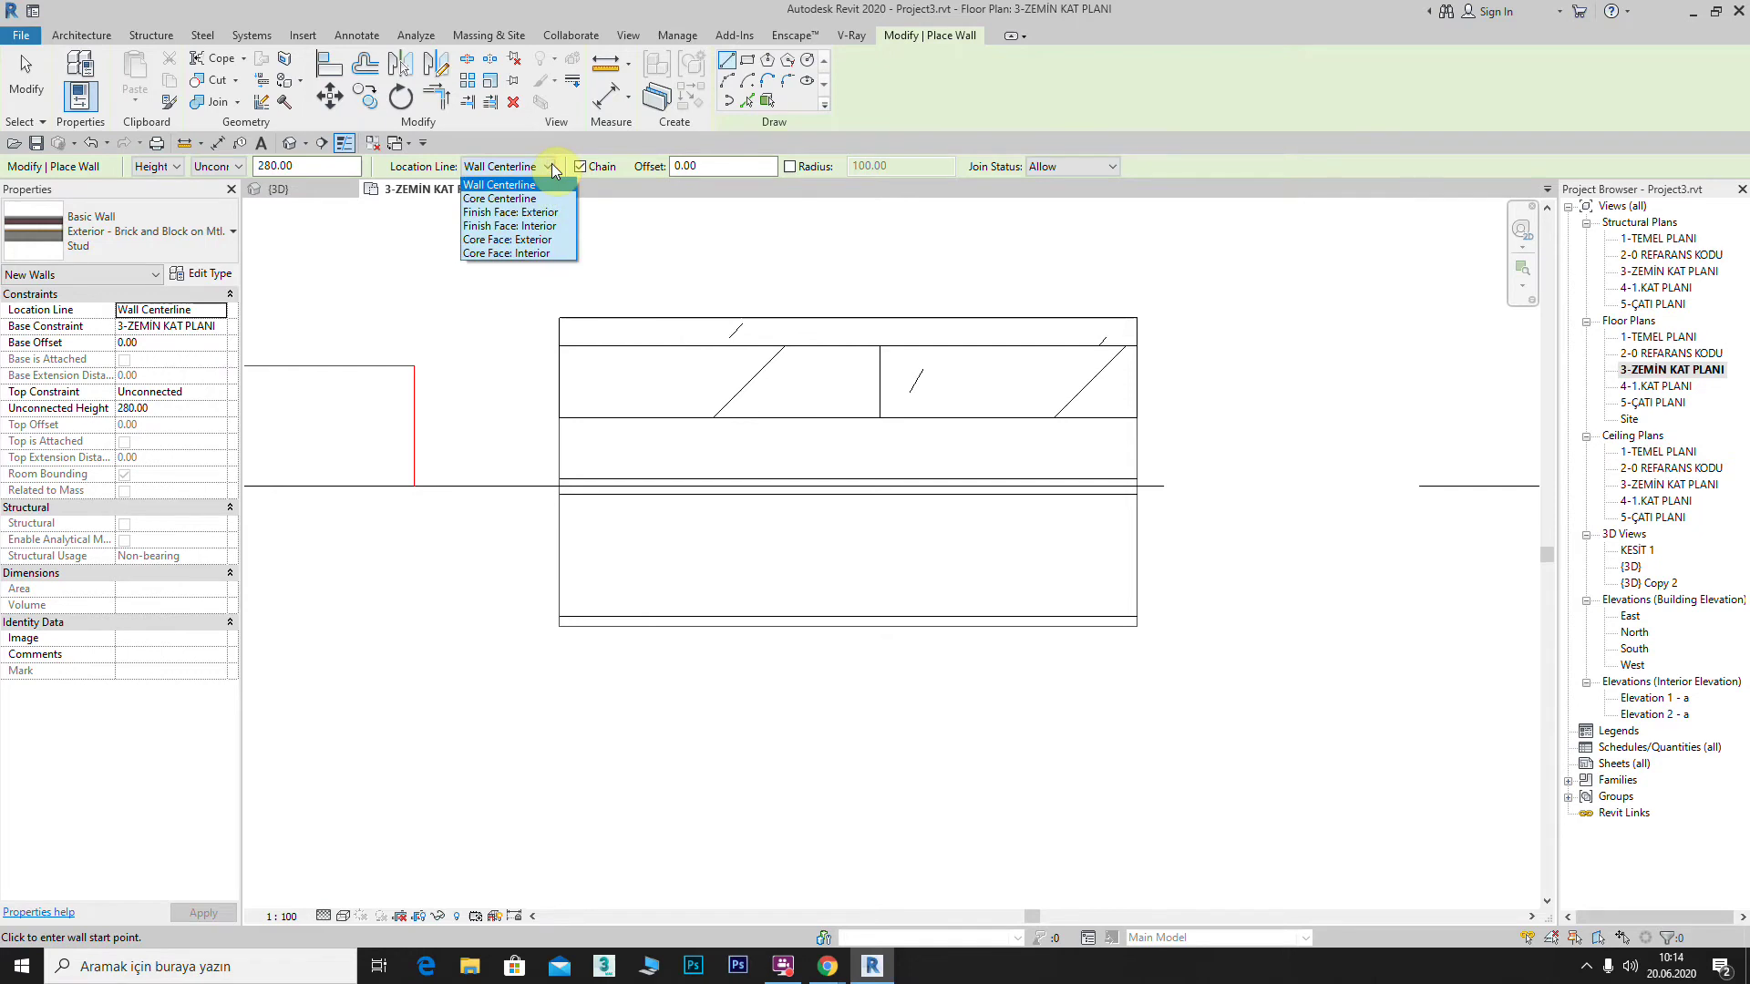
left_click(492, 199)
middle_click_drag(895, 430, 599, 447)
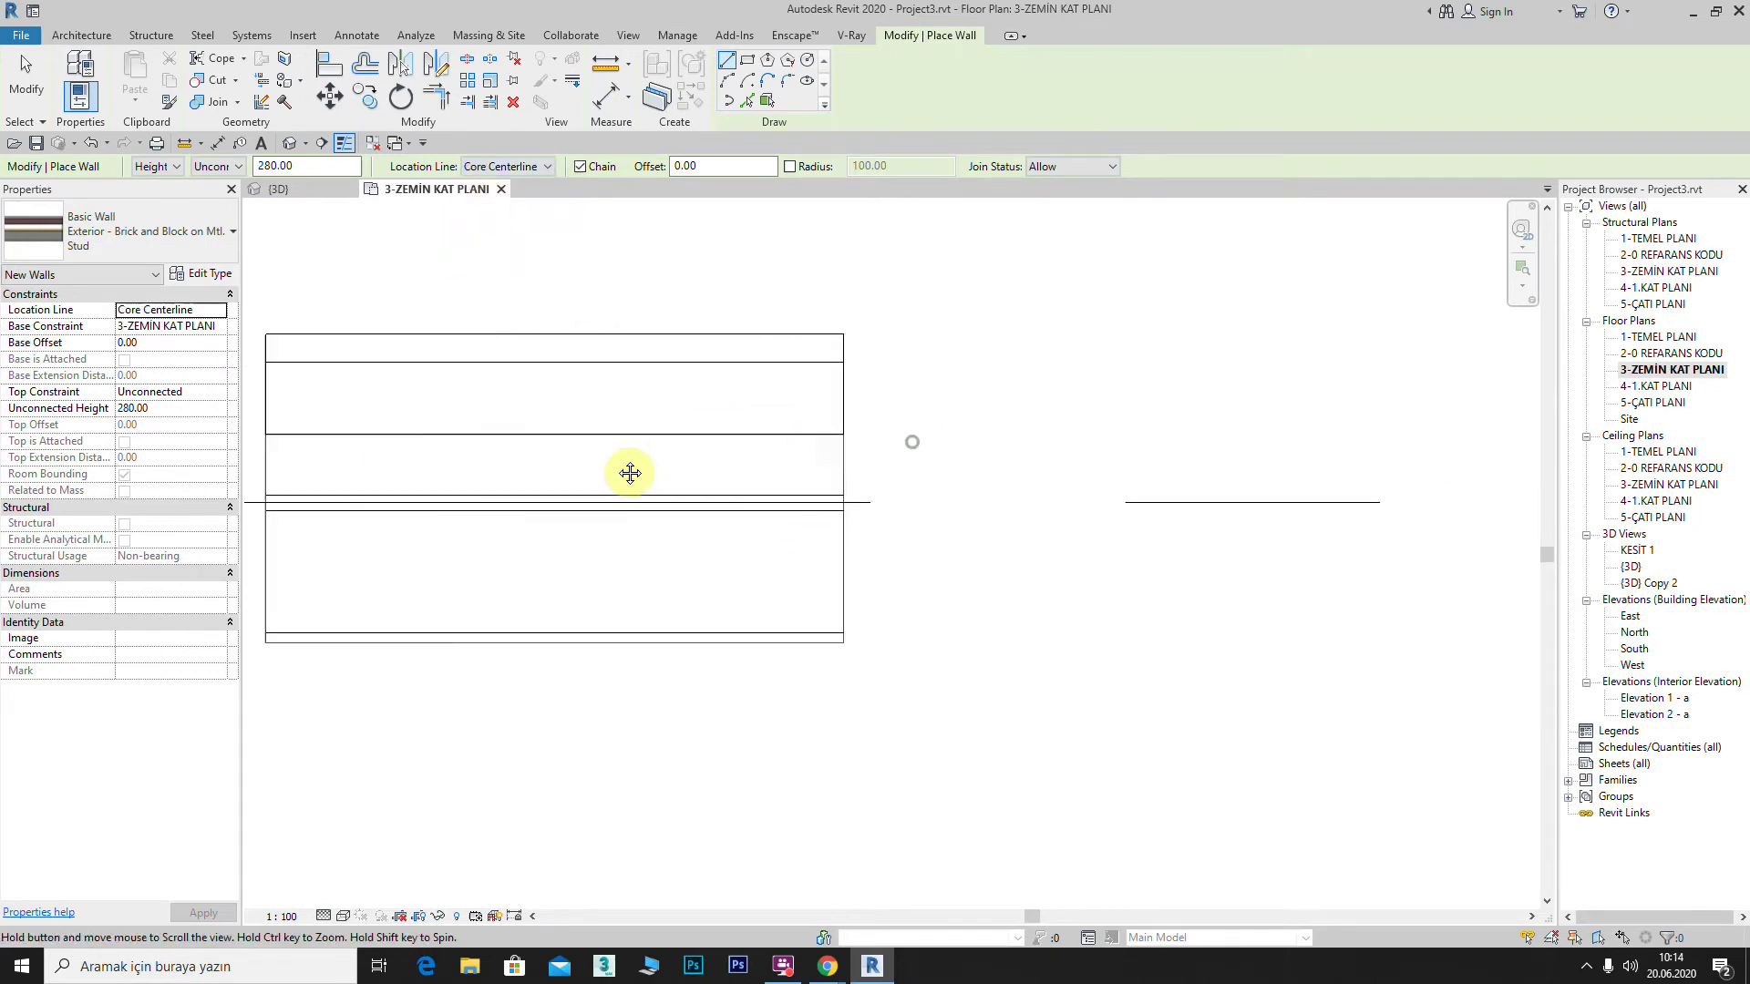
left_click(891, 500)
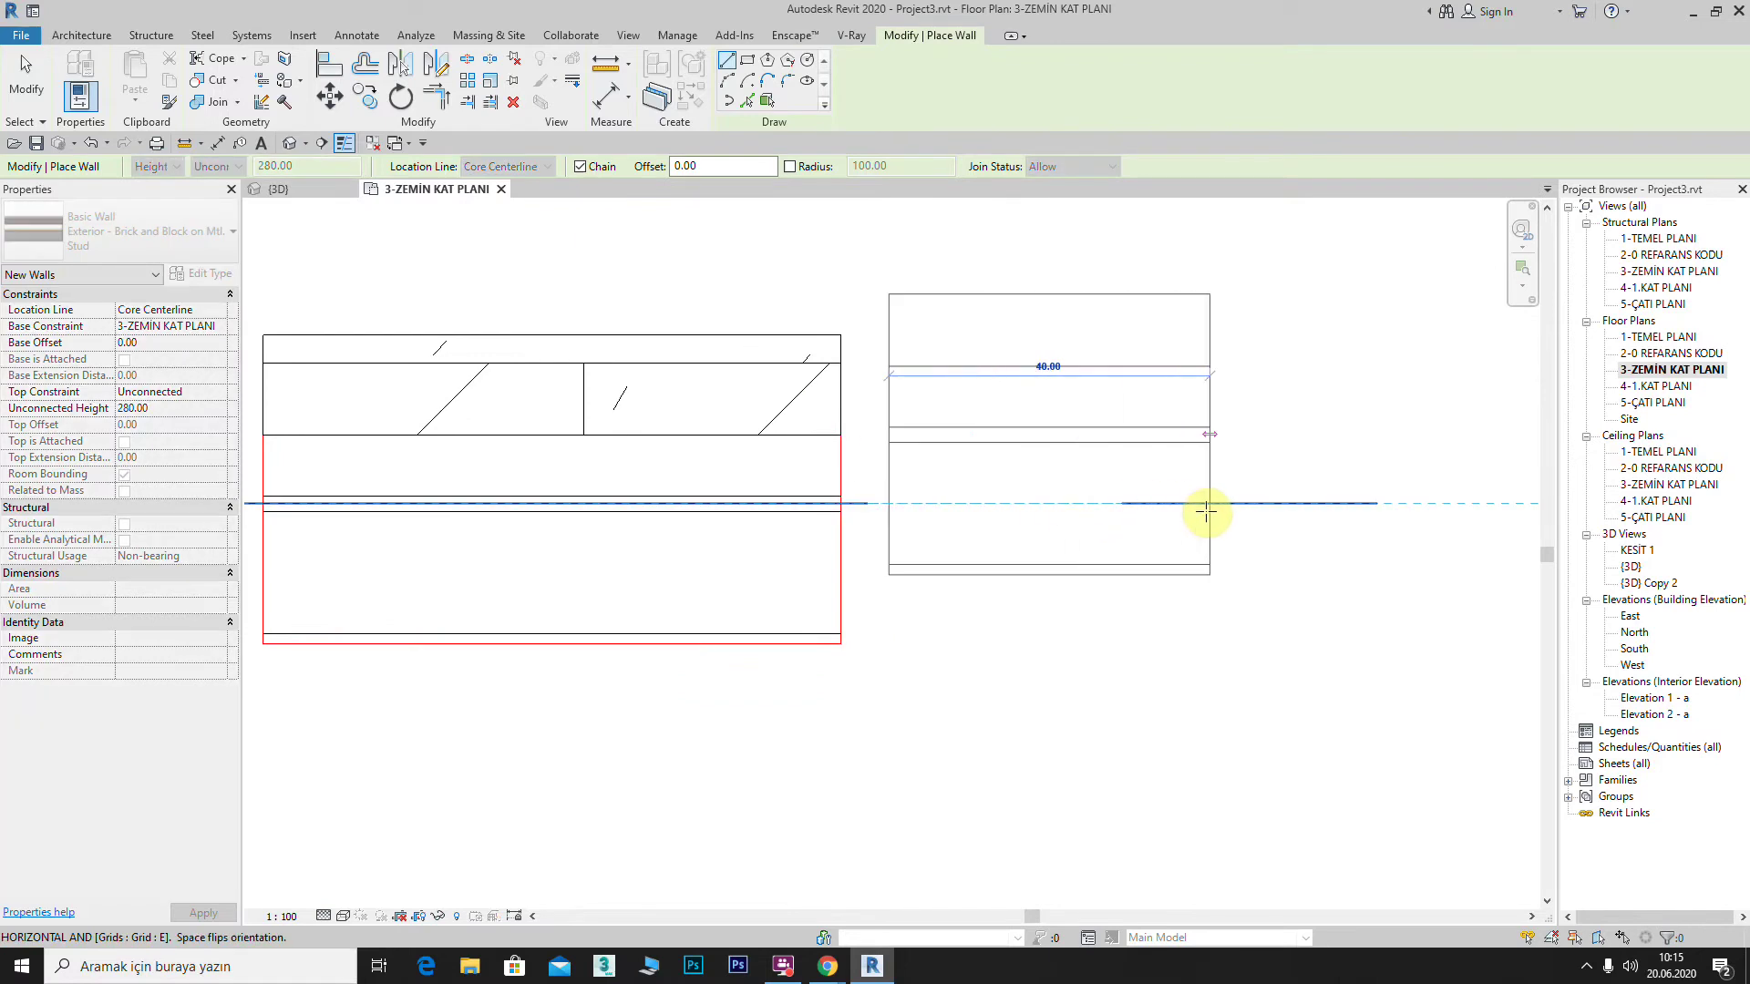
scroll(969, 613, "up", 3)
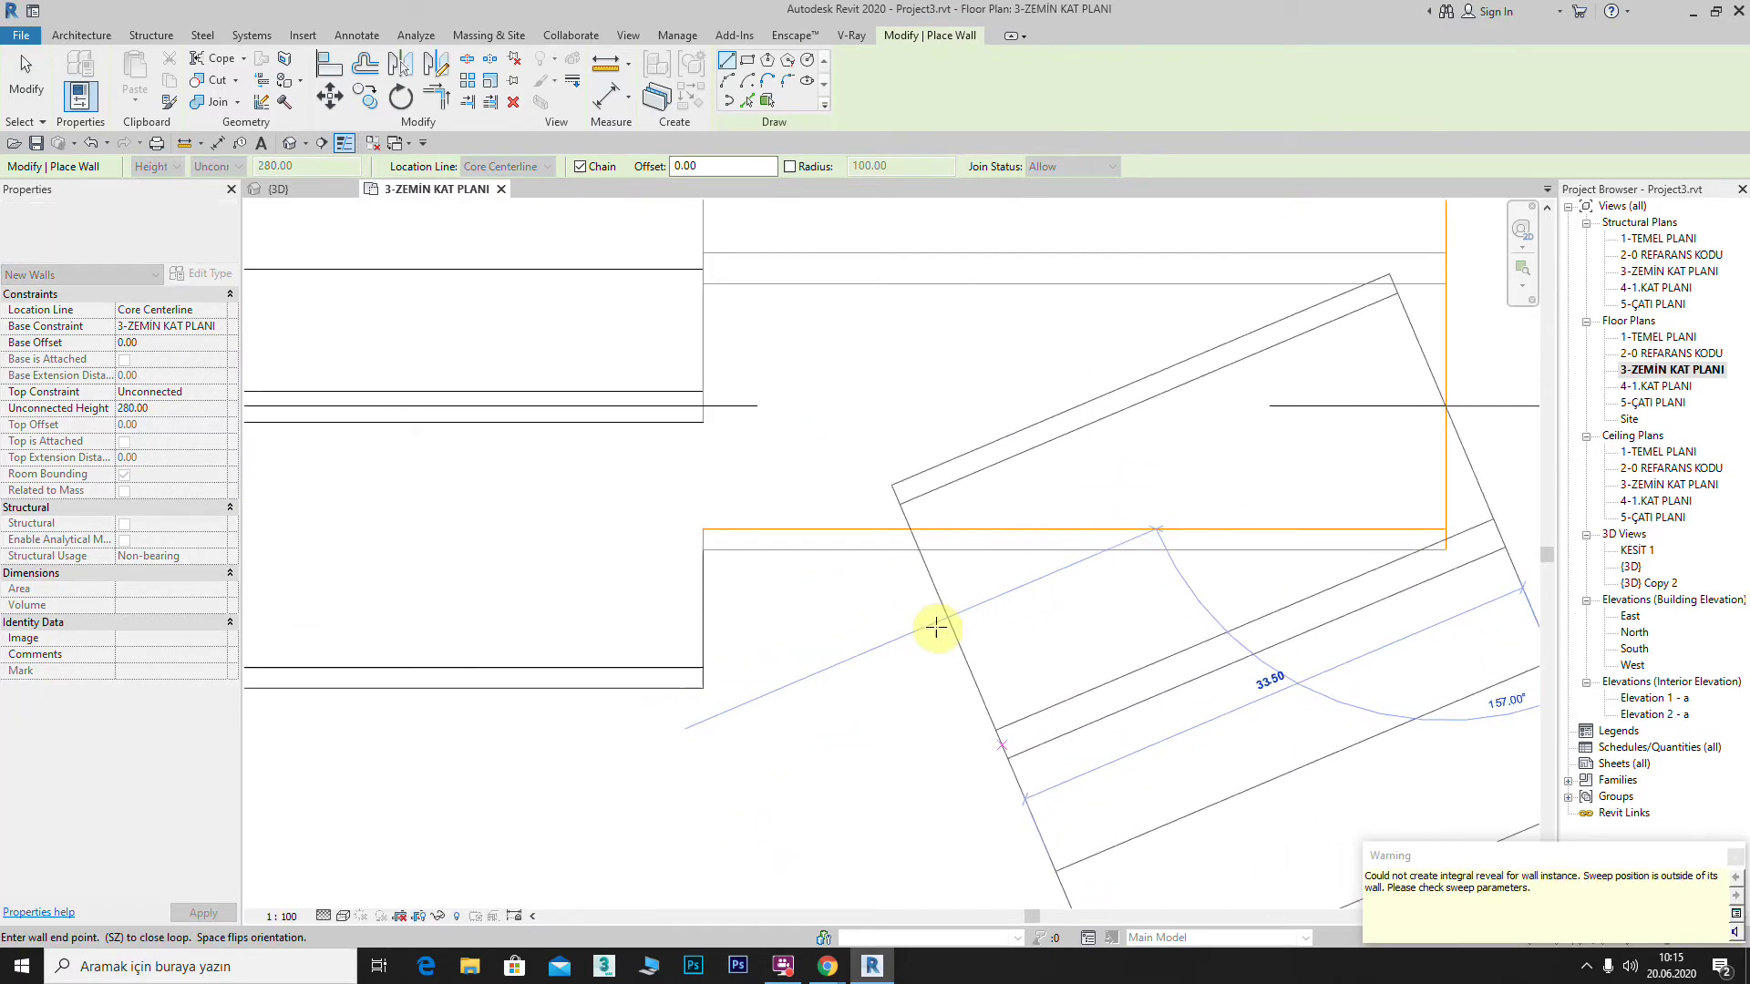
key("Escape")
scroll(1024, 574, "down", 2)
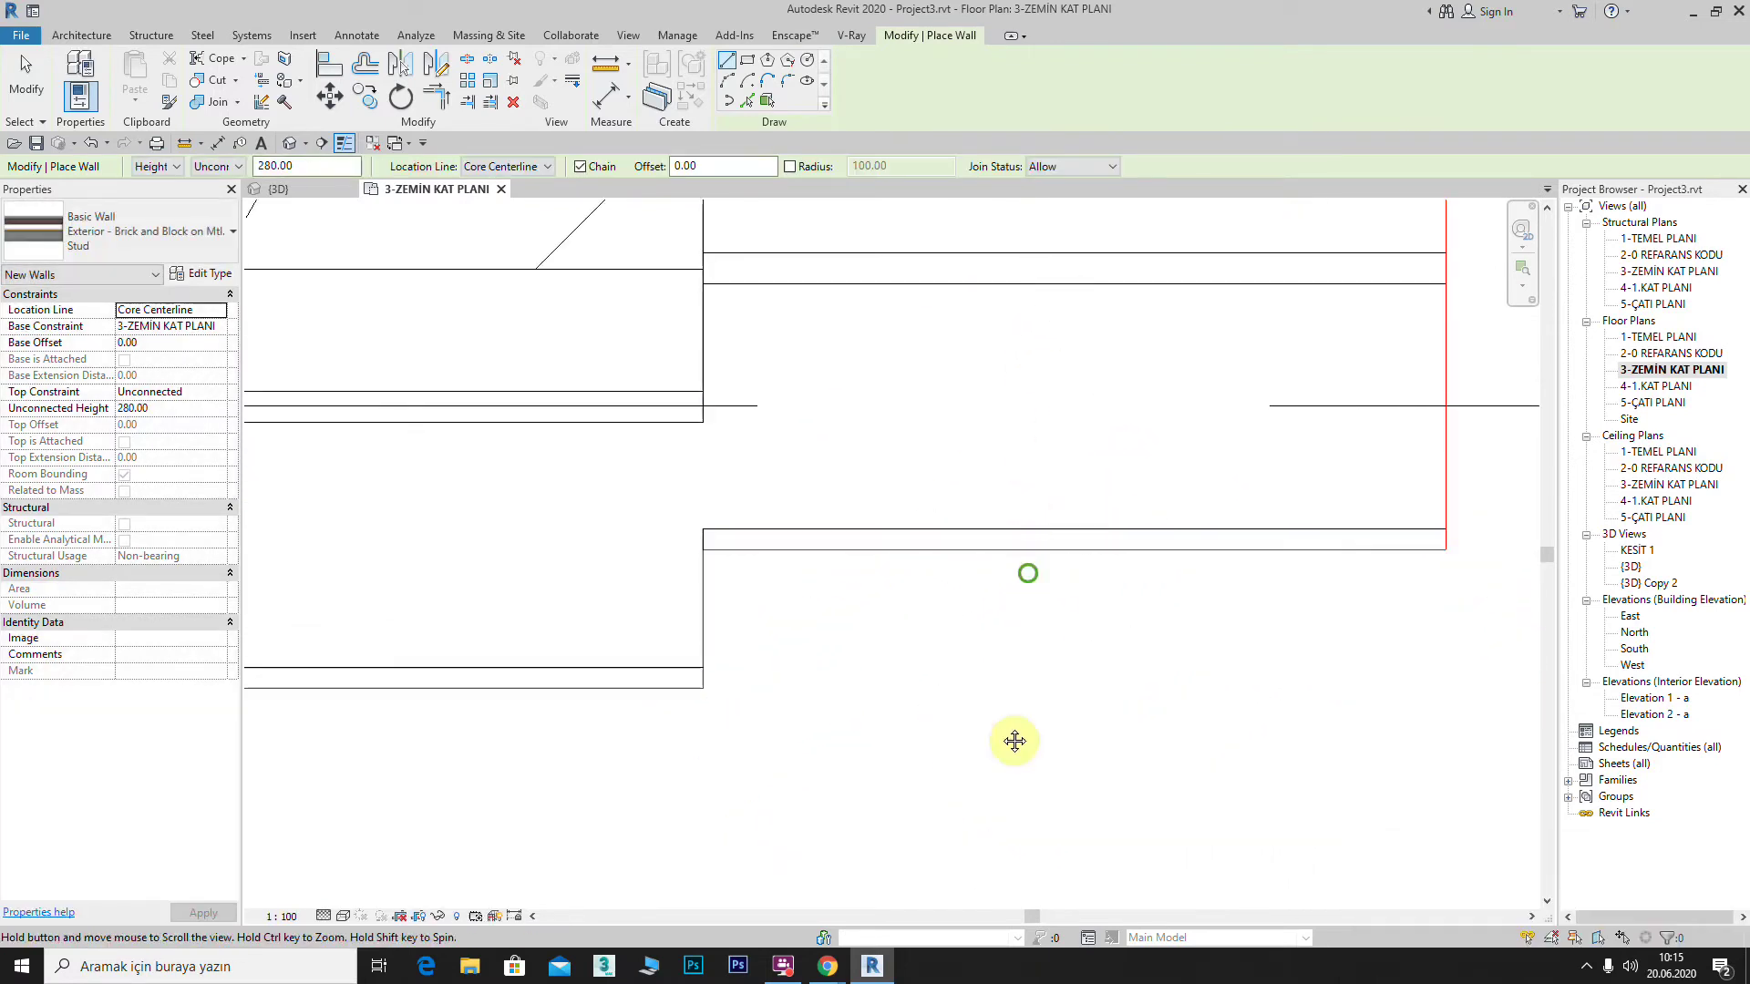
scroll(1070, 371, "down", 2)
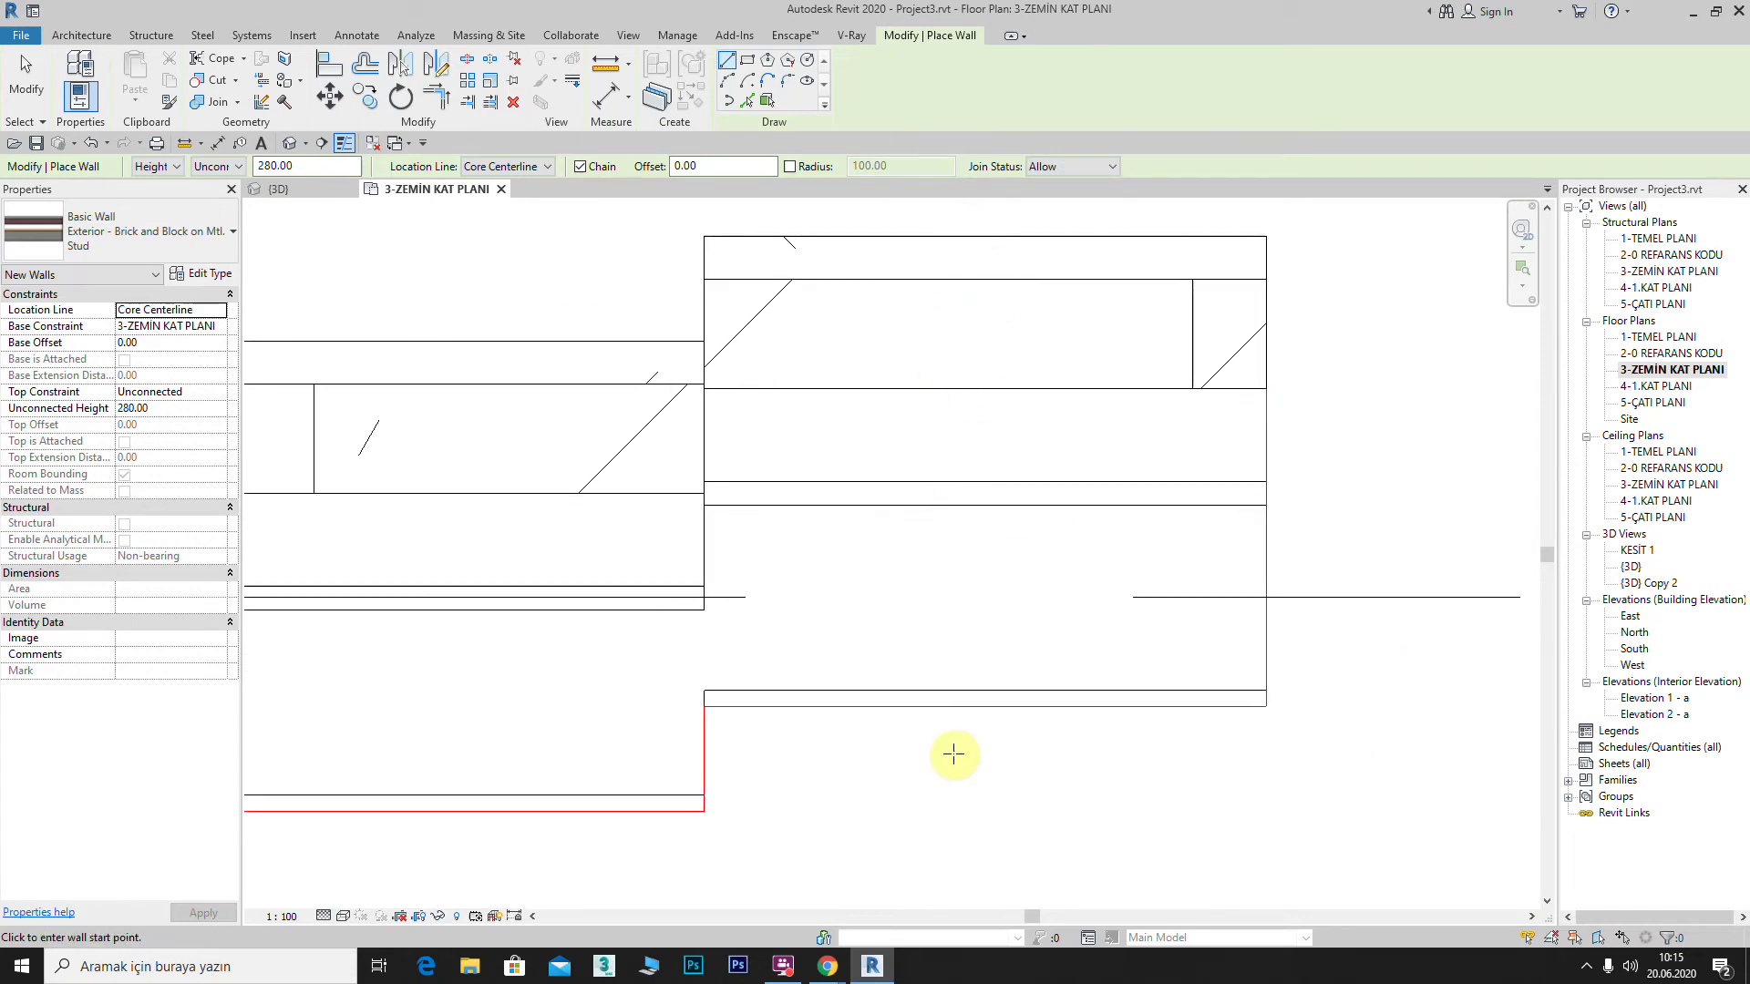
middle_click_drag(972, 524, 836, 508)
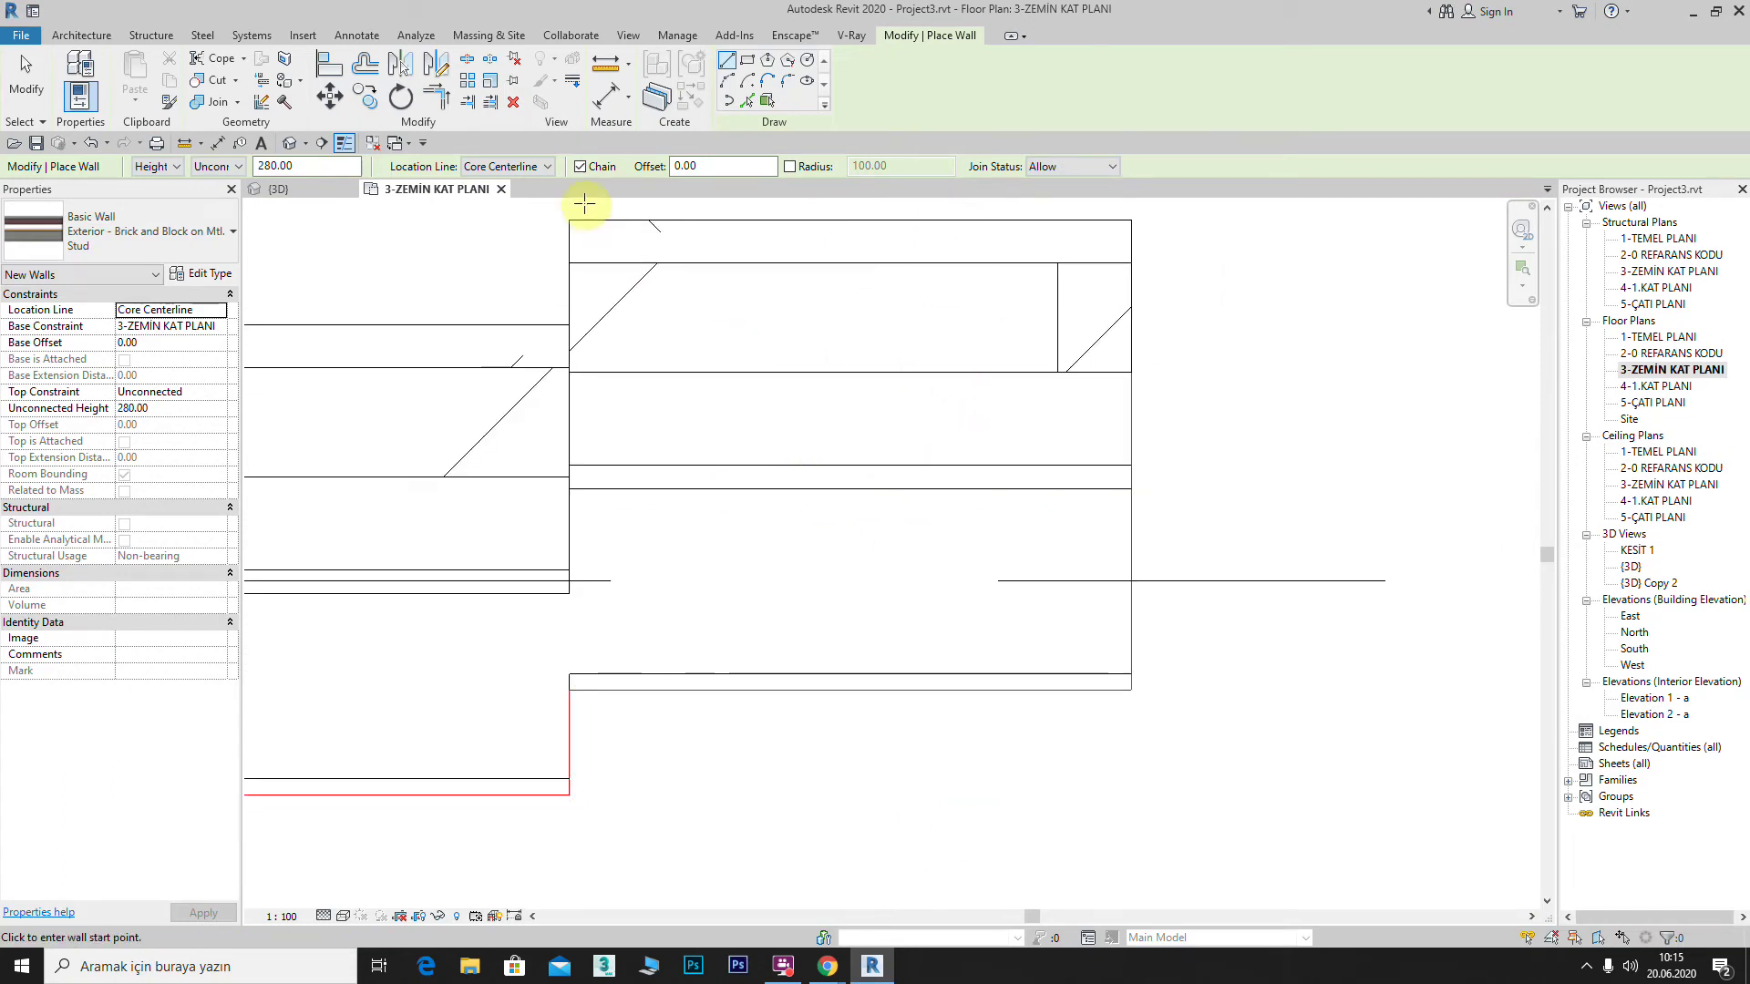
Step: Try a wall on the horizontal grid line by Core Face: Exterior, then cancel
left_click(549, 172)
left_click(510, 240)
middle_click_drag(1072, 403, 768, 417)
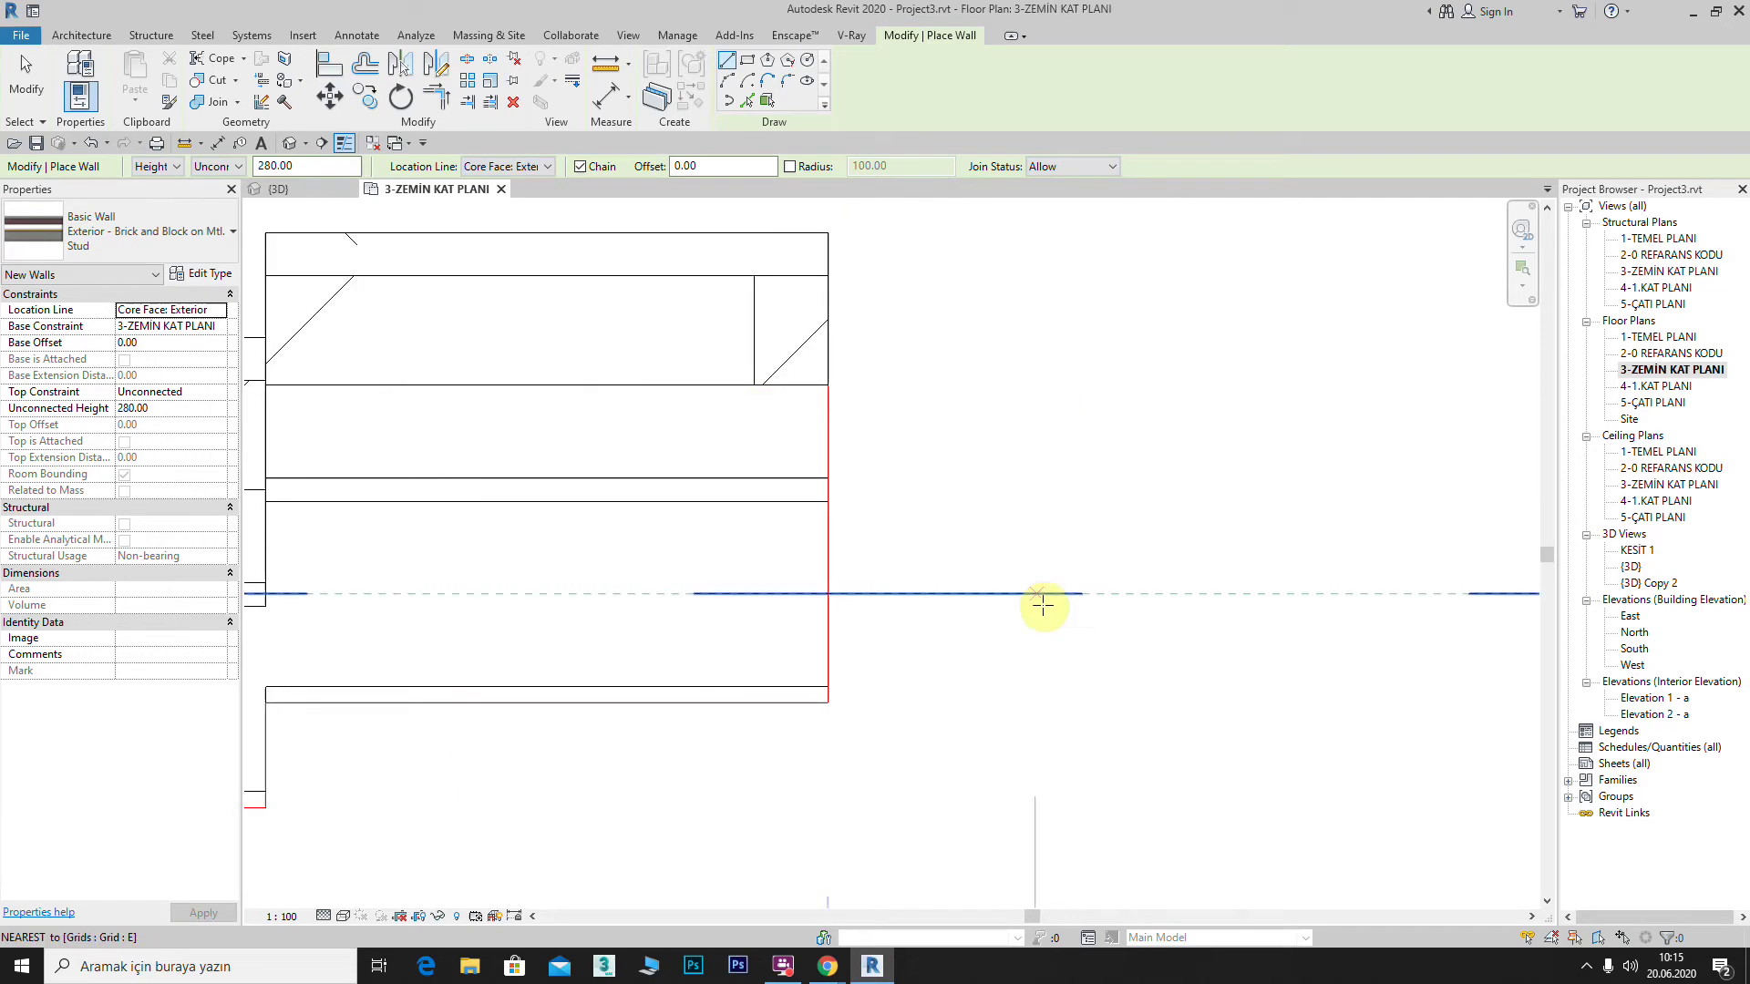
left_click(1023, 593)
middle_click_drag(1274, 614, 812, 535)
right_click(835, 269)
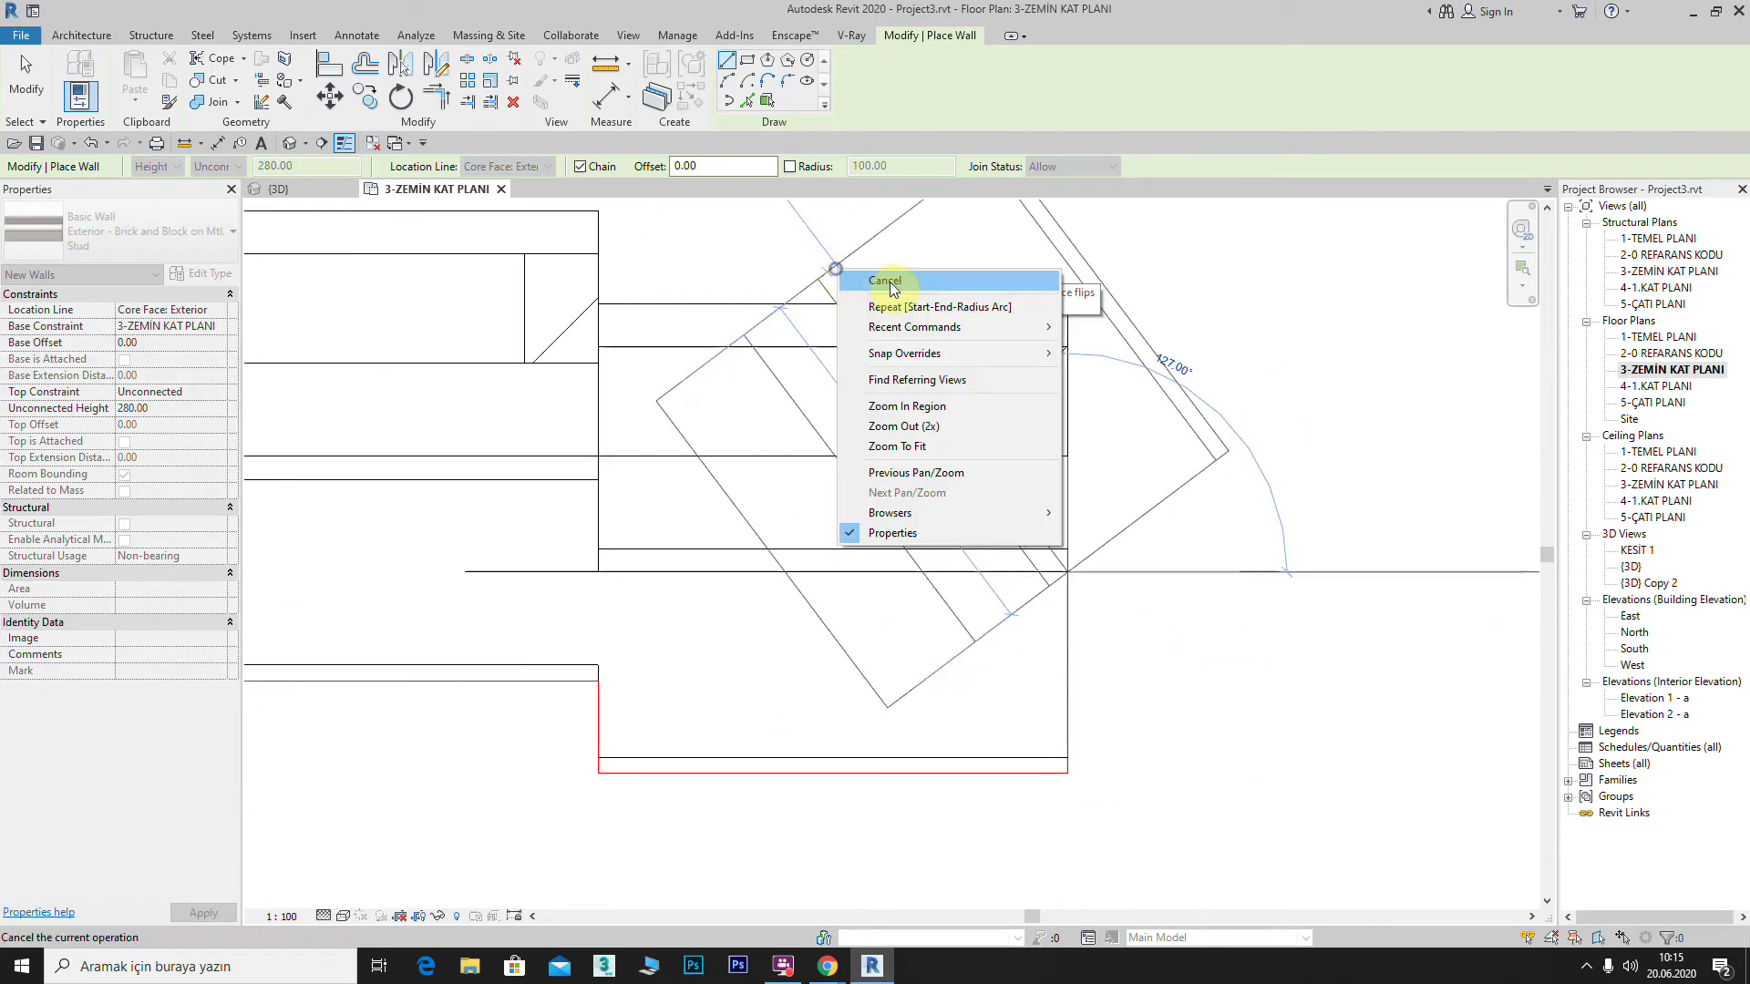
left_click(884, 281)
Step: Draw a grid line wall located by Core Face: Interior and exit the tool
left_click(547, 167)
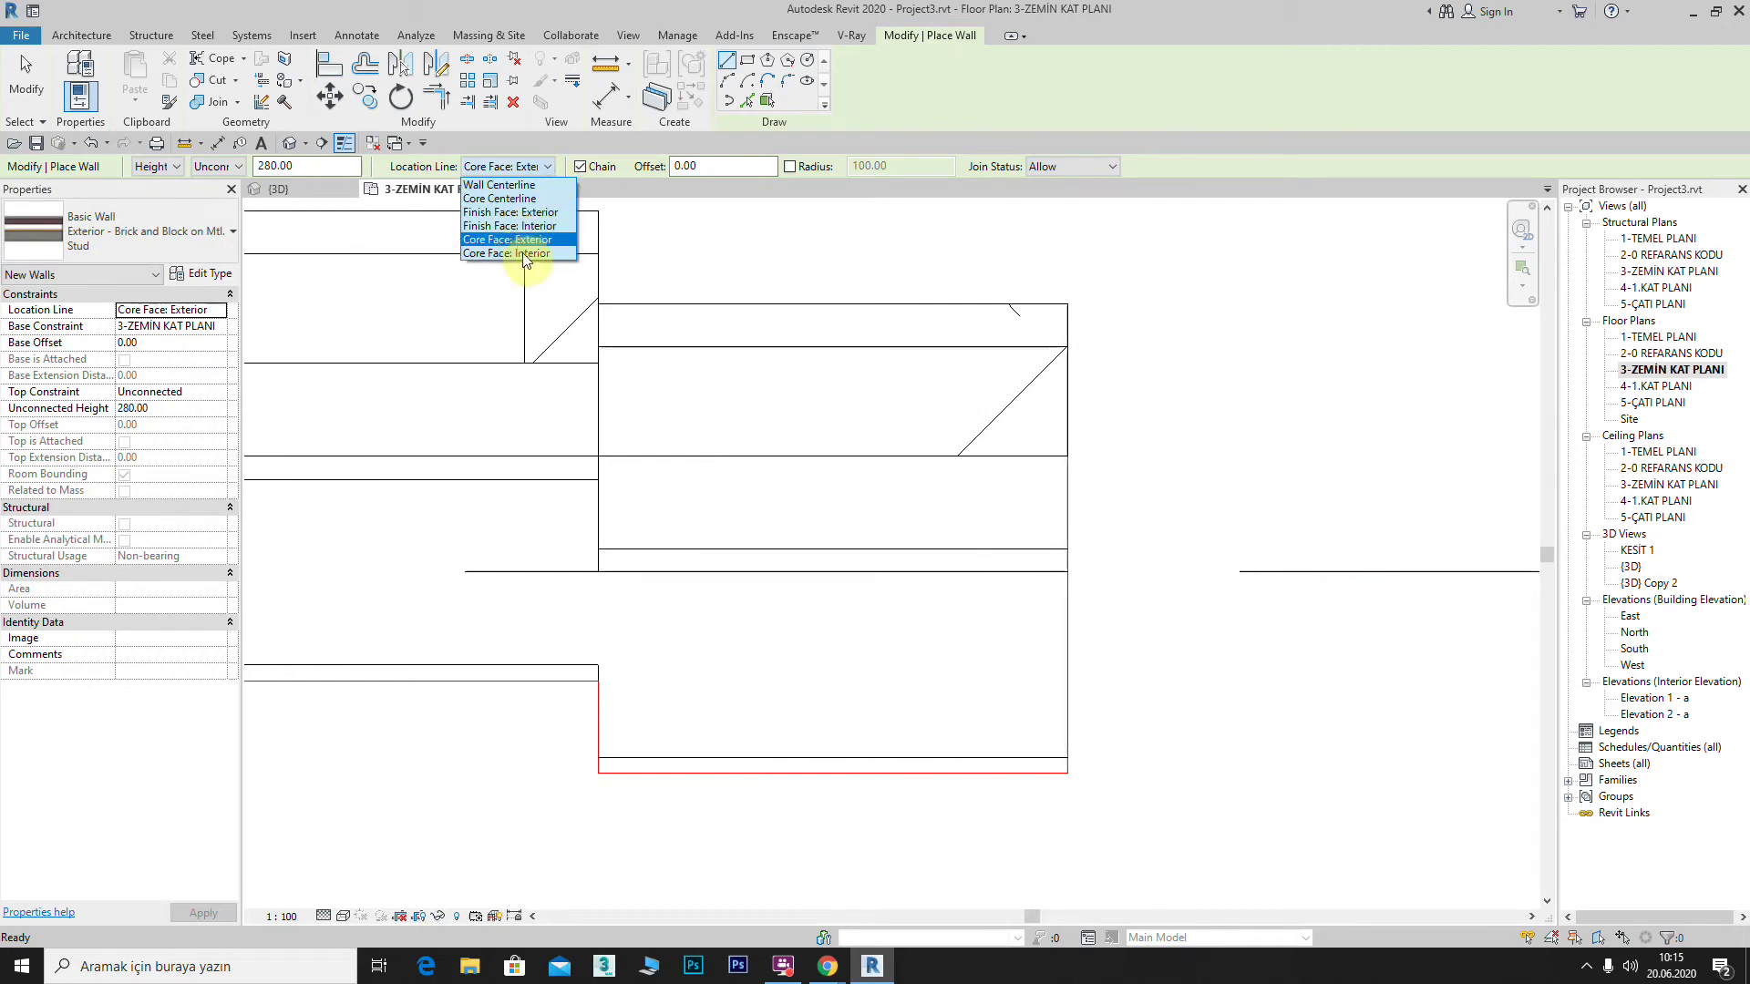
left_click(519, 253)
middle_click_drag(832, 379, 887, 605)
left_click(923, 583)
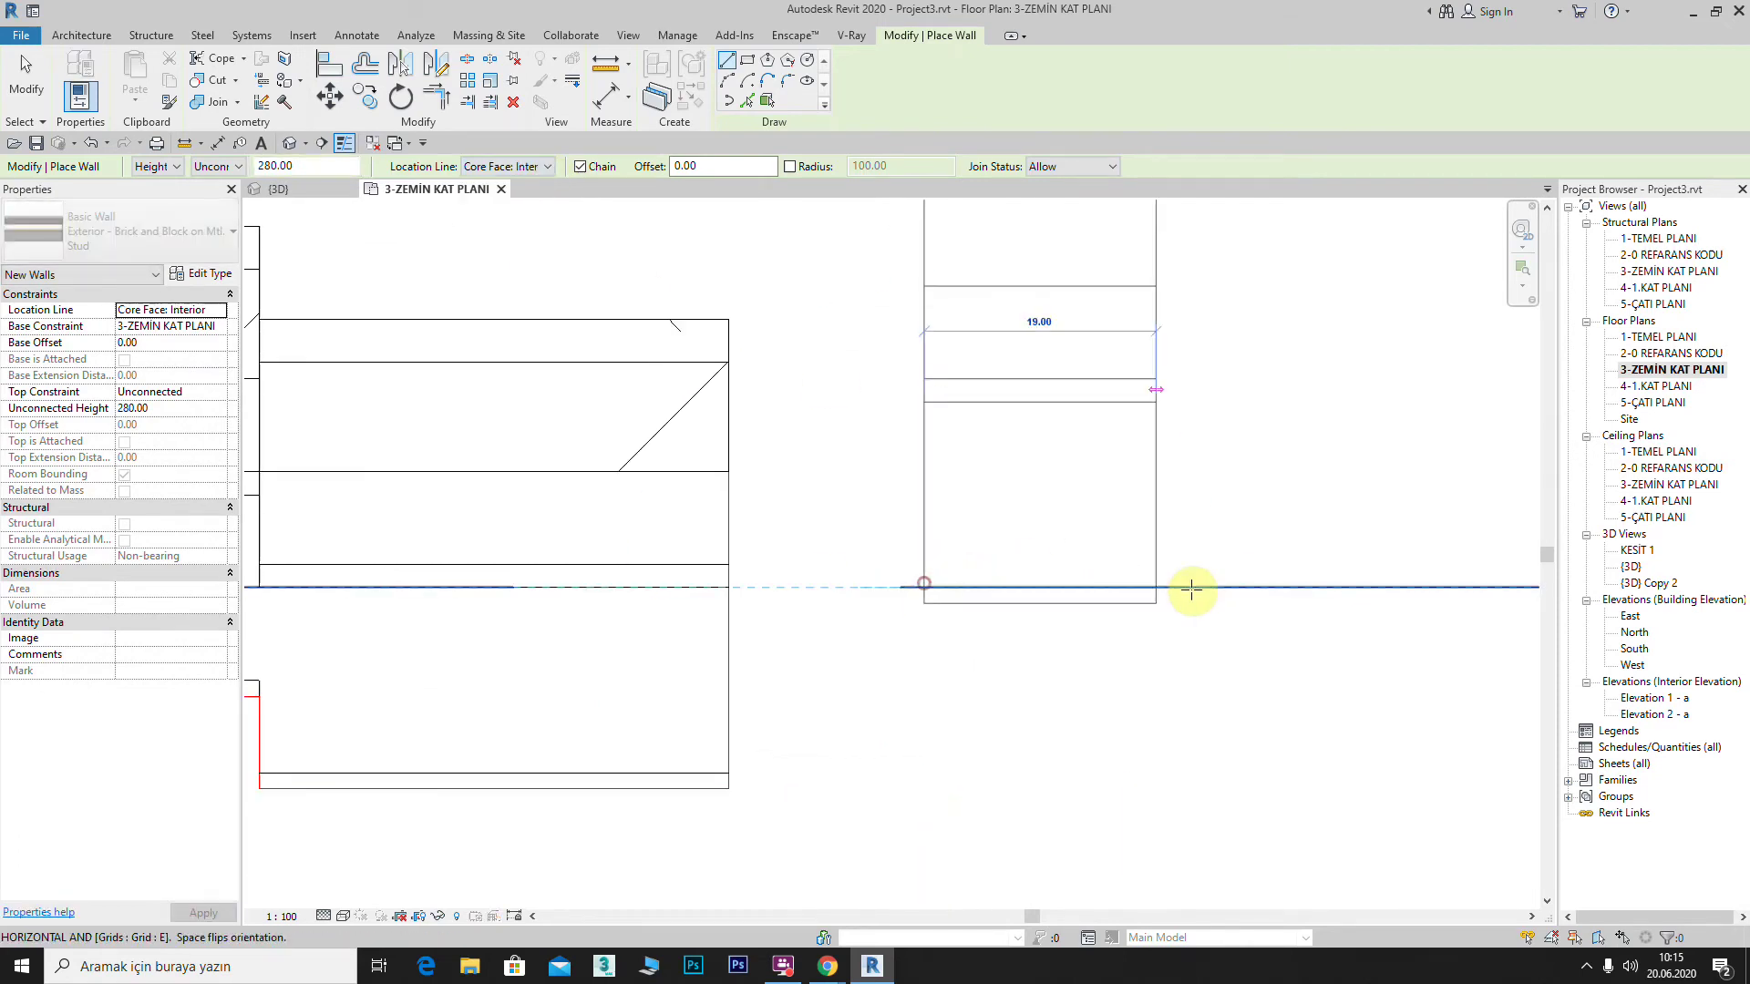
left_click(1230, 593)
scroll(1230, 593, "up", 2)
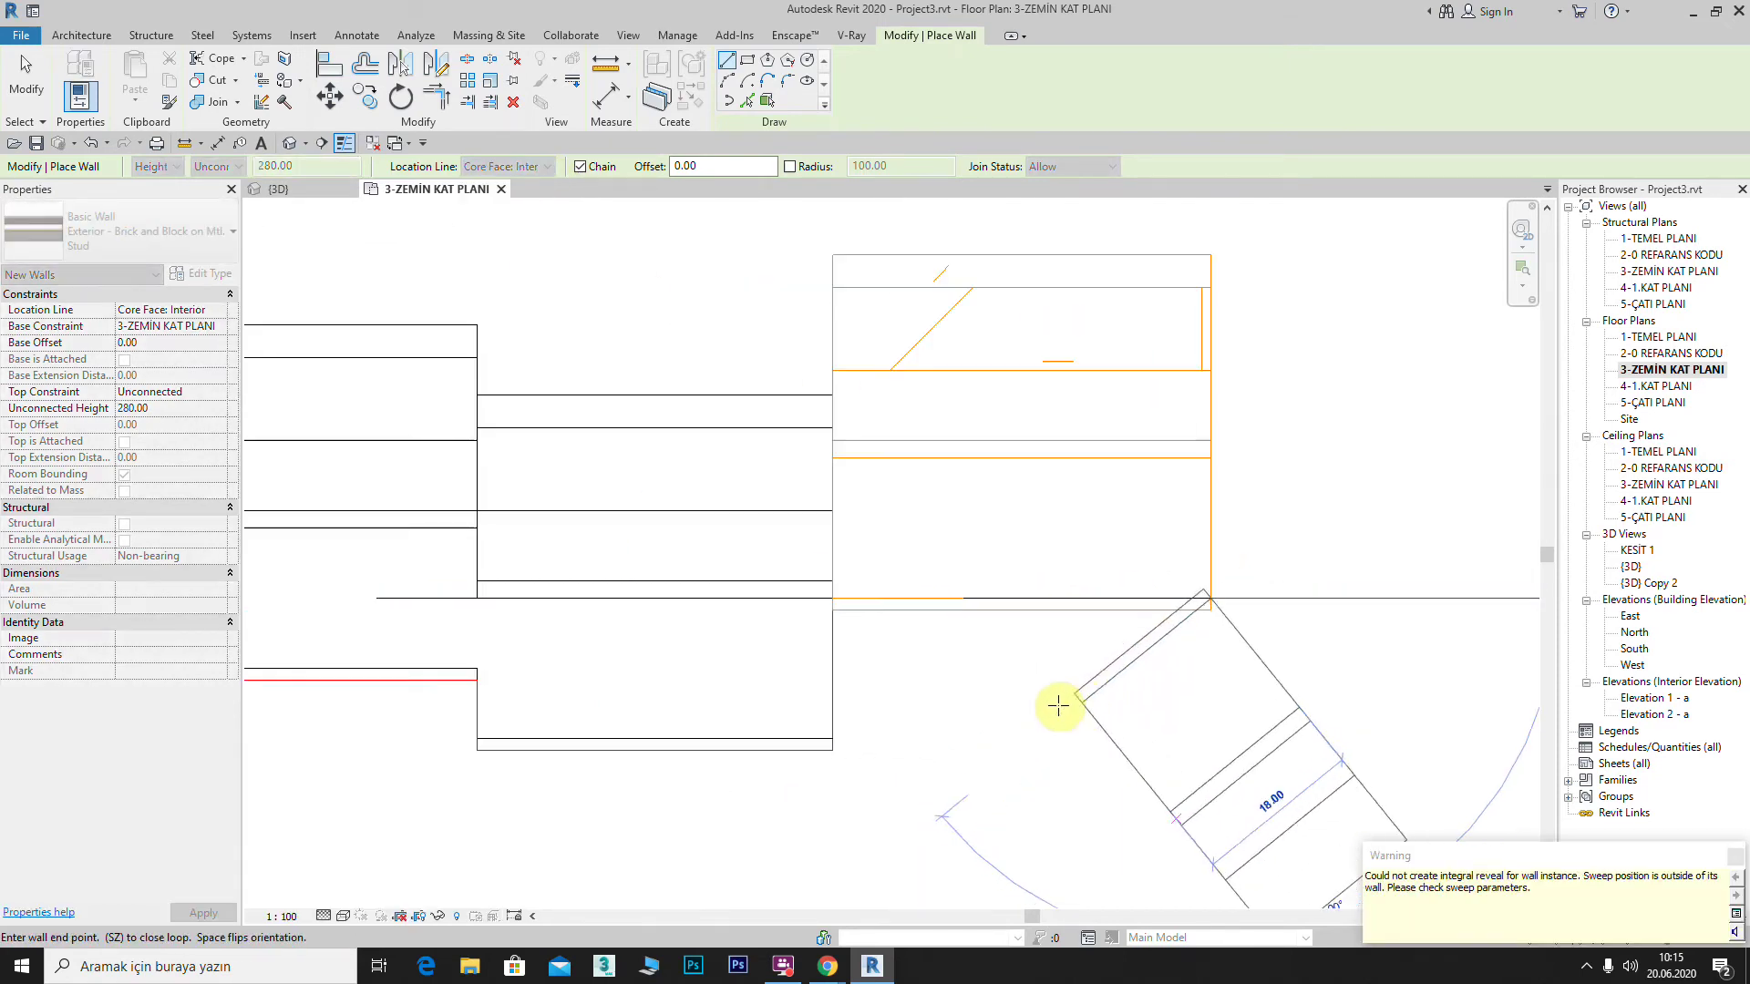
key("Escape")
key("Escape")
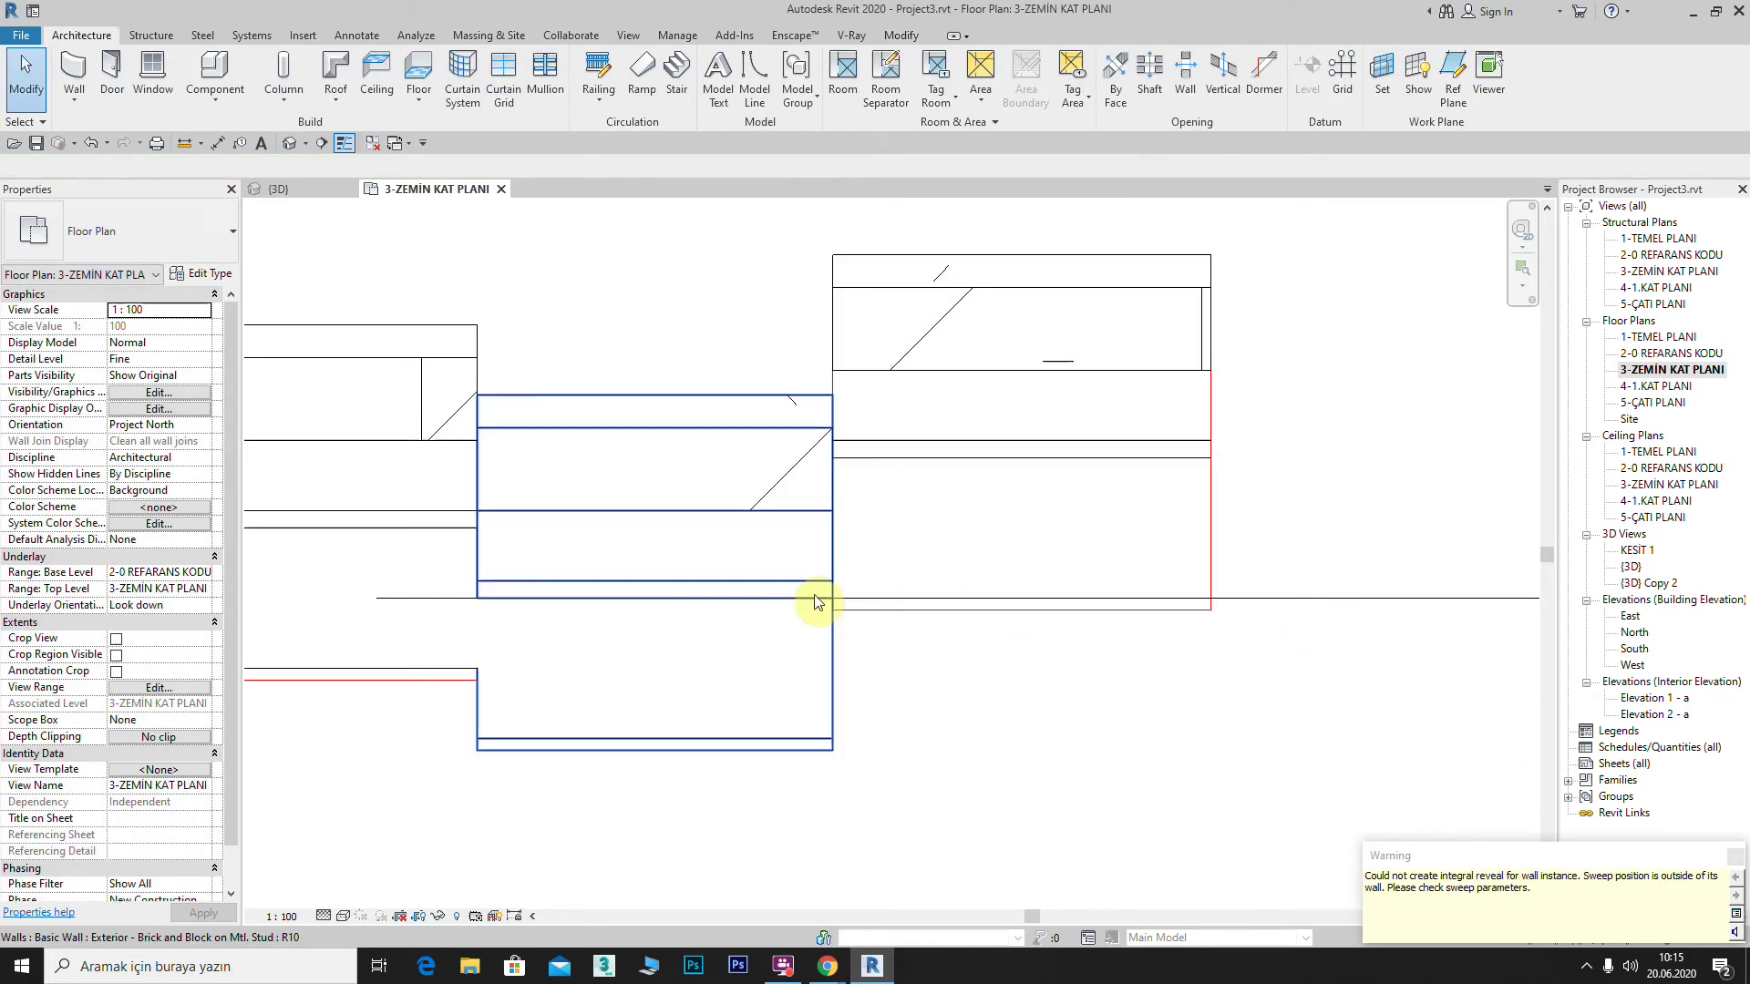
Step: Zoom out and delete the five trial walls with a crossing selection
scroll(972, 462, "down", 3)
key("Escape")
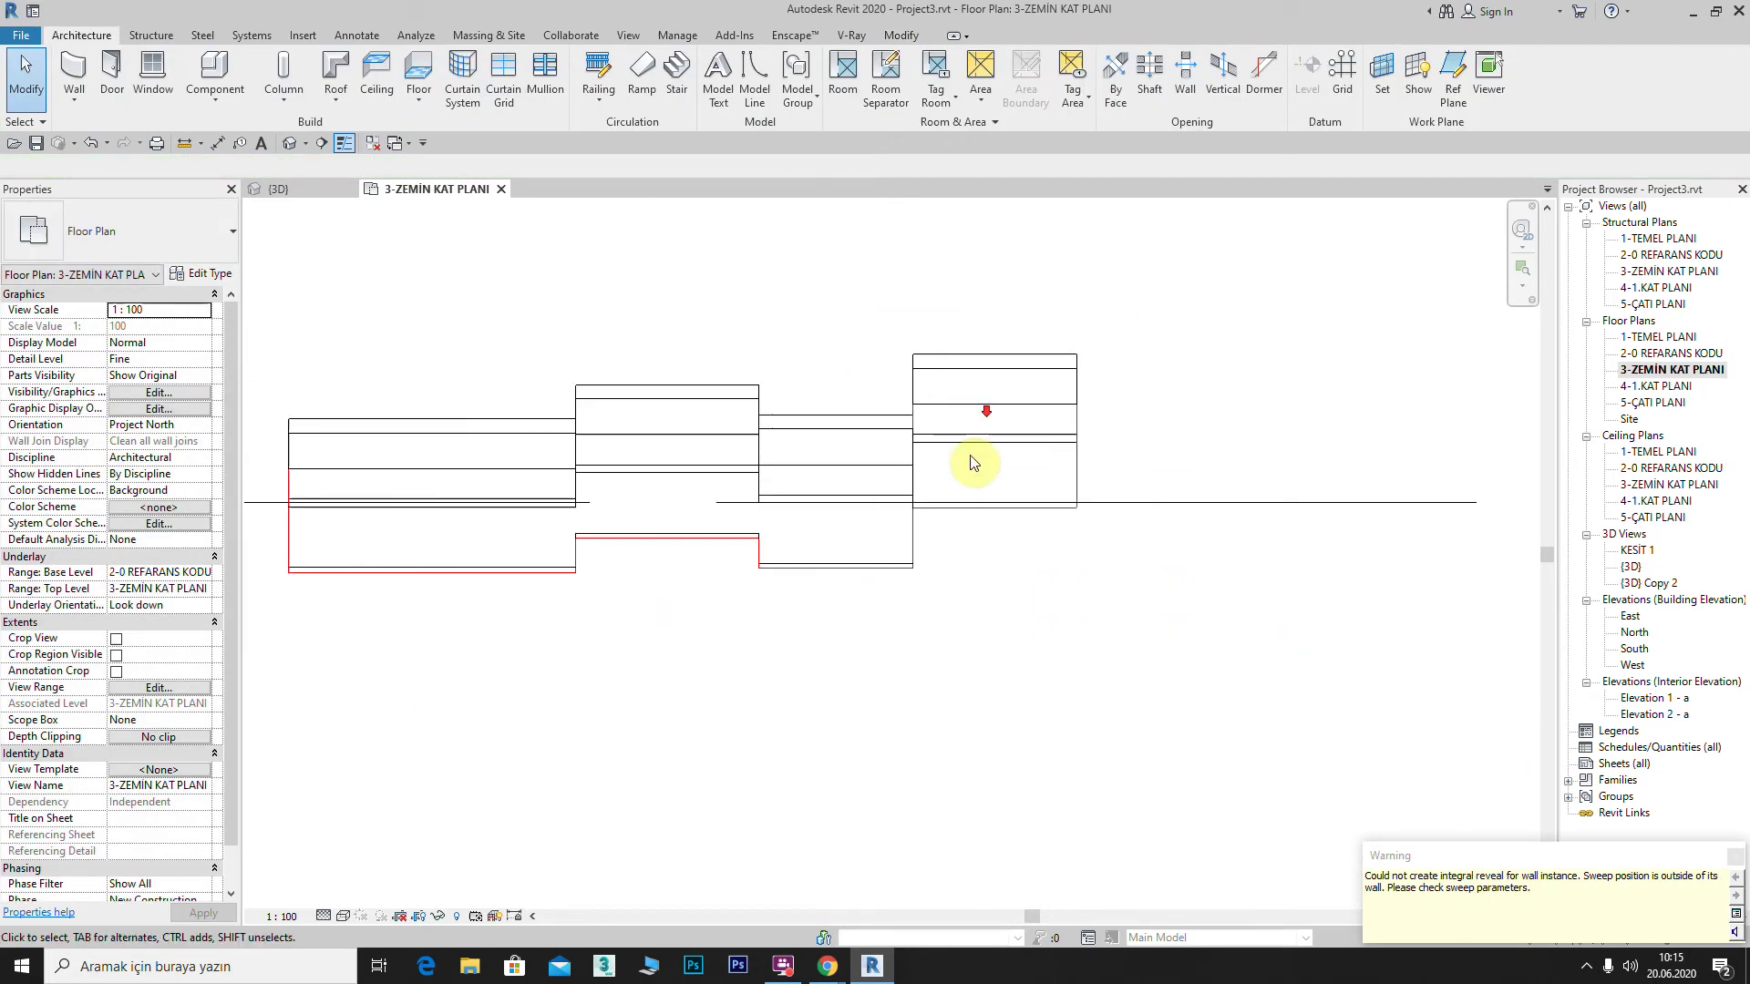
middle_click_drag(975, 463, 1053, 462)
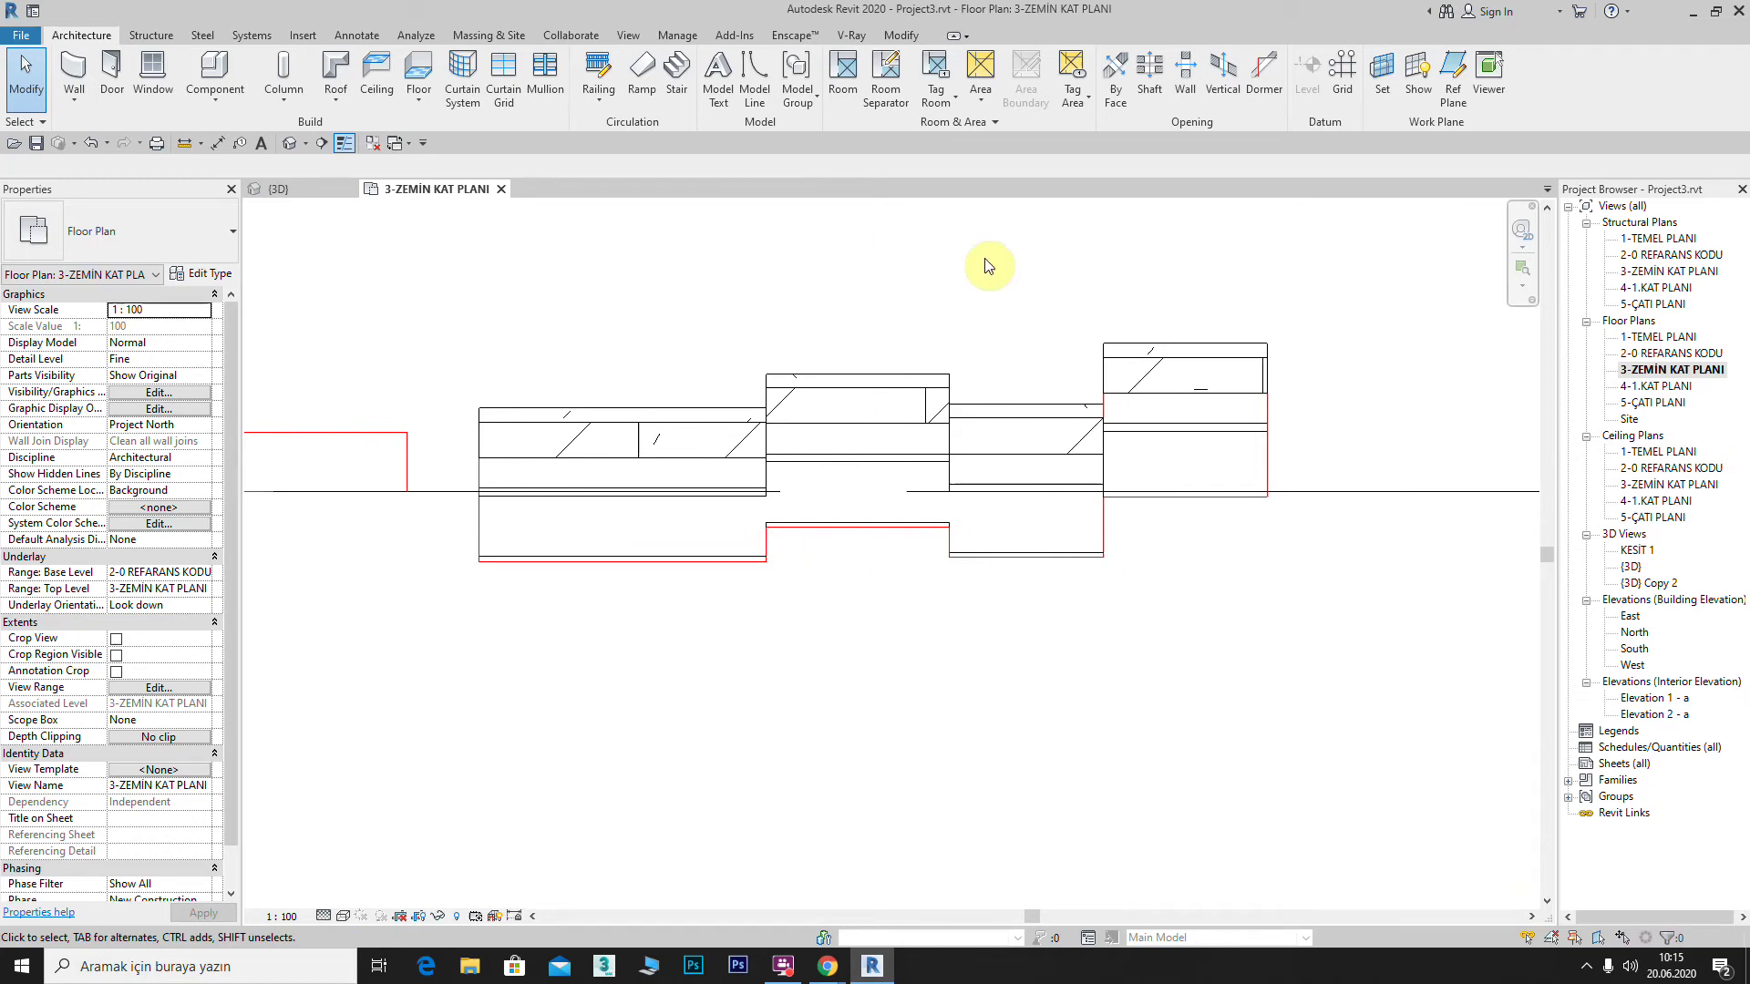
scroll(952, 351, "down", 1)
left_click_drag(1294, 410, 347, 427)
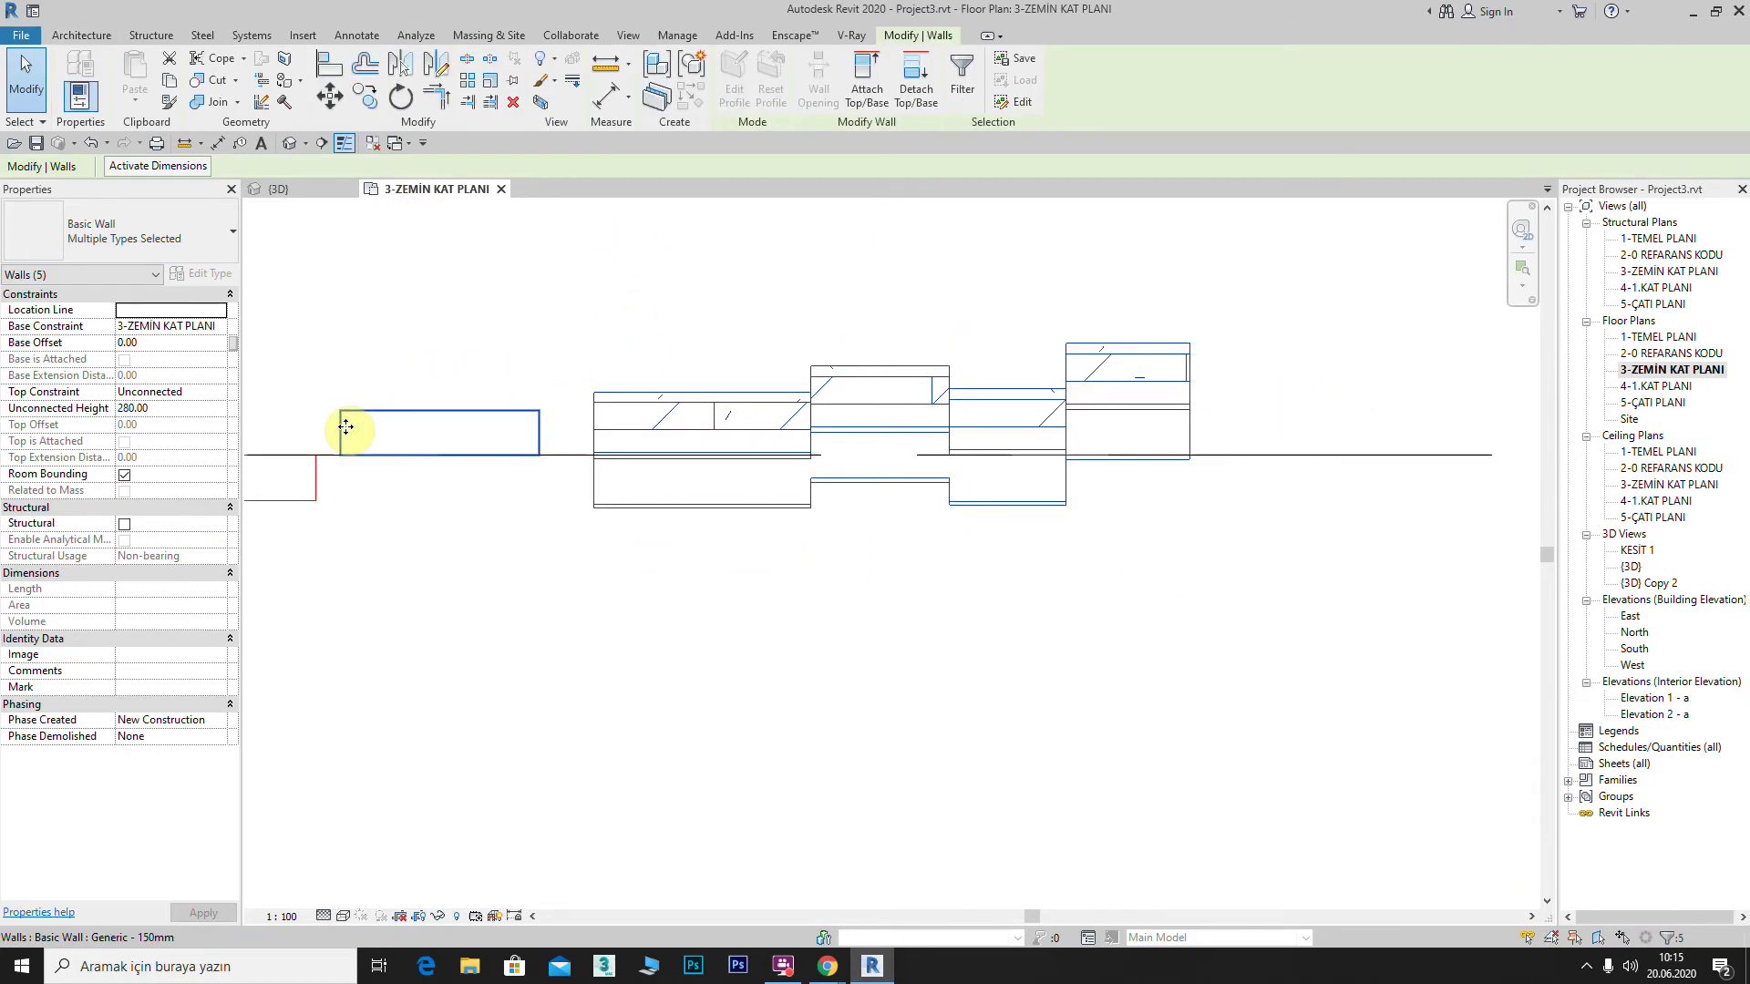
key("Delete")
Step: Delete the remaining two trial walls and pan back to the columns
left_click_drag(832, 497, 392, 452)
key("Delete")
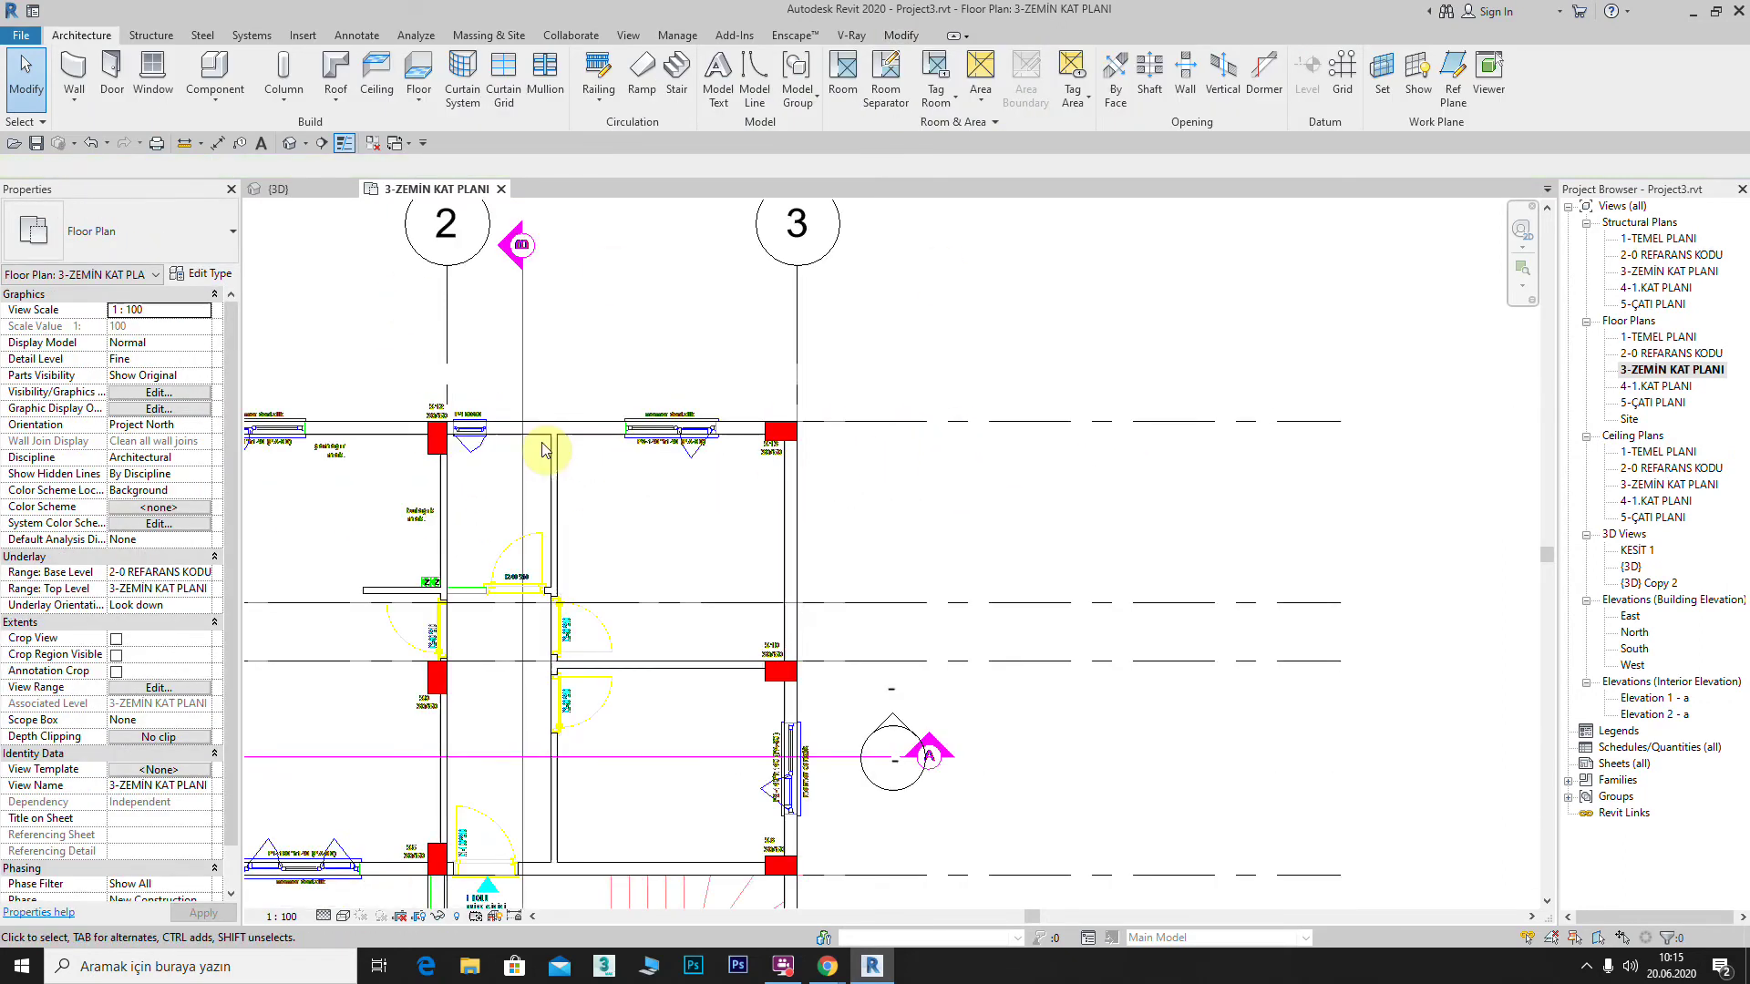
mouse_move(893, 447)
middle_mouse_down()
mouse_move(907, 482)
mouse_move(793, 371)
middle_mouse_up()
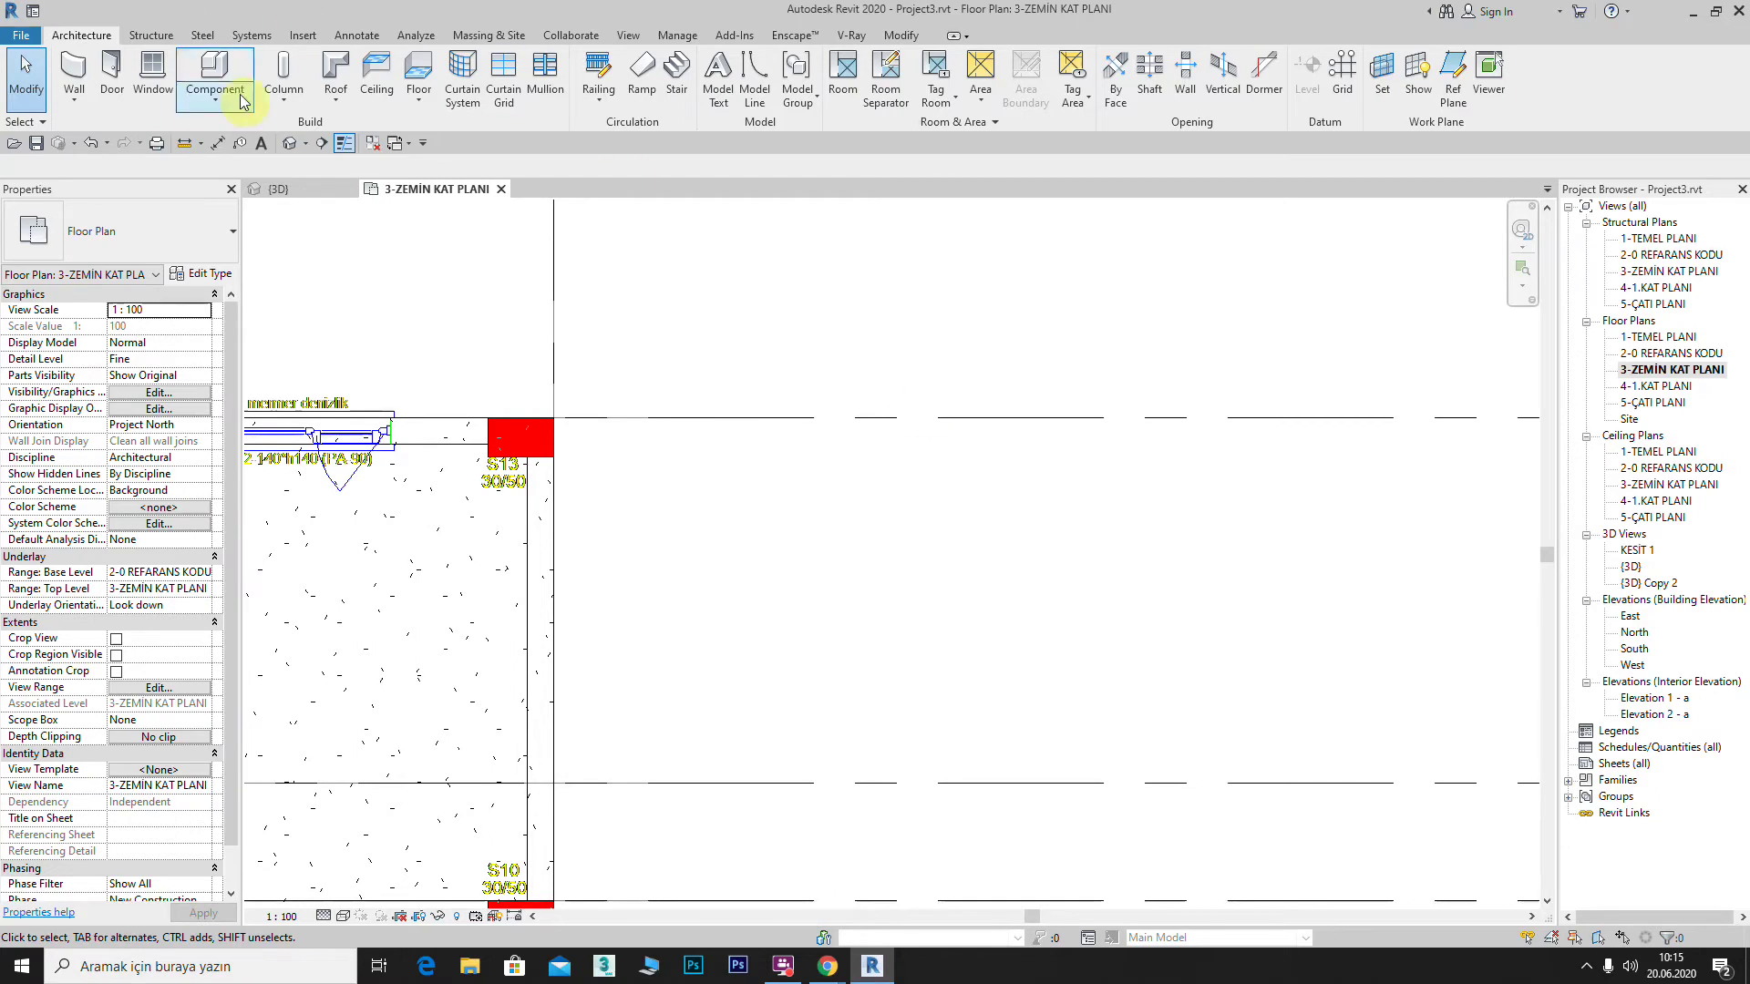
Step: Draw a chained, stepped run of brick-and-block walls with location line Core Face: Interior
left_click(75, 66)
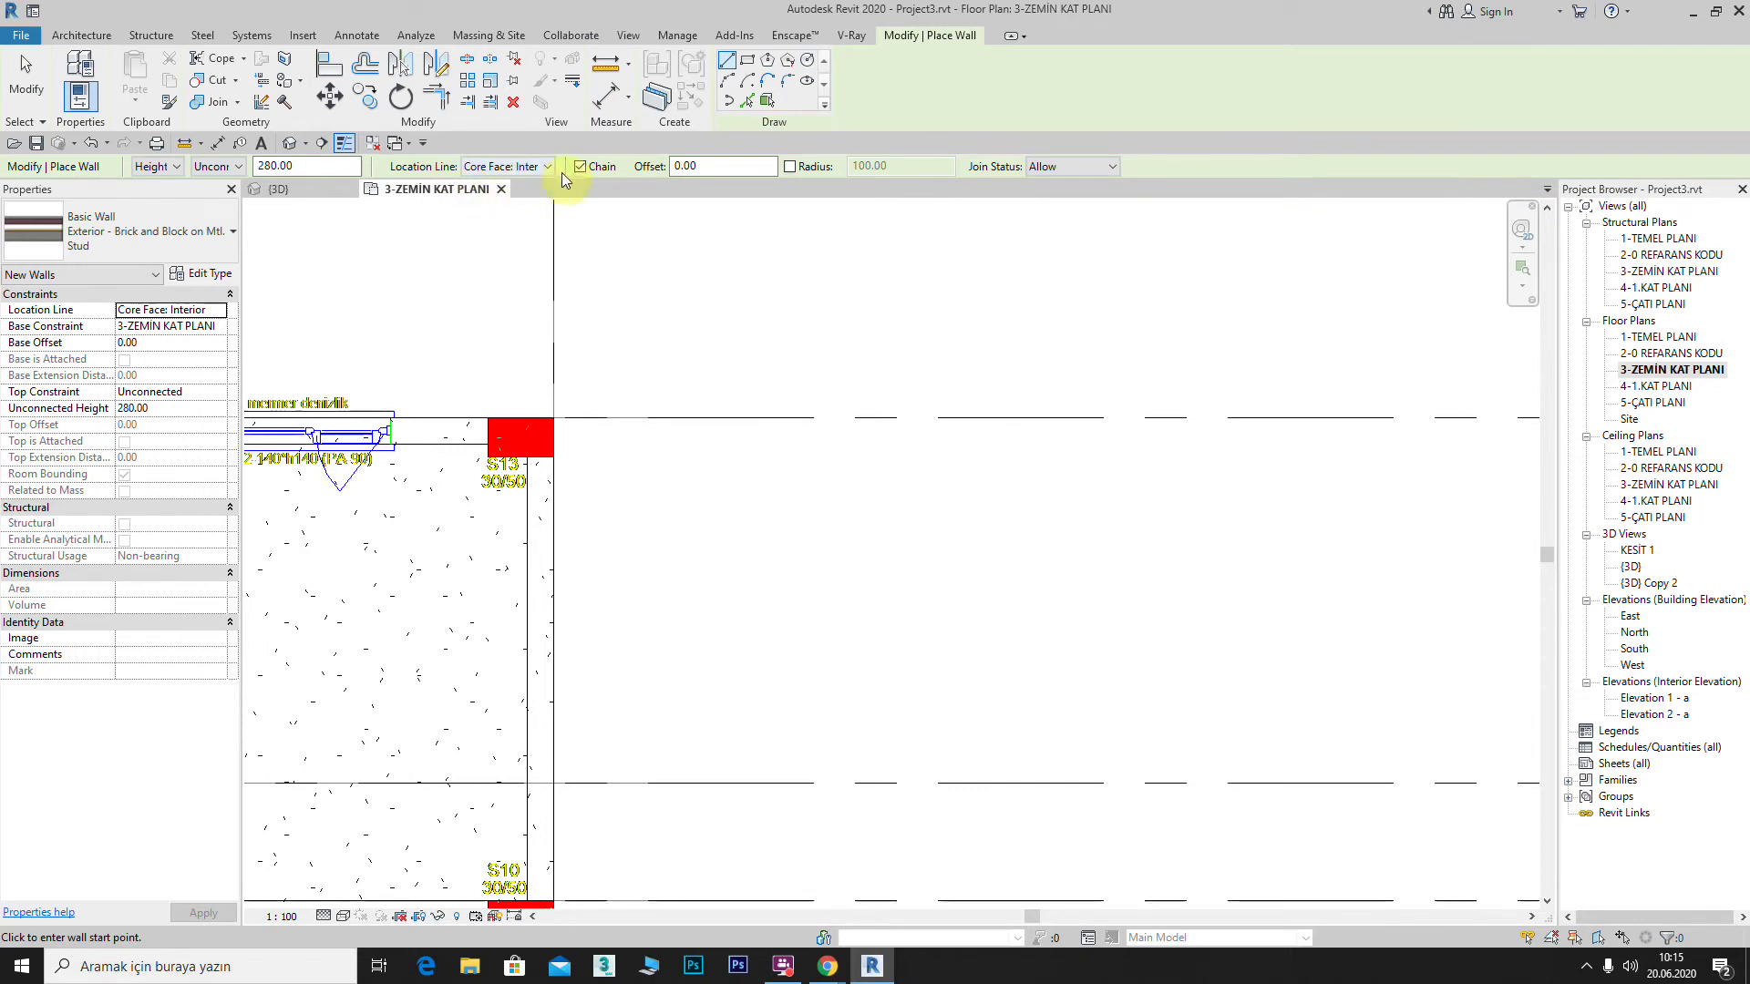
left_click(550, 166)
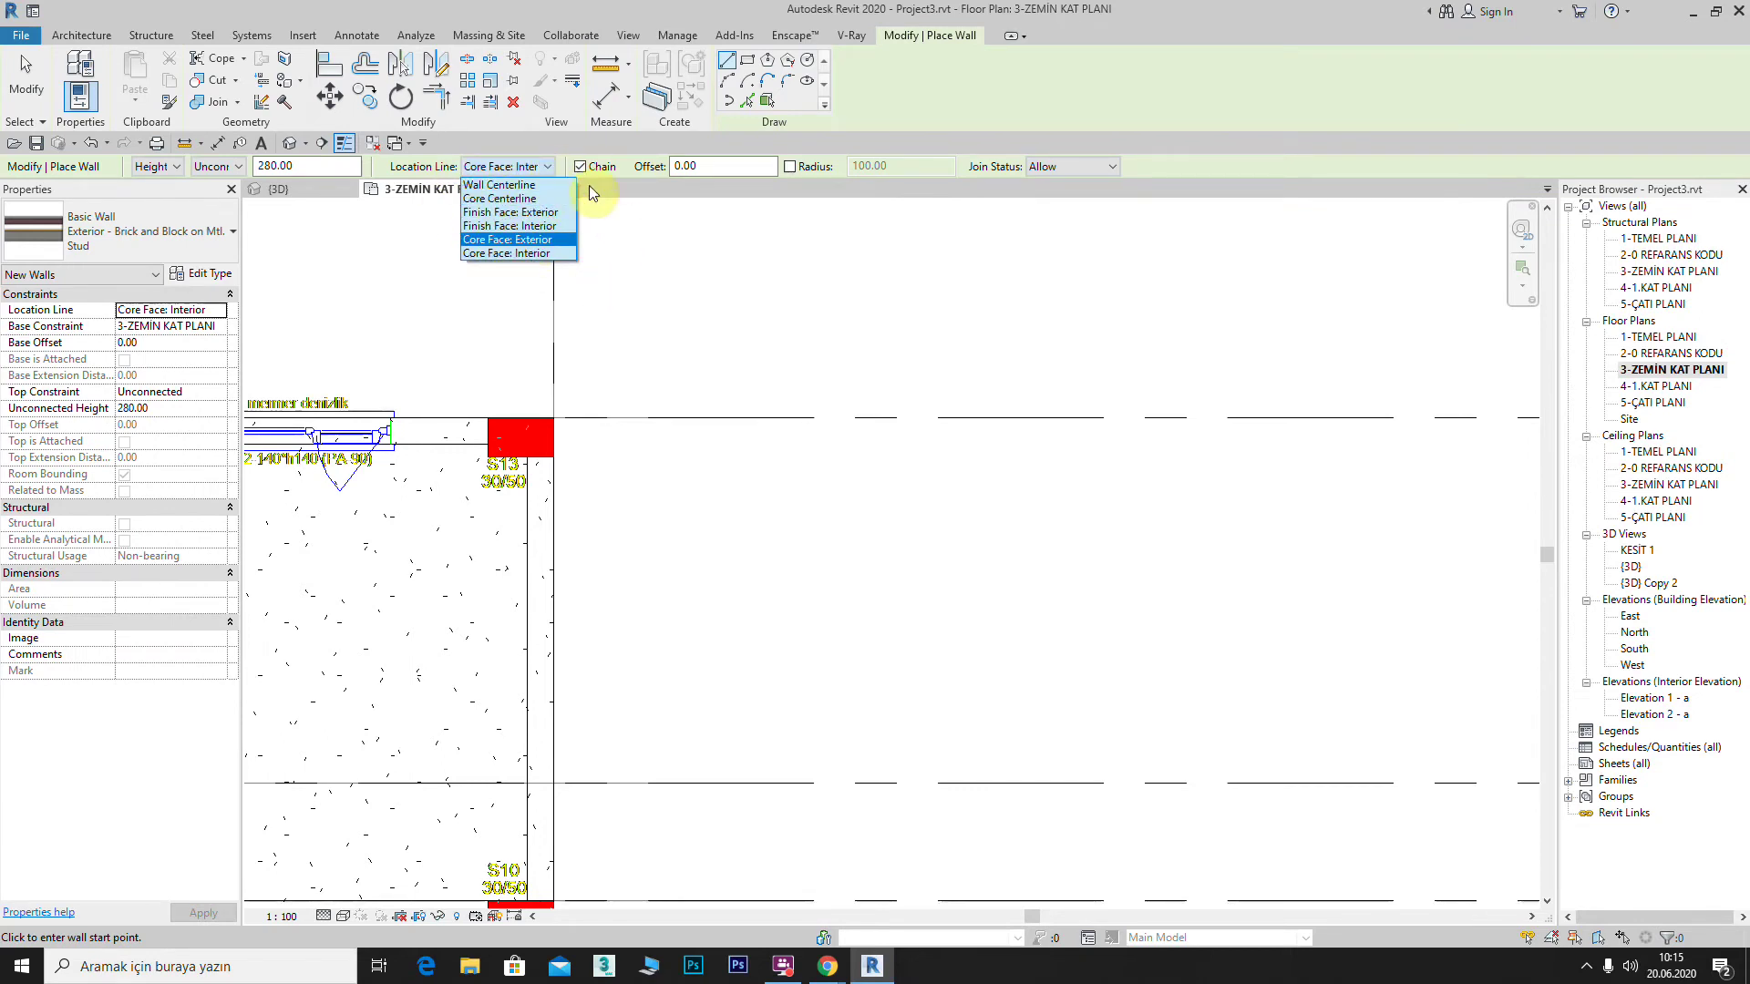
left_click(733, 86)
left_click(701, 274)
left_click(962, 274)
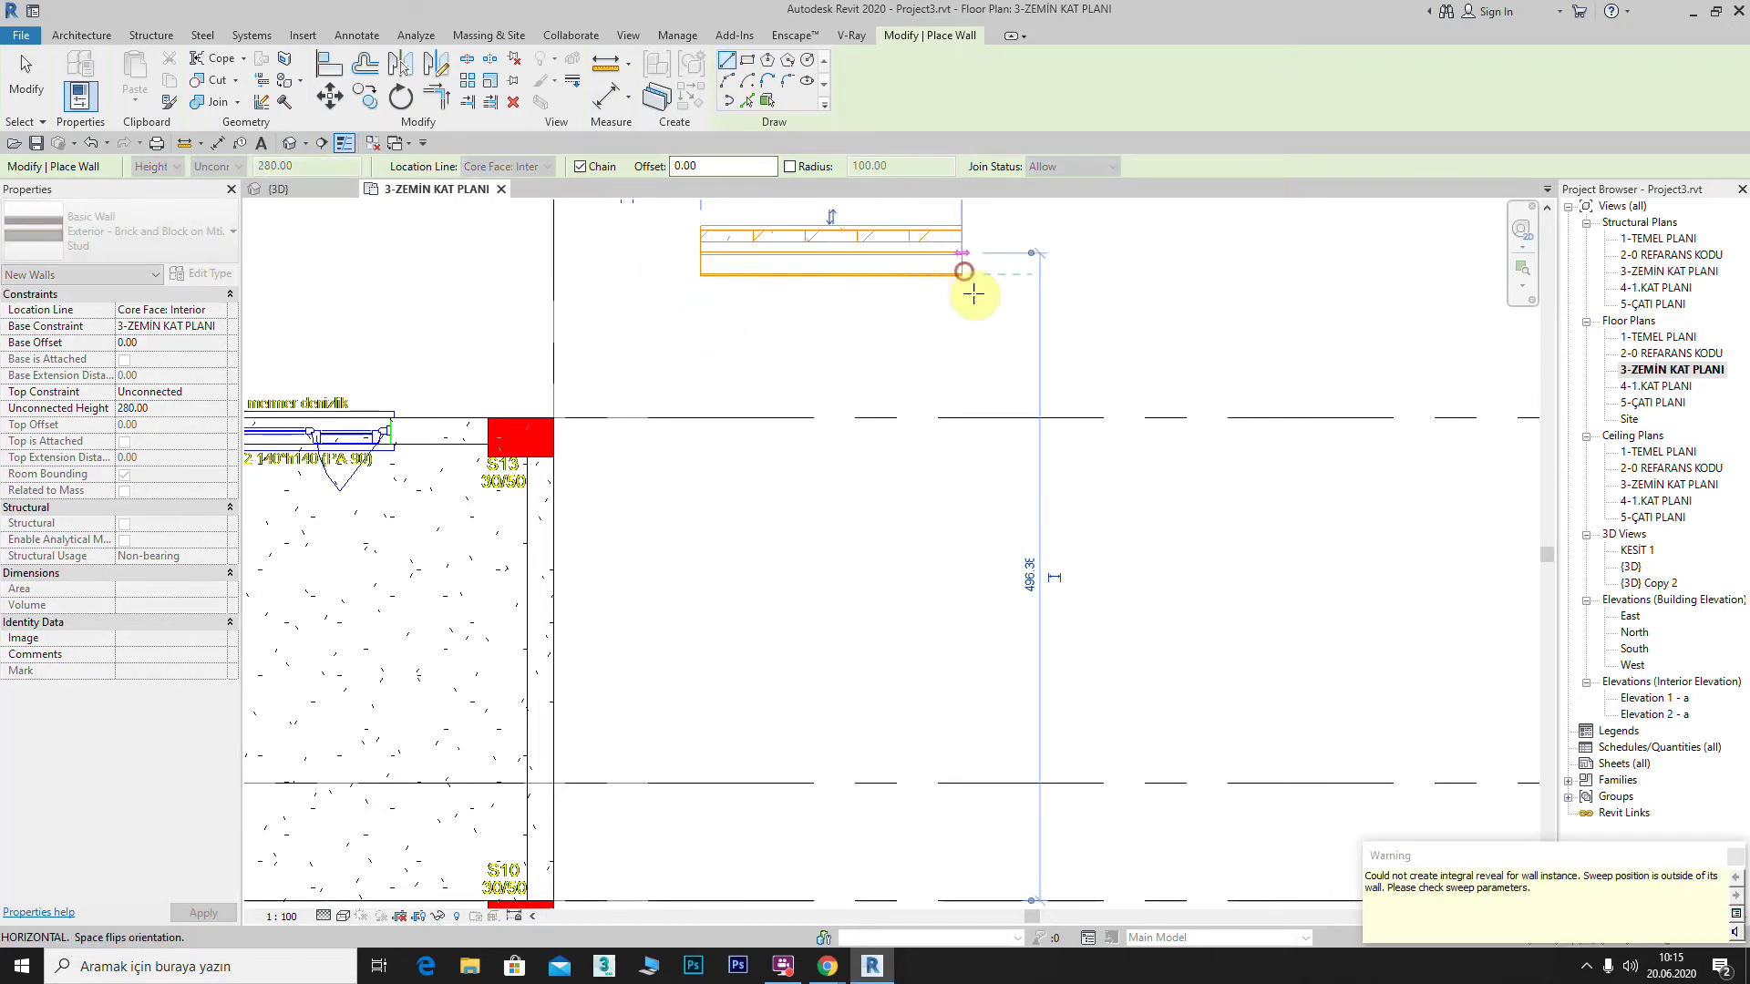
left_click(1082, 435)
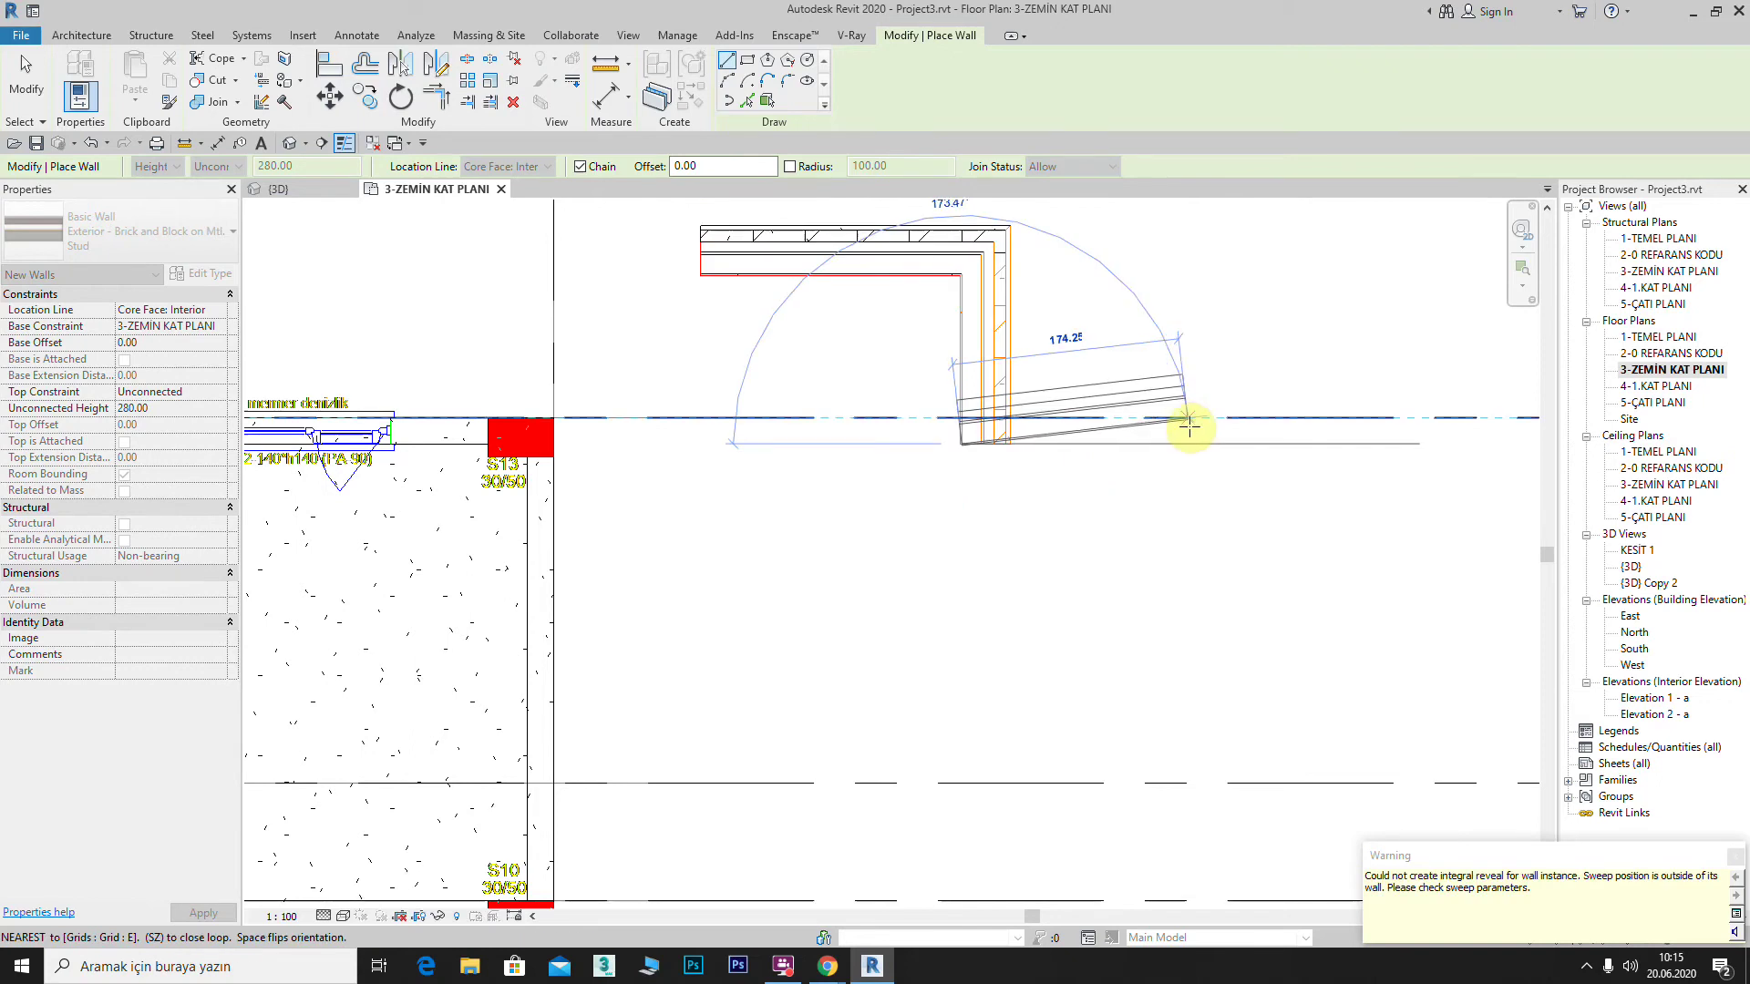
left_click(1221, 443)
mouse_move(987, 333)
middle_mouse_down()
mouse_move(867, 335)
mouse_move(867, 391)
middle_mouse_up()
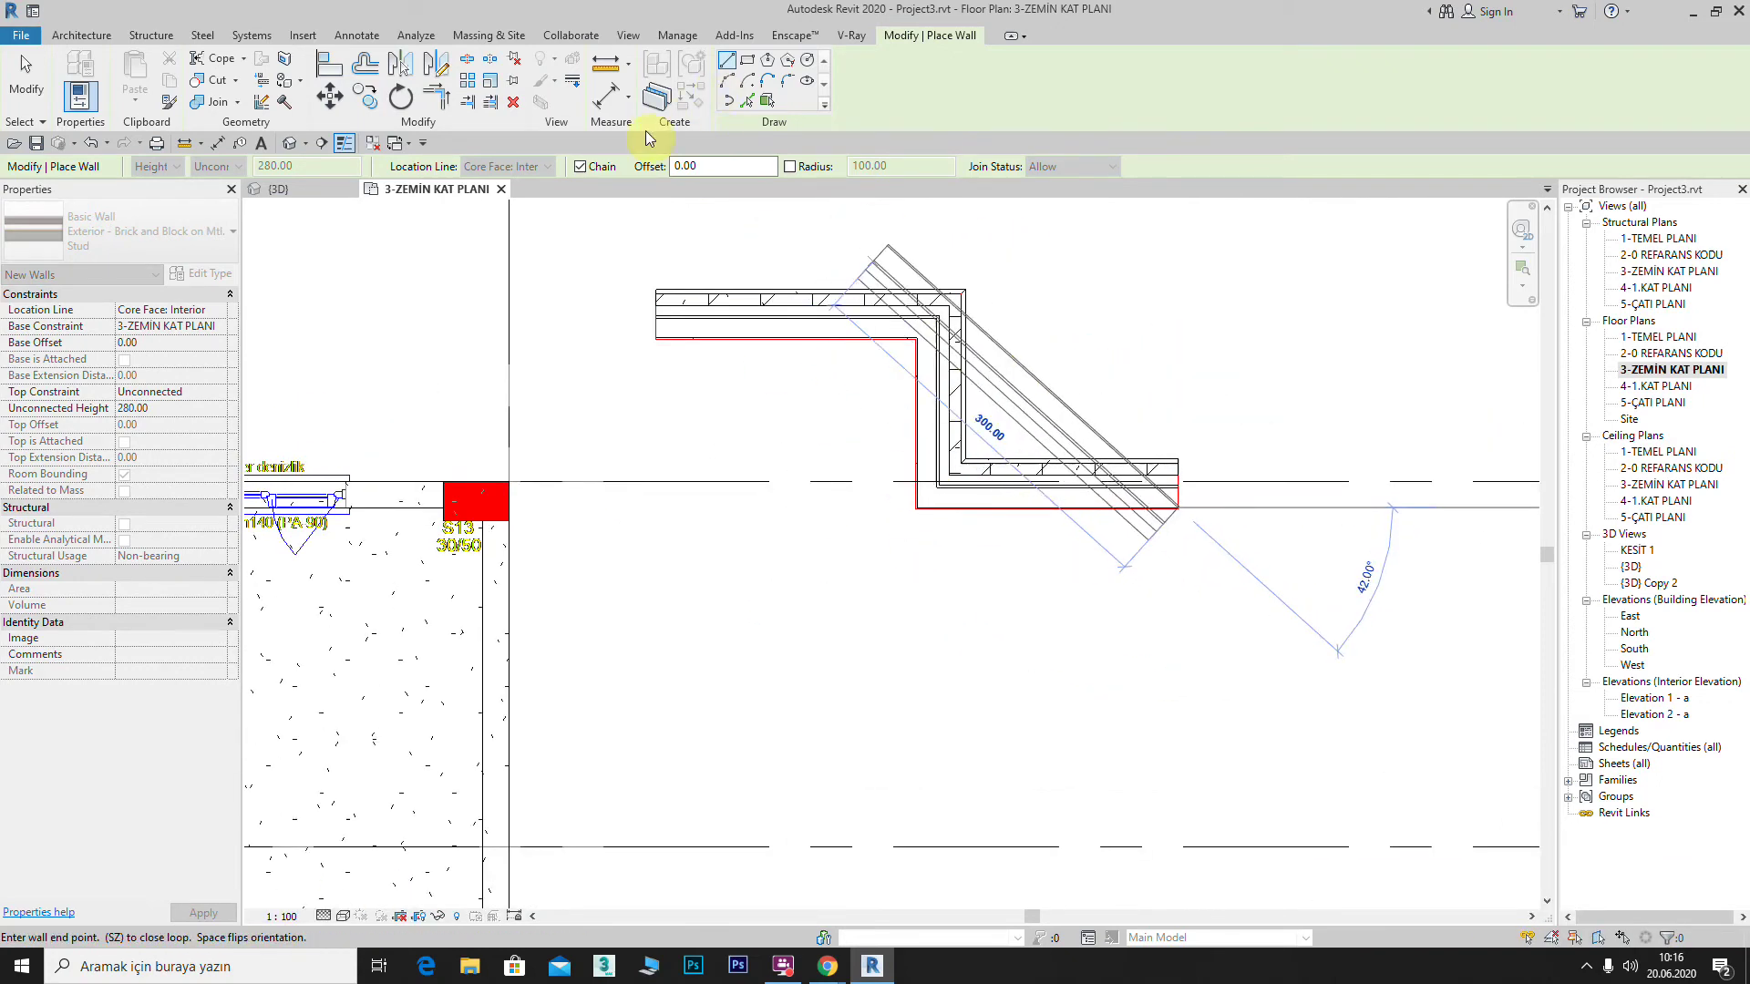
Step: With Chain off, finish the lower wall and draw a separate 310-long wall beneath
left_click(581, 166)
middle_click_drag(1027, 269, 747, 289)
left_click(1326, 528)
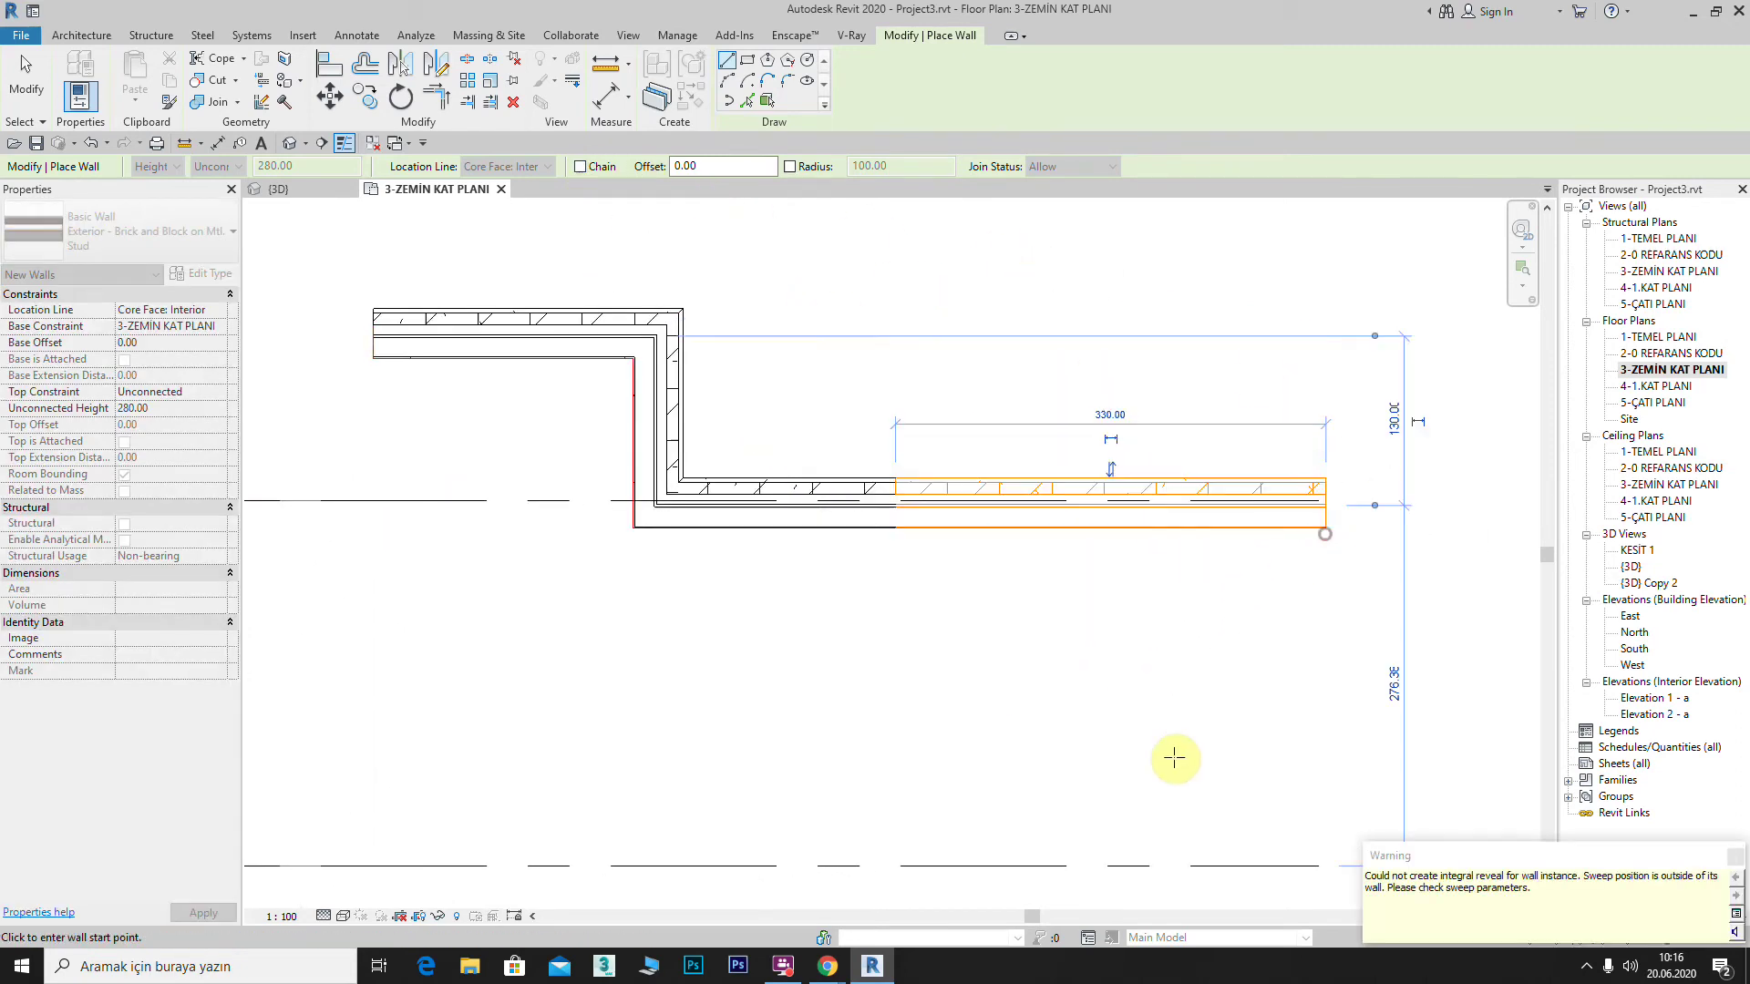
left_click(944, 653)
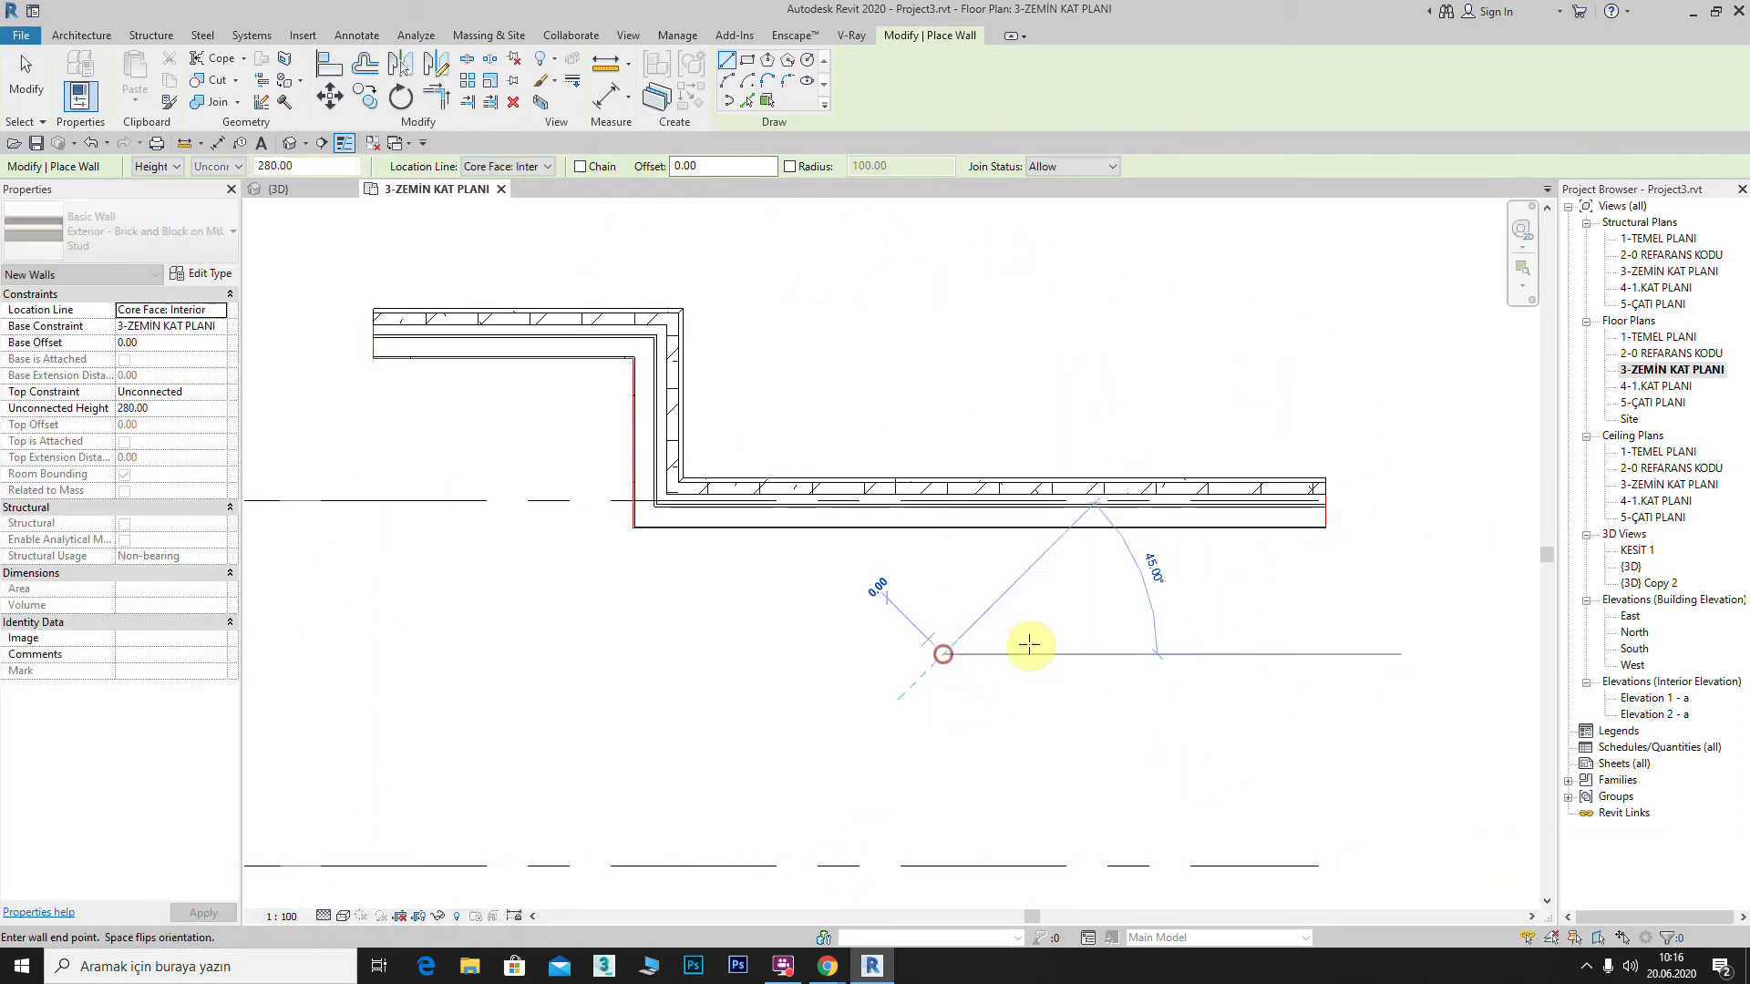
left_click(1340, 656)
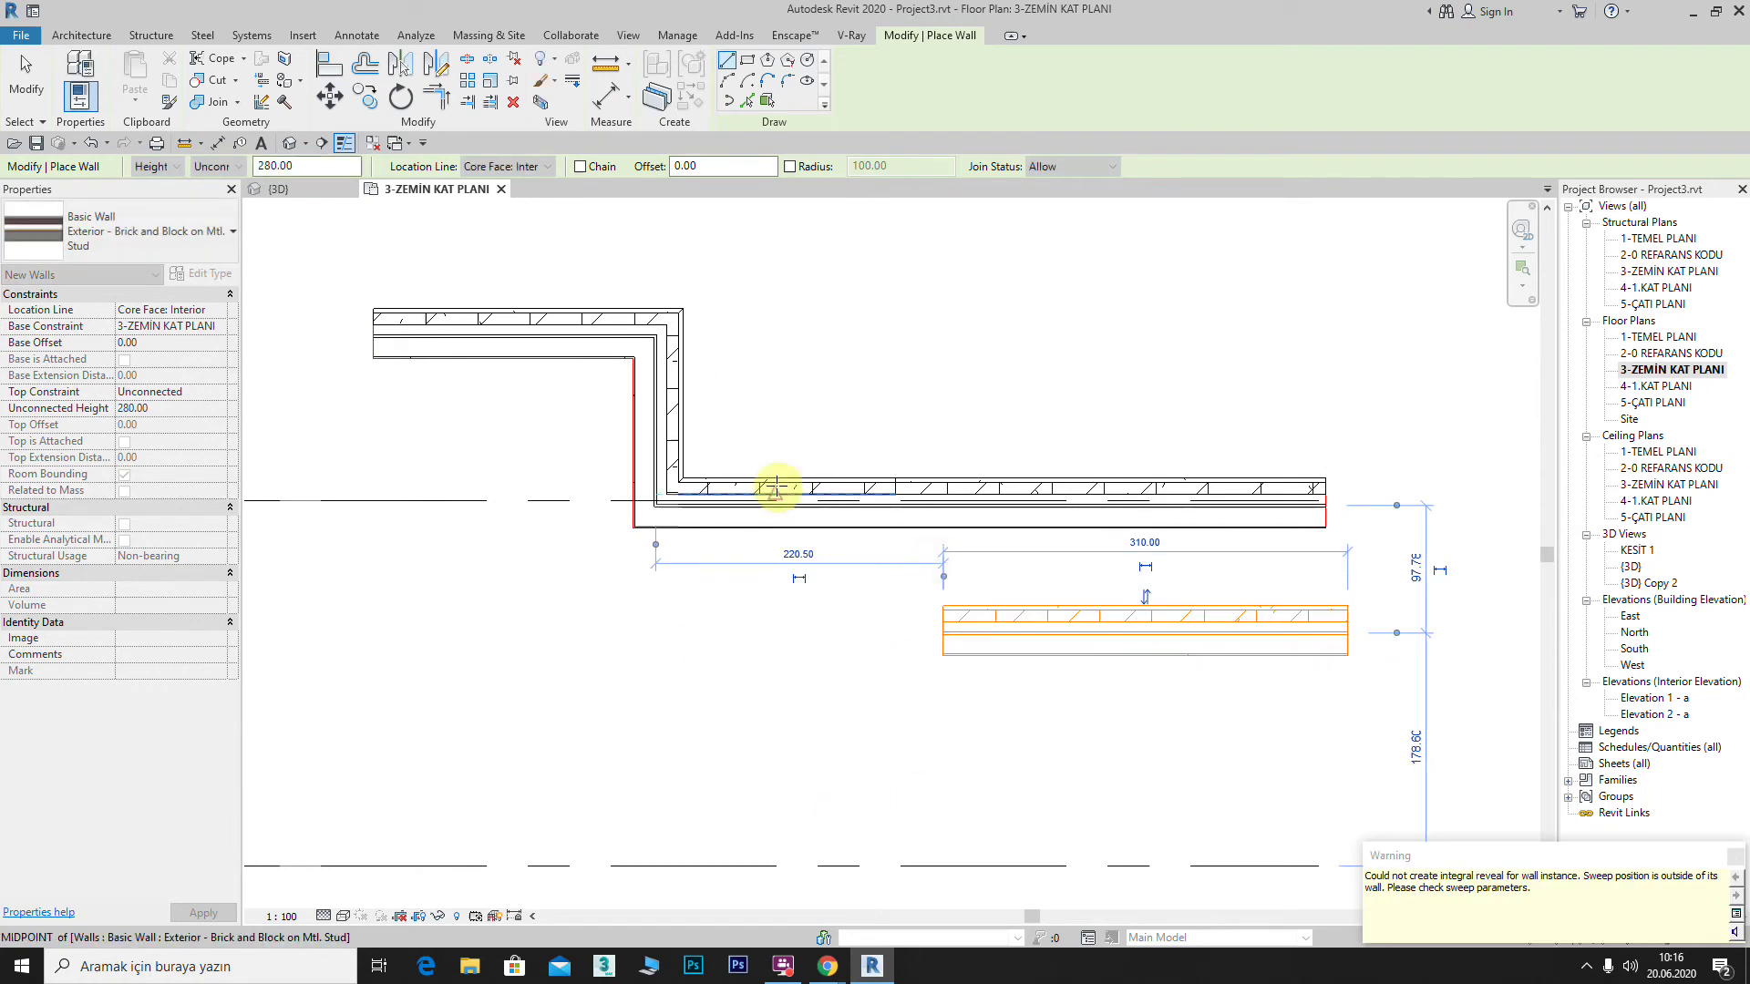
middle_click_drag(712, 259, 734, 271)
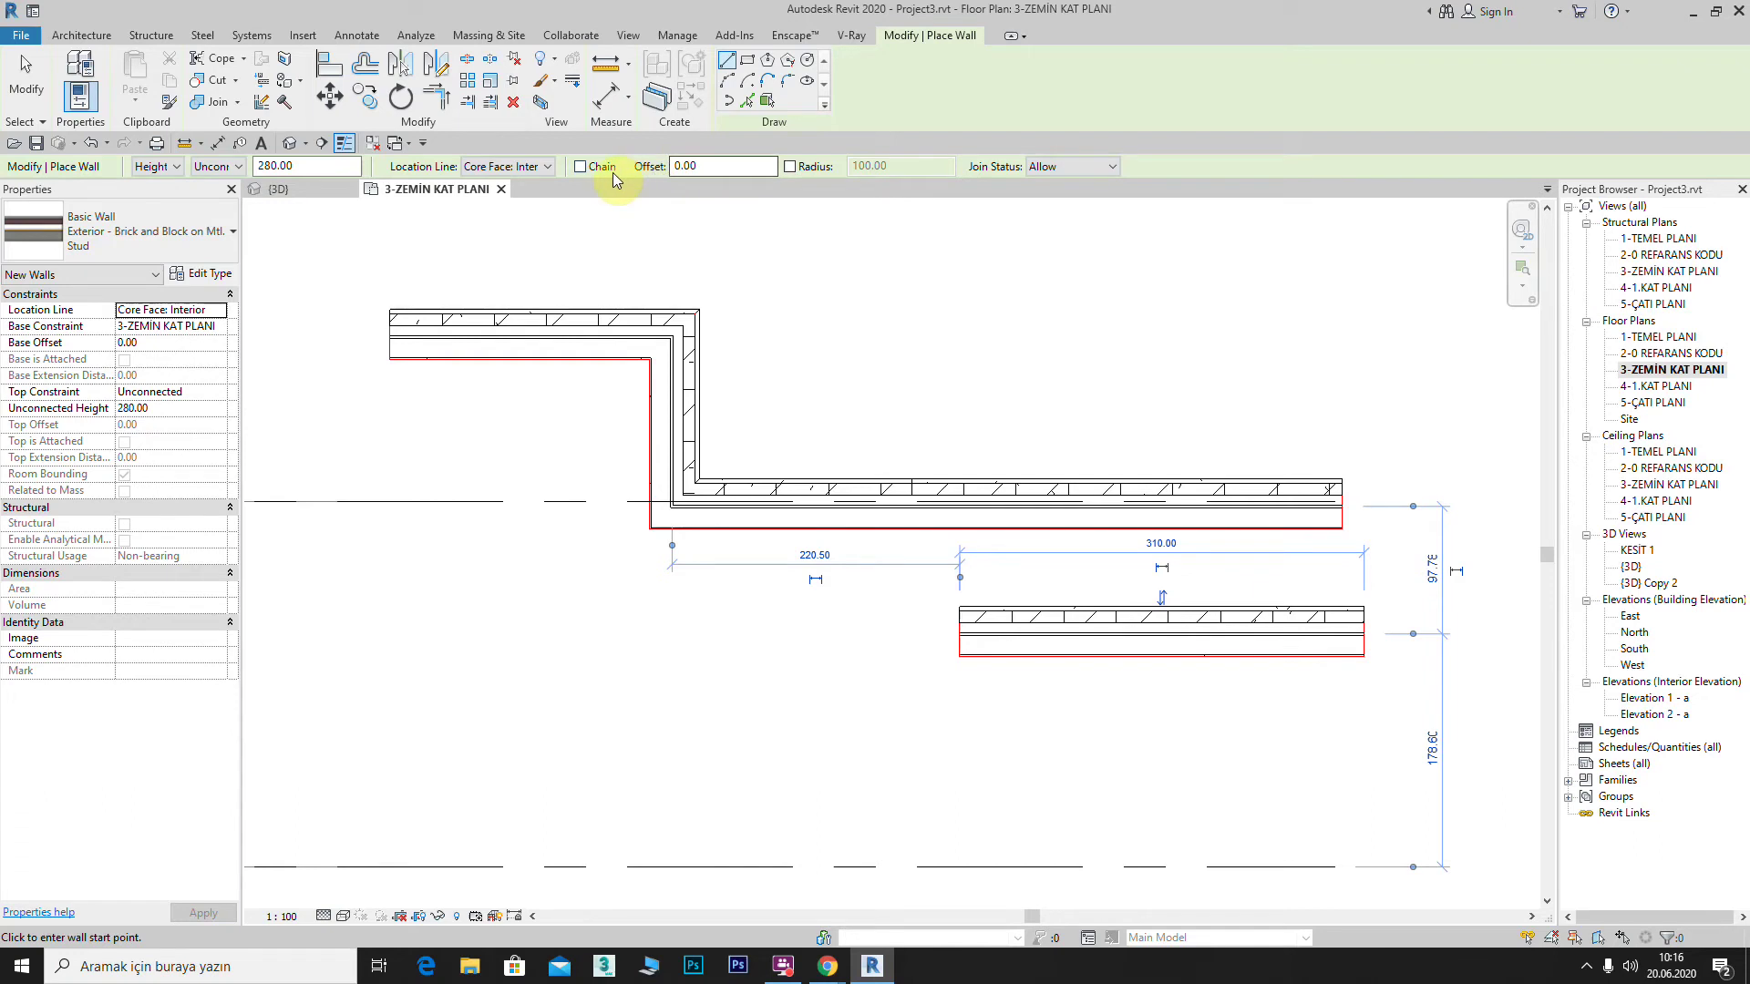
Step: Draw a 520-long brick-and-block wall offset 200 from its line, flipped to the other side
type("200")
middle_click_drag(1000, 250, 753, 534)
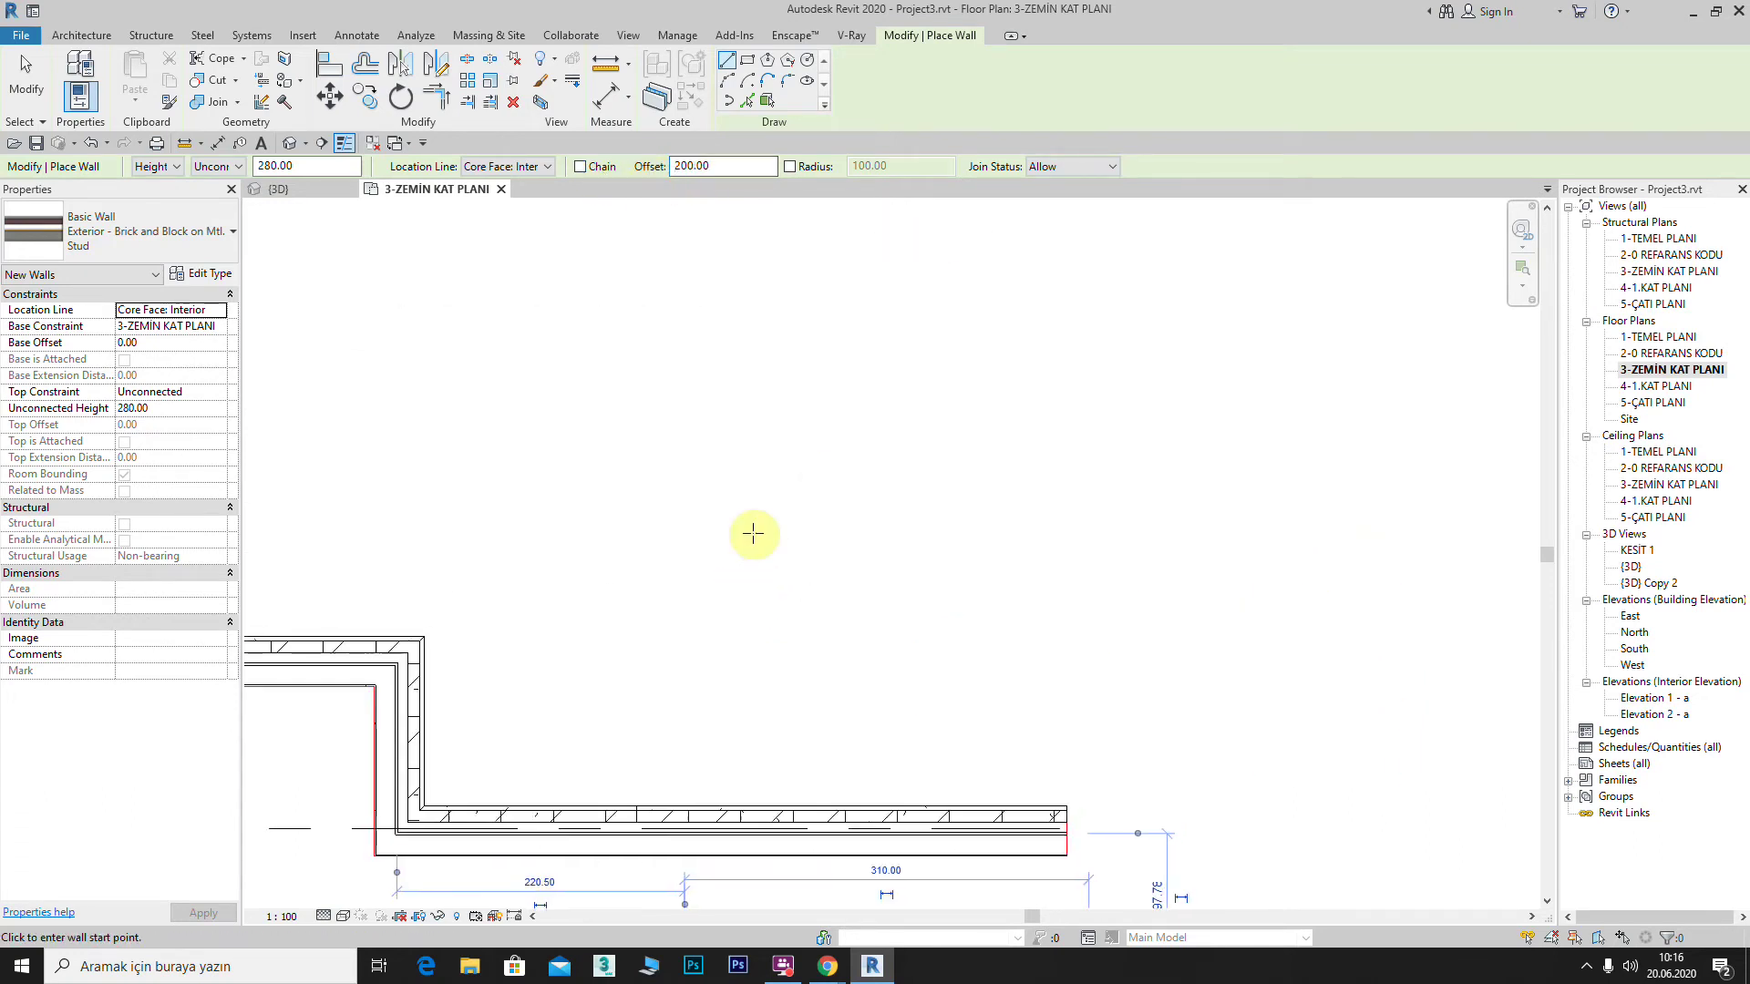
left_click(743, 403)
scroll(994, 406, "down", 2)
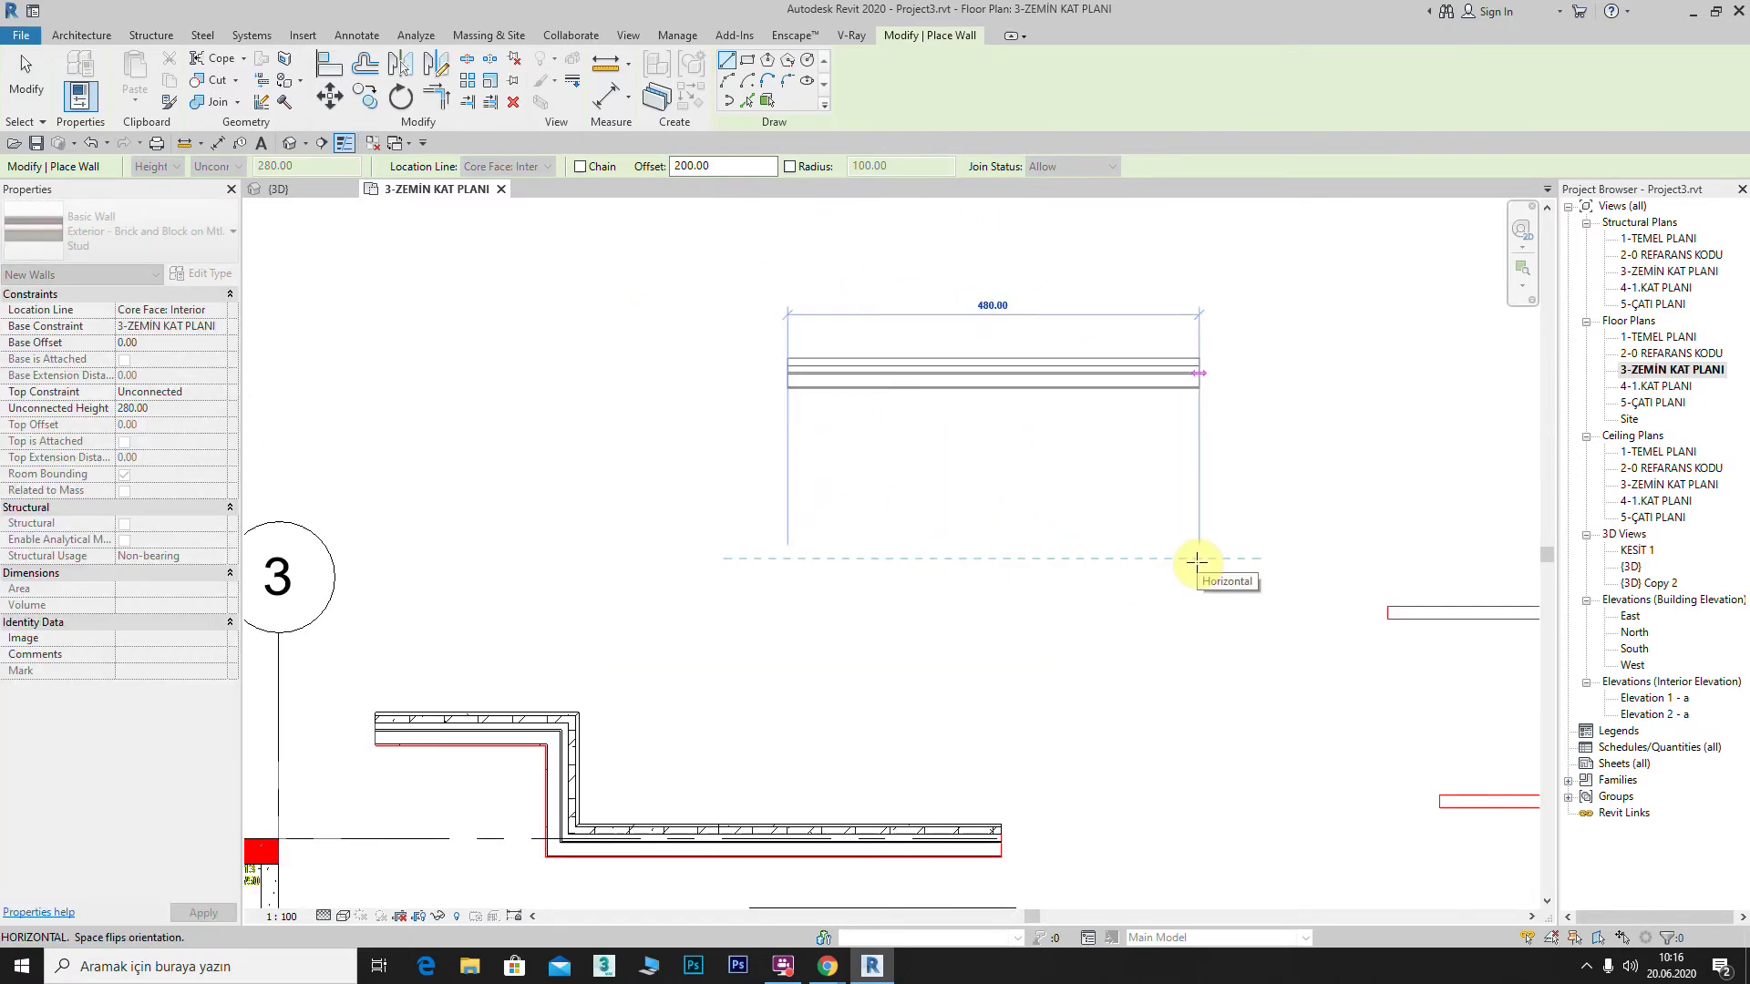
key("space")
key("space")
key("space")
key("space")
key("space")
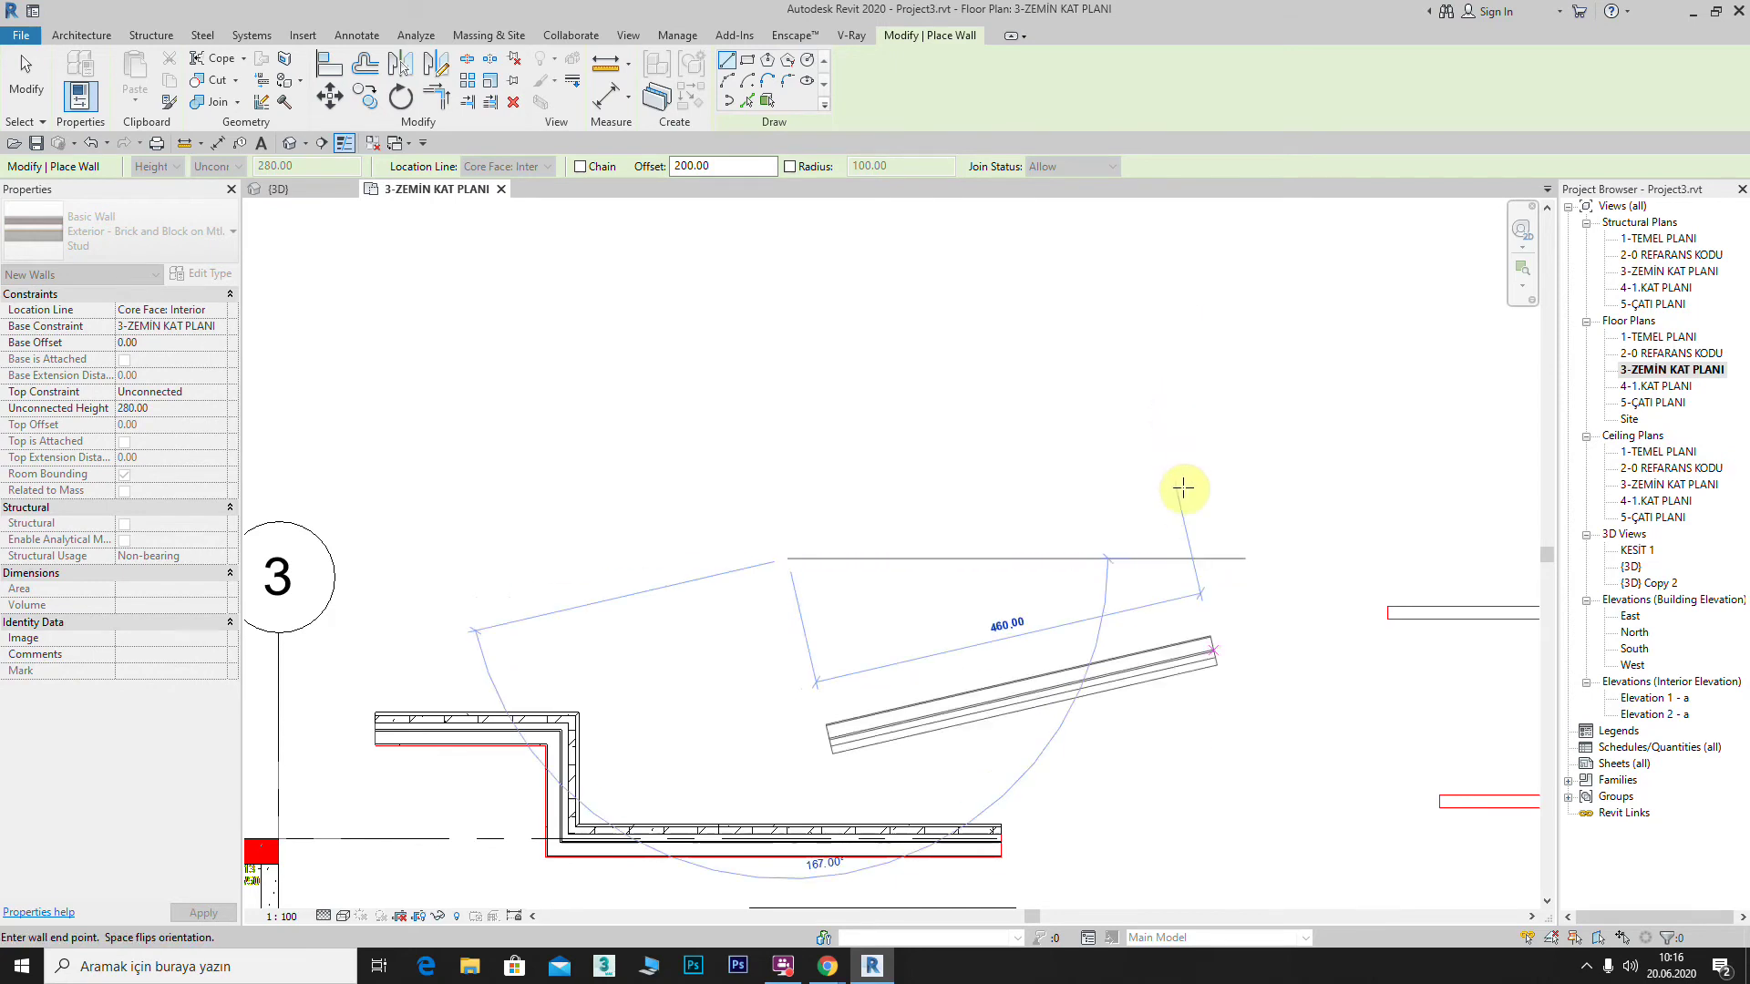
left_click(1230, 557)
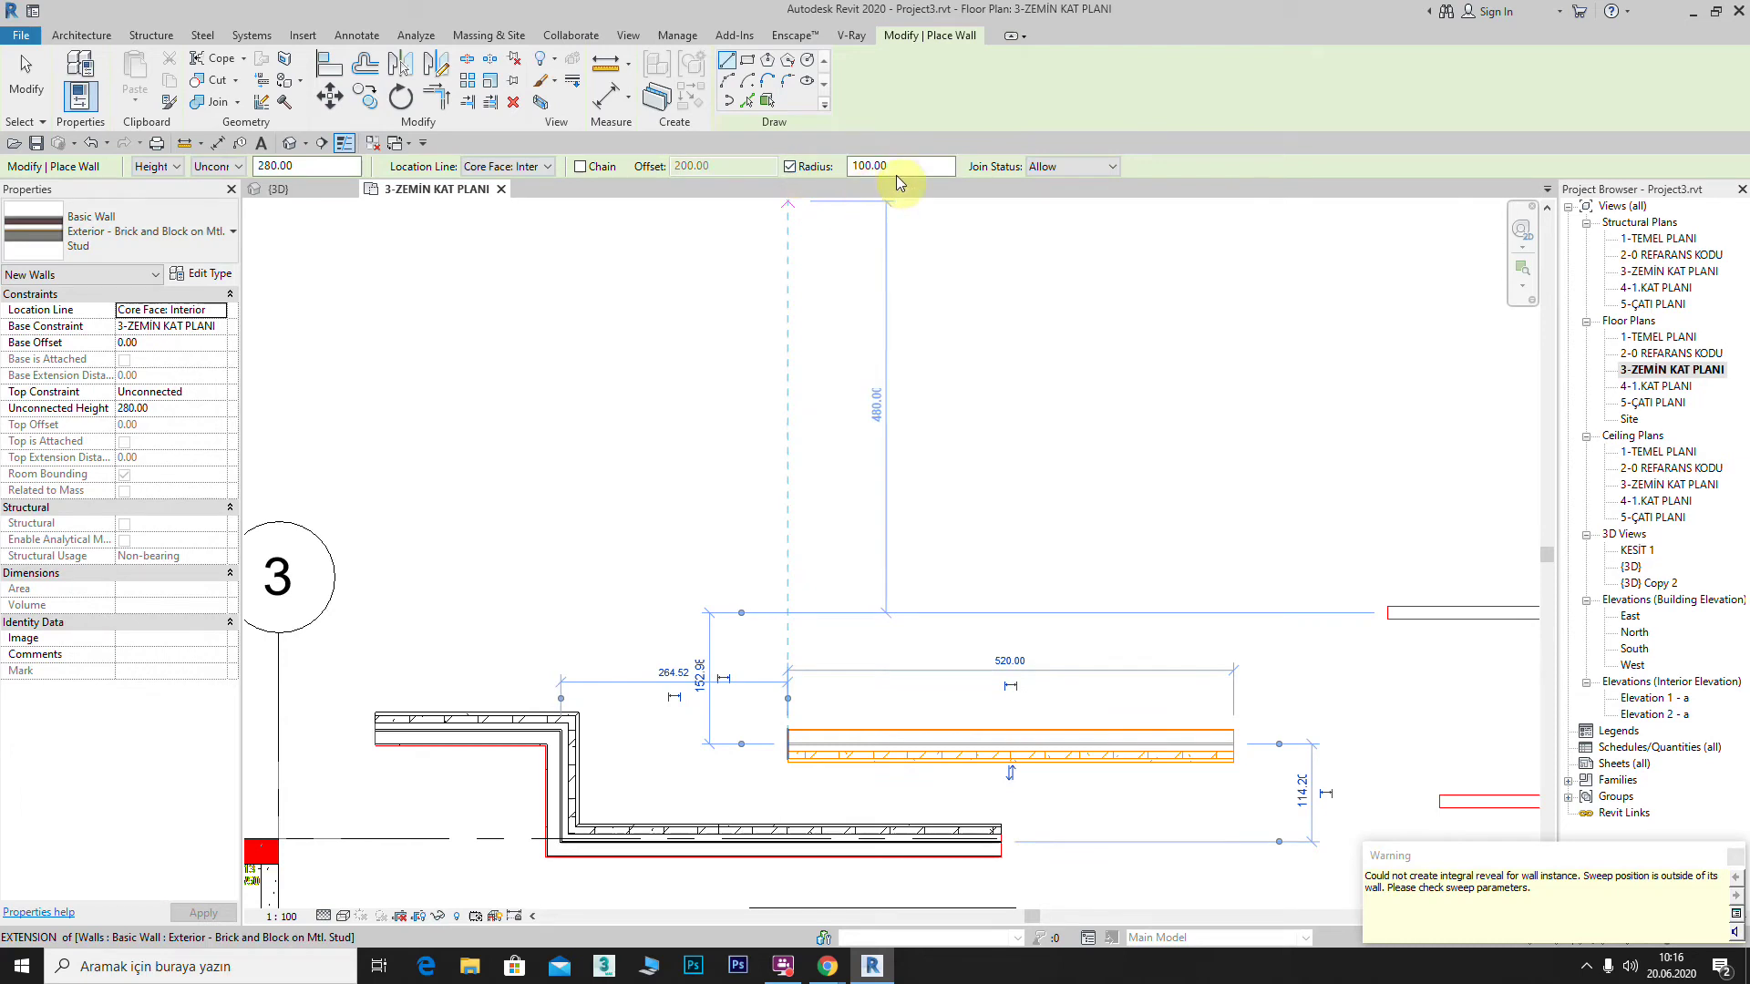
Step: Draw a 720-long top wall, a vertical wall and a diagonal wall with 100-radius corners
left_click(682, 321)
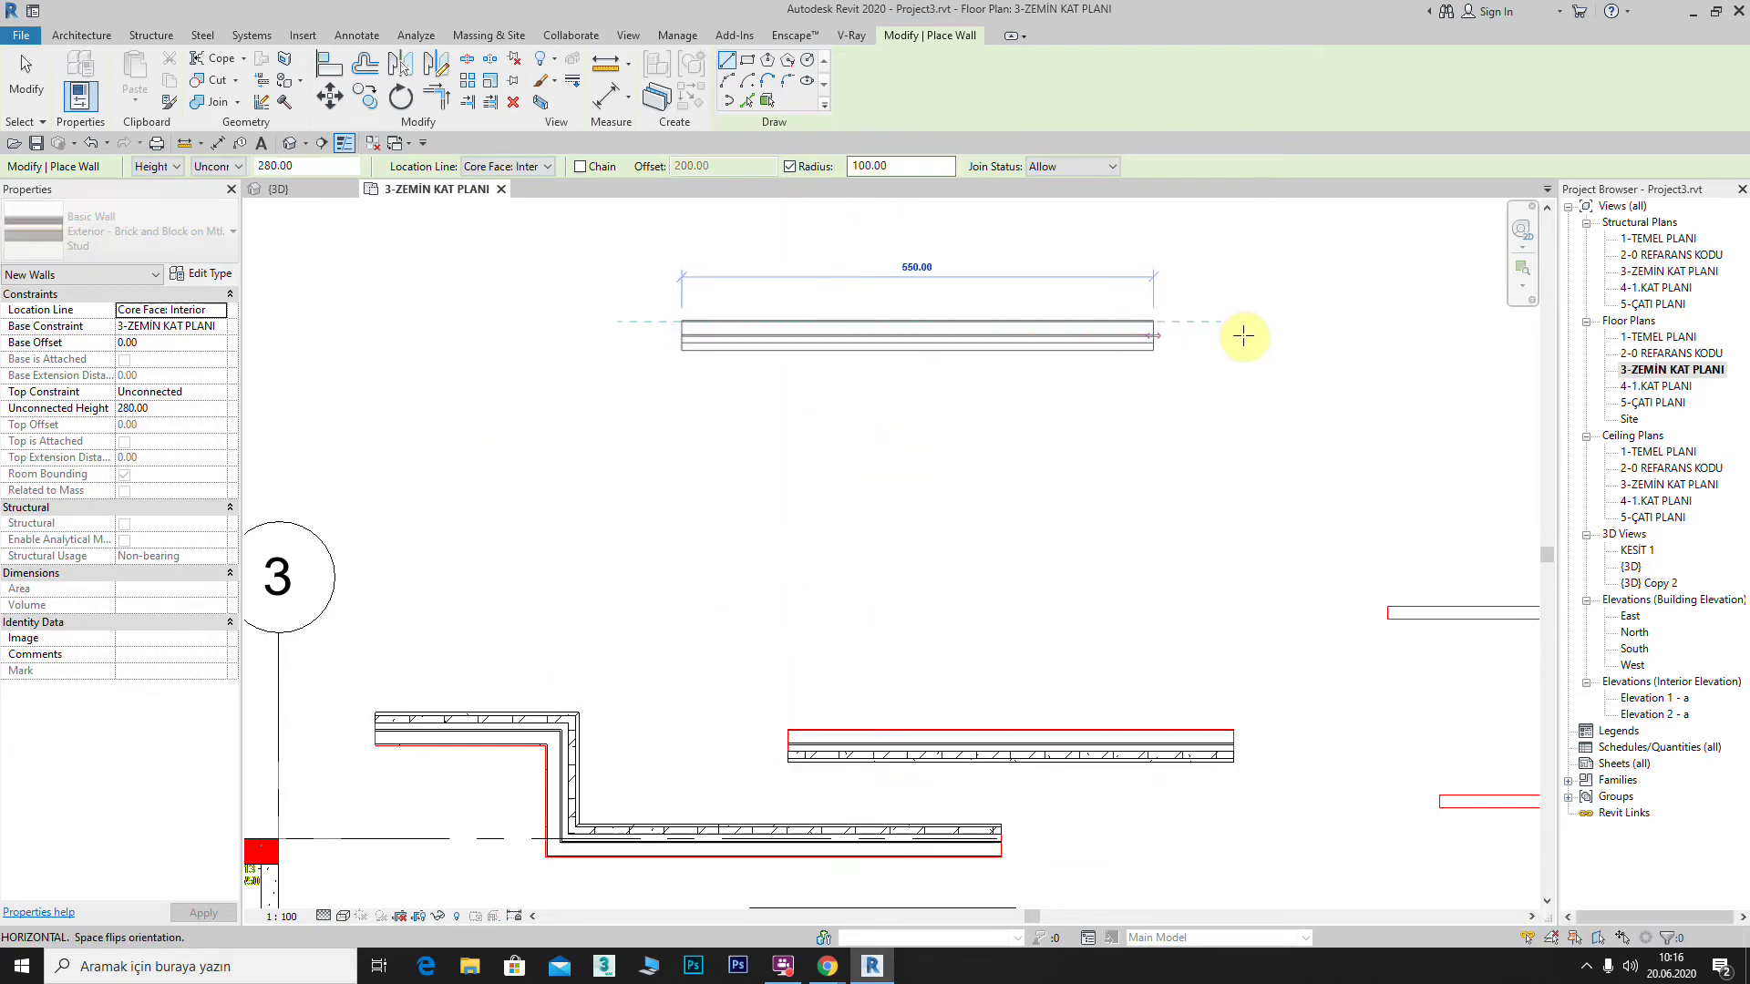
left_click(1300, 322)
left_click(1297, 613)
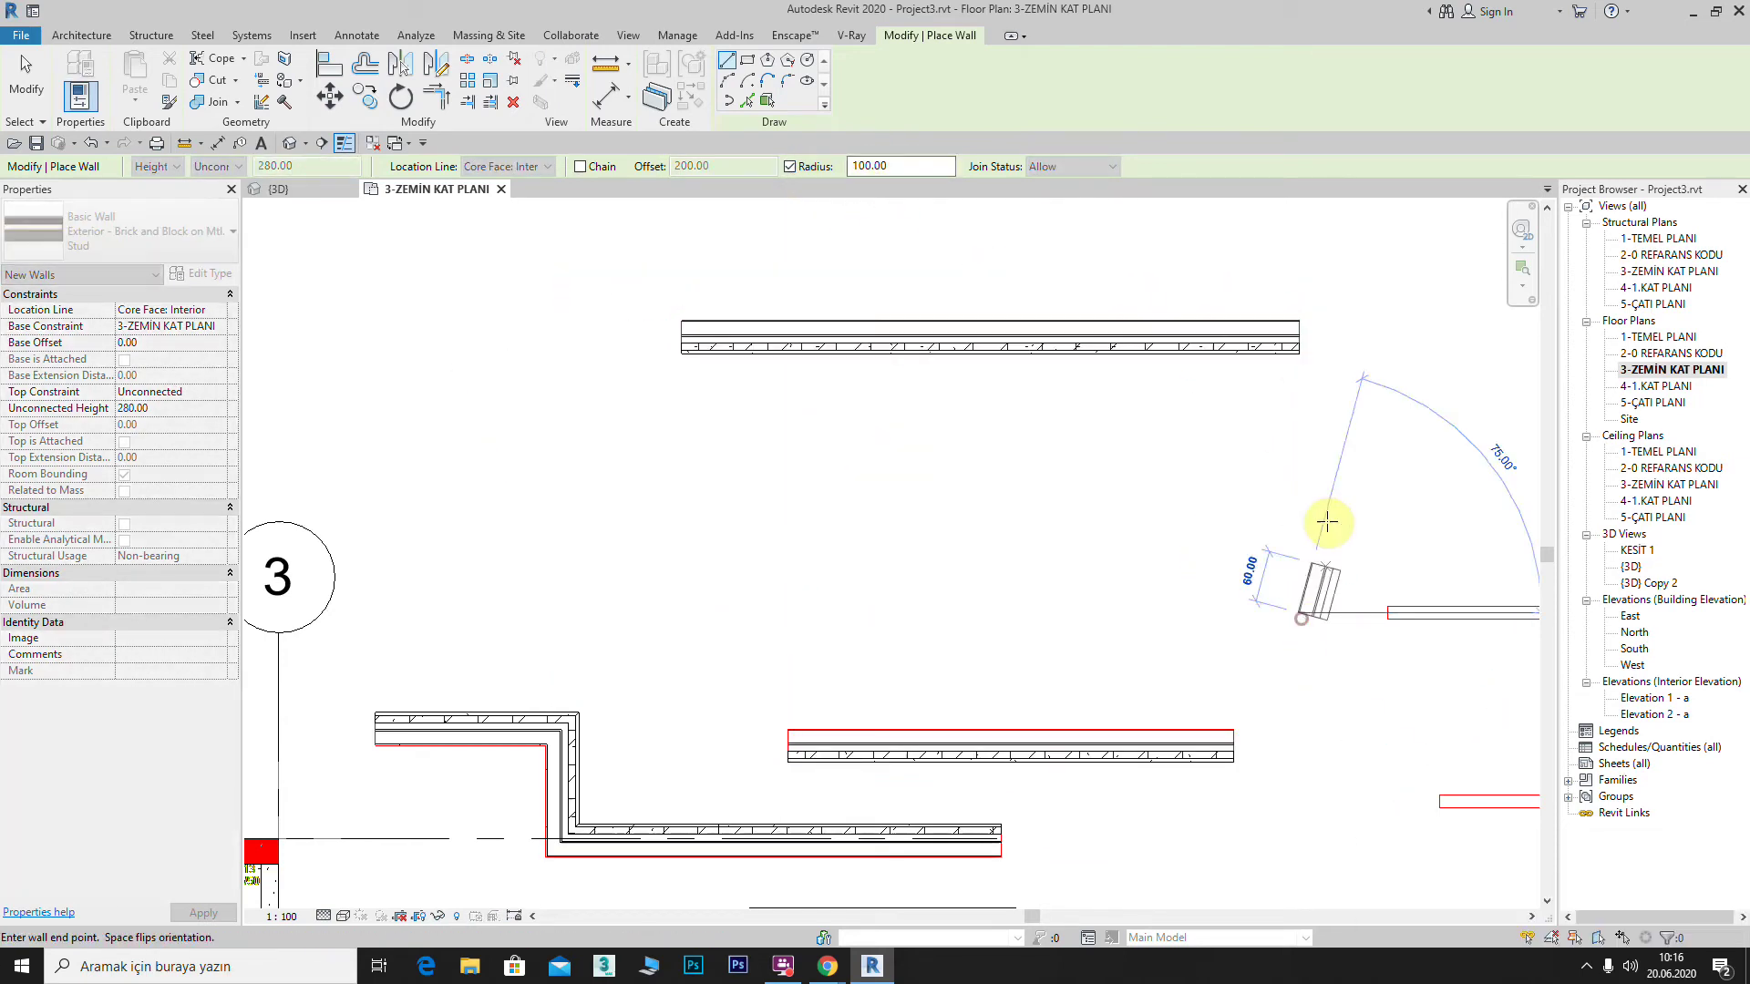
left_click(1278, 438)
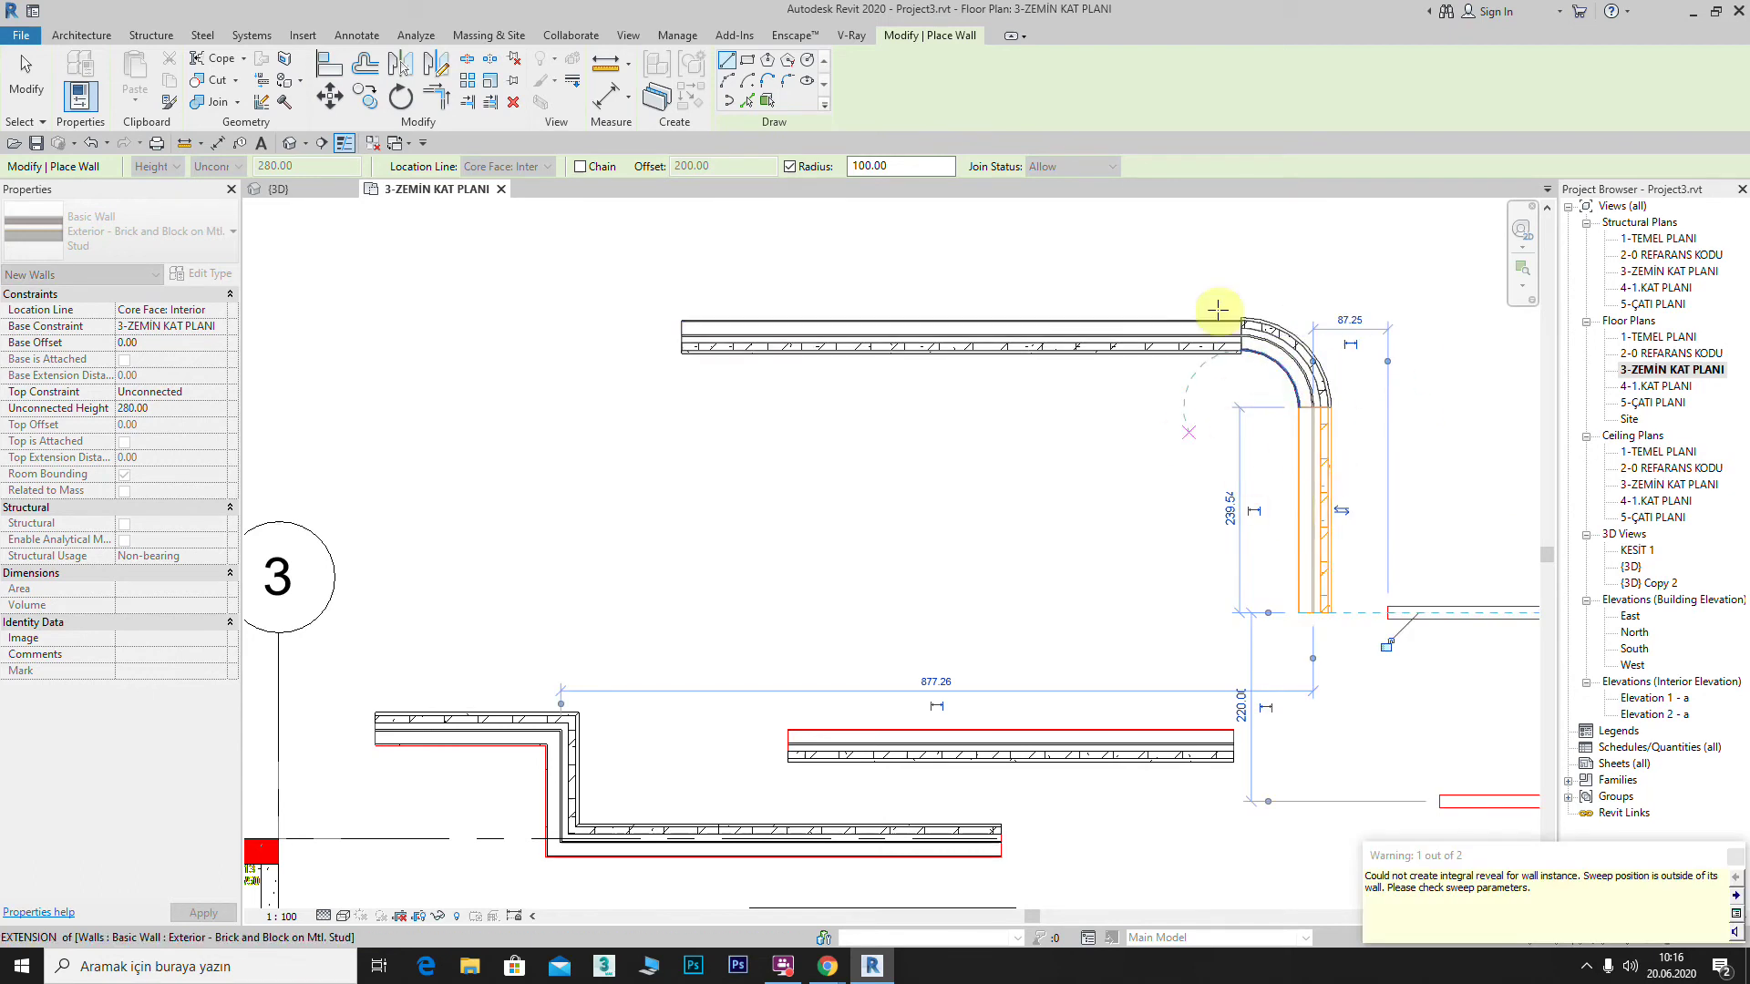
middle_click_drag(591, 228, 897, 437)
left_click(527, 316)
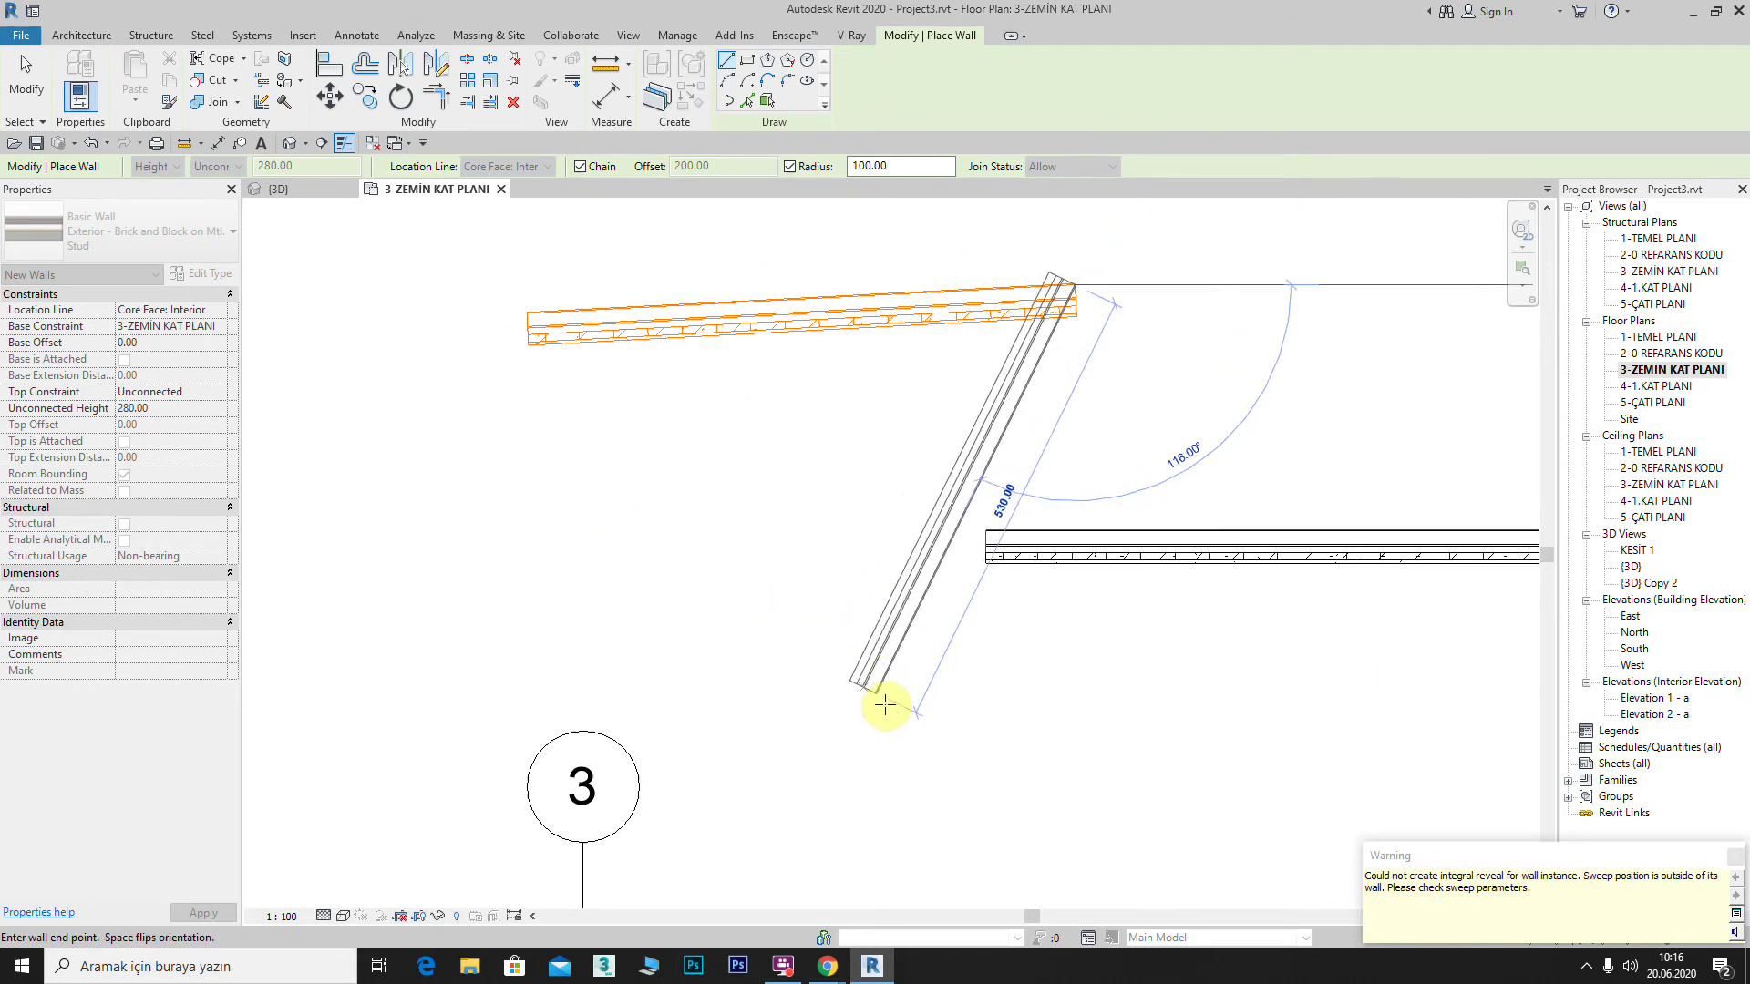
left_click(877, 692)
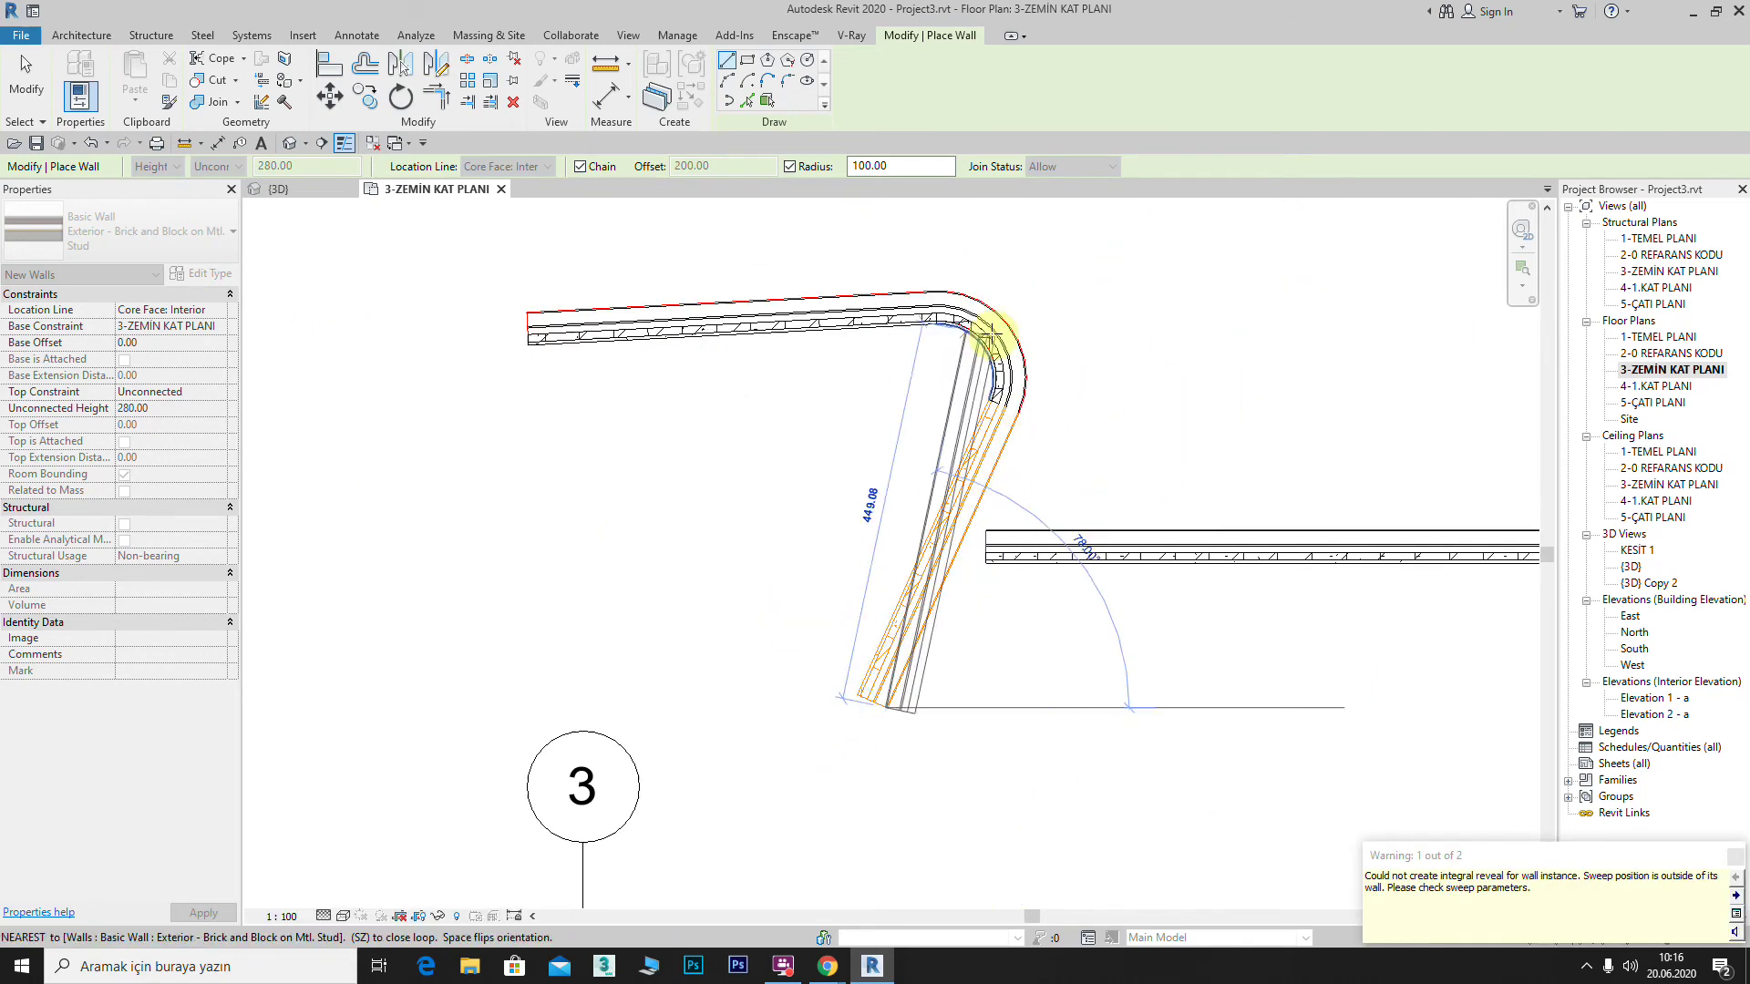
scroll(1212, 383, "down", 3)
mouse_move(1185, 364)
middle_mouse_down()
mouse_move(947, 345)
mouse_move(957, 410)
mouse_move(1008, 391)
middle_mouse_up()
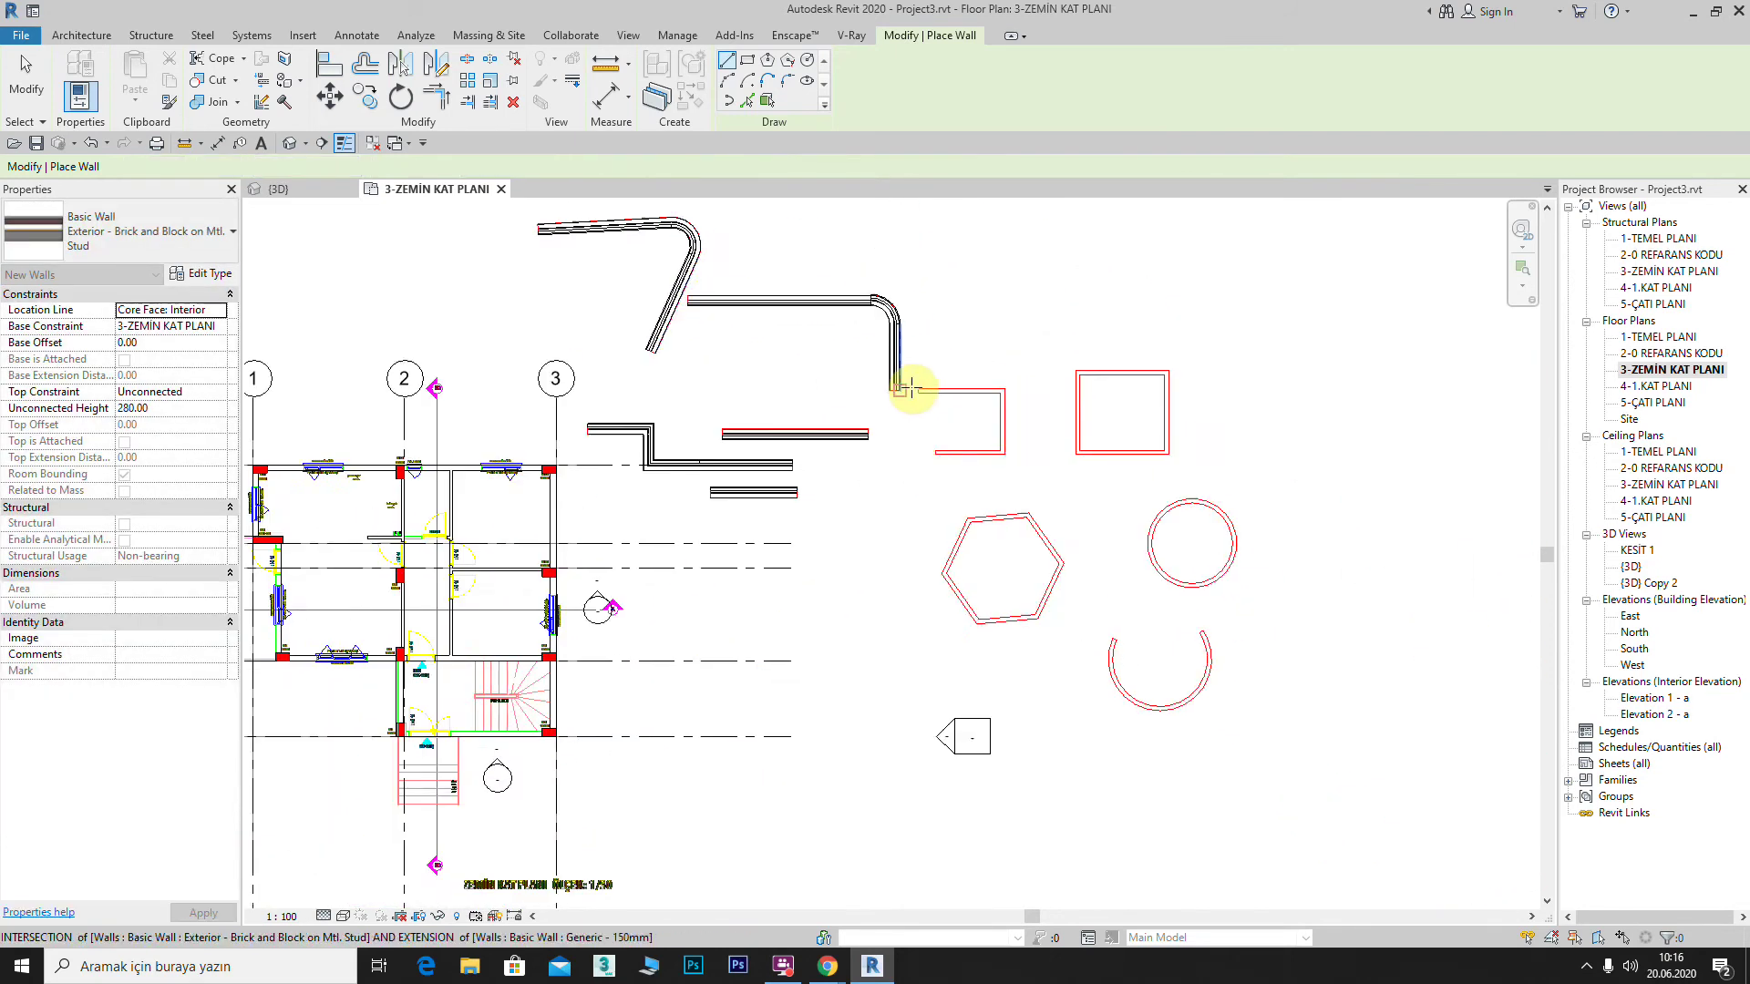
Step: Cancel wall placement and crossing-select the whole area around the practice walls
scroll(1008, 401, "up", 2)
scroll(1025, 439, "down", 3)
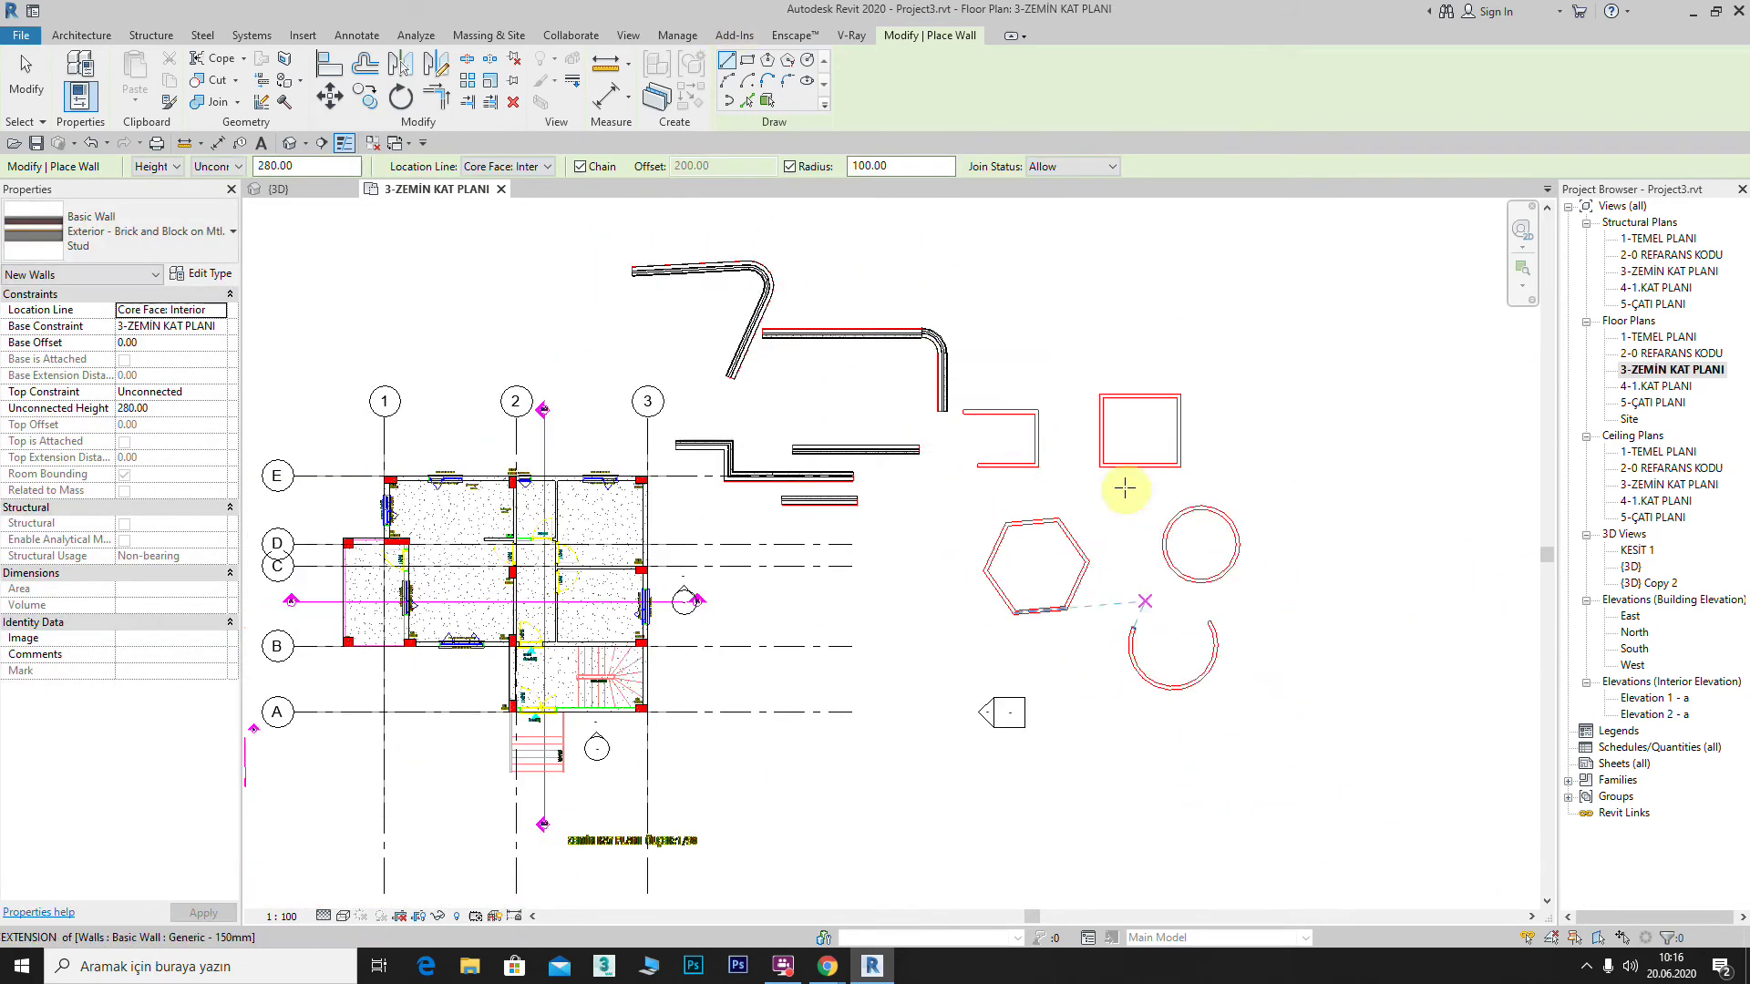
right_click(1112, 284)
left_click(1170, 294)
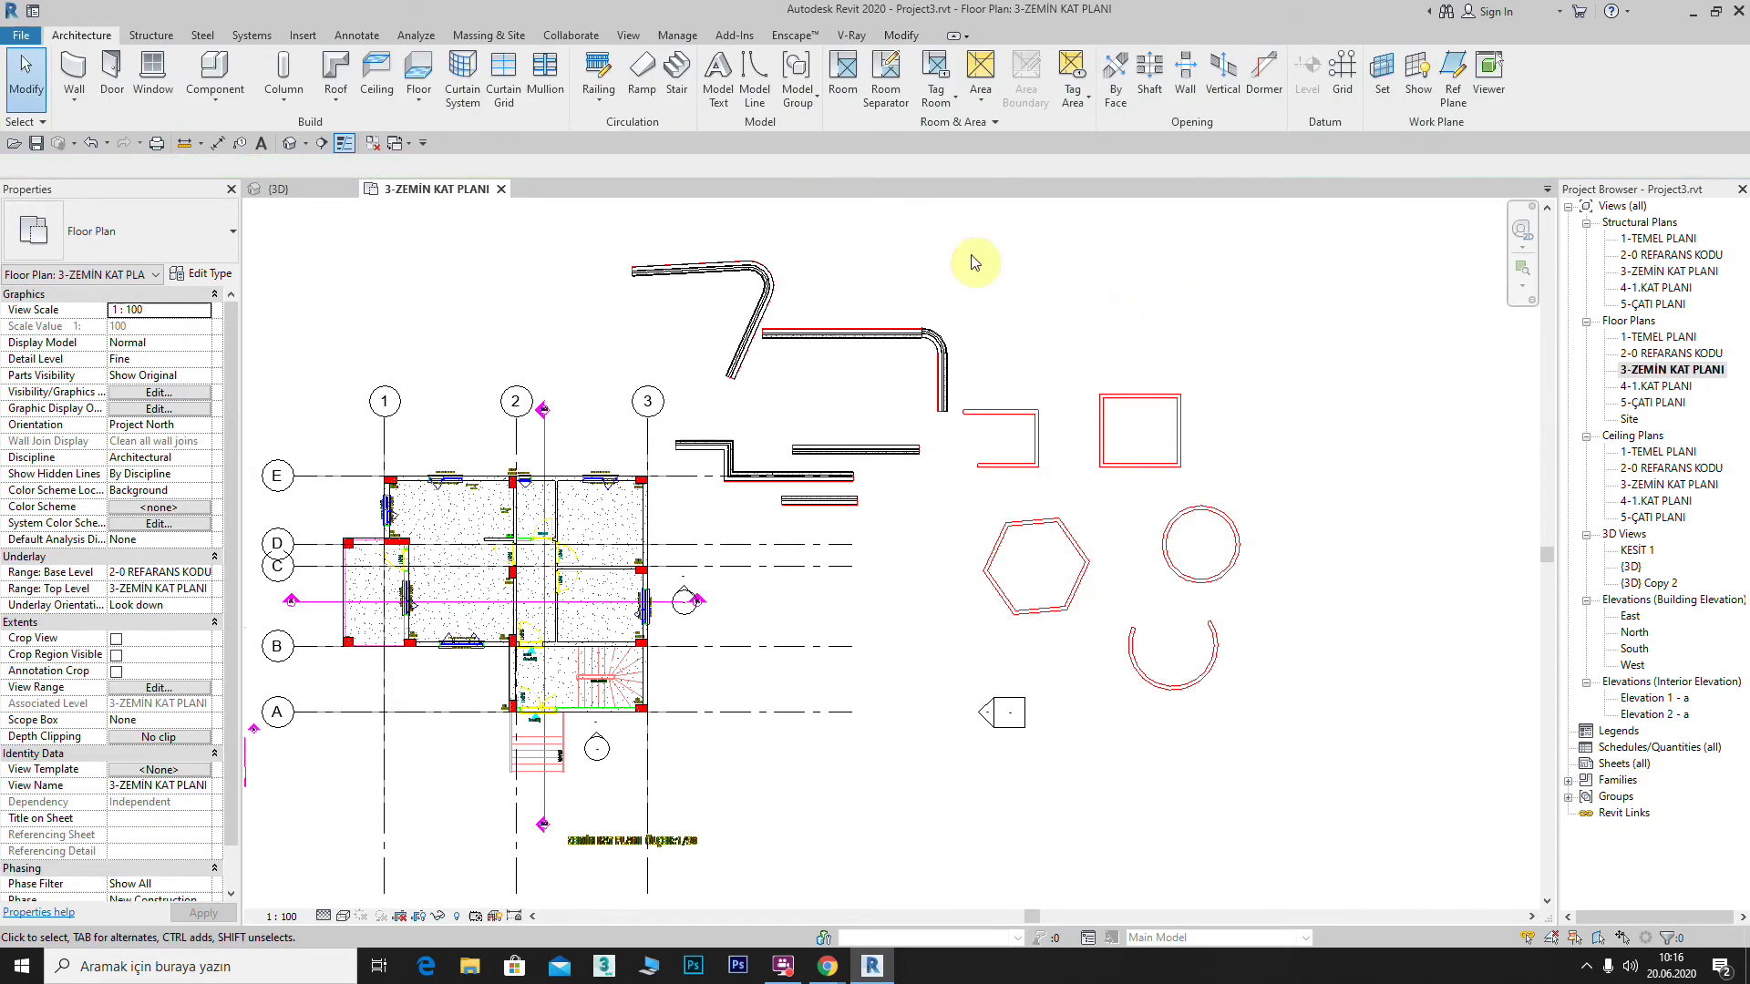
scroll(1176, 756, "down", 1)
left_click_drag(1260, 750, 706, 268)
left_click_drag(617, 229, 261, 743)
Step: Filter the selection down to the 28 walls only and delete them
left_click(732, 80)
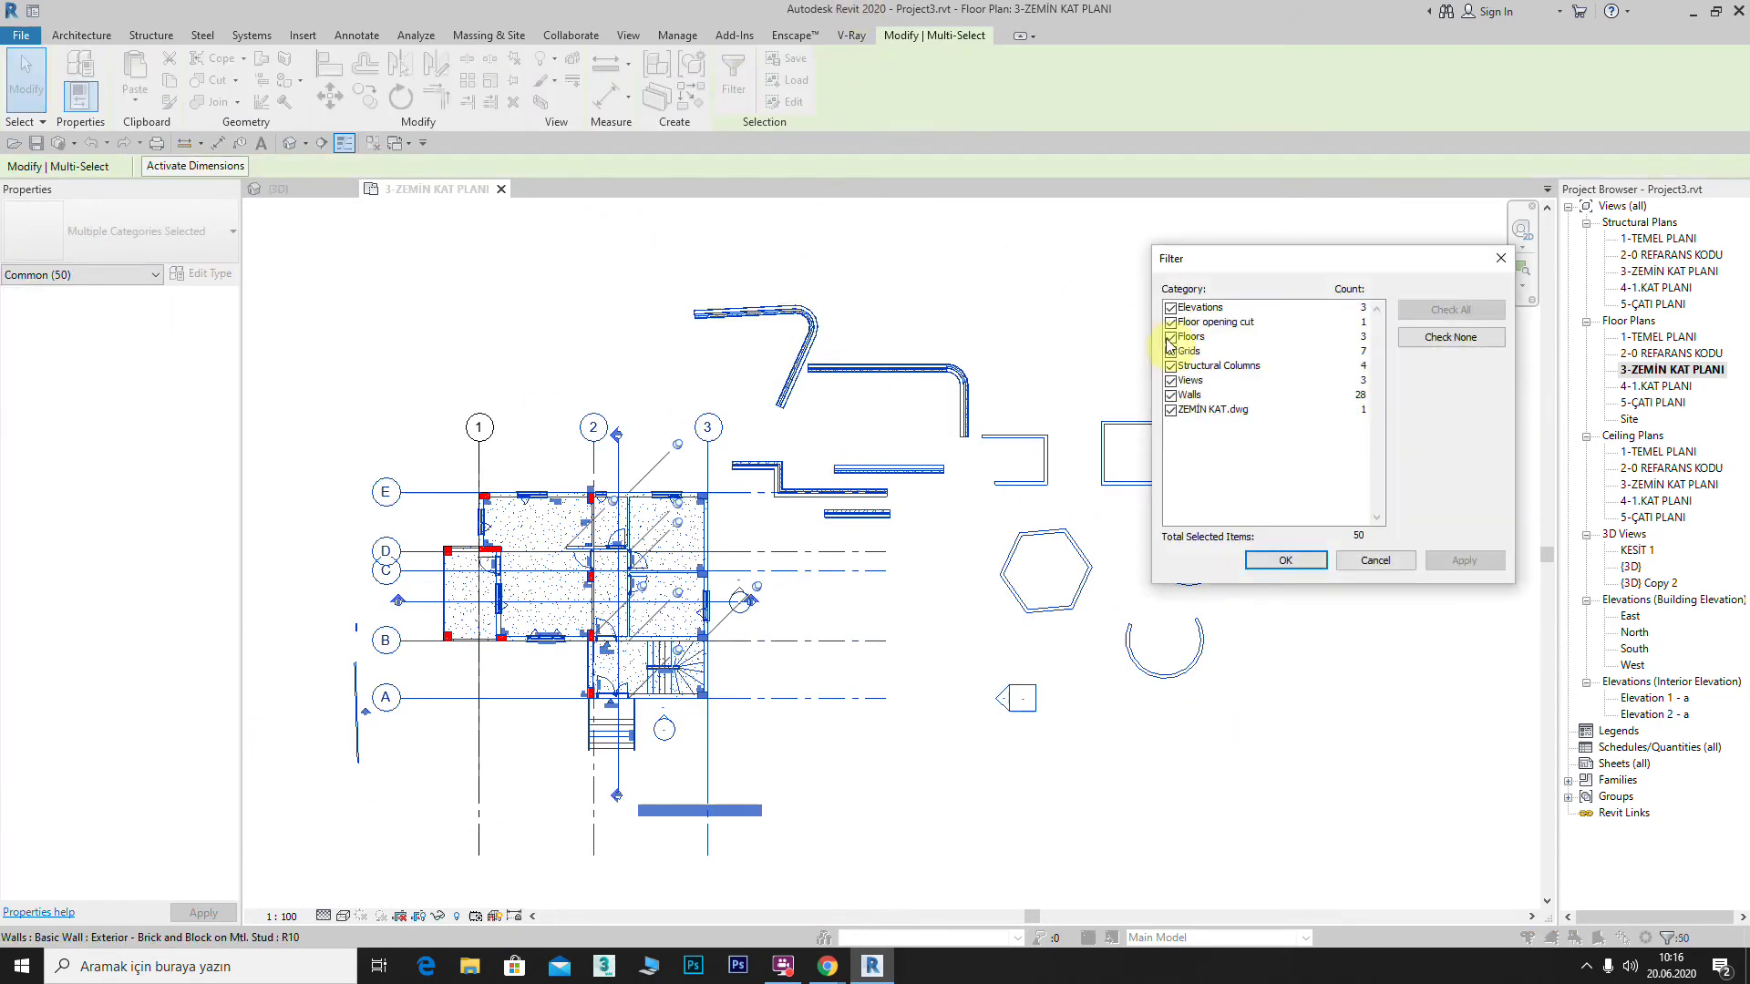
left_click(1456, 339)
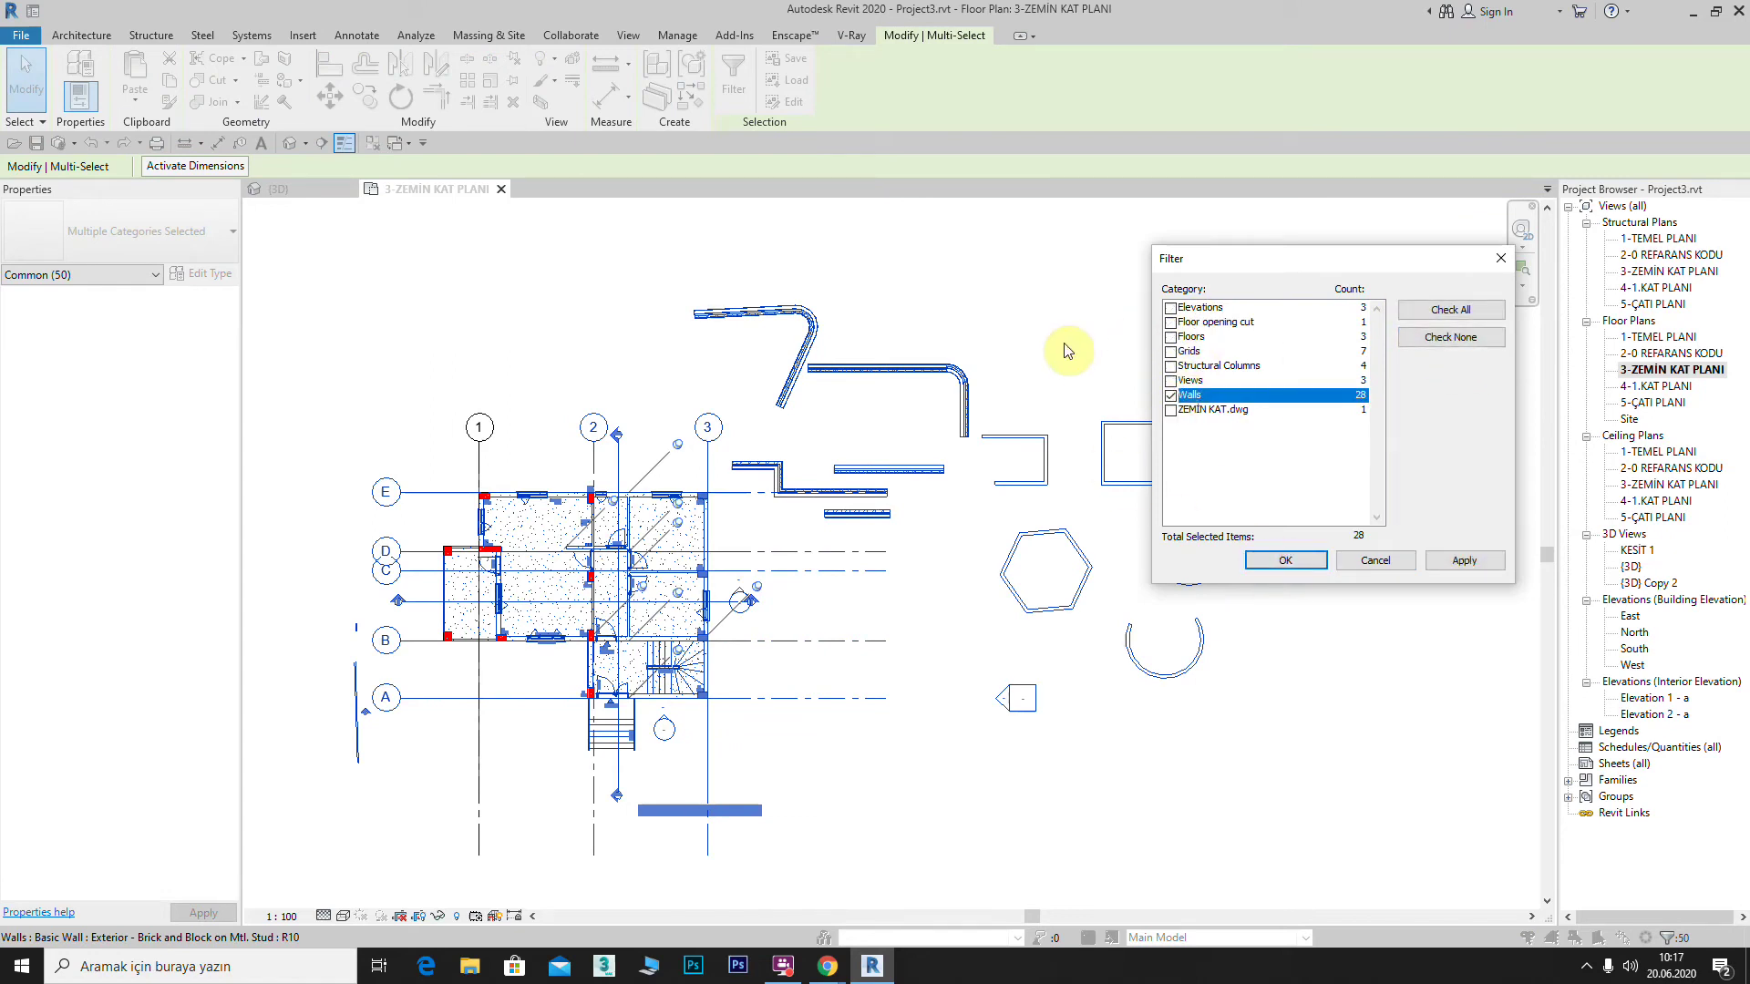
left_click(1274, 565)
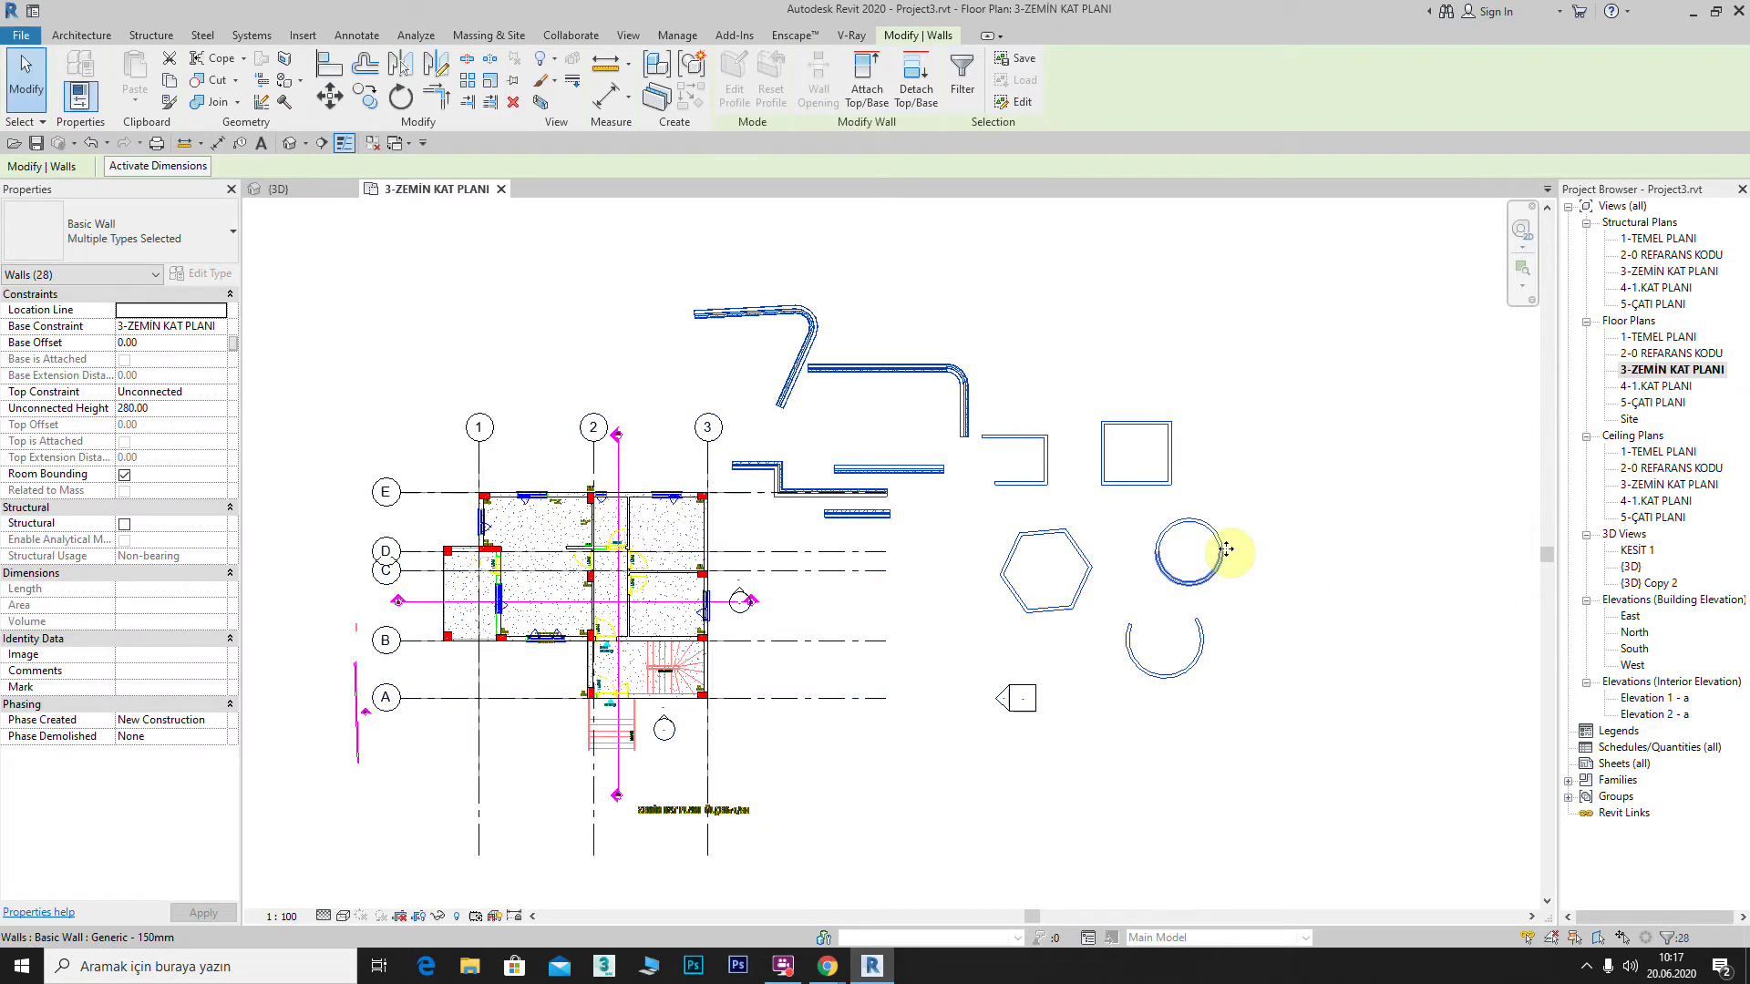
key("Delete")
Step: Draw a single 1250-long straight wall
middle_click_drag(816, 334, 646, 277)
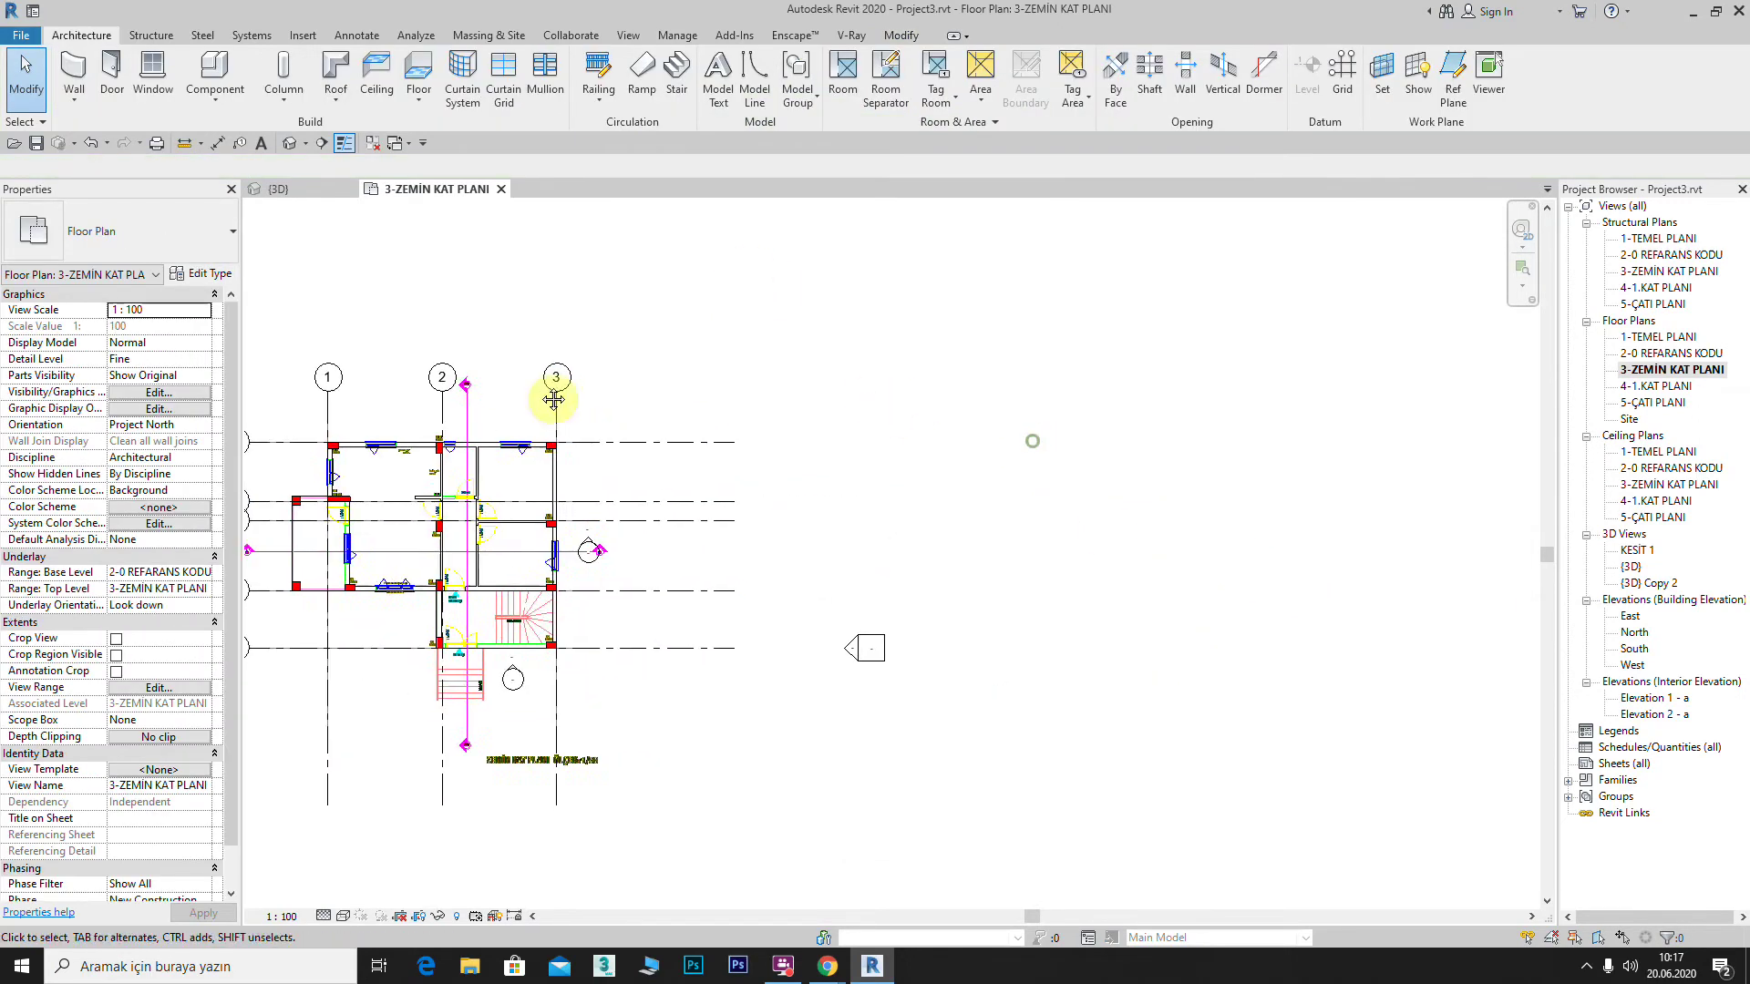
left_click(72, 68)
left_click(860, 433)
left_click(1123, 444)
right_click(1147, 325)
left_click(1191, 335)
right_click(1012, 349)
left_click(1030, 360)
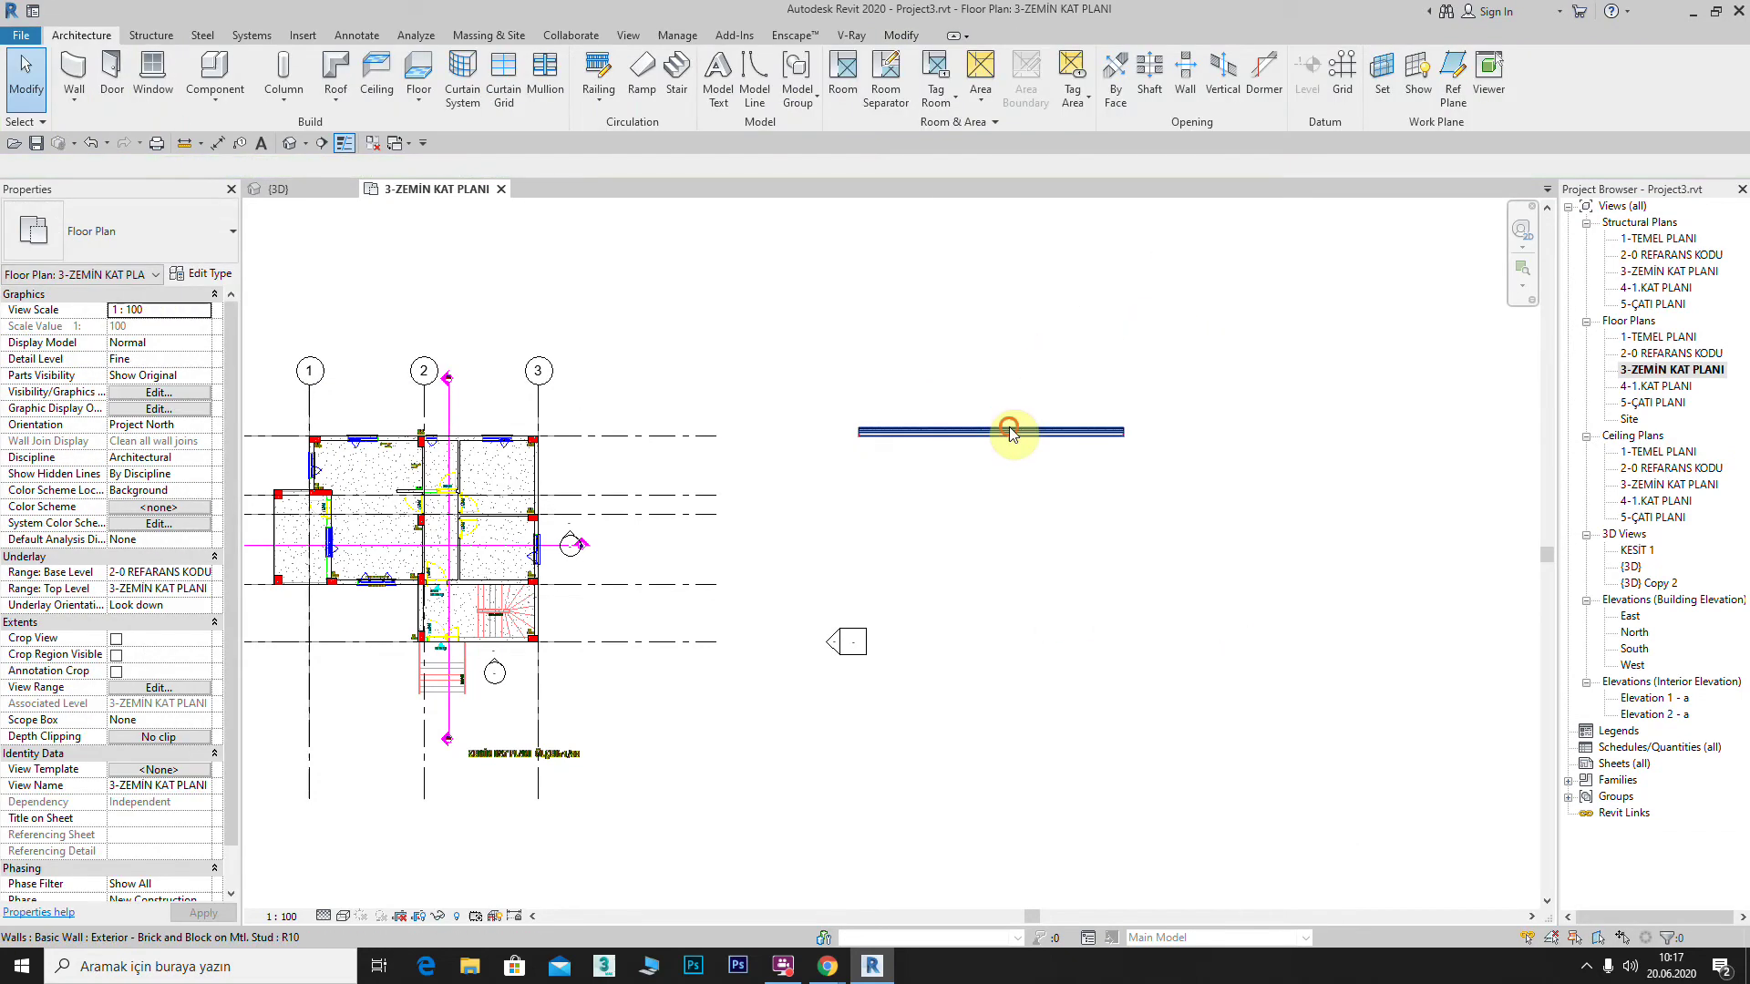
Step: Select the new wall and change its type to Generic - 150mm
left_click(1008, 432)
left_click(946, 519)
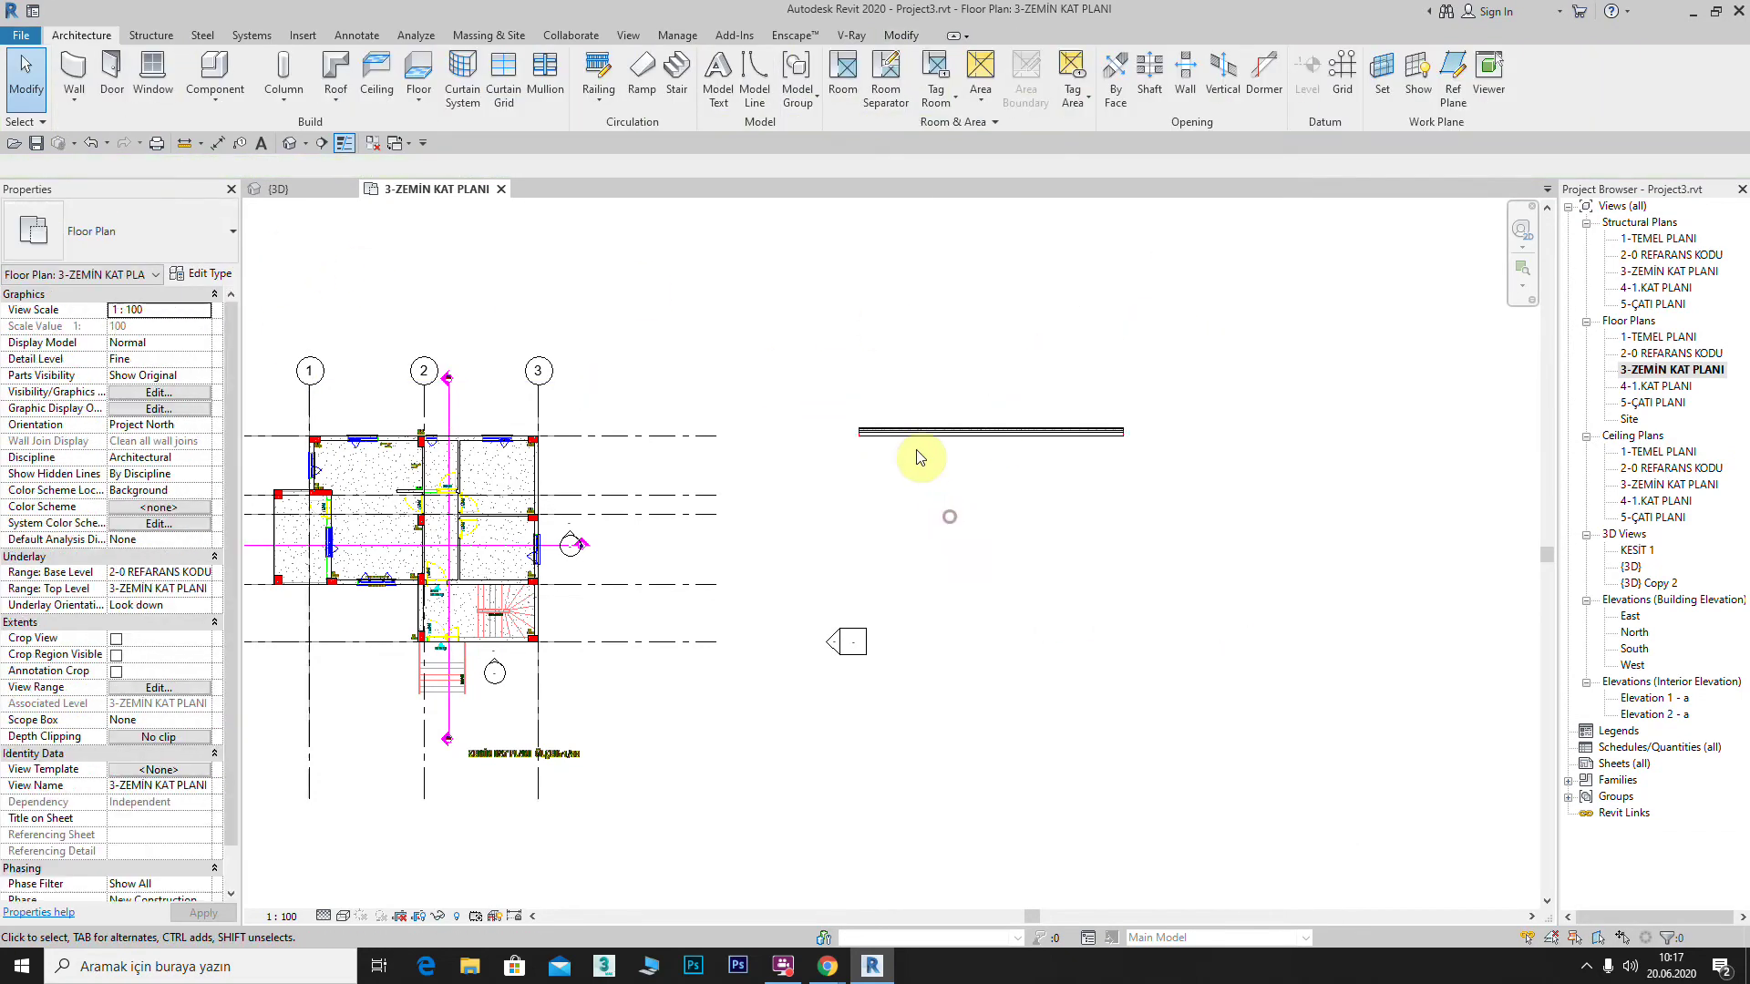
left_click(898, 435)
scroll(897, 445, "up", 3)
scroll(902, 443, "up", 2)
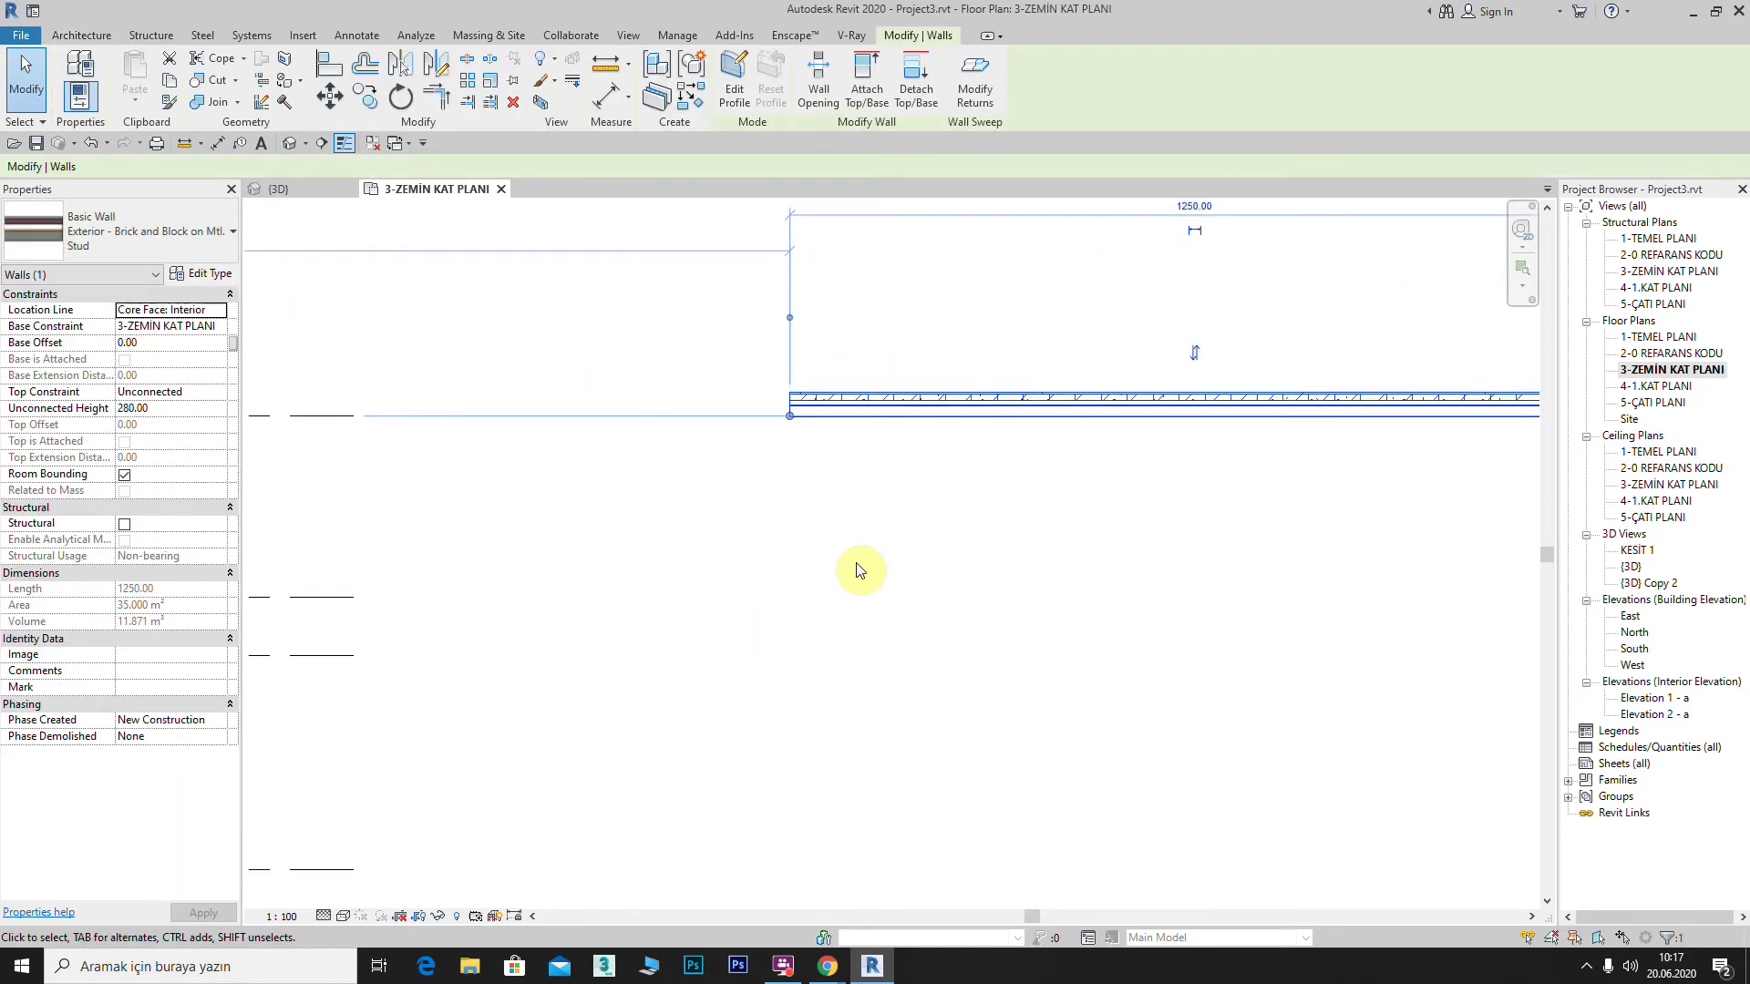
left_click(920, 533)
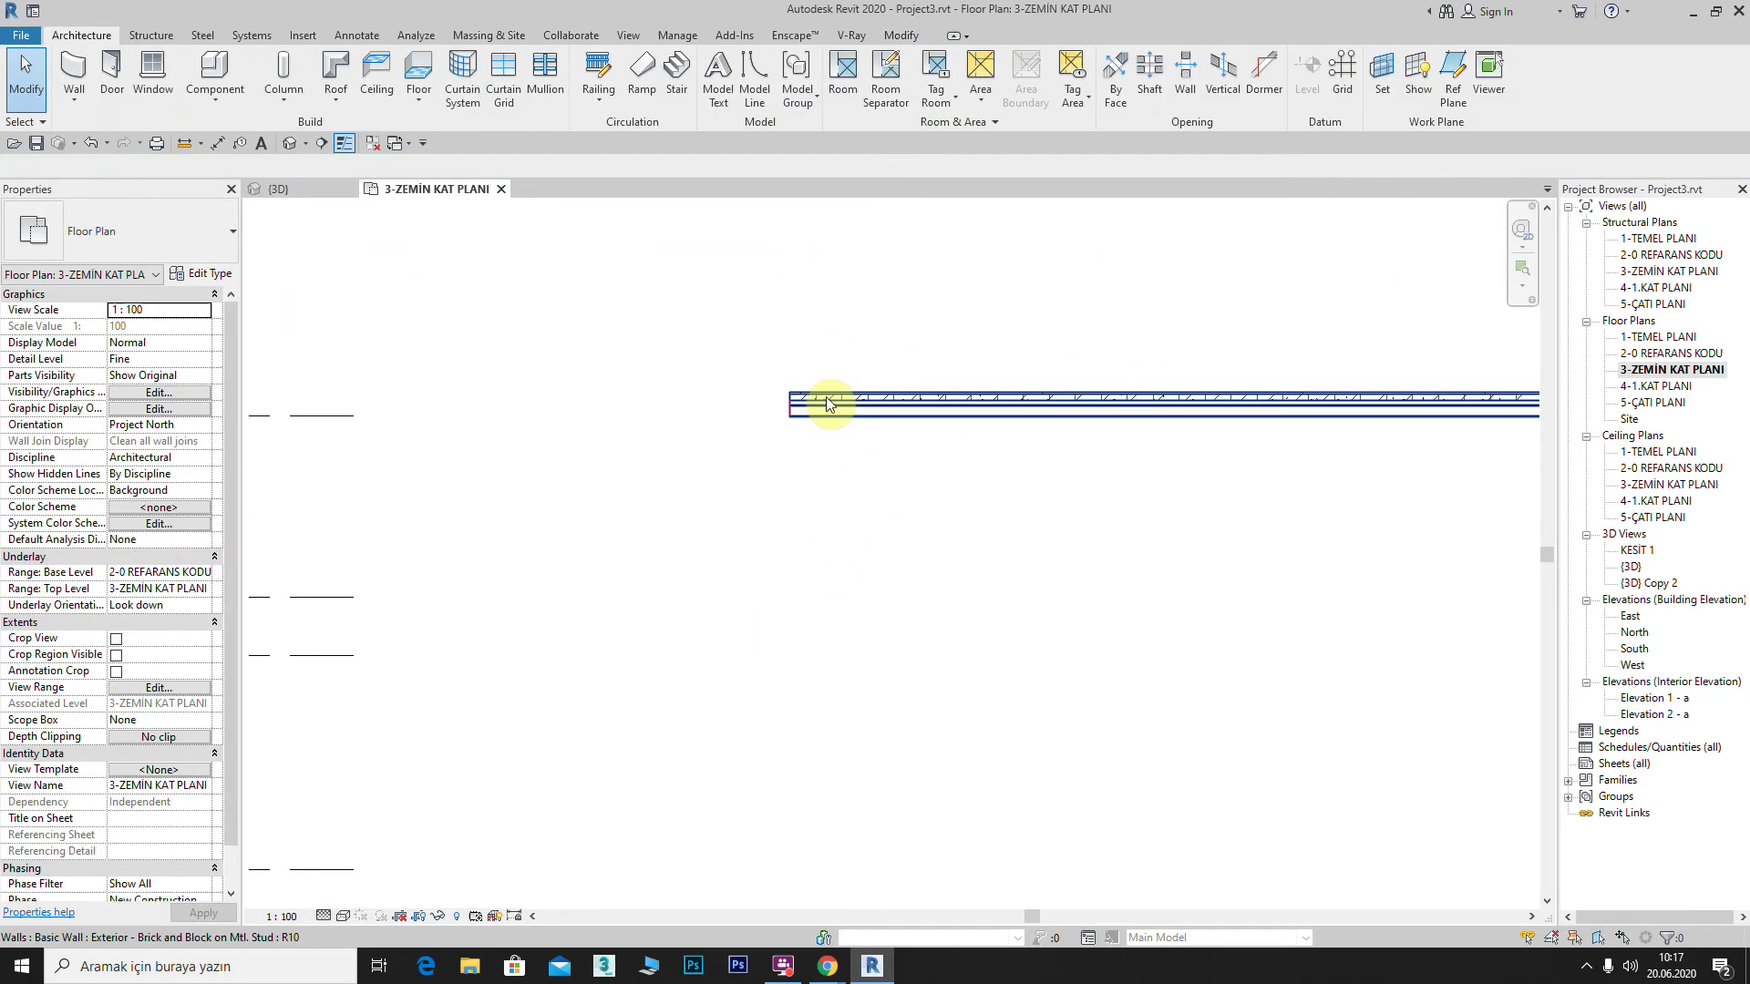
left_click(847, 397)
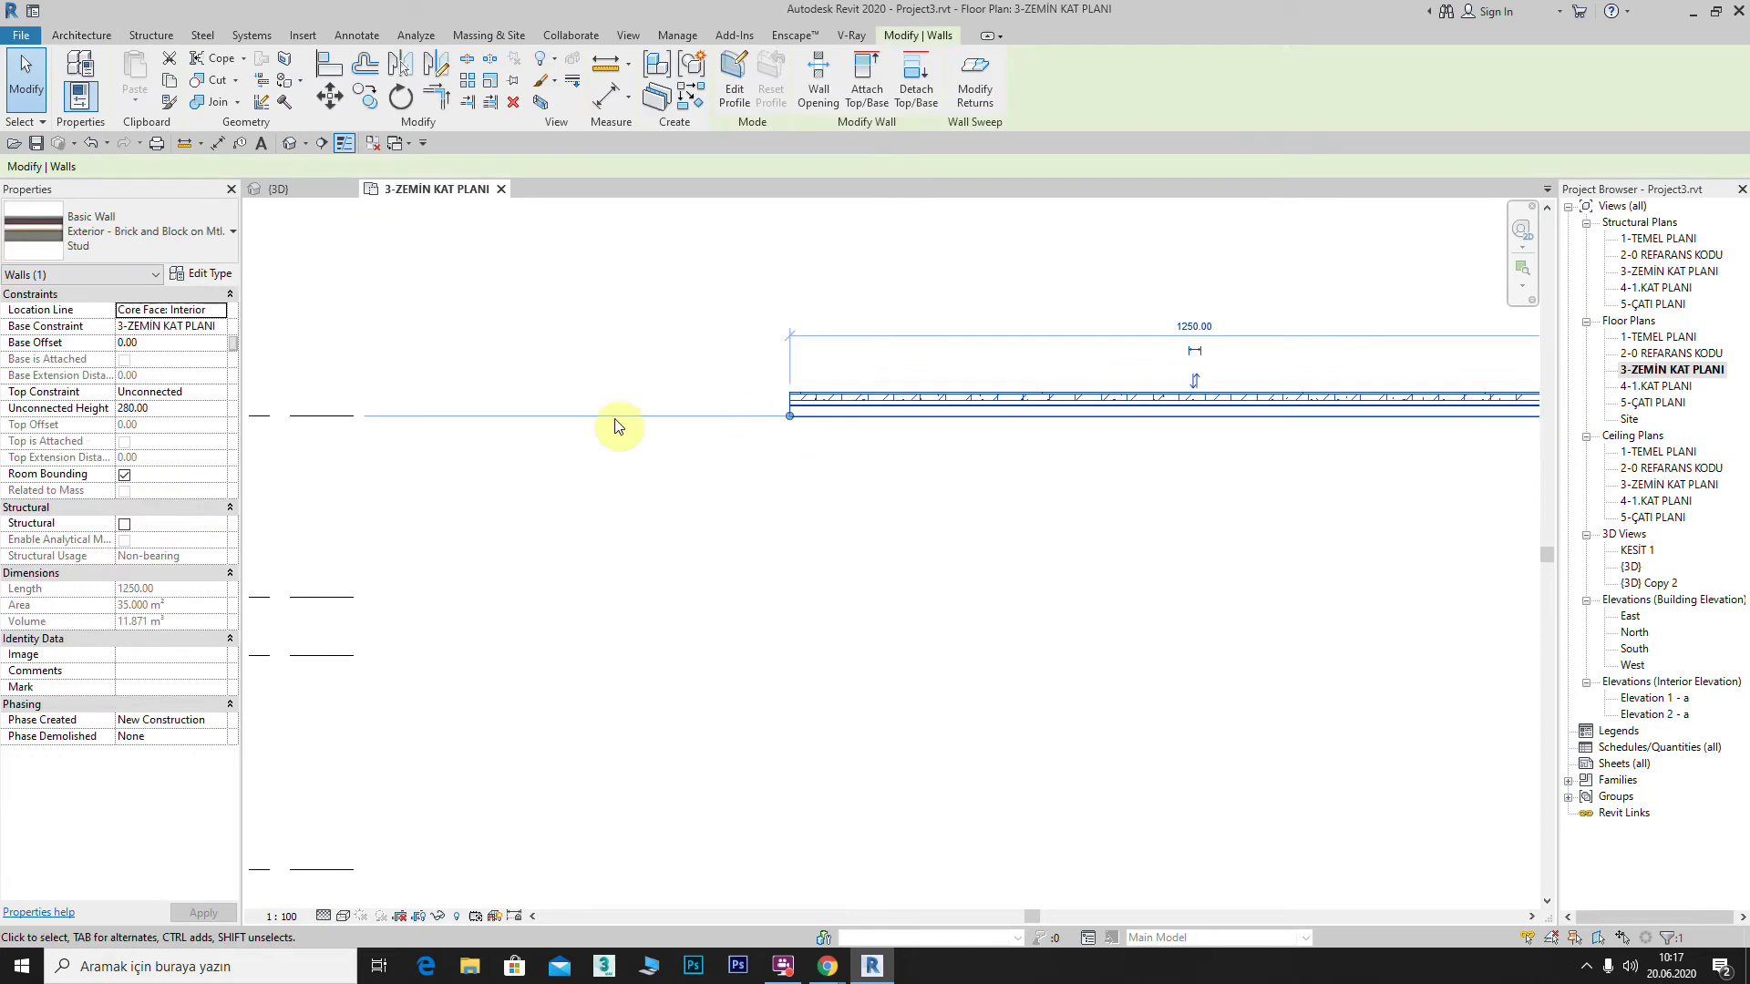
left_click(232, 233)
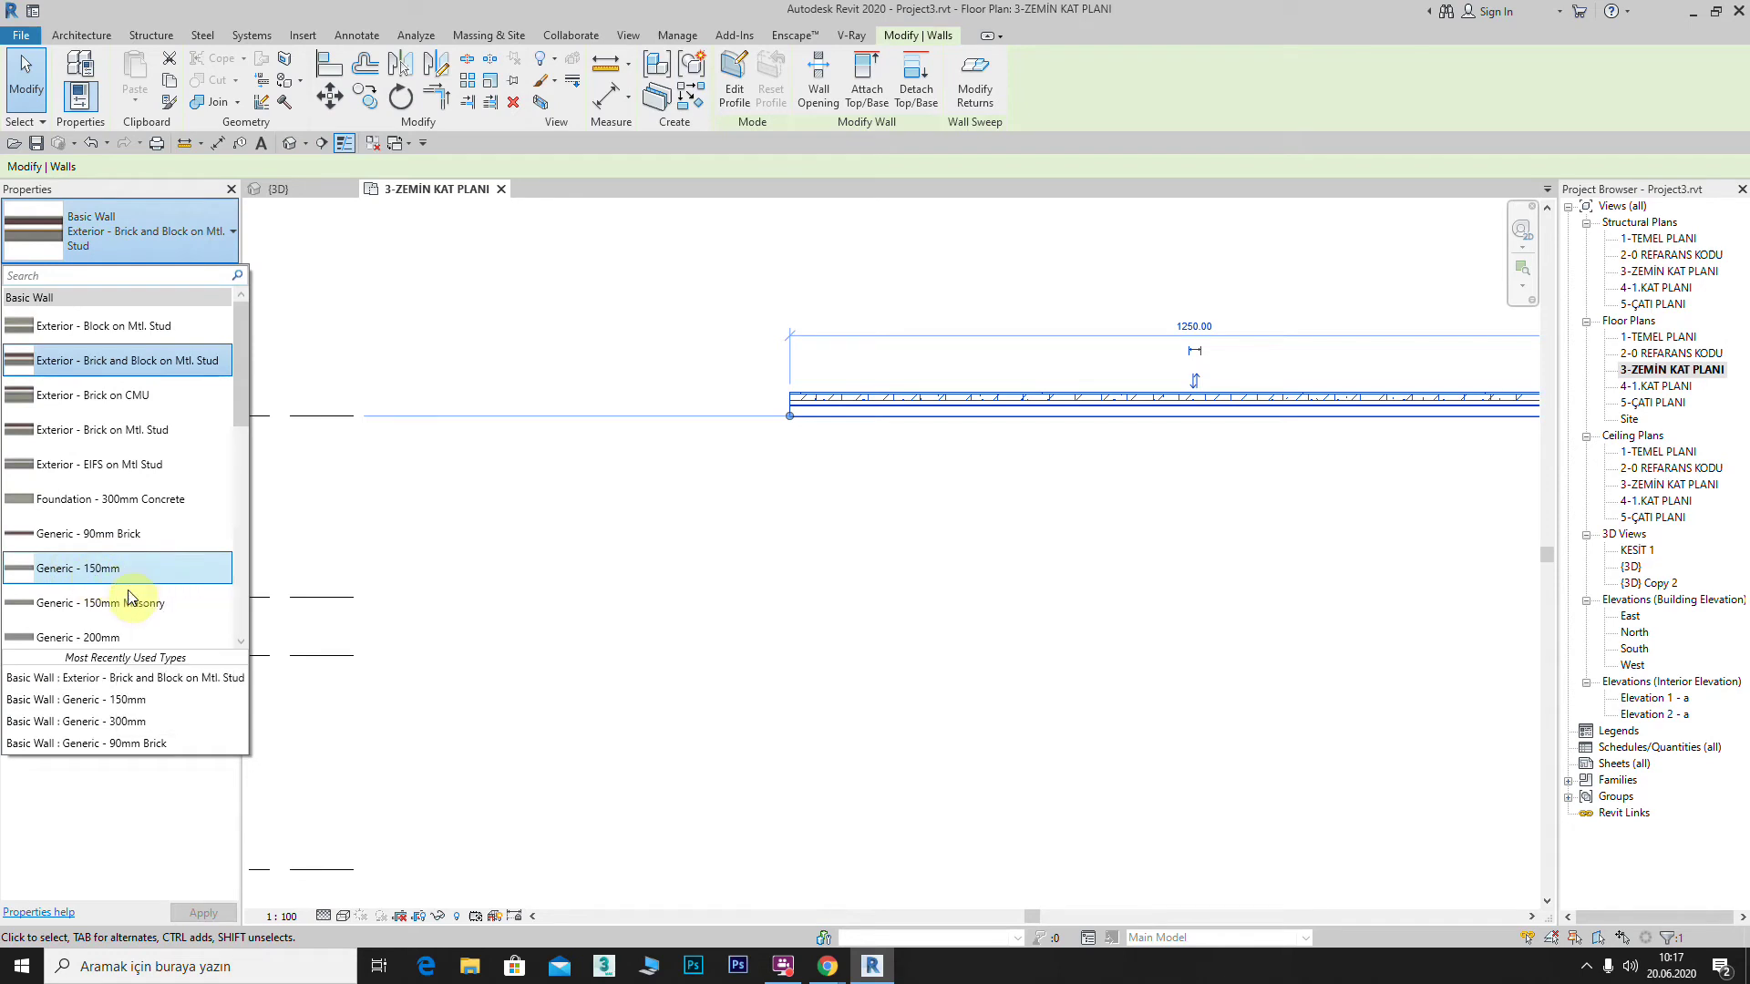
left_click(100, 581)
Step: Try Exterior - Brick on CMU for the wall, then revert it to Generic - 150mm
scroll(875, 424, "up", 2)
scroll(886, 438, "up", 2)
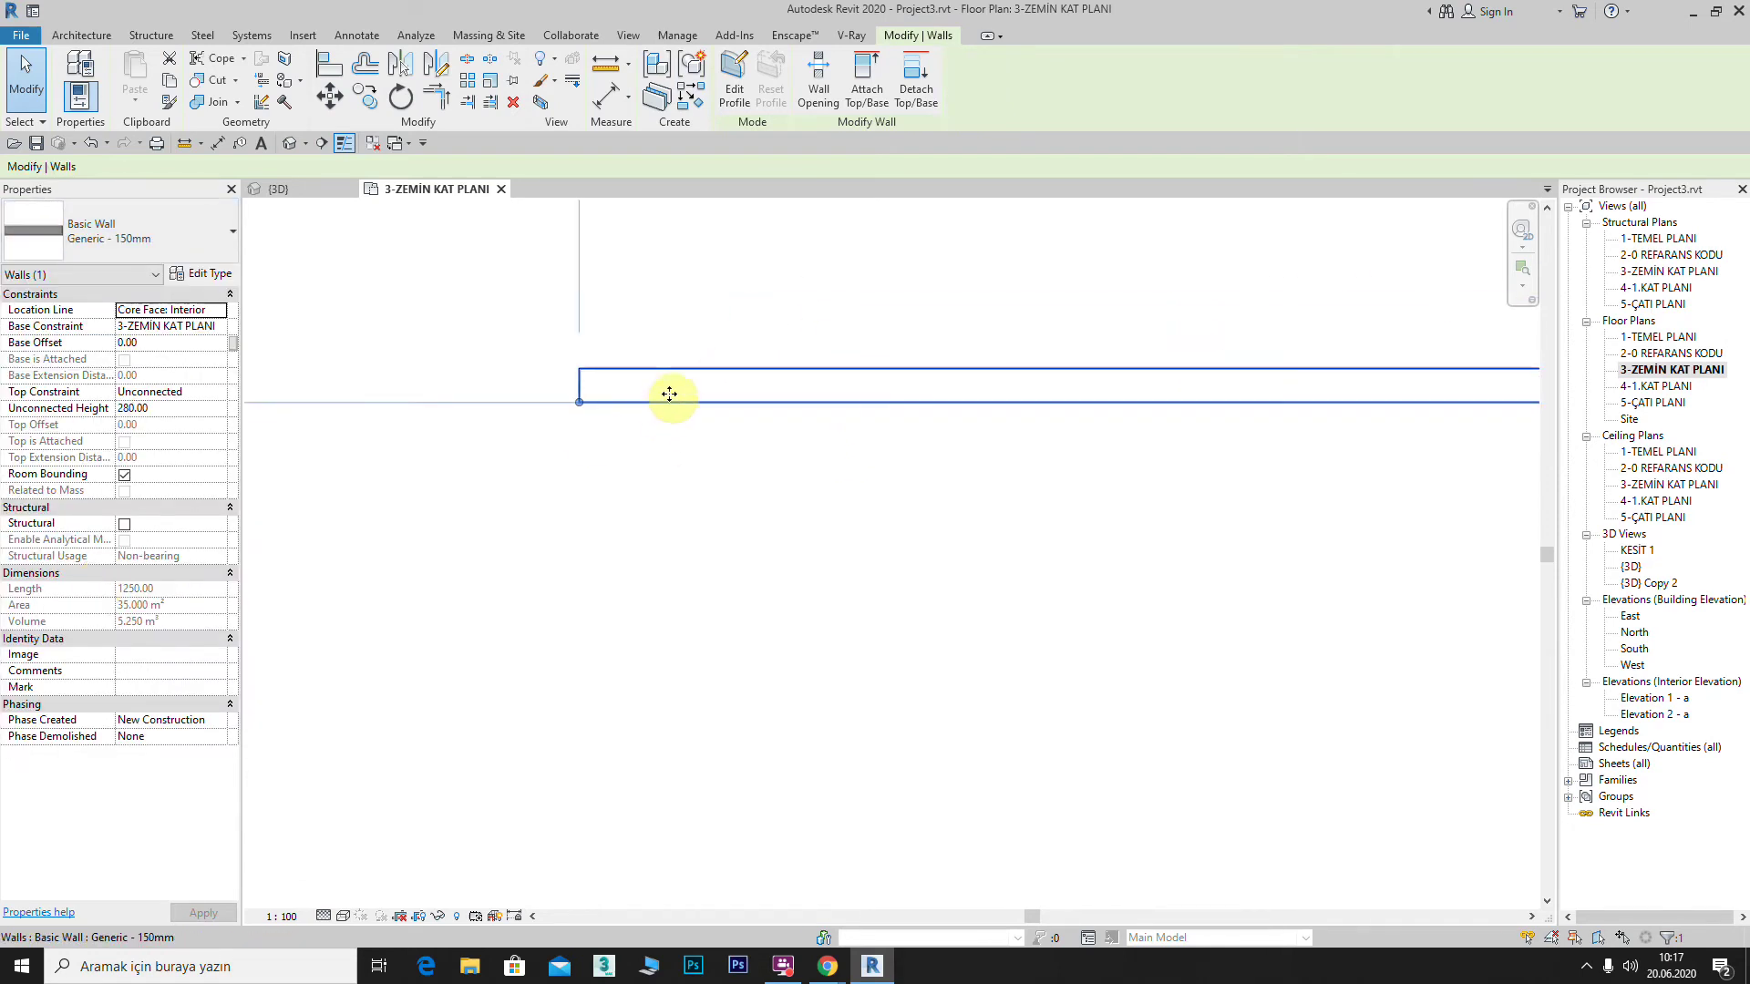
left_click(234, 232)
left_click(78, 396)
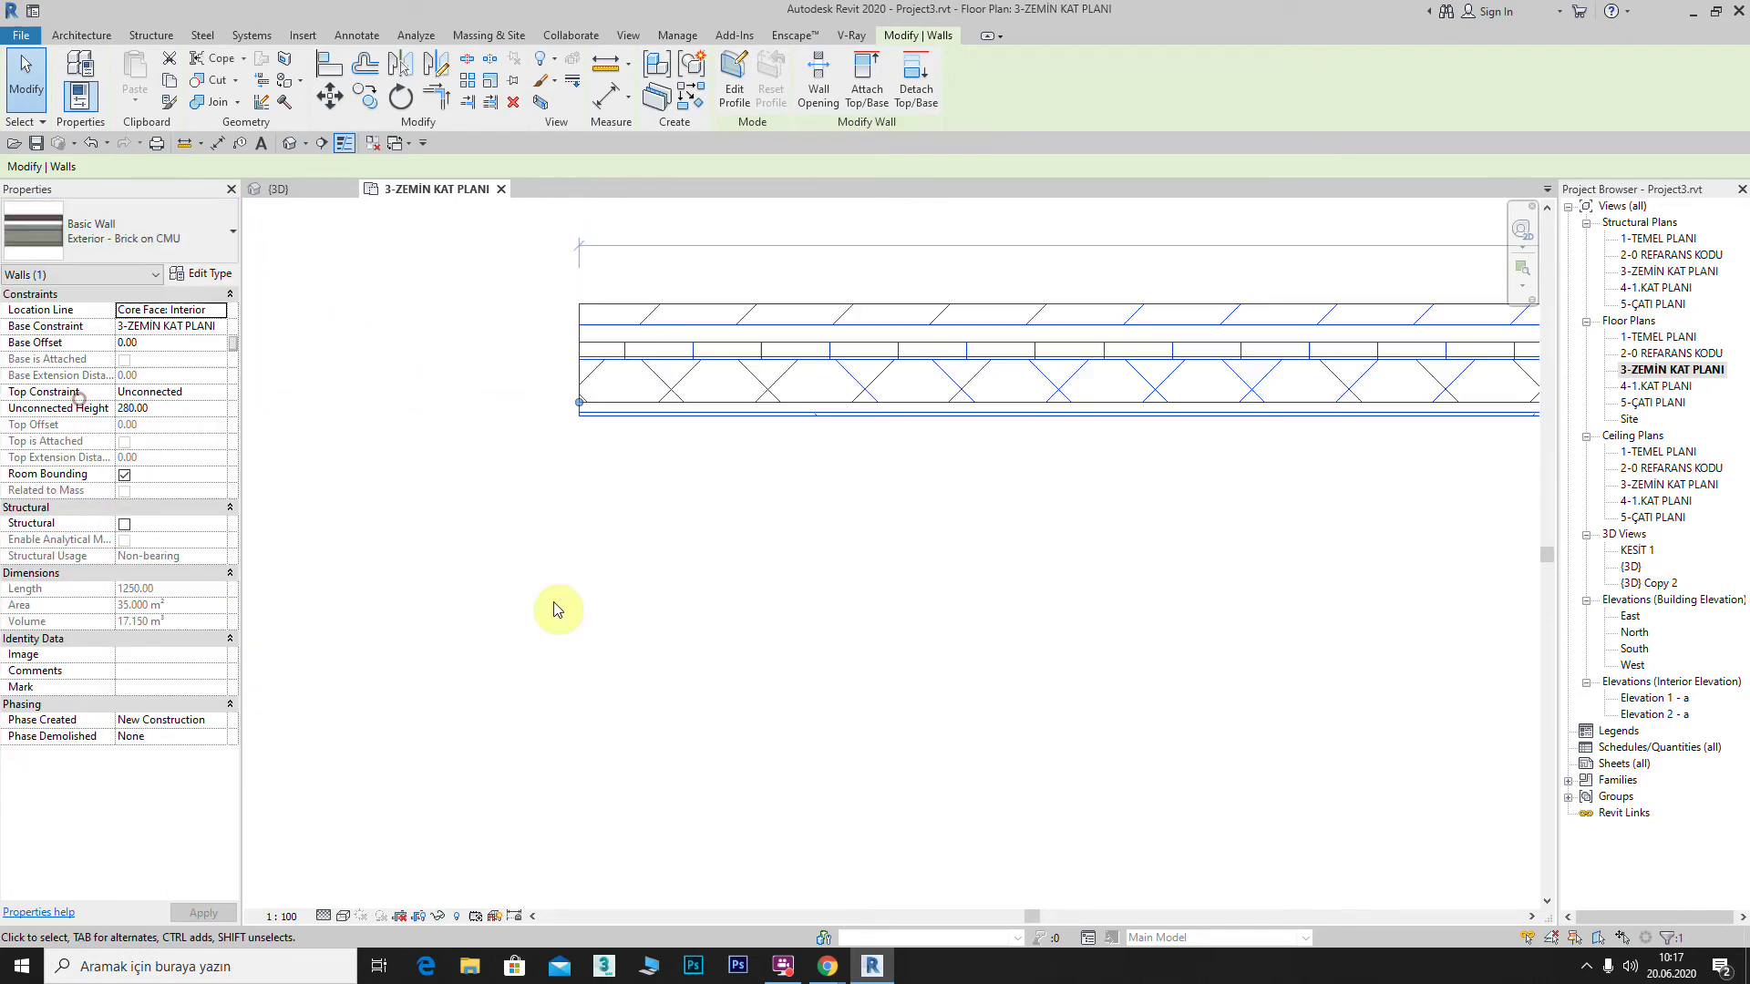
left_click(234, 231)
left_click(78, 568)
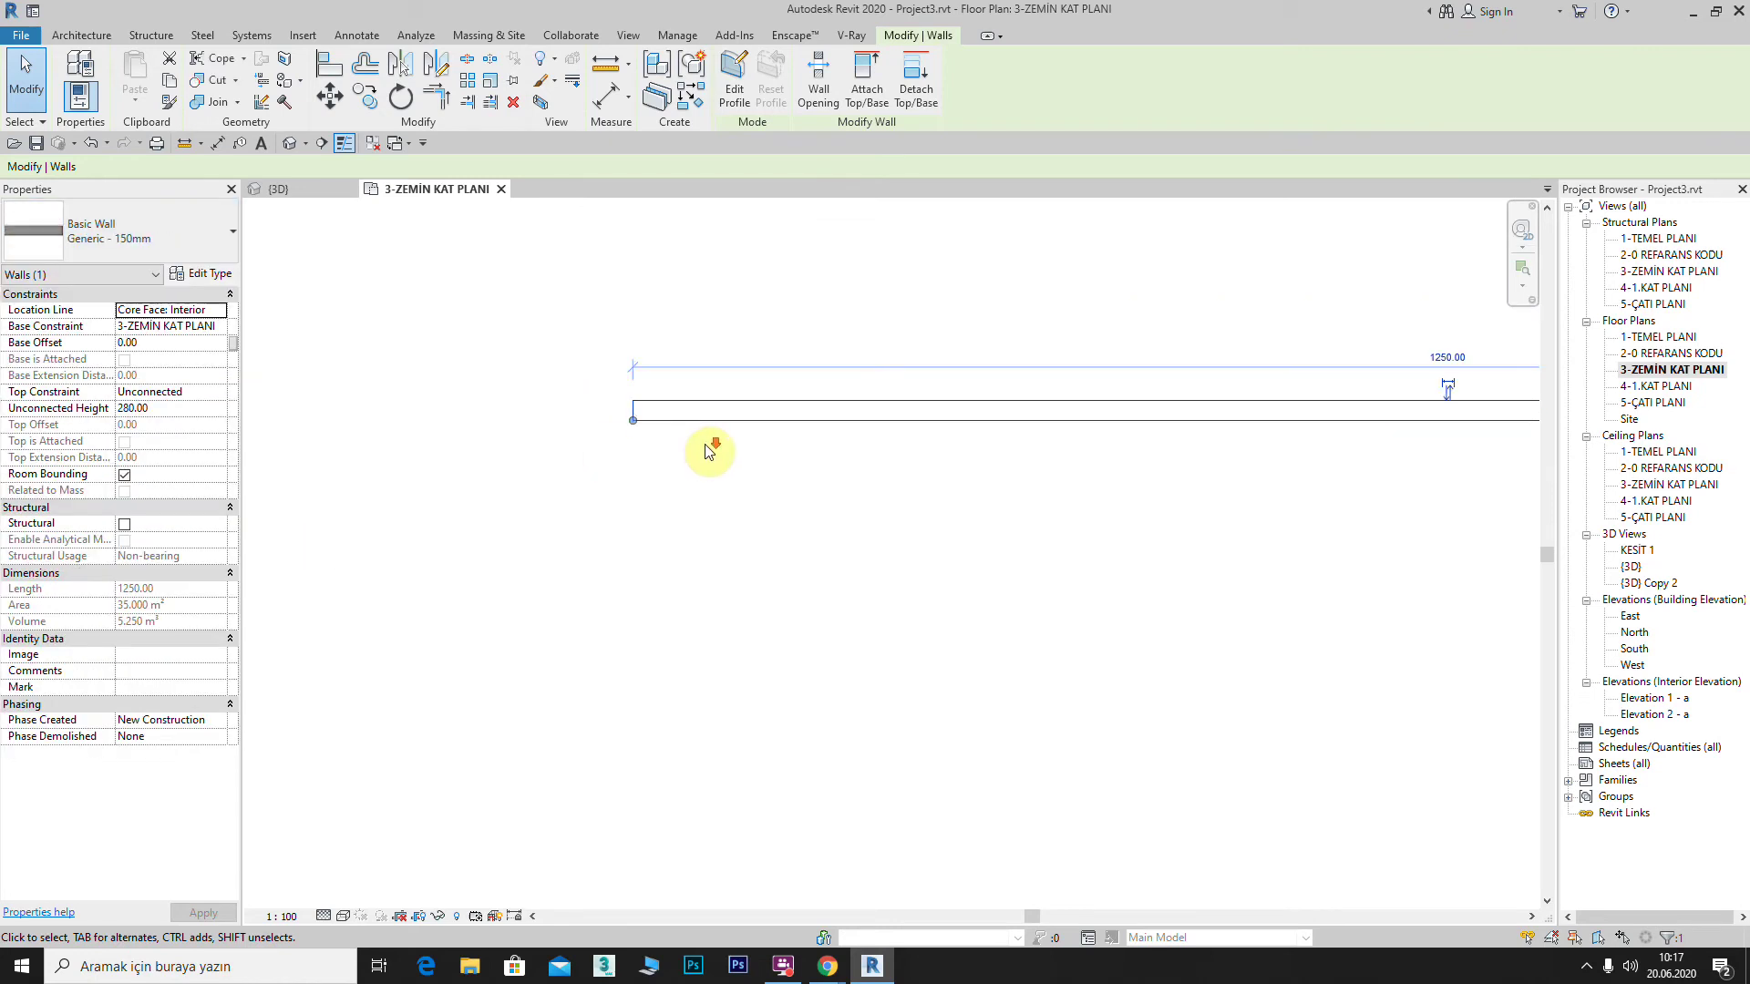
left_click(631, 34)
Step: In the default 3D view, select the Generic wall and drag its top up to 318.33 high
left_click(580, 66)
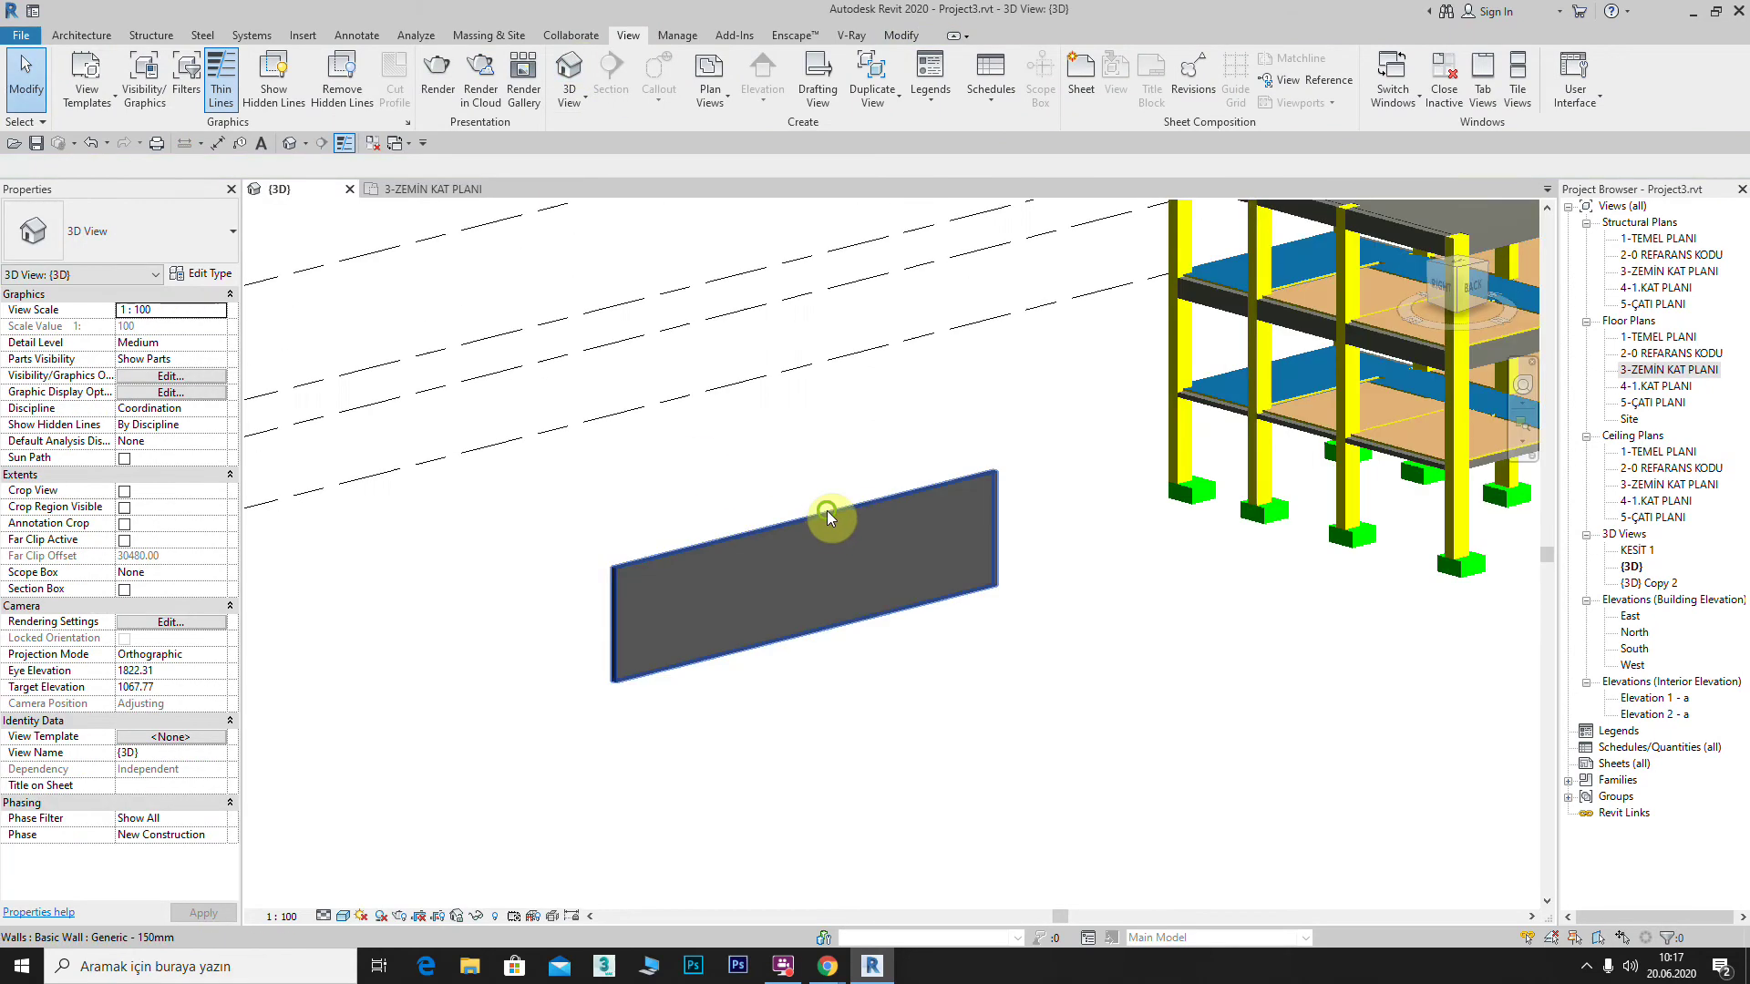
scroll(824, 516, "up", 3)
scroll(760, 501, "up", 3)
scroll(762, 429, "down", 2)
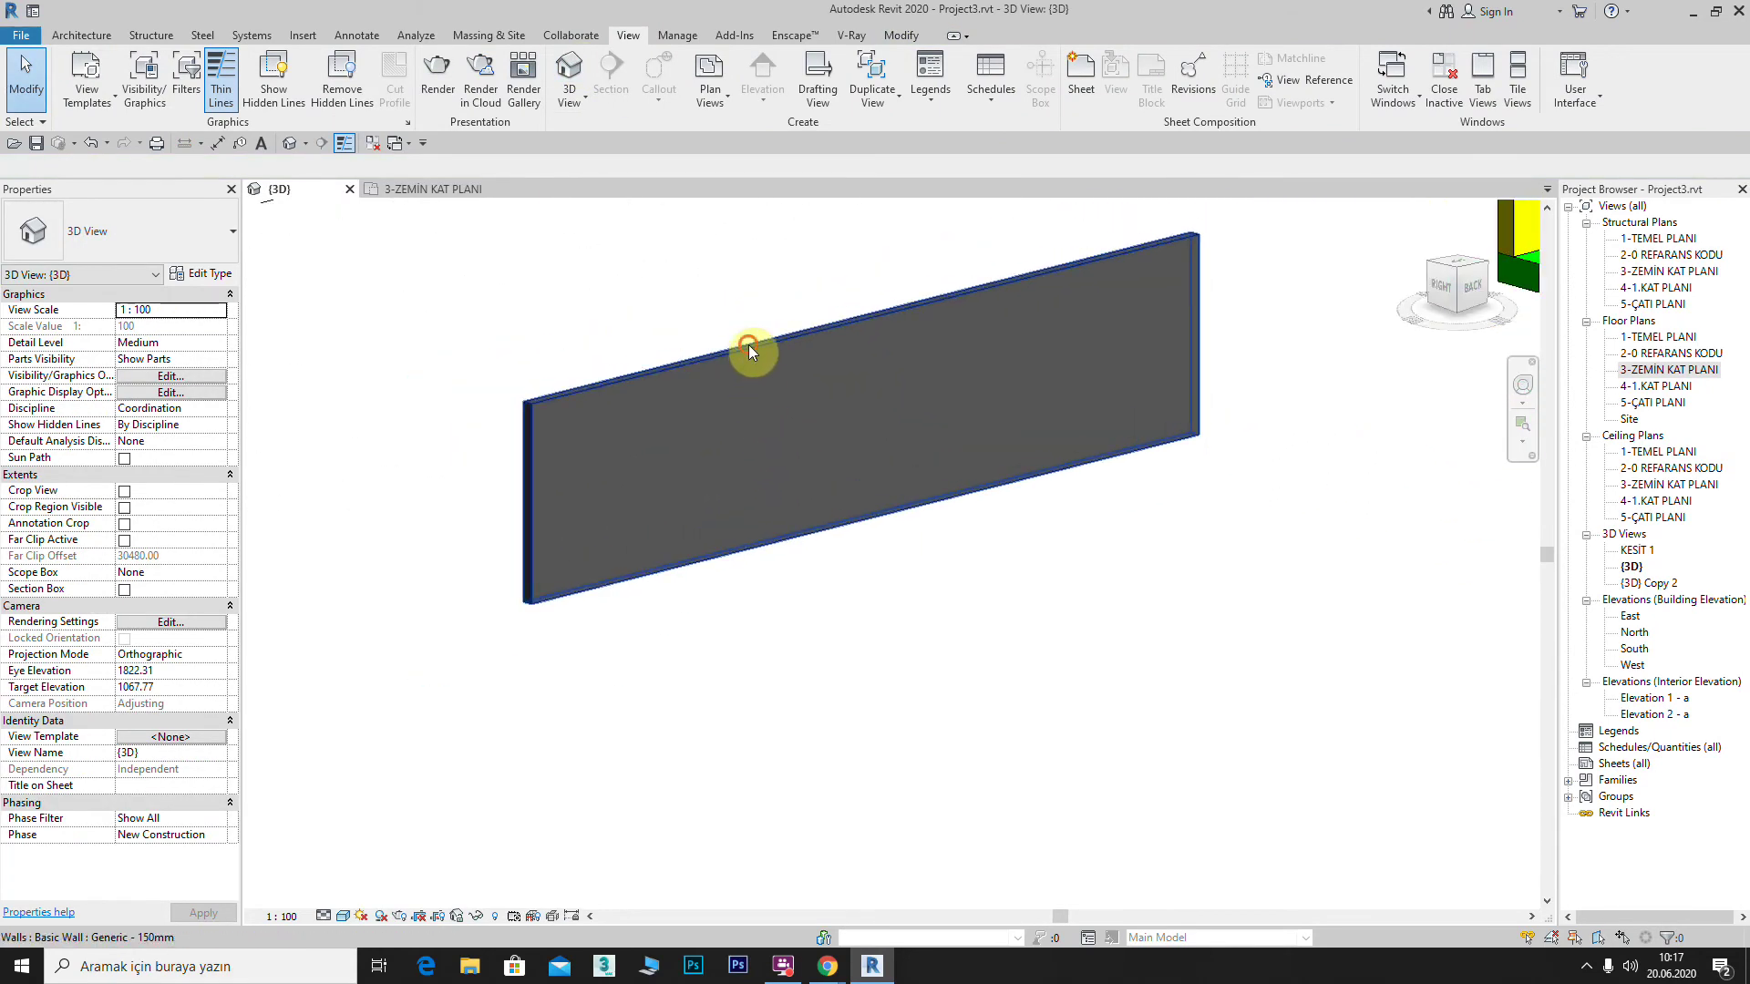
left_click(650, 536)
left_click(725, 469)
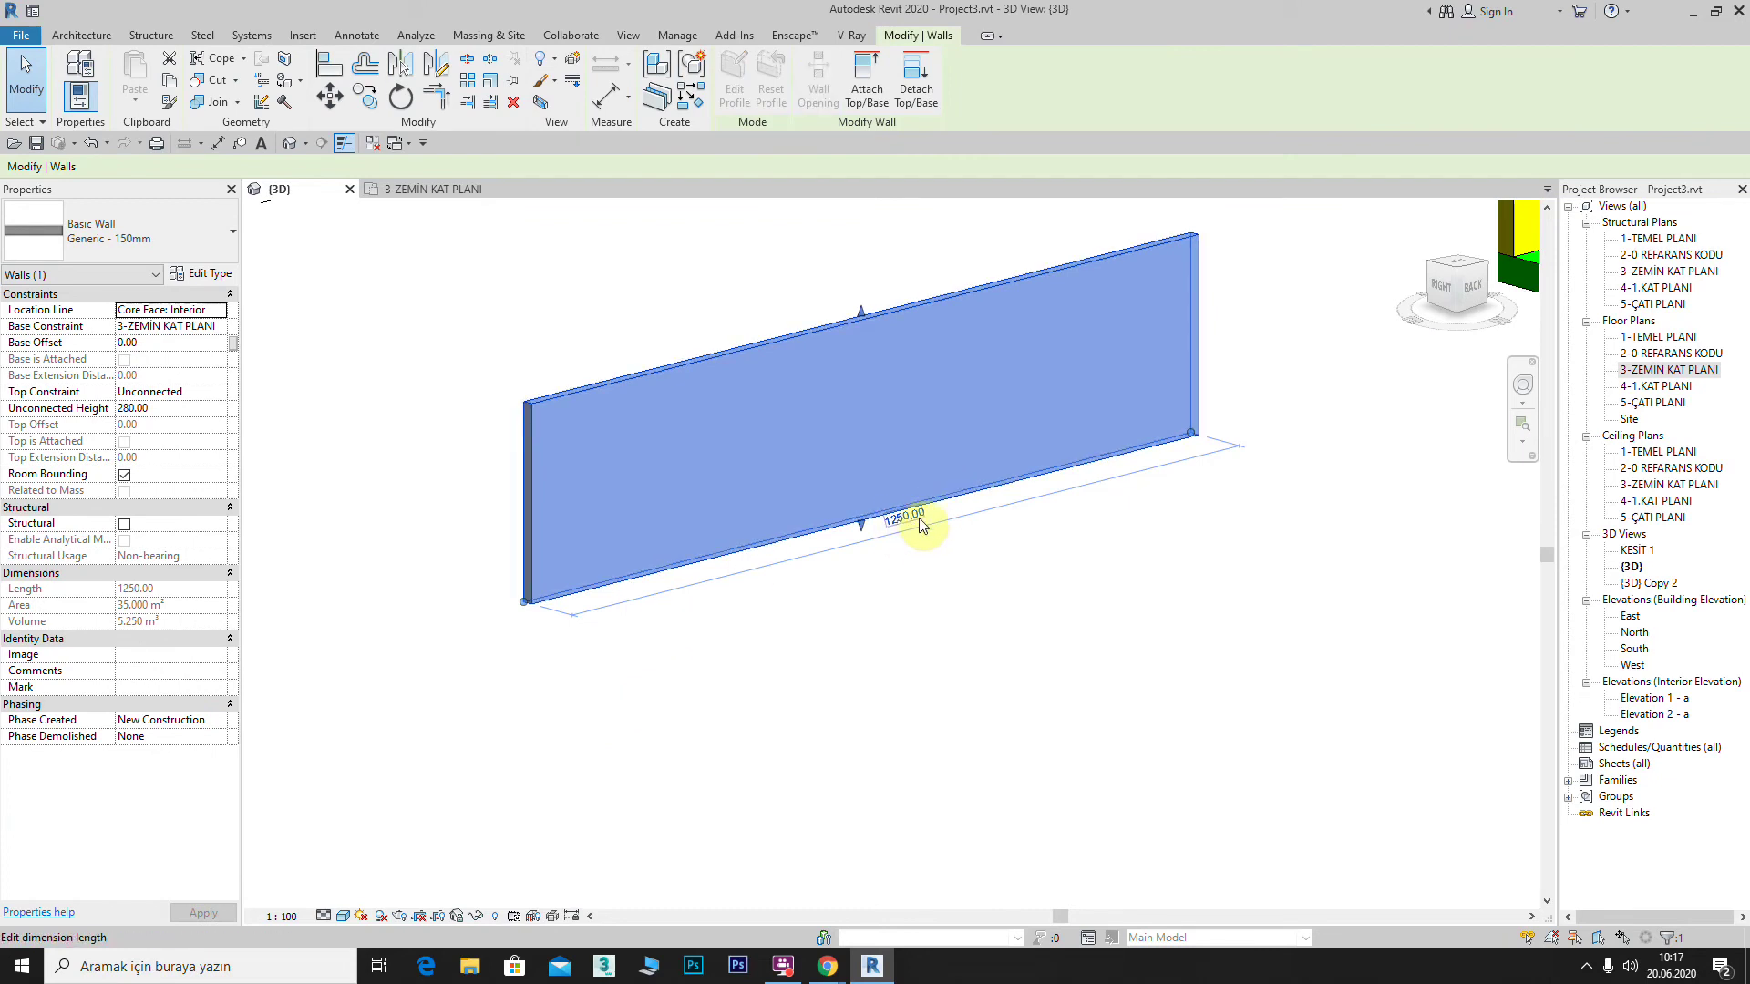
mouse_move(872, 313)
left_mouse_down()
mouse_move(875, 366)
mouse_move(875, 305)
left_mouse_up()
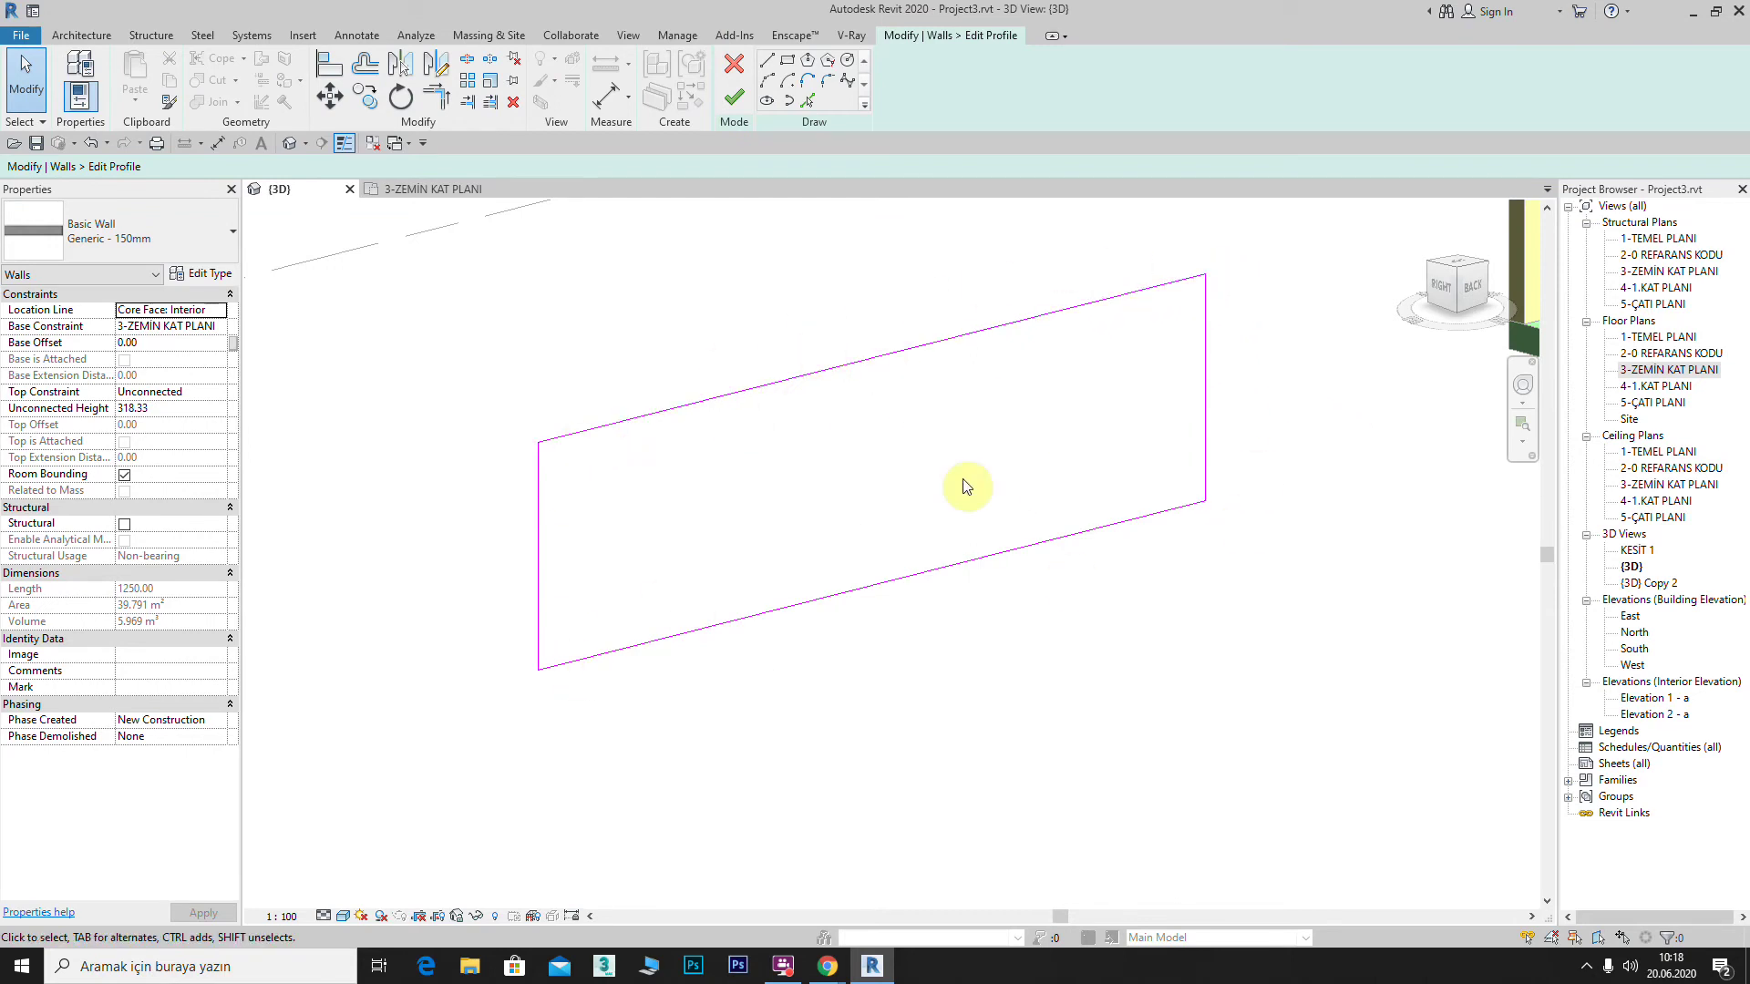
Step: Delete the profile's flat top edge and draw the first arc from the left corner
middle_click_drag(967, 450, 1003, 481)
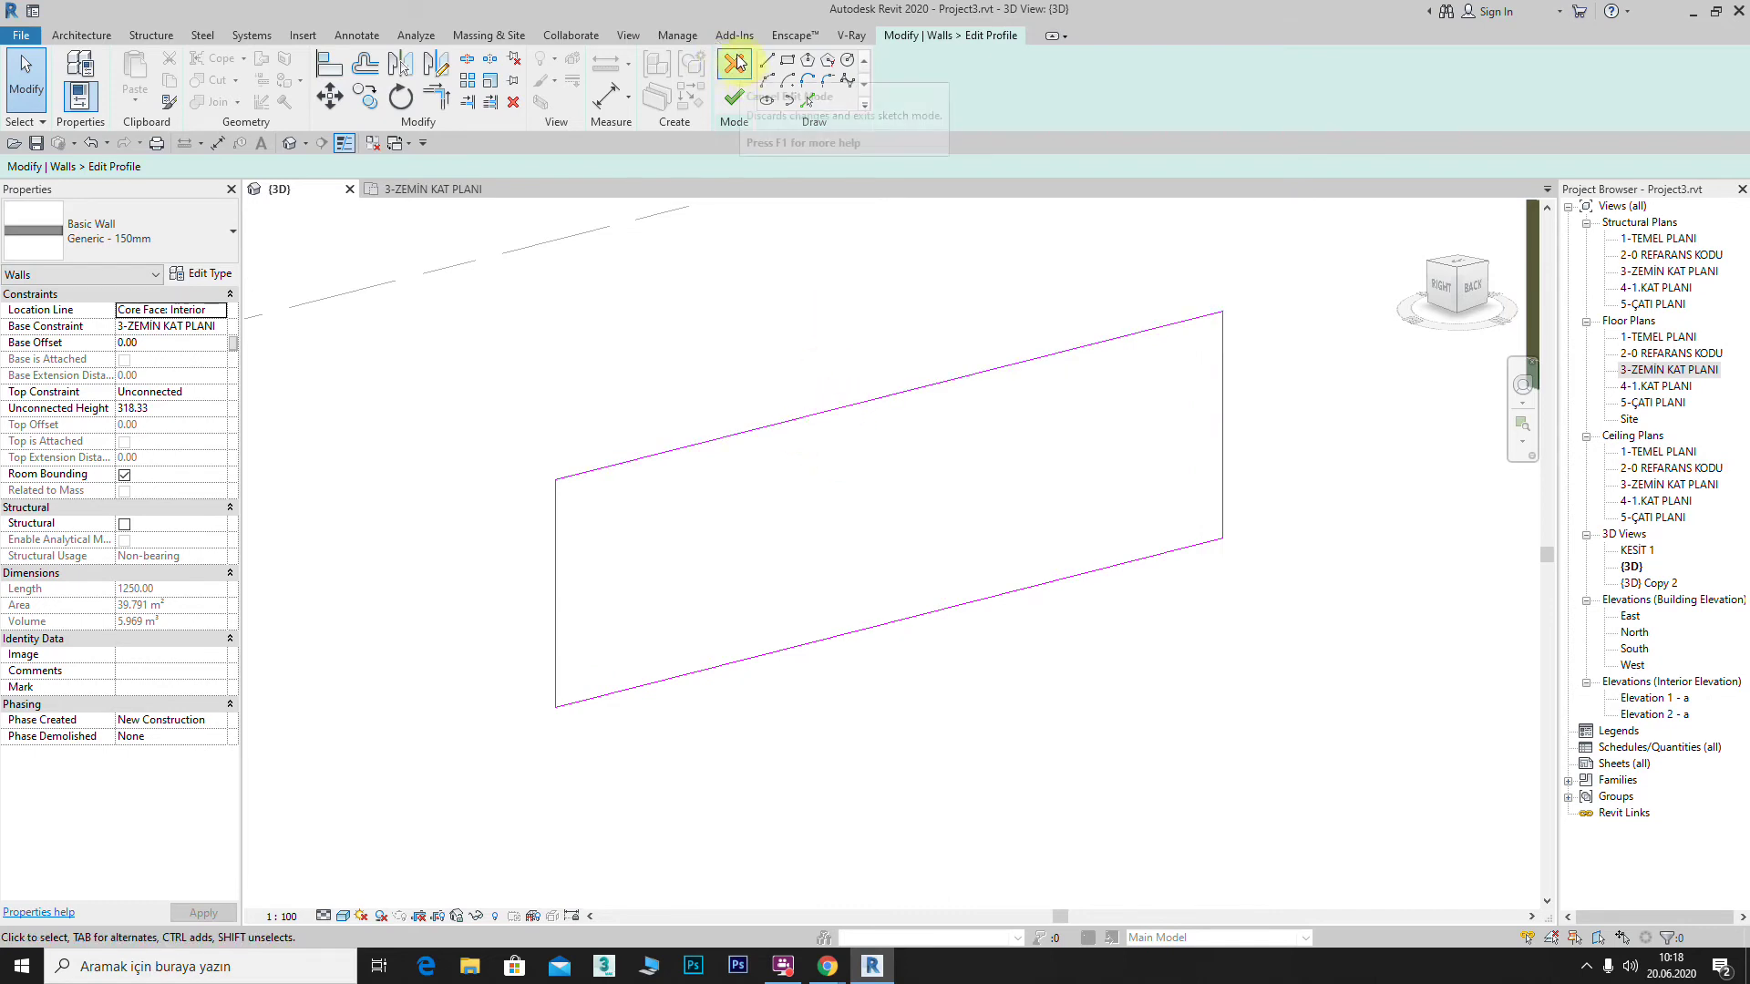
left_click(820, 415)
key("Delete")
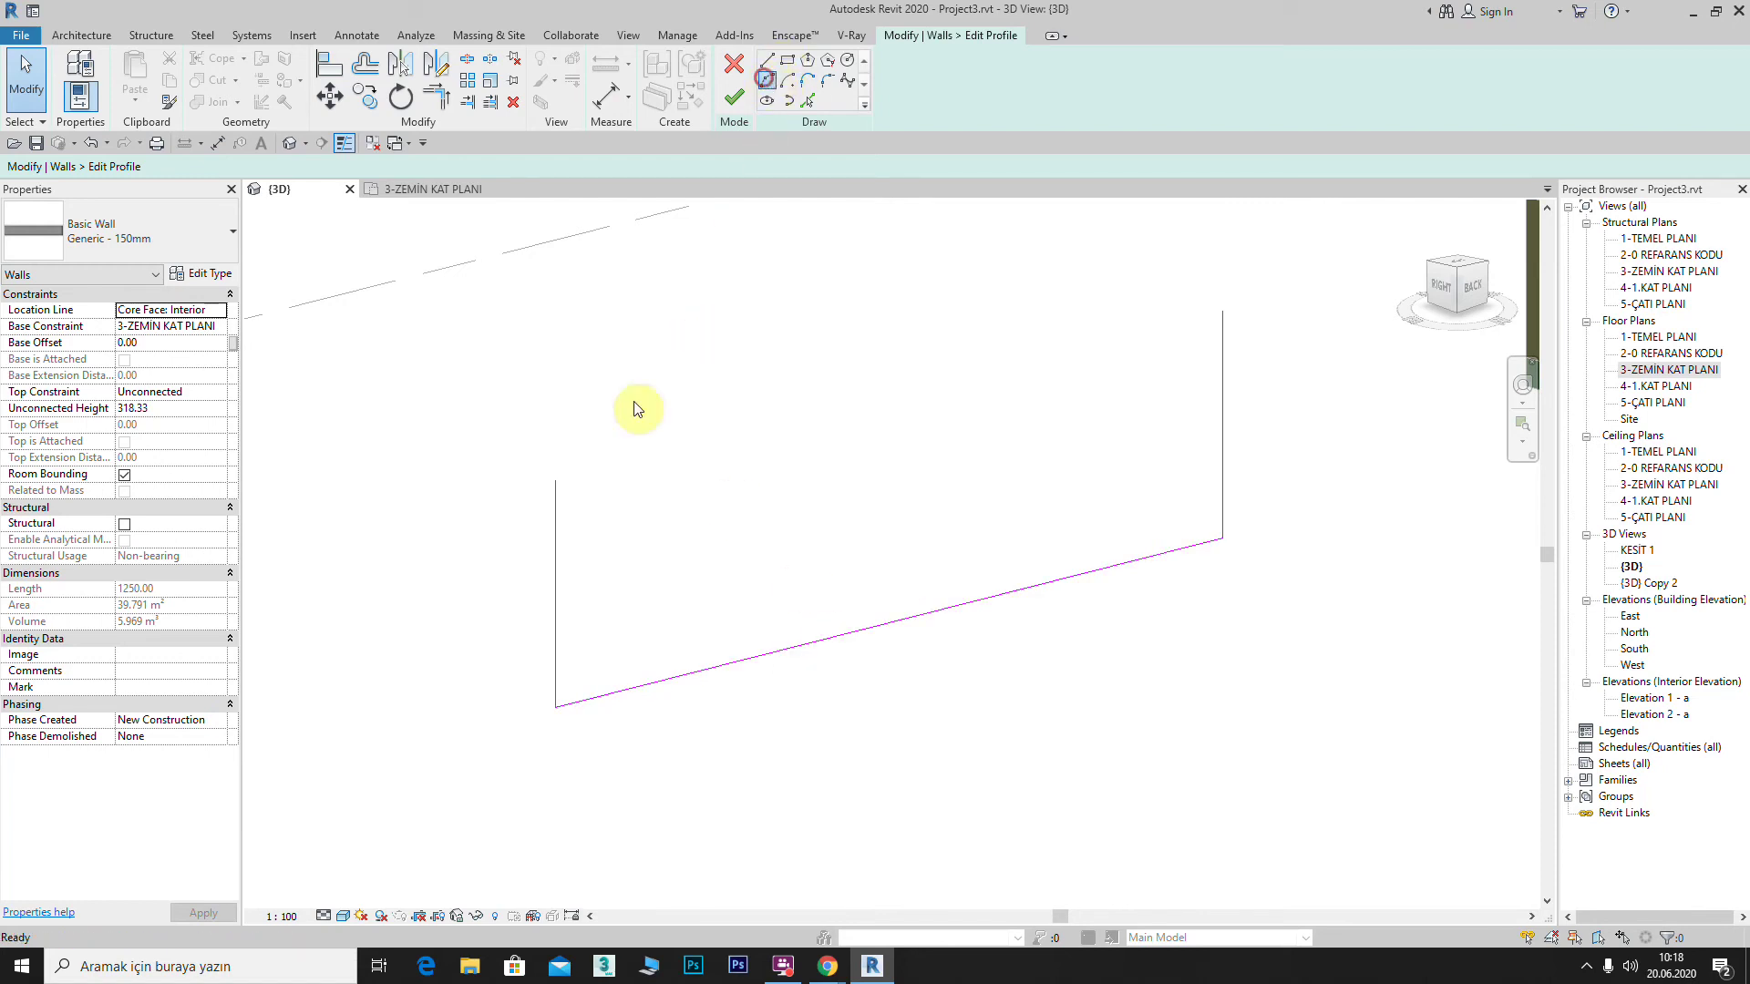
left_click(555, 480)
left_click(740, 288)
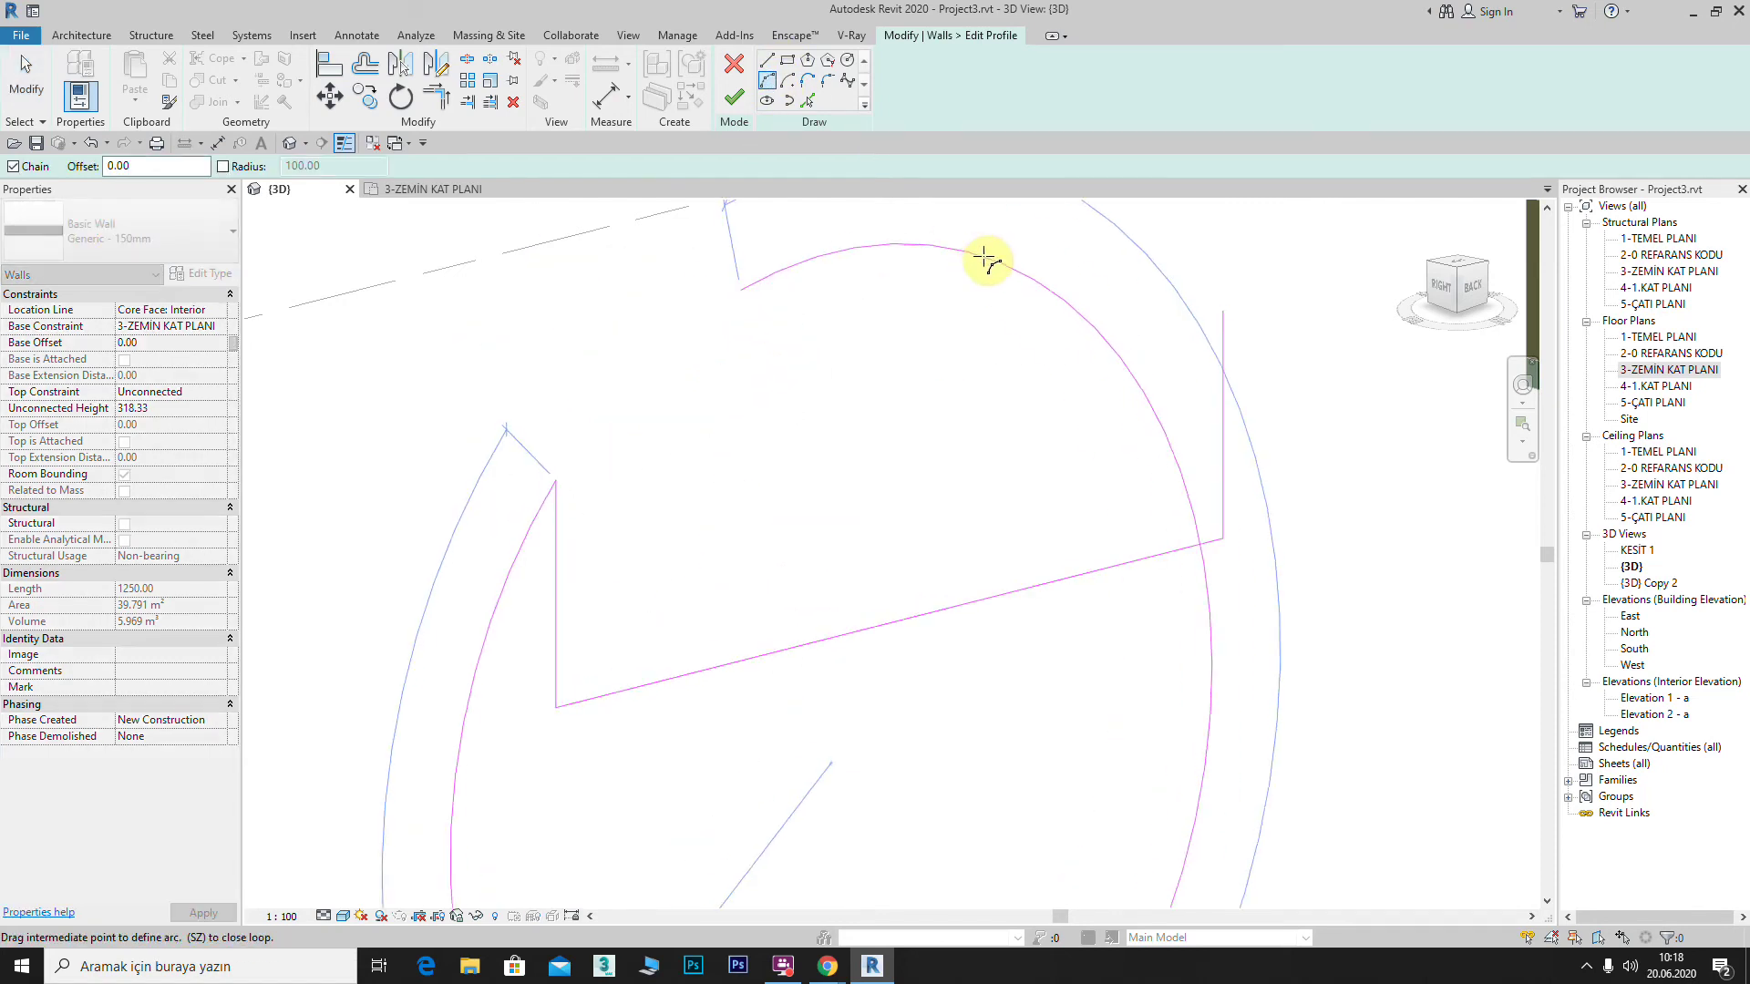
left_click(683, 288)
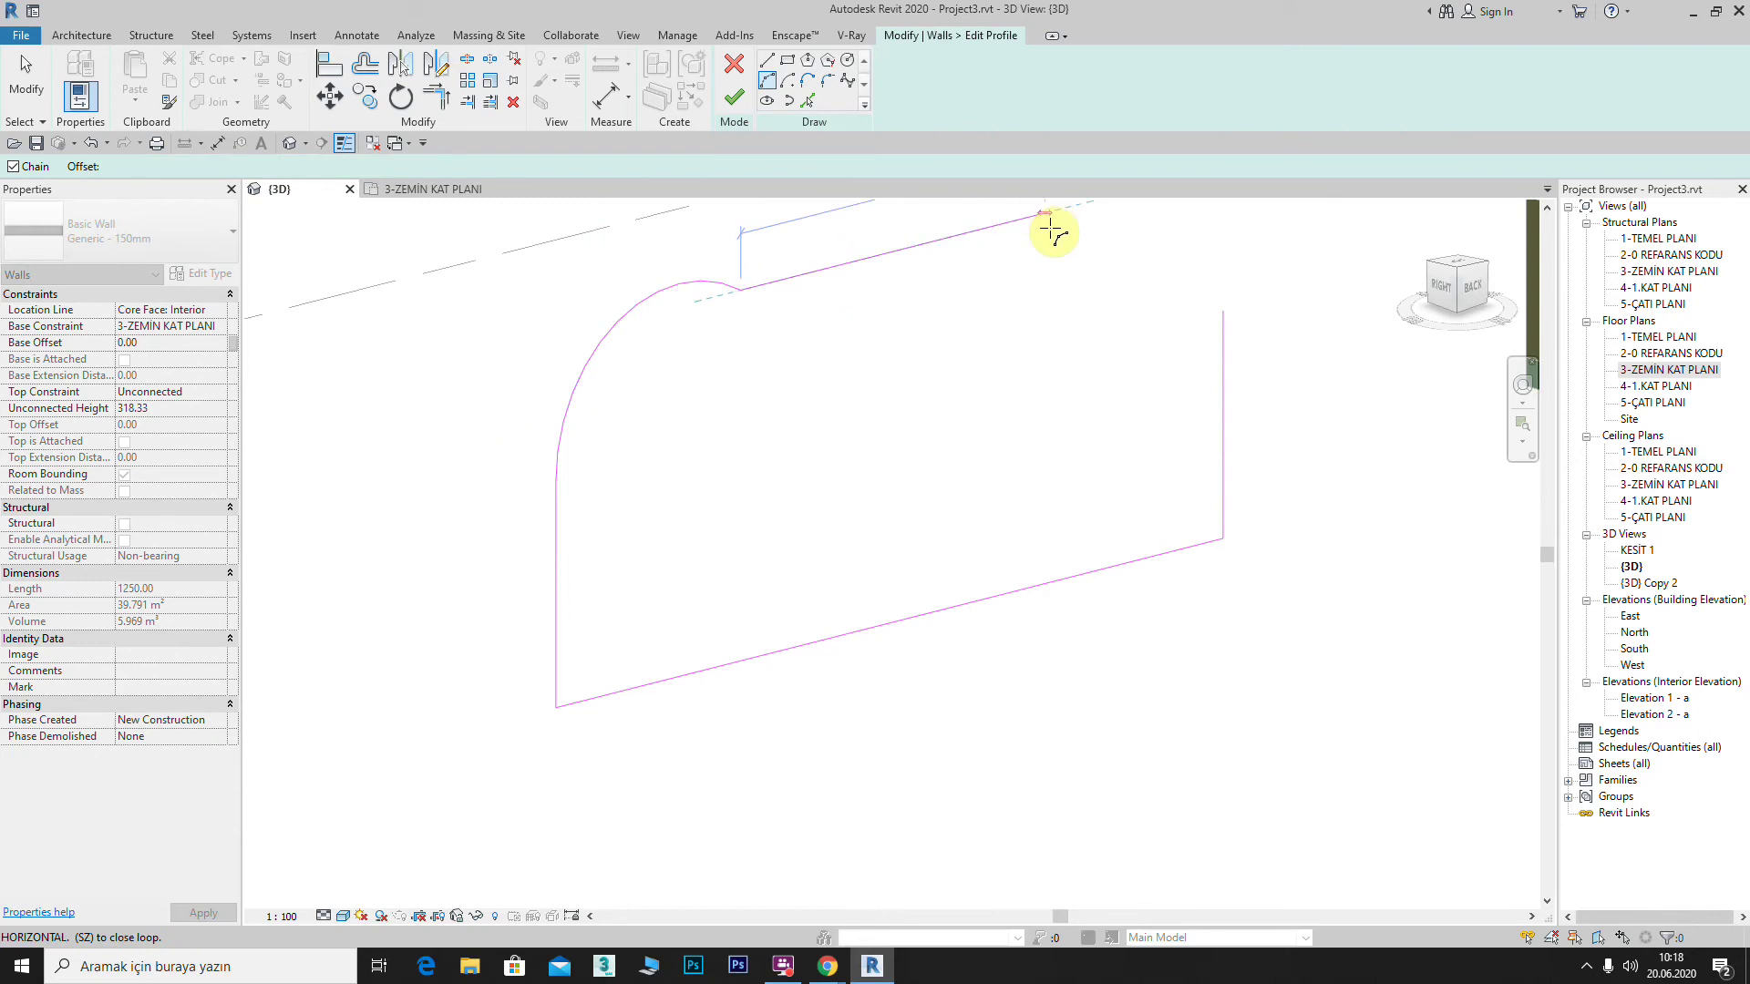
Step: Draw the second arc to the right edge's top and finish the profile edit
middle_click_drag(1051, 233, 850, 415)
left_click(1022, 497)
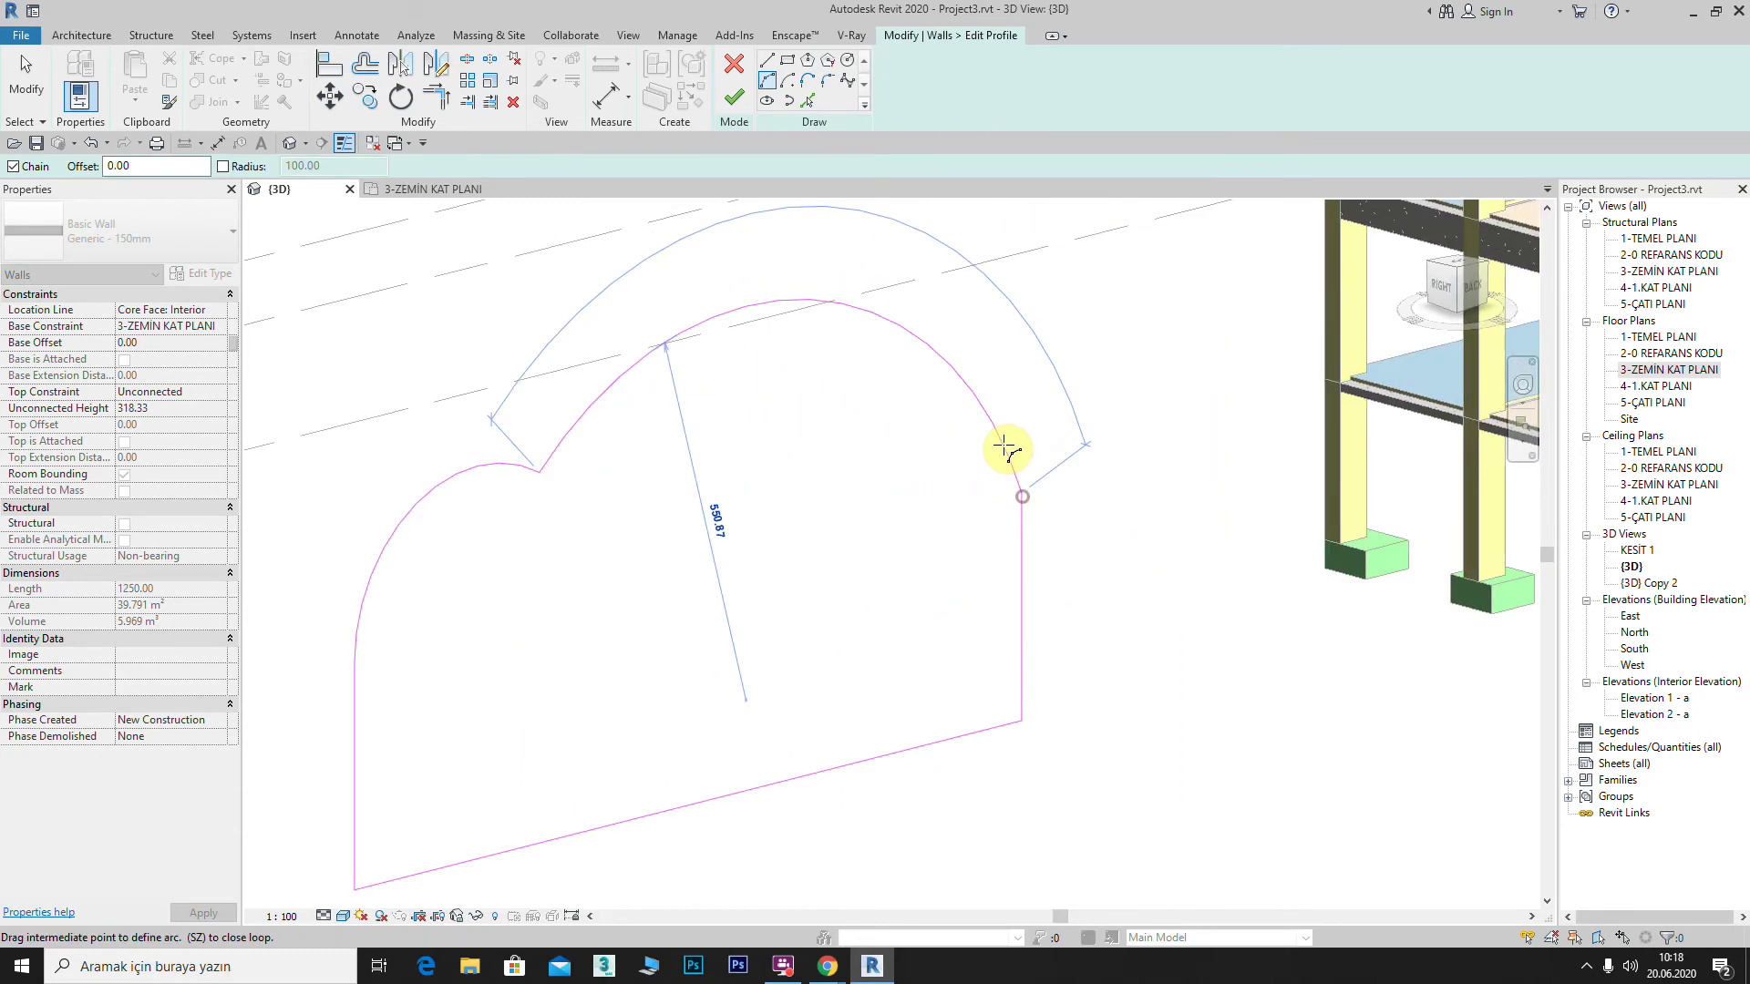
left_click(1007, 449)
middle_click_drag(821, 538, 1035, 421)
right_click(1034, 421)
left_click(1057, 429)
middle_click_drag(871, 314, 834, 399)
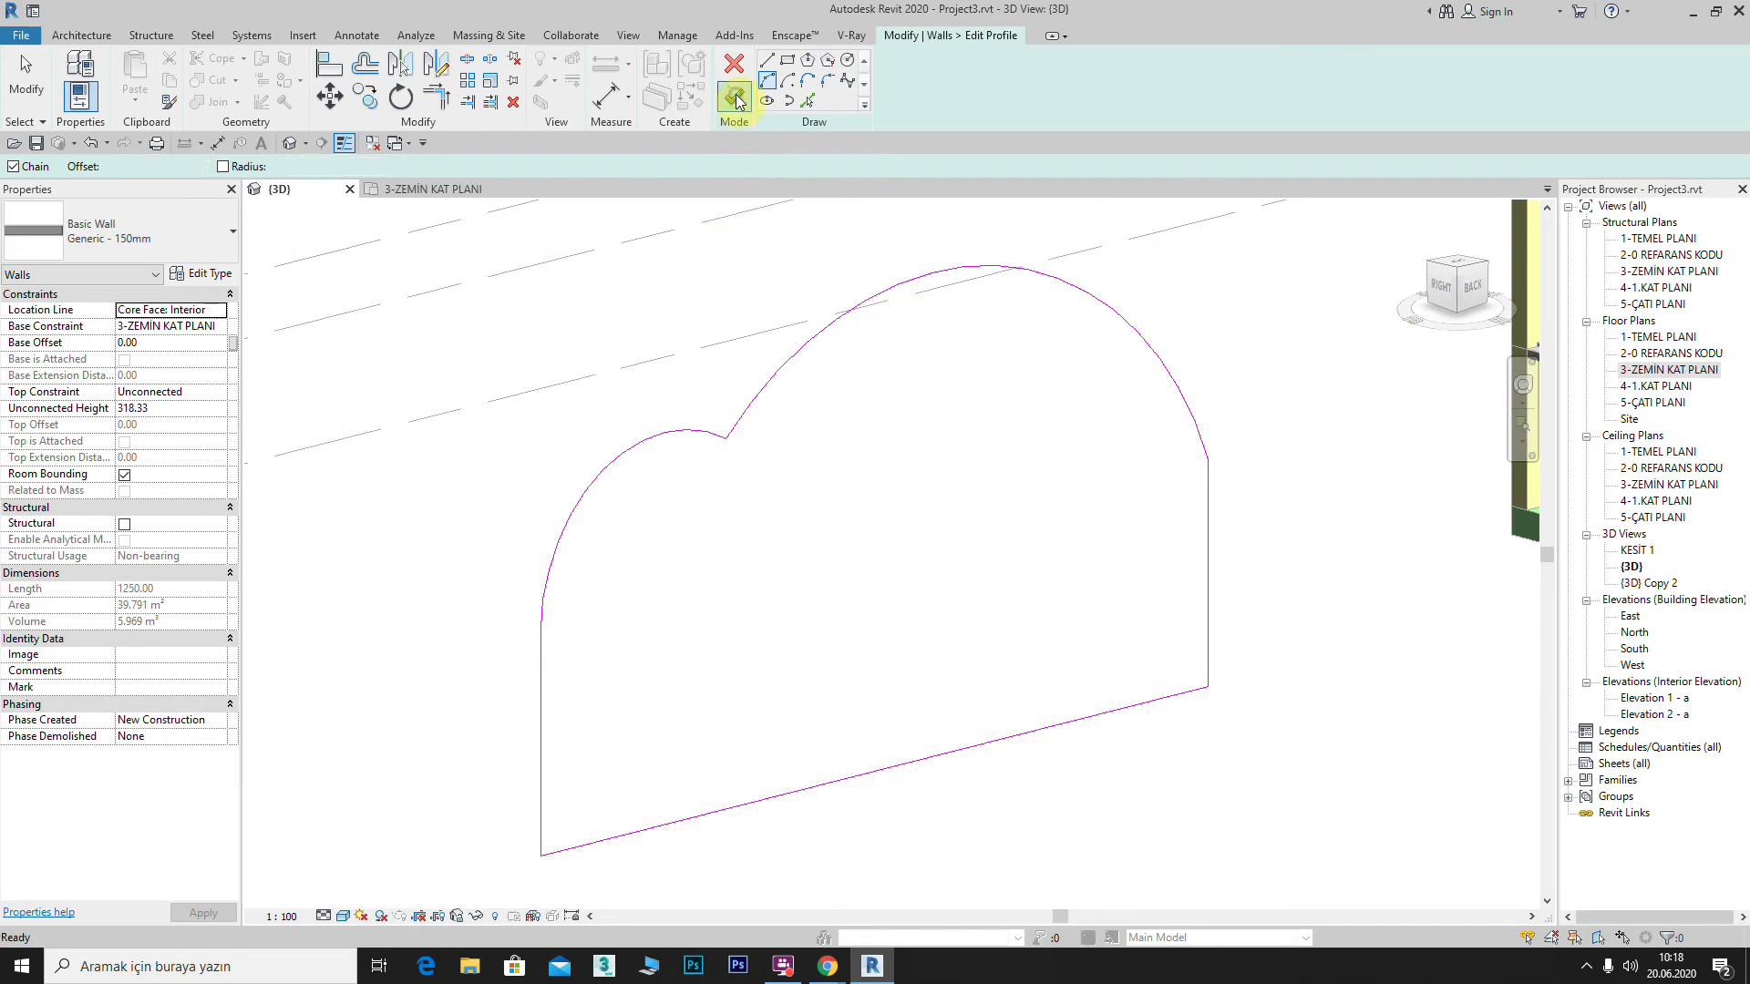
left_click(737, 101)
Step: Finish the curved profile, then reopen it and delete the left vertical edge
left_click(1275, 338)
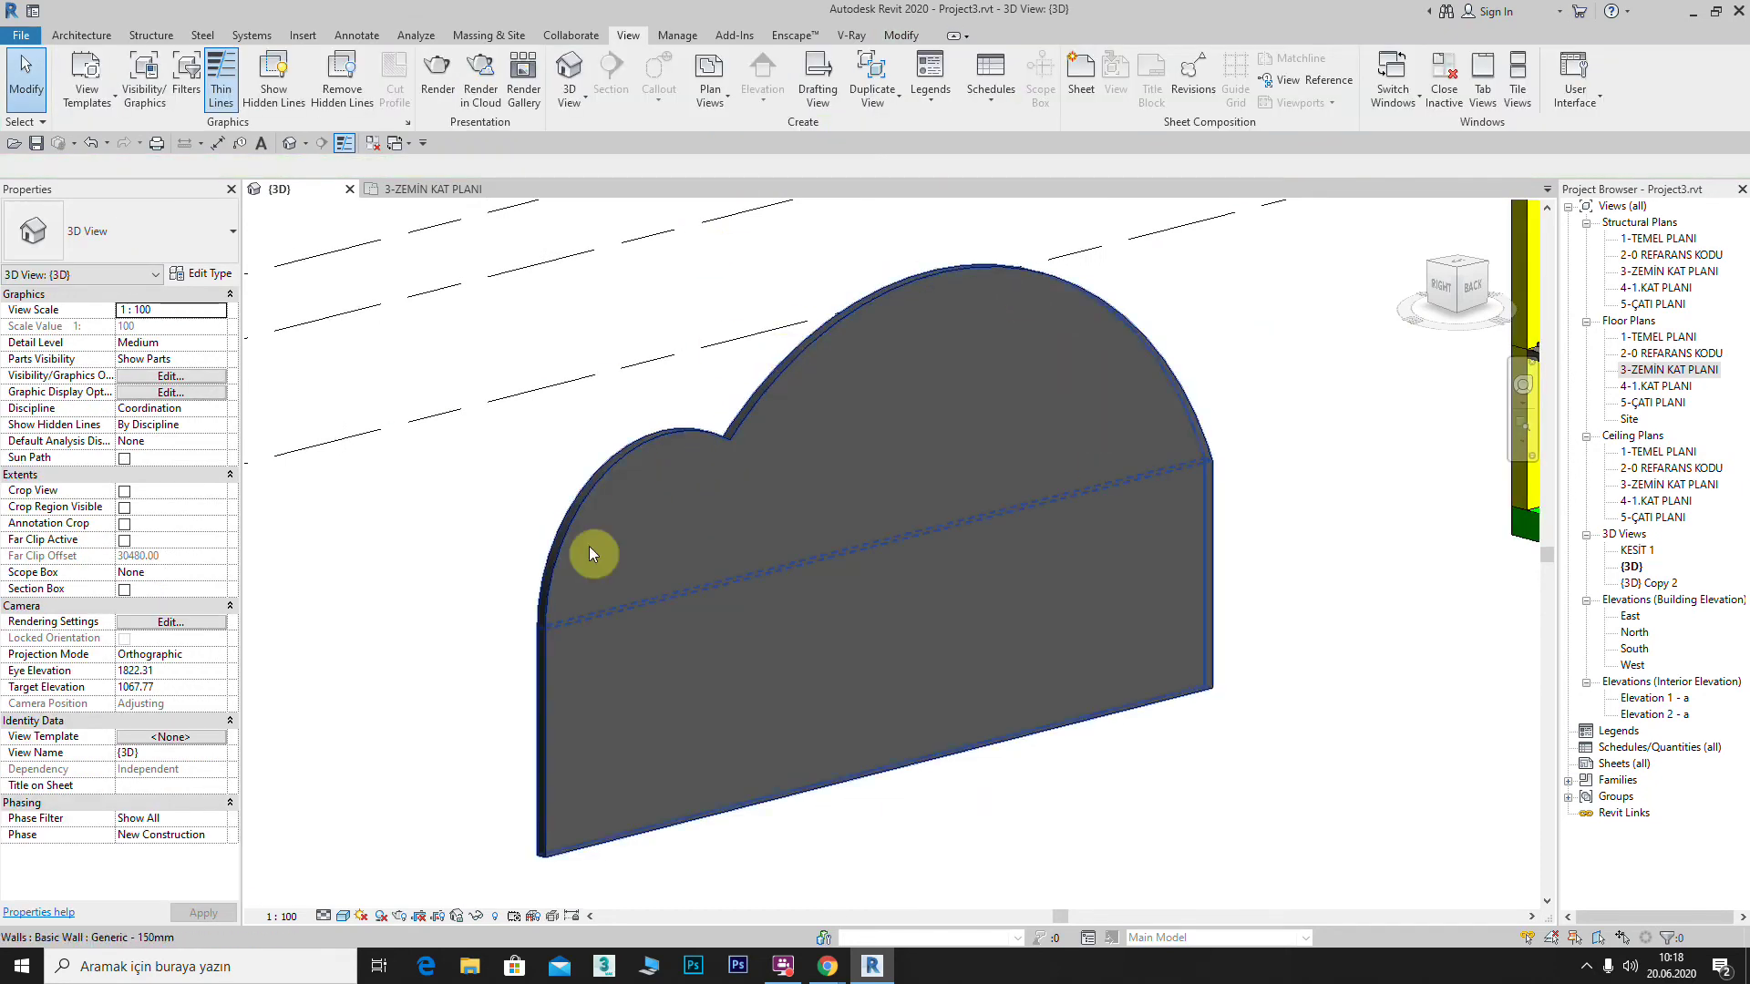
left_click(778, 392)
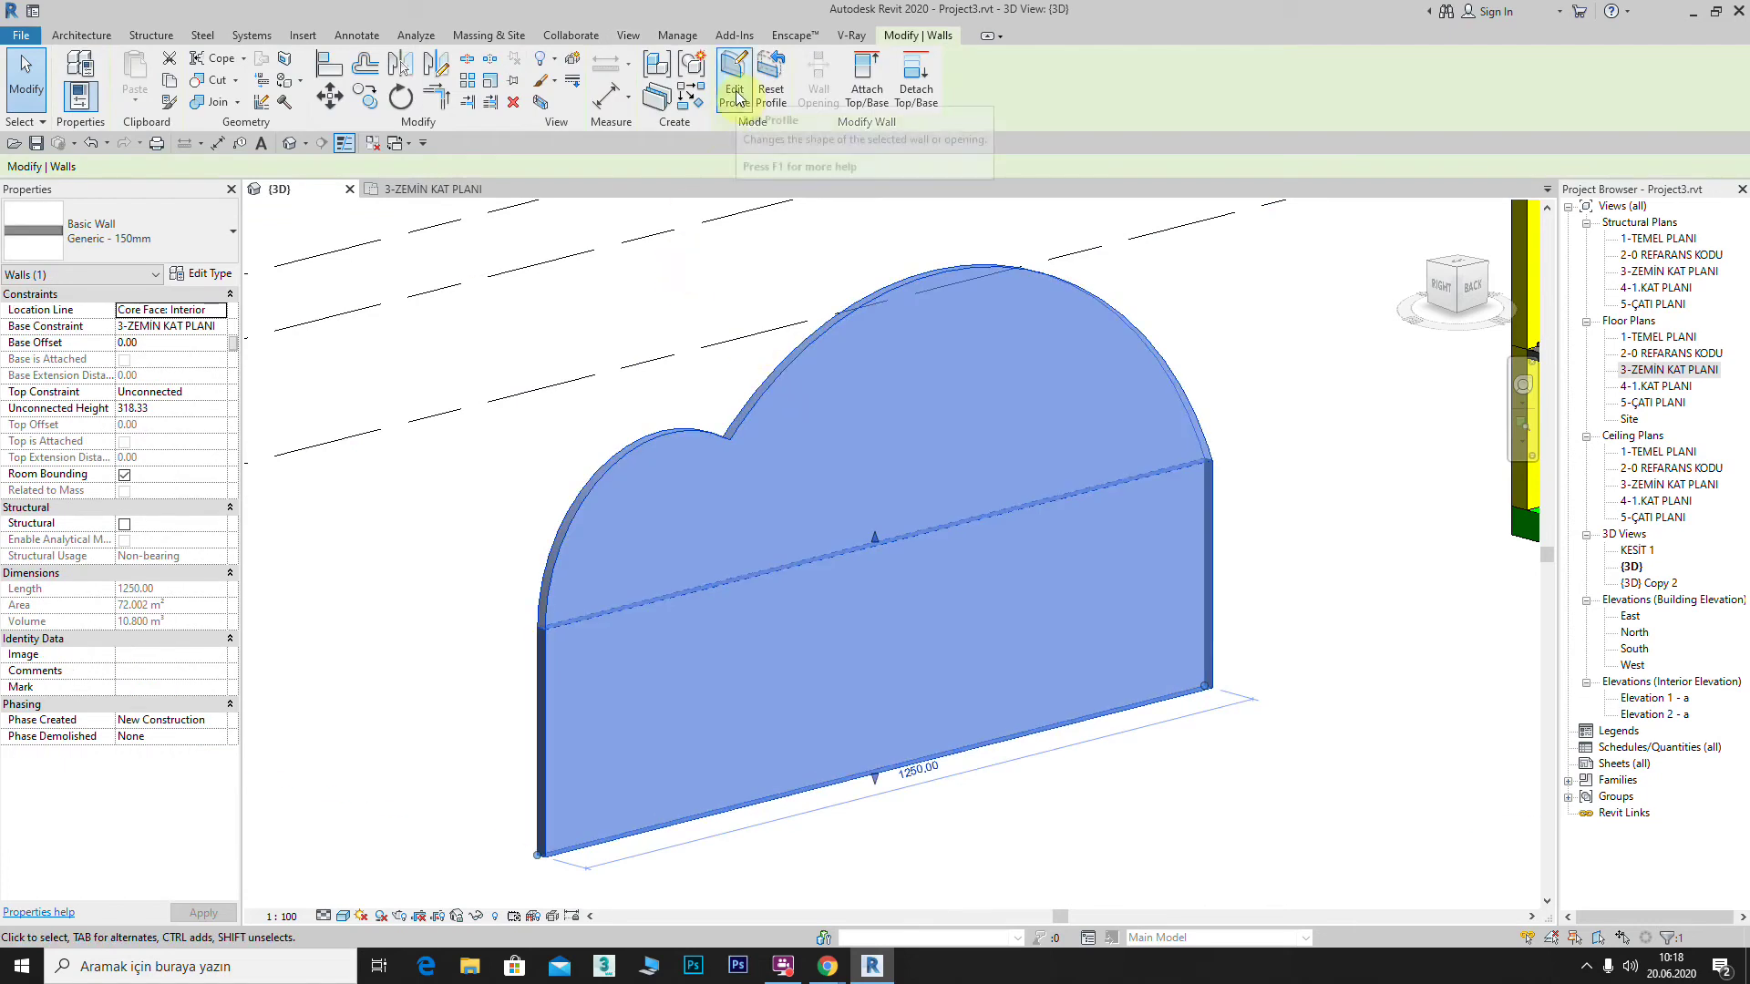
left_click(807, 357)
double_click(806, 357)
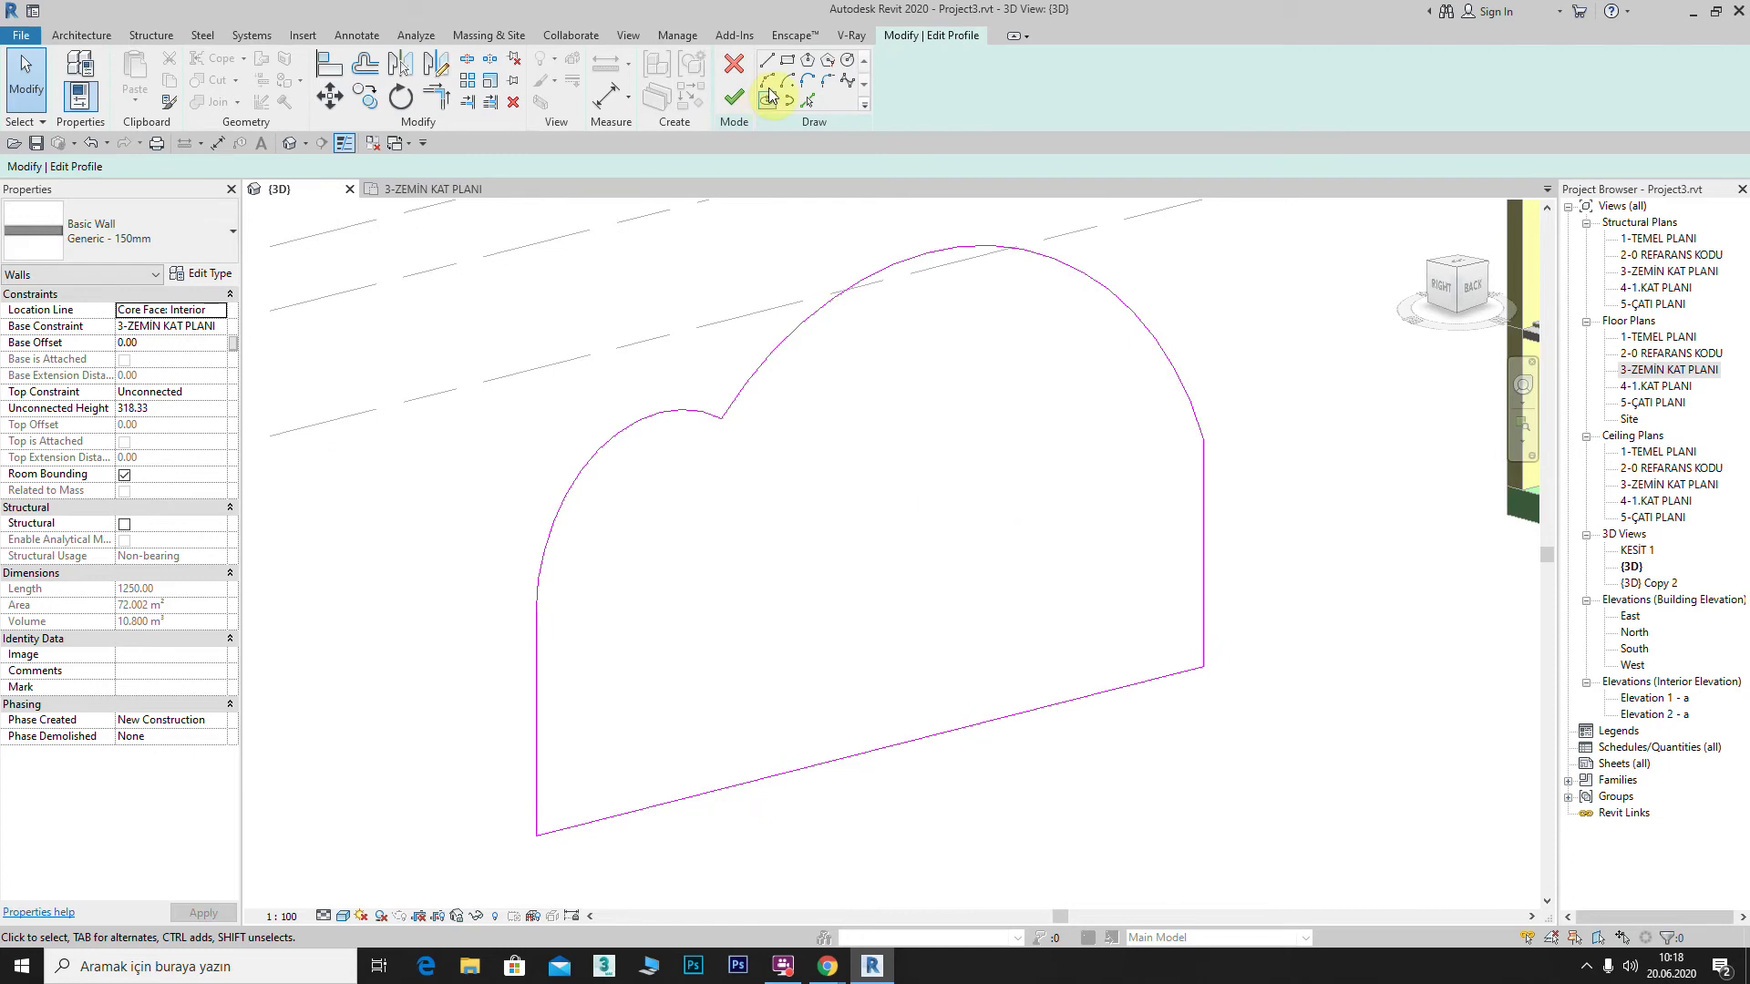
scroll(533, 473, "down", 1)
left_click_drag(500, 521, 702, 801)
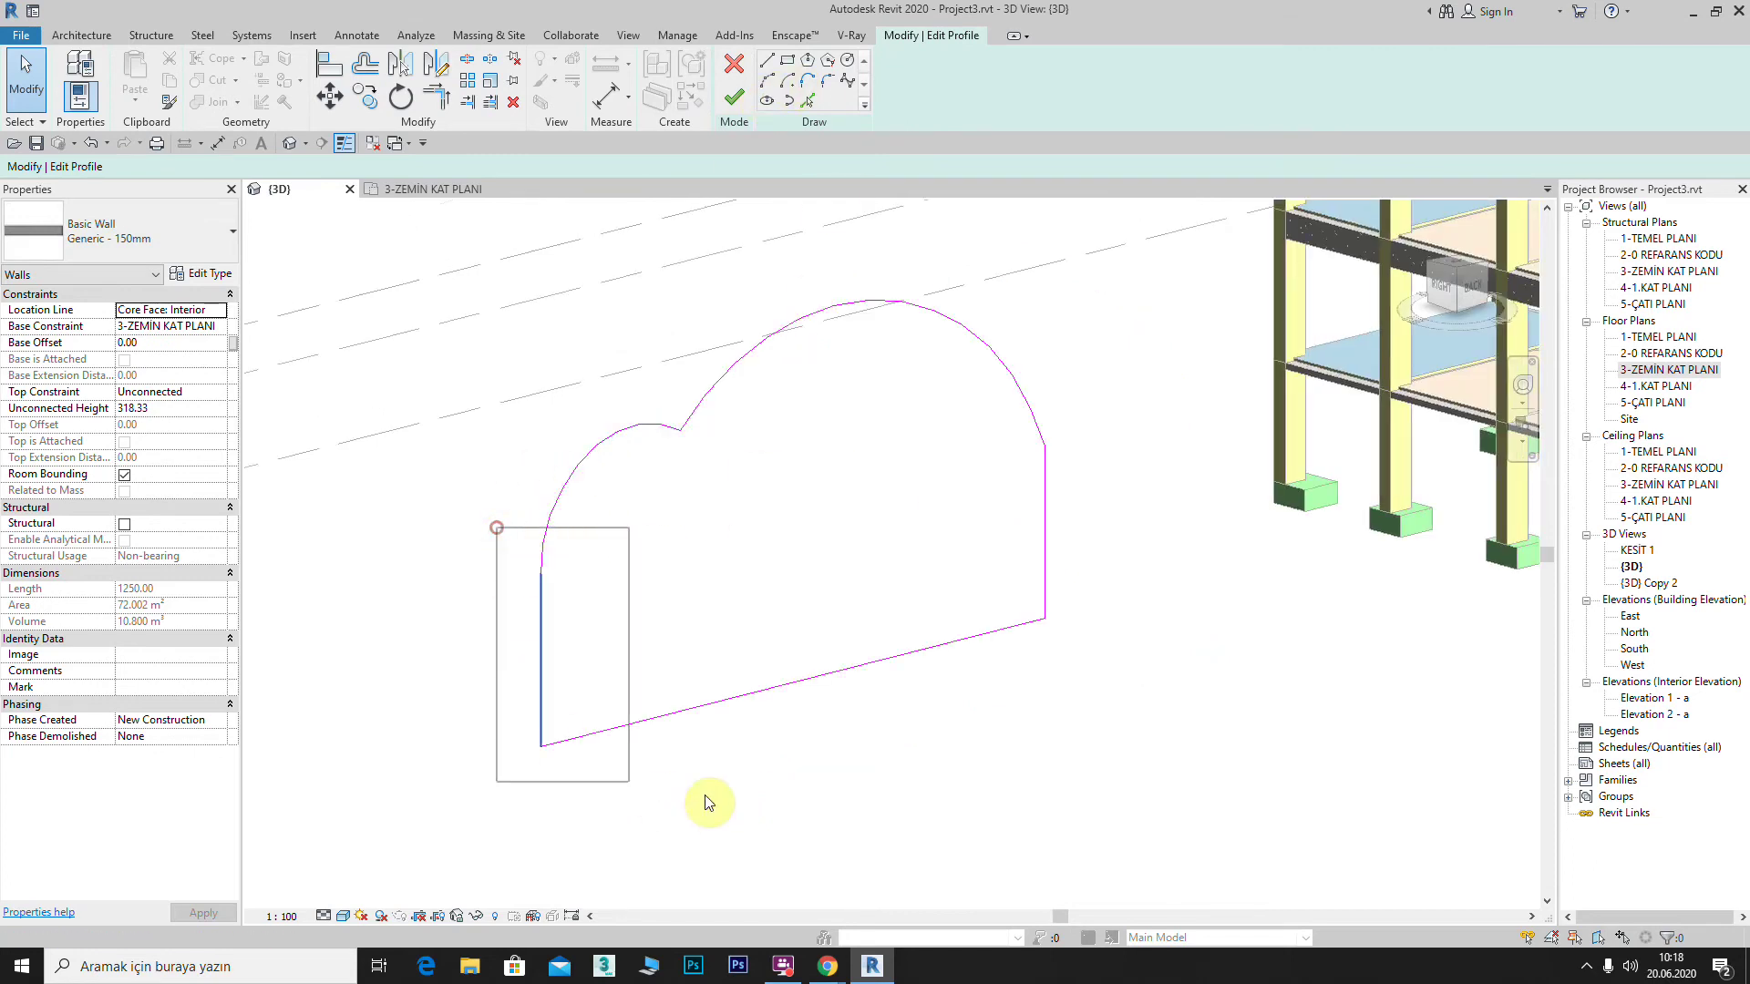
key("Delete")
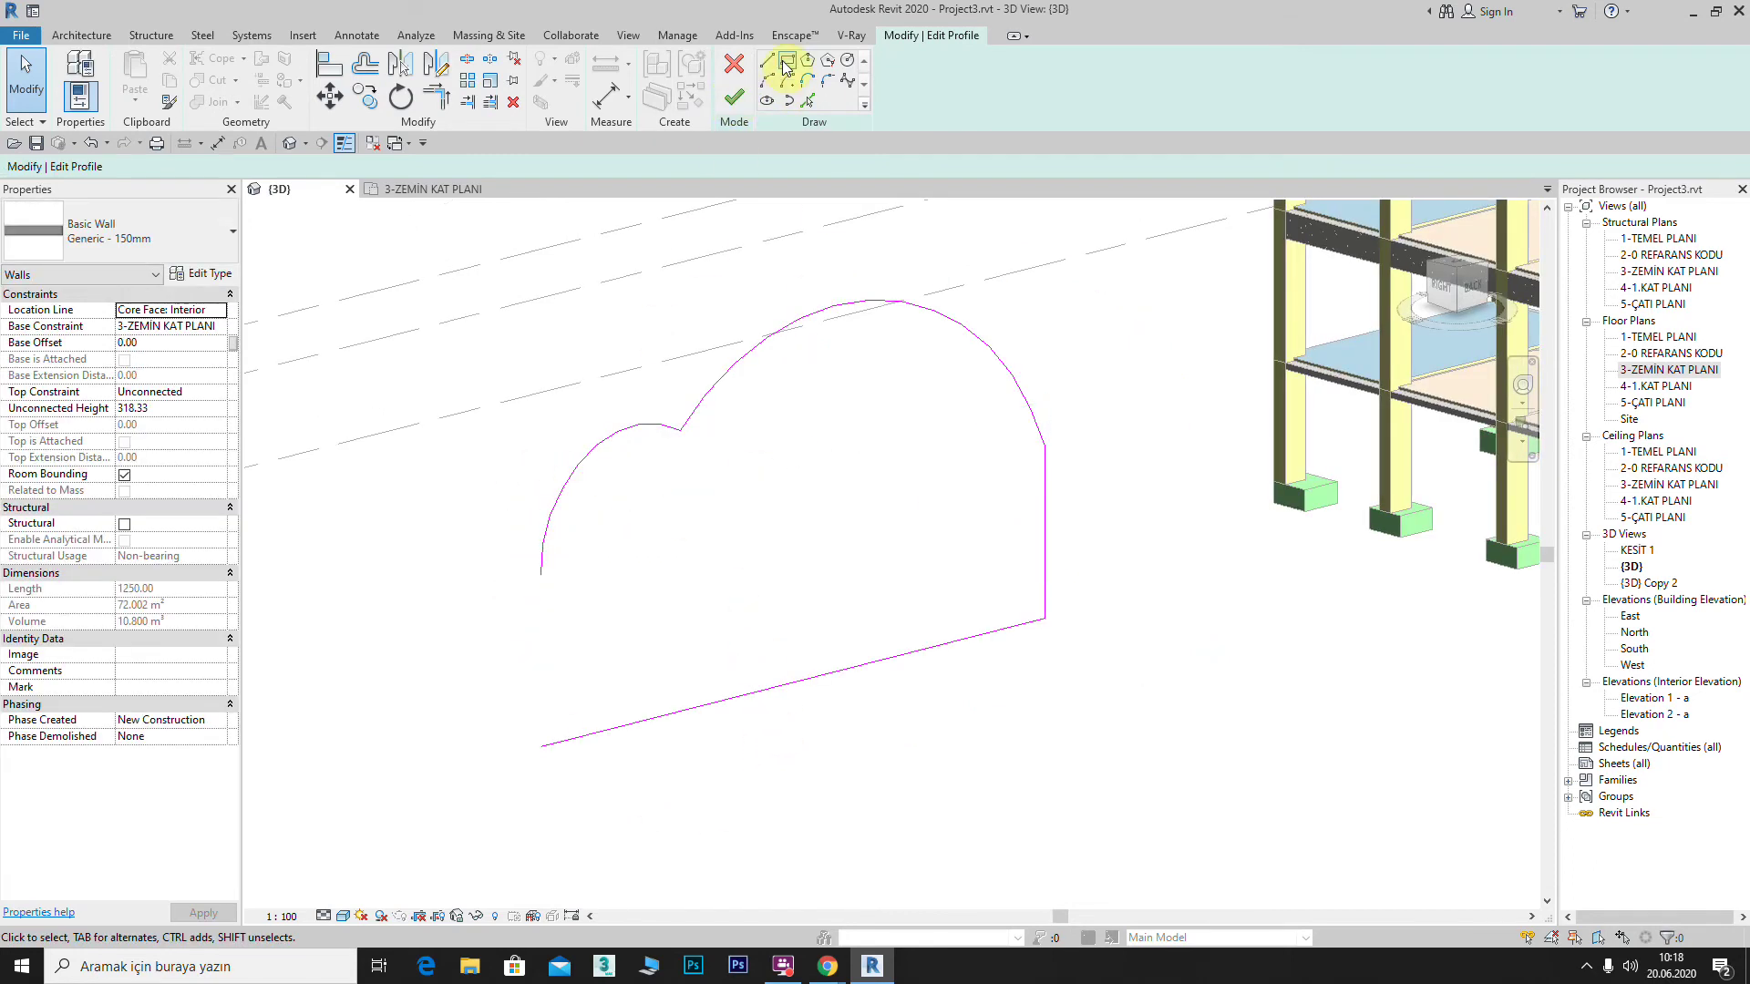
Step: Draw new edges that extend a low section out to the wall's left
key("l")
key("i")
left_click(541, 745)
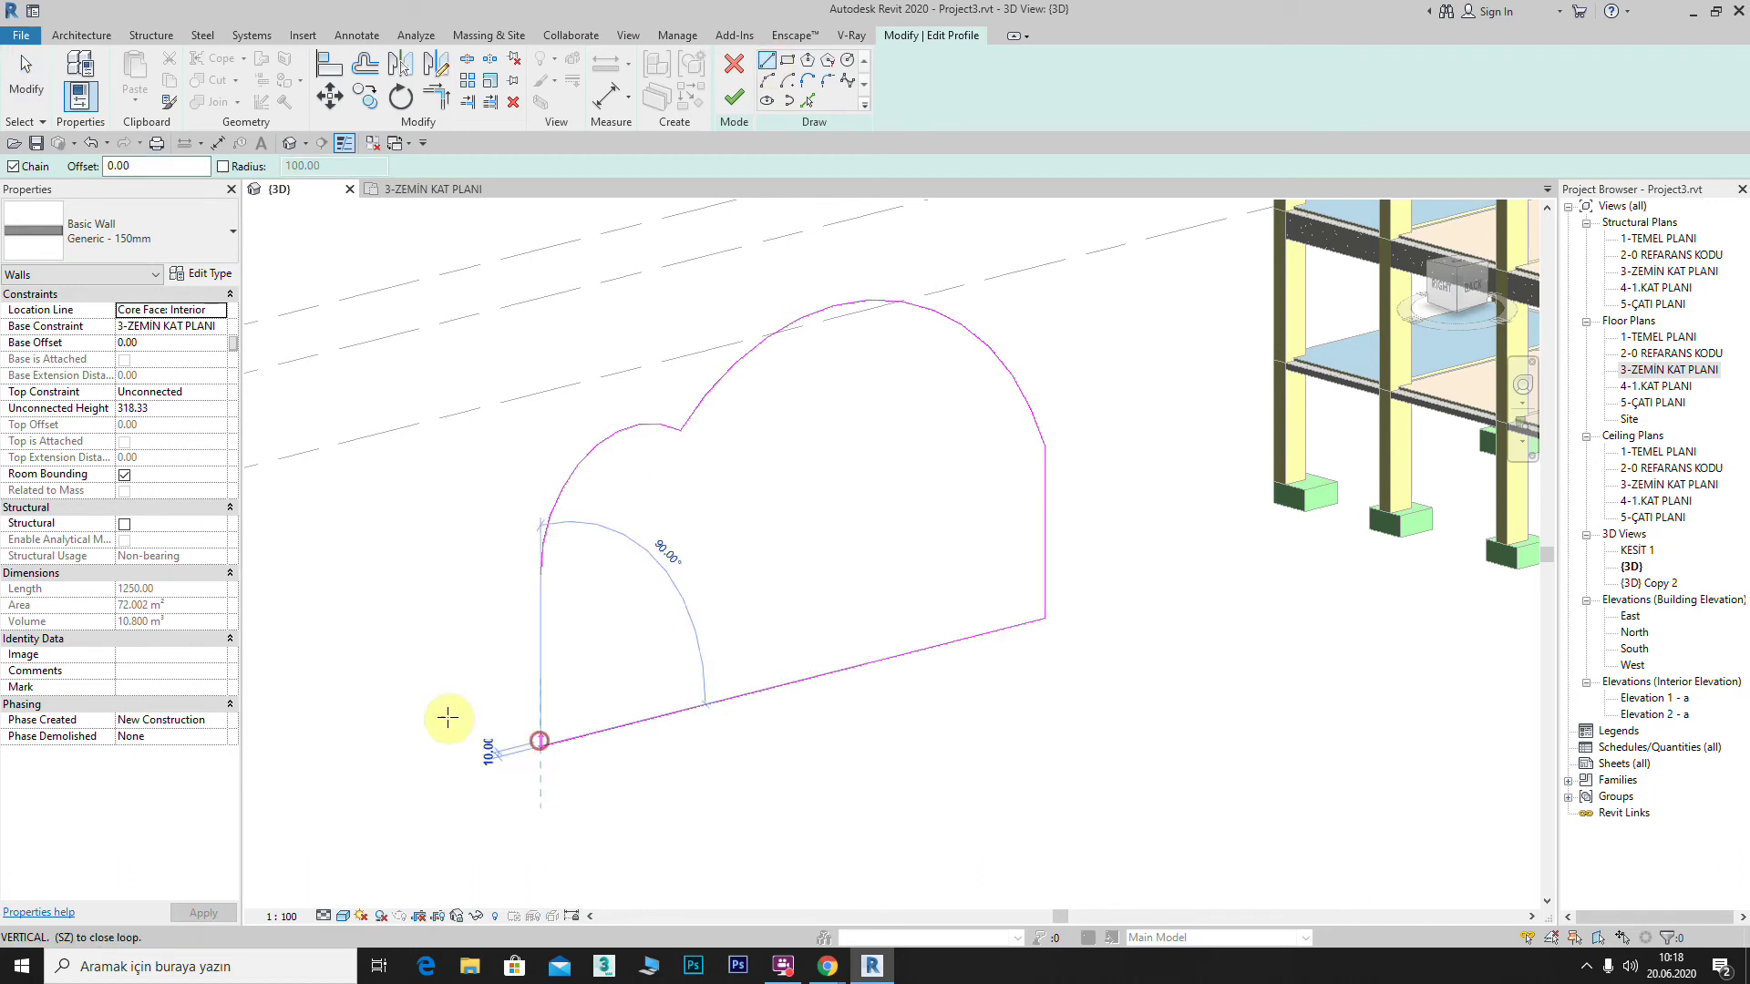
left_click(301, 620)
left_click(542, 574)
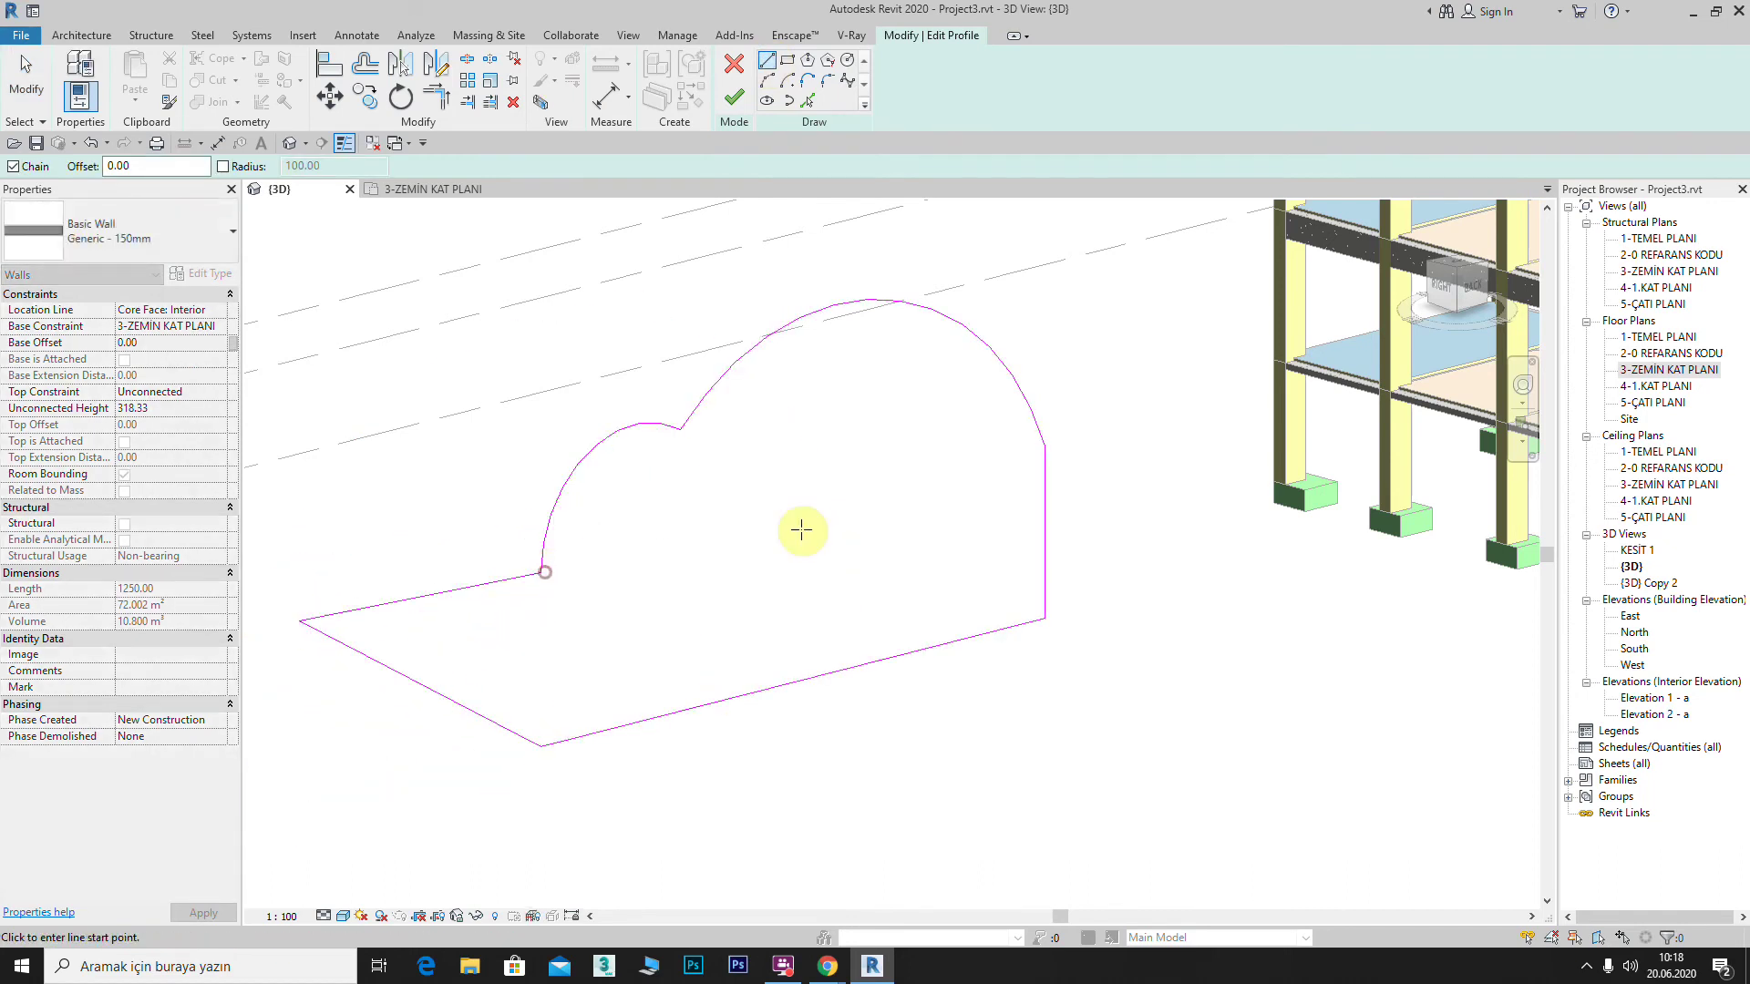
Step: Add three circular openings, the left one 100 radius, and finish the profile
left_click(846, 68)
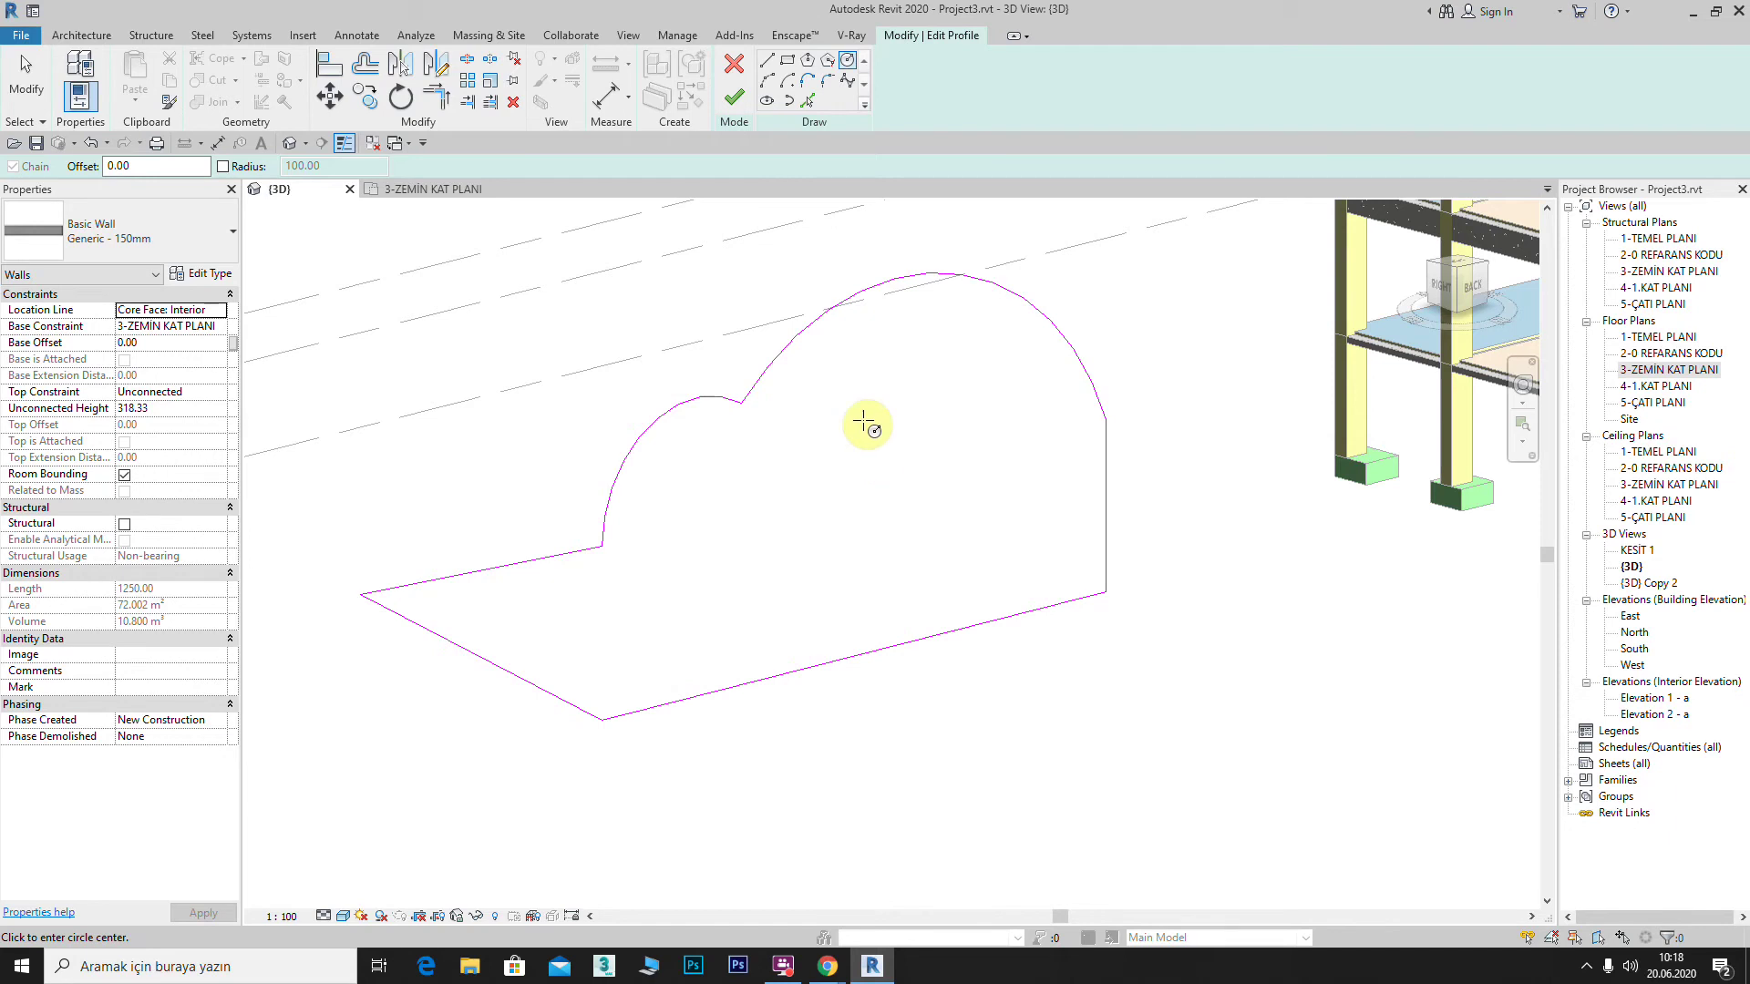
left_click(837, 449)
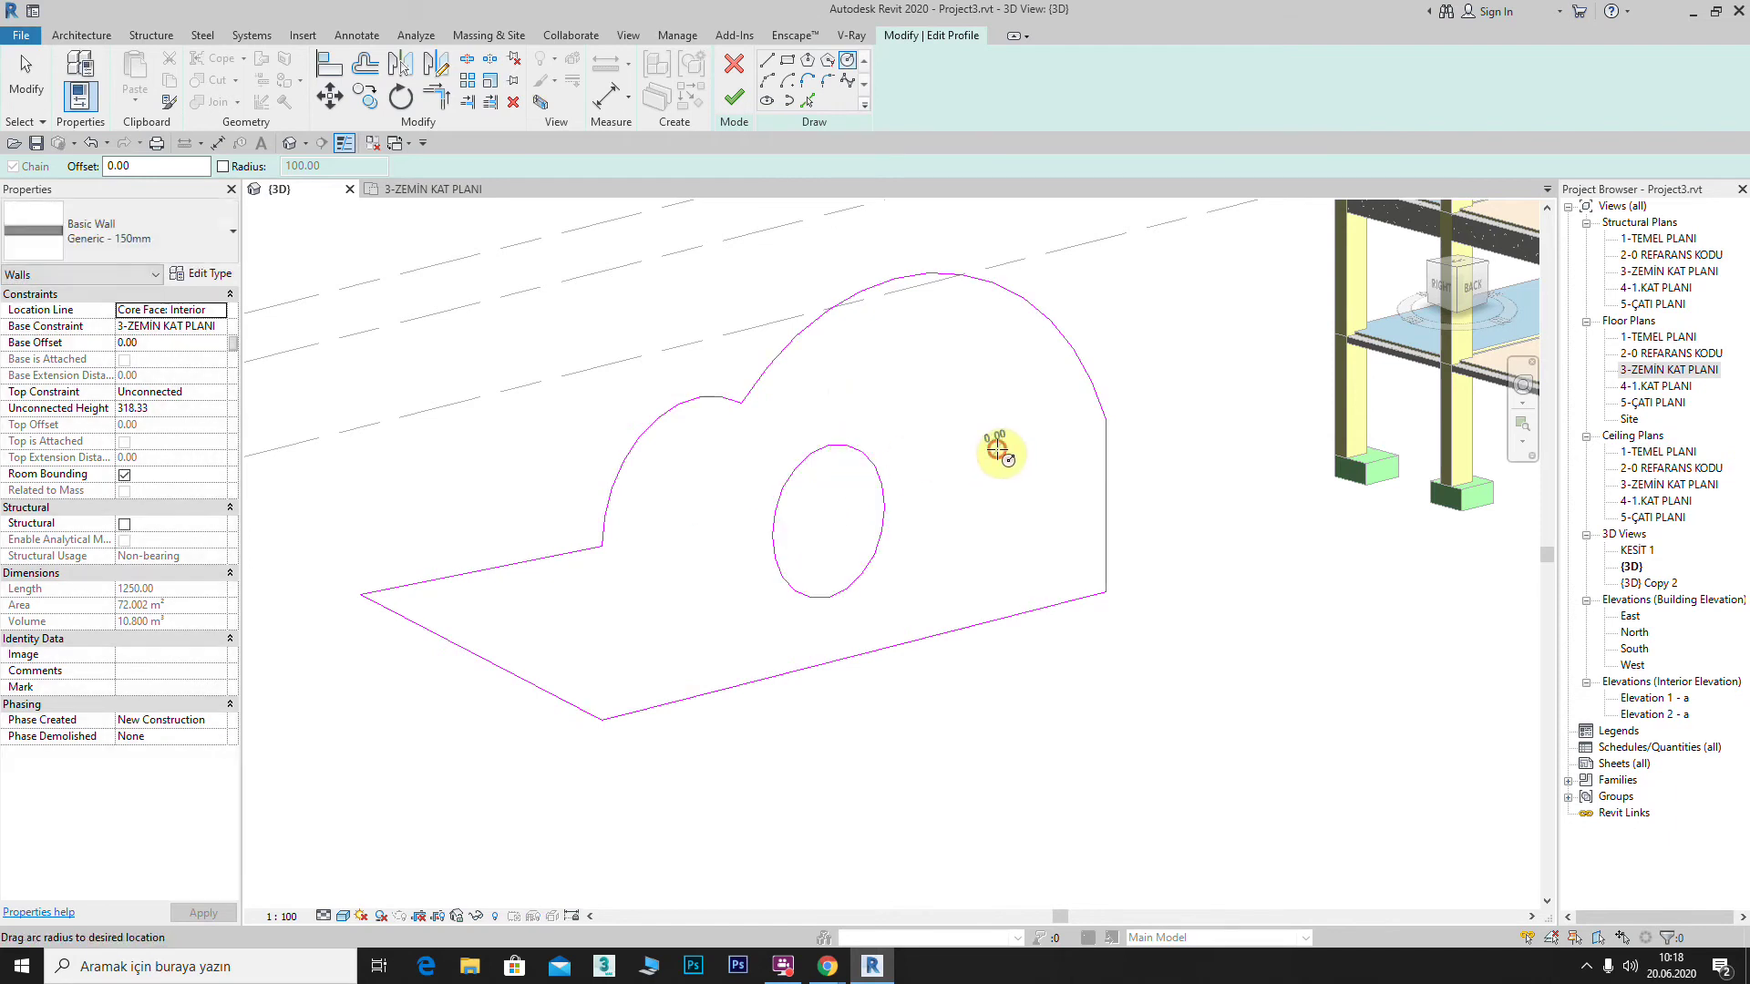
left_click(1002, 394)
left_click(638, 606)
left_click(659, 555)
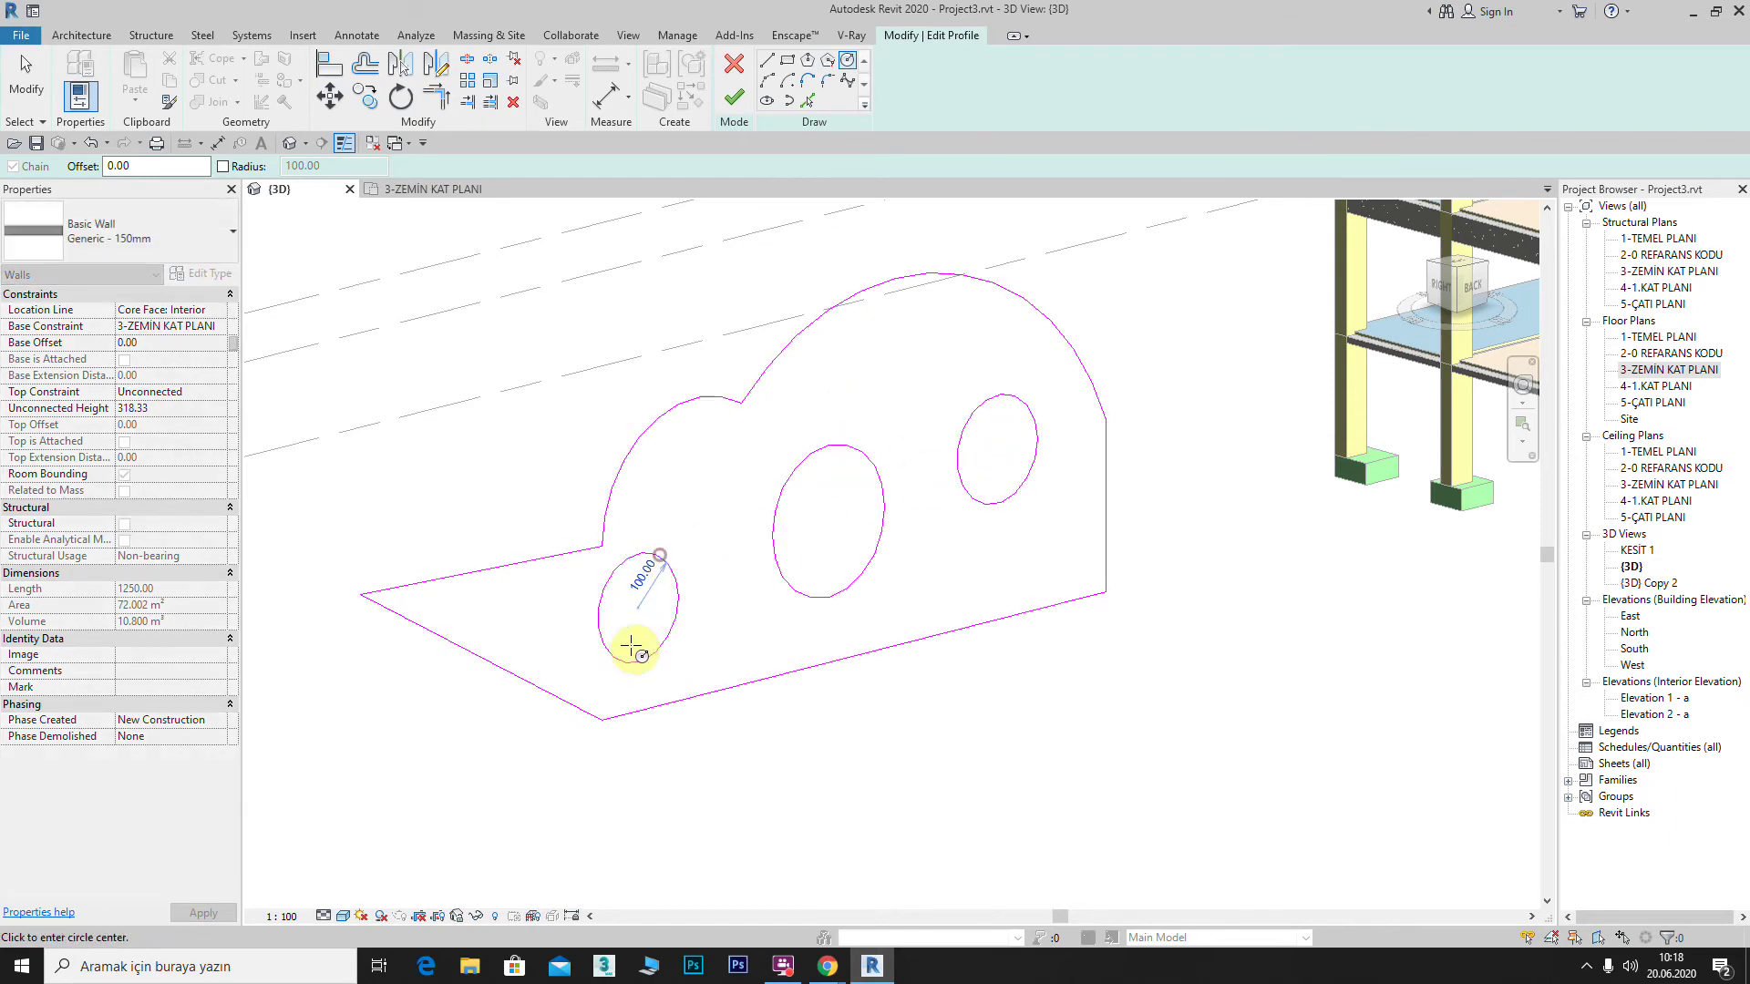
left_click(743, 108)
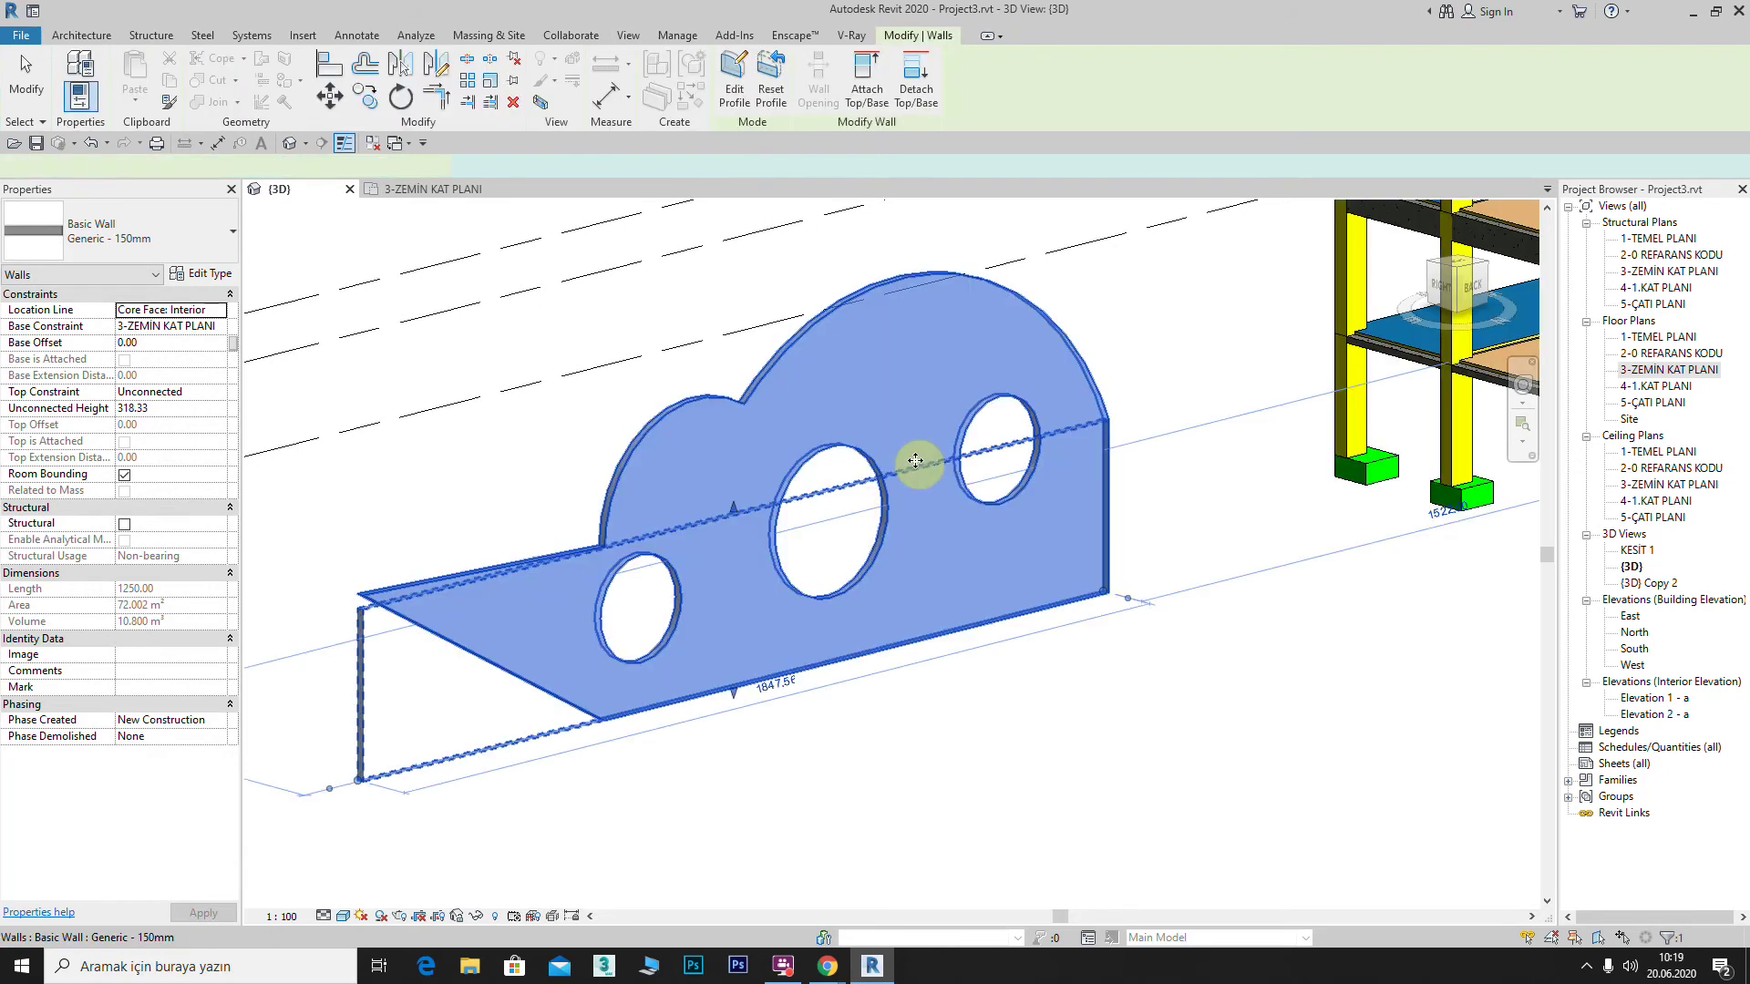
Step: Reselect the wall, reopen its profile and window-select all the sketch lines
left_click(1276, 702)
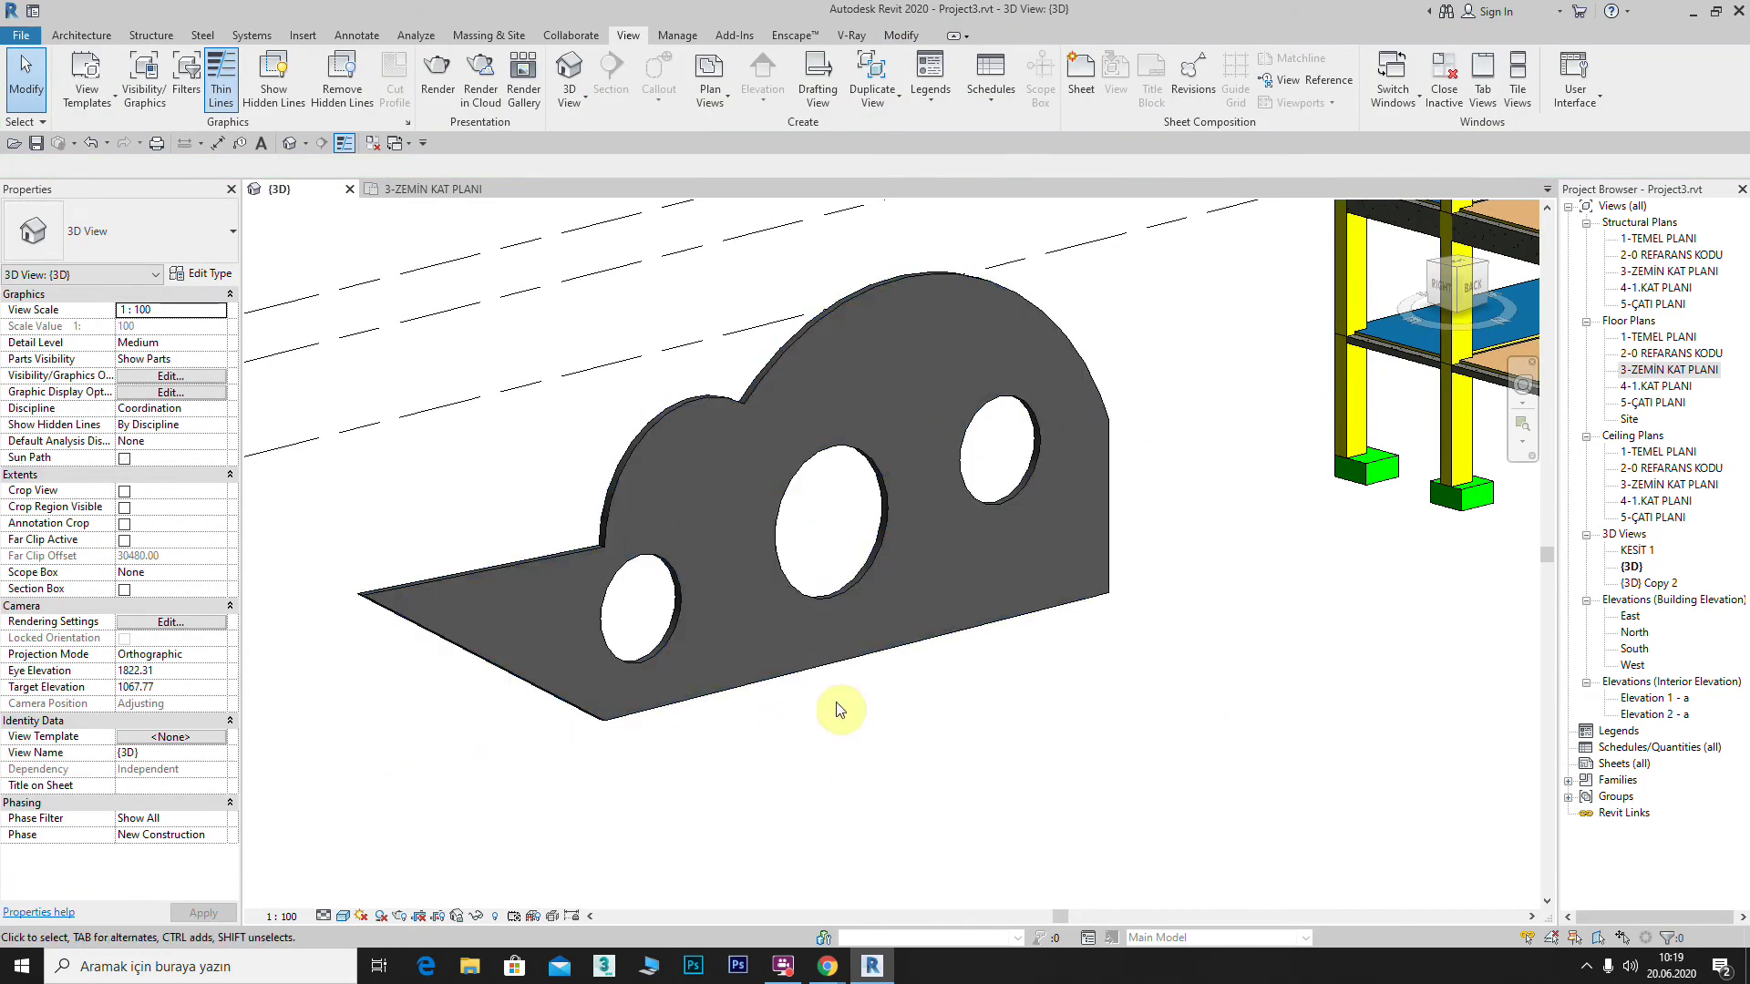
left_click(833, 313)
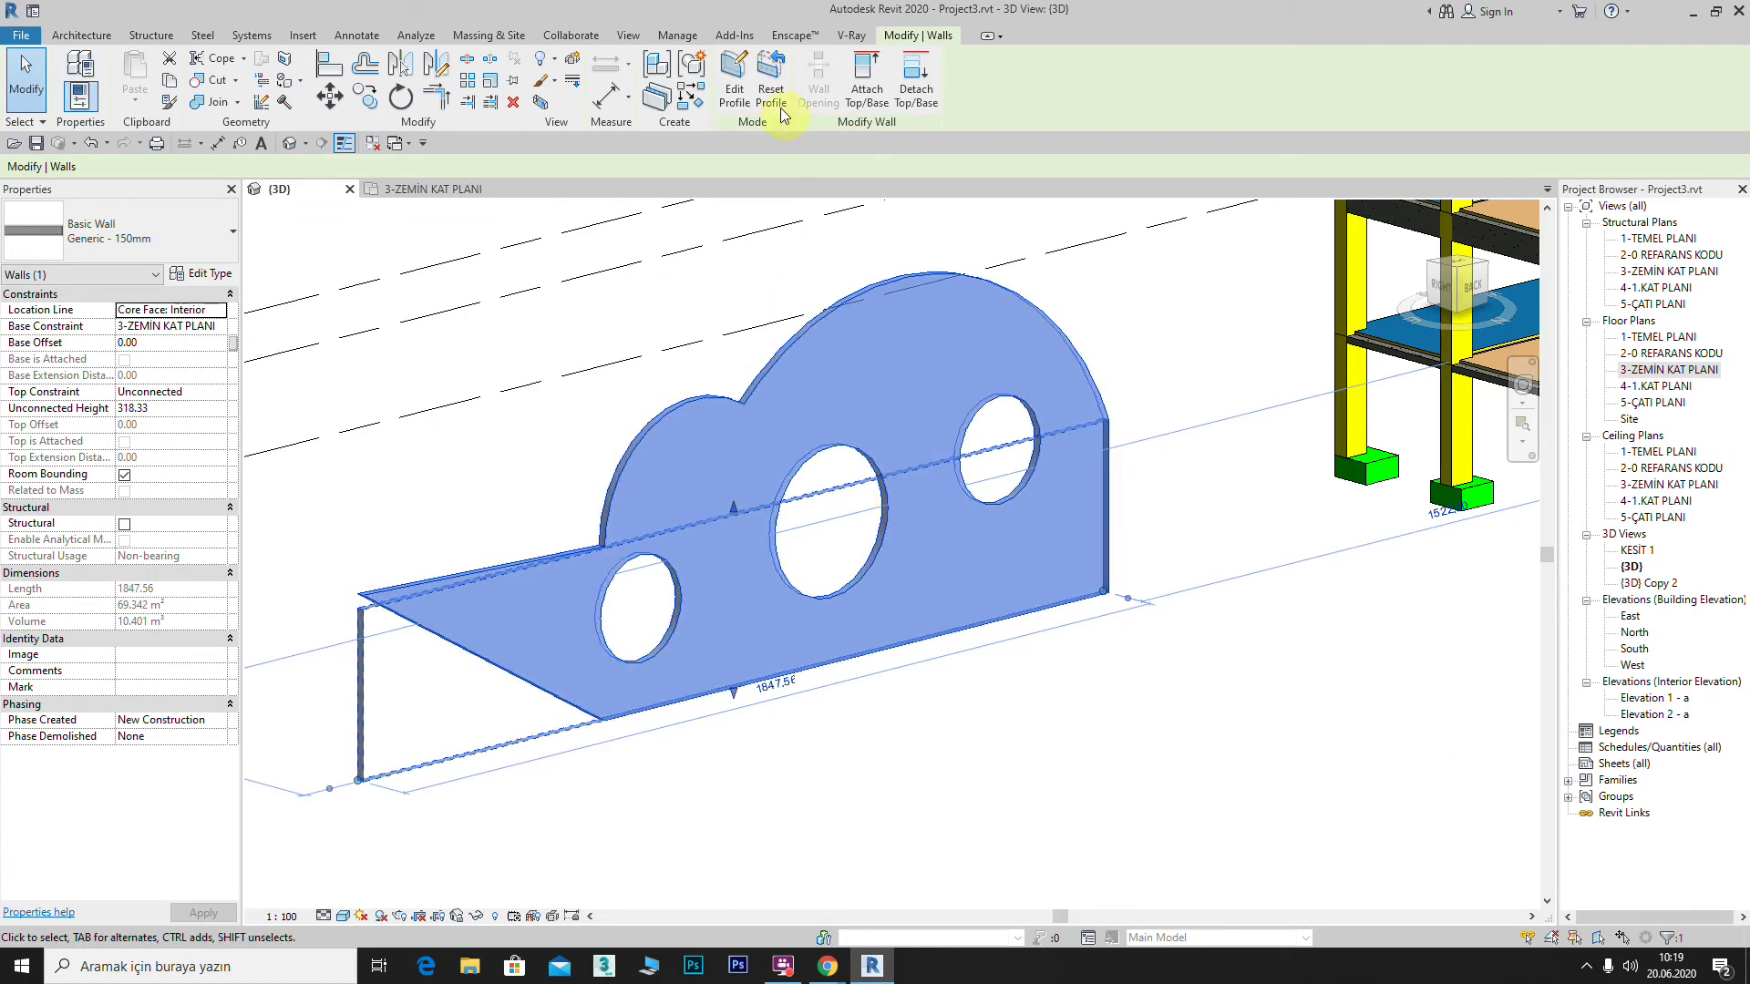
left_click(737, 86)
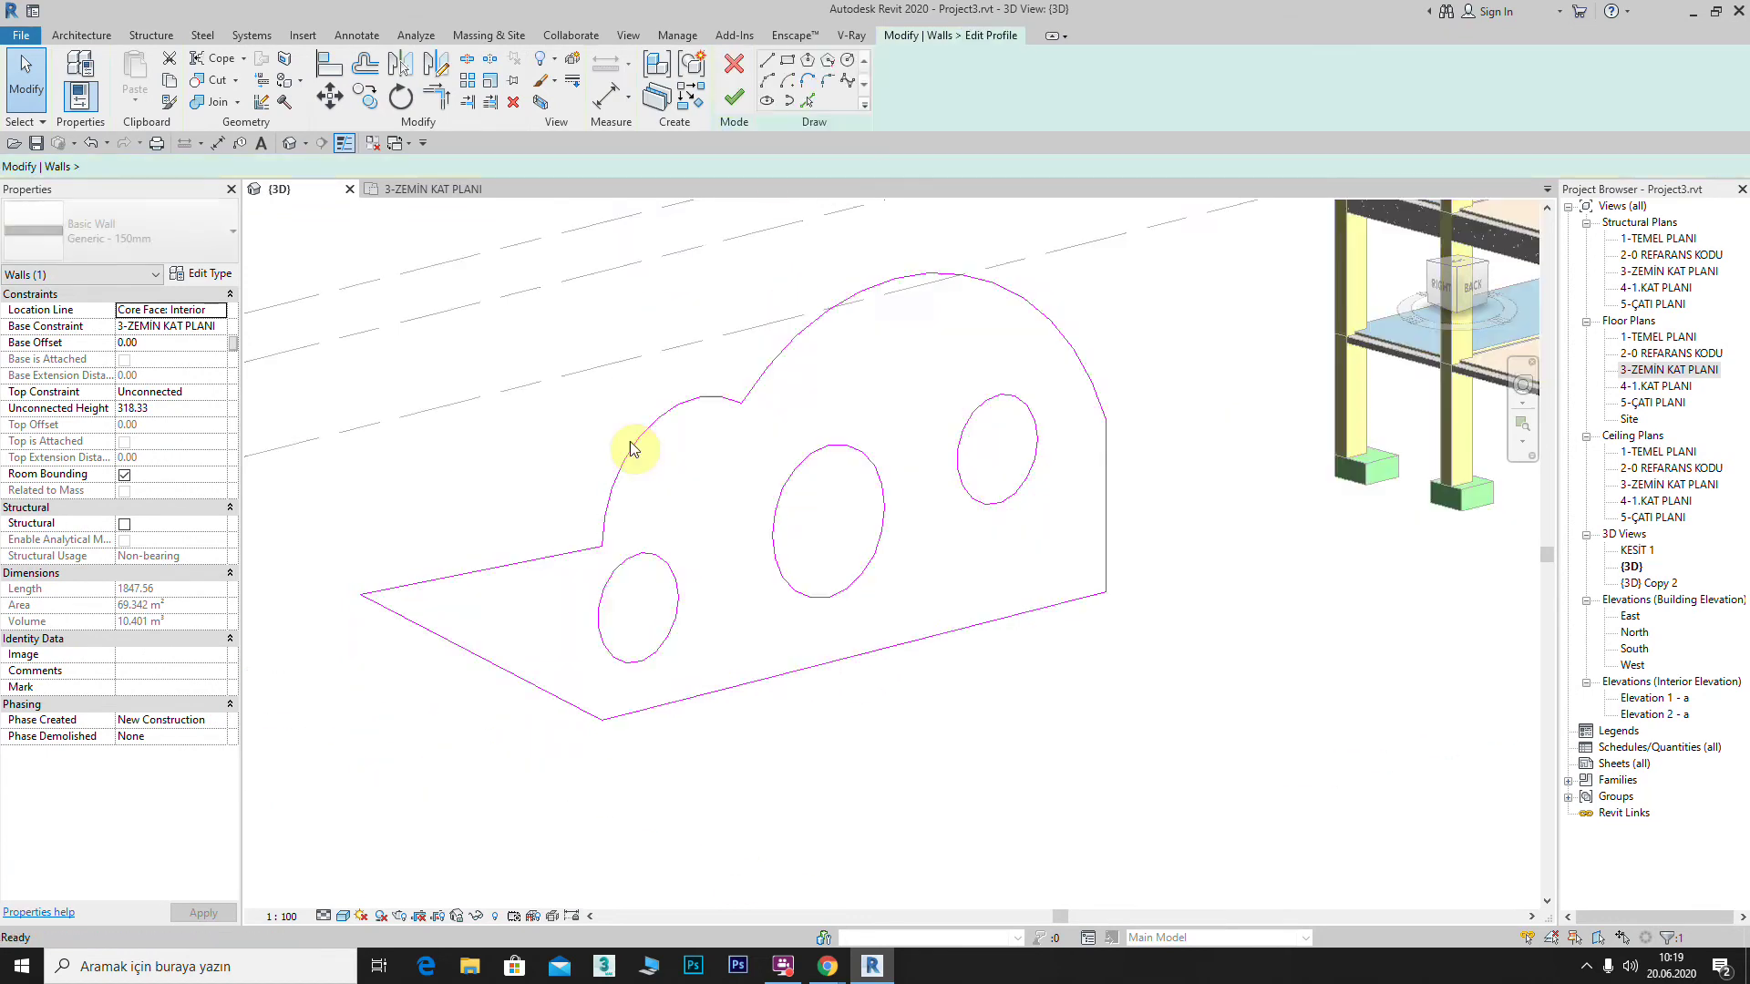
left_click_drag(1062, 711, 441, 370)
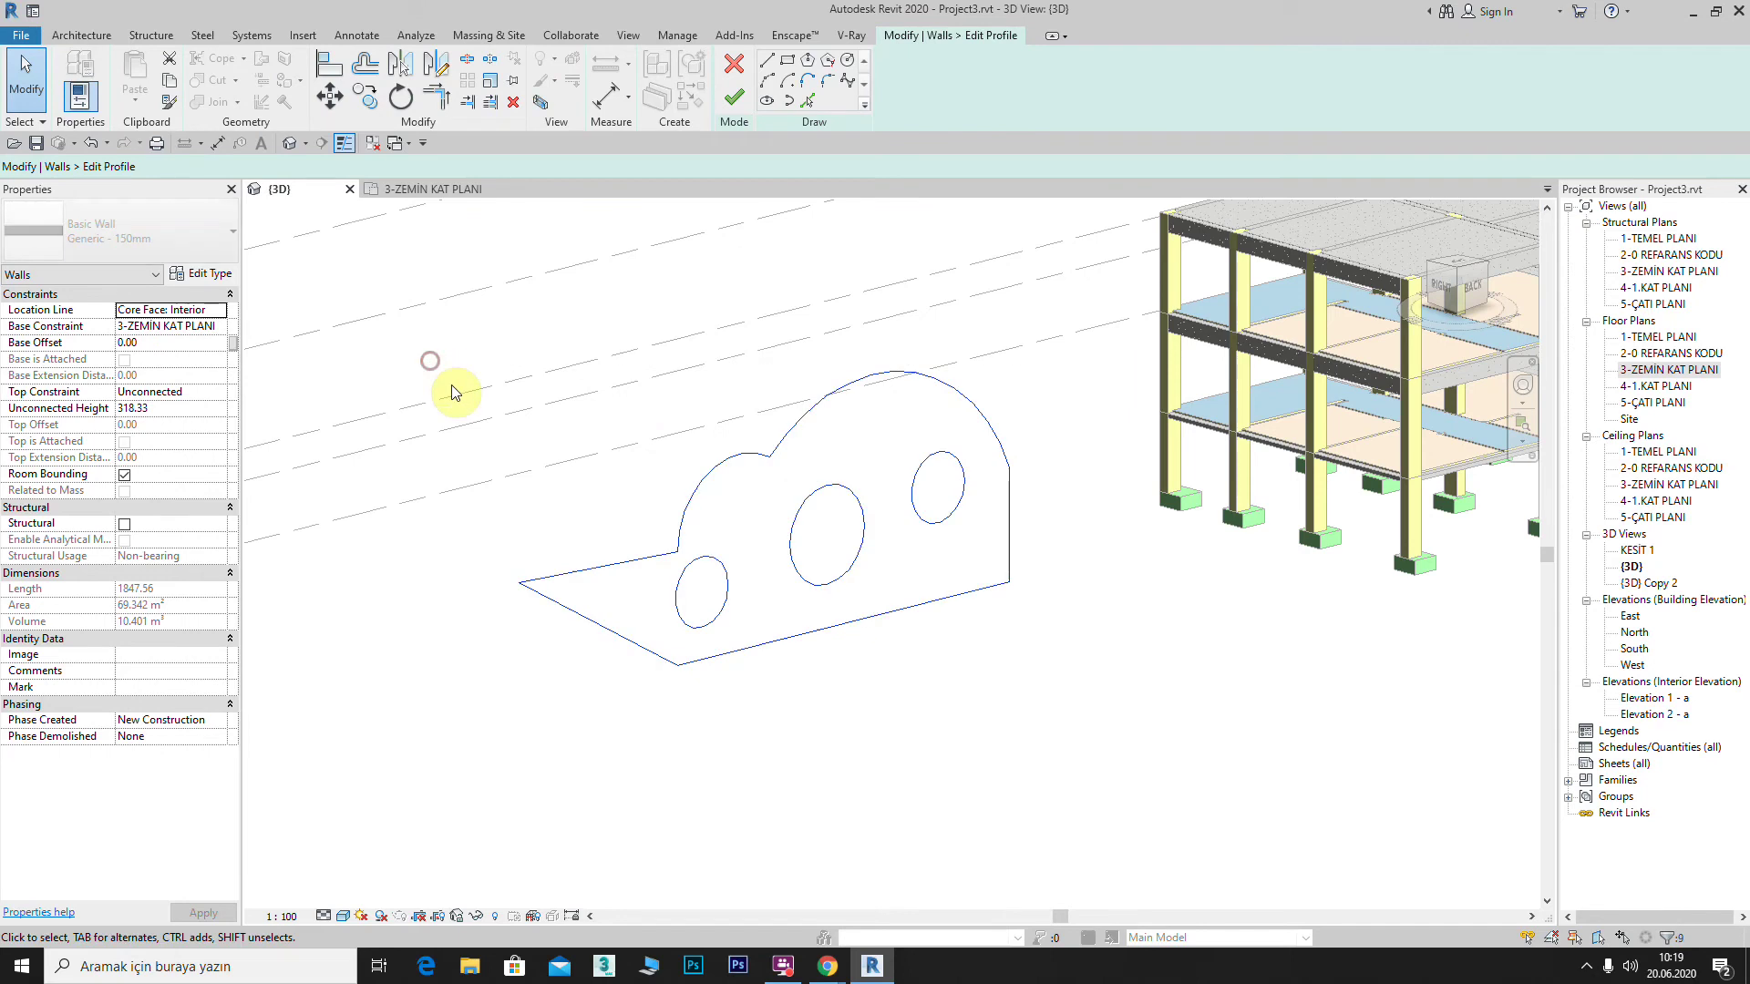
Step: Delete the outline, redraw it as one 360-radius circle, and select the round wall
key("Delete")
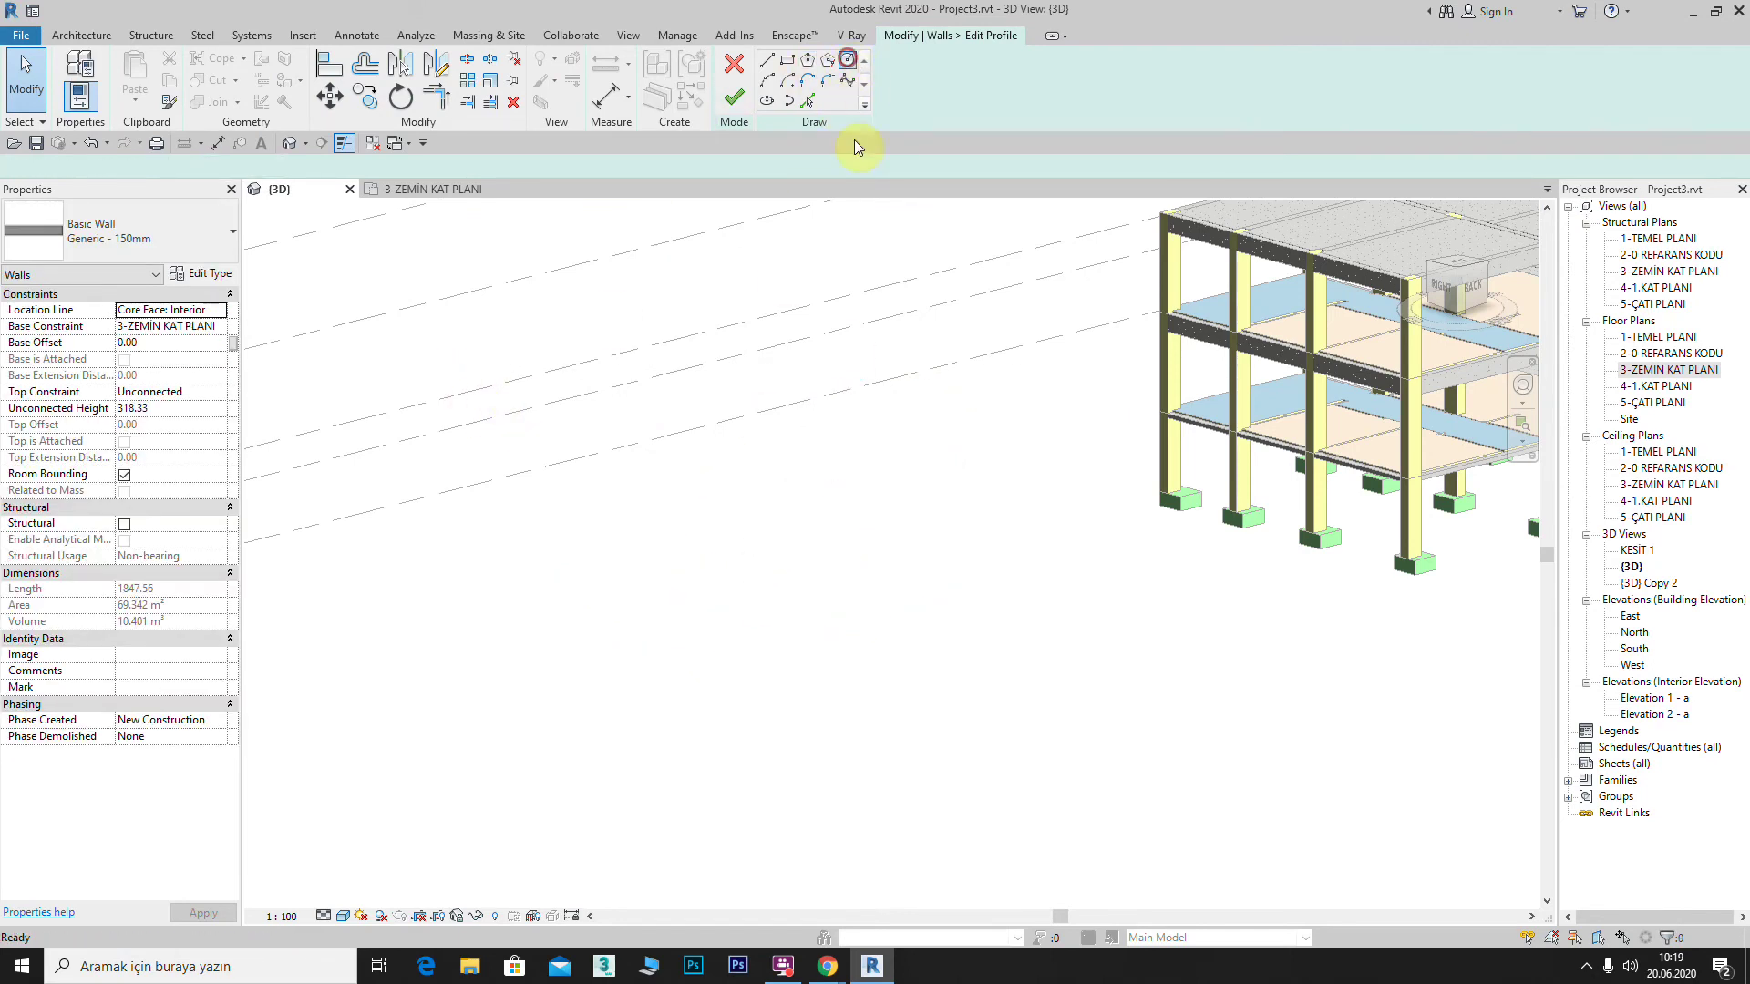
left_click(714, 537)
left_click(780, 429)
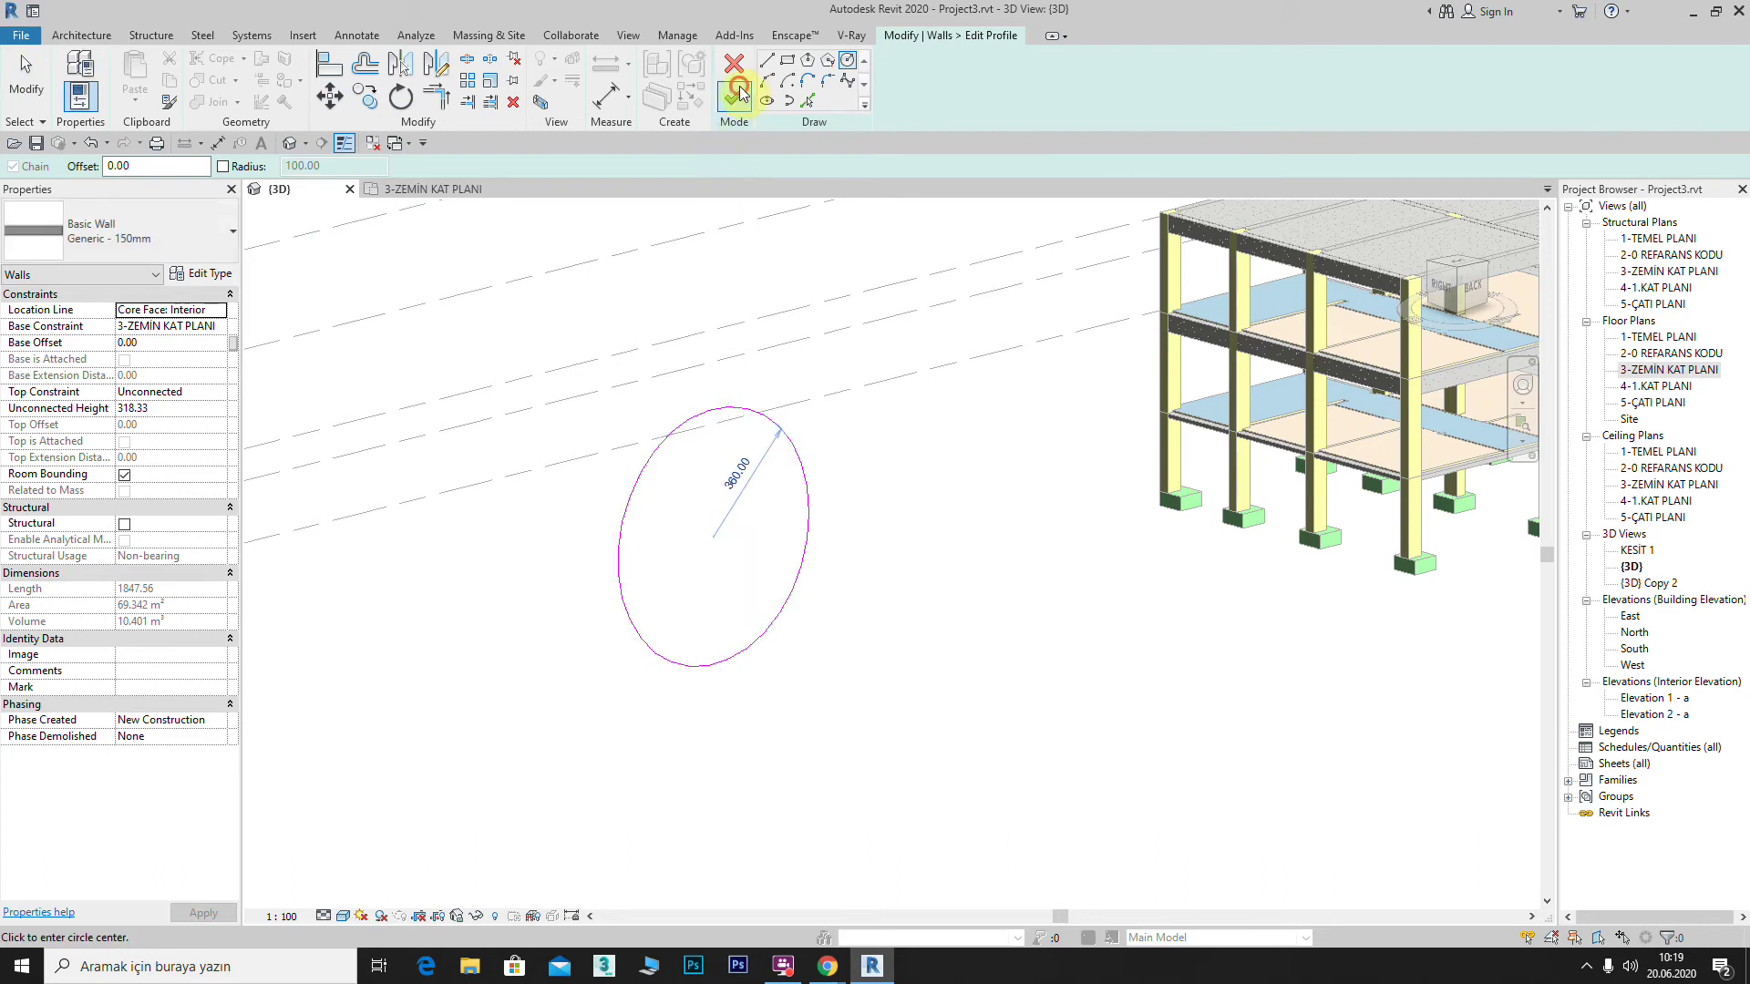
left_click(736, 94)
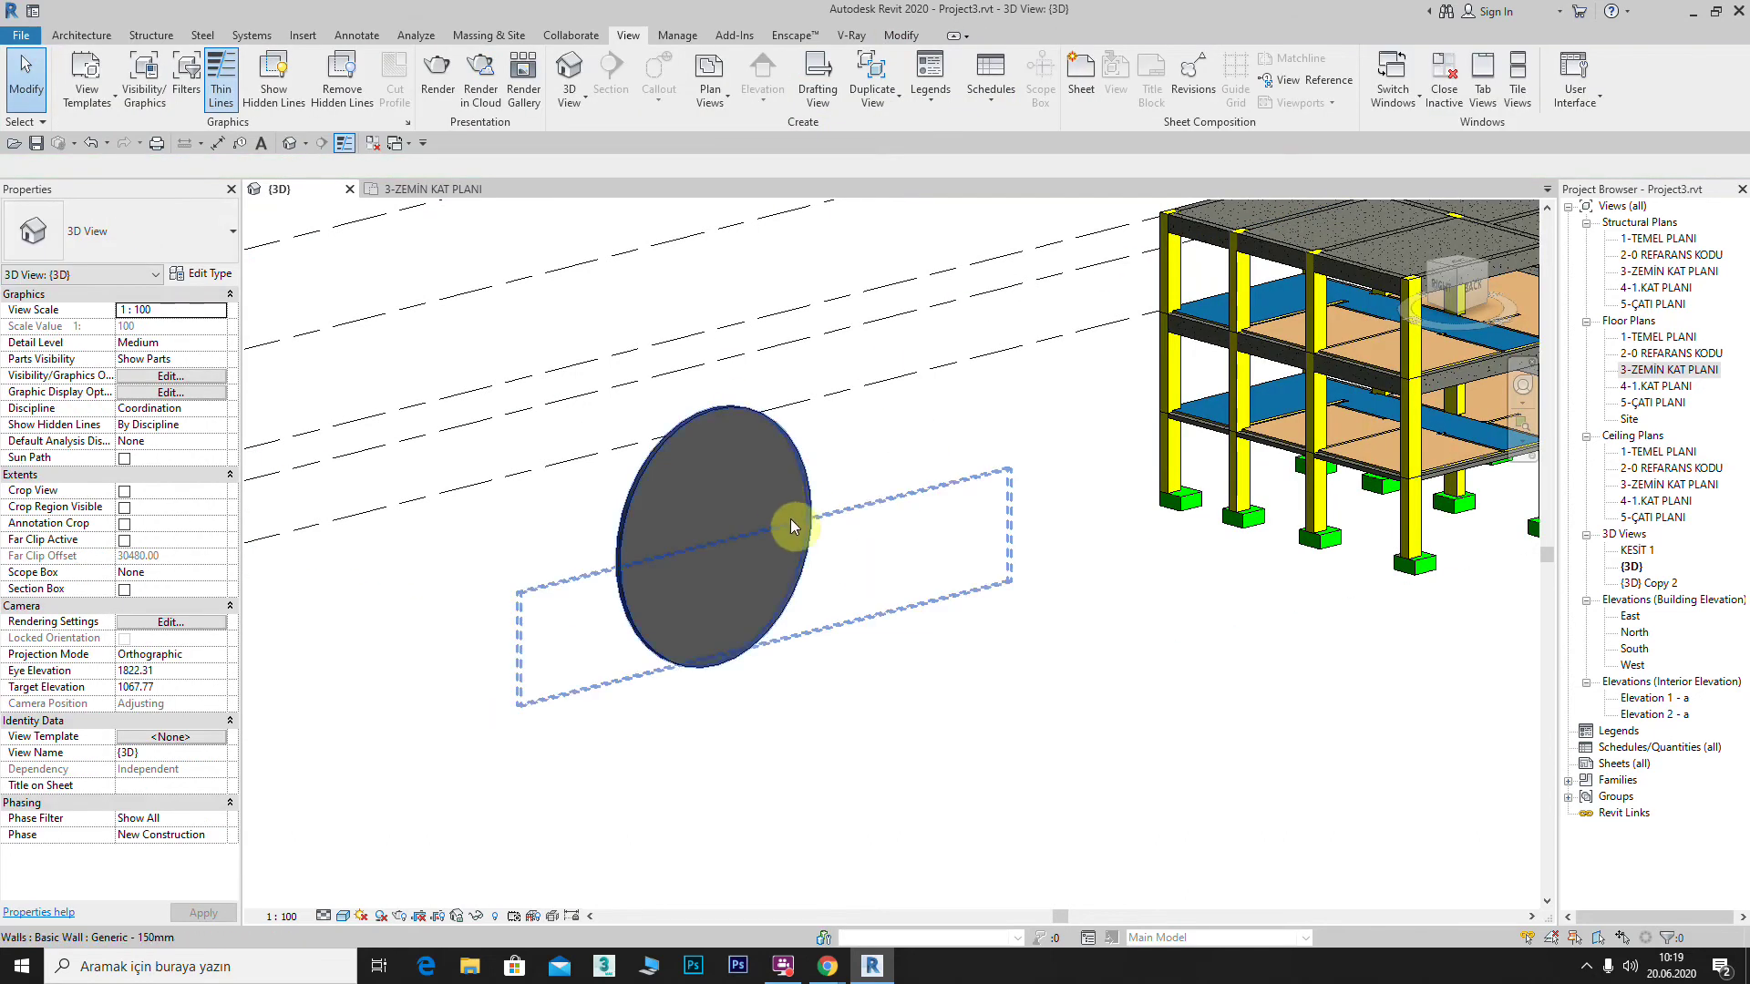
mouse_move(802, 561)
middle_mouse_down("shift")
mouse_move(859, 594)
mouse_move(769, 555)
mouse_move(926, 594)
mouse_move(842, 597)
mouse_move(801, 468)
mouse_move(725, 439)
middle_mouse_up("shift")
left_click(802, 469)
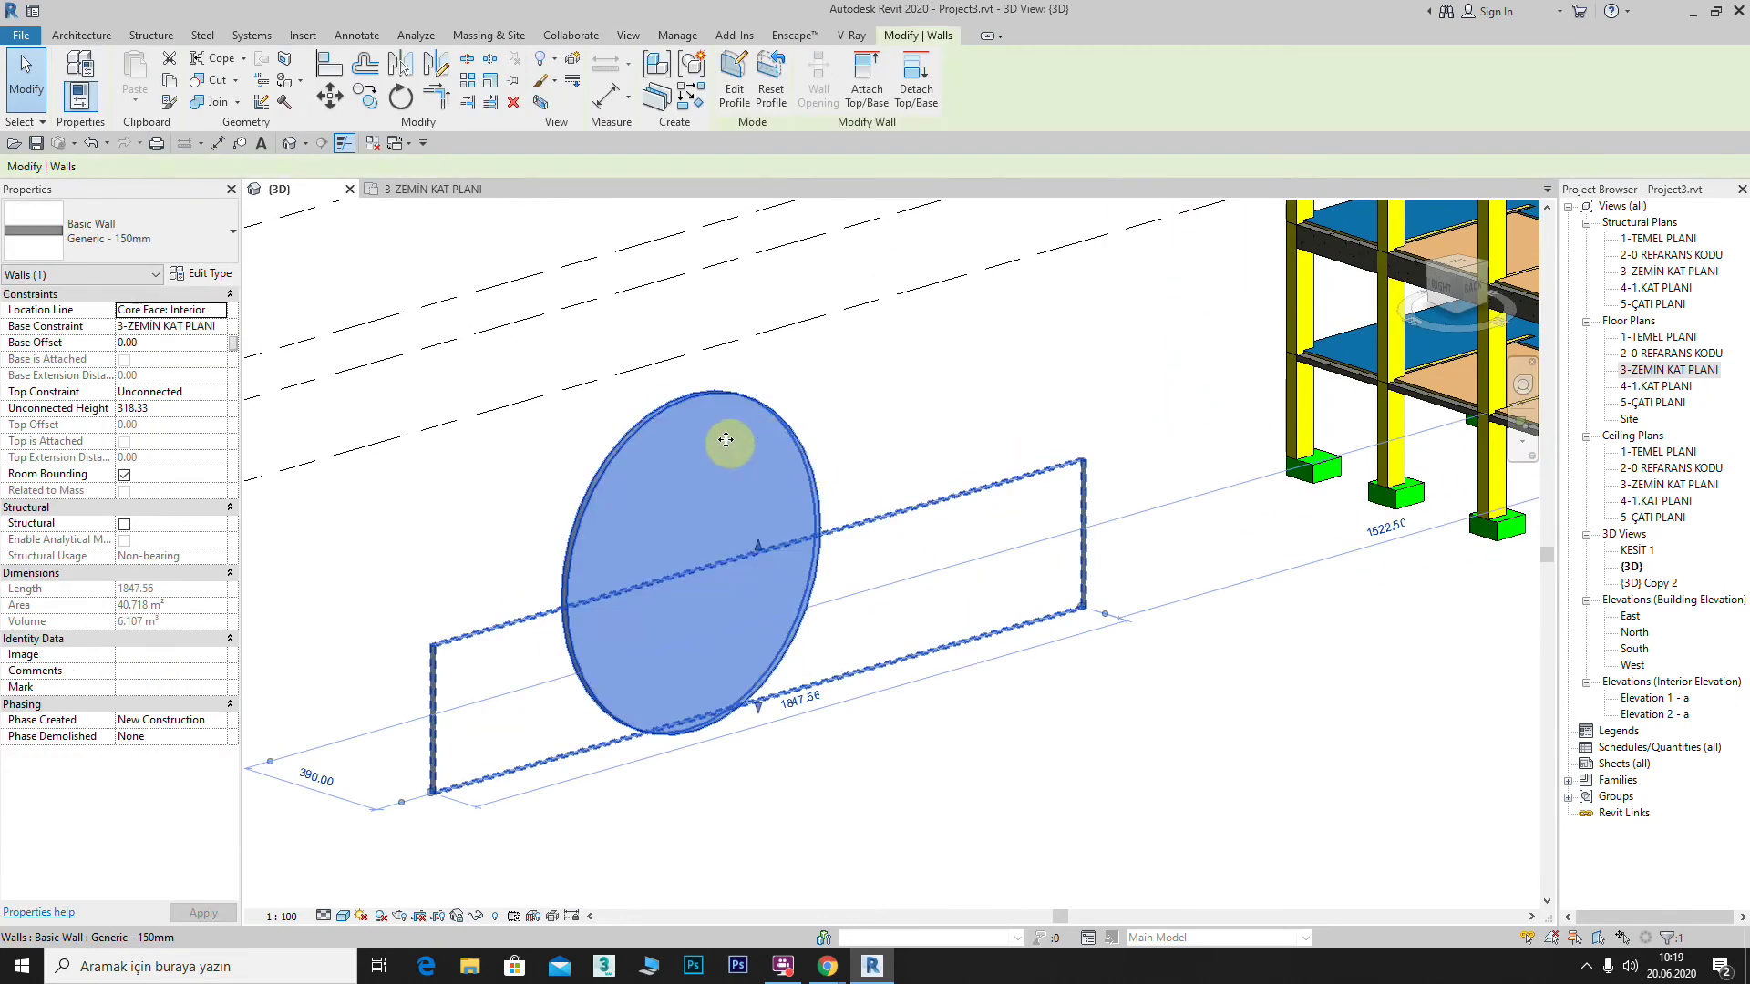
Step: Reset the wall to a rectangle, reopen its profile and delete the top and left edges
left_click(770, 85)
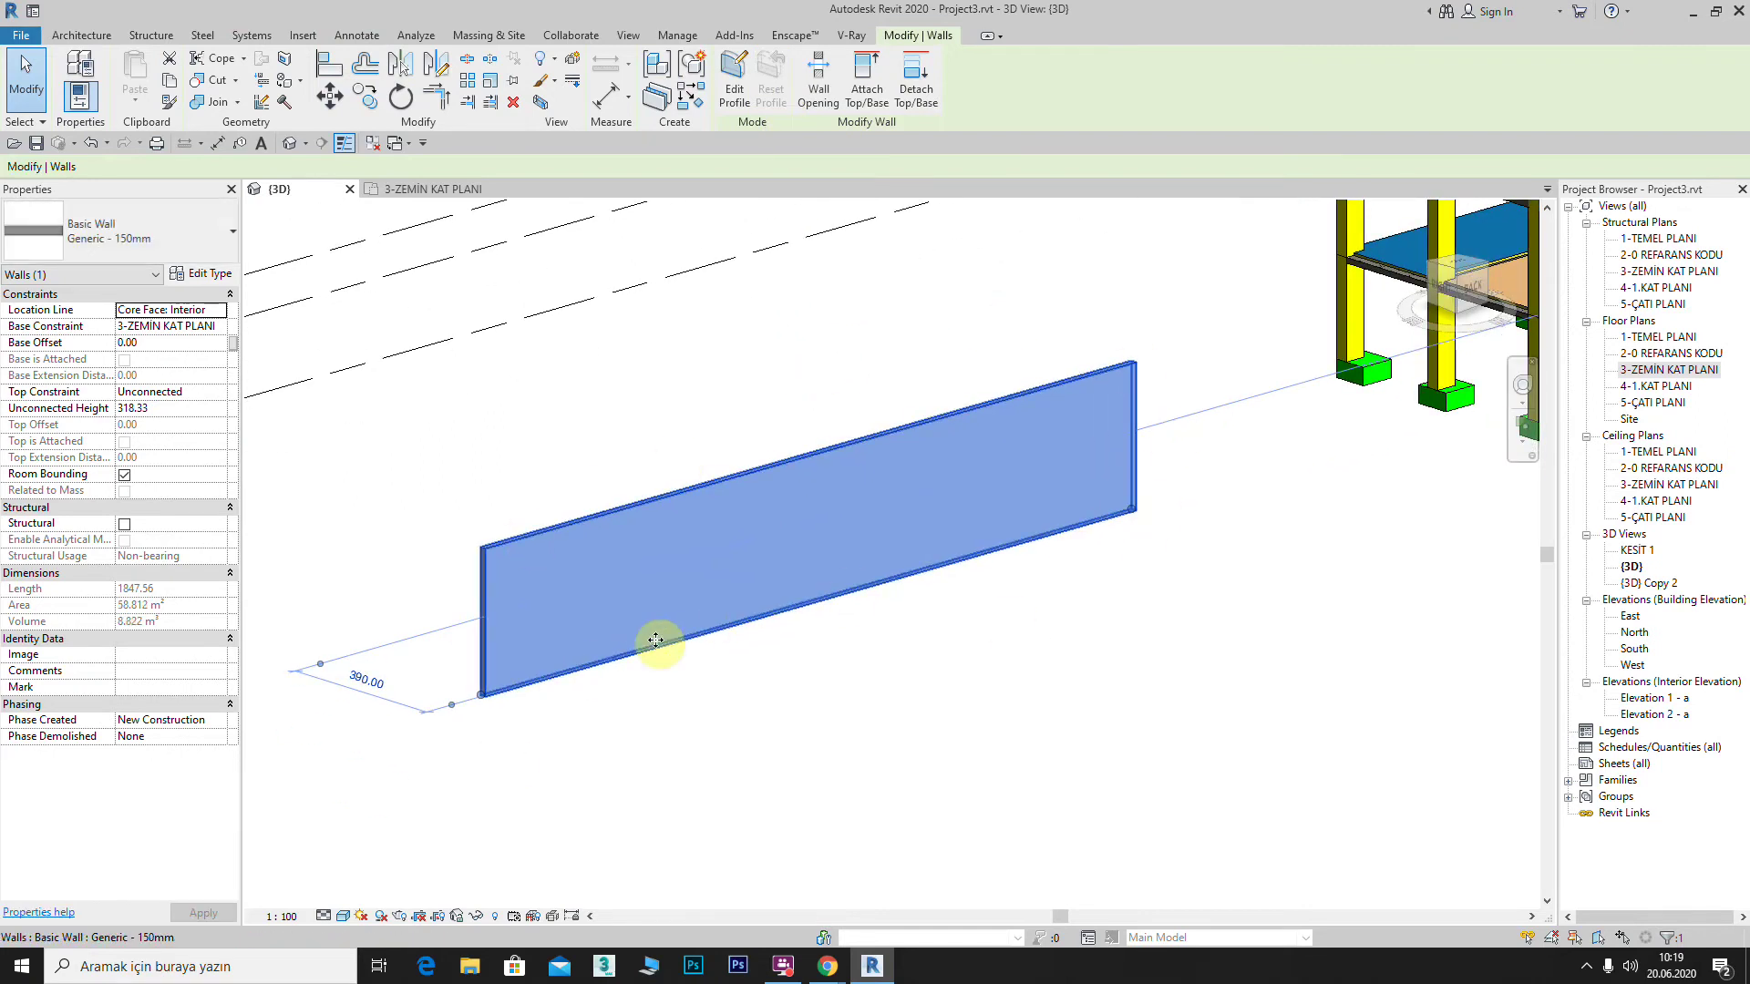
left_click(734, 82)
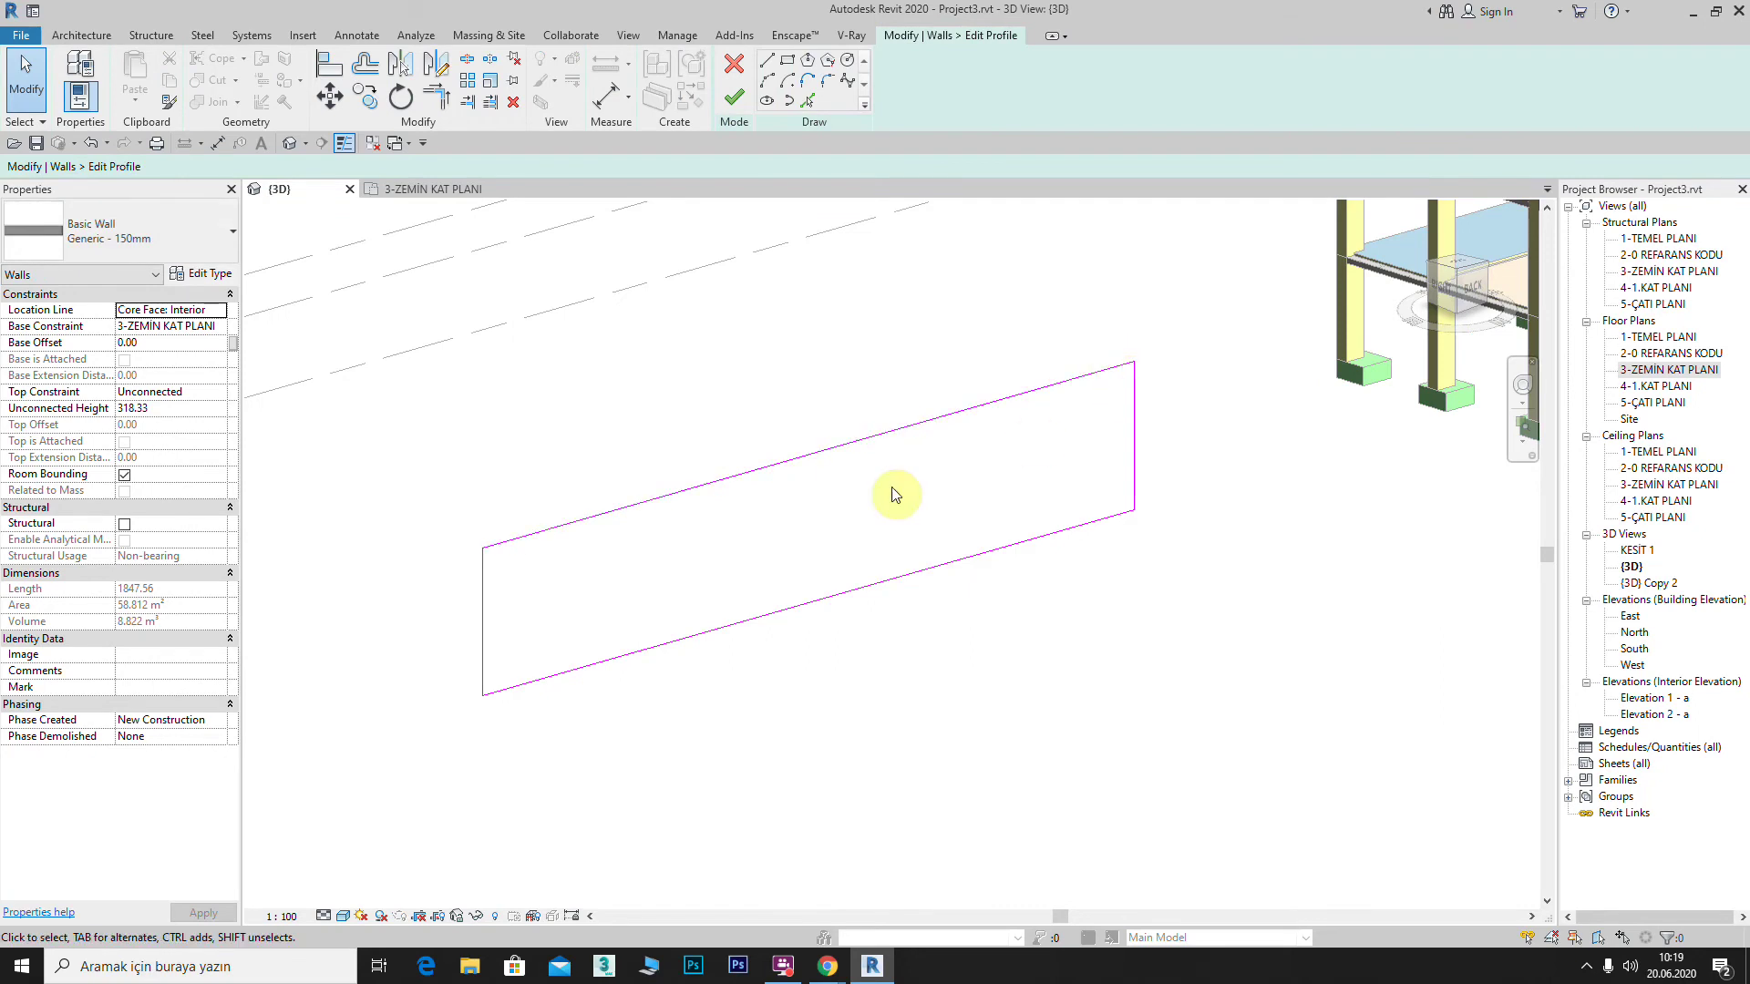
left_click(674, 497)
key("Delete")
left_click(483, 620)
key("Delete")
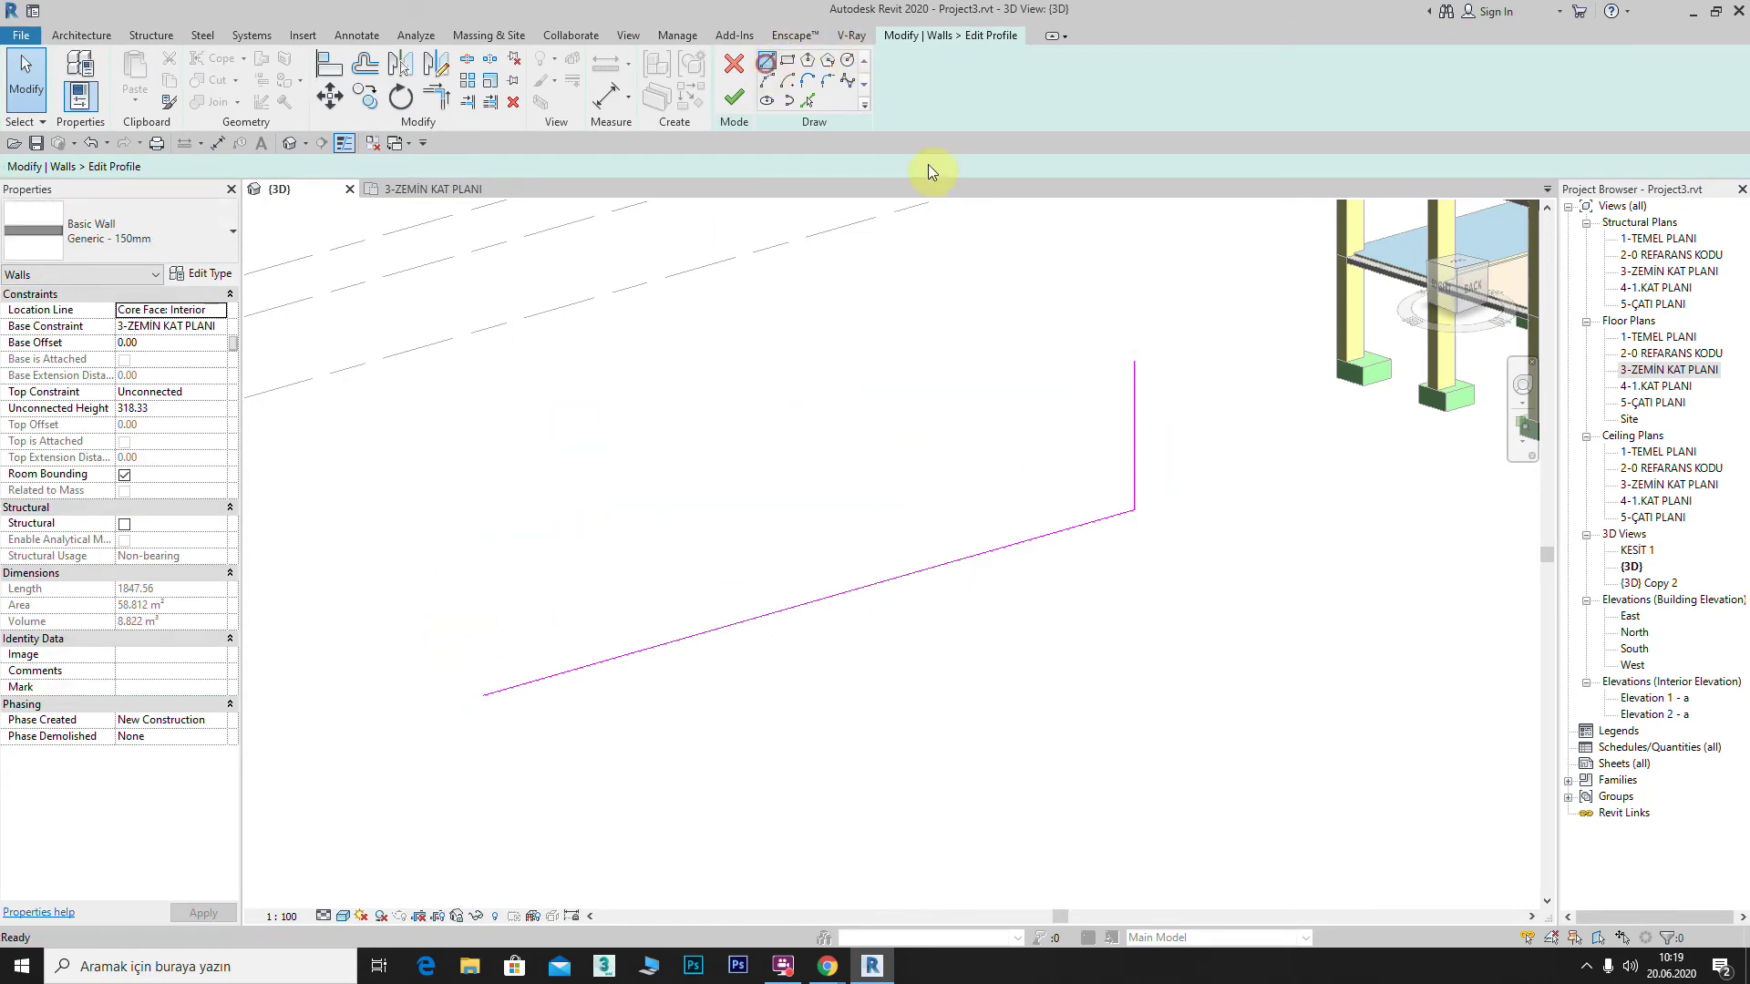
Step: Draw a diagonal edge from top-right to bottom-left, making the wall triangular
left_click(1134, 362)
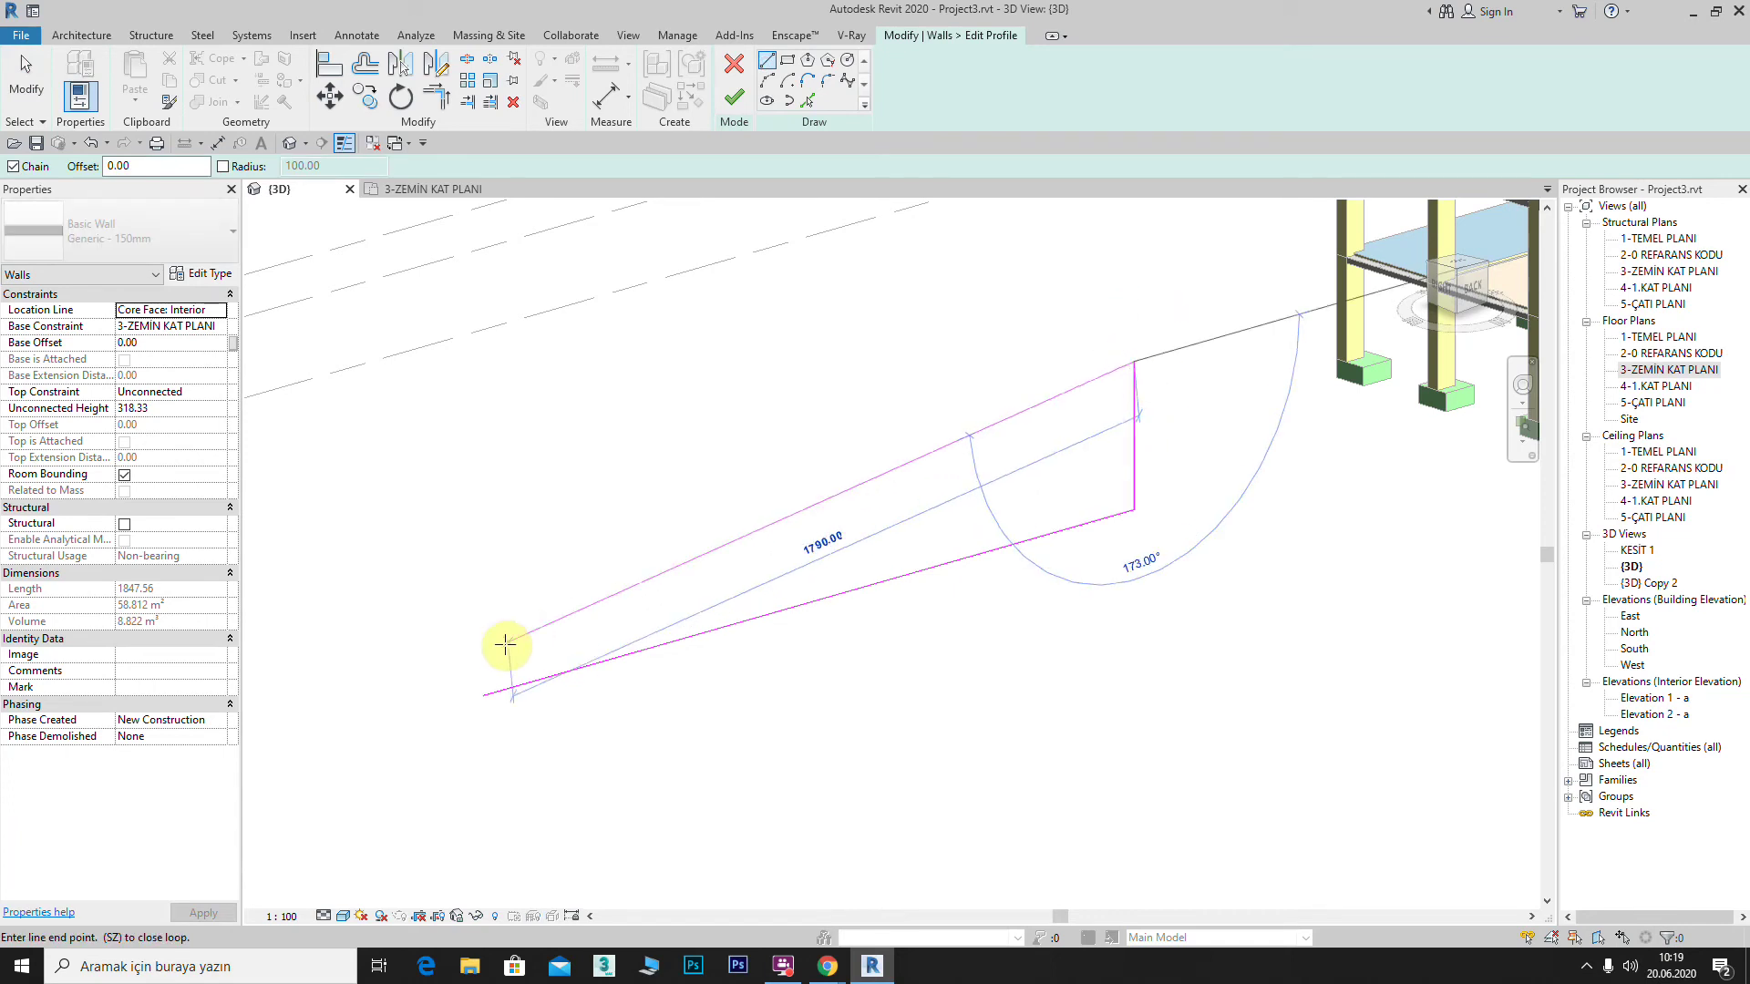
left_click(494, 696)
left_click(734, 95)
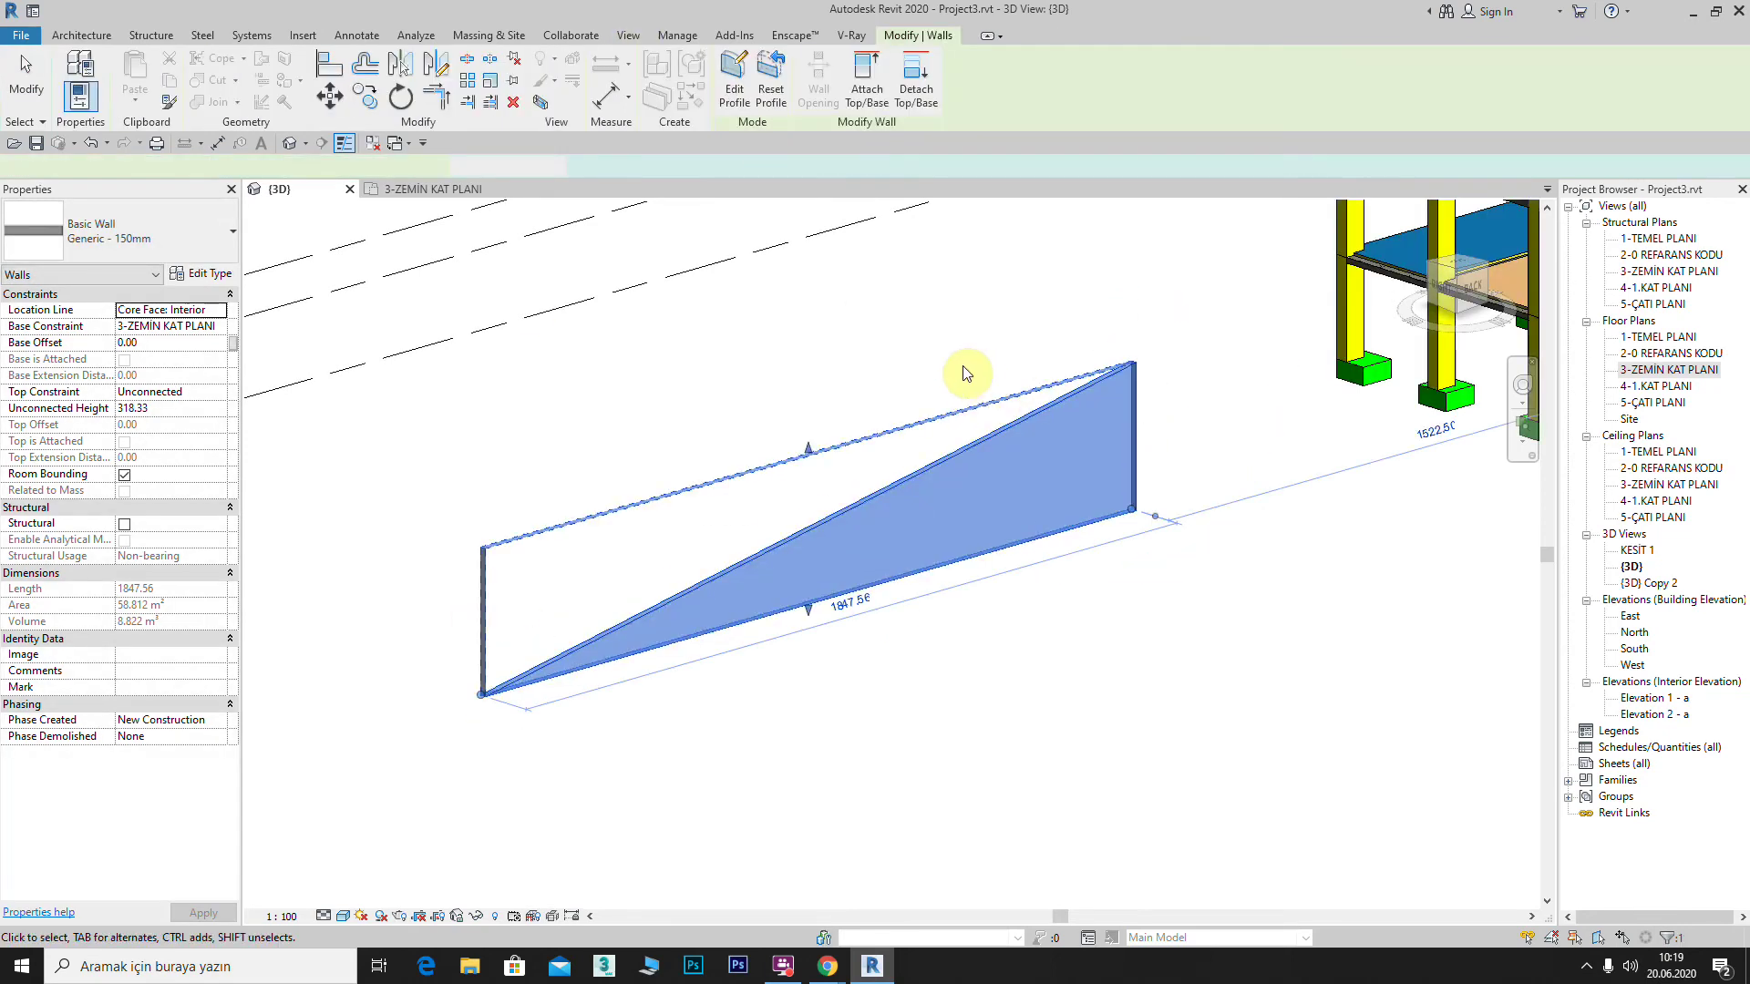
left_click(1003, 383)
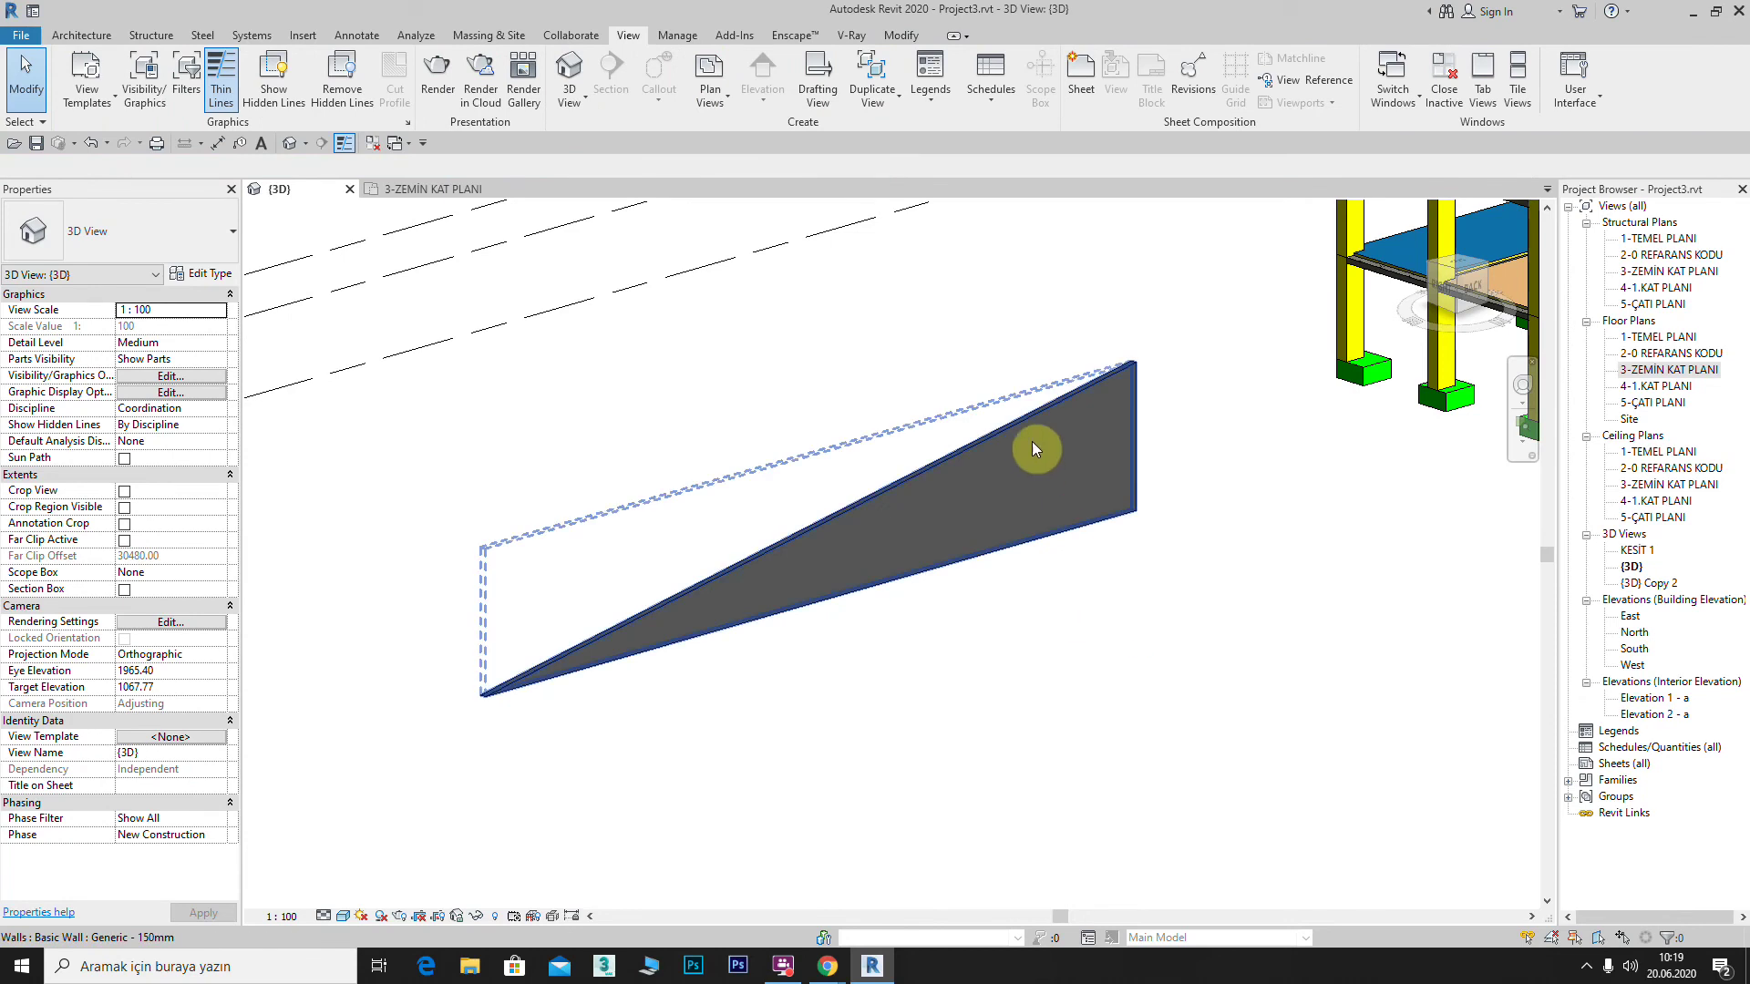
left_click(1030, 435)
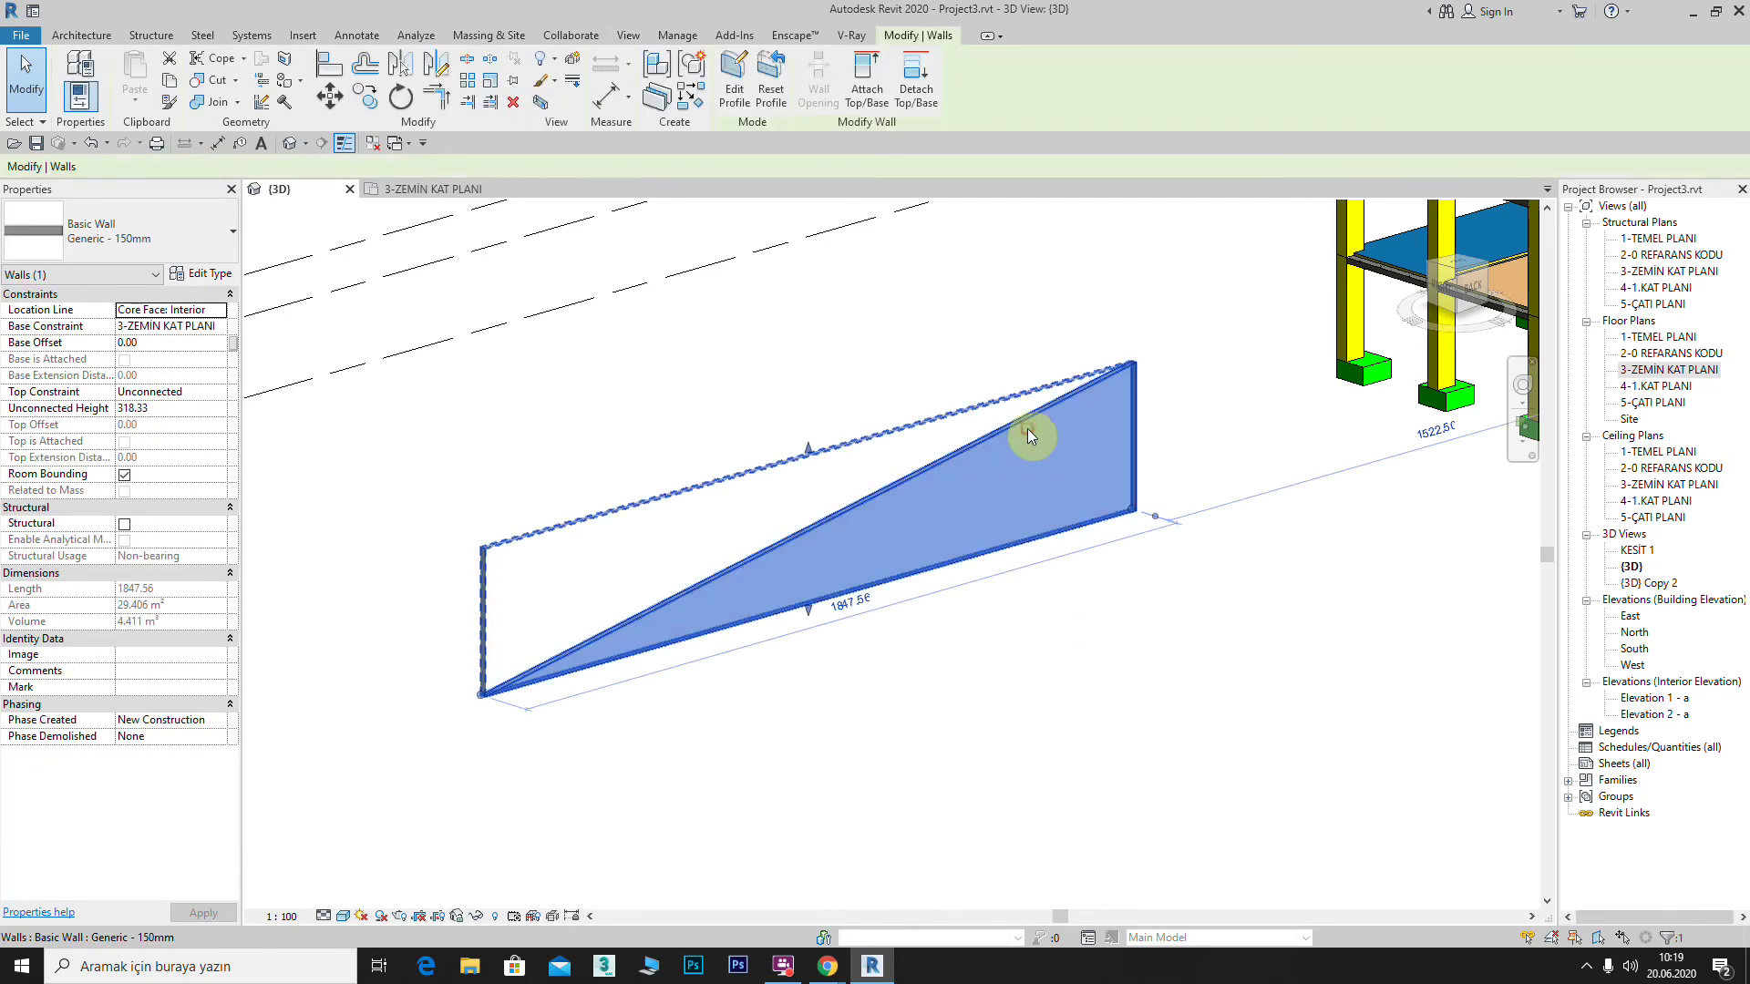
Step: Redraw the wall's outline with lines as a stepped top with two raised blocks, then finish the edit
left_click(736, 106)
left_click(768, 69)
left_click(483, 696)
left_click(484, 491)
left_click(575, 465)
left_click(574, 521)
left_click(680, 492)
left_click(680, 421)
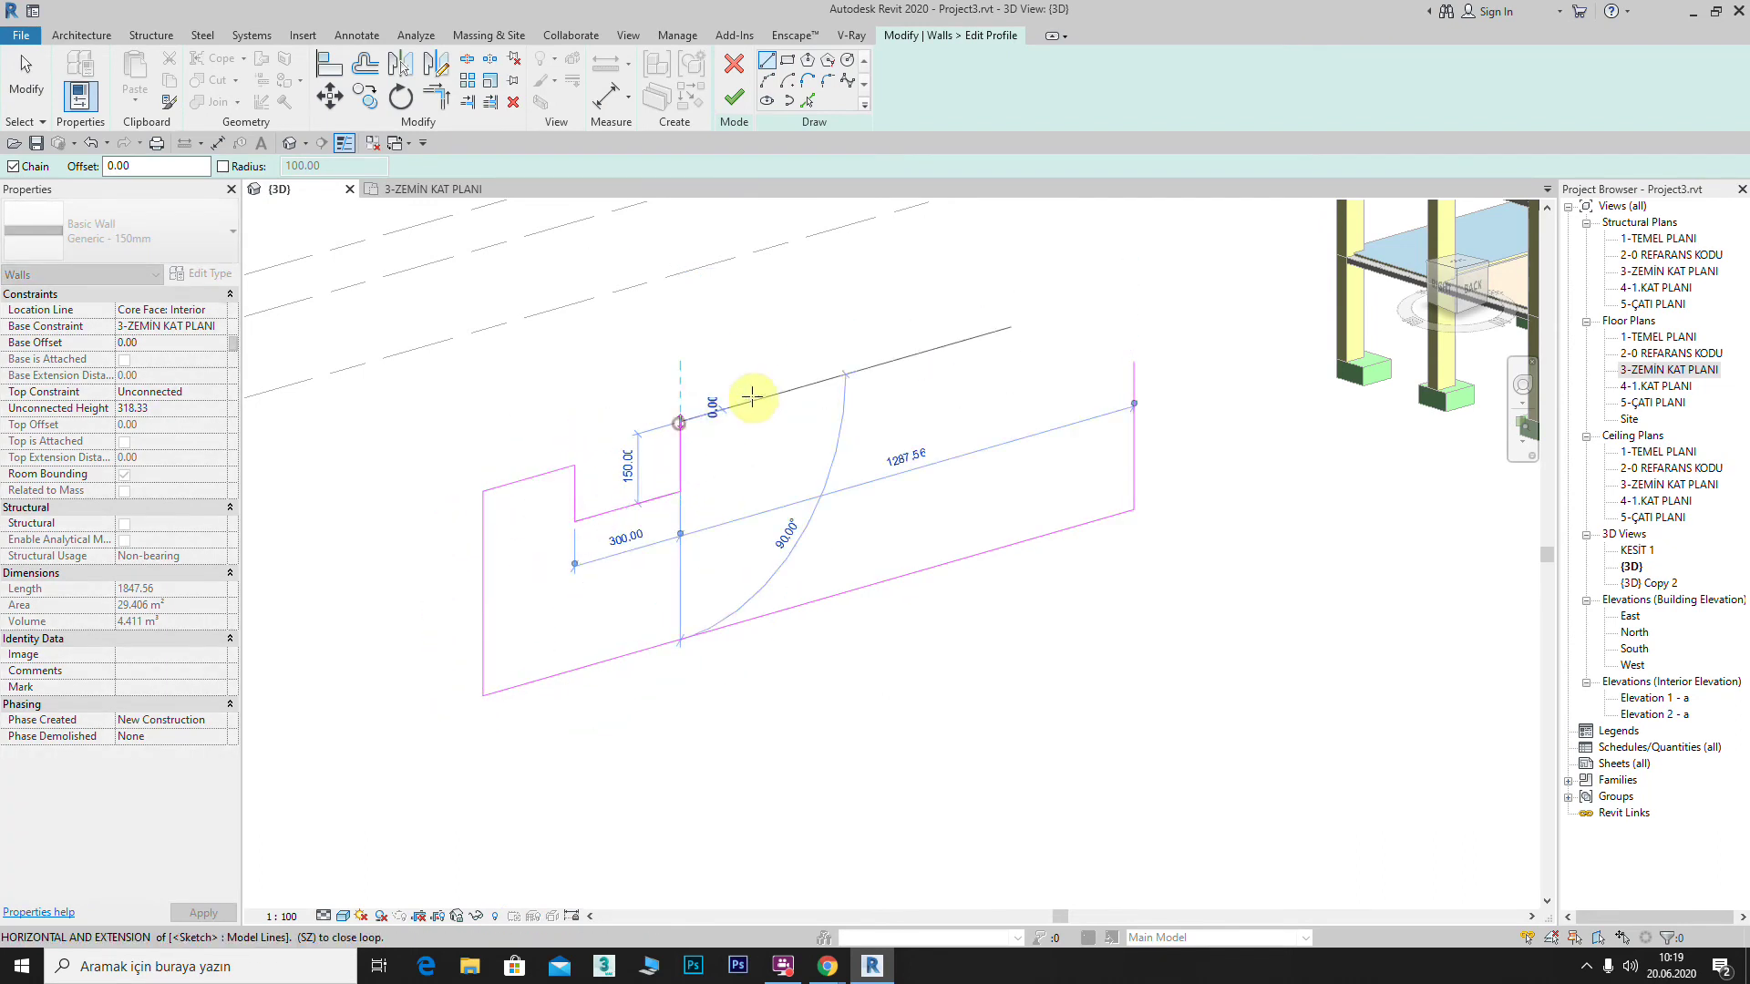
left_click(785, 392)
left_click(786, 462)
left_click(1132, 362)
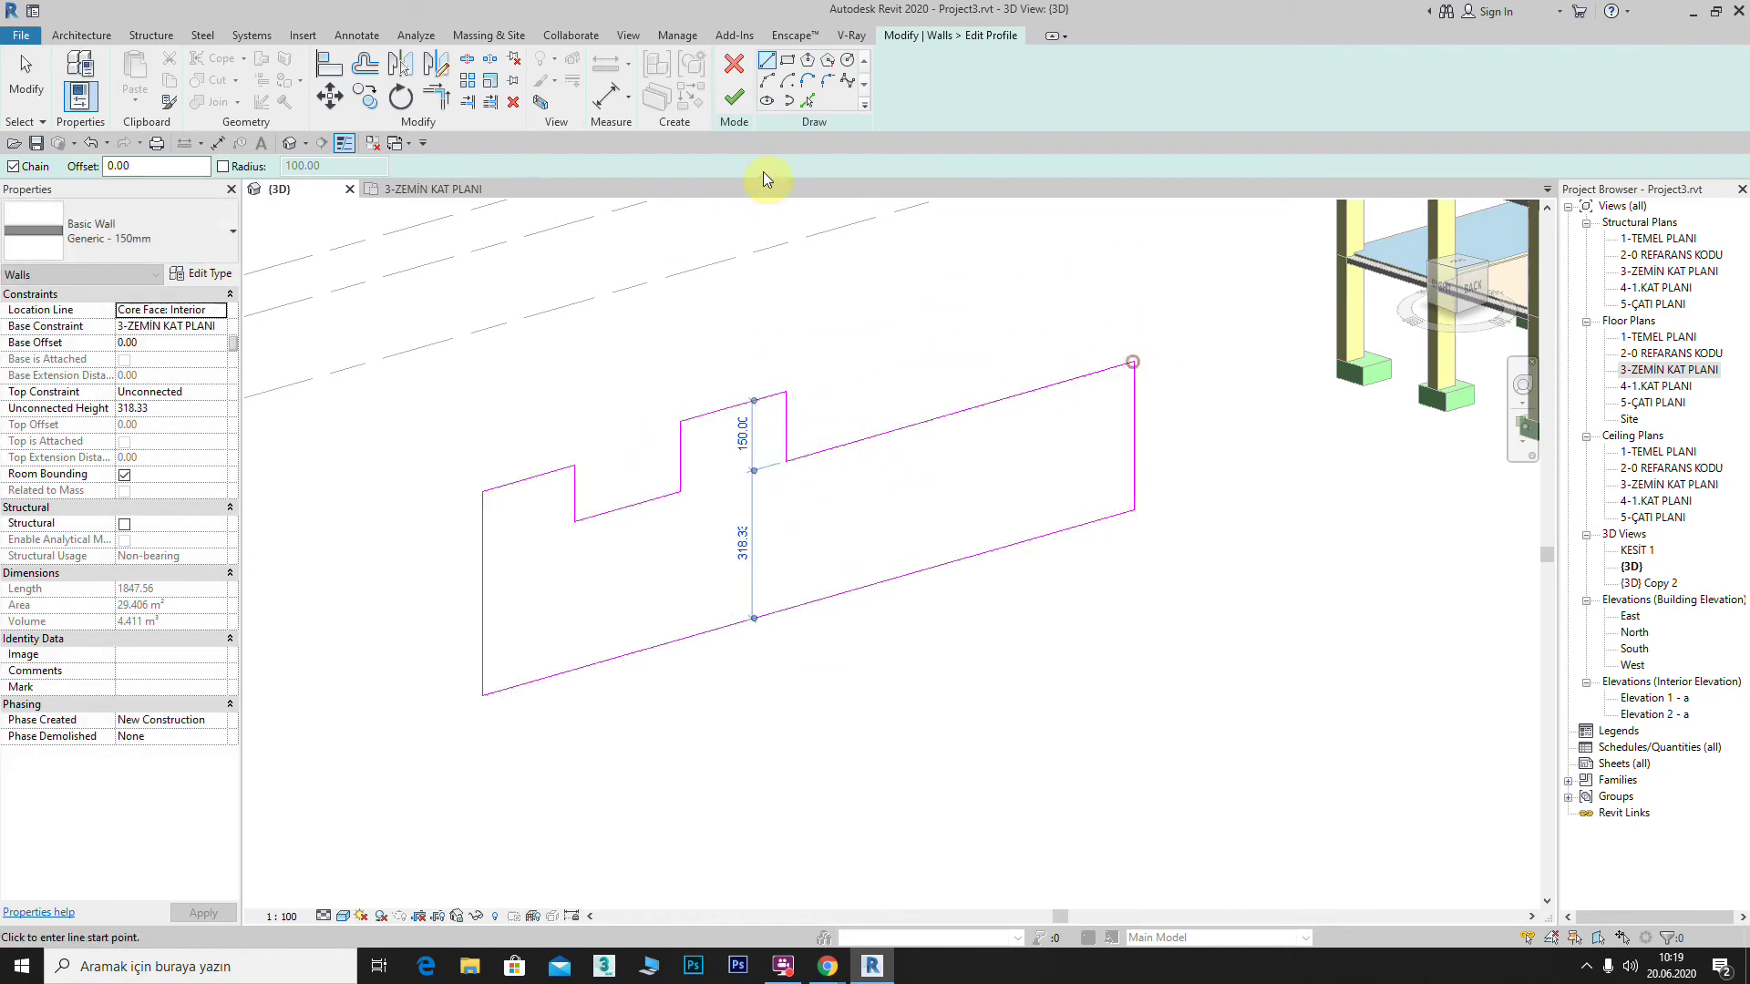
left_click(736, 95)
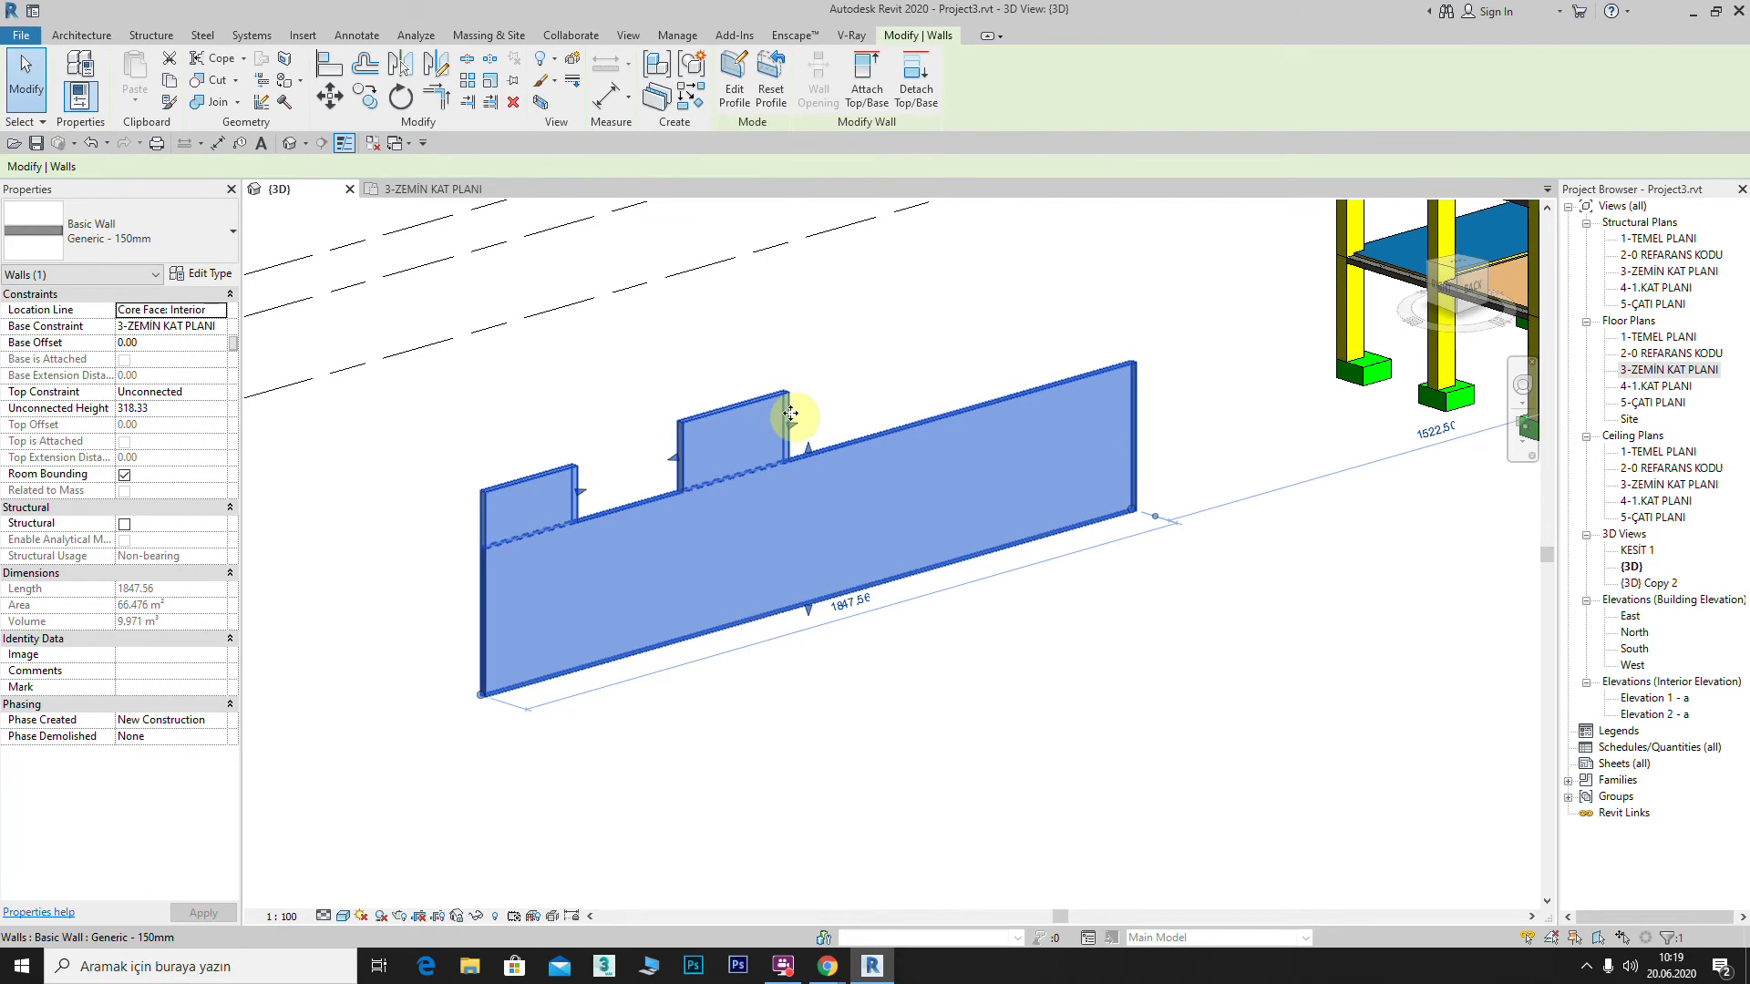
Step: Restore the Generic wall to a plain rectangular profile of 80.337 m² with Reset Profile
left_click_drag(798, 421, 615, 483)
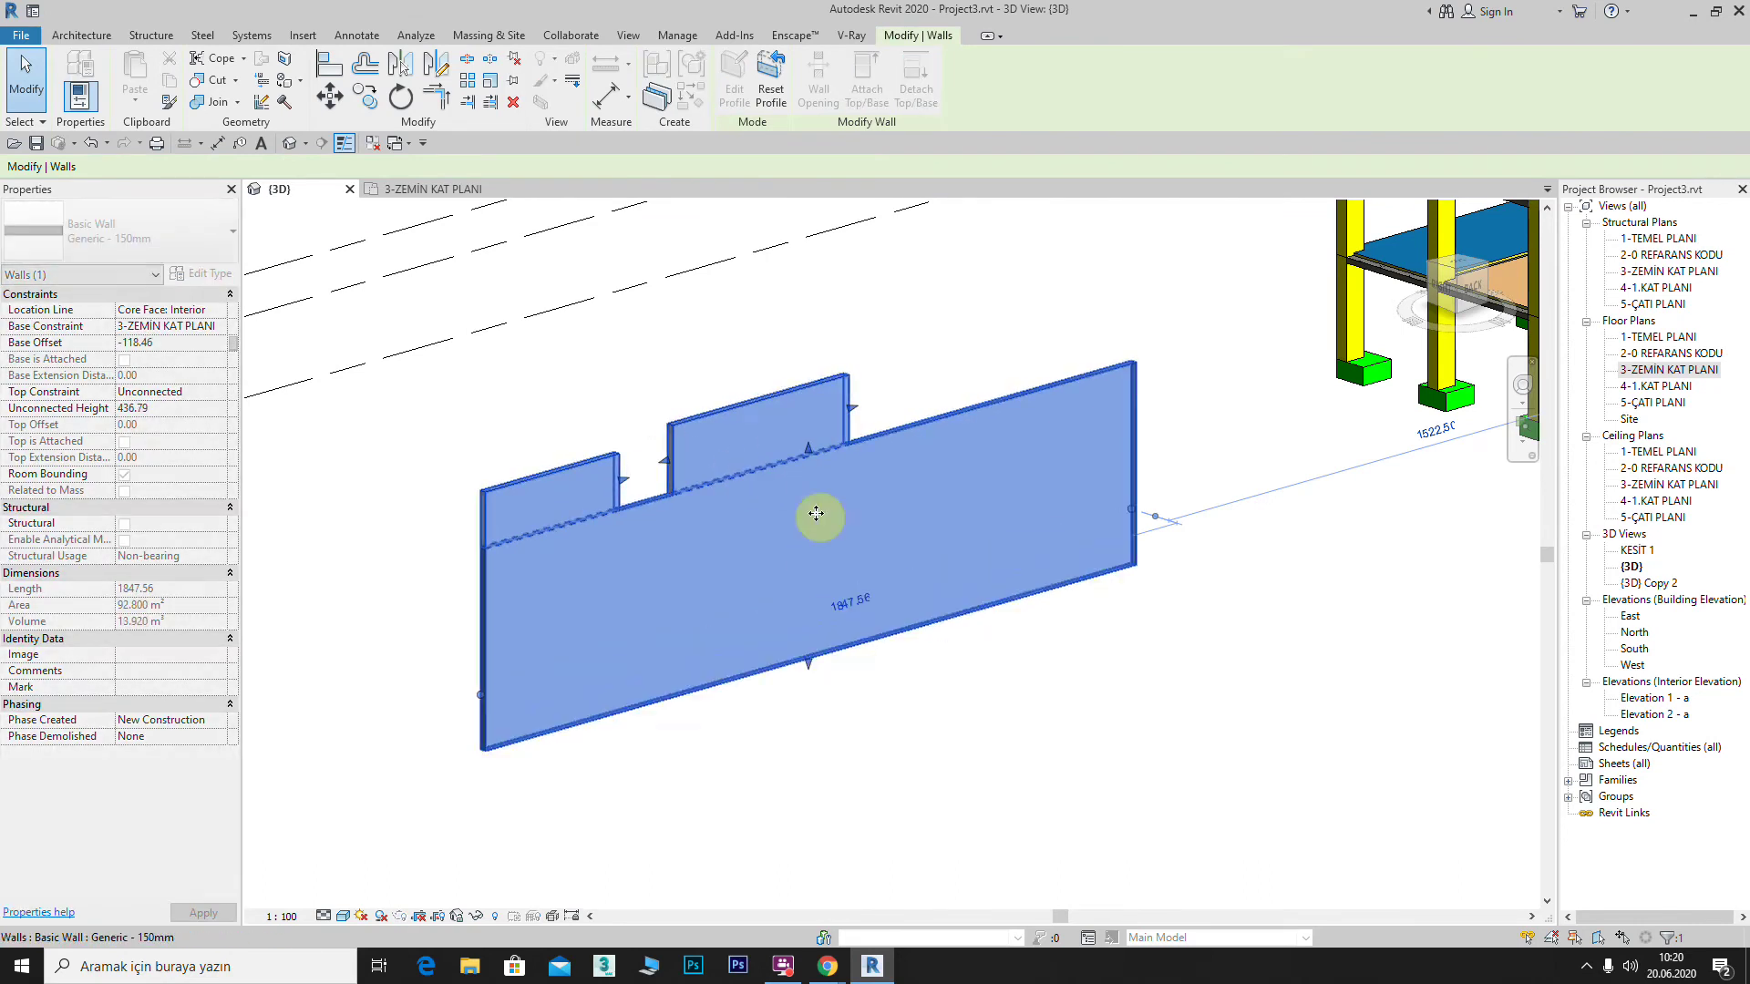
left_click(894, 292)
left_click(796, 395)
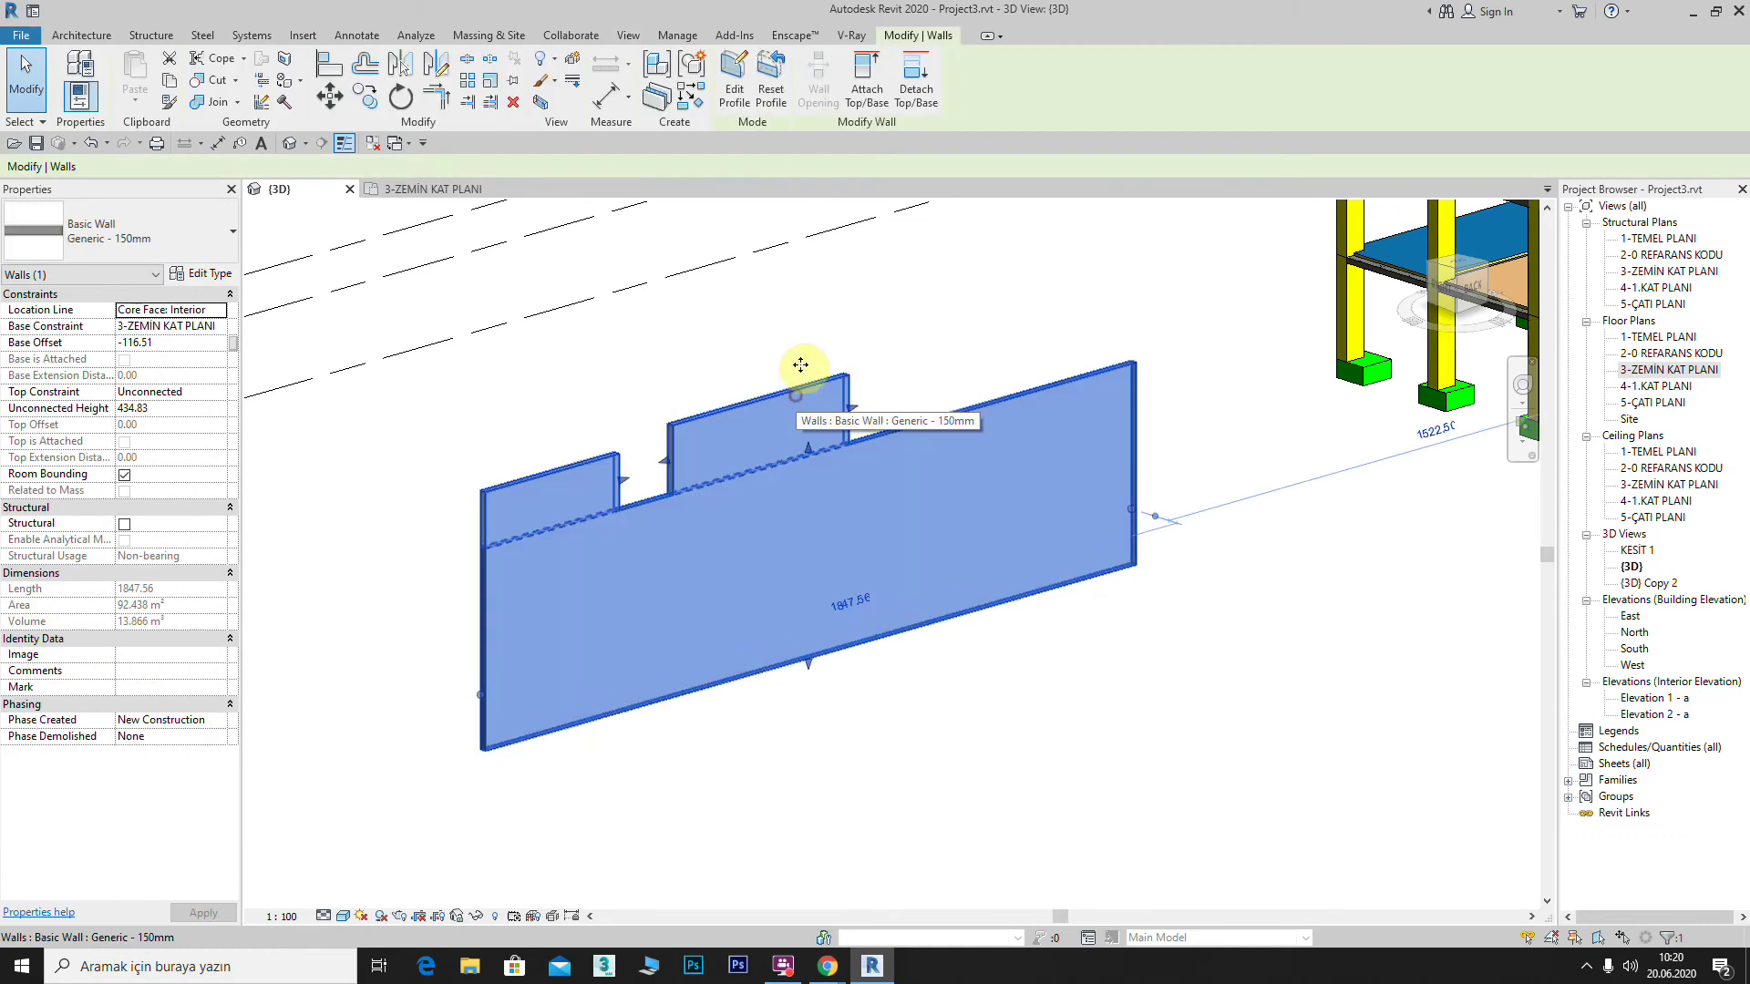
left_click(759, 102)
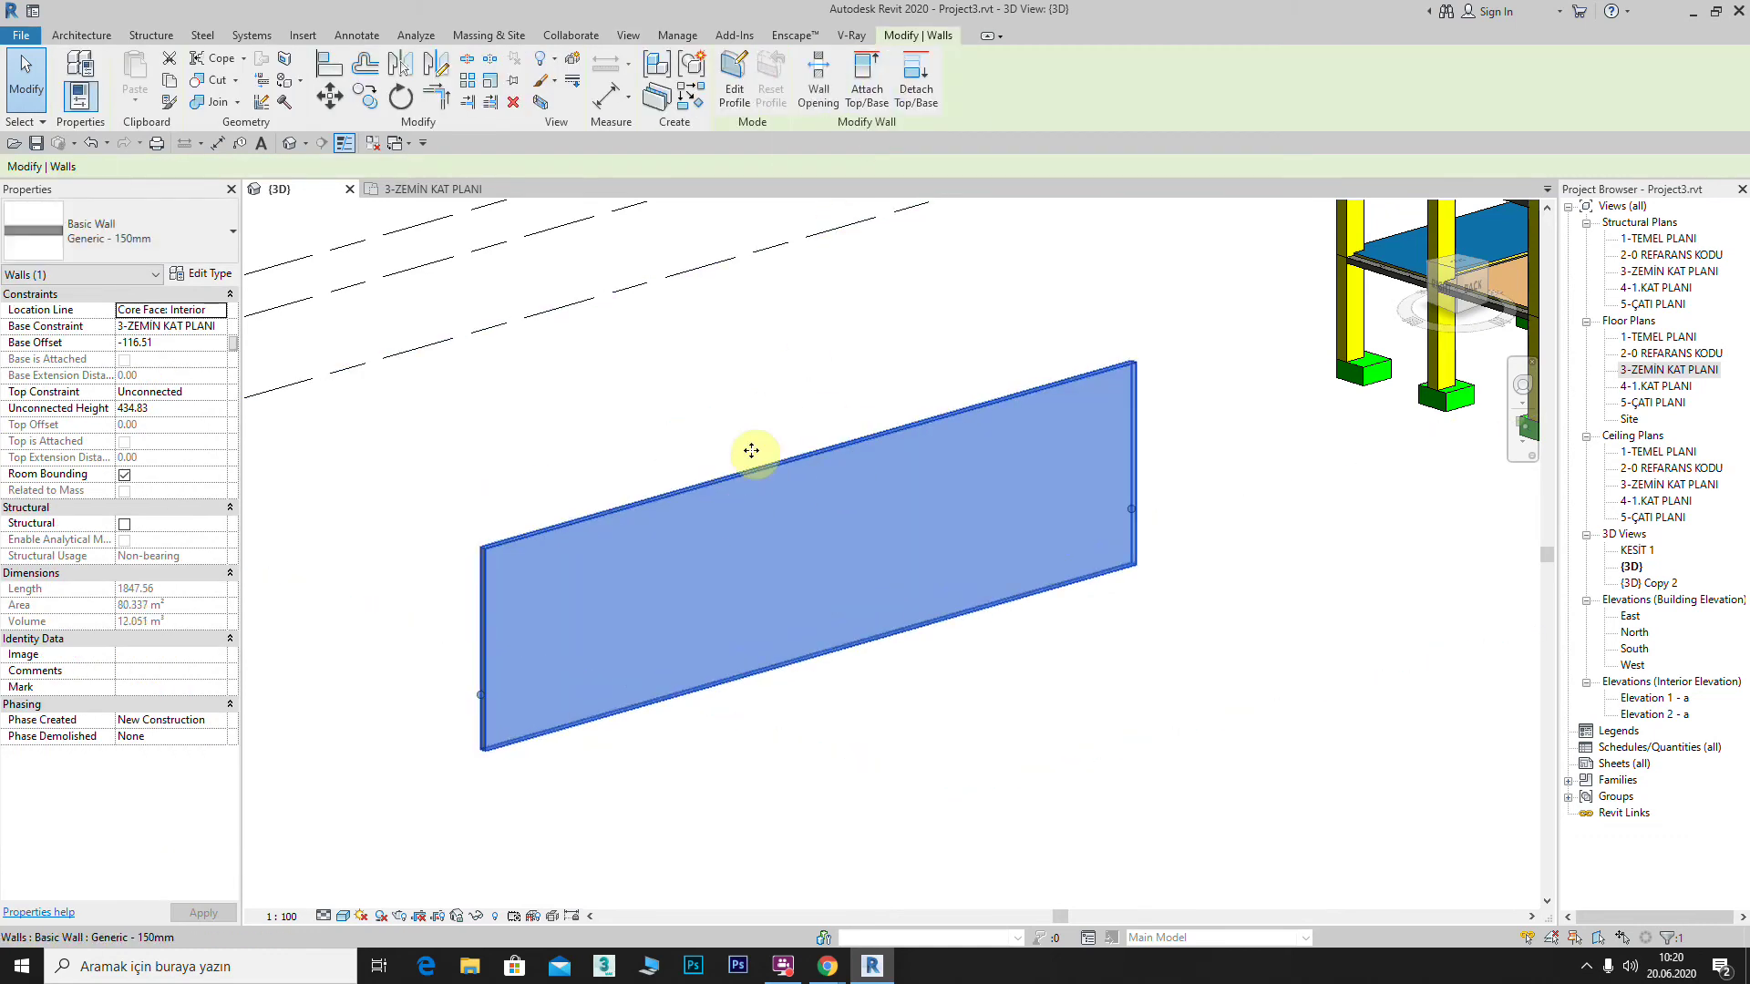
scroll(749, 428, "down", 2)
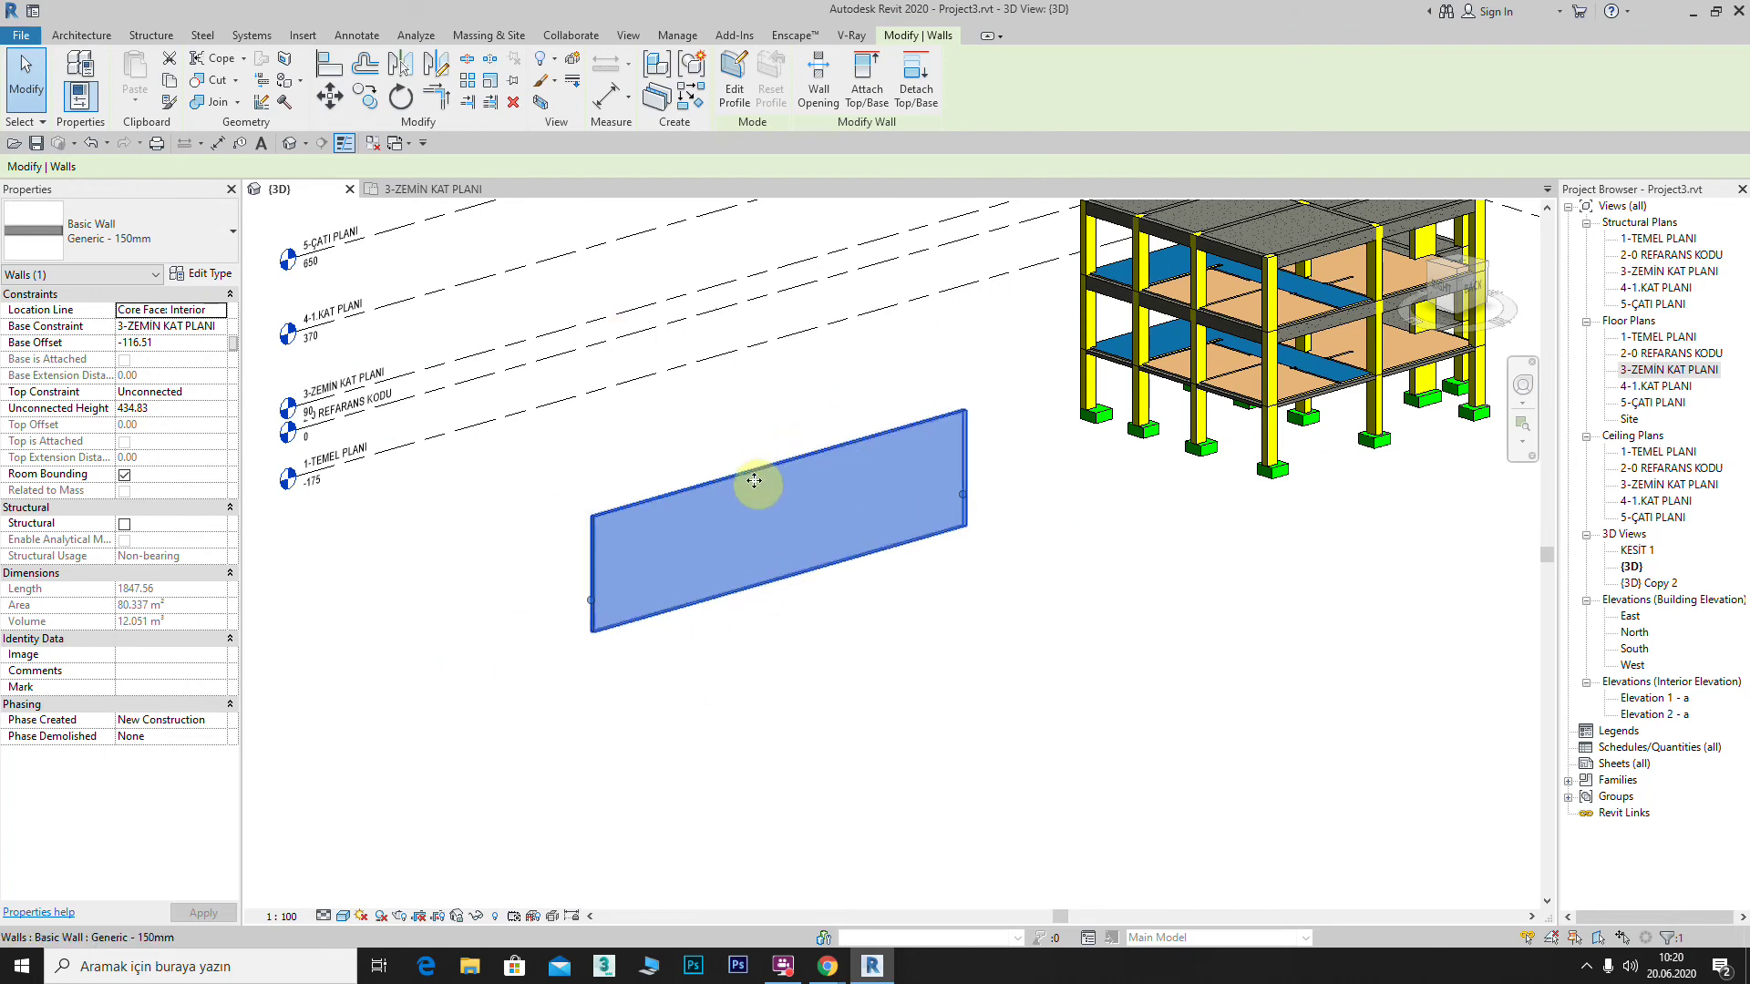
scroll(753, 480, "up", 2)
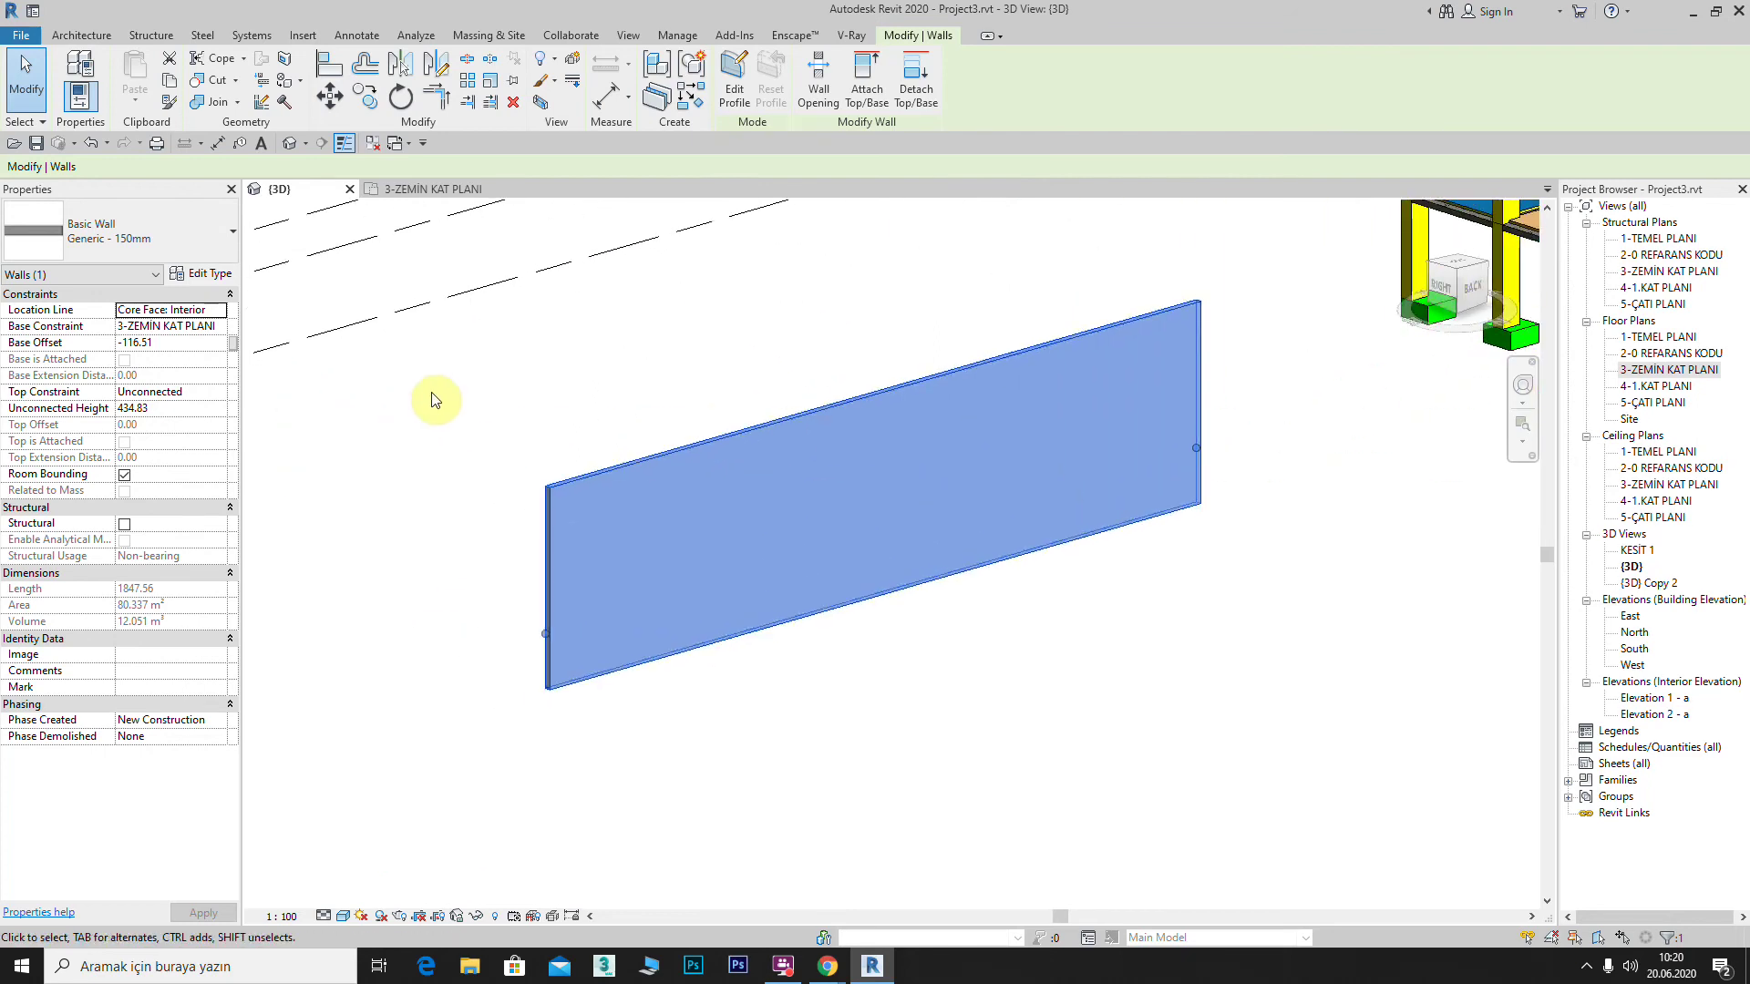
left_click(100, 35)
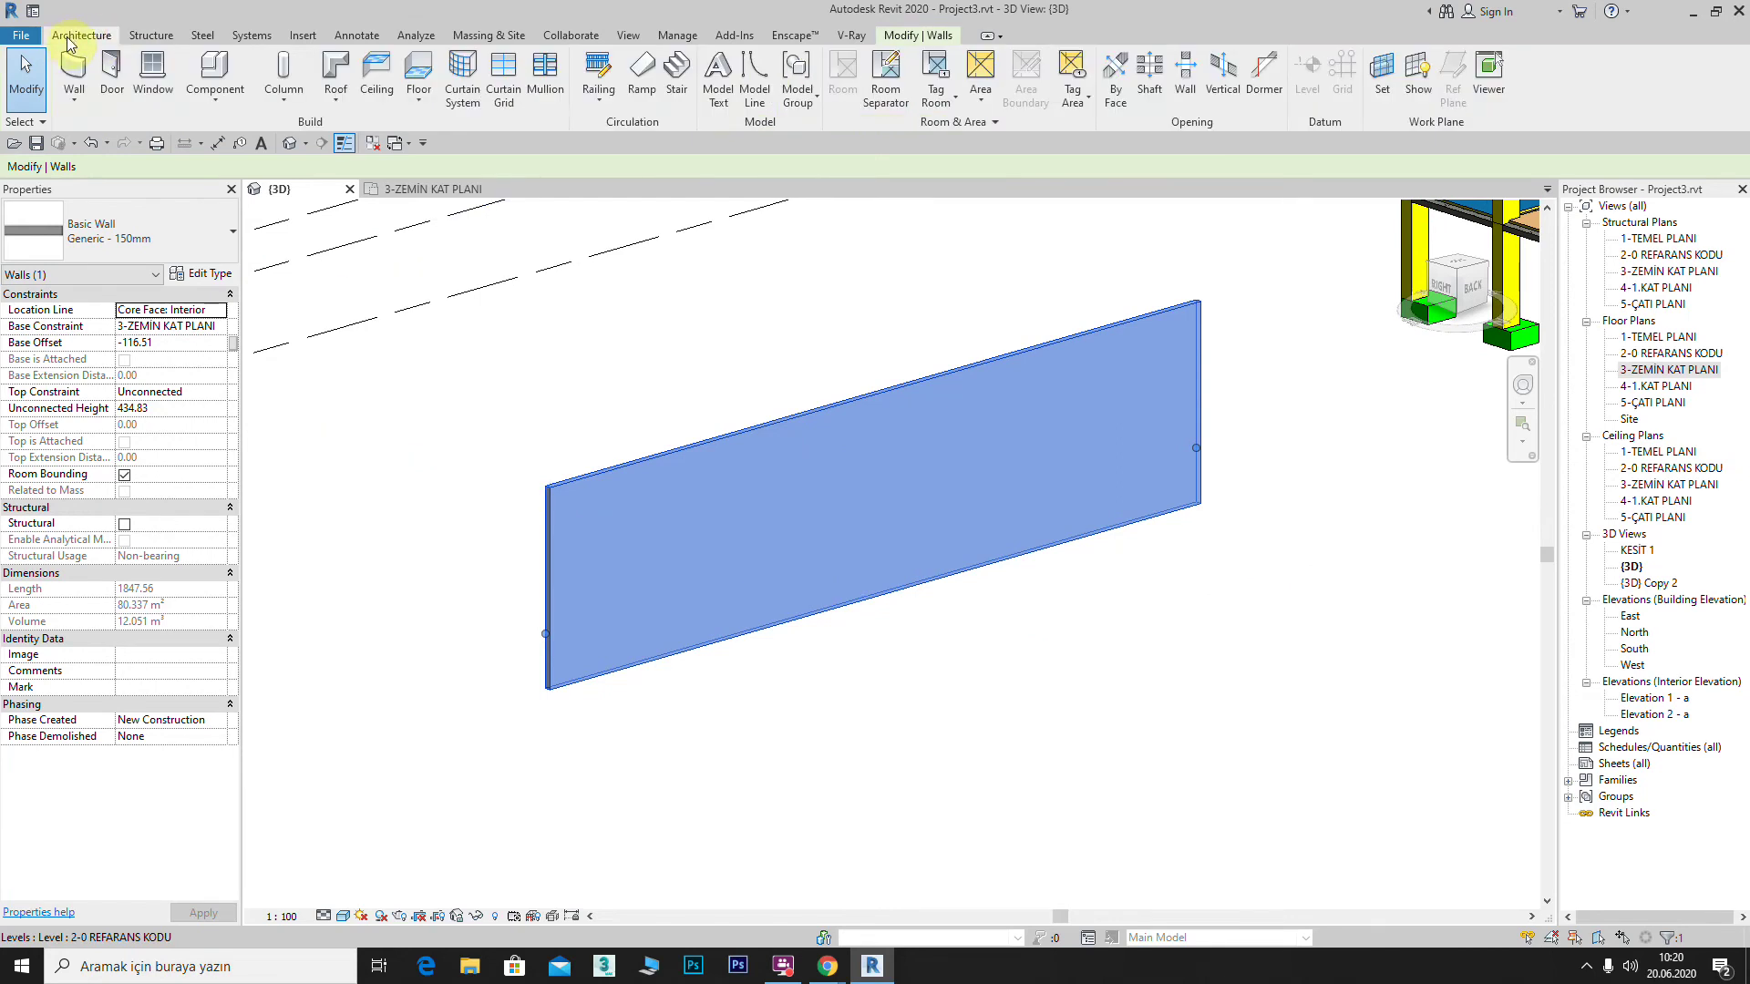
Step: Start a DDH/DJ wall sweep on the wall and switch the view to Hidden Line style
left_click(77, 101)
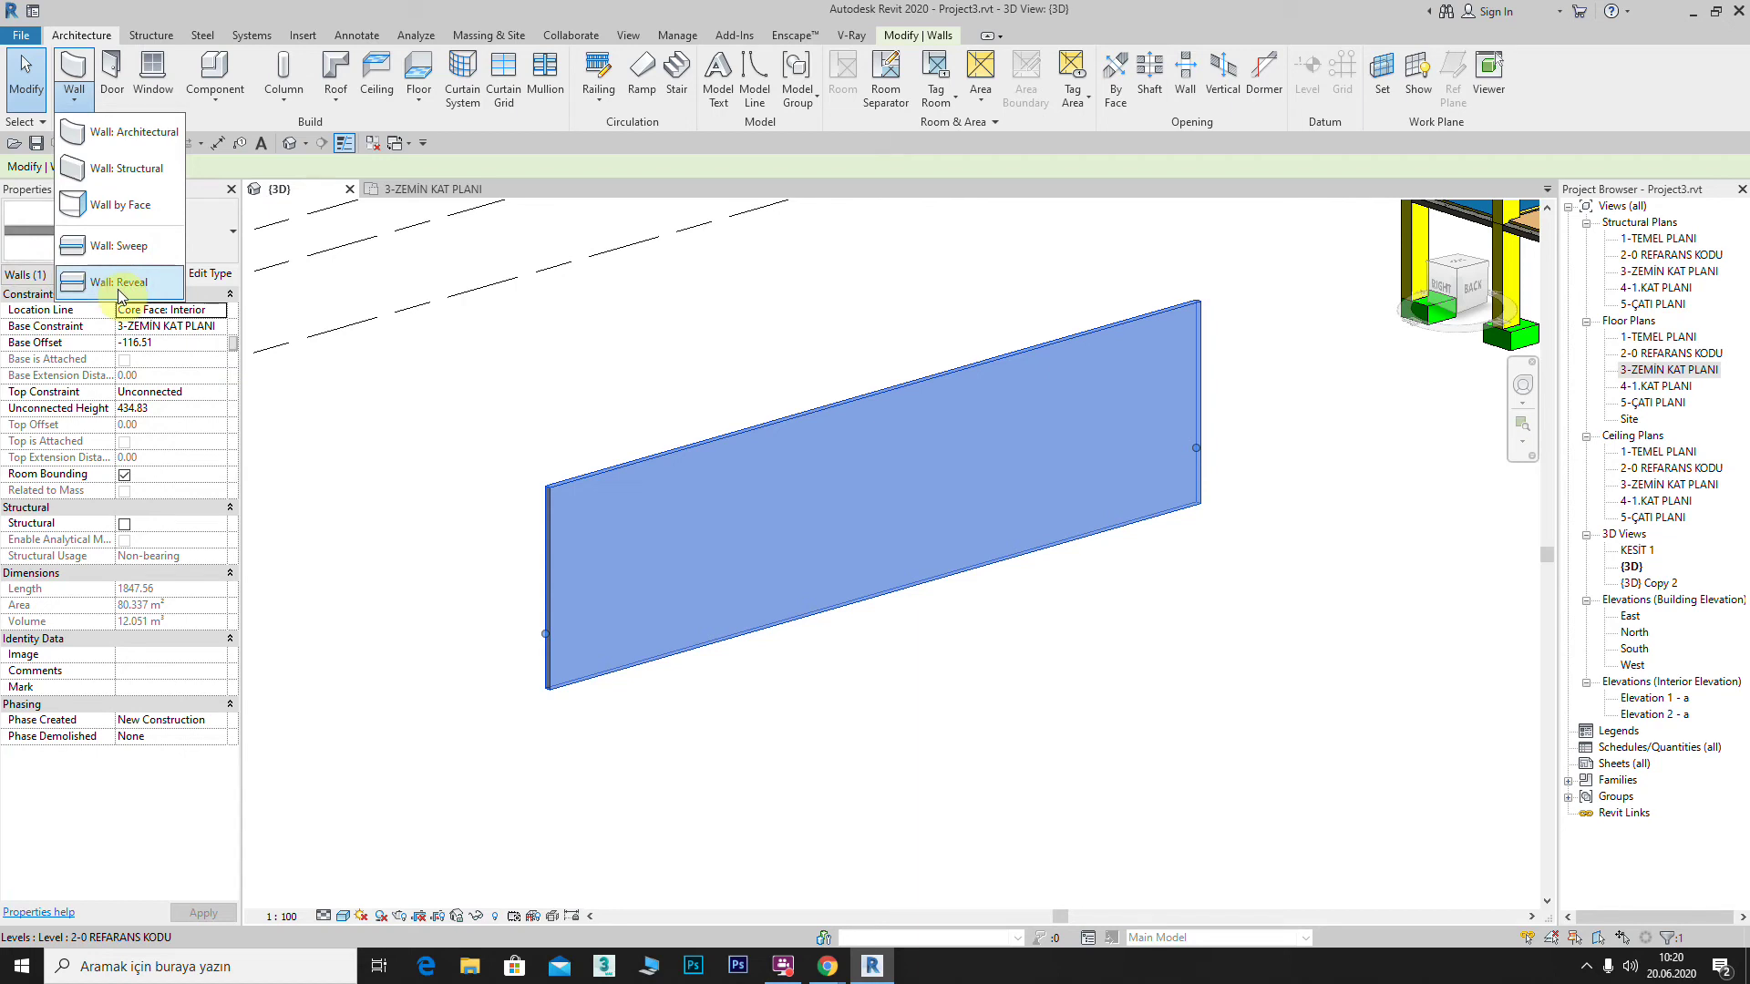
left_click(143, 248)
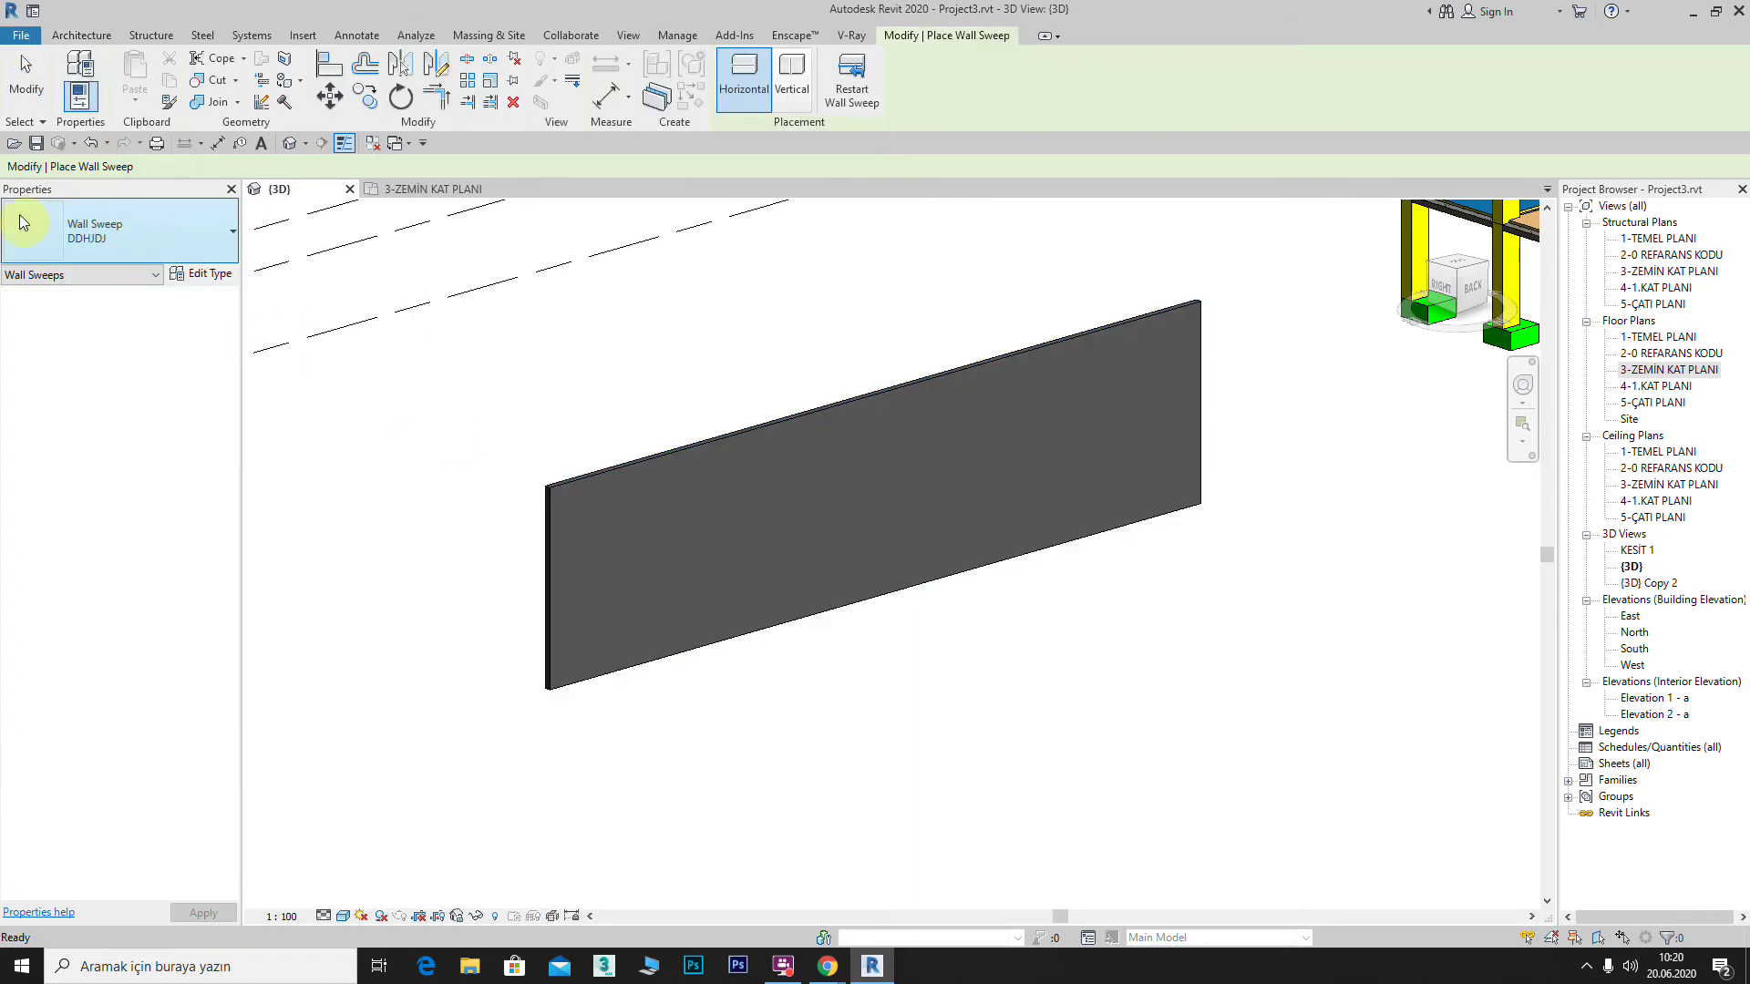
left_click(232, 231)
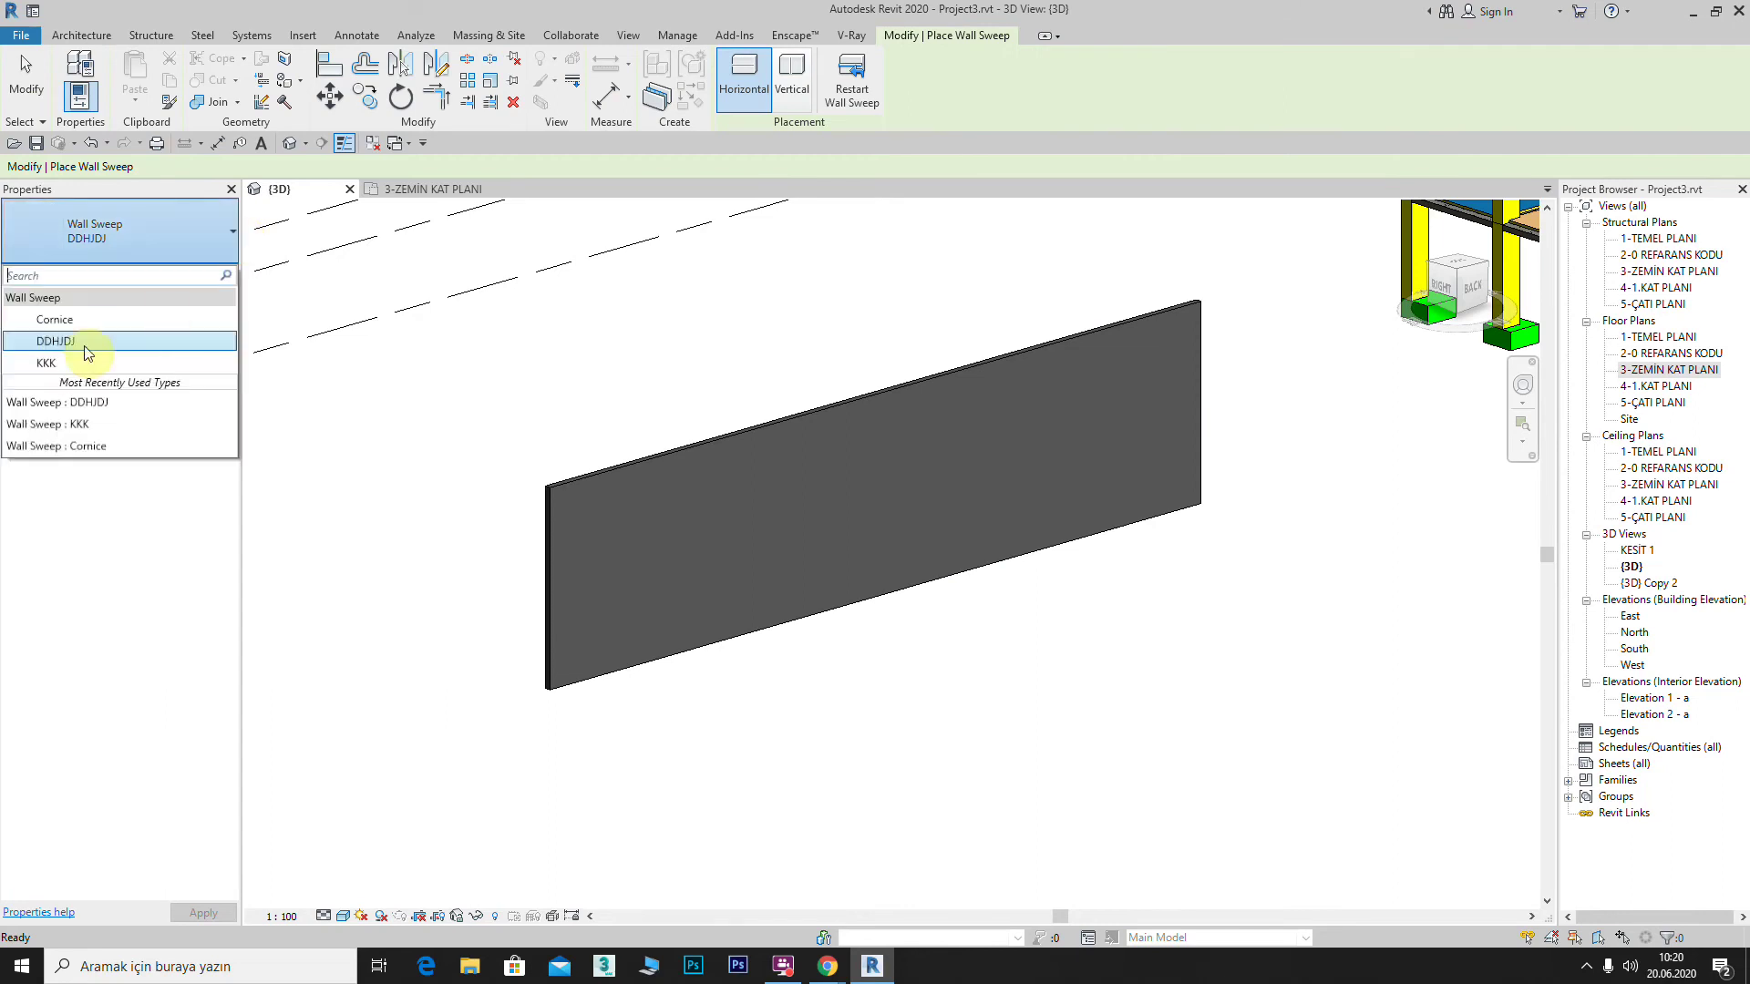
left_click(55, 319)
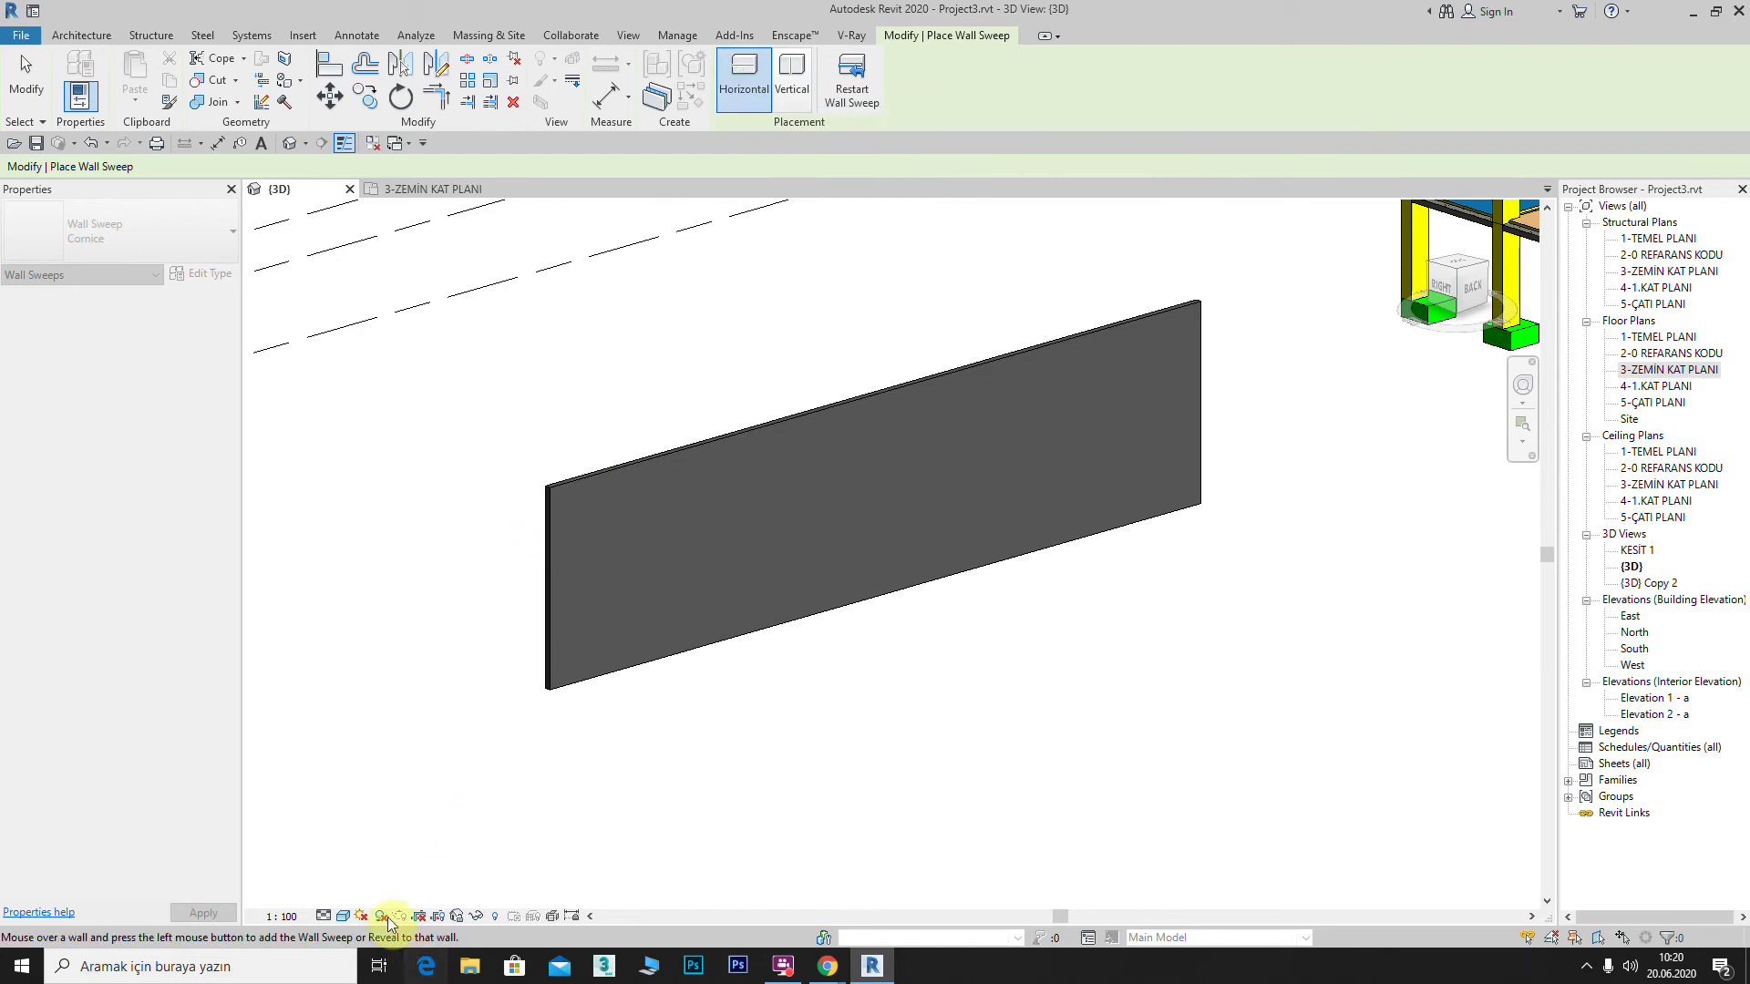
left_click(344, 916)
left_click(398, 831)
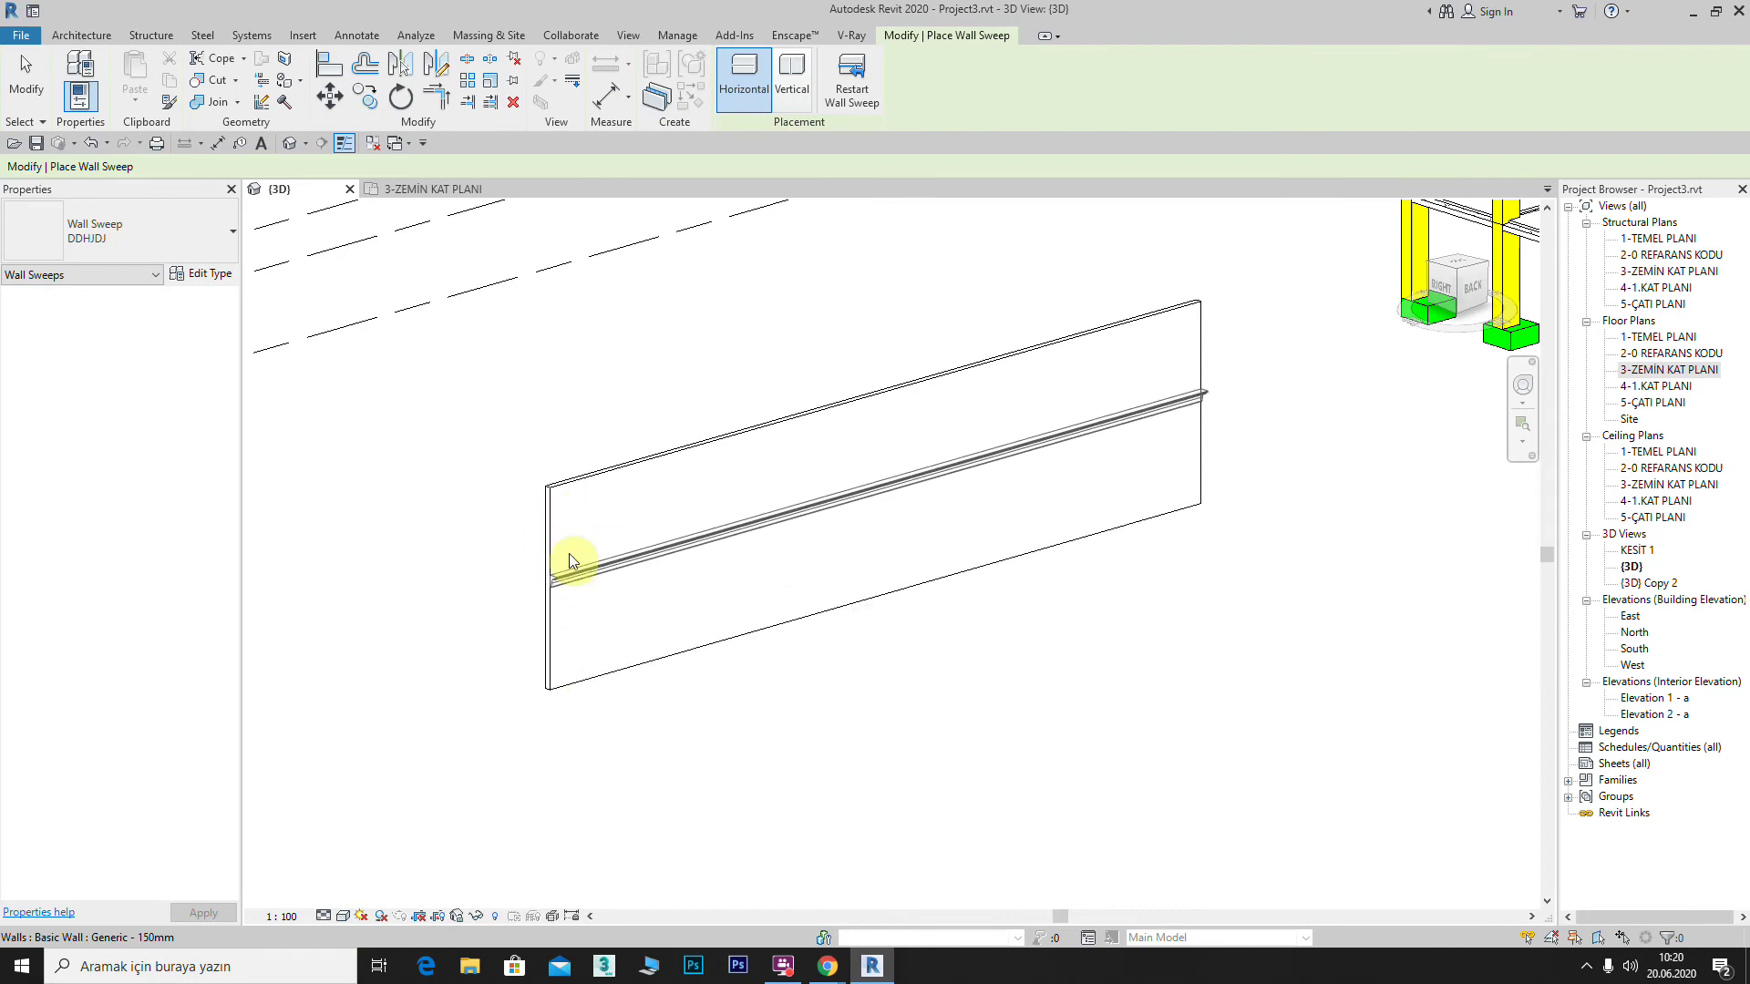
Step: Place two vertical wall sweeps on the Generic wall
left_click(791, 78)
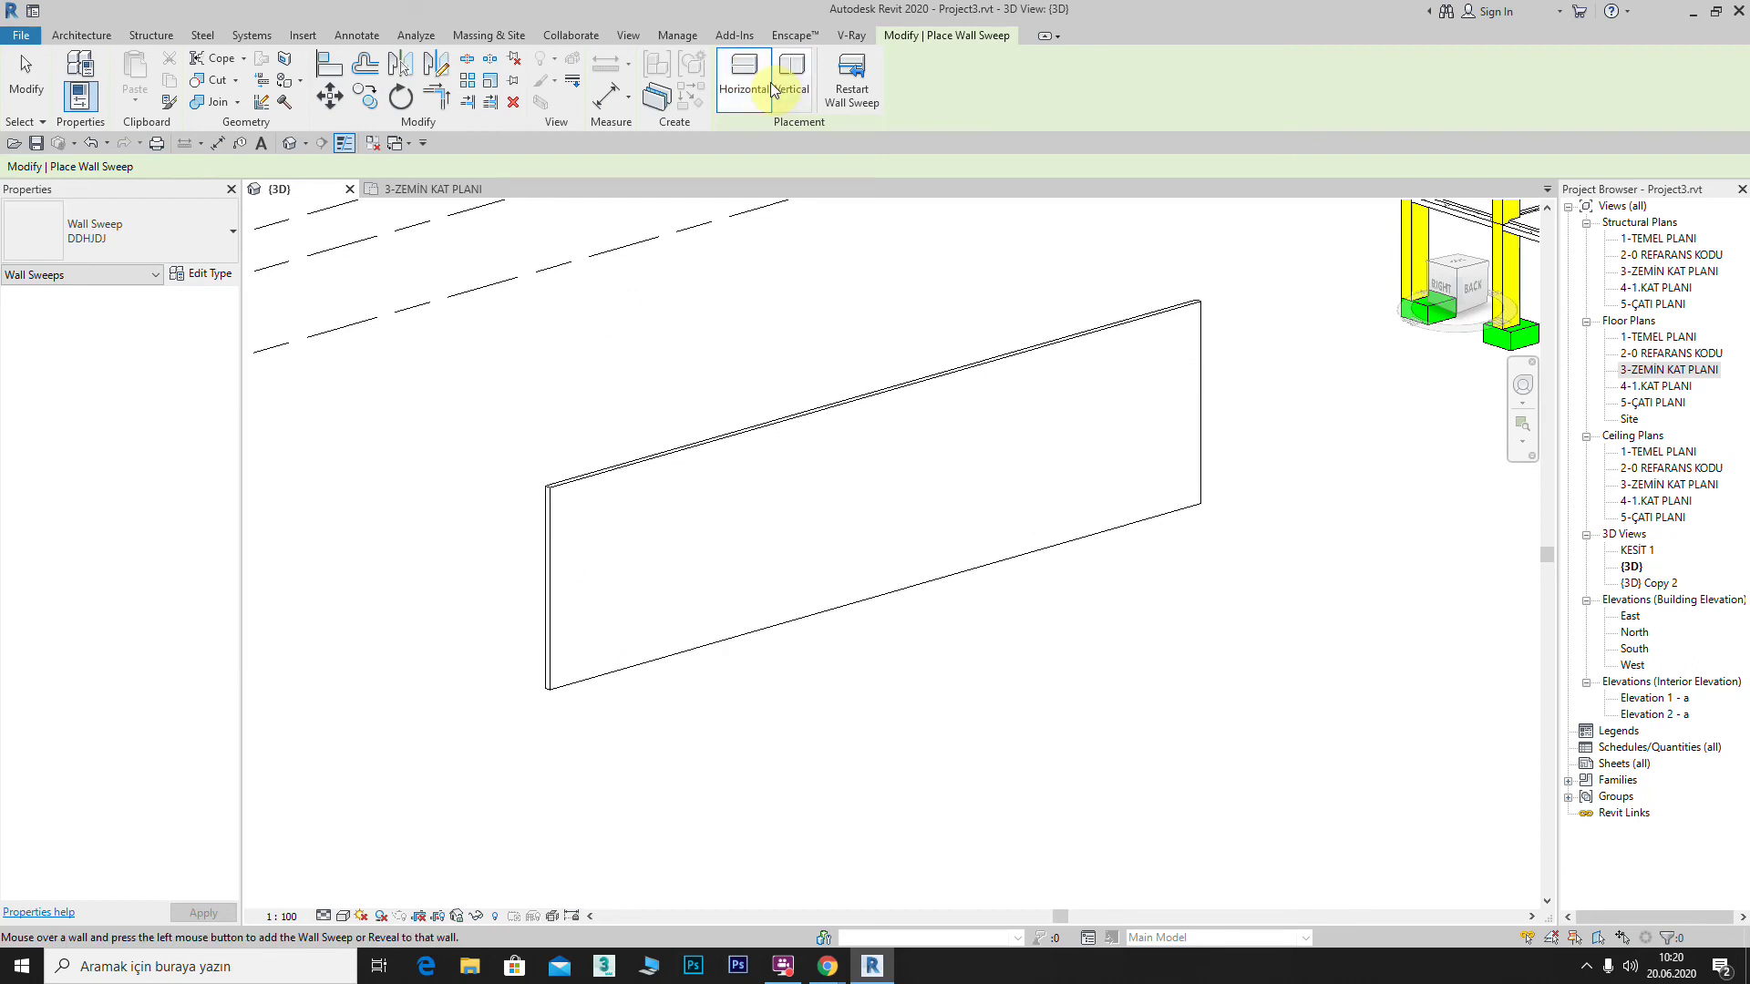
left_click(627, 483)
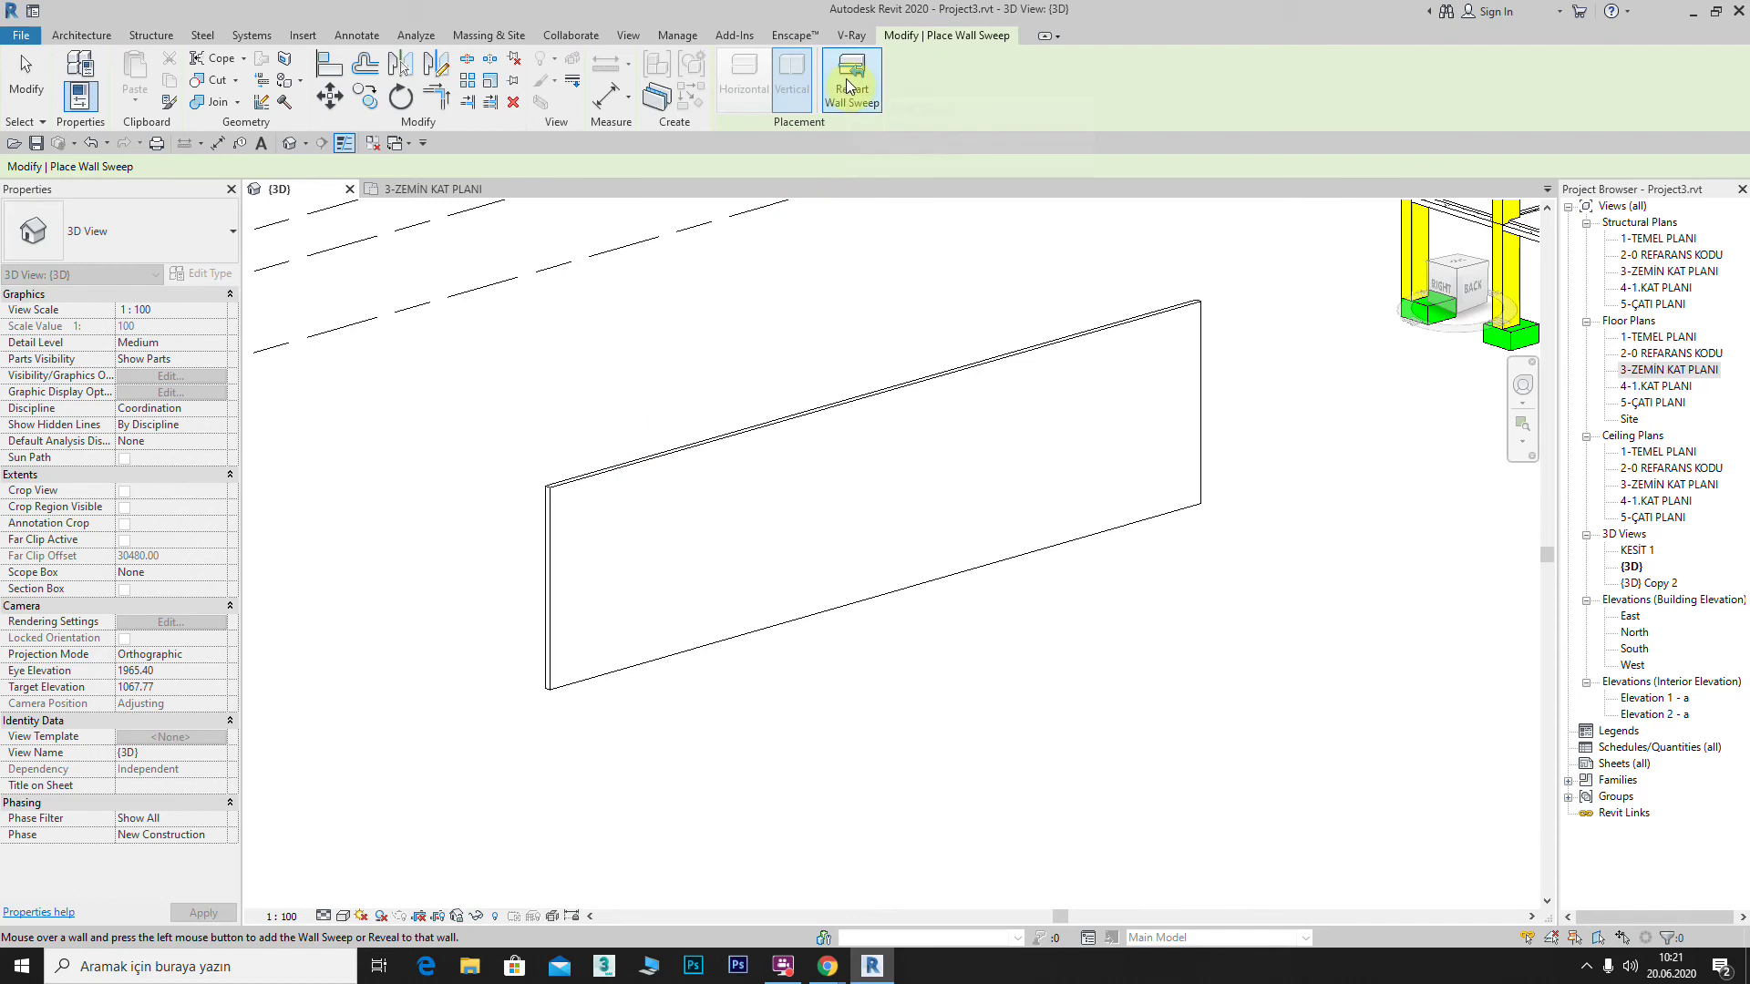
left_click(848, 87)
scroll(684, 497, "up", 2)
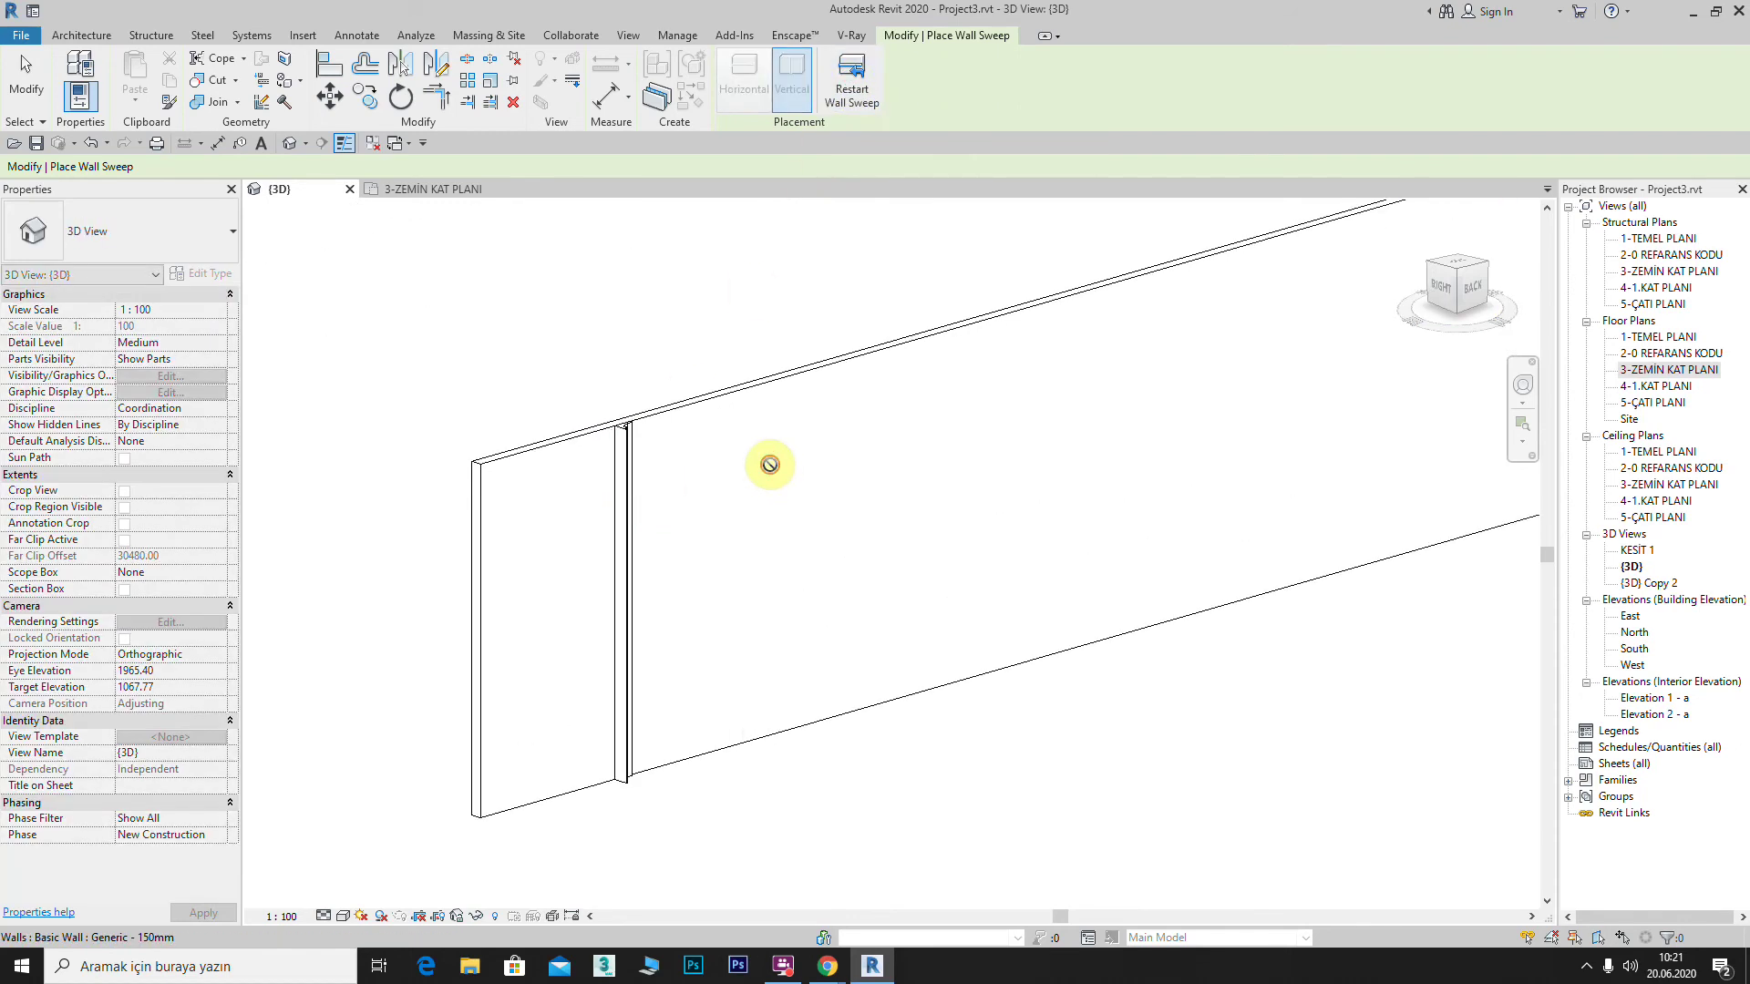
left_click(853, 78)
Step: Place two horizontal wall sweeps along the wall, then cancel sweep placement
left_click(724, 68)
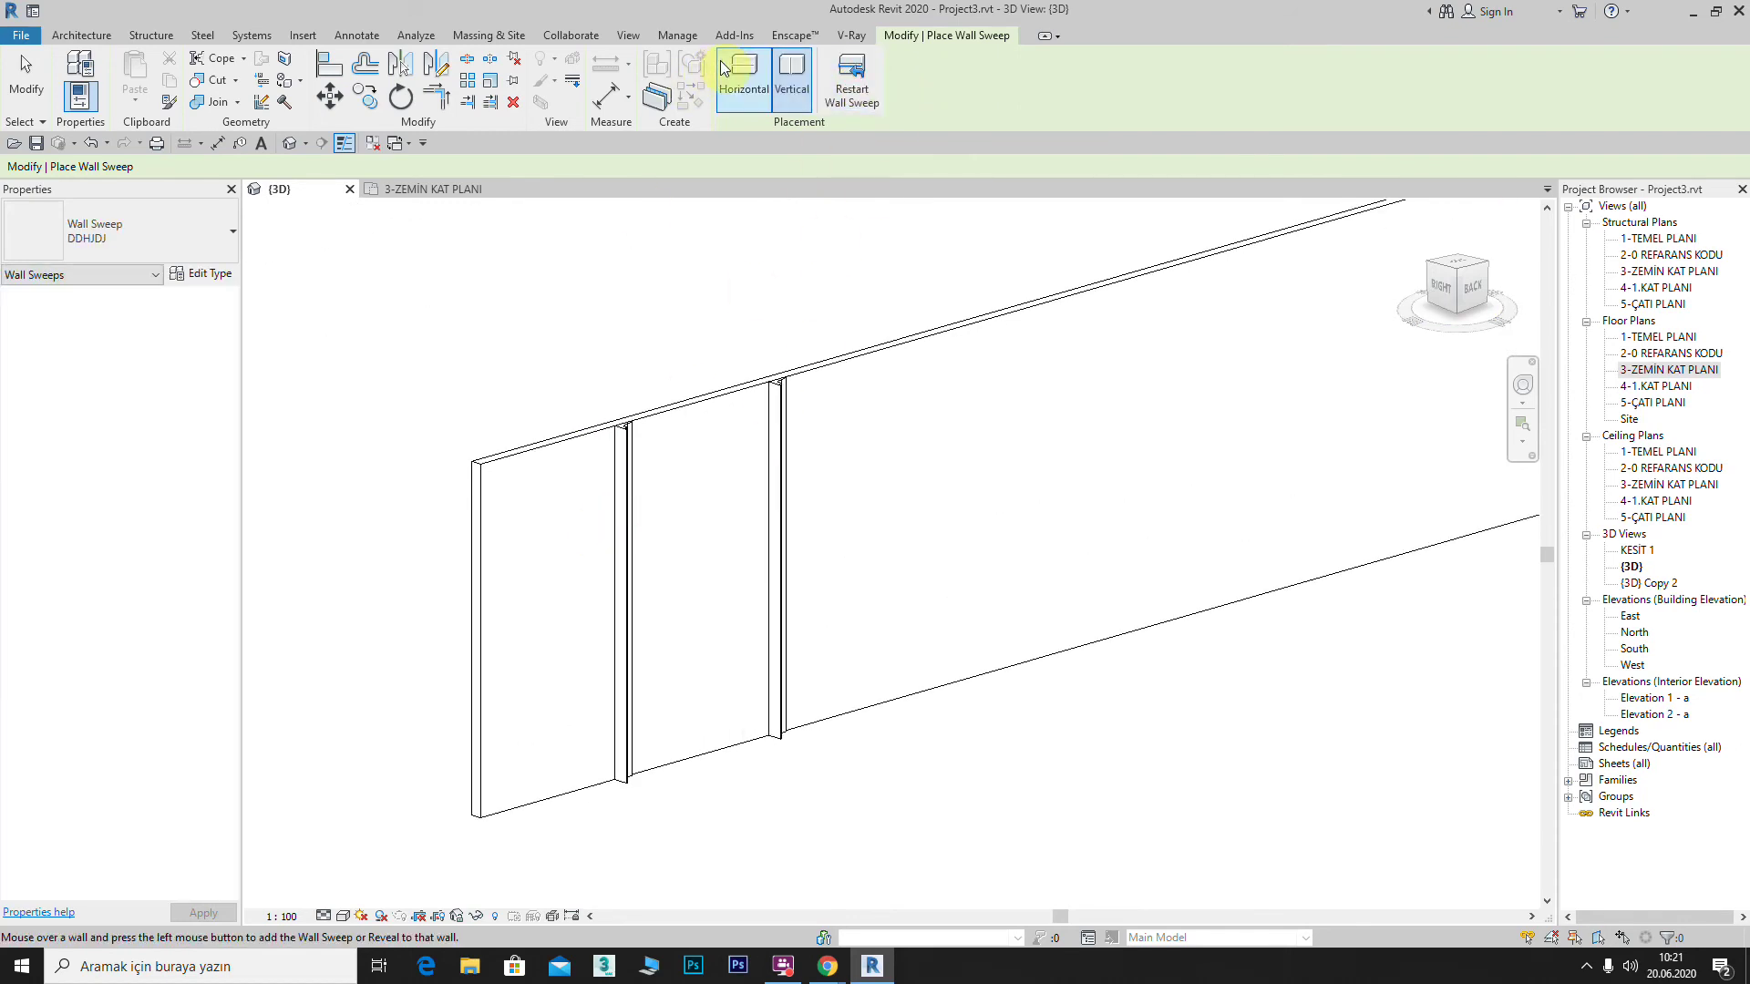
key("Escape")
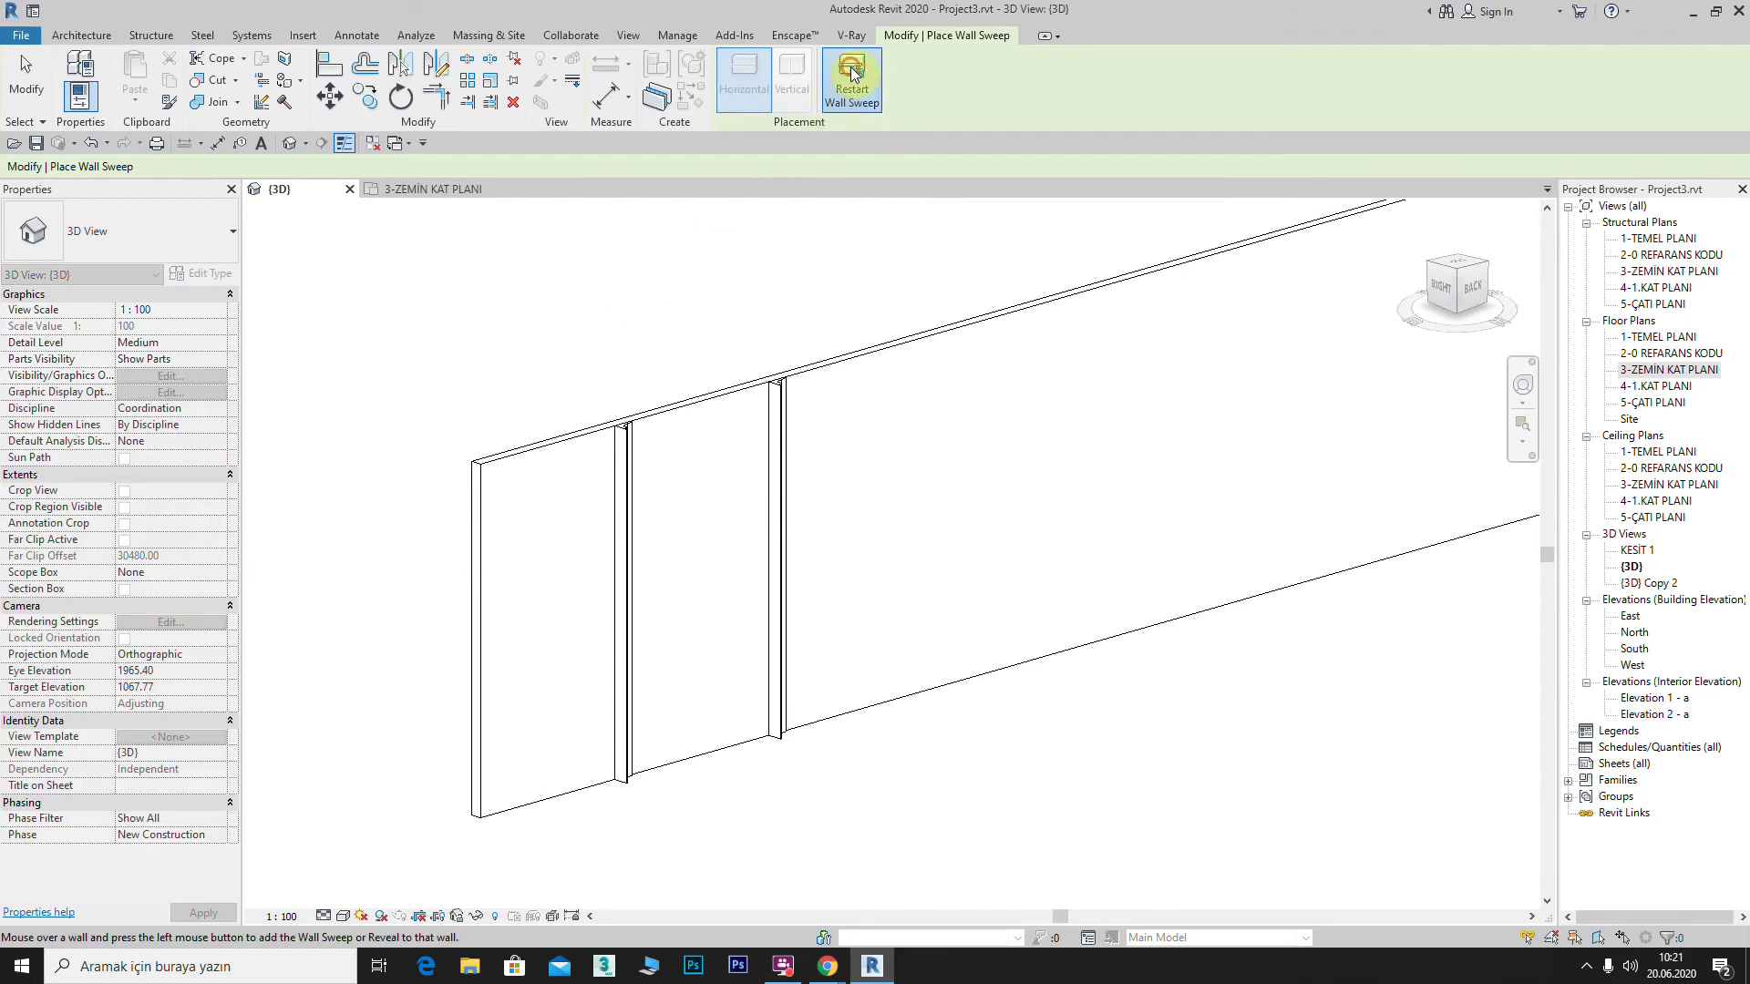
left_click(852, 75)
left_click(508, 662)
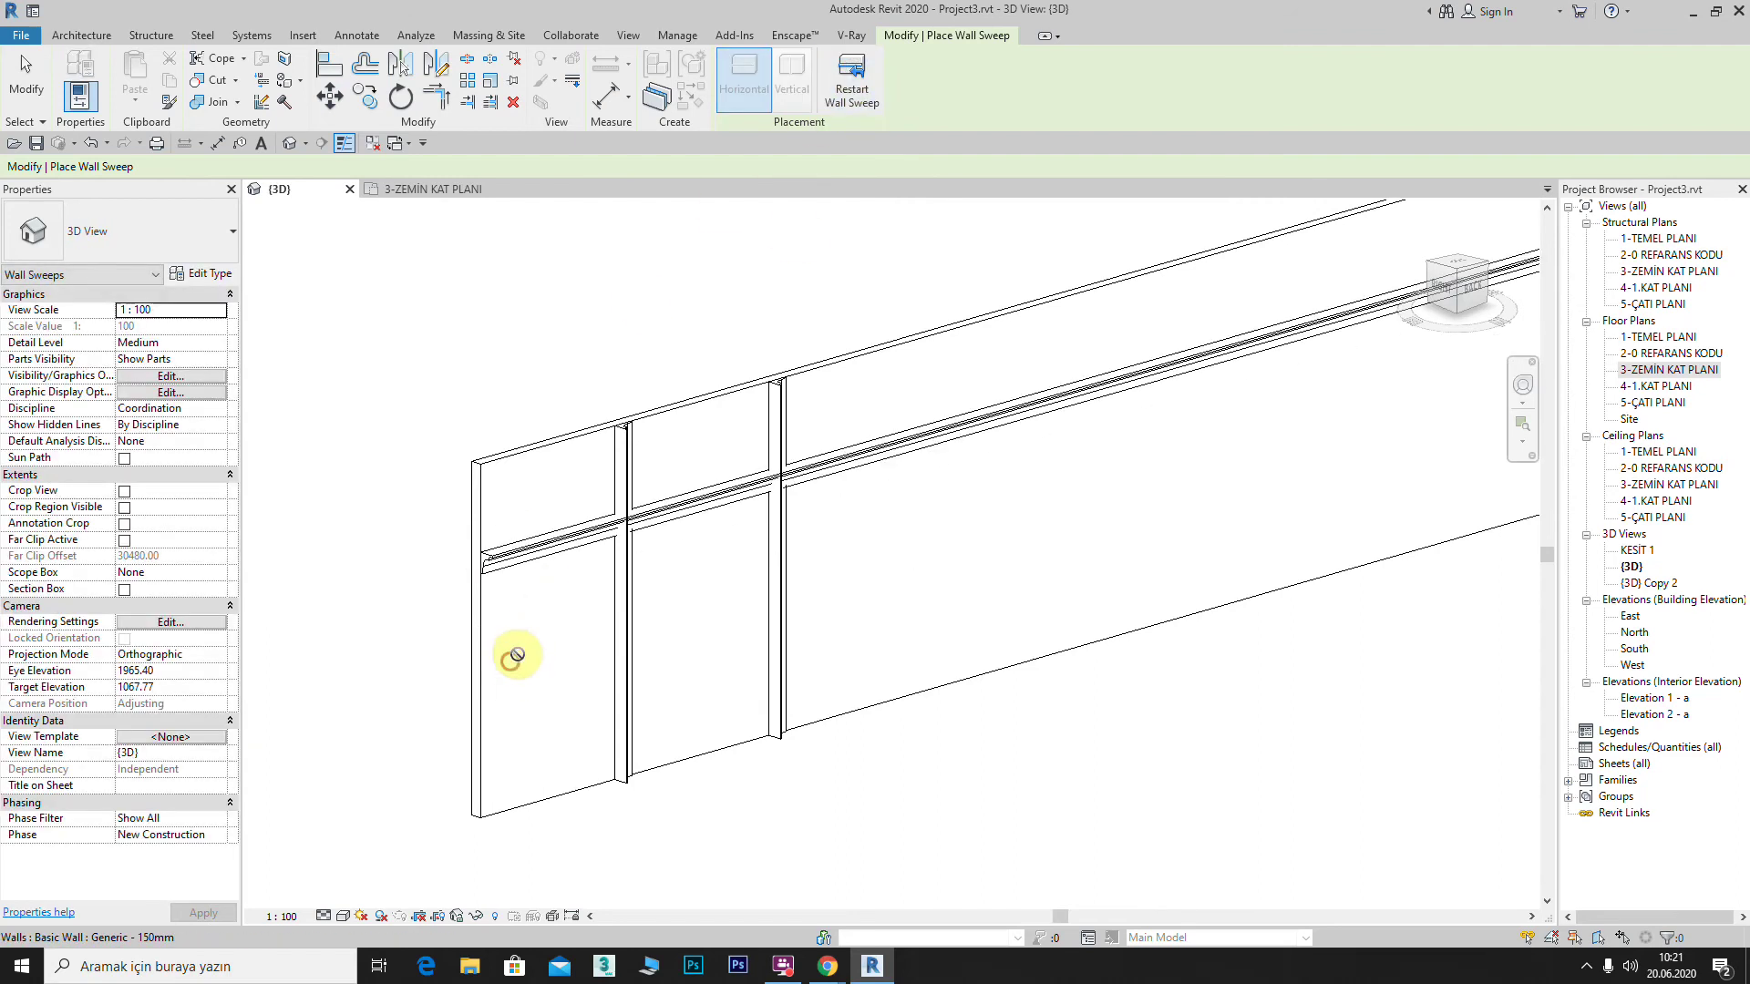
left_click(857, 84)
left_click(638, 632)
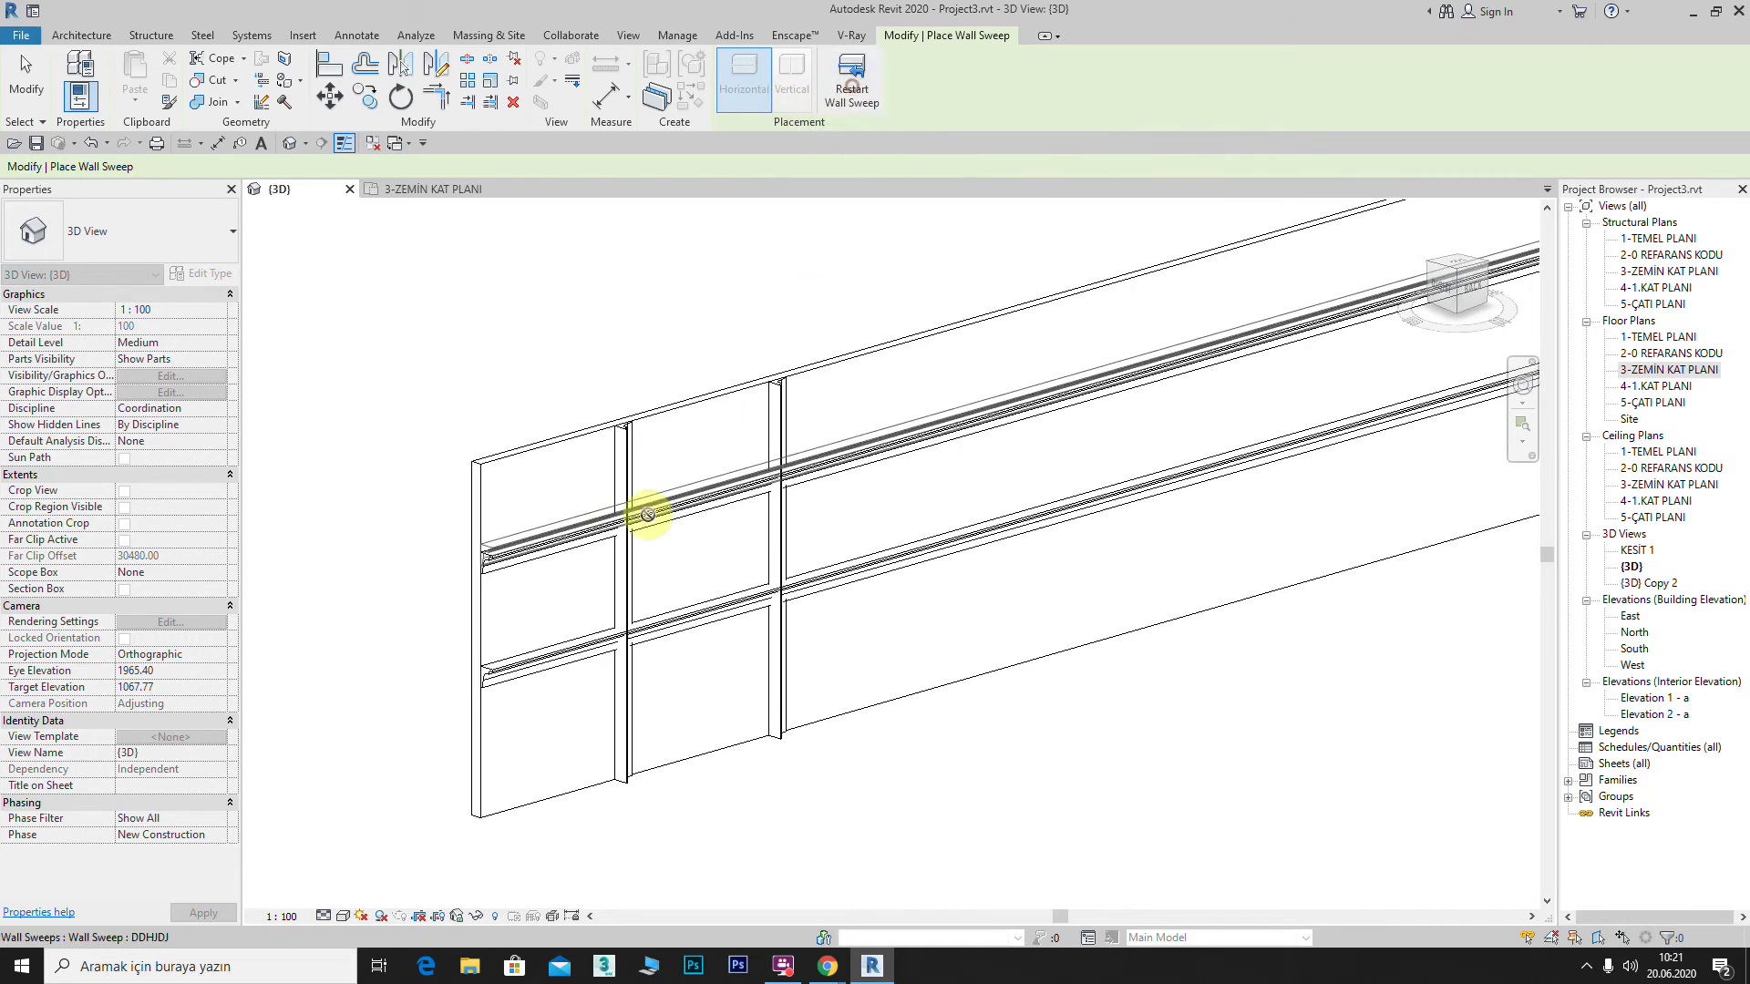
right_click(560, 276)
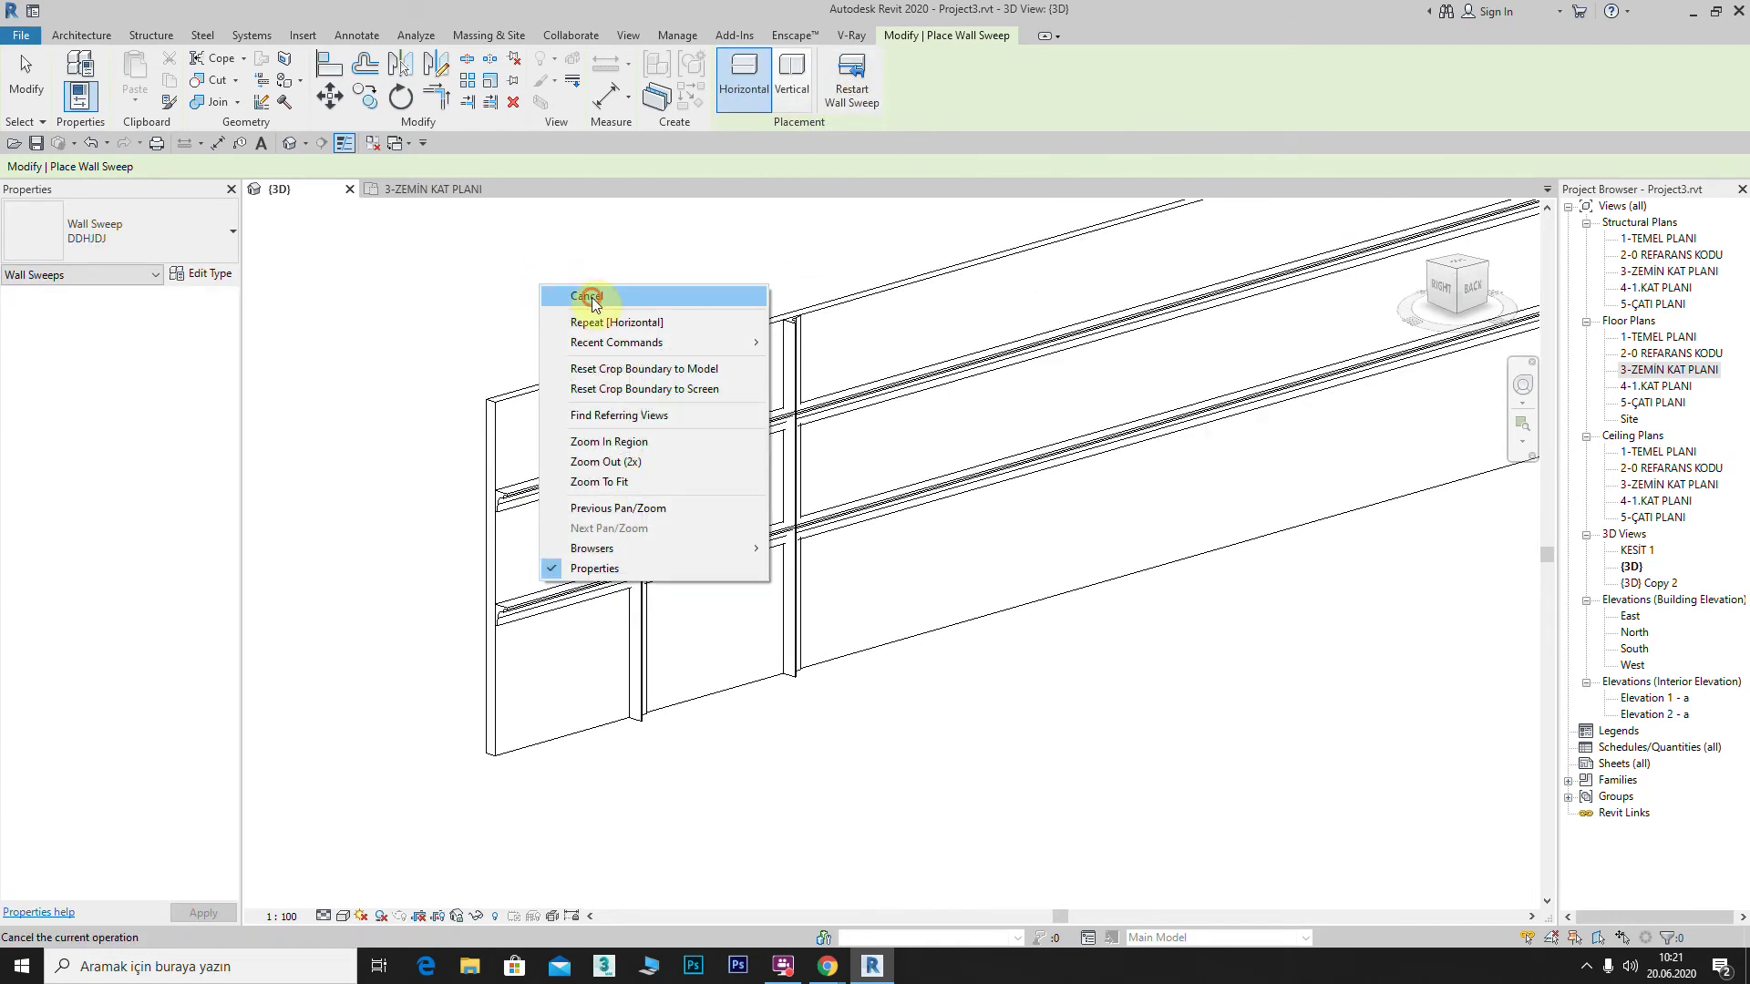
left_click(588, 293)
right_click(603, 294)
scroll(538, 405, "up", 3)
scroll(601, 342, "up", 2)
scroll(597, 369, "up", 1)
Step: Set the upper horizontal sweep's Offset From Wall to 20, after briefly trying -10
left_click(594, 376)
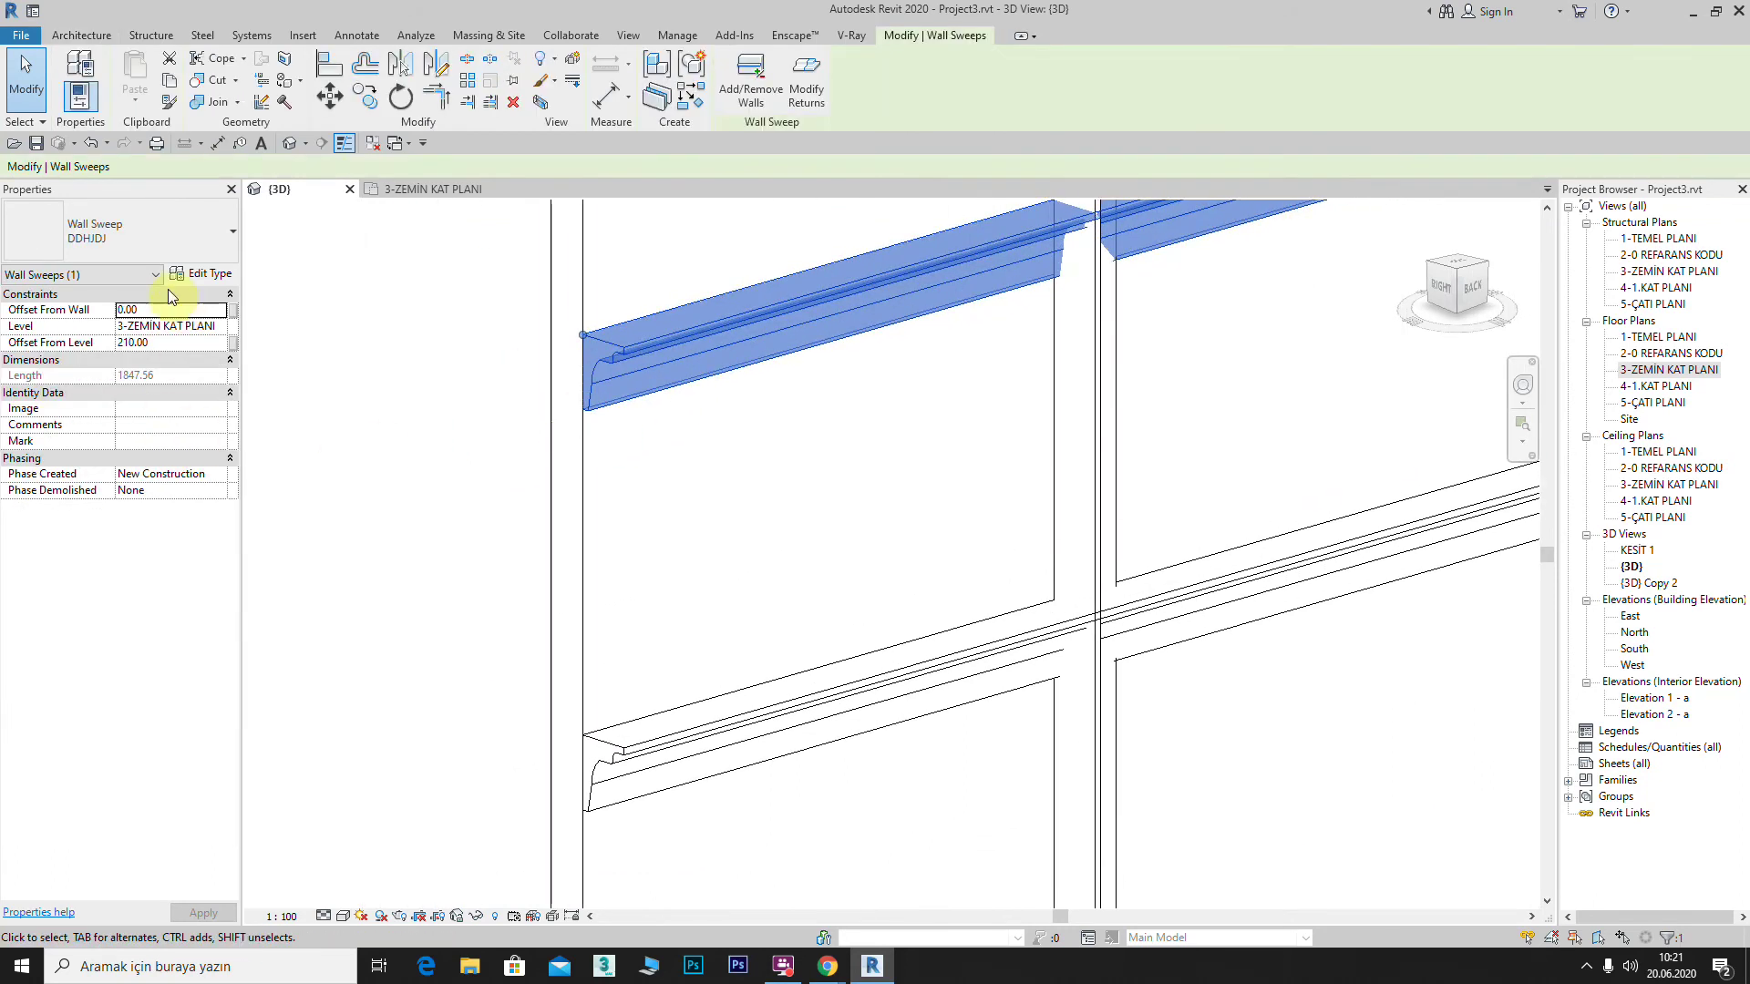
double_click(133, 311)
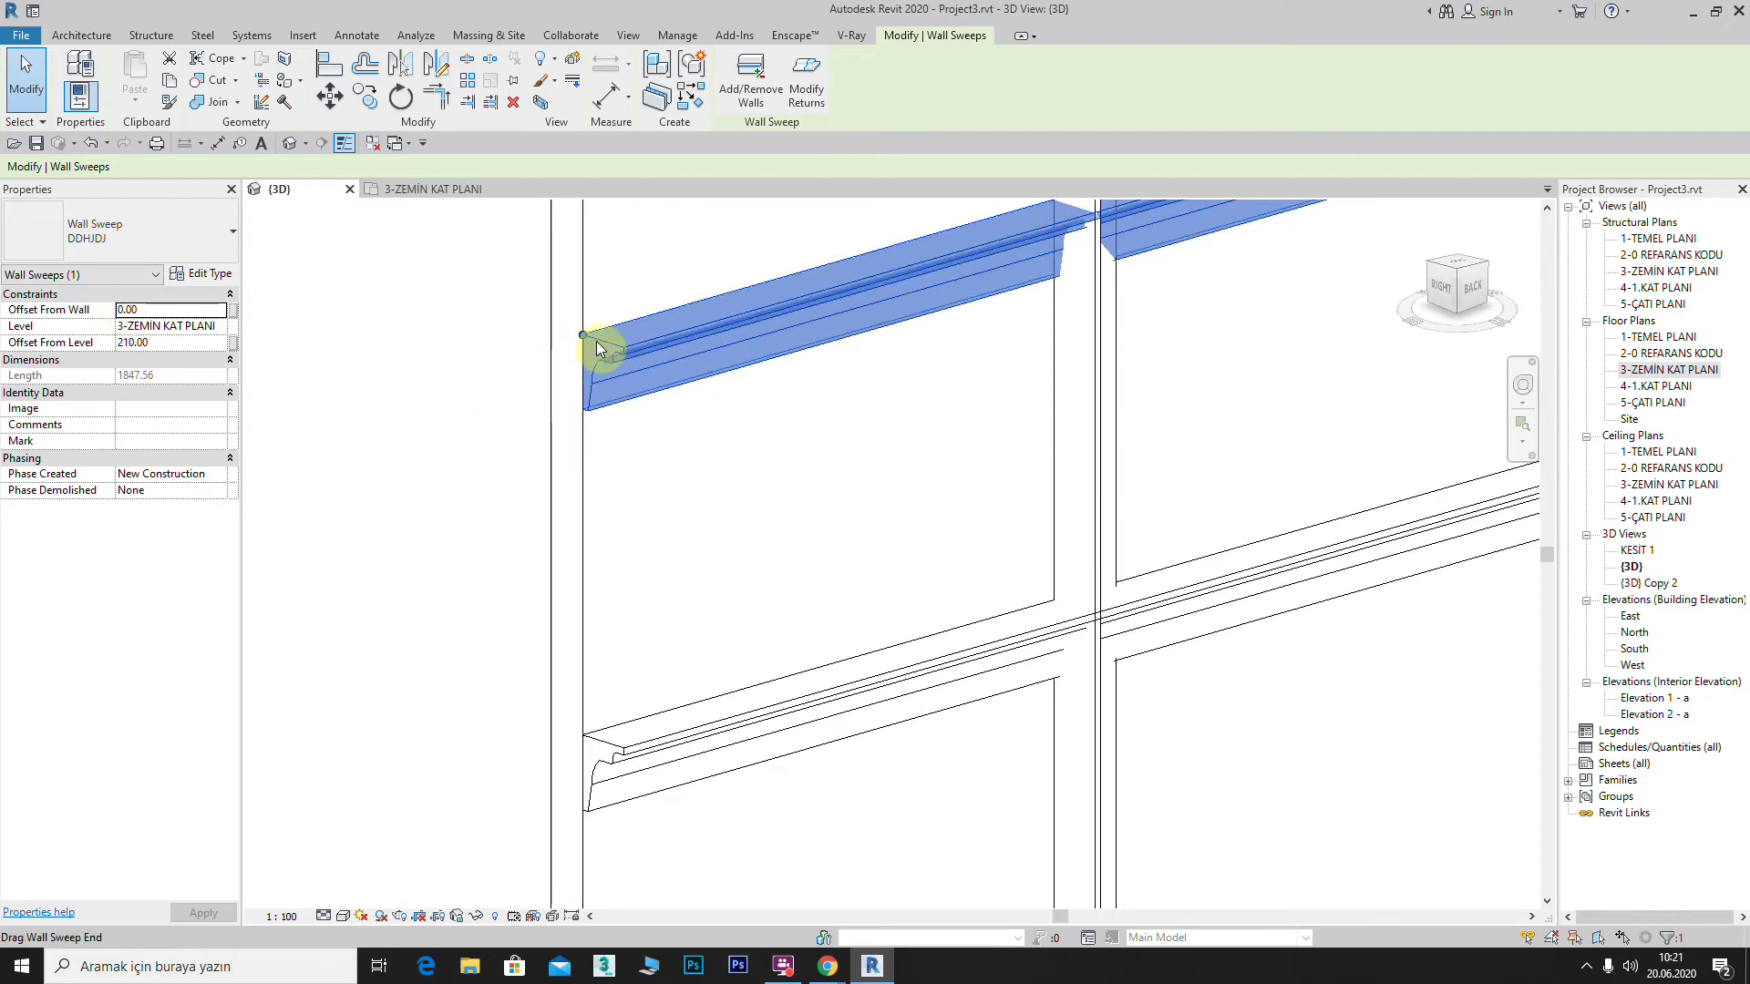
left_click(622, 356)
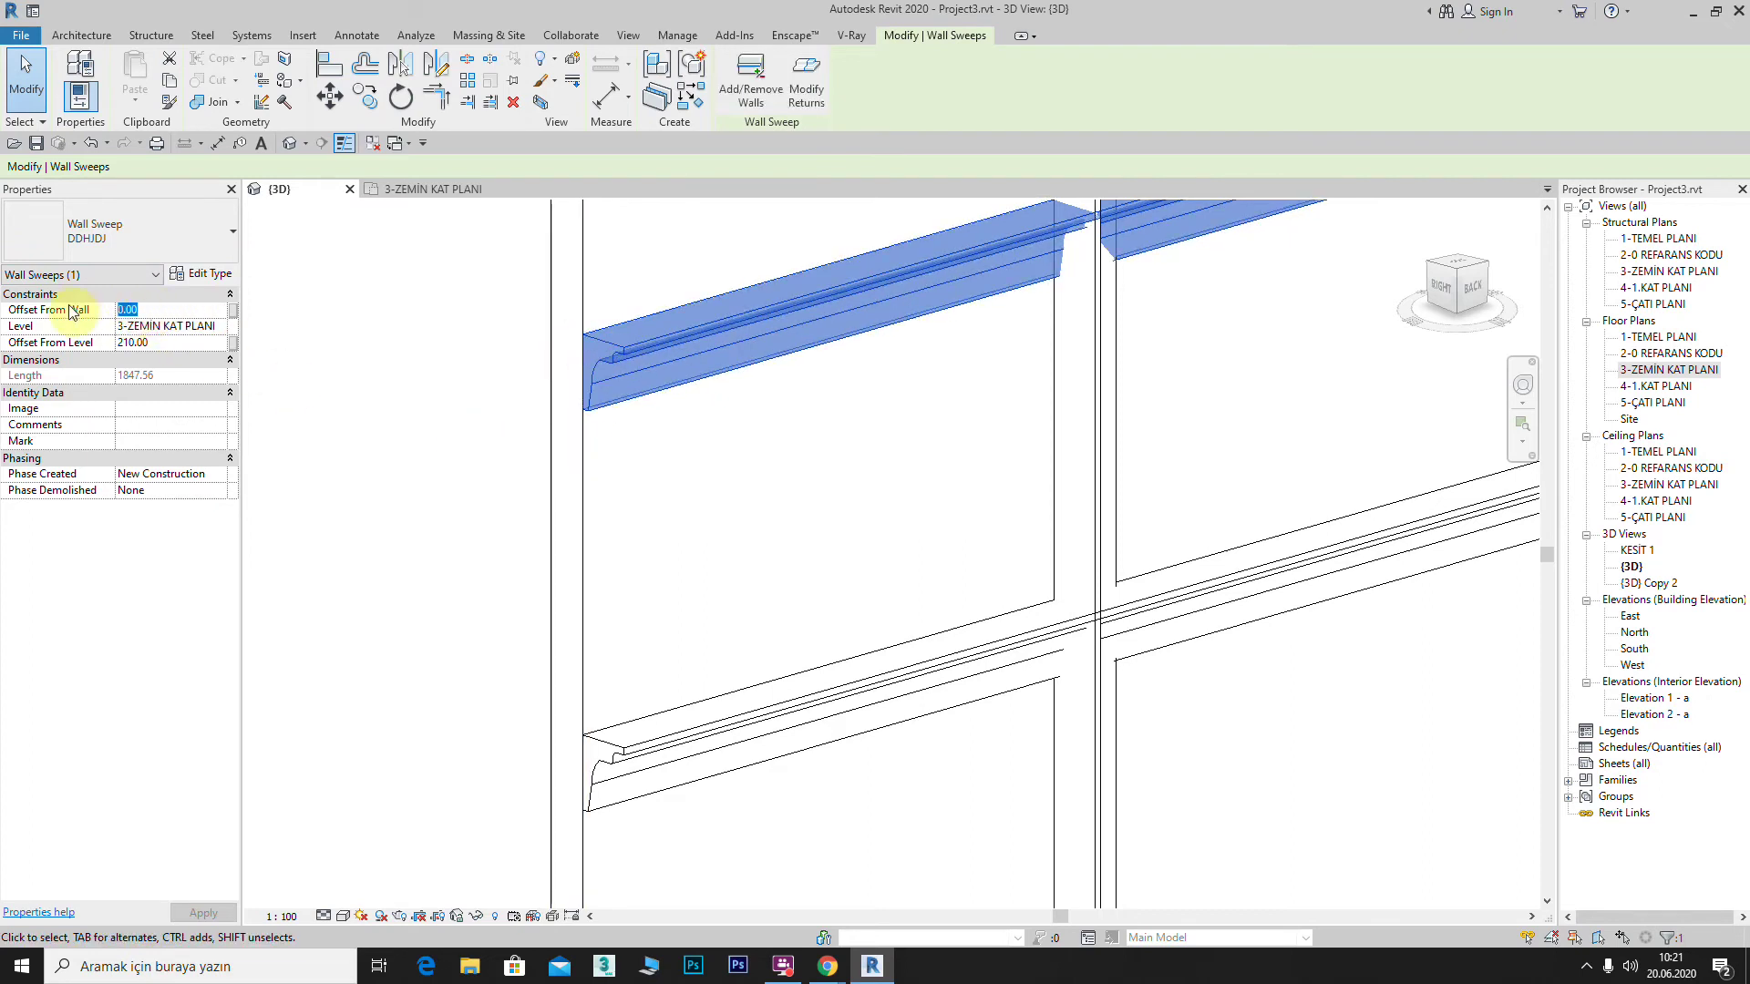
type("-10")
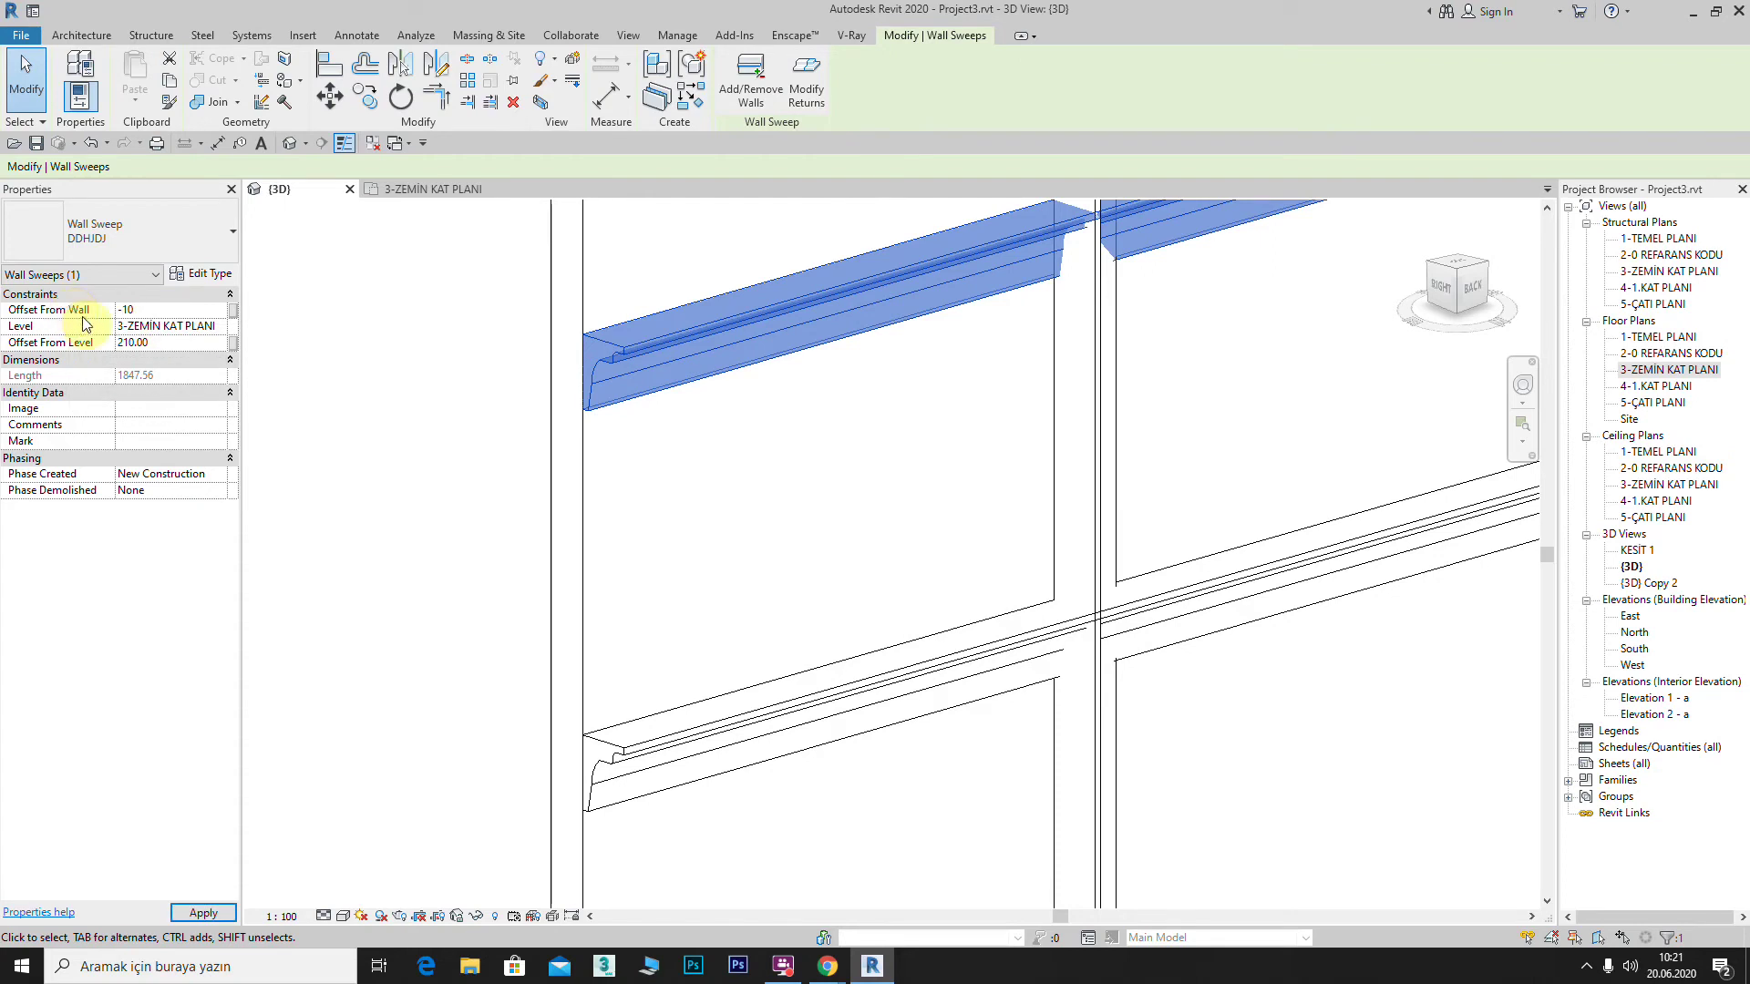
scroll(637, 391, "up", 3)
scroll(627, 386, "up", 2)
mouse_move(736, 501)
middle_mouse_down()
mouse_move(450, 352)
mouse_move(654, 389)
middle_mouse_up()
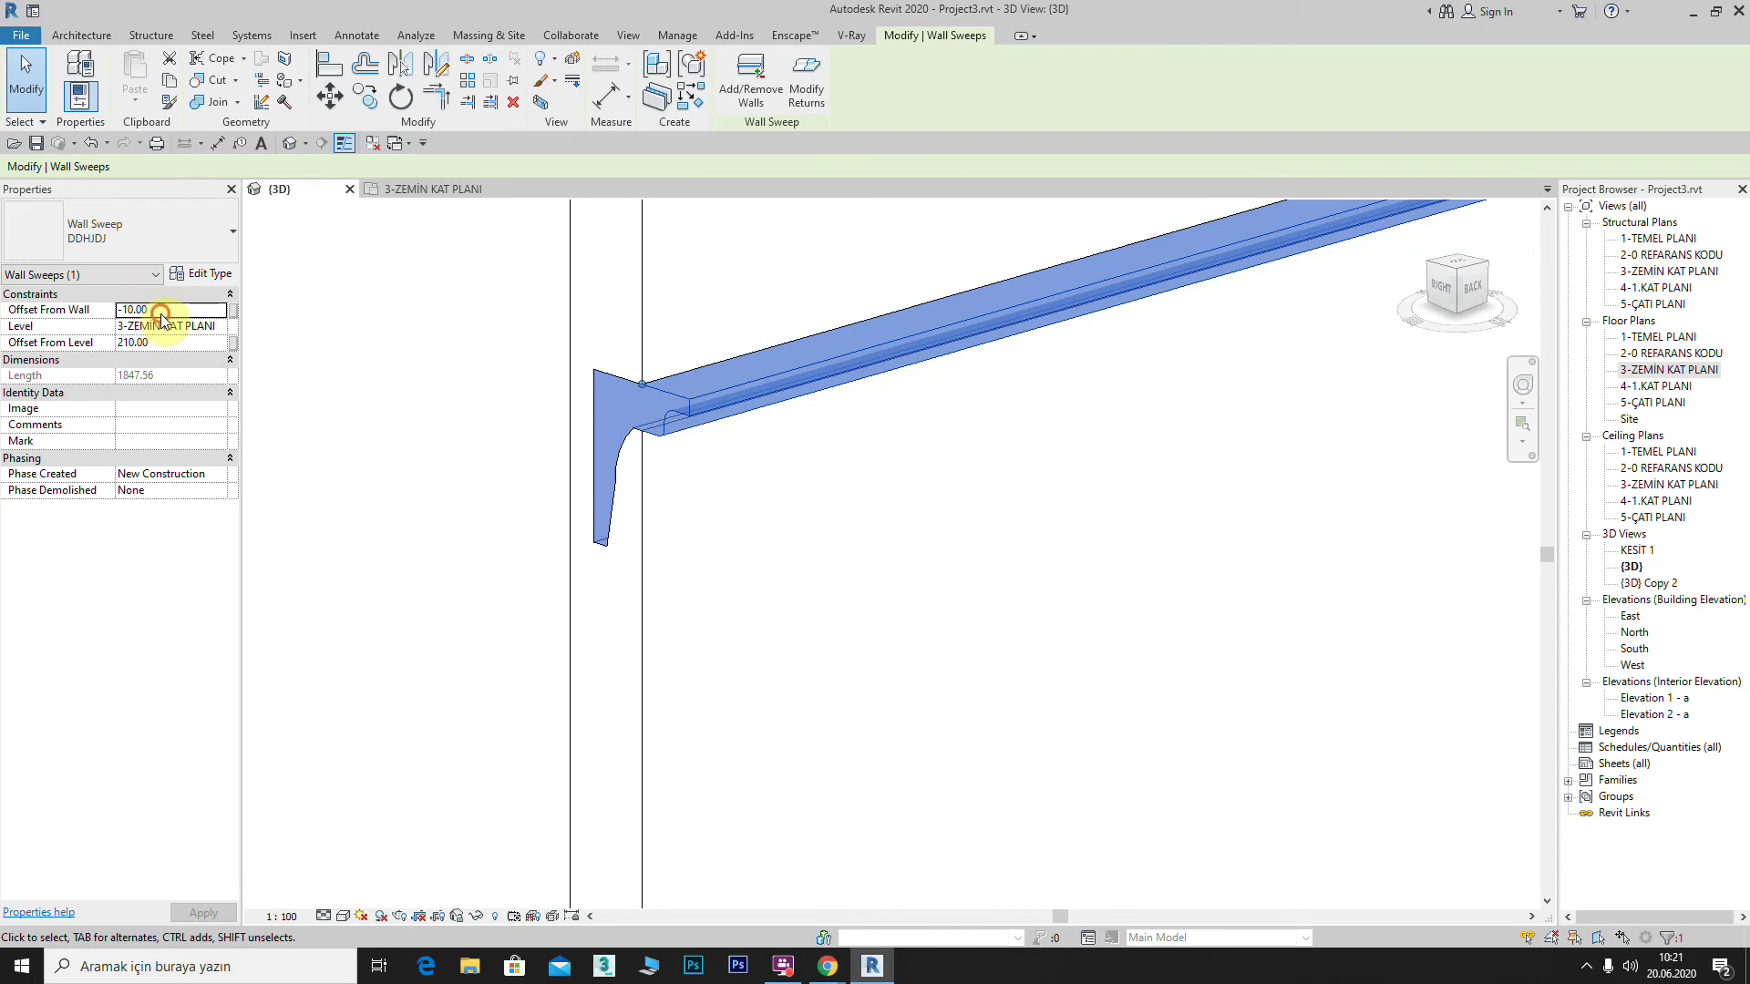
type("20")
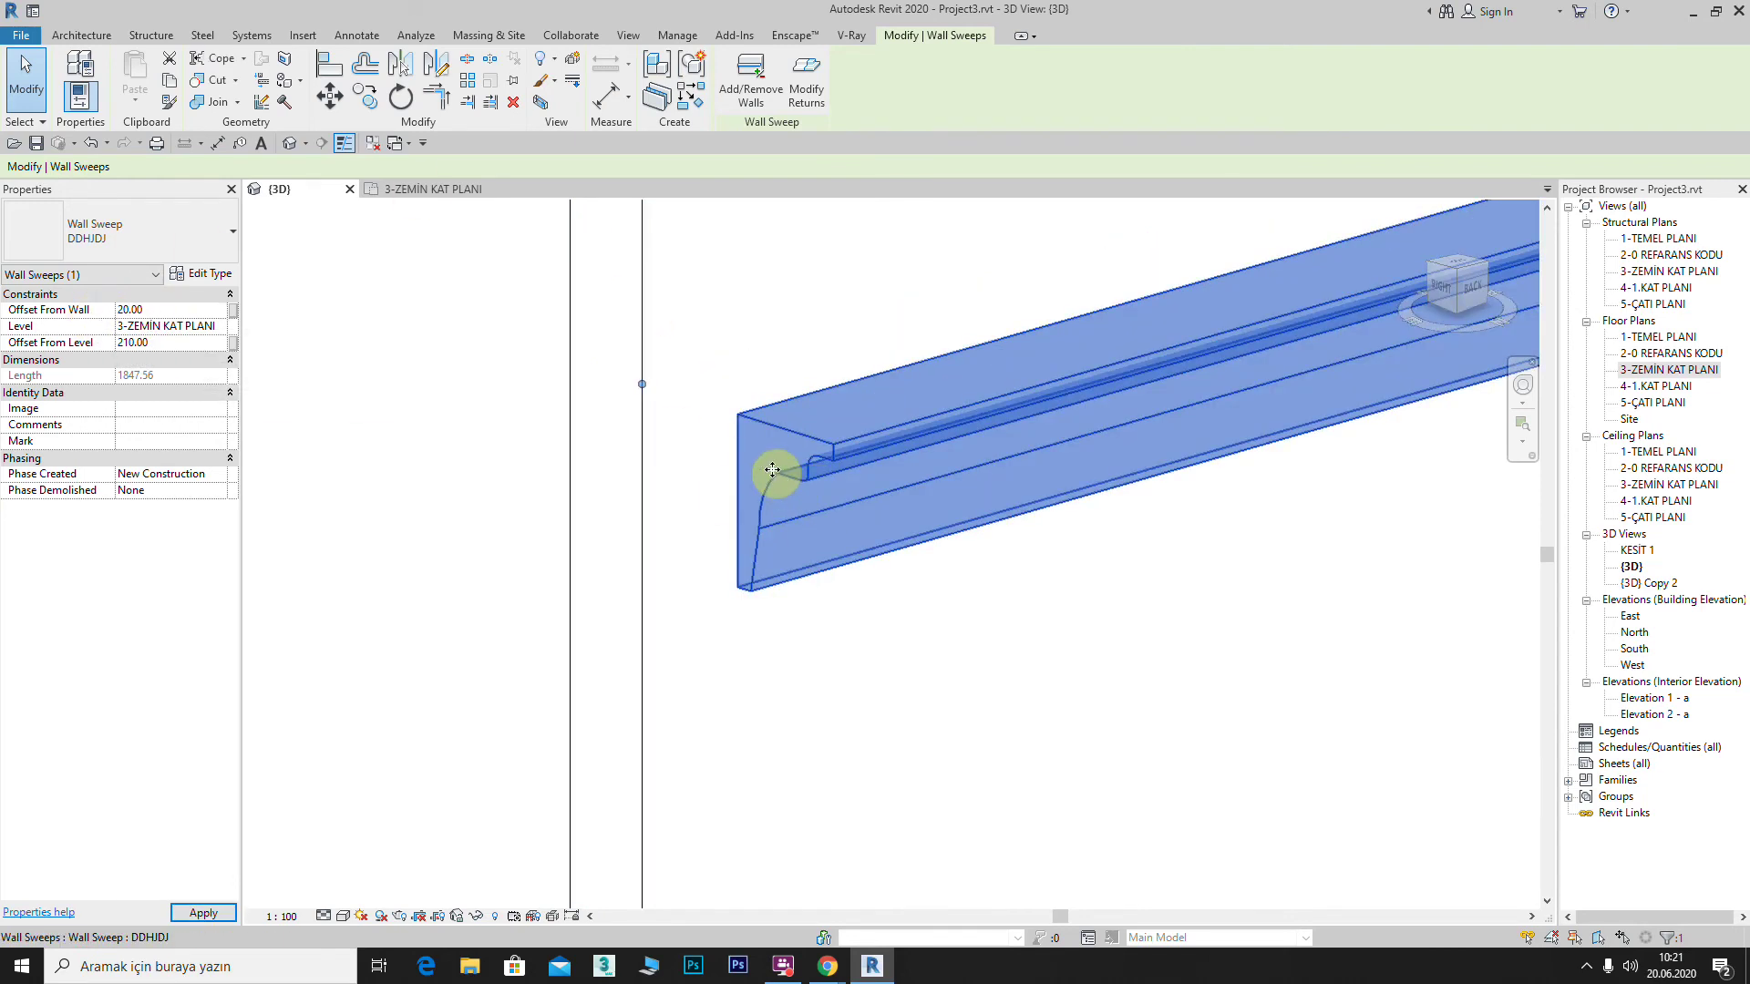
scroll(761, 460, "down", 2)
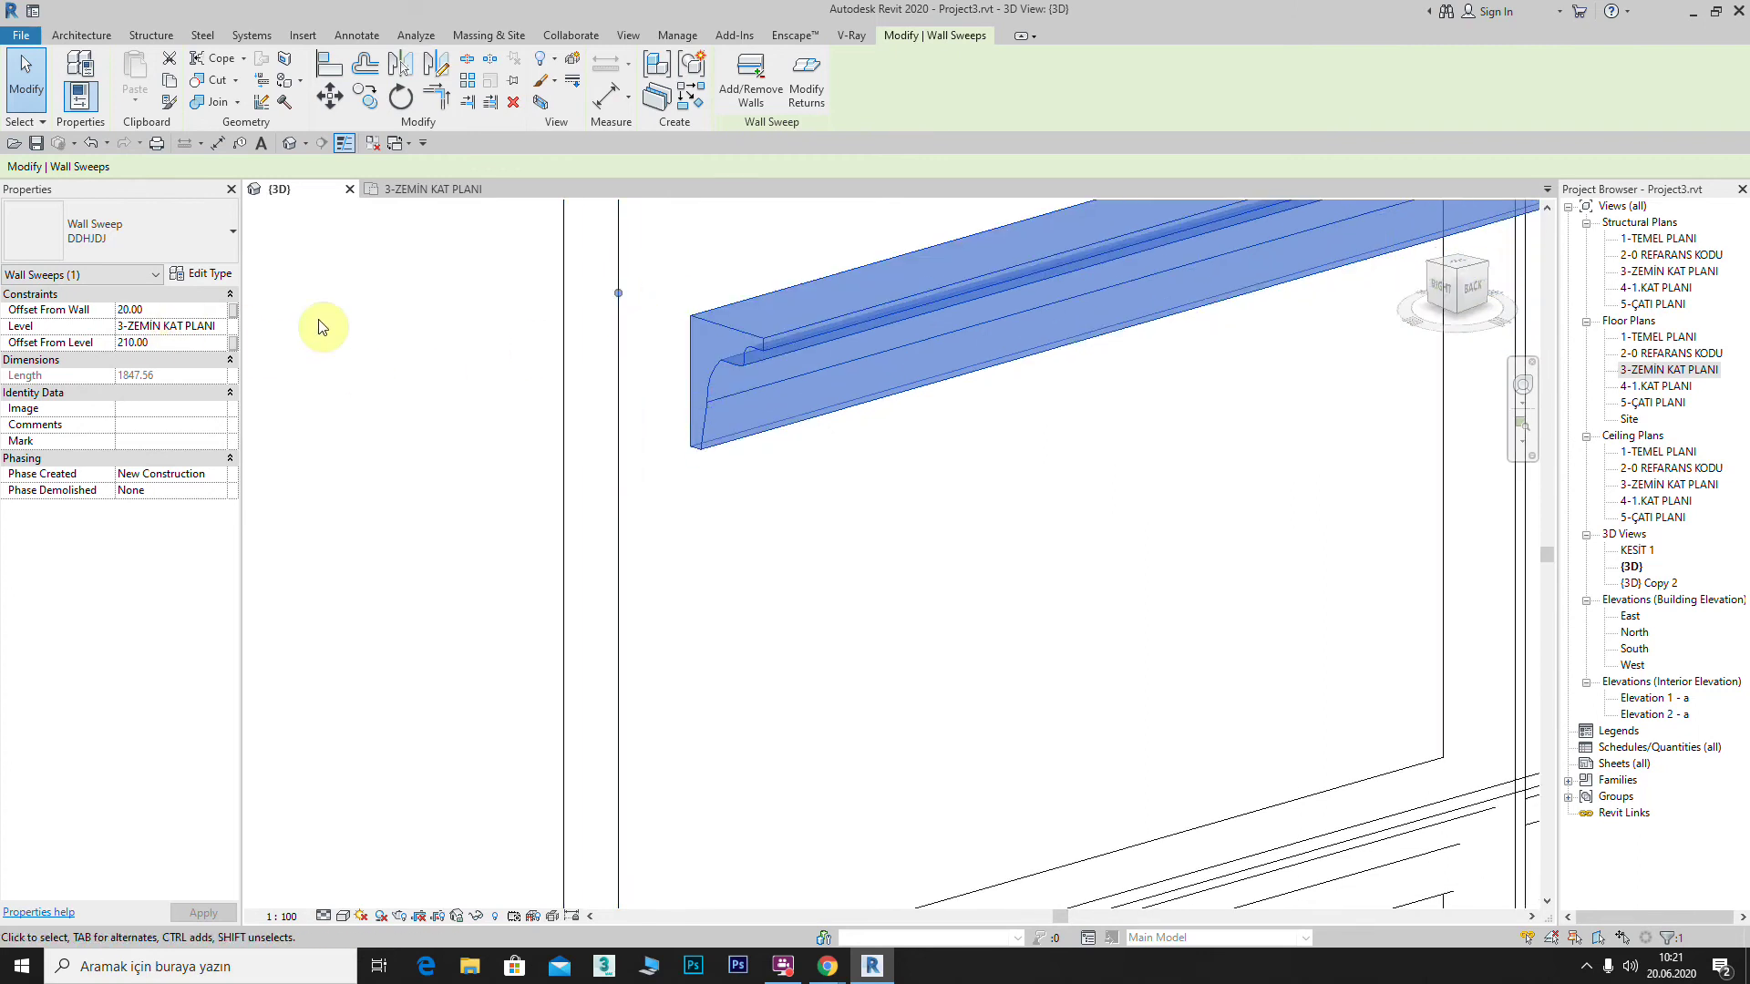
scroll(972, 562, "down", 2)
scroll(840, 429, "down", 2)
scroll(867, 547, "down", 1)
Step: Edit the sweep's properties and commit a zero offset from the wall
middle_click_drag(867, 547, 682, 660)
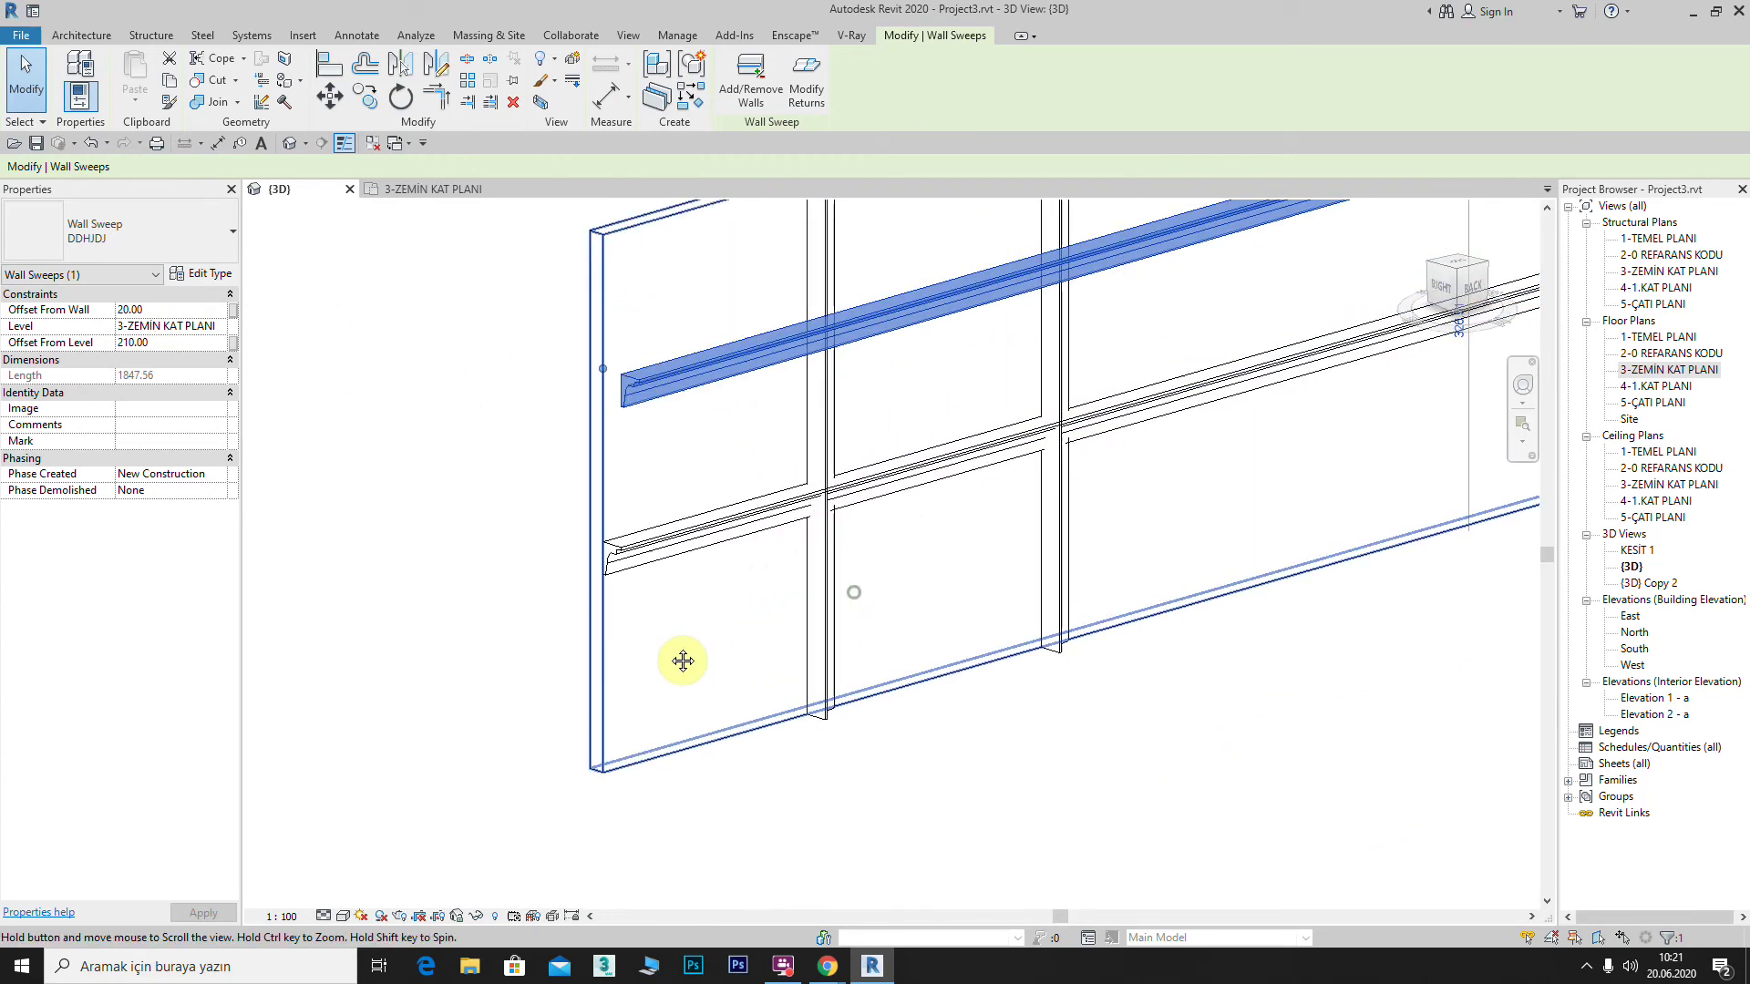
scroll(1047, 273, "down", 2)
scroll(1039, 340, "up", 3)
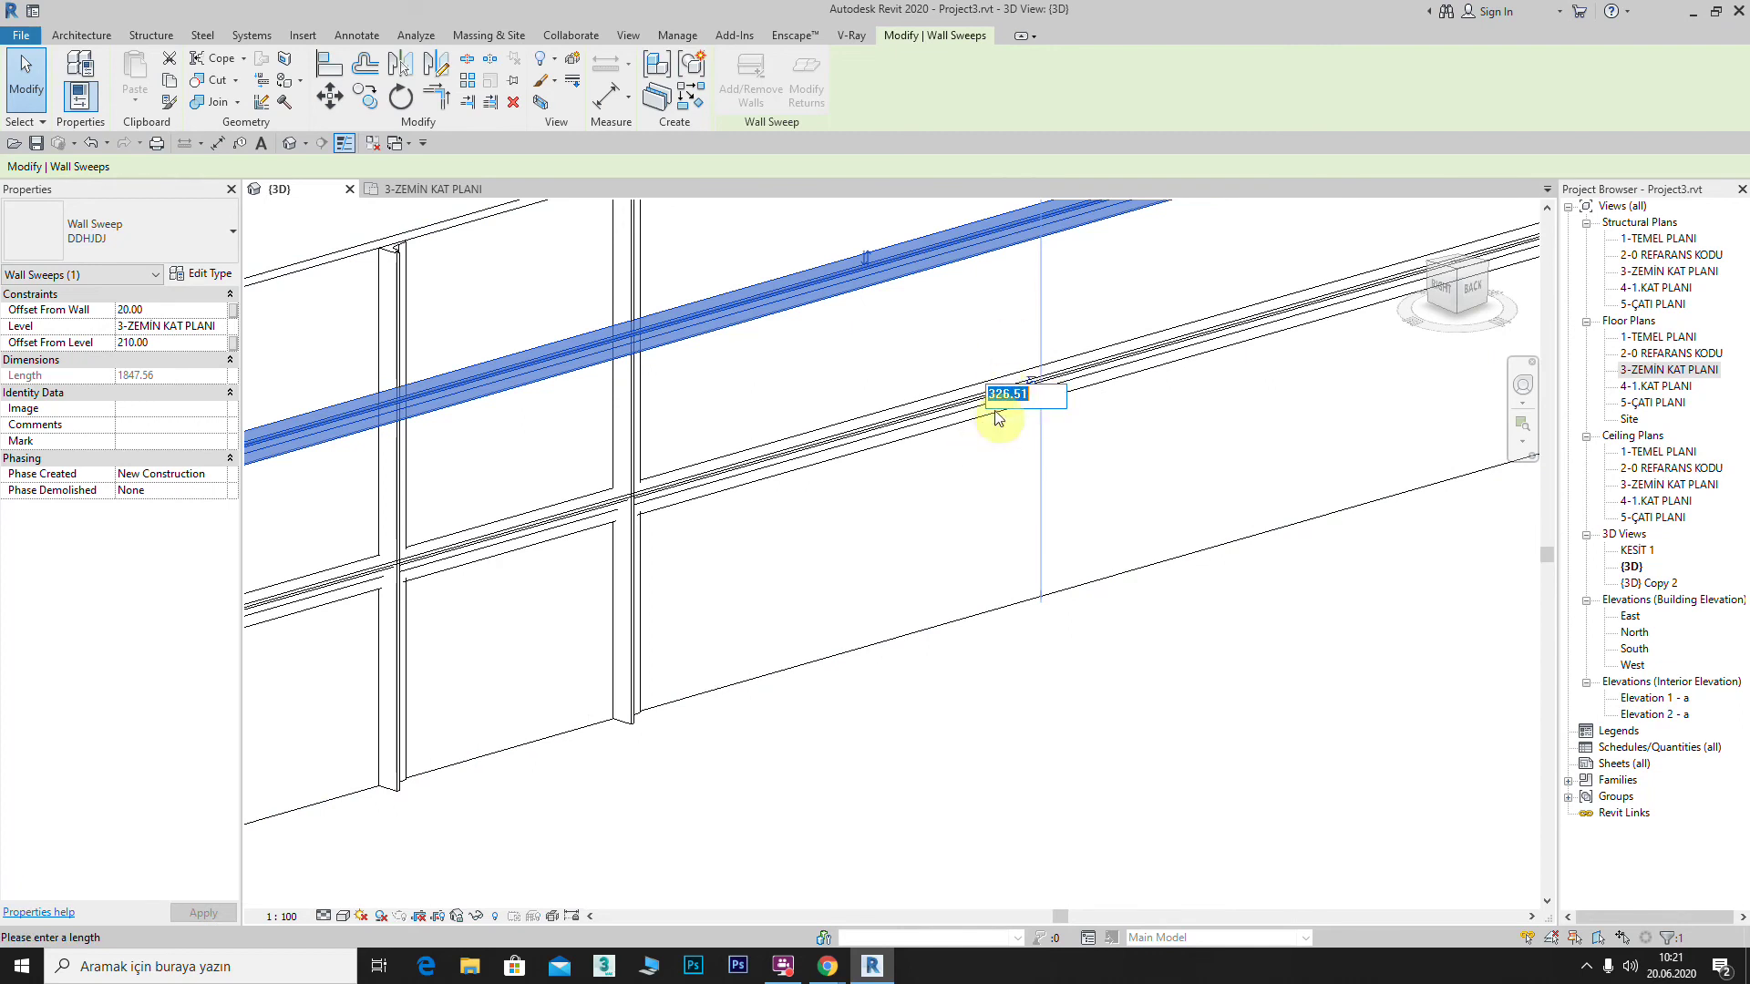
scroll(999, 418, "down", 2)
scroll(911, 566, "up", 1)
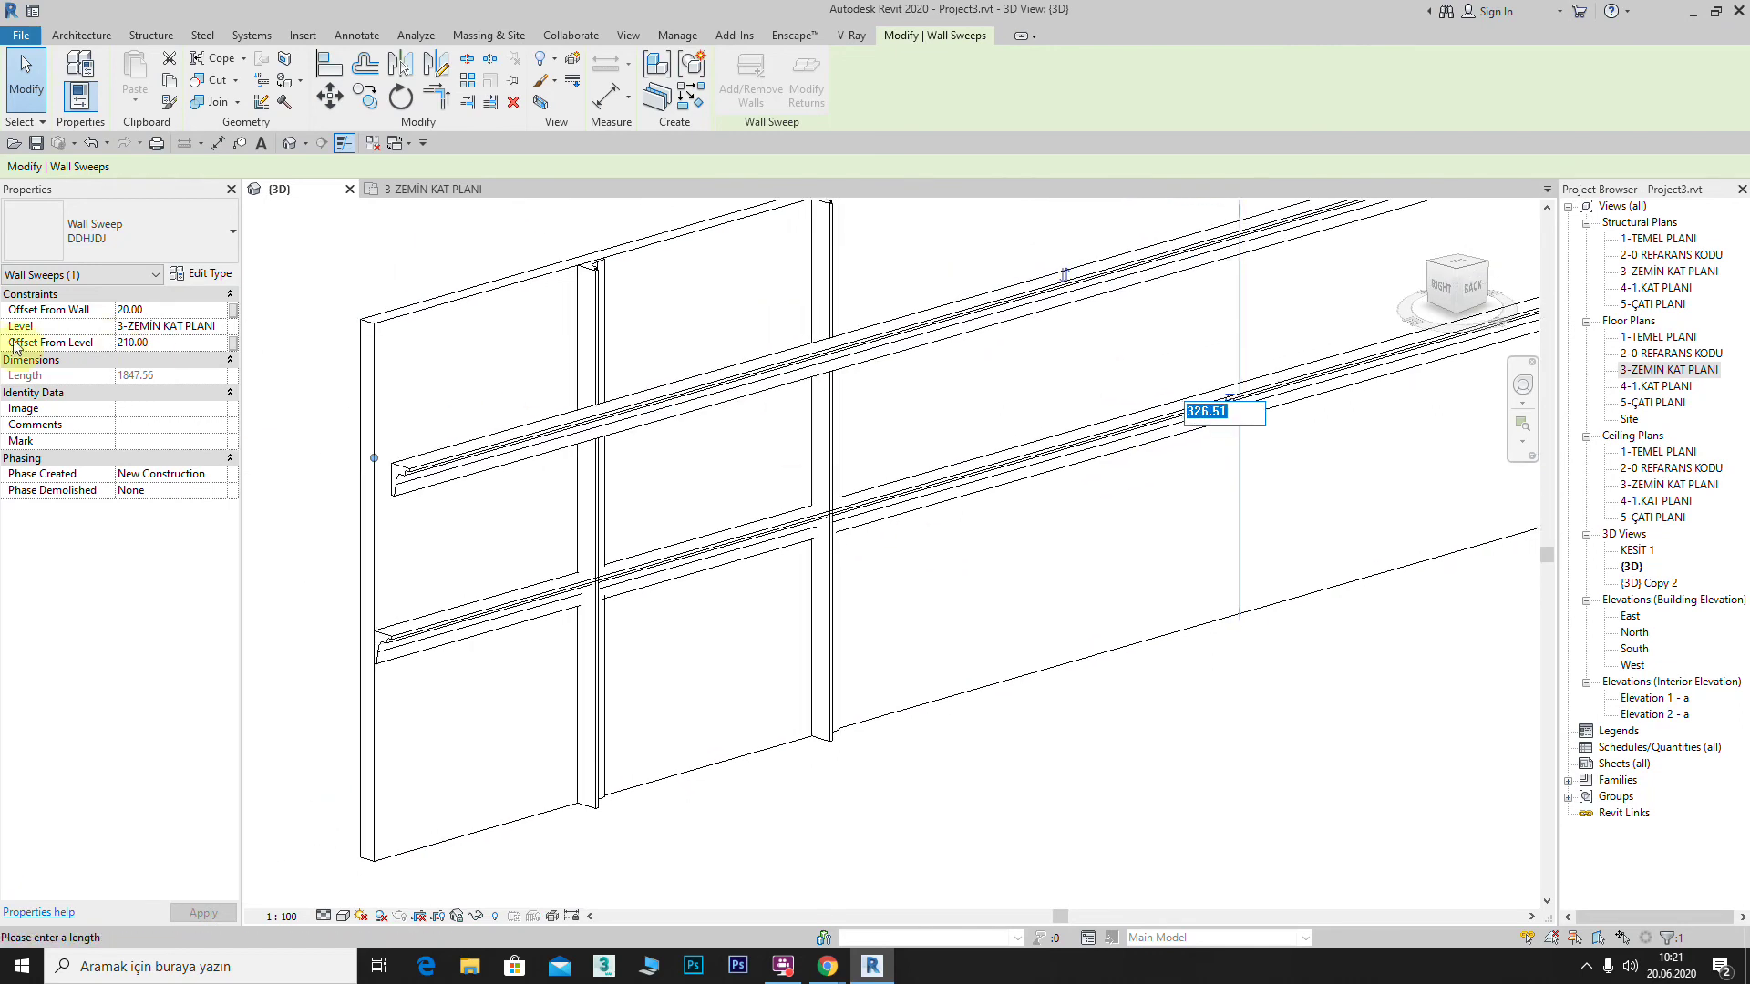
left_click(87, 343)
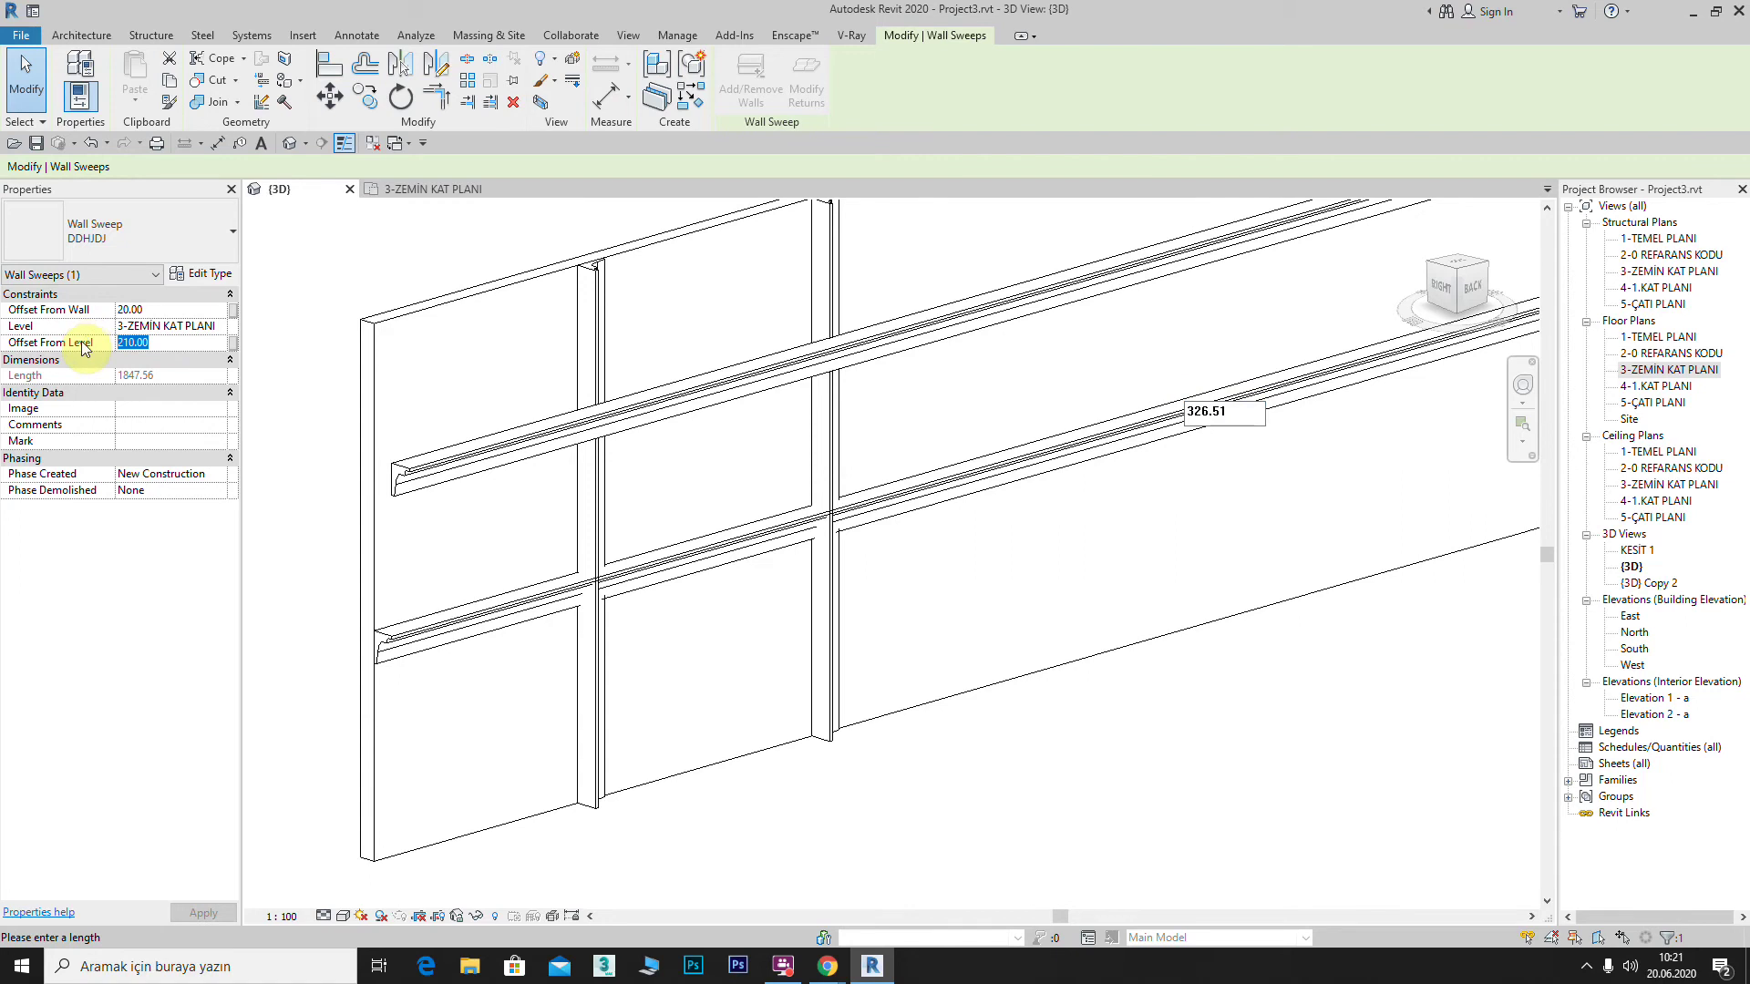
scroll(793, 496, "down", 2)
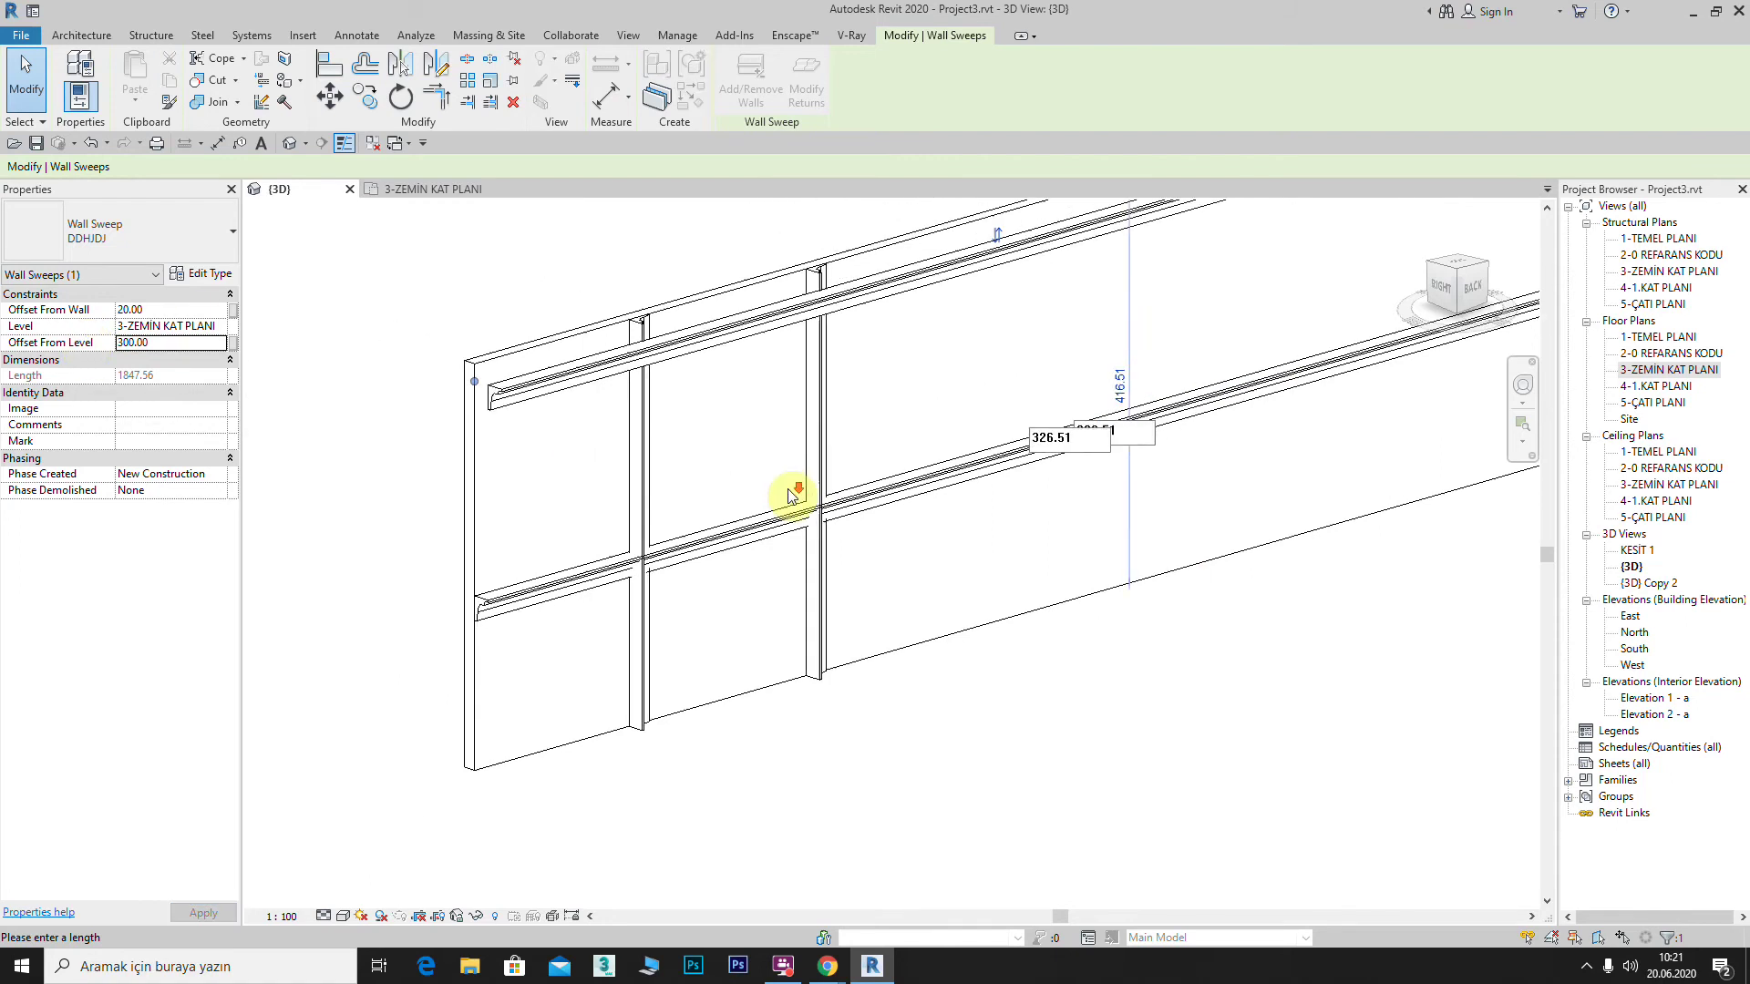
scroll(911, 310, "up", 1)
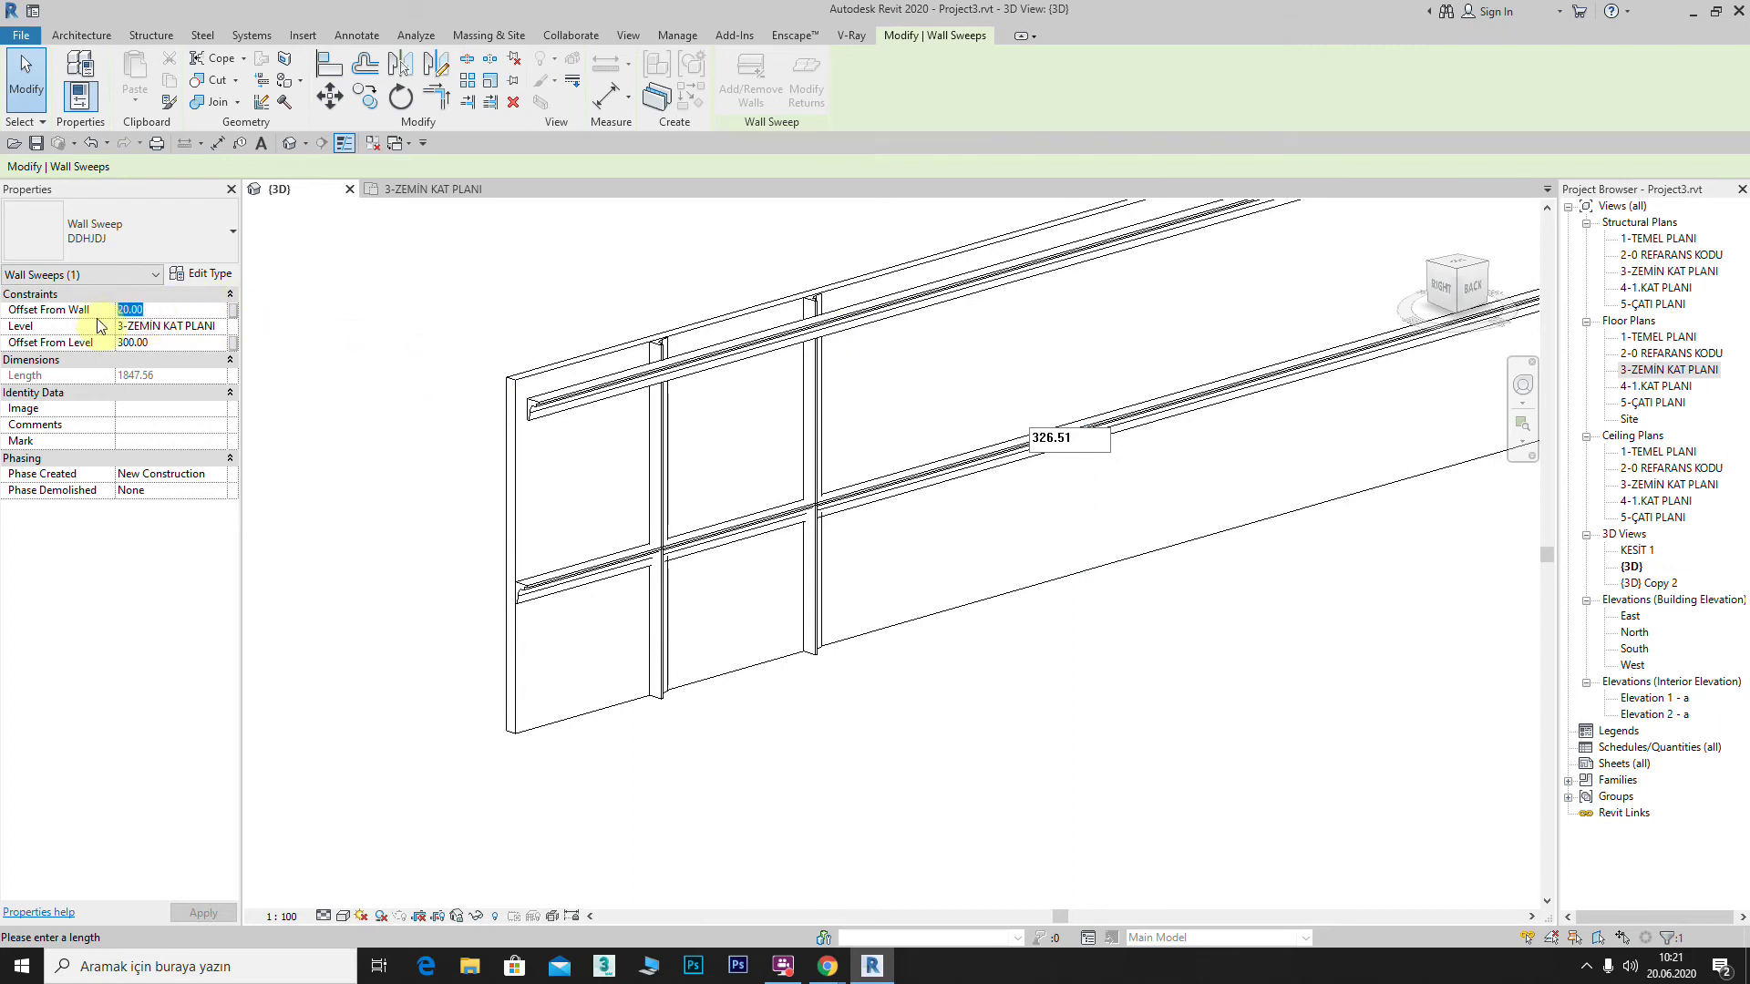
key("Return")
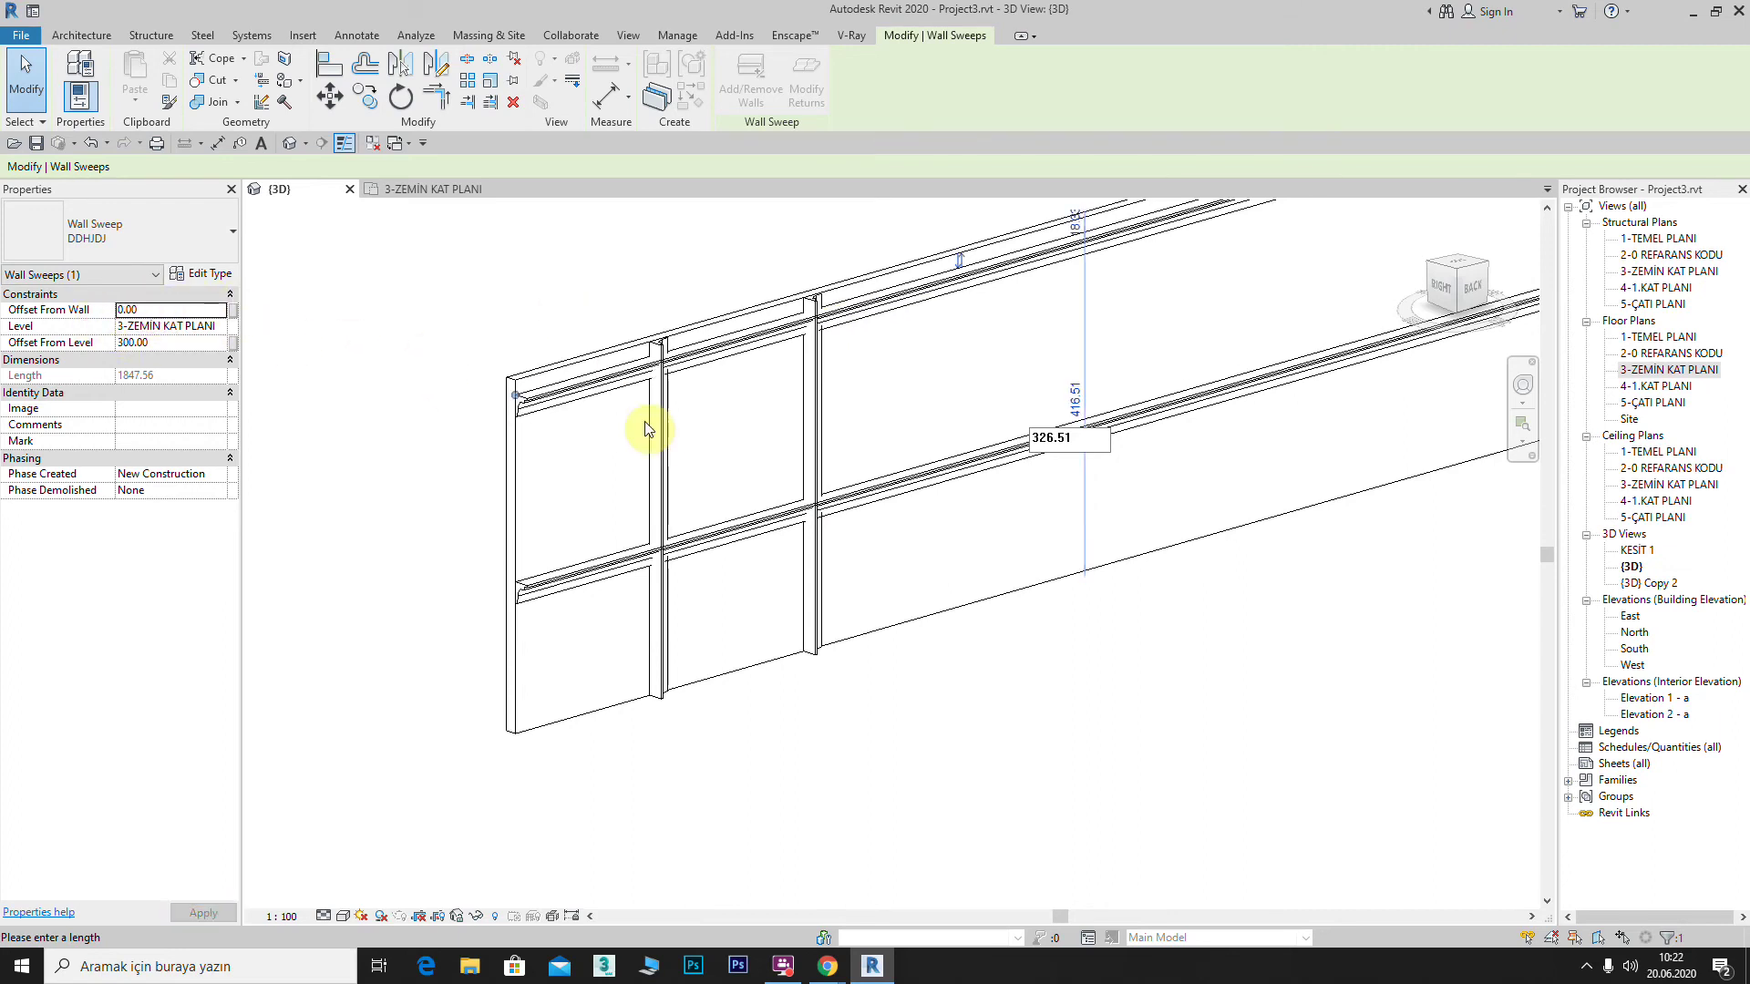
Step: Move the vertical sweep to 600.00 from the wall's end, after first trying 300
left_click(658, 429)
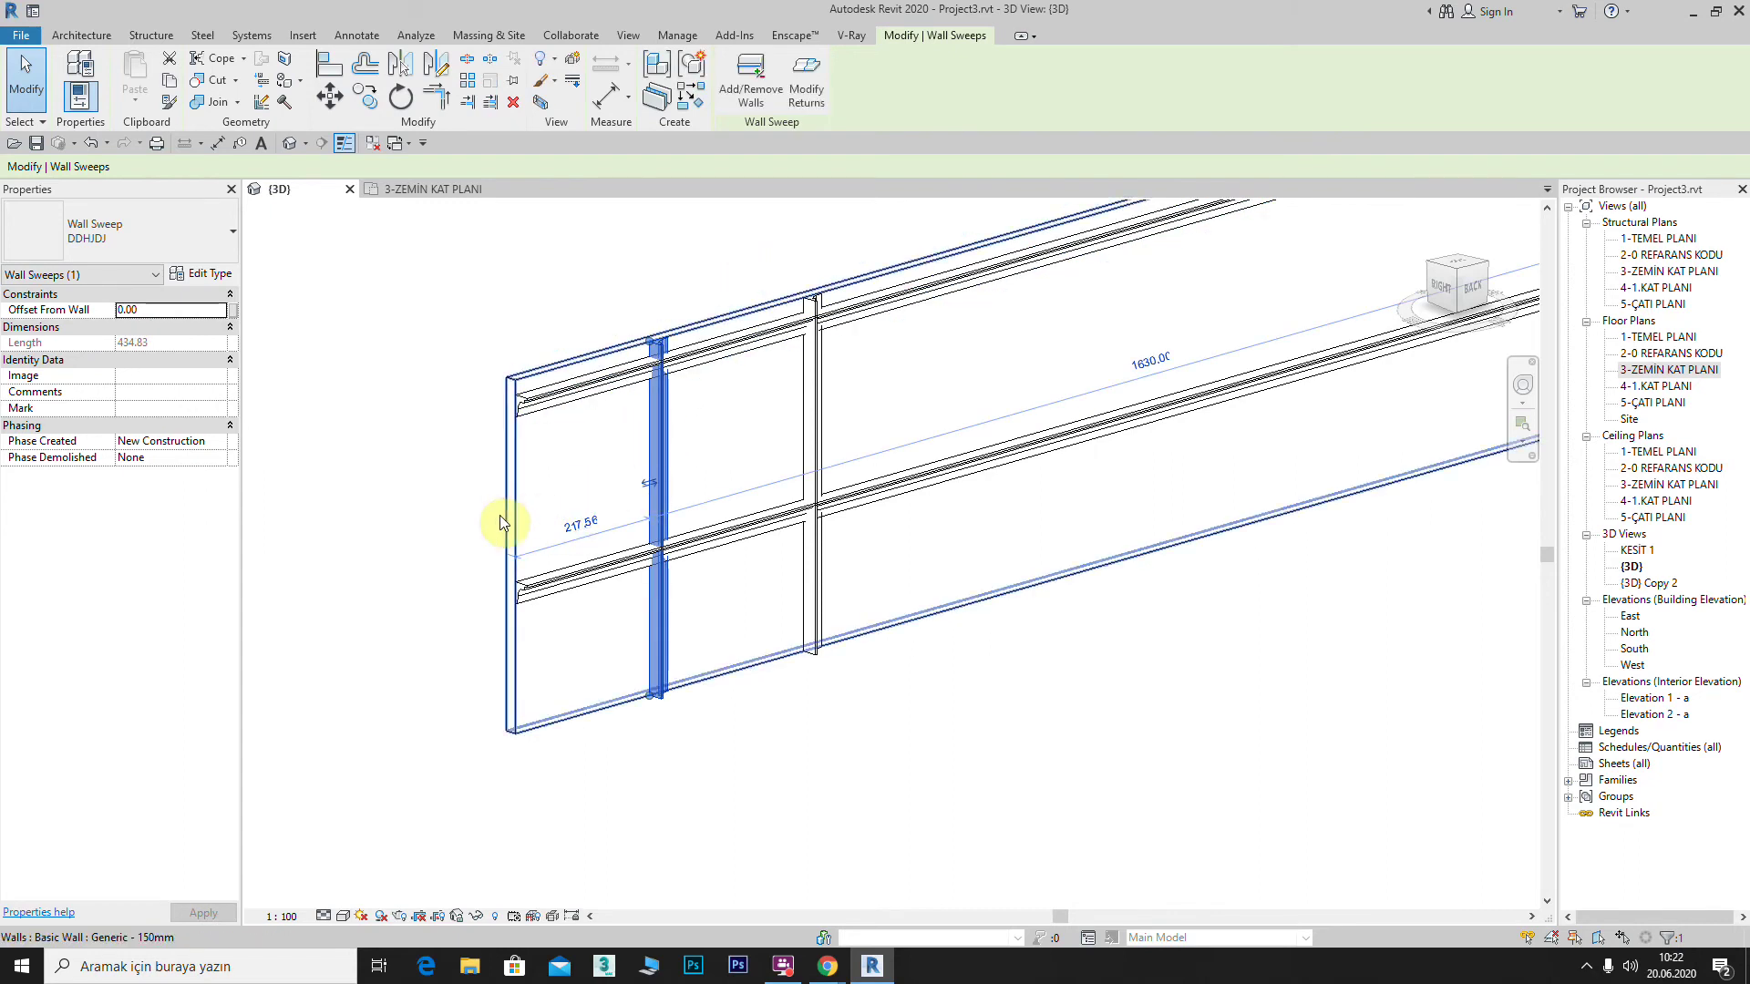
left_click(577, 525)
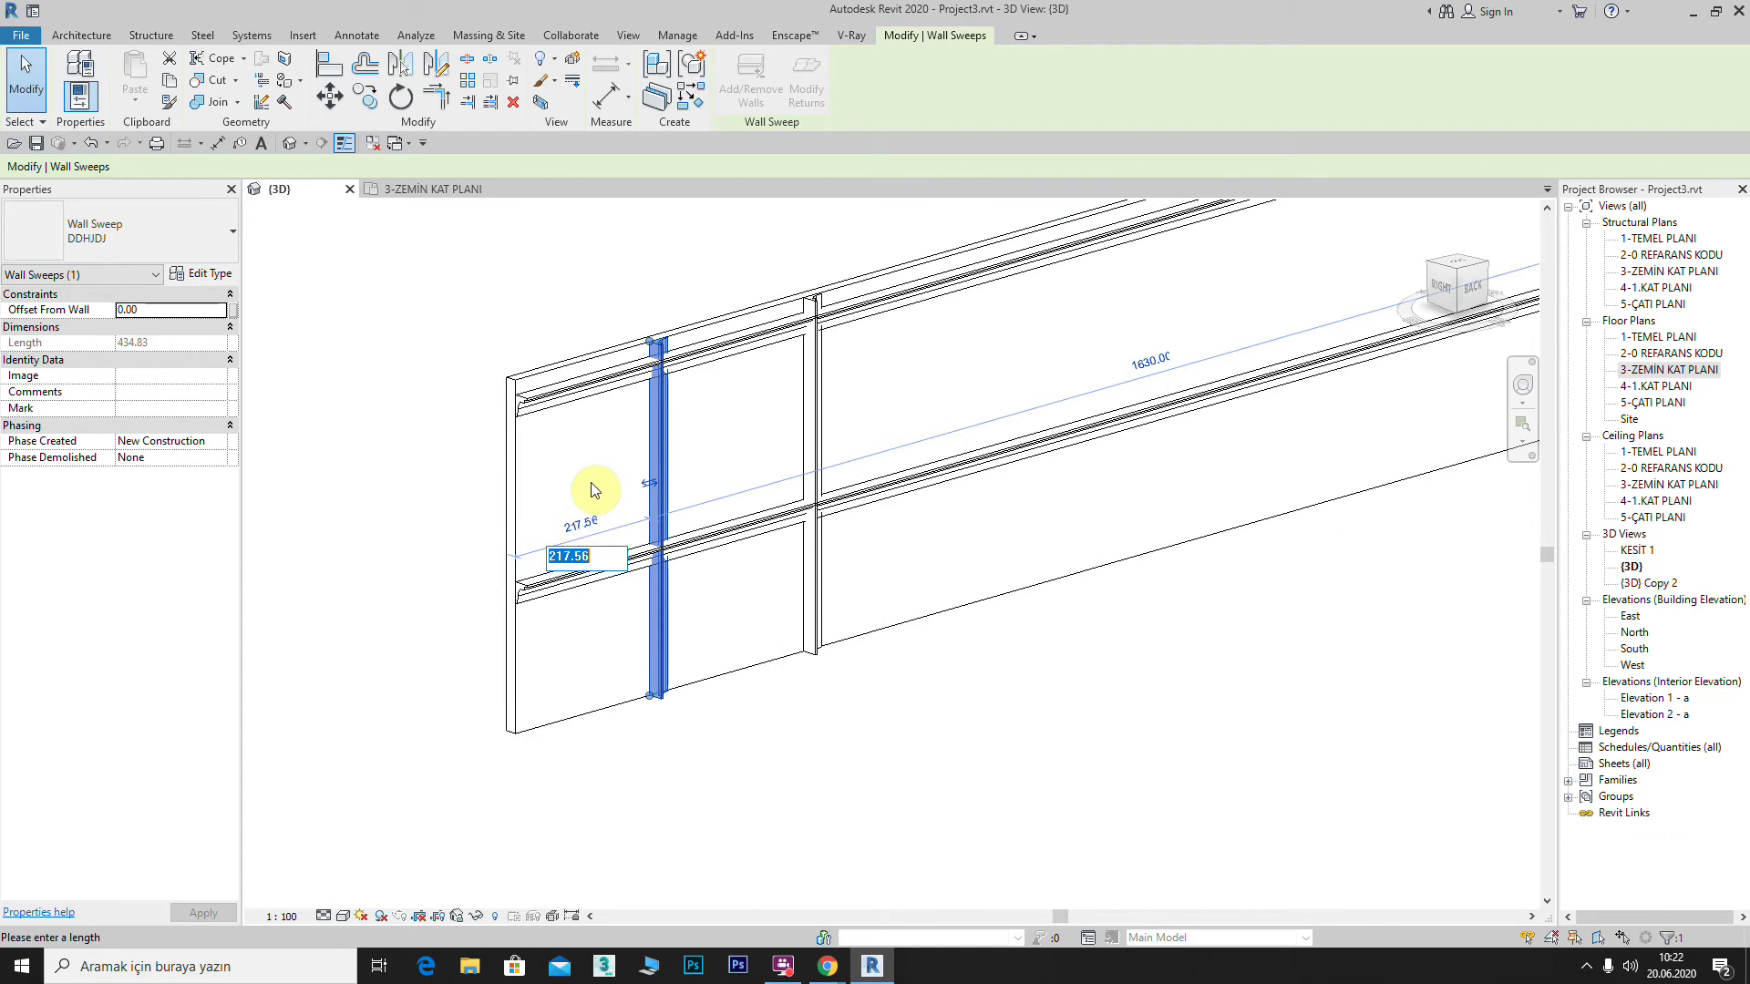
left_click(592, 490)
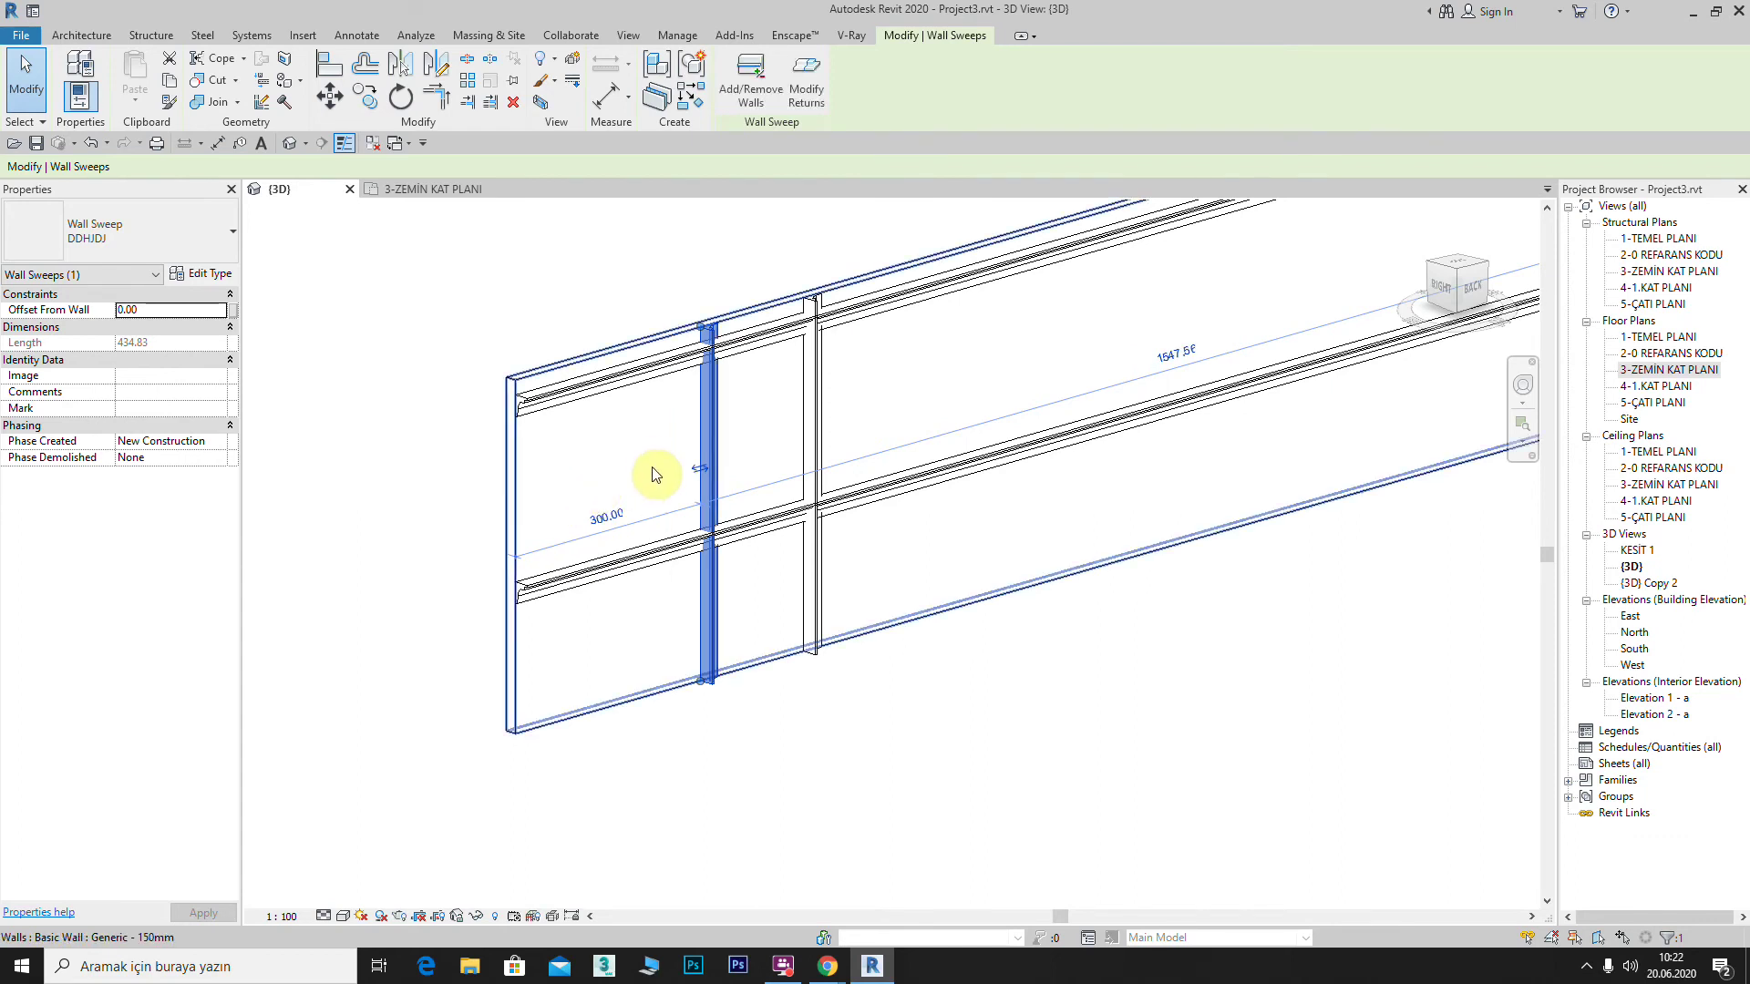
scroll(690, 499, "up", 2)
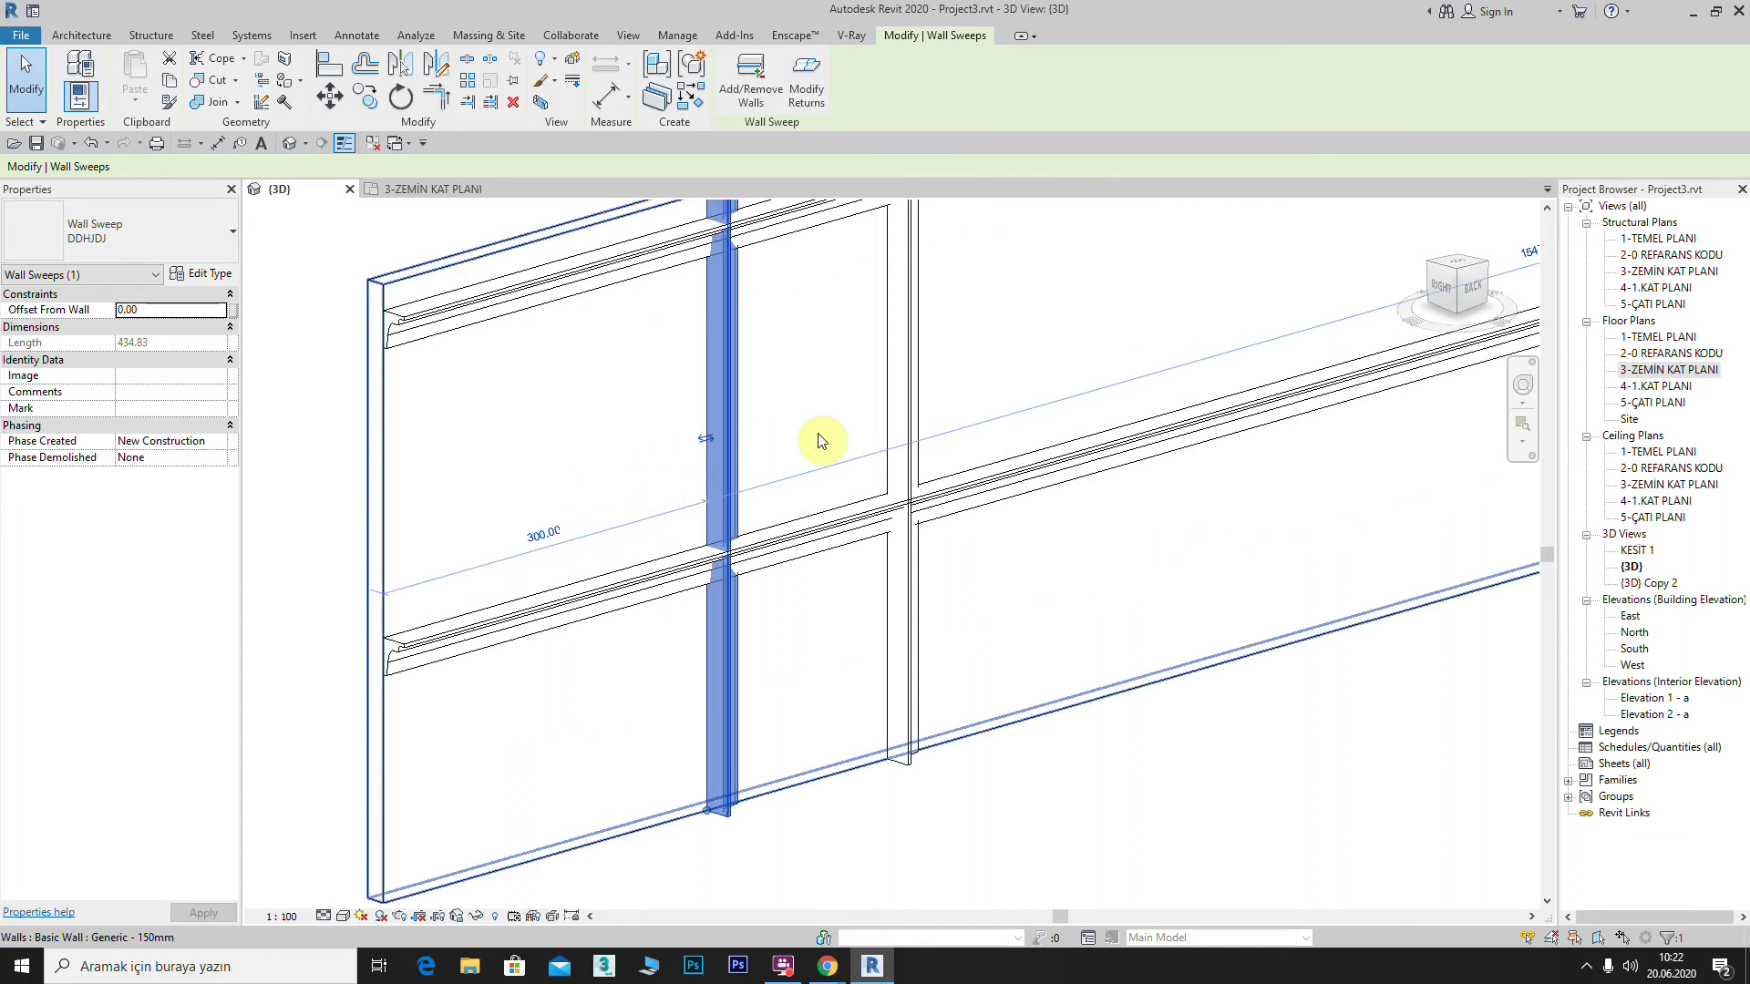
left_click_drag(819, 440, 906, 385)
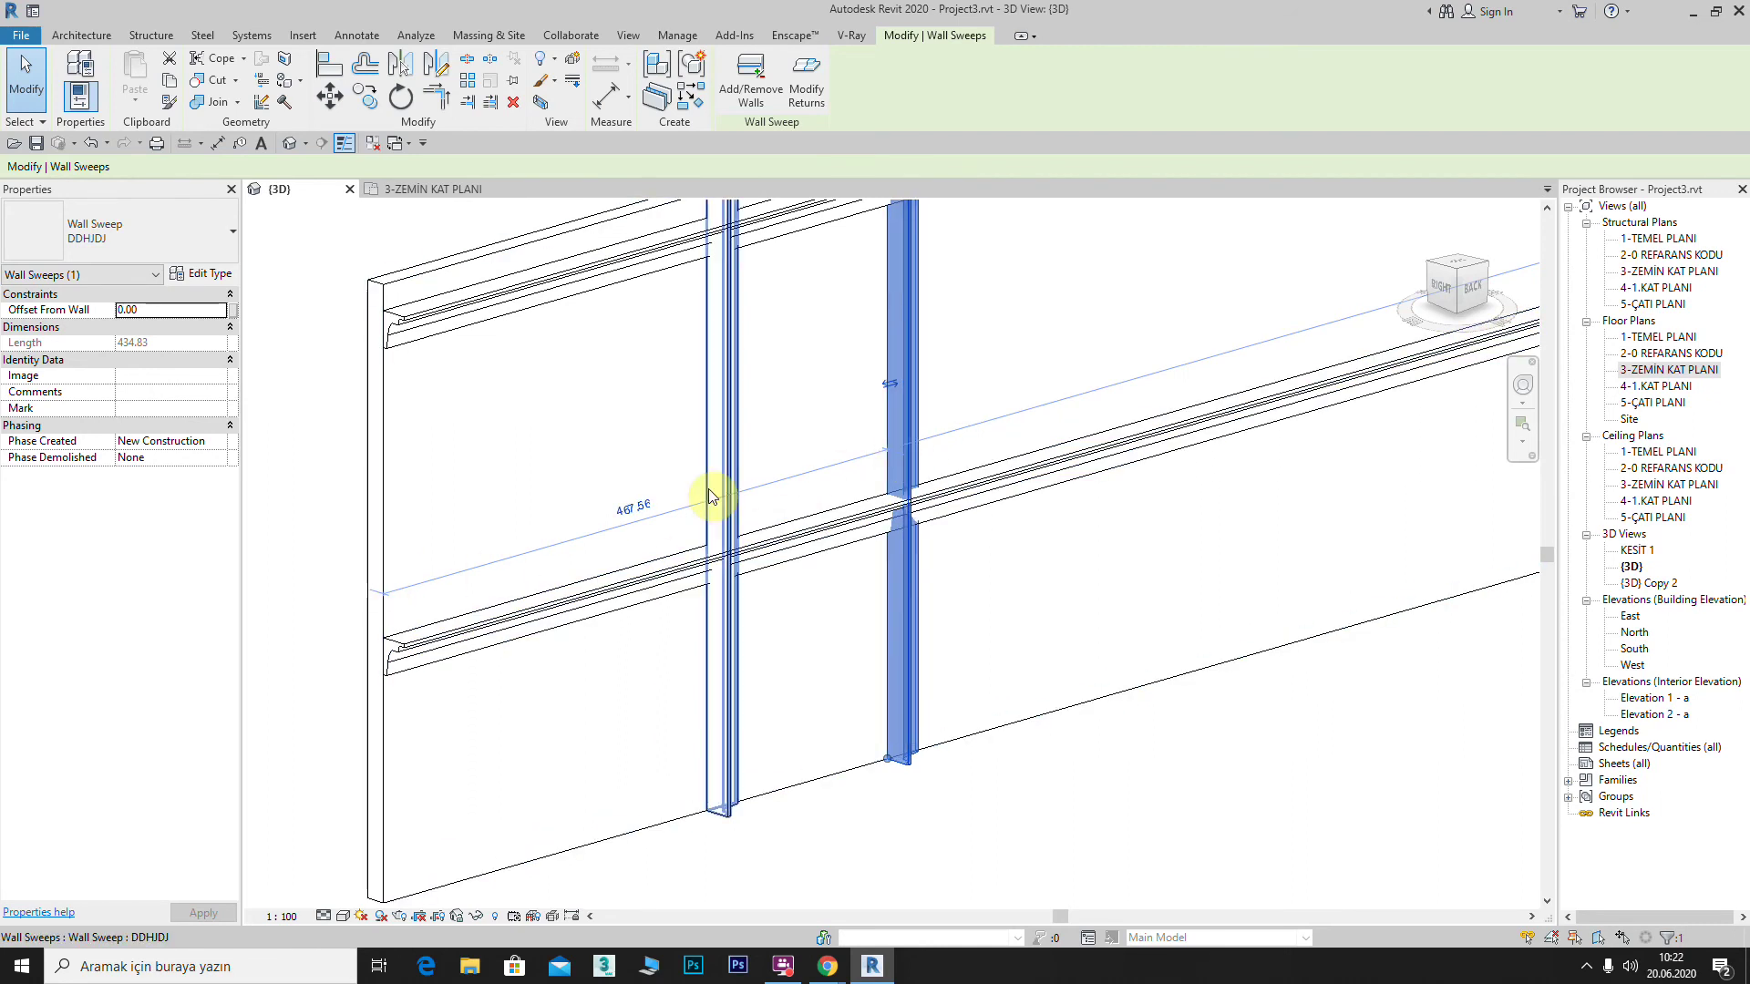
type("600")
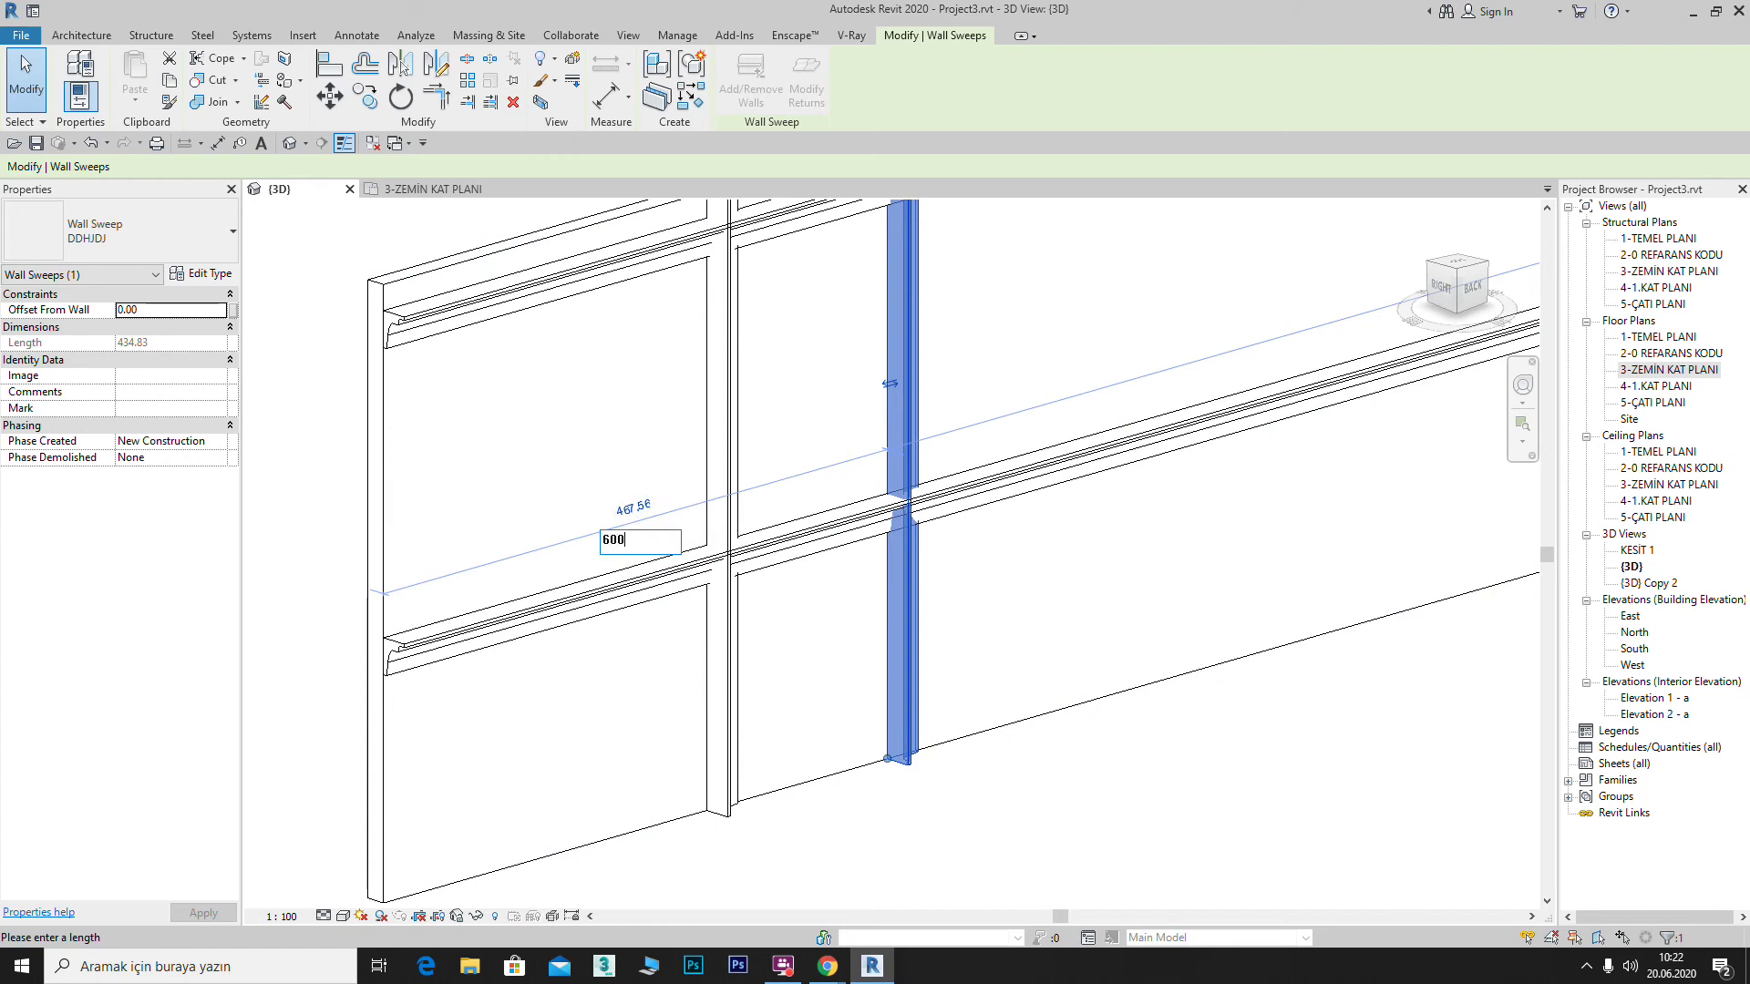
key("Return")
scroll(720, 506, "down", 3)
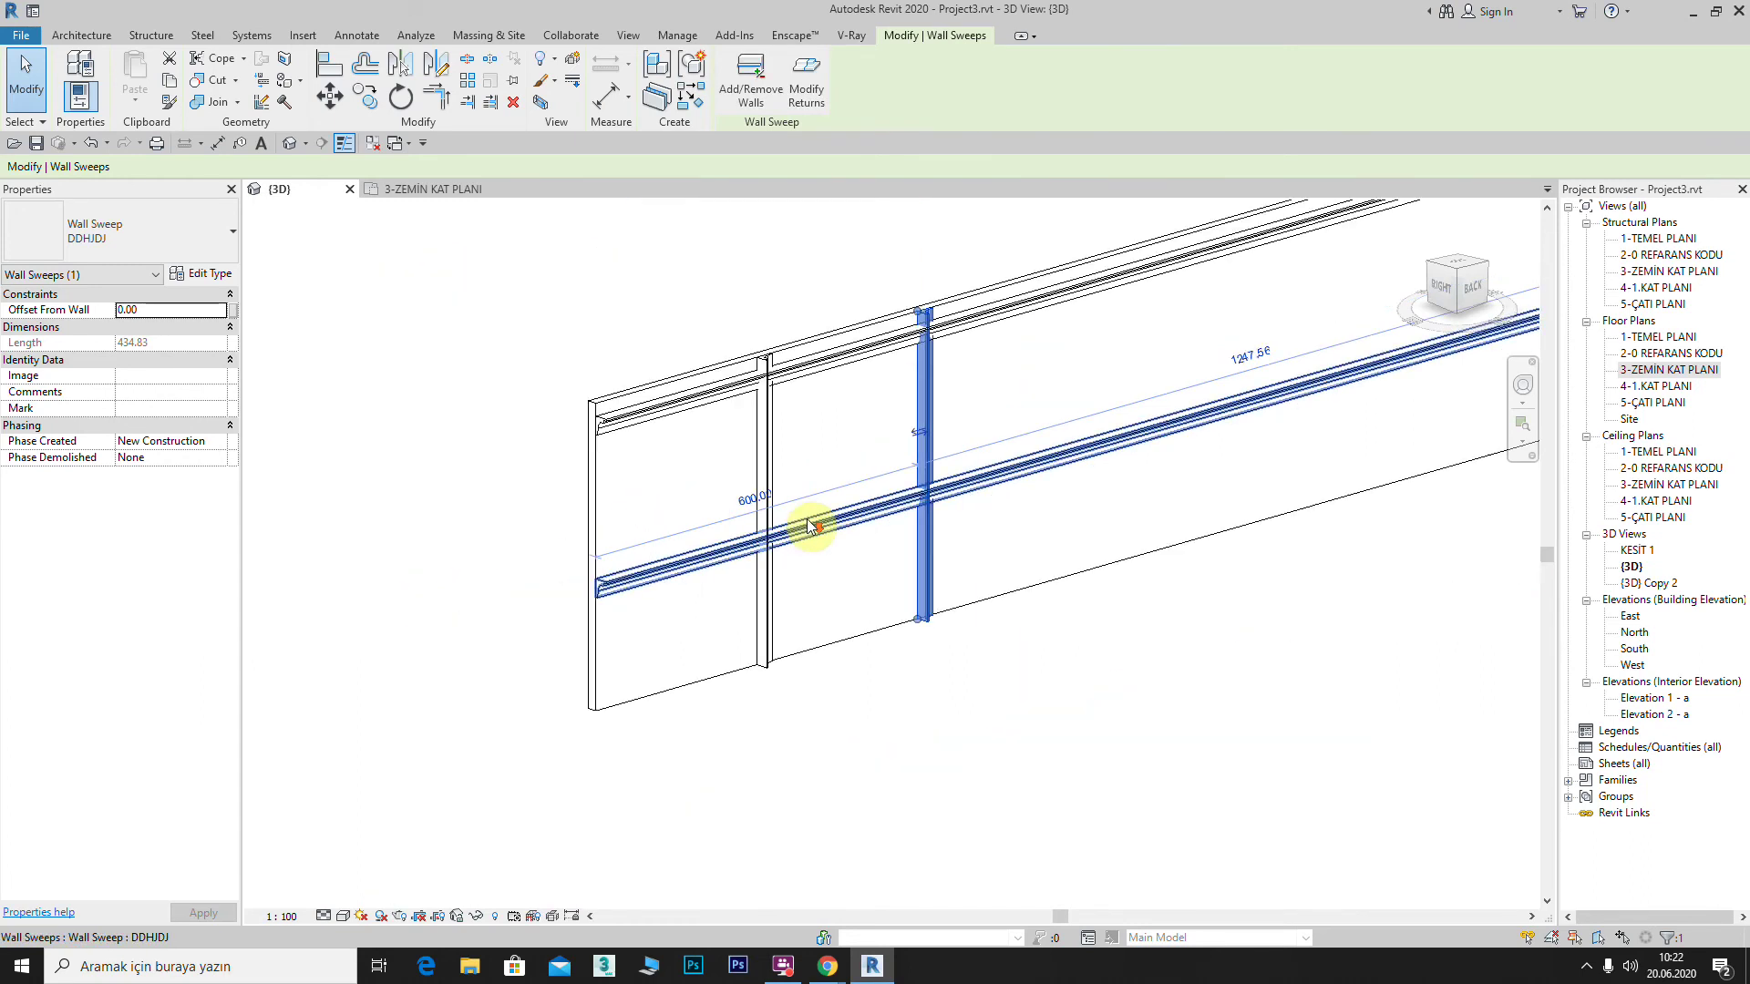
scroll(800, 545, "down", 2)
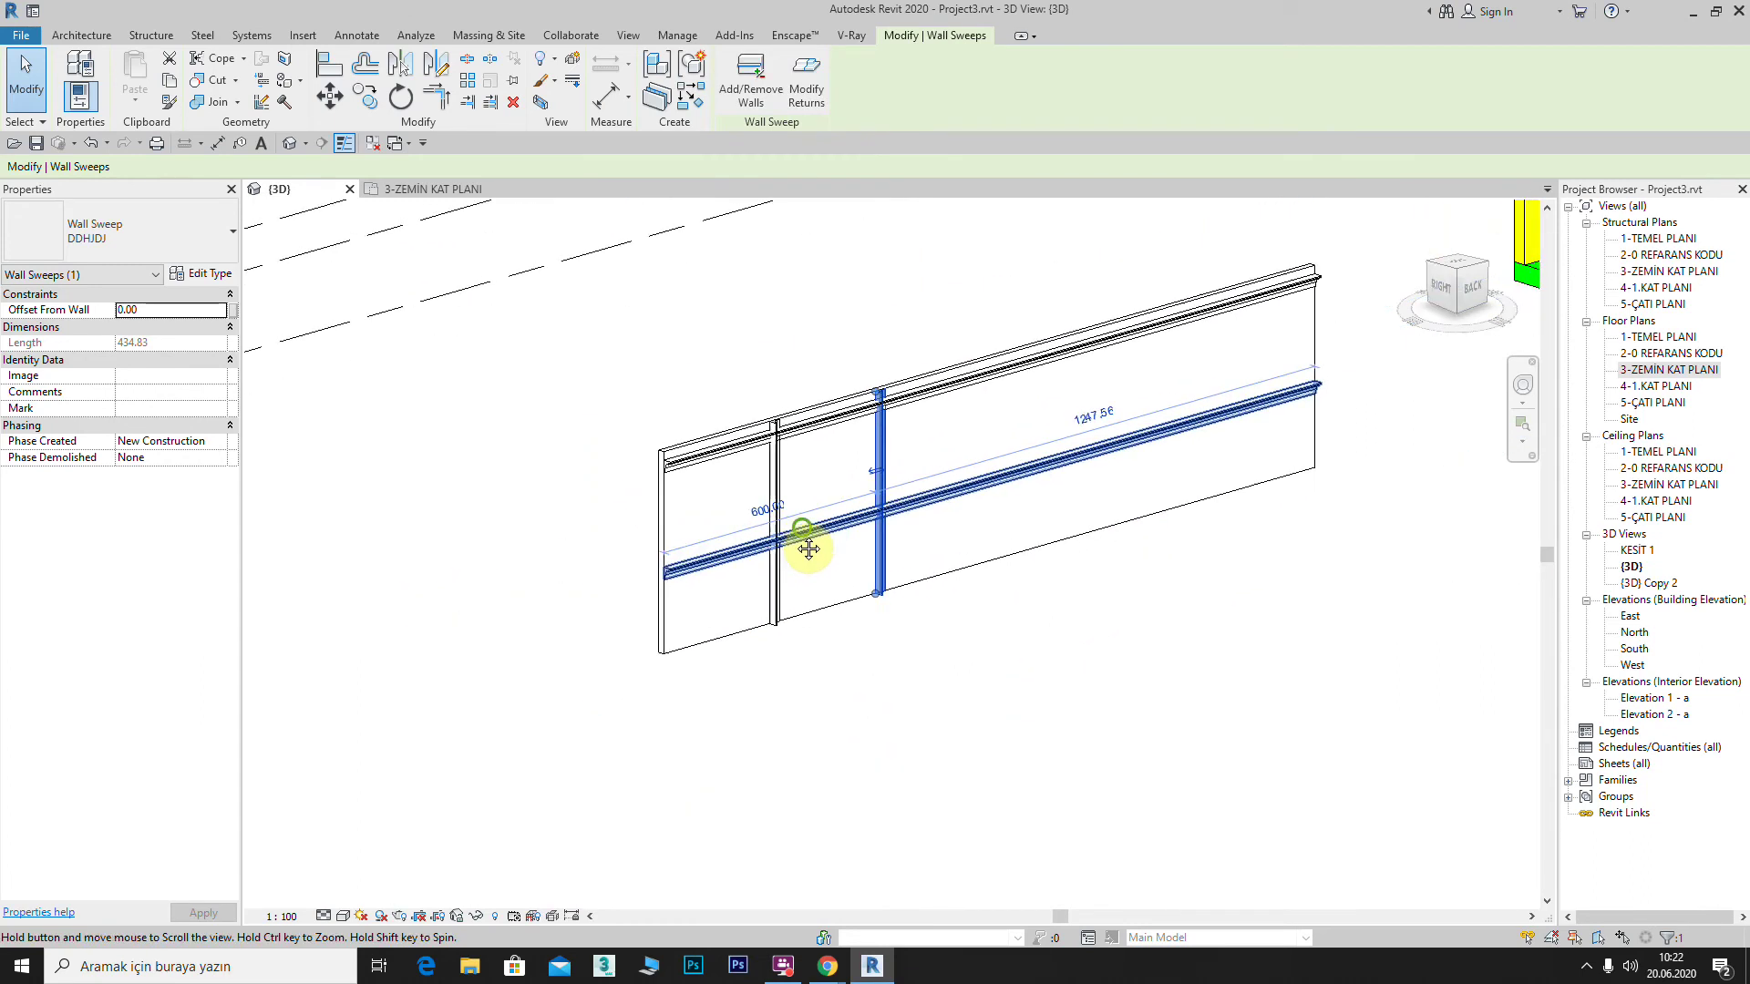
scroll(687, 519, "up", 2)
scroll(688, 519, "down", 1)
scroll(761, 449, "up", 2)
scroll(720, 457, "down", 1)
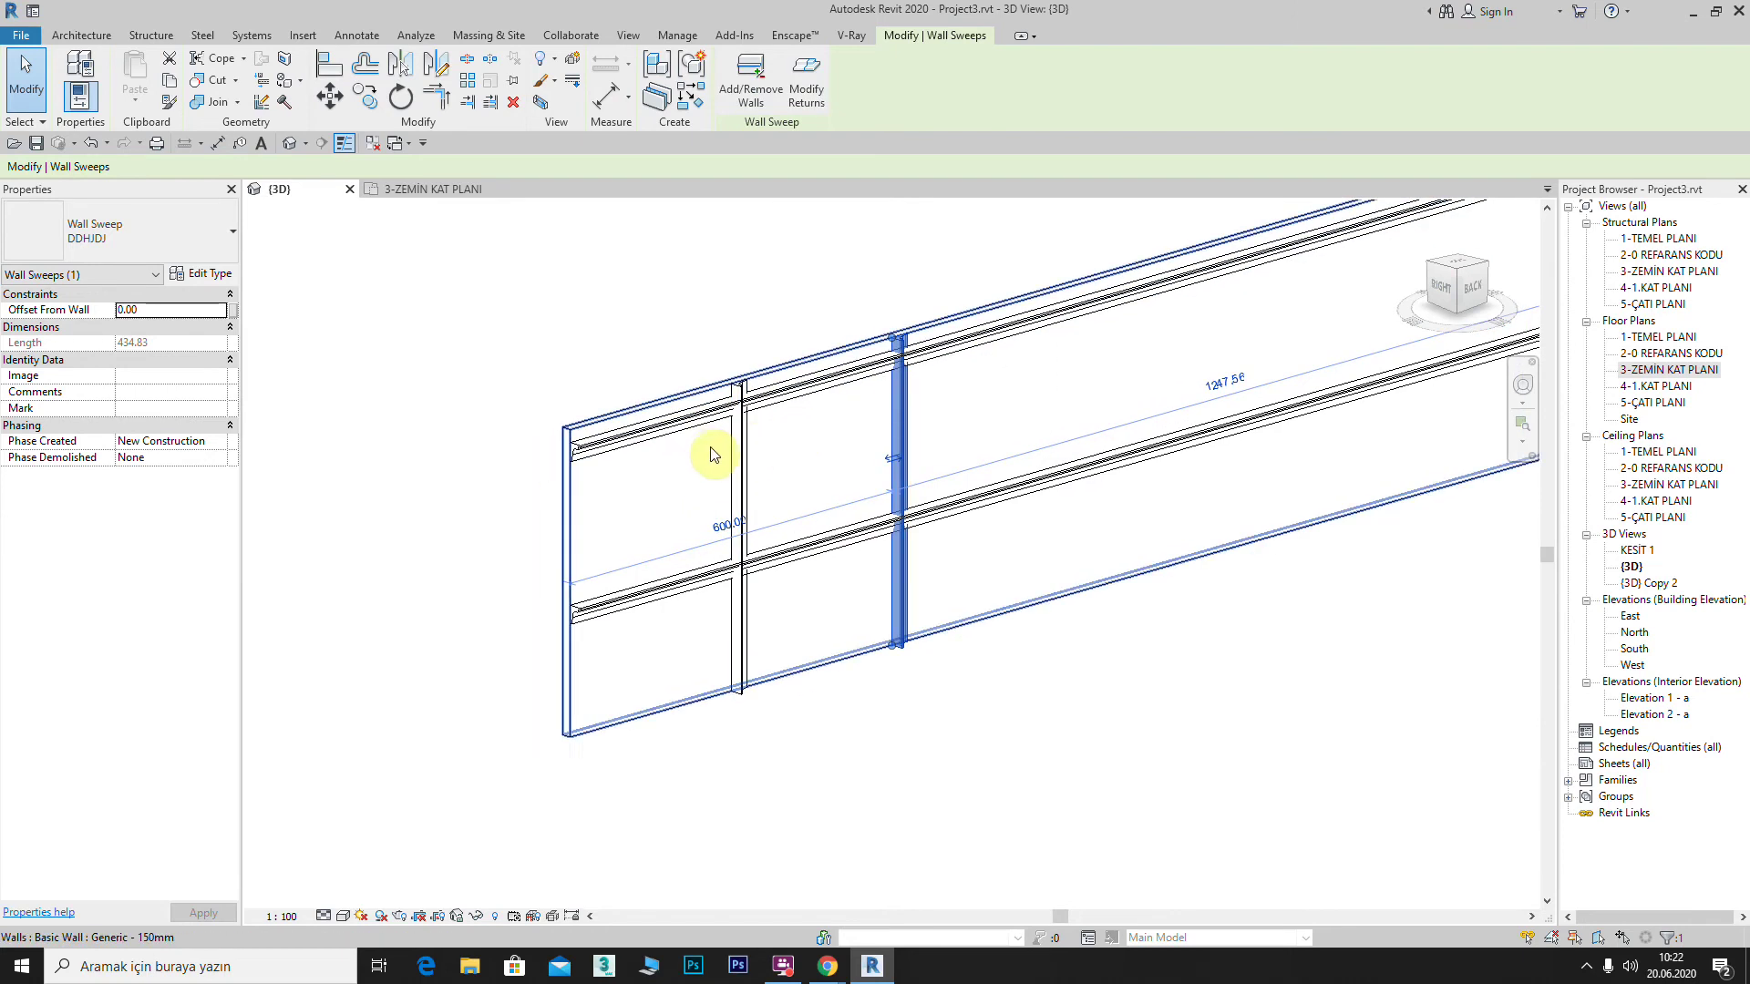
left_click(81, 36)
Step: Start a wall reveal and set its type's profile to M_Reveal-Brick Course : 2 Bricks
left_click(73, 99)
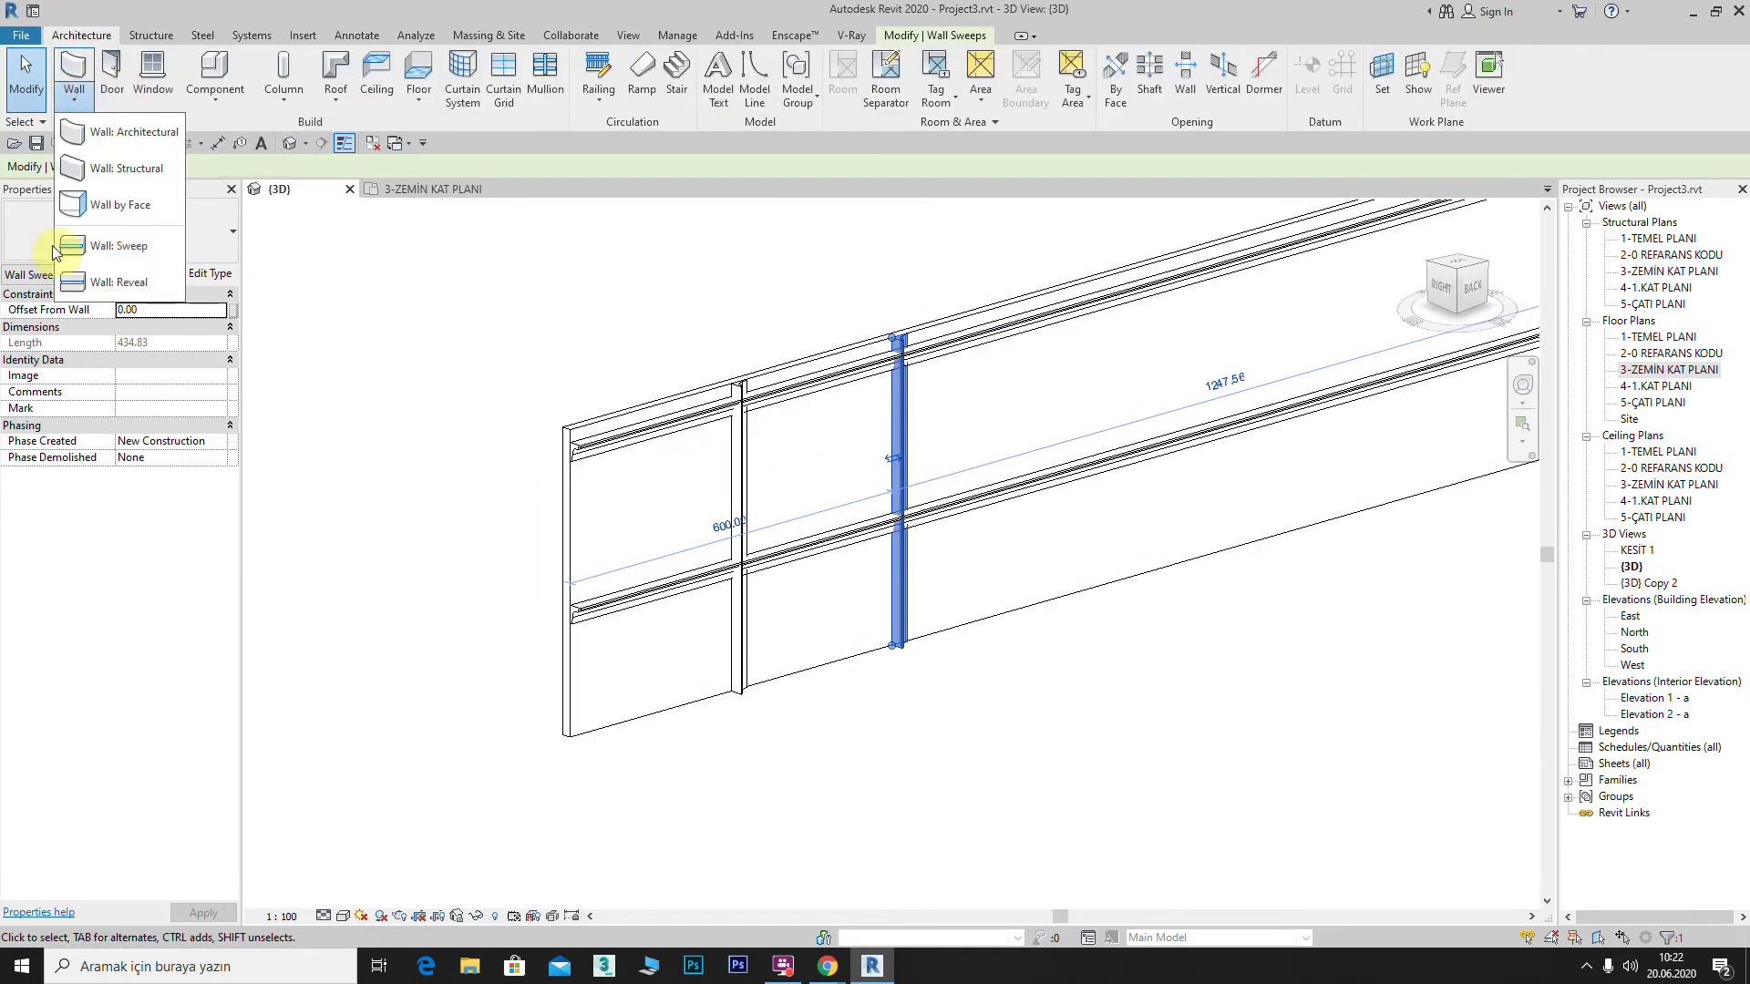
left_click(128, 278)
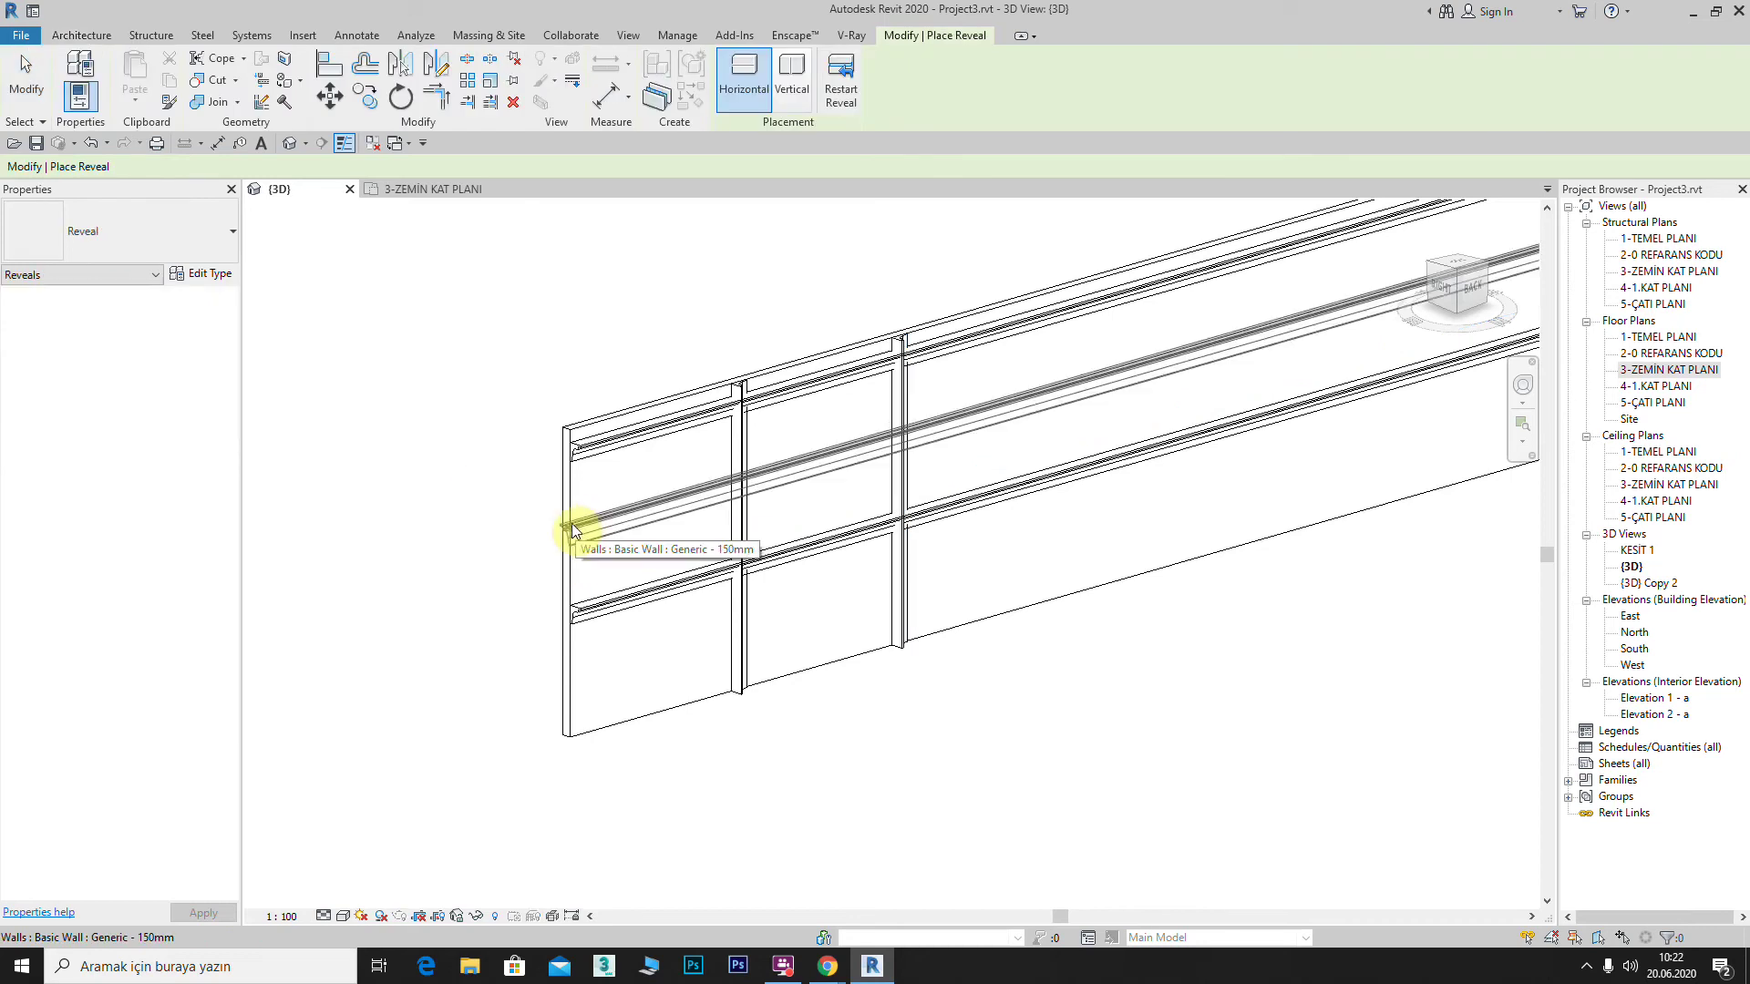
left_click(236, 232)
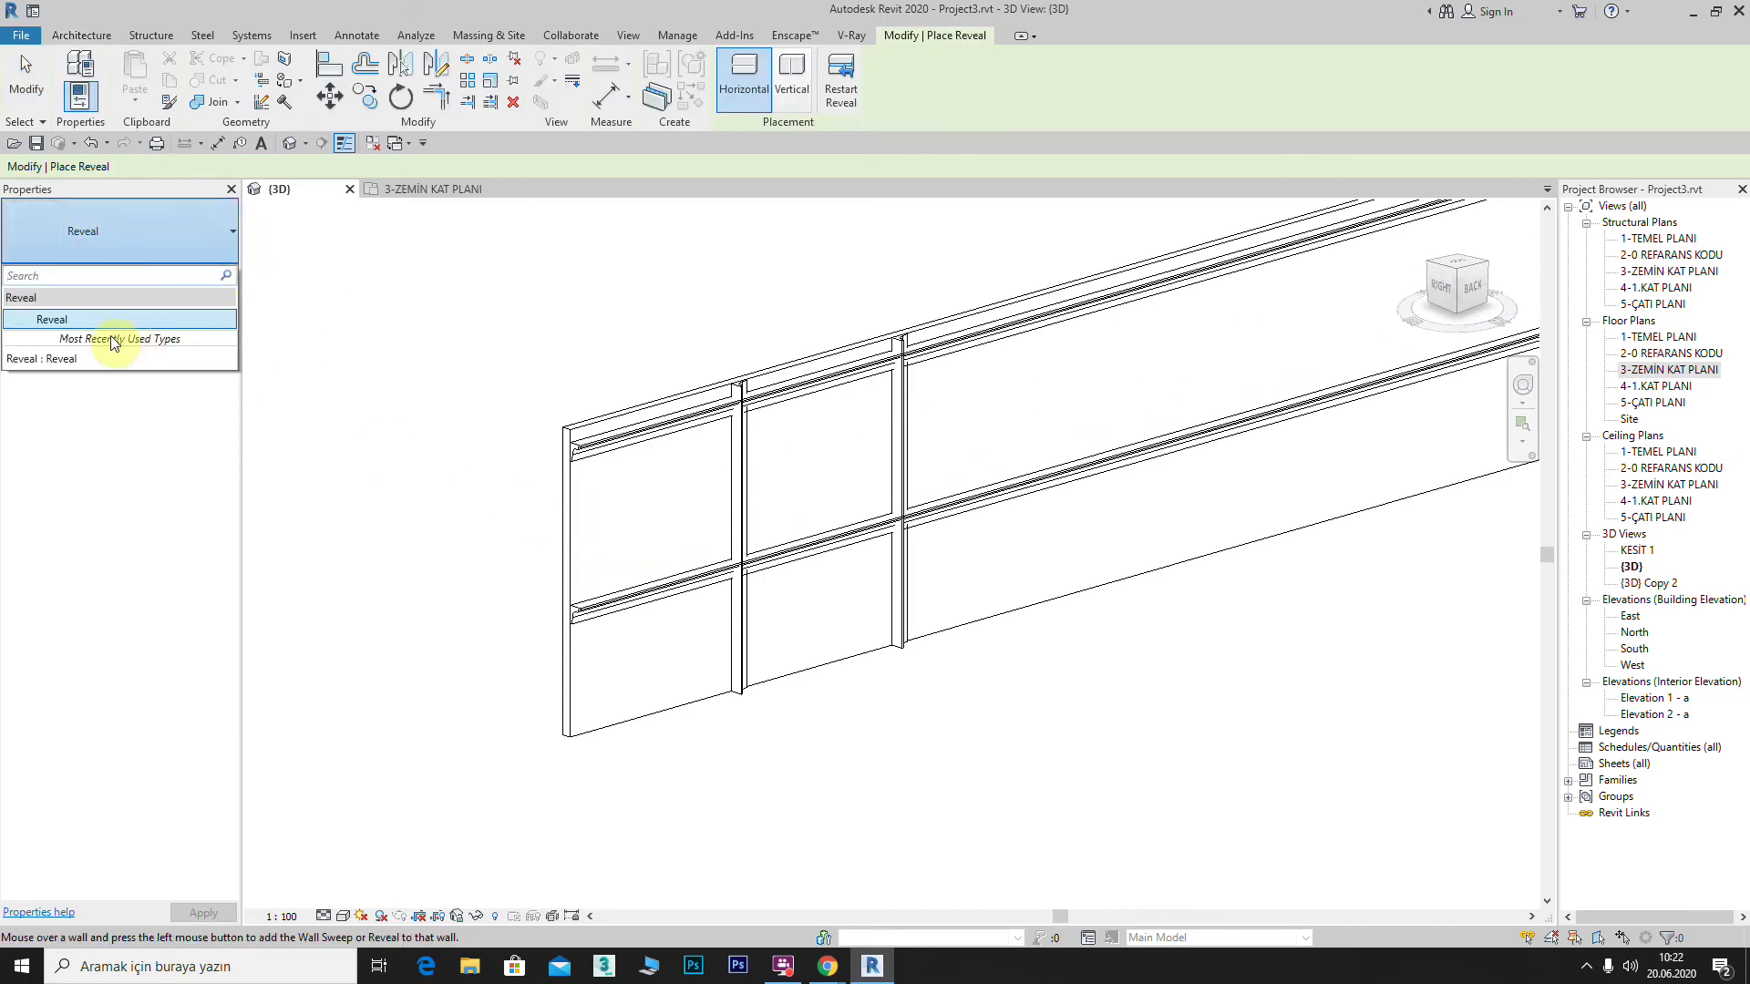
left_click(82, 319)
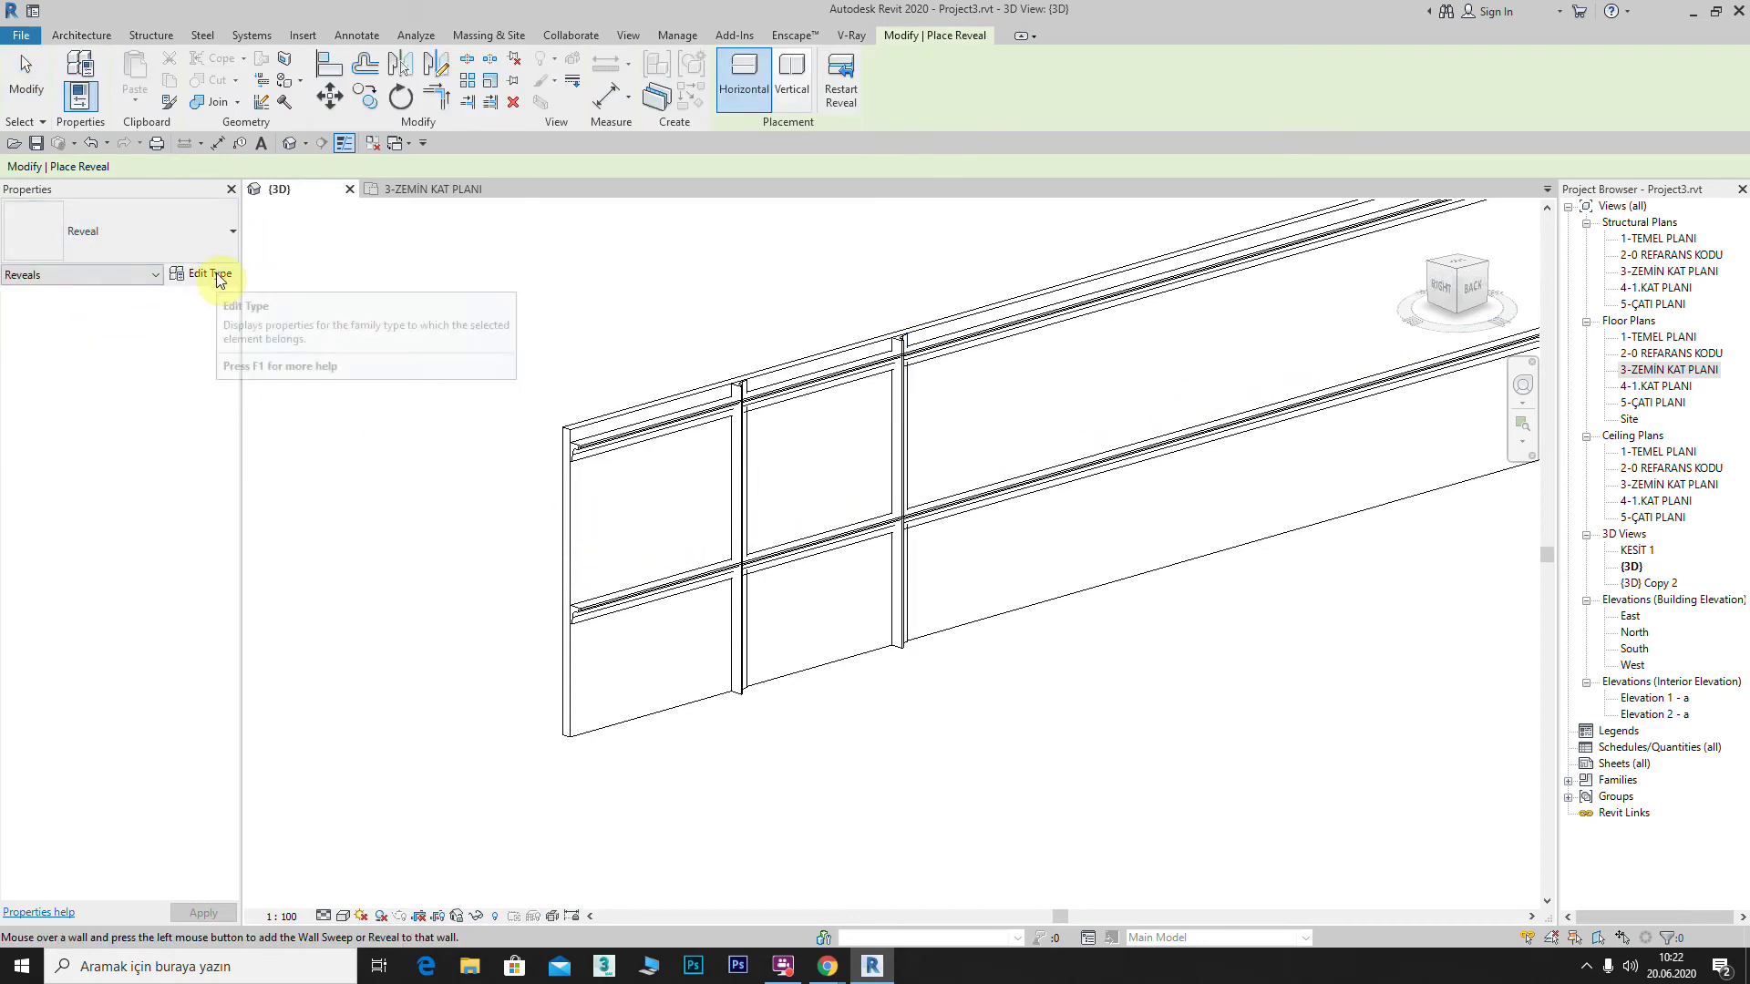
left_click(217, 273)
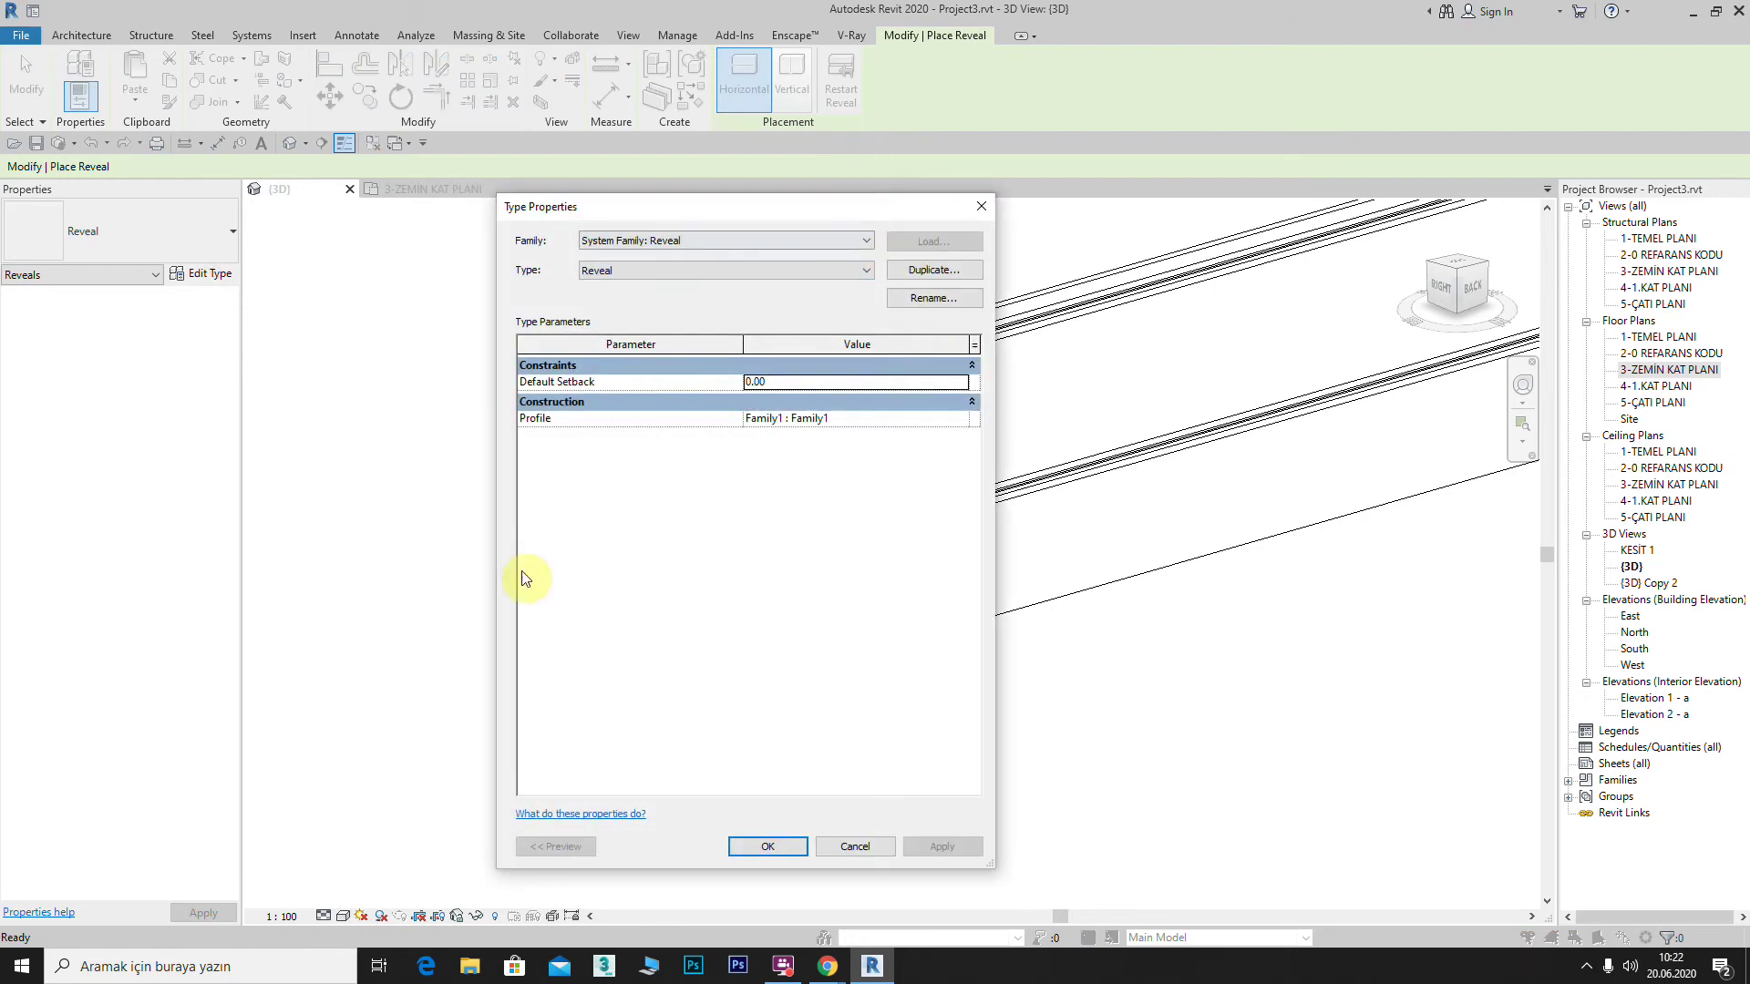
left_click(961, 425)
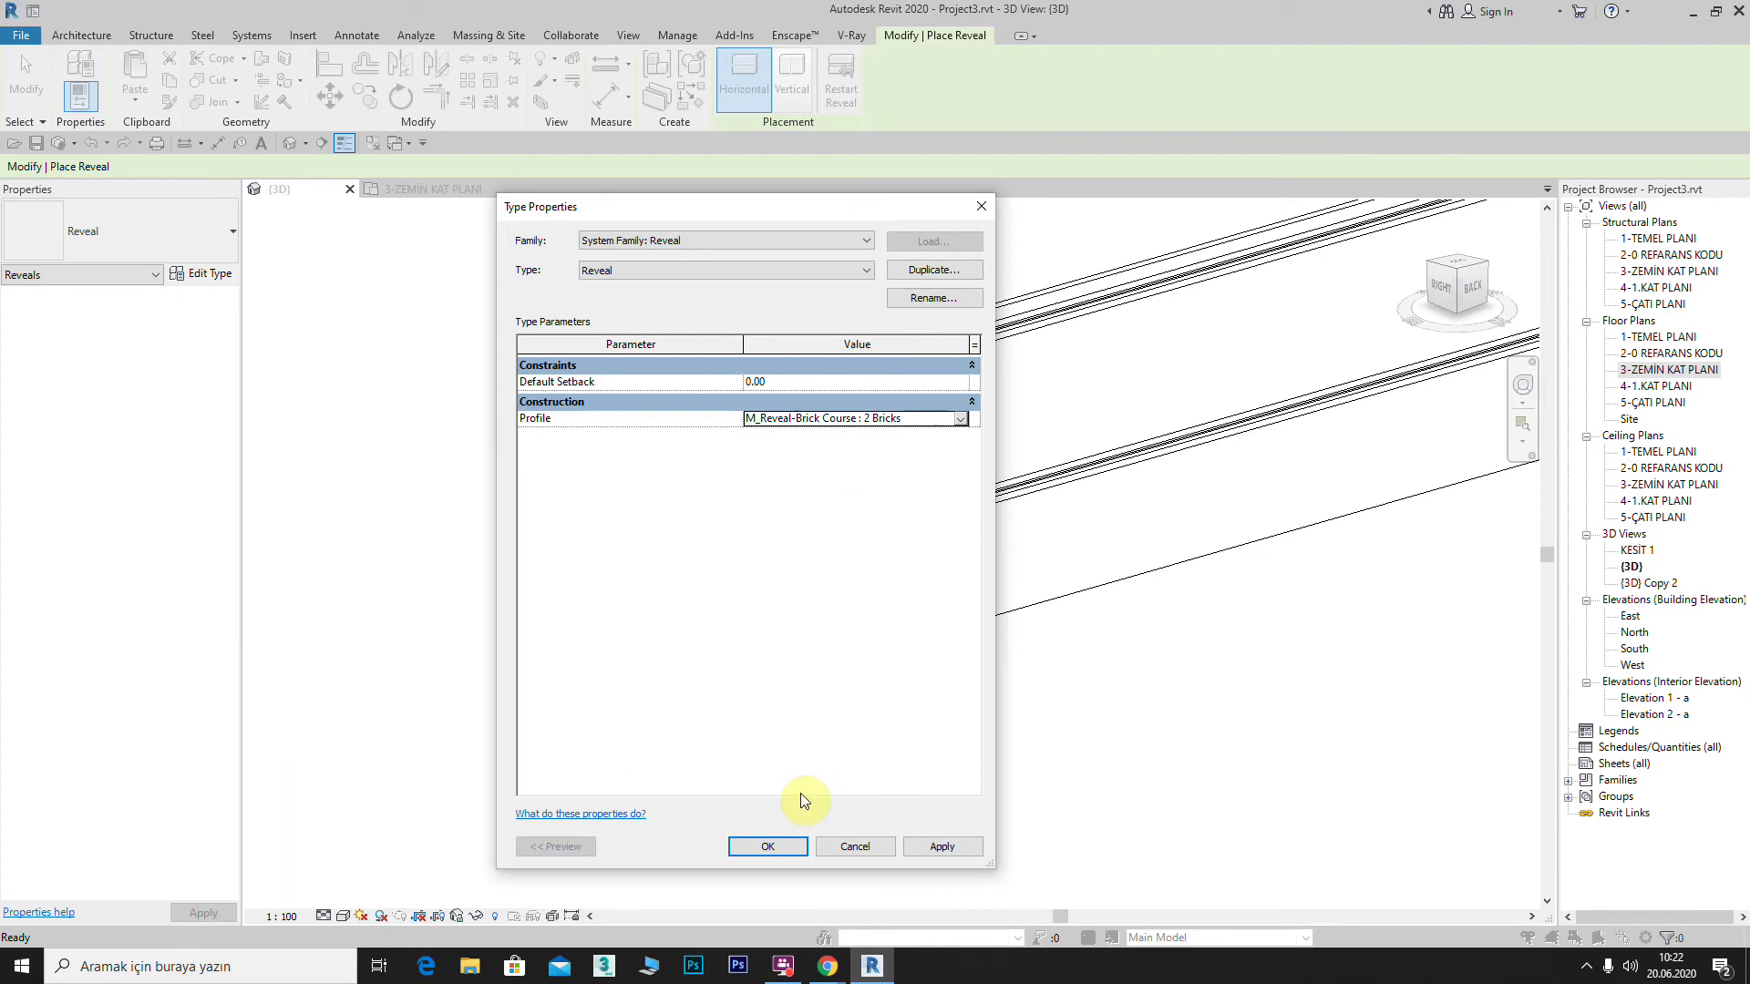
left_click(748, 845)
Step: Place two horizontal reveals on the wall at different heights
scroll(605, 528, "up", 2)
scroll(594, 519, "up", 2)
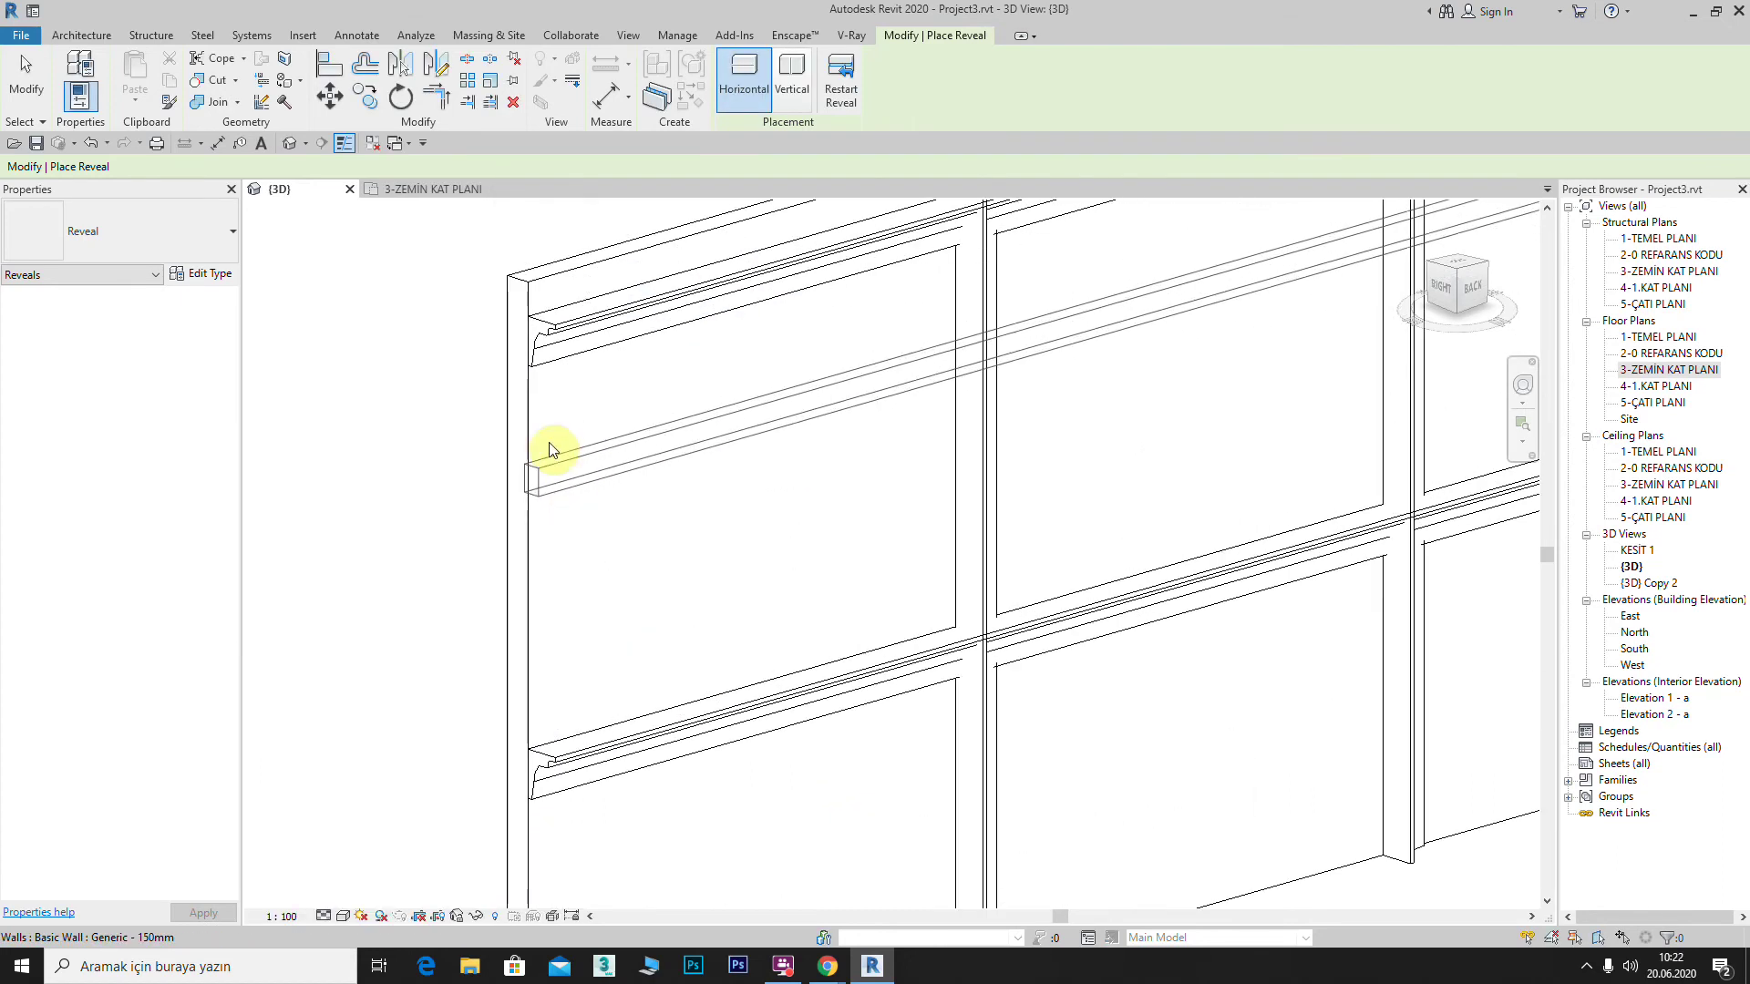
scroll(558, 437, "up", 2)
left_click(552, 451)
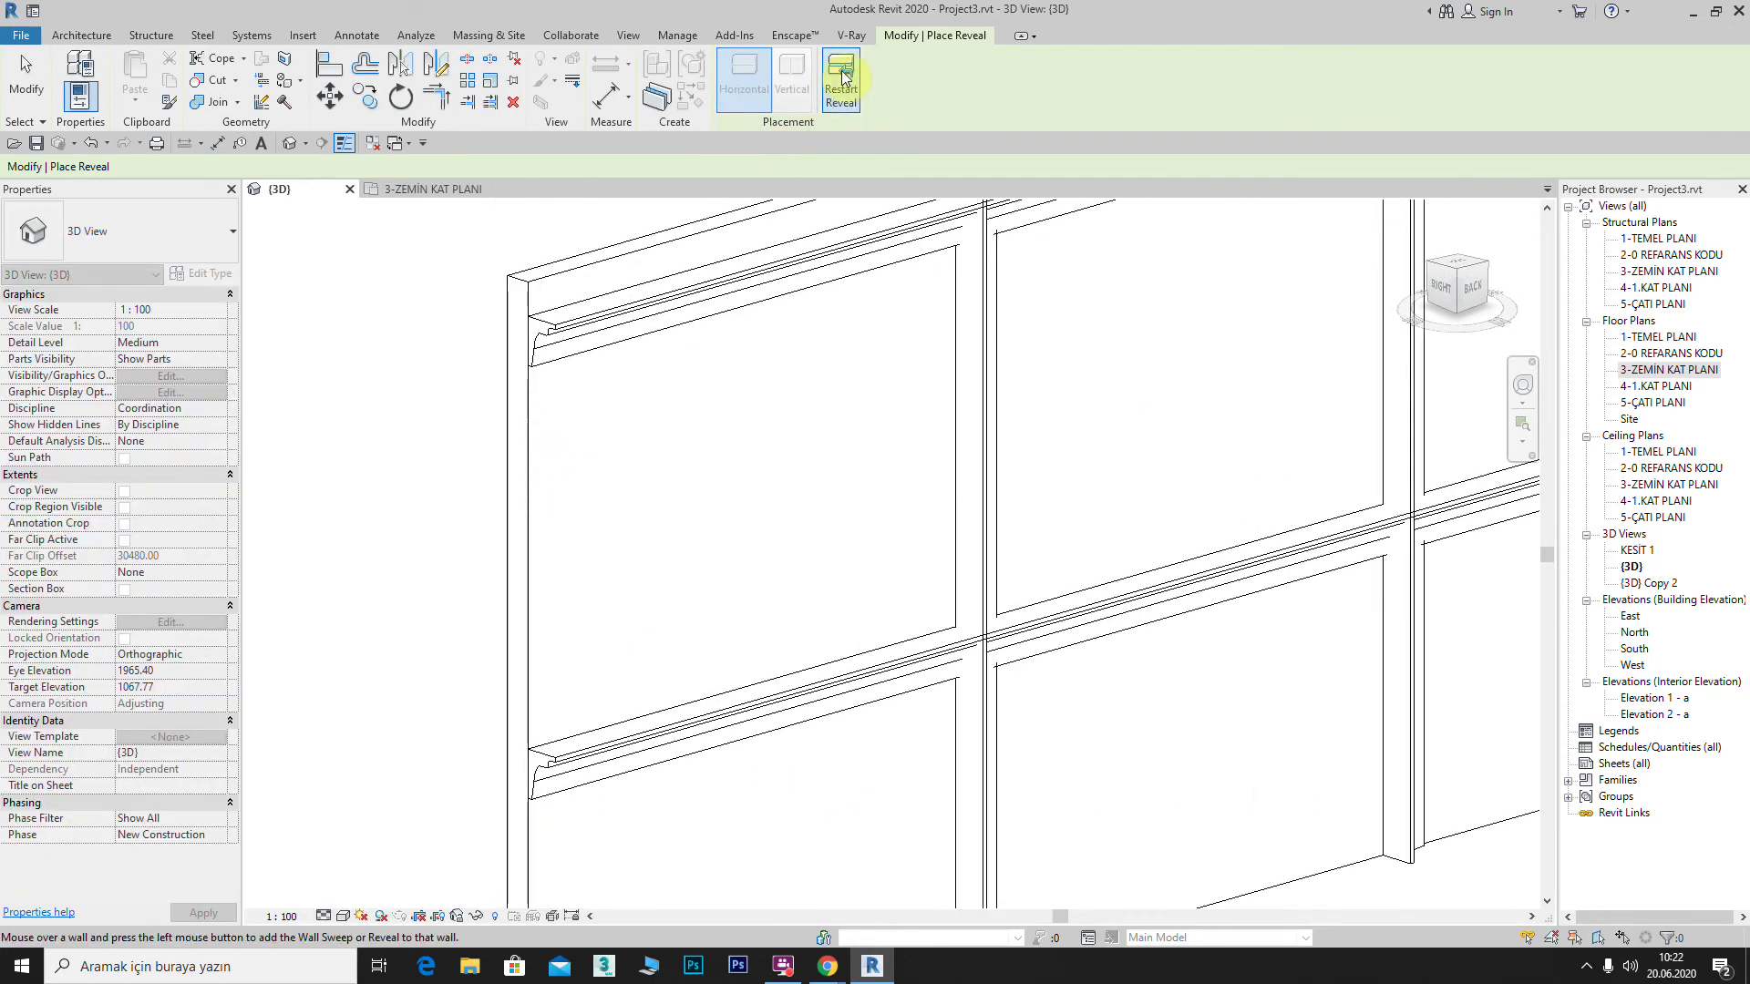
left_click(842, 77)
scroll(574, 488, "up", 2)
scroll(495, 476, "up", 2)
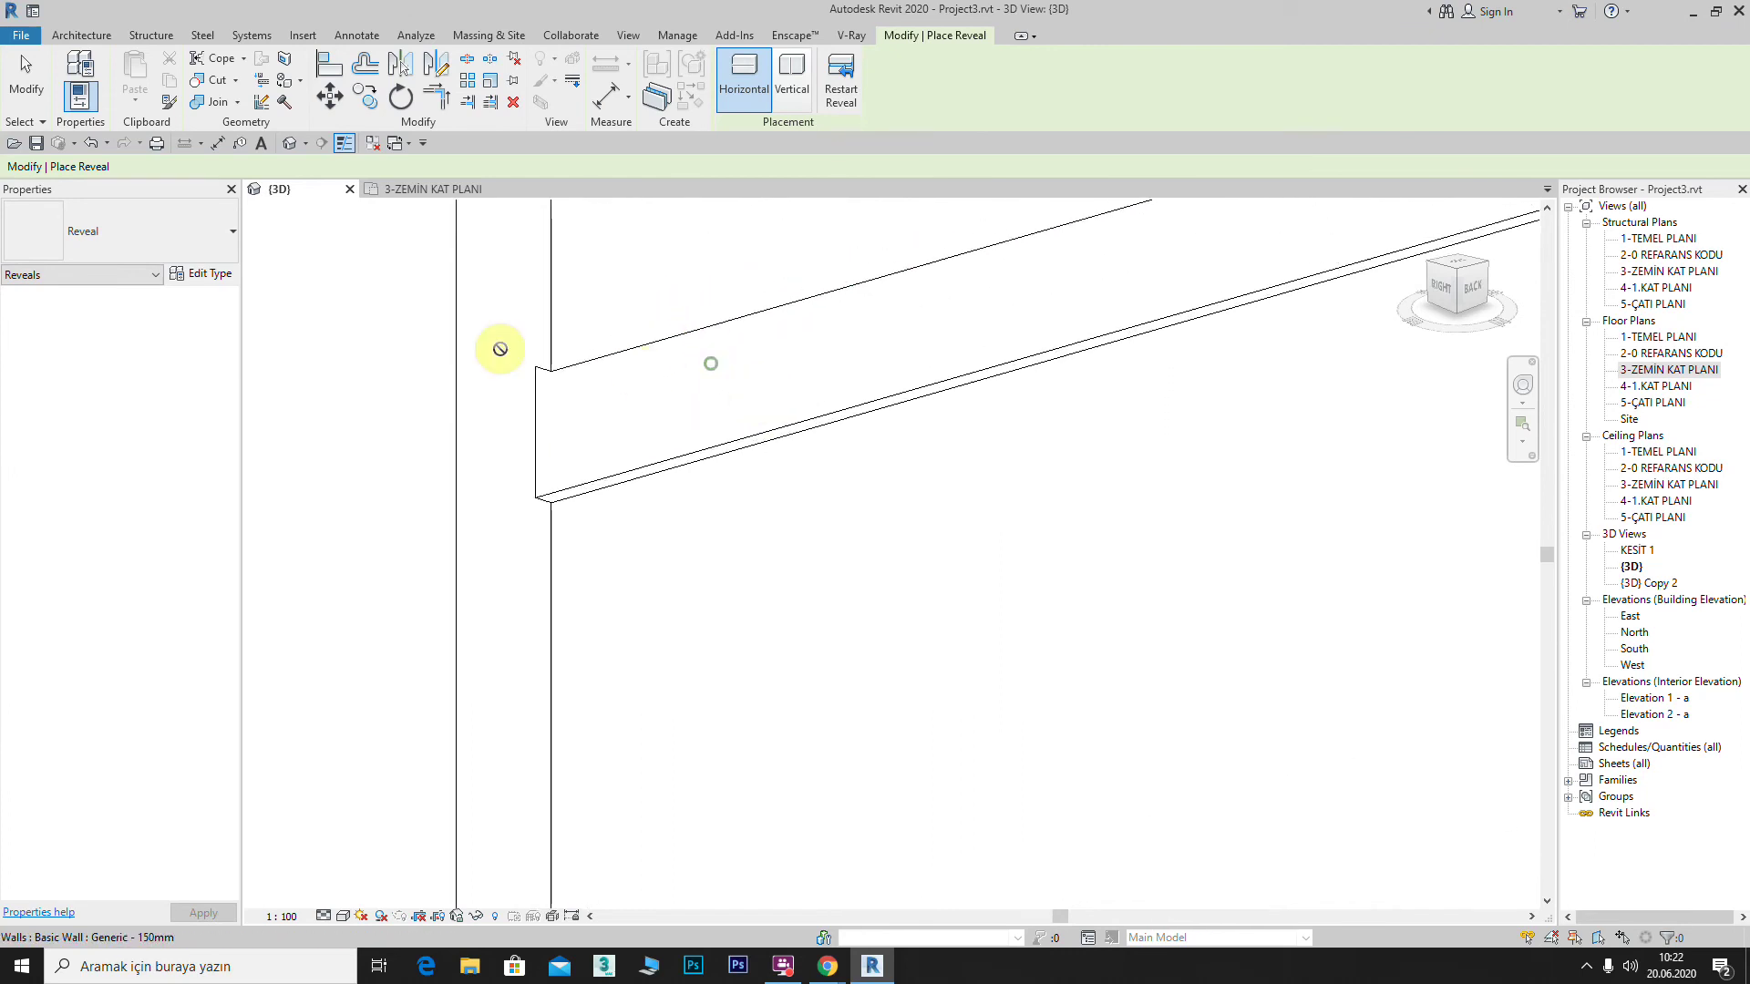
scroll(637, 675, "down", 2)
scroll(596, 606, "down", 1)
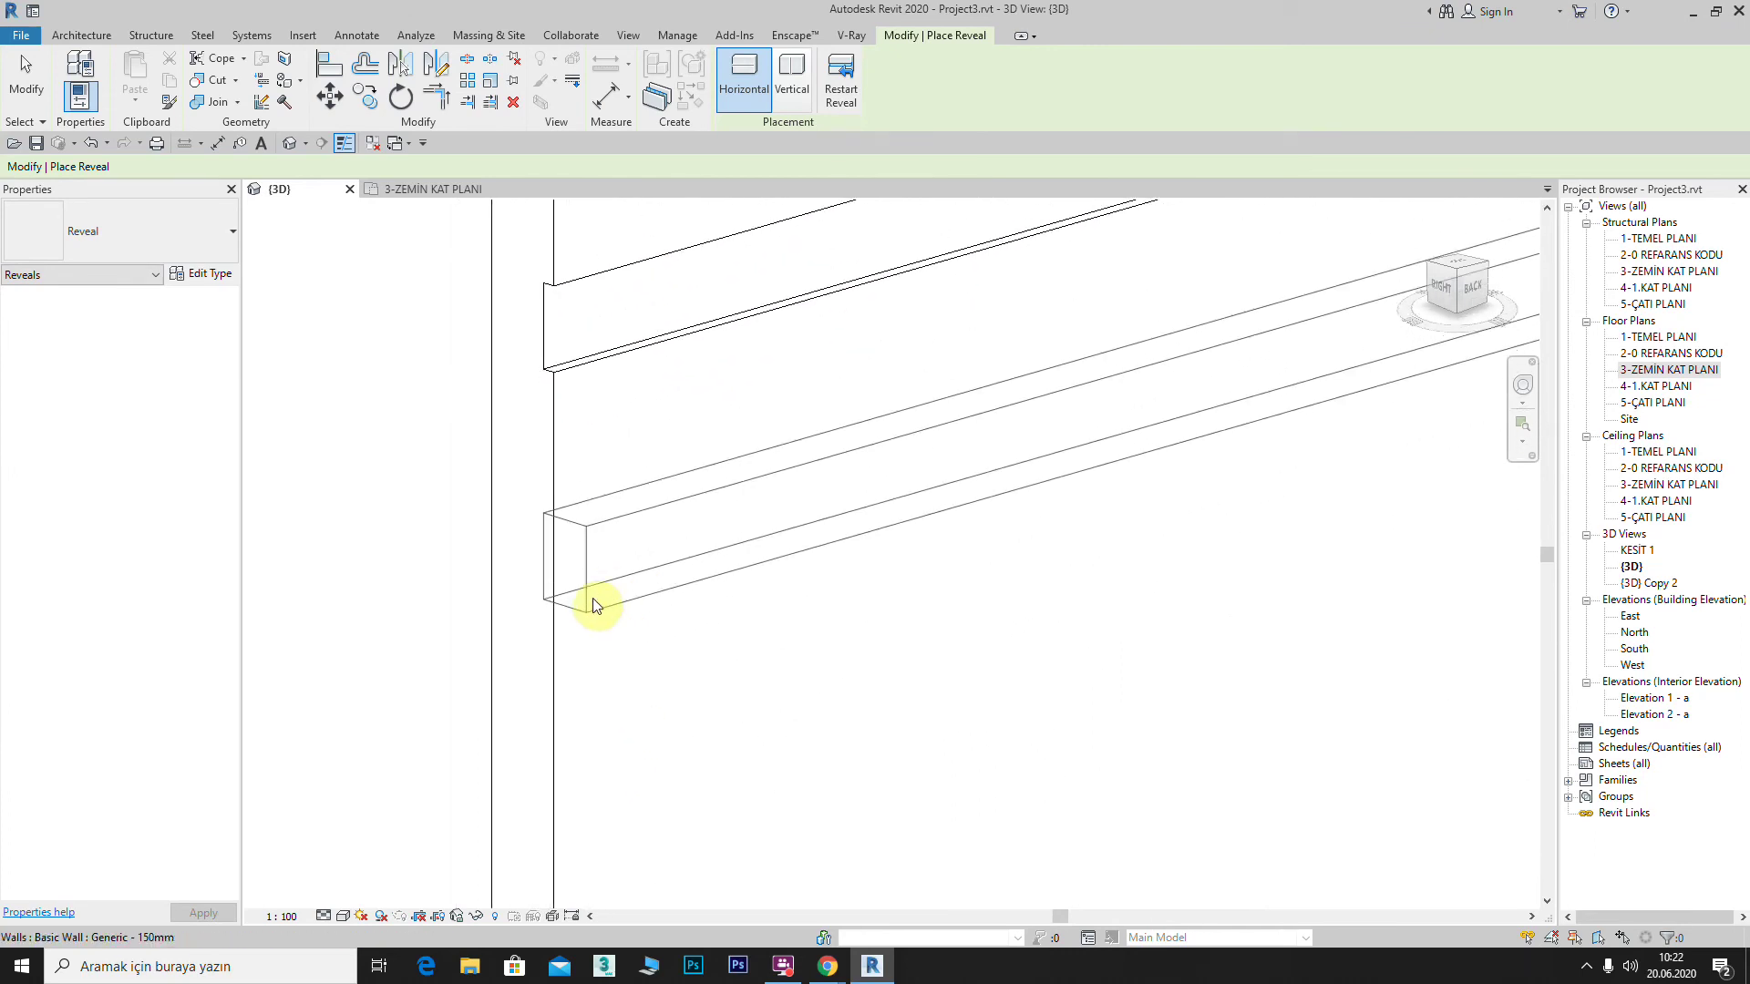
left_click(596, 606)
Step: Place another horizontal reveal on the wall and finish reveal placement
left_click(840, 82)
scroll(613, 540, "down", 1)
scroll(653, 720, "down", 1)
scroll(653, 720, "down", 1)
left_click(547, 378)
left_click(840, 82)
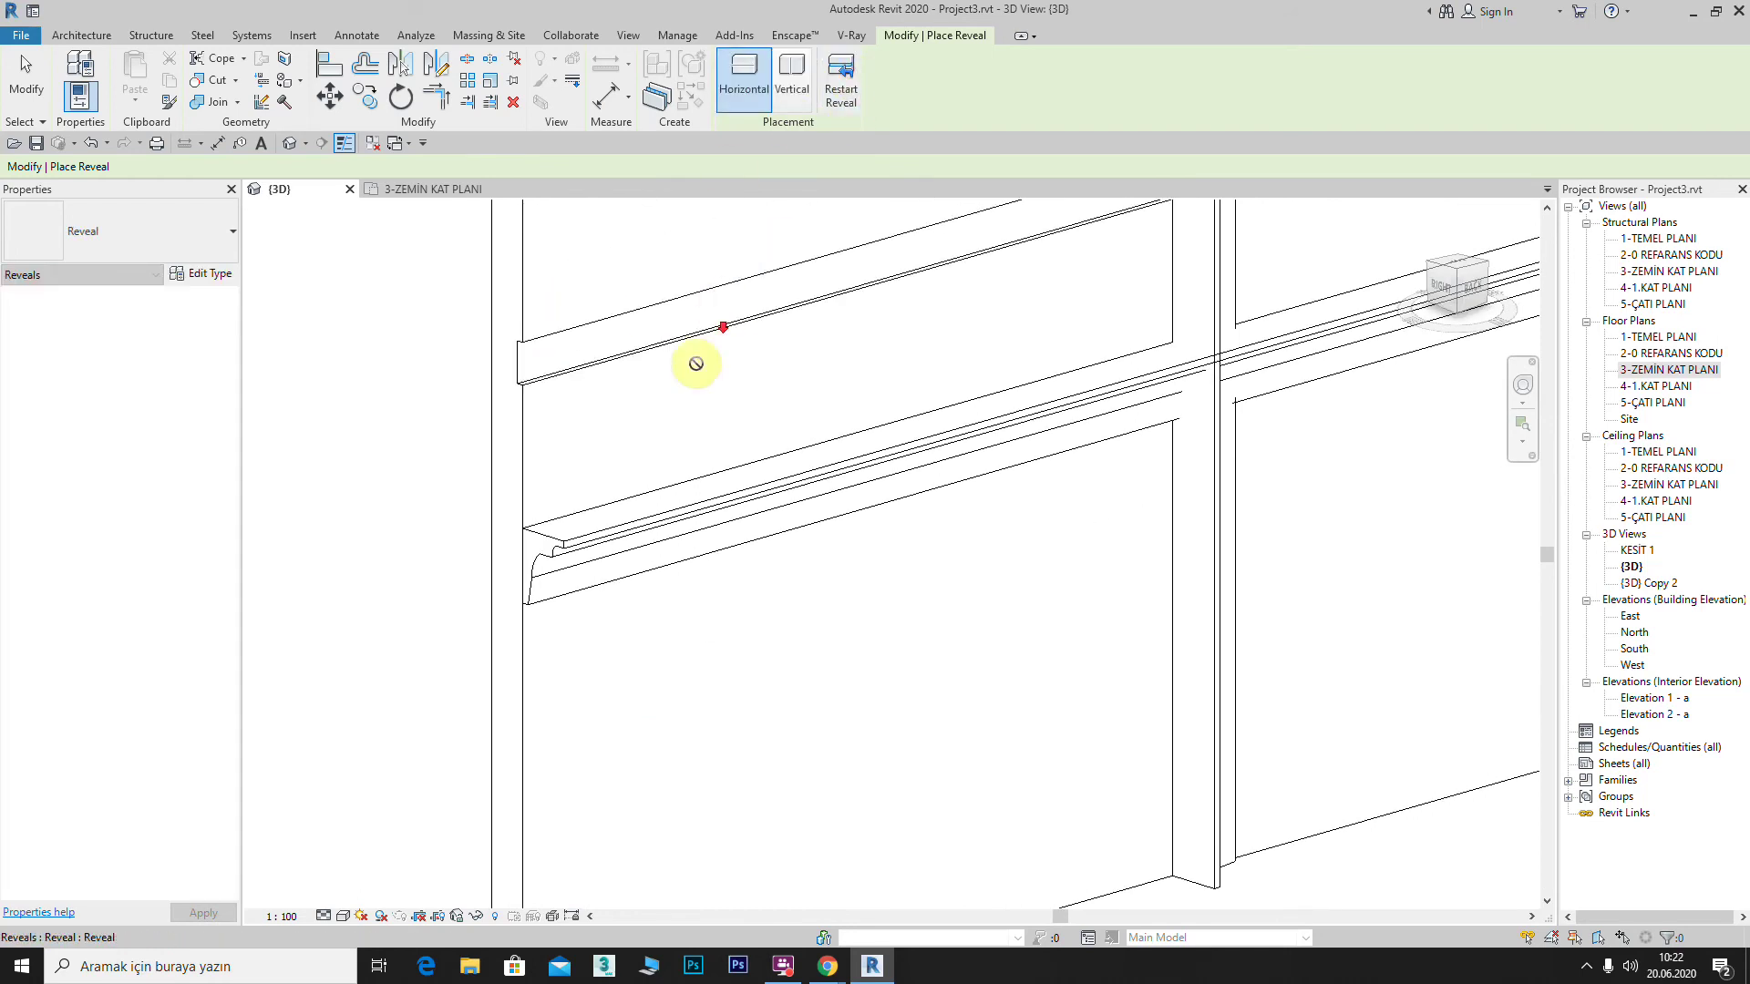
scroll(695, 364, "down", 3)
scroll(675, 476, "down", 1)
scroll(637, 337, "up", 2)
key("Escape")
key("Escape")
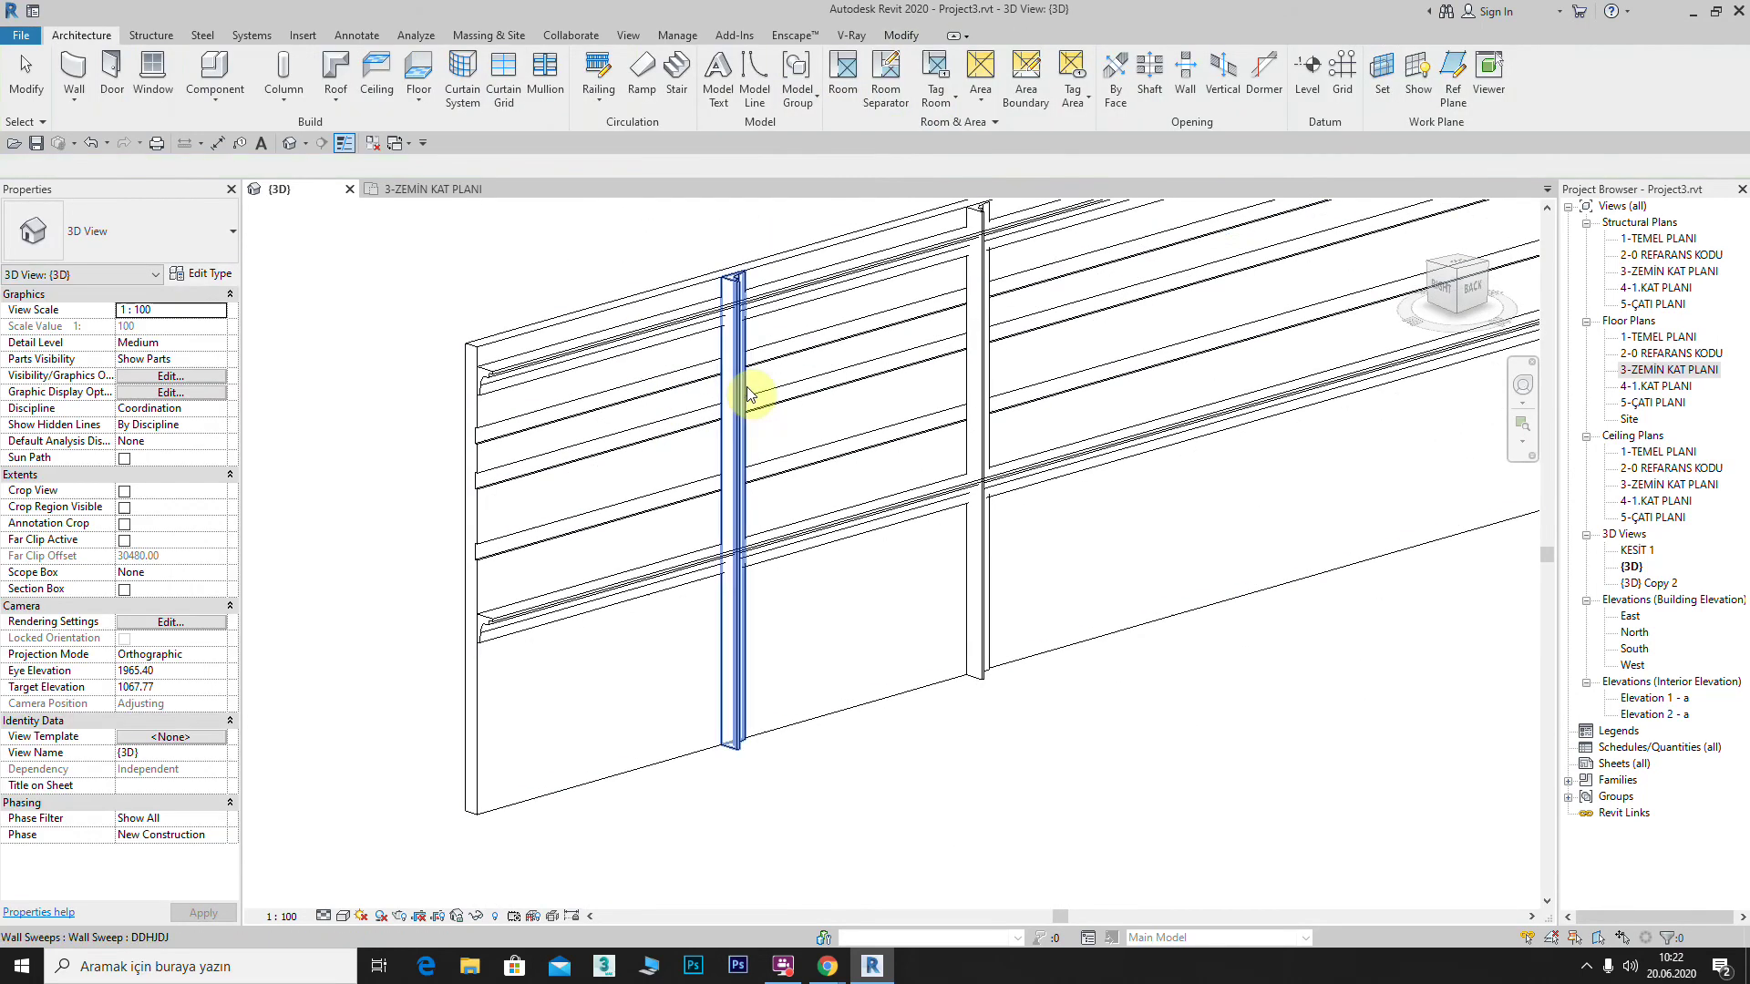
scroll(813, 477, "down", 2)
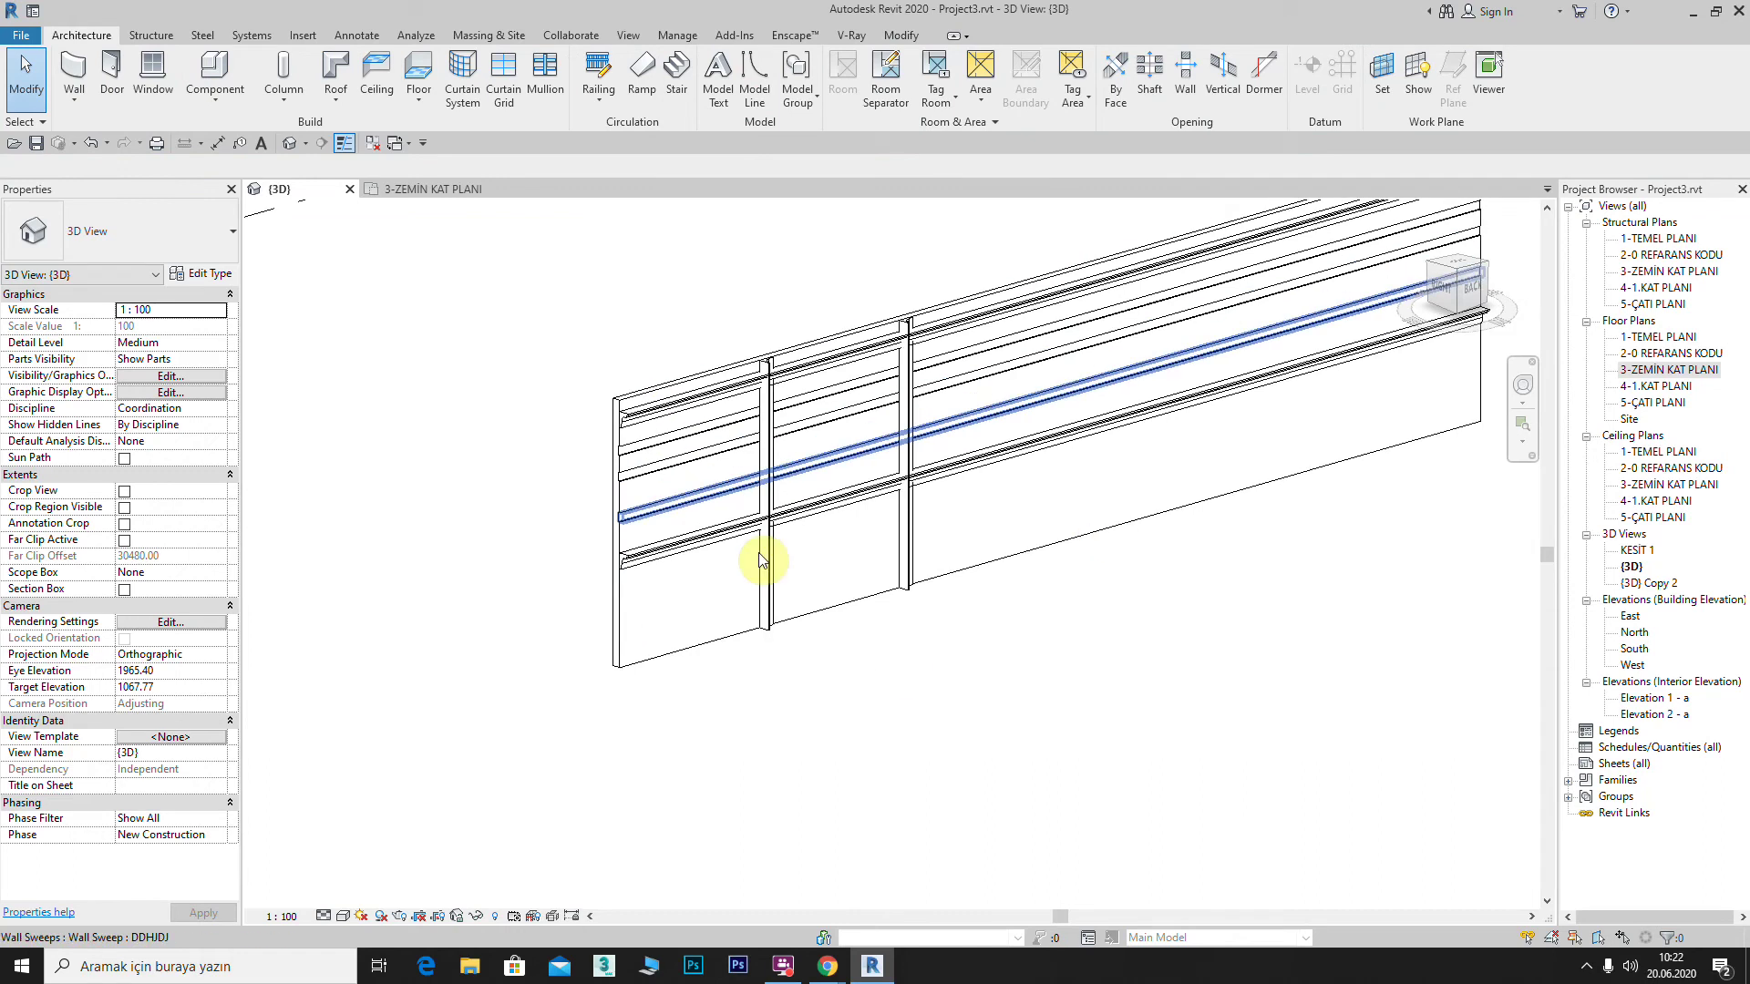
scroll(793, 453, "up", 2)
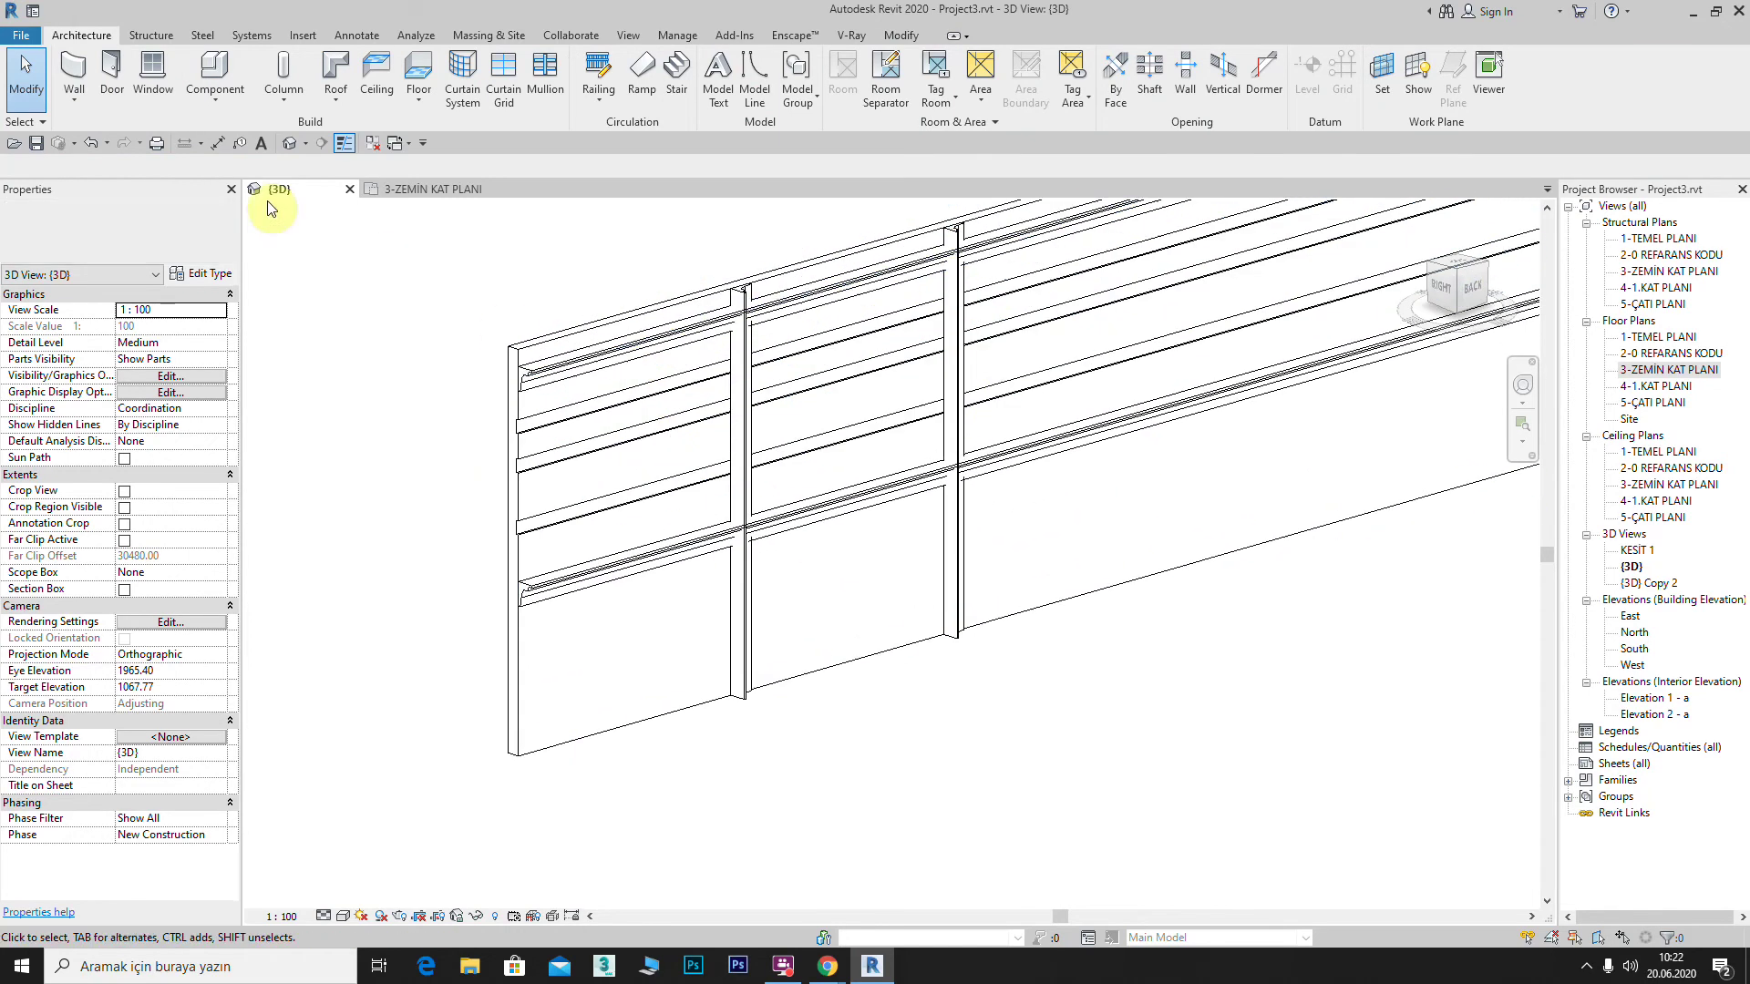
left_click(20, 36)
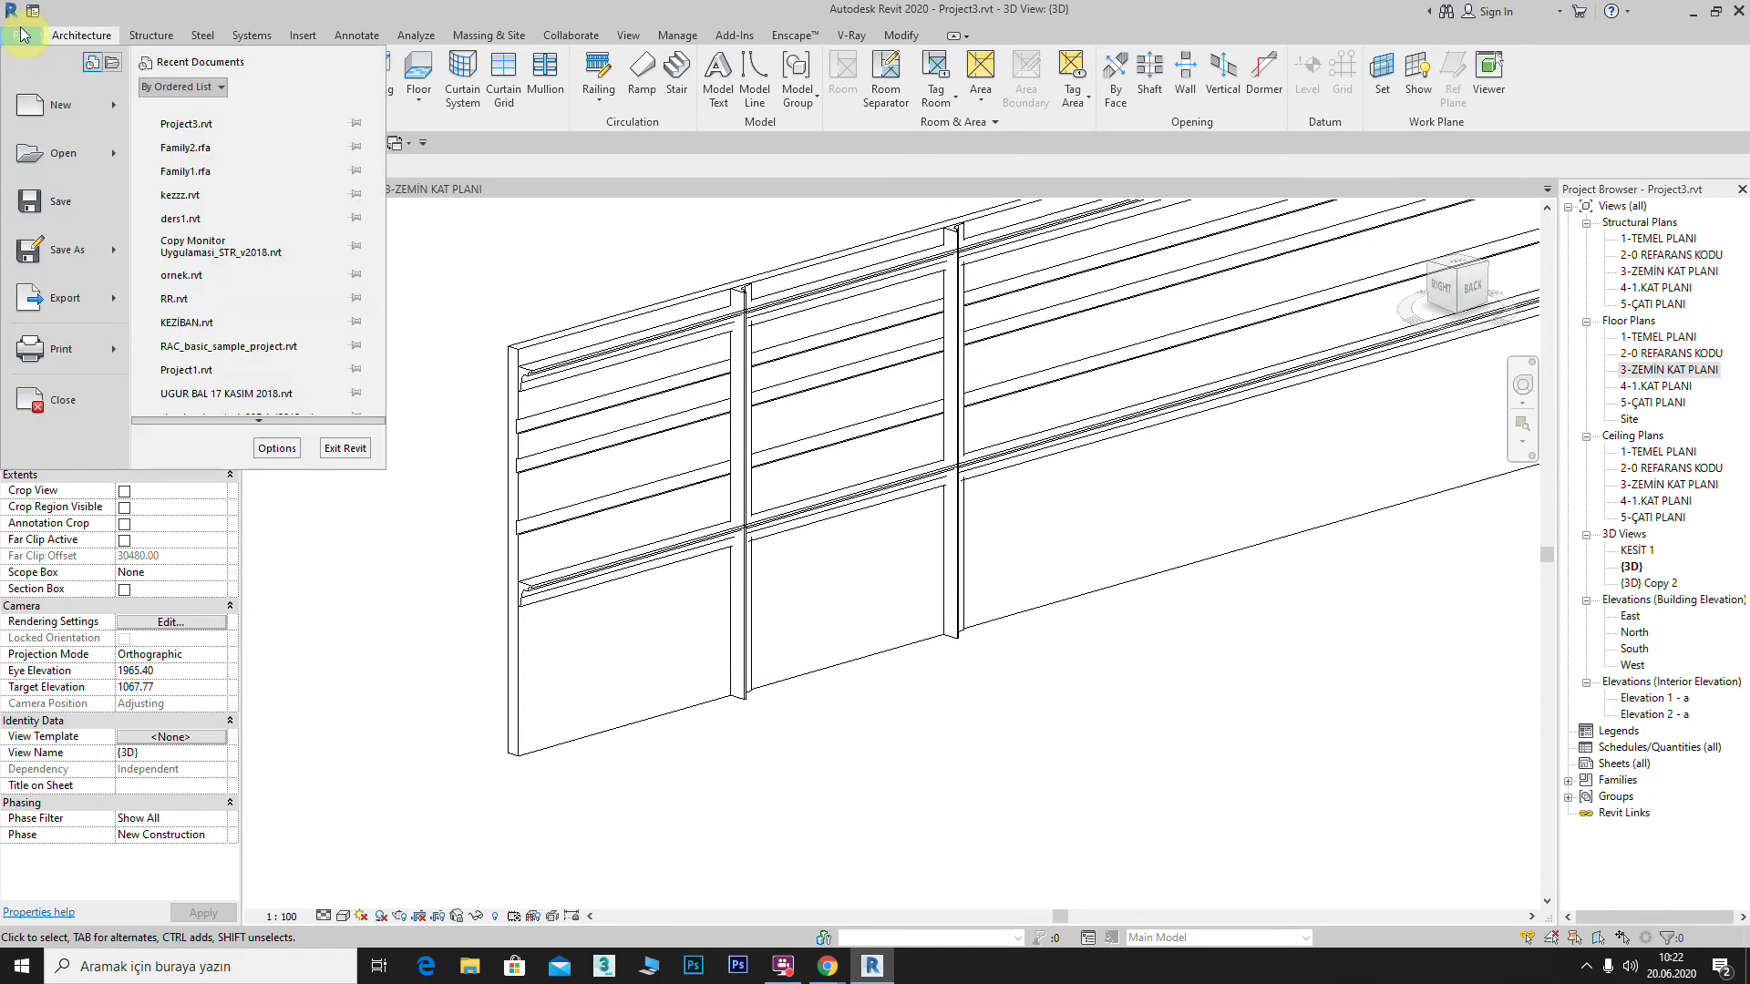
Step: Create a new family from the Metric Profile.rft template
left_click(109, 106)
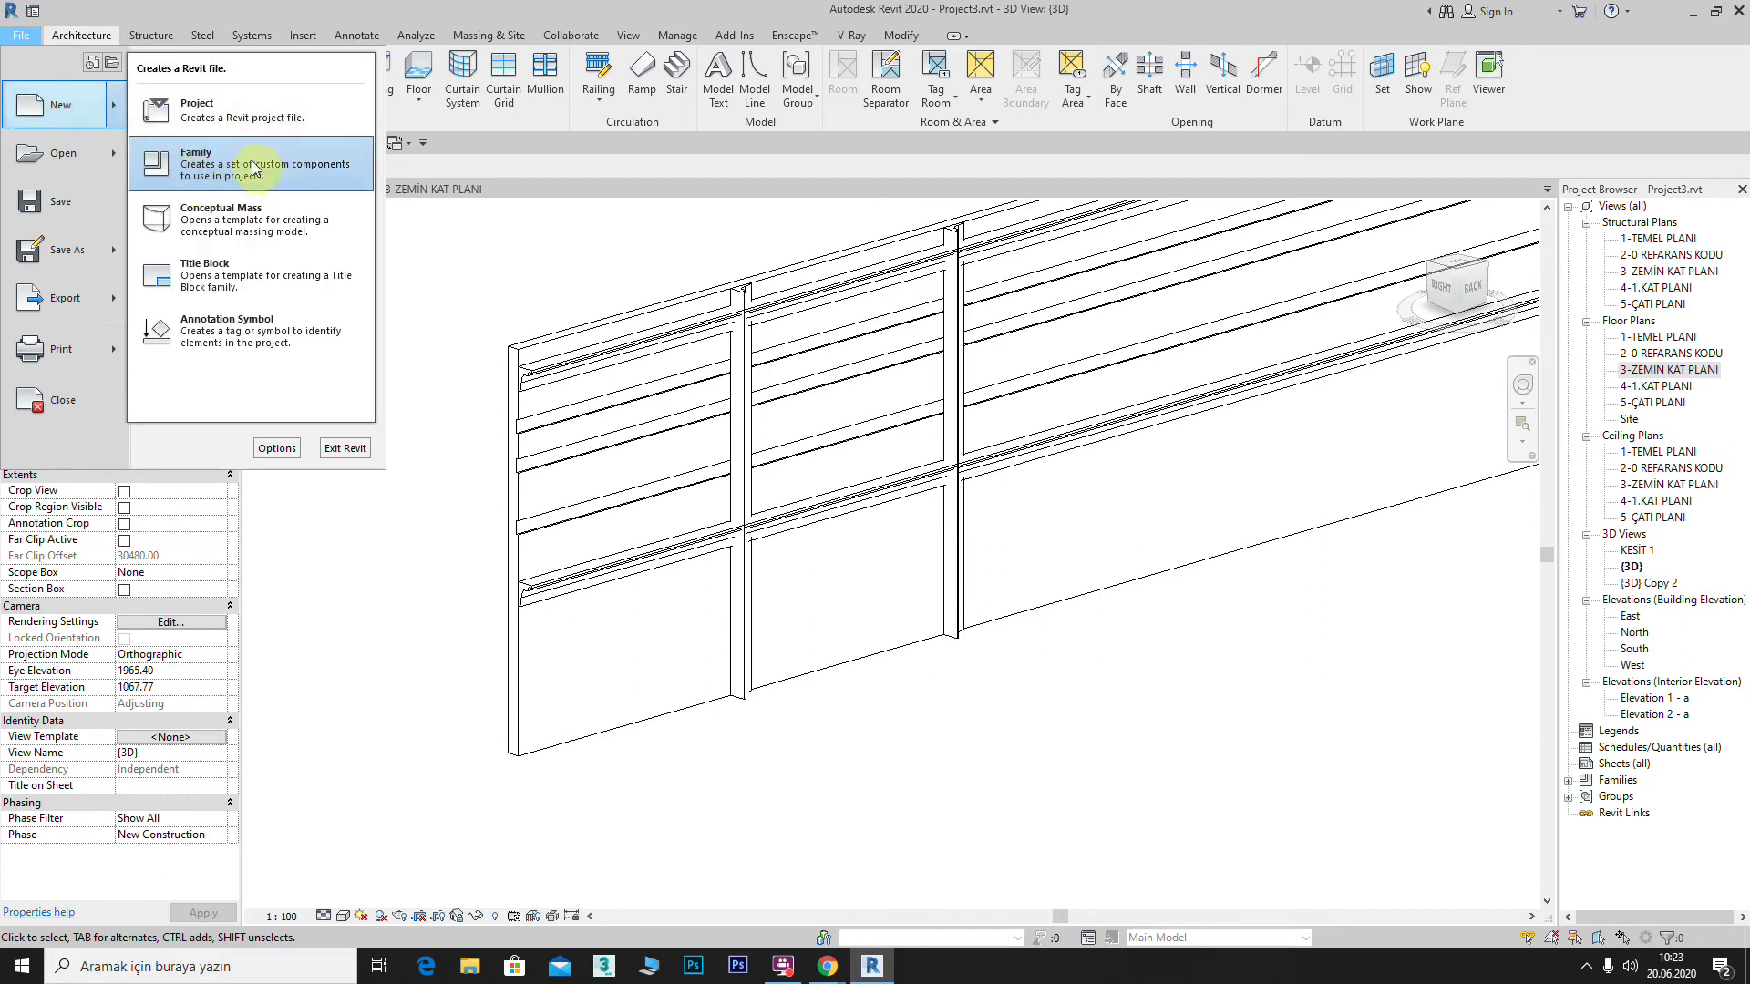
left_click(201, 164)
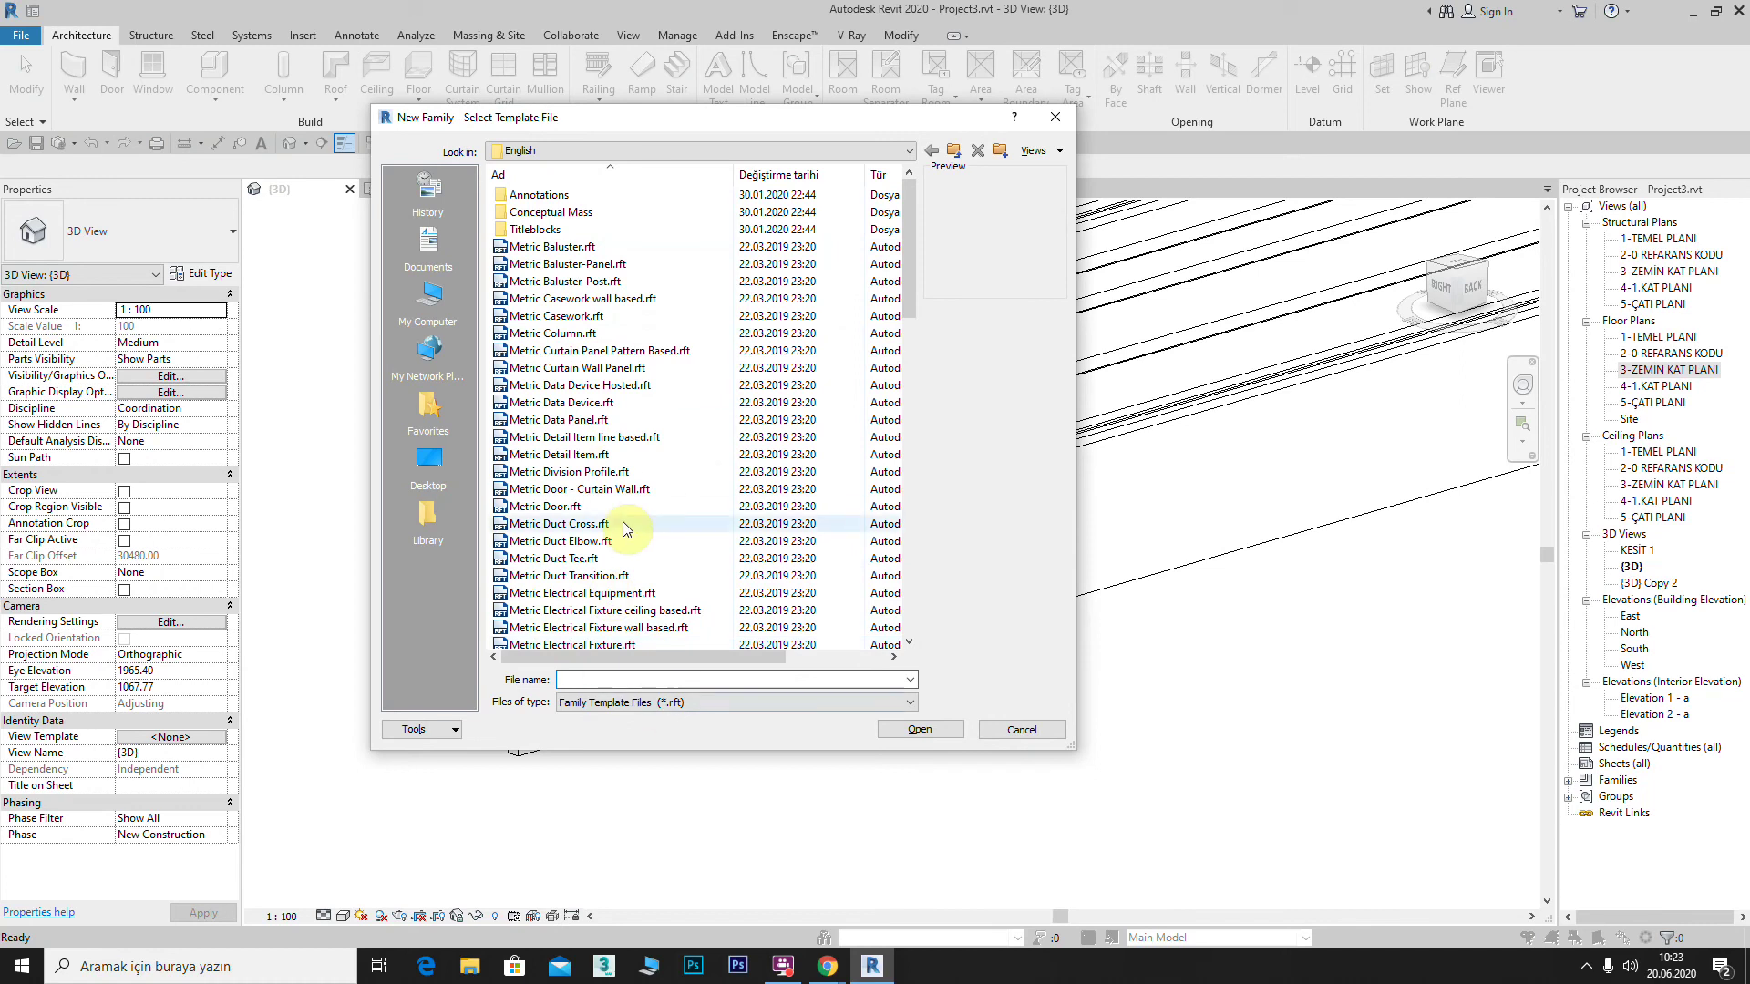
mouse_move(911, 219)
left_mouse_down()
mouse_move(852, 441)
mouse_move(847, 613)
mouse_move(861, 198)
left_mouse_up()
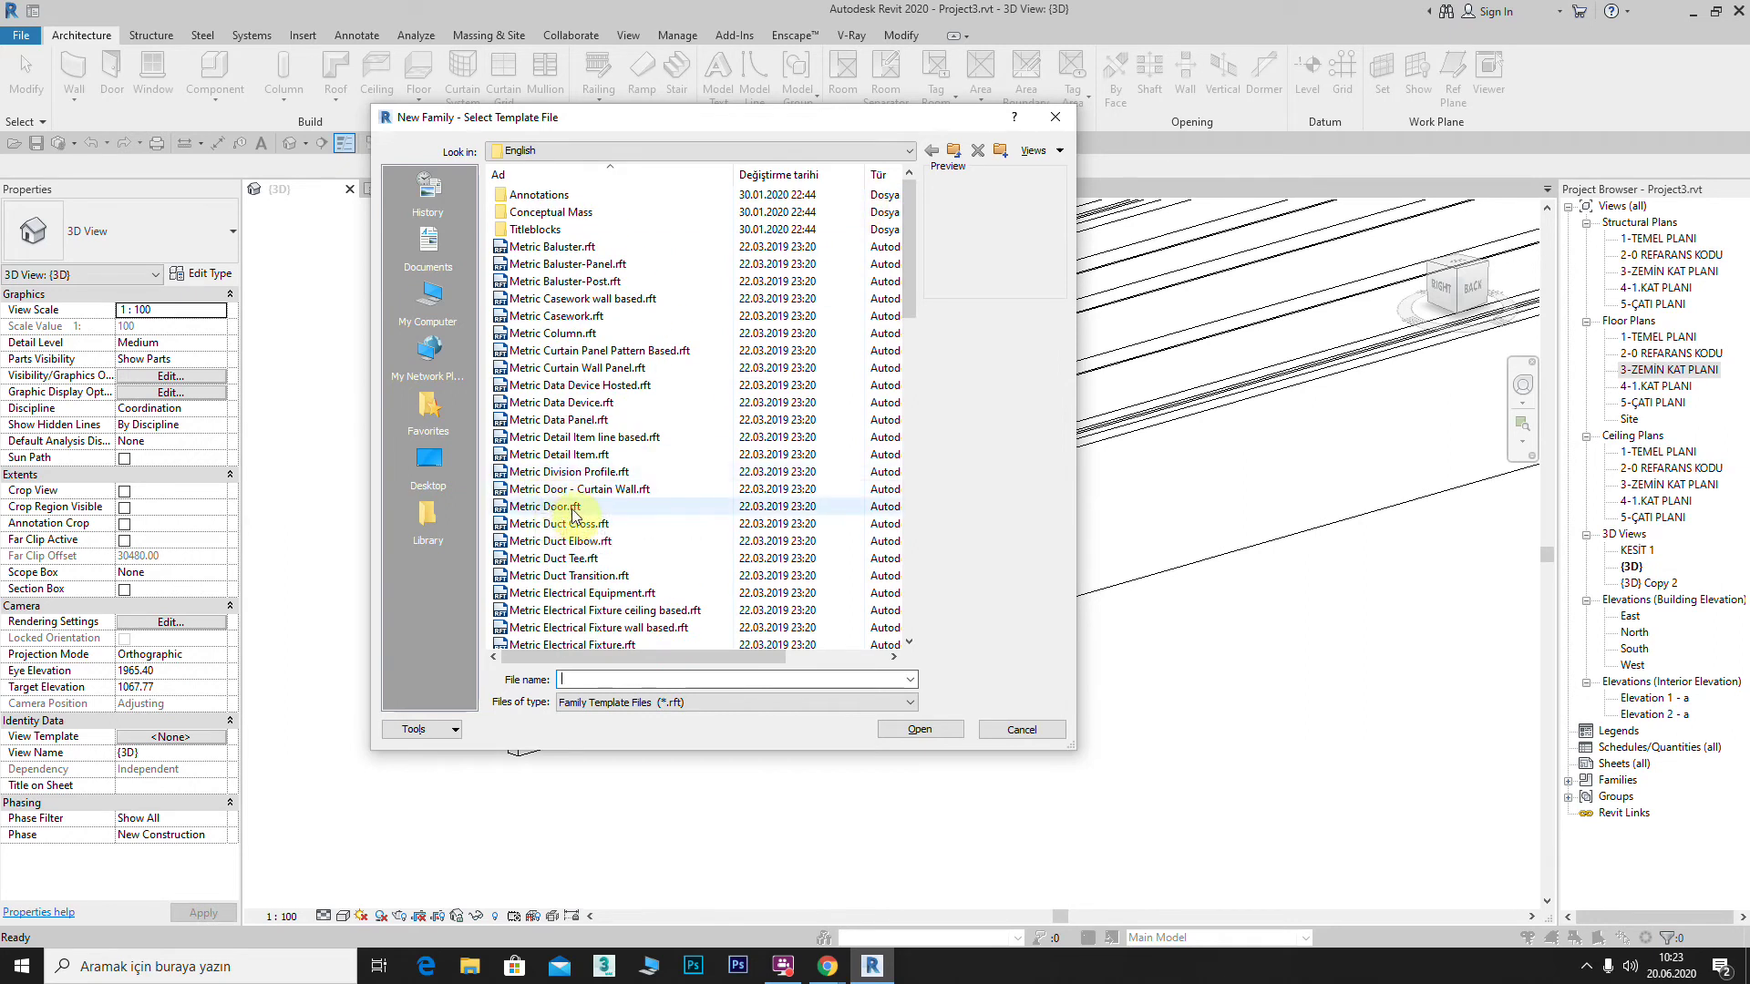
left_click_drag(909, 281, 867, 628)
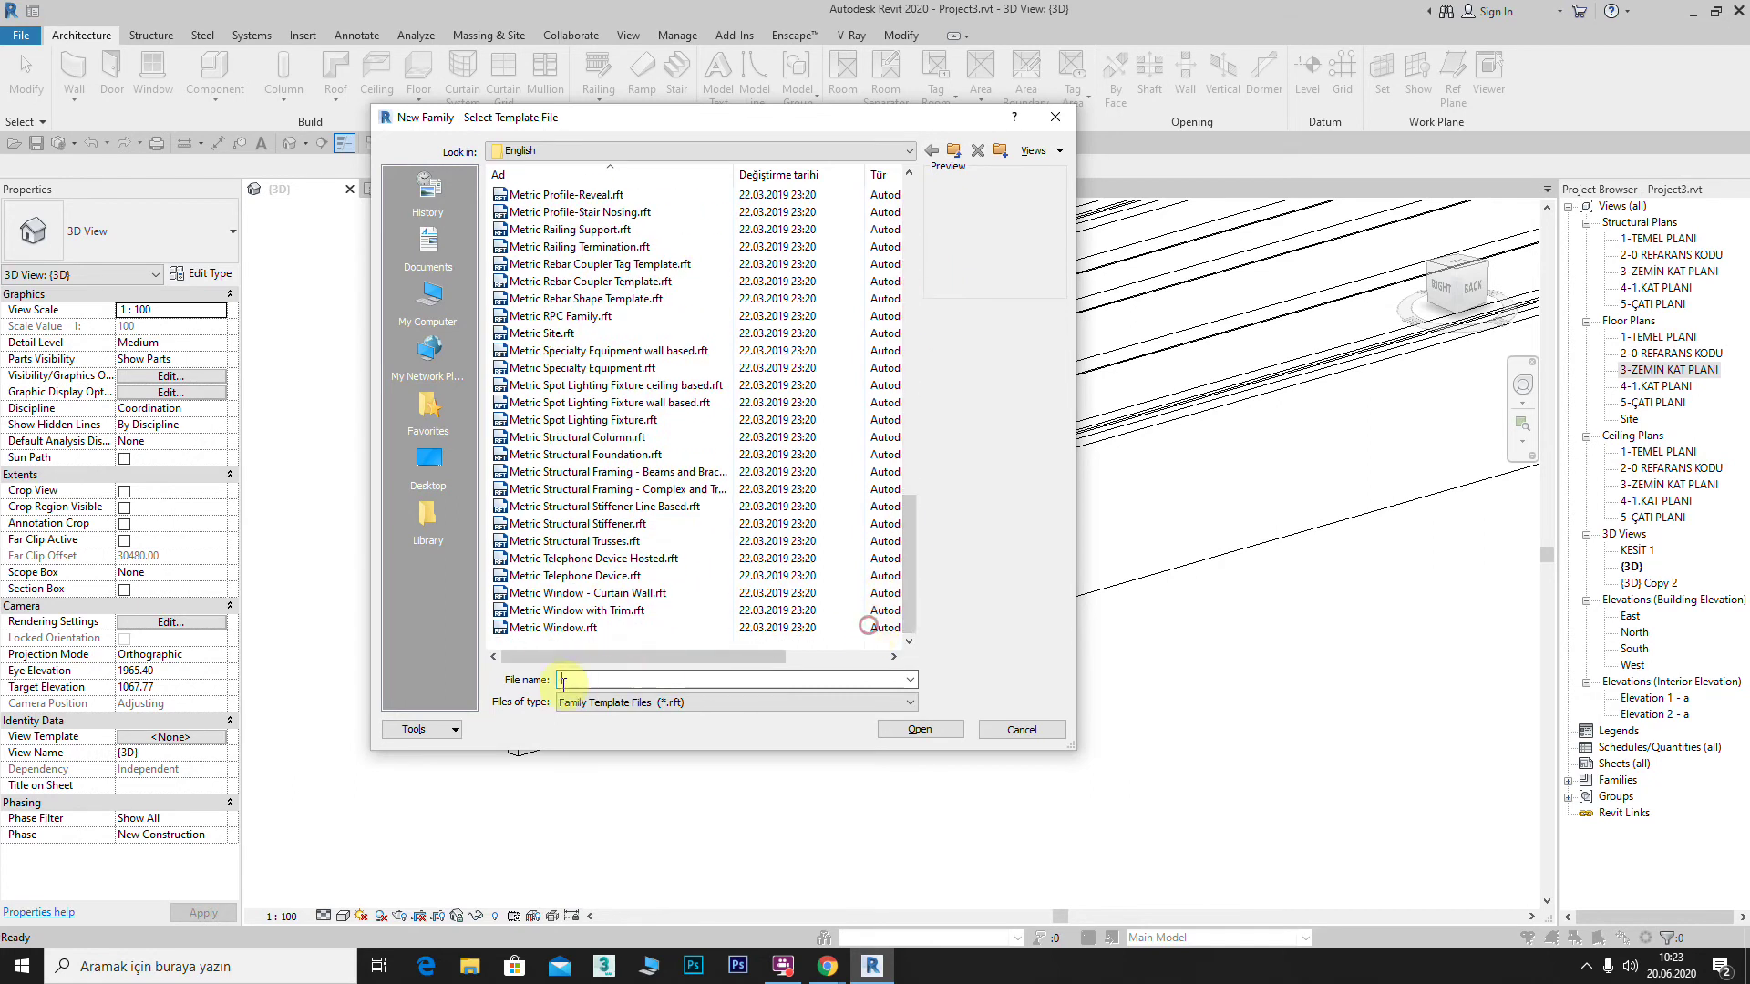
mouse_move(911, 545)
left_mouse_down()
mouse_move(927, 216)
mouse_move(873, 462)
left_mouse_up()
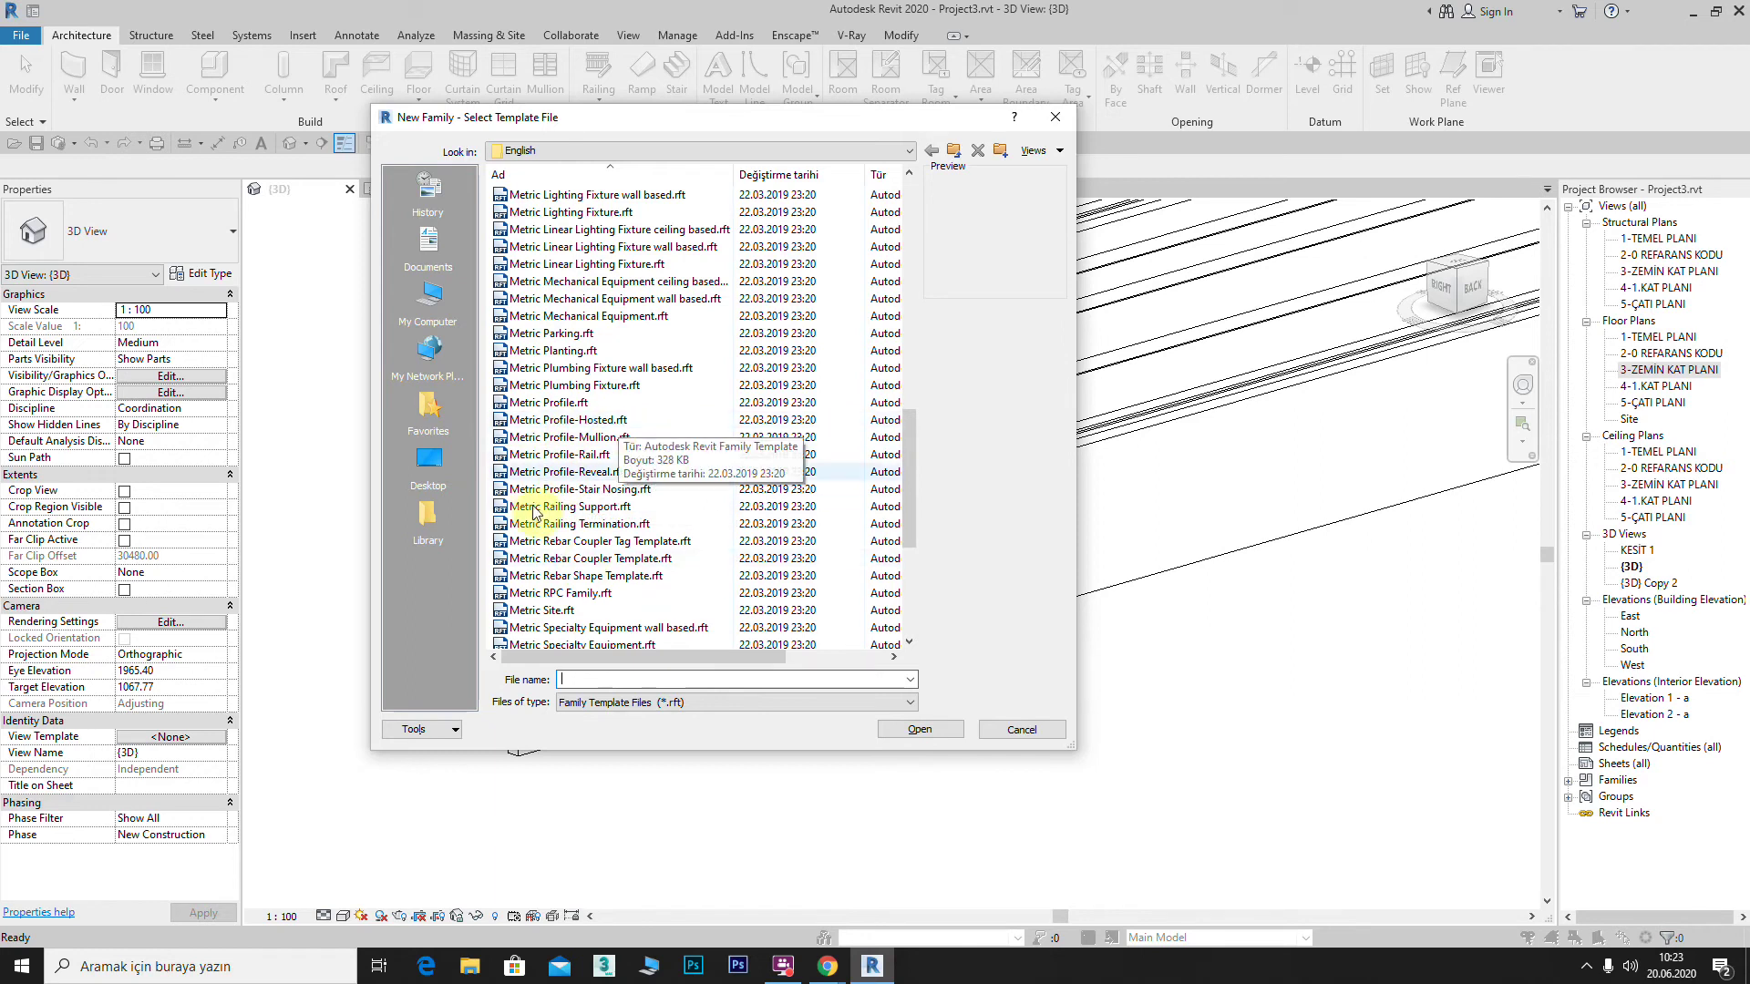
mouse_move(567, 403)
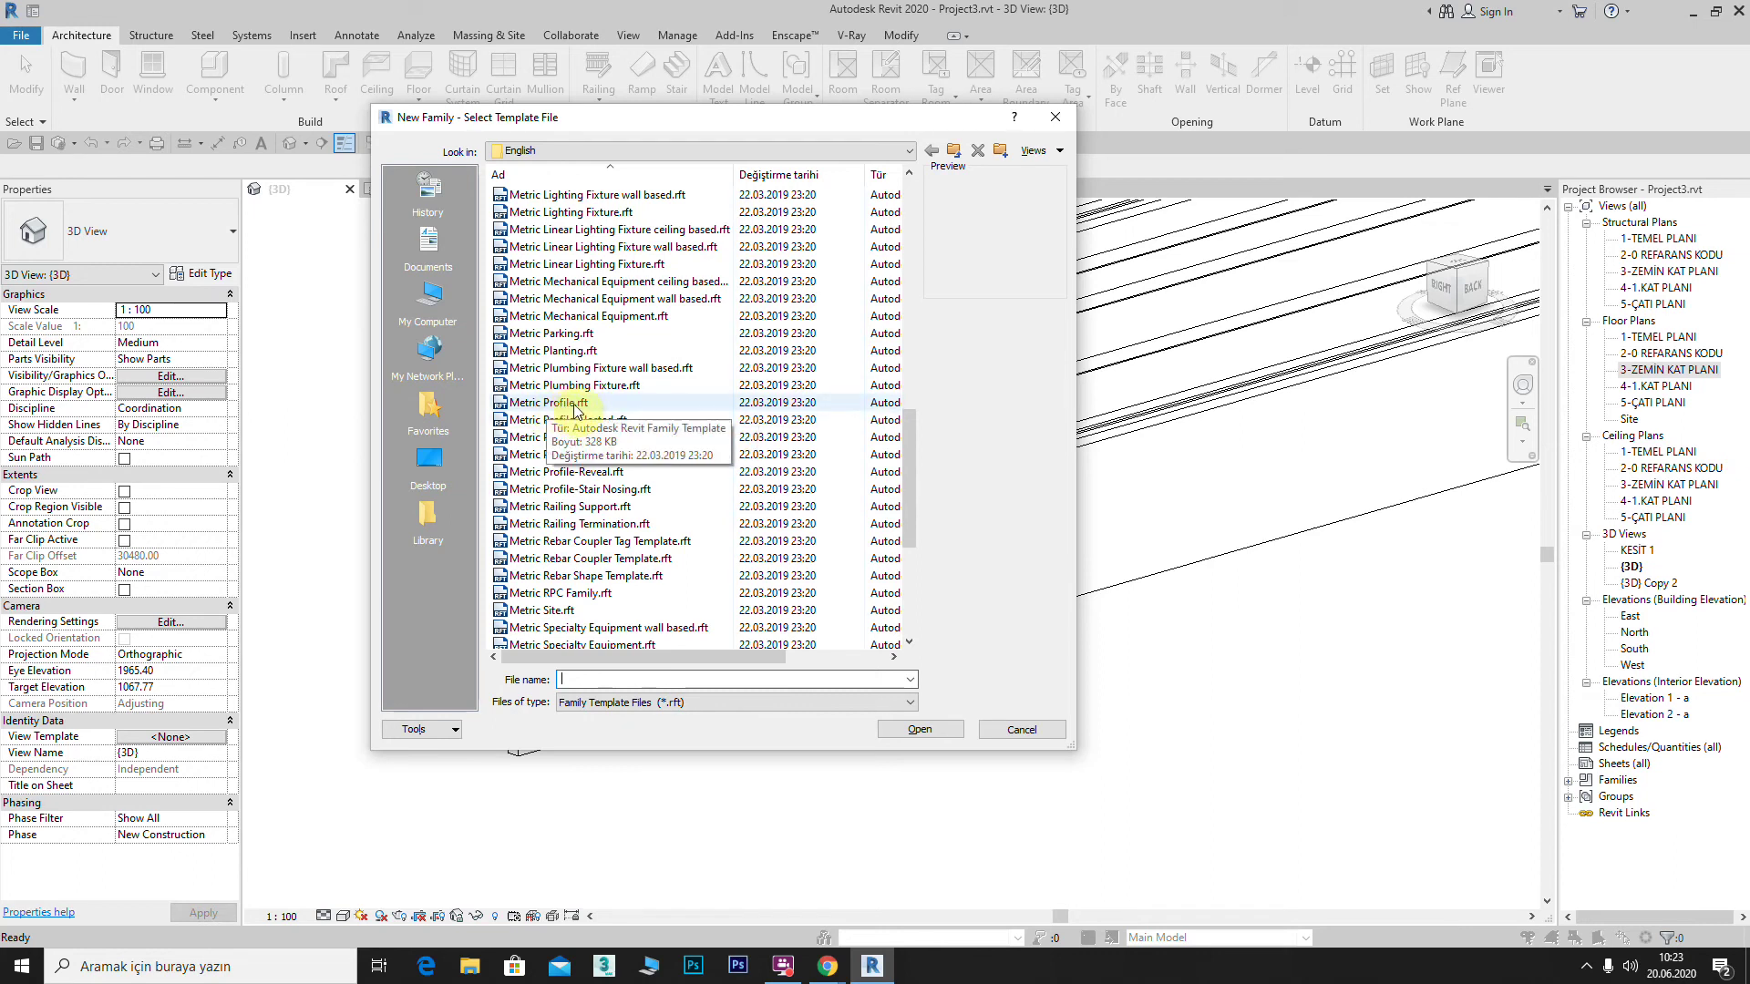
left_click(575, 407)
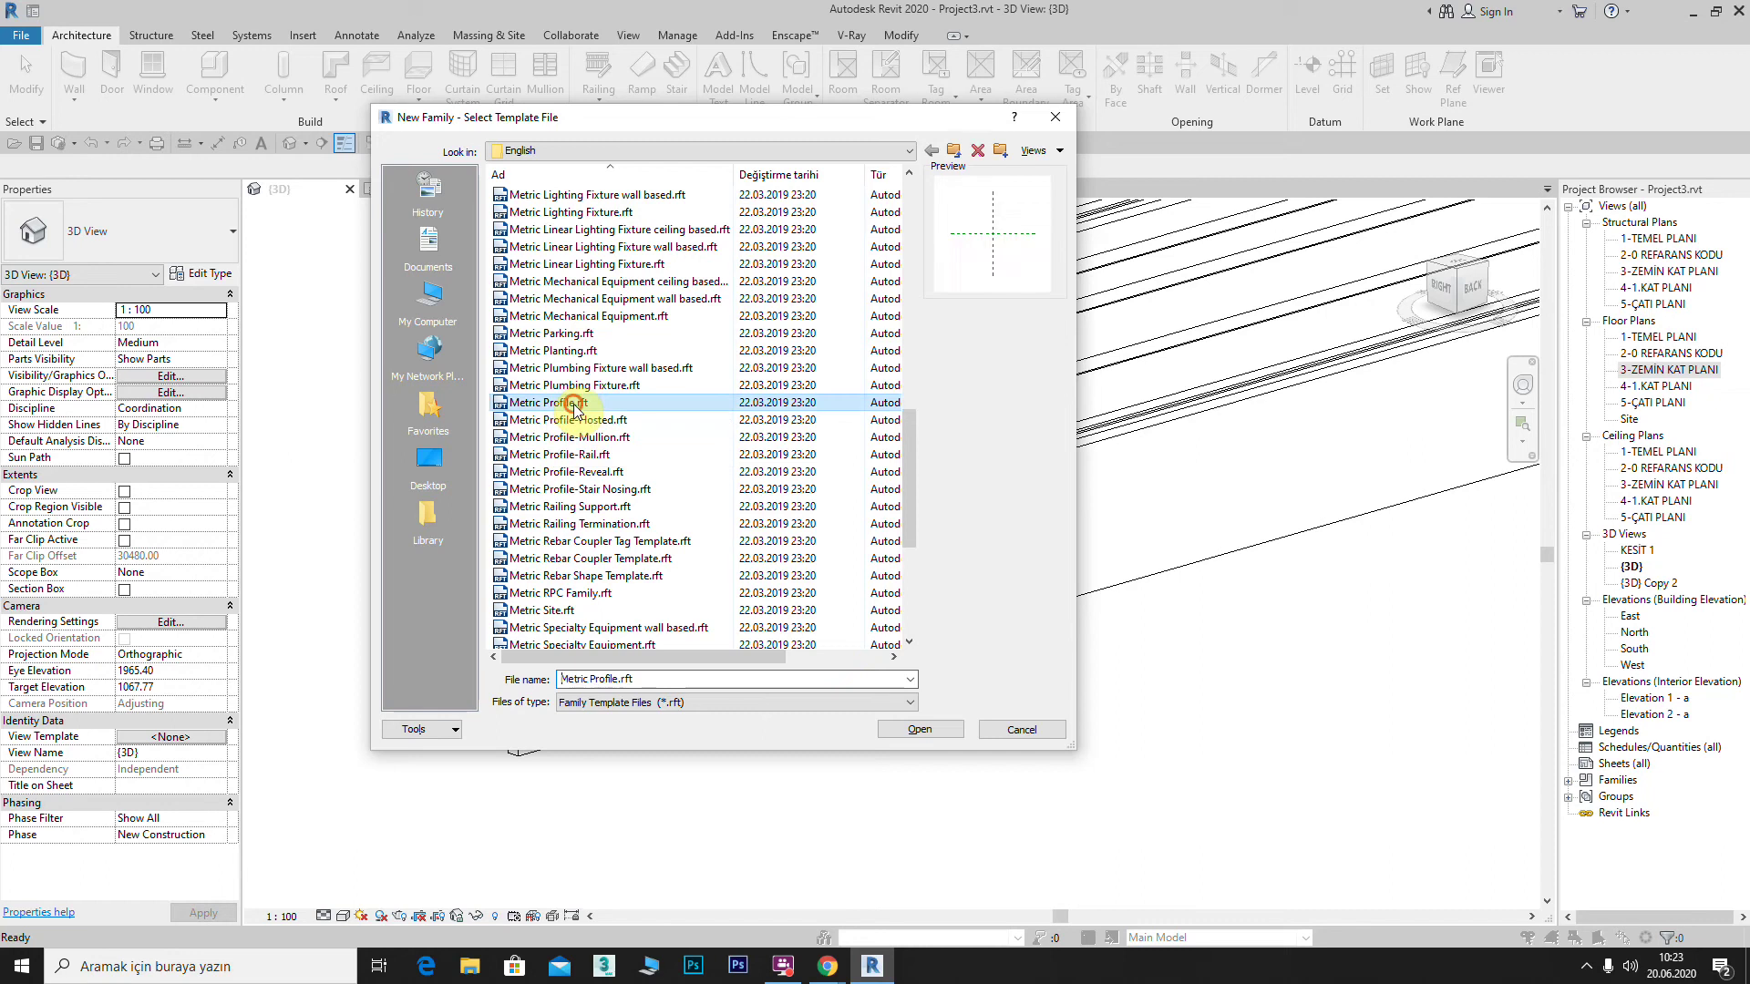
left_click(914, 734)
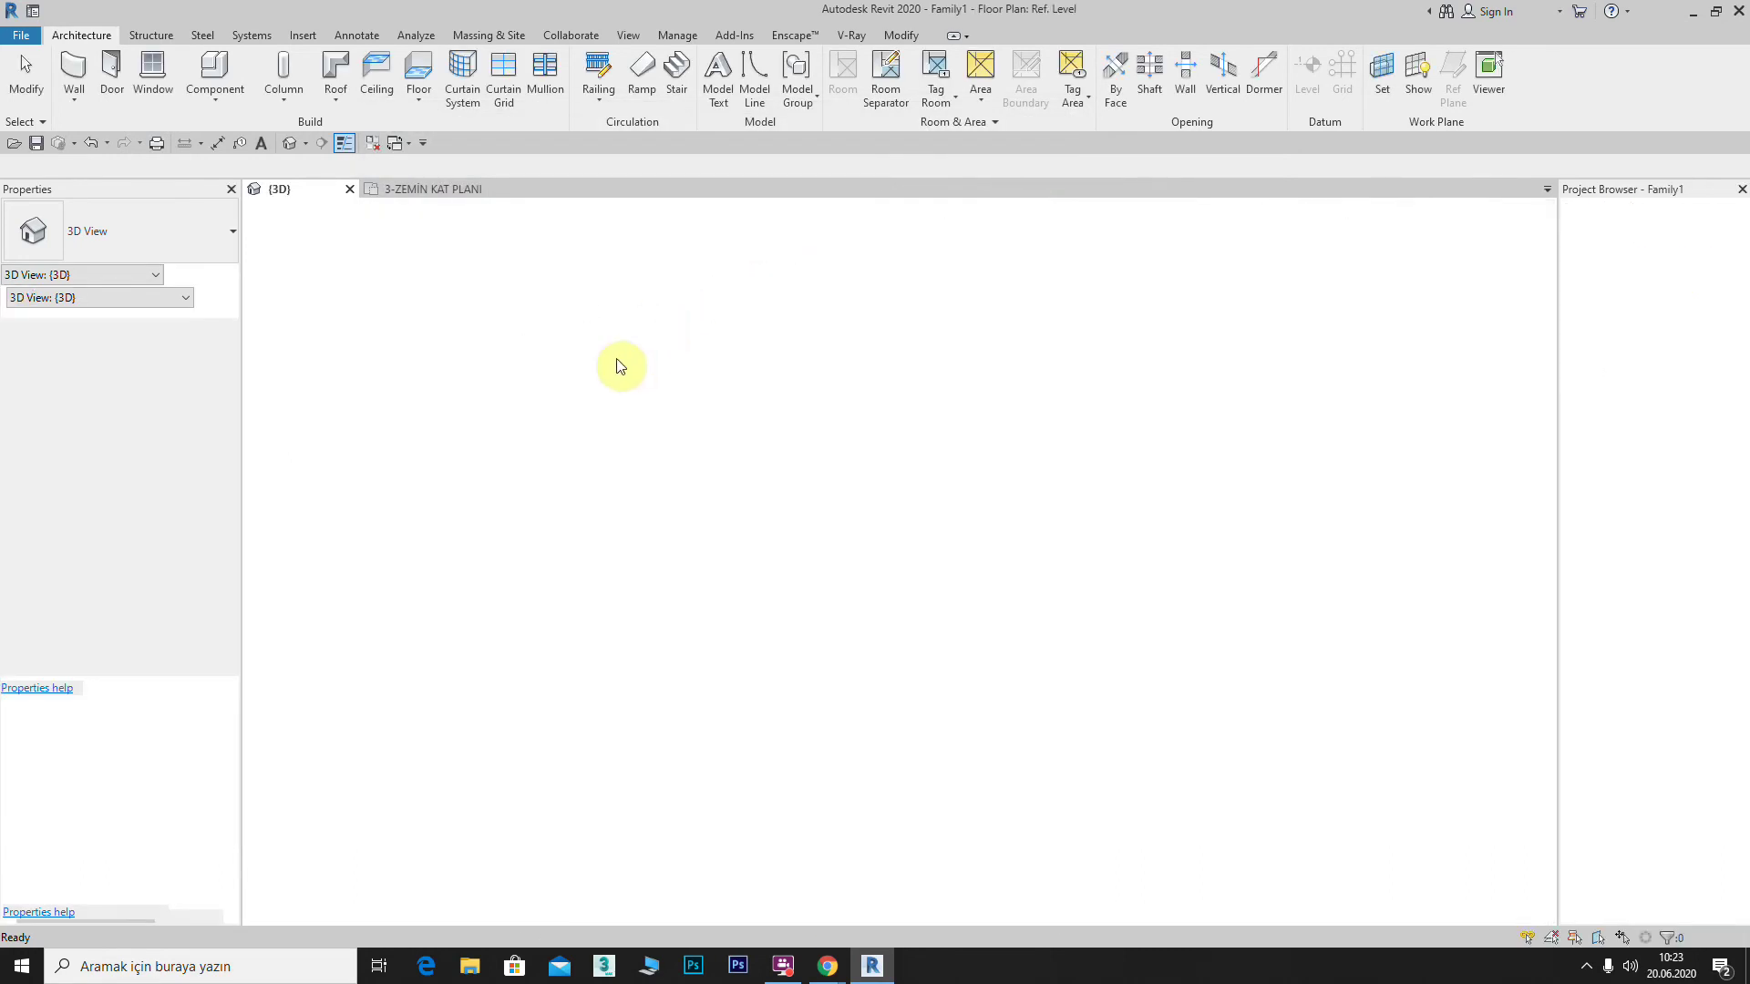
Step: Pan around the reference planes and decline loading a Detail Items family
scroll(759, 553, "up", 2)
middle_click_drag(771, 513, 609, 418)
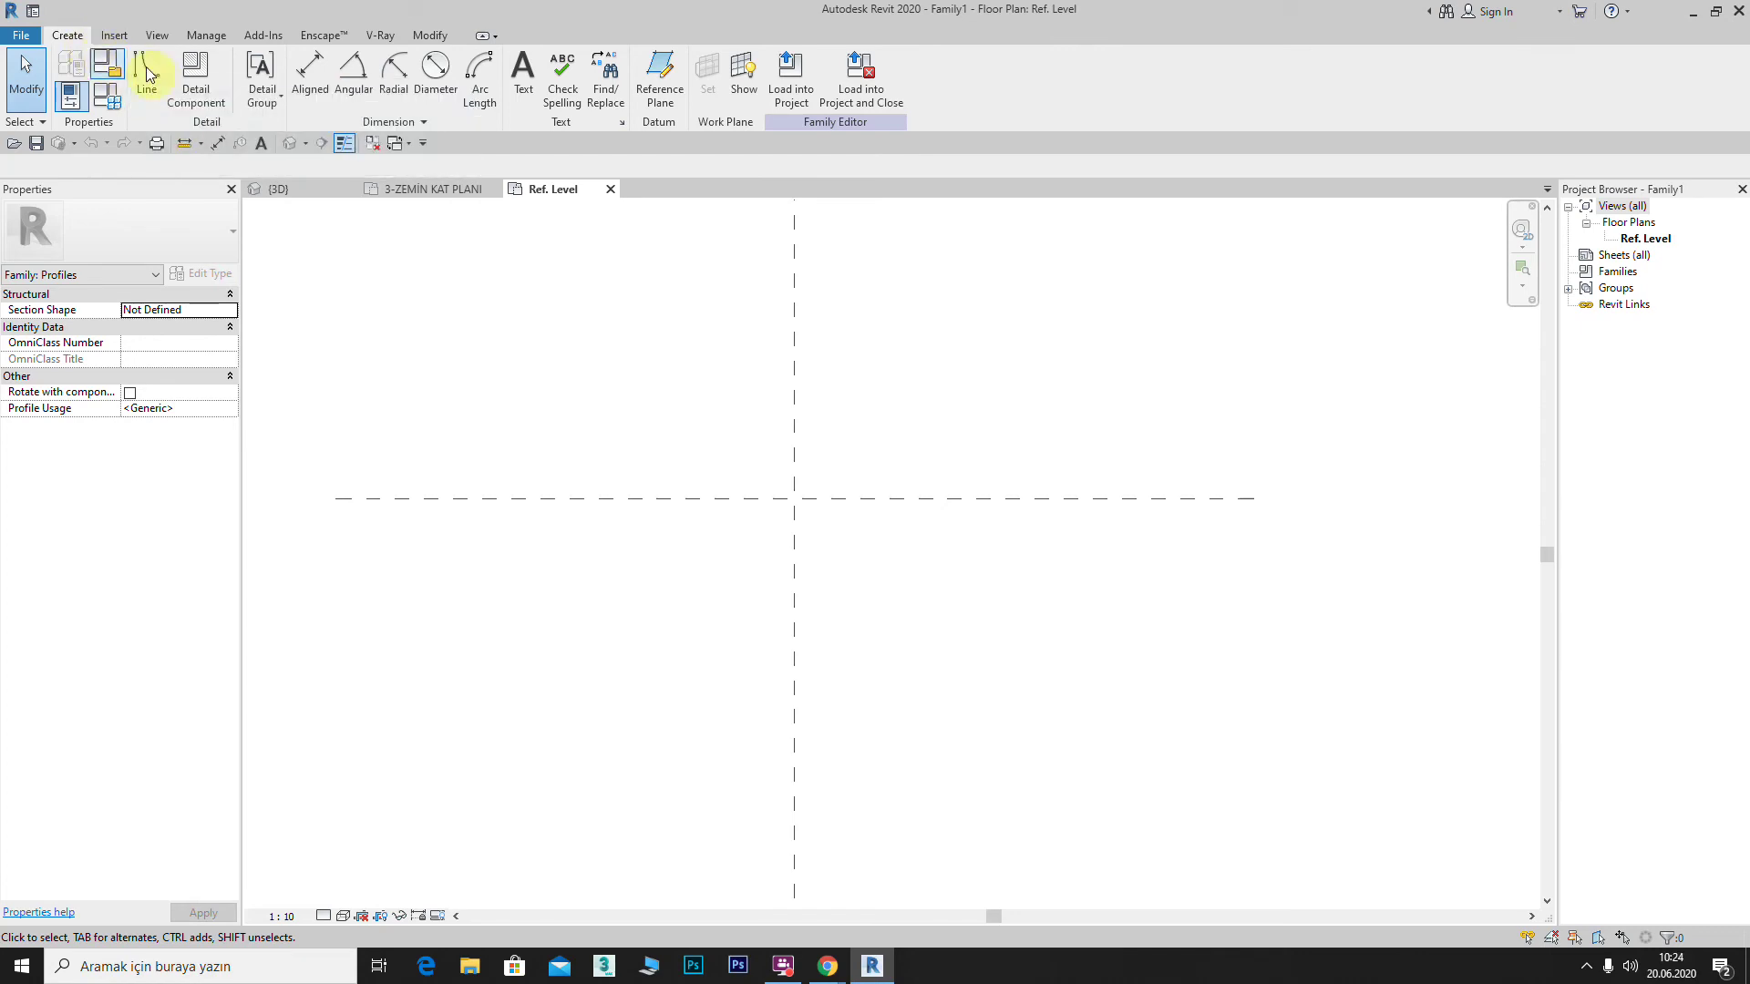
left_click(167, 84)
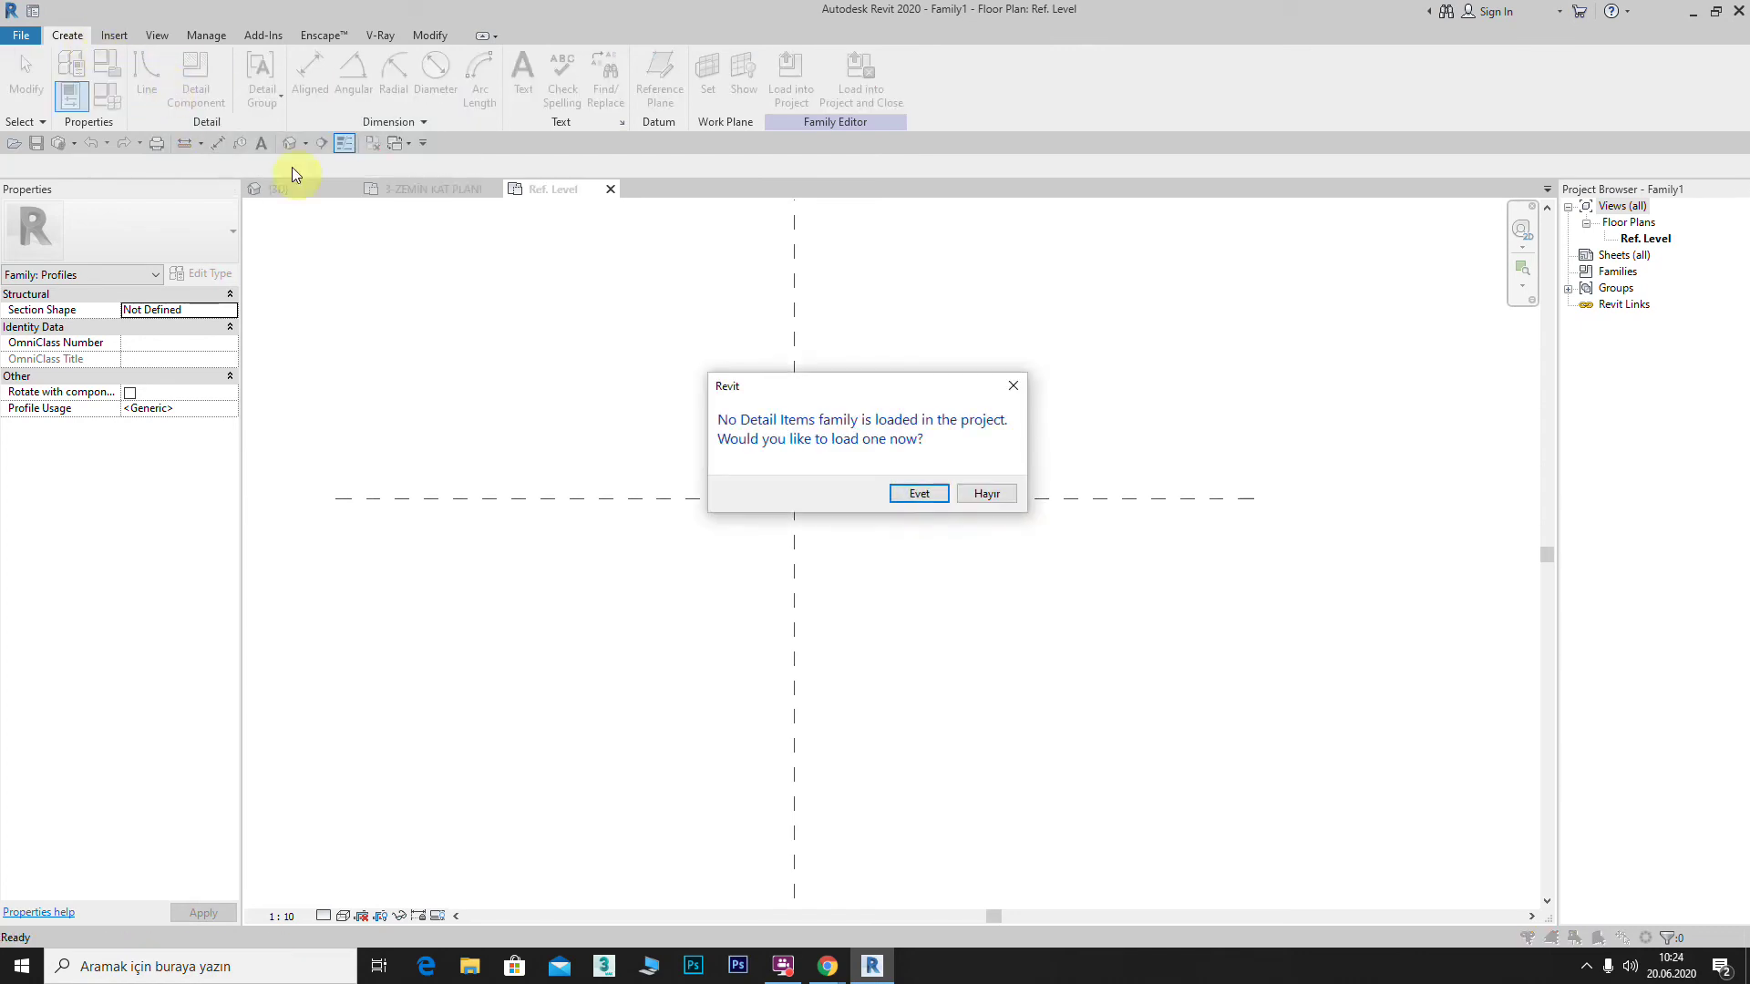
left_click(1013, 387)
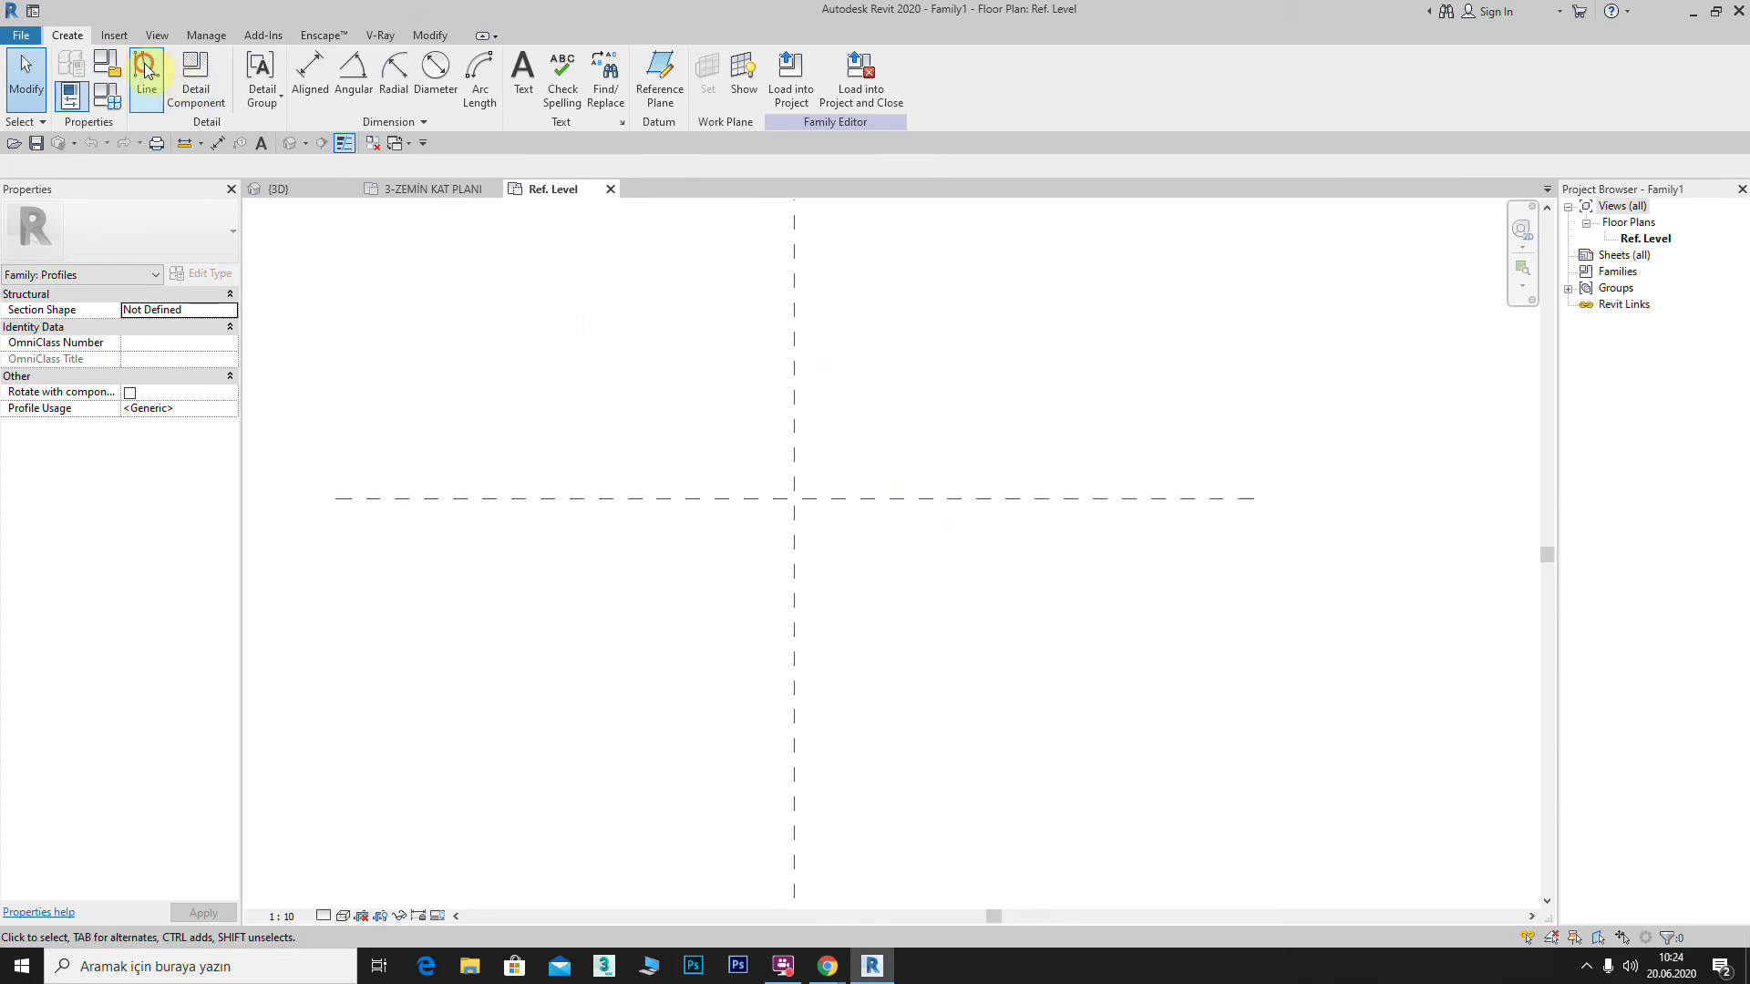
scroll(820, 528, "up", 3)
left_click(930, 462)
Step: Draw a closed stepped profile loop with a 125.0 top edge and slanted lower edge from the plane intersection
left_click(624, 69)
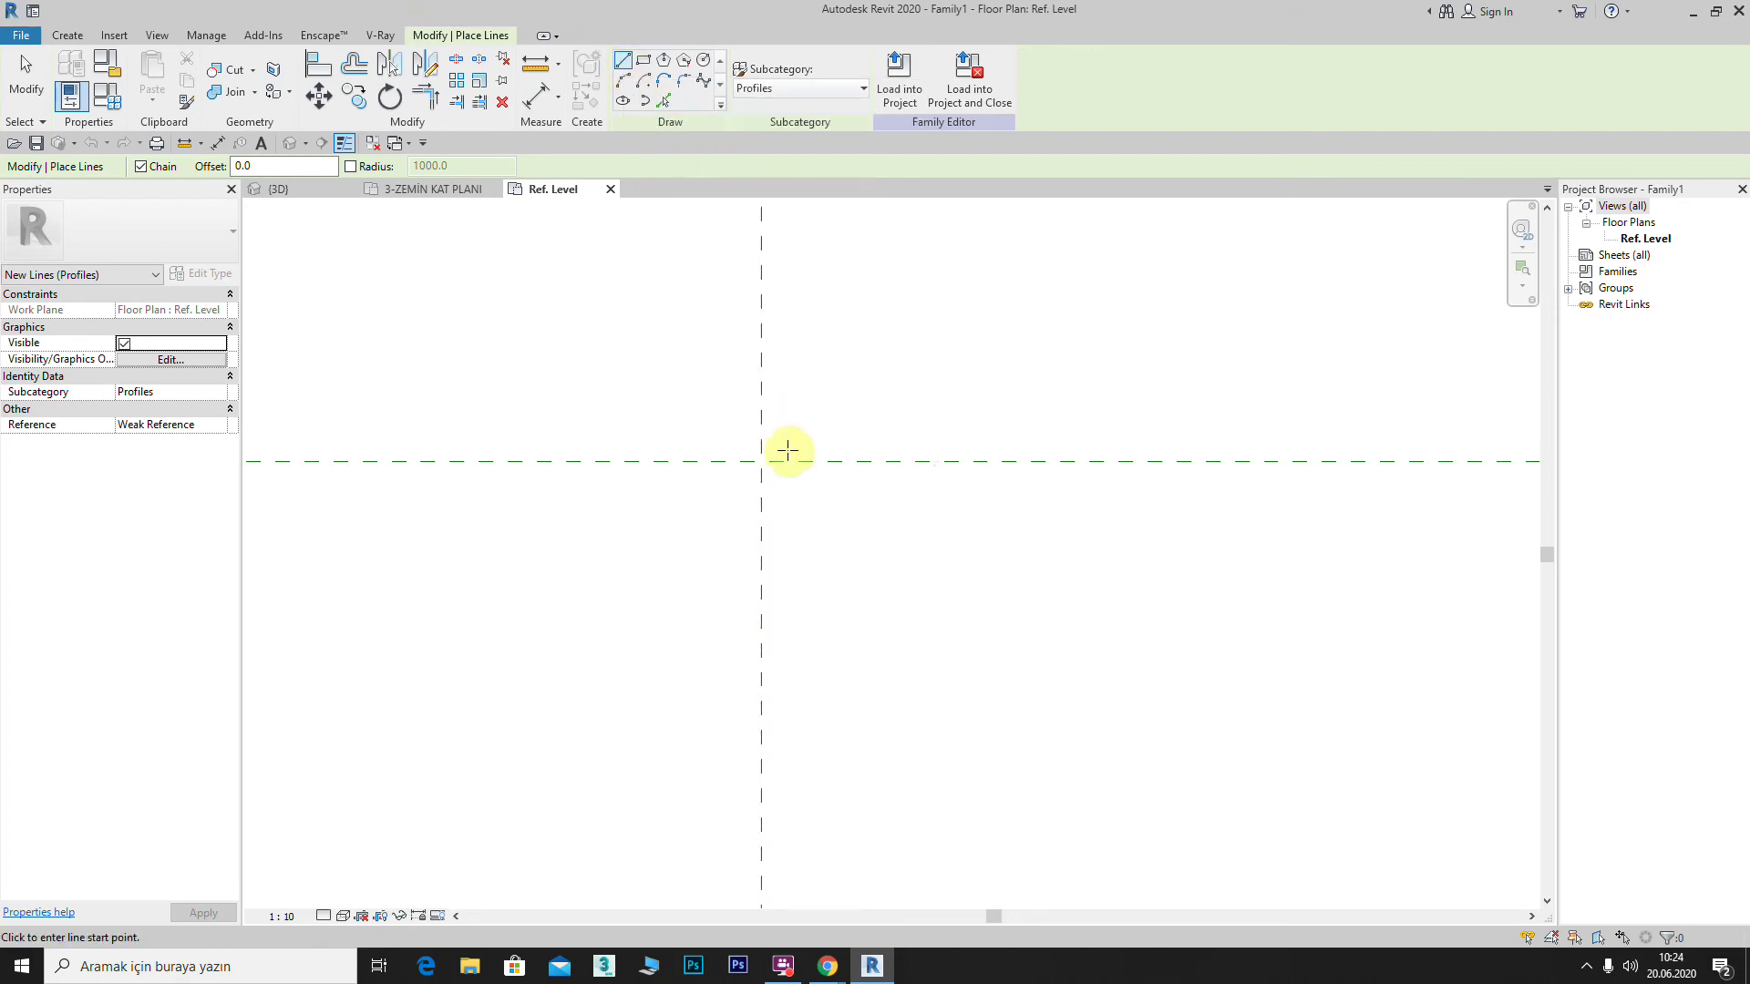
left_click(762, 462)
left_click(955, 462)
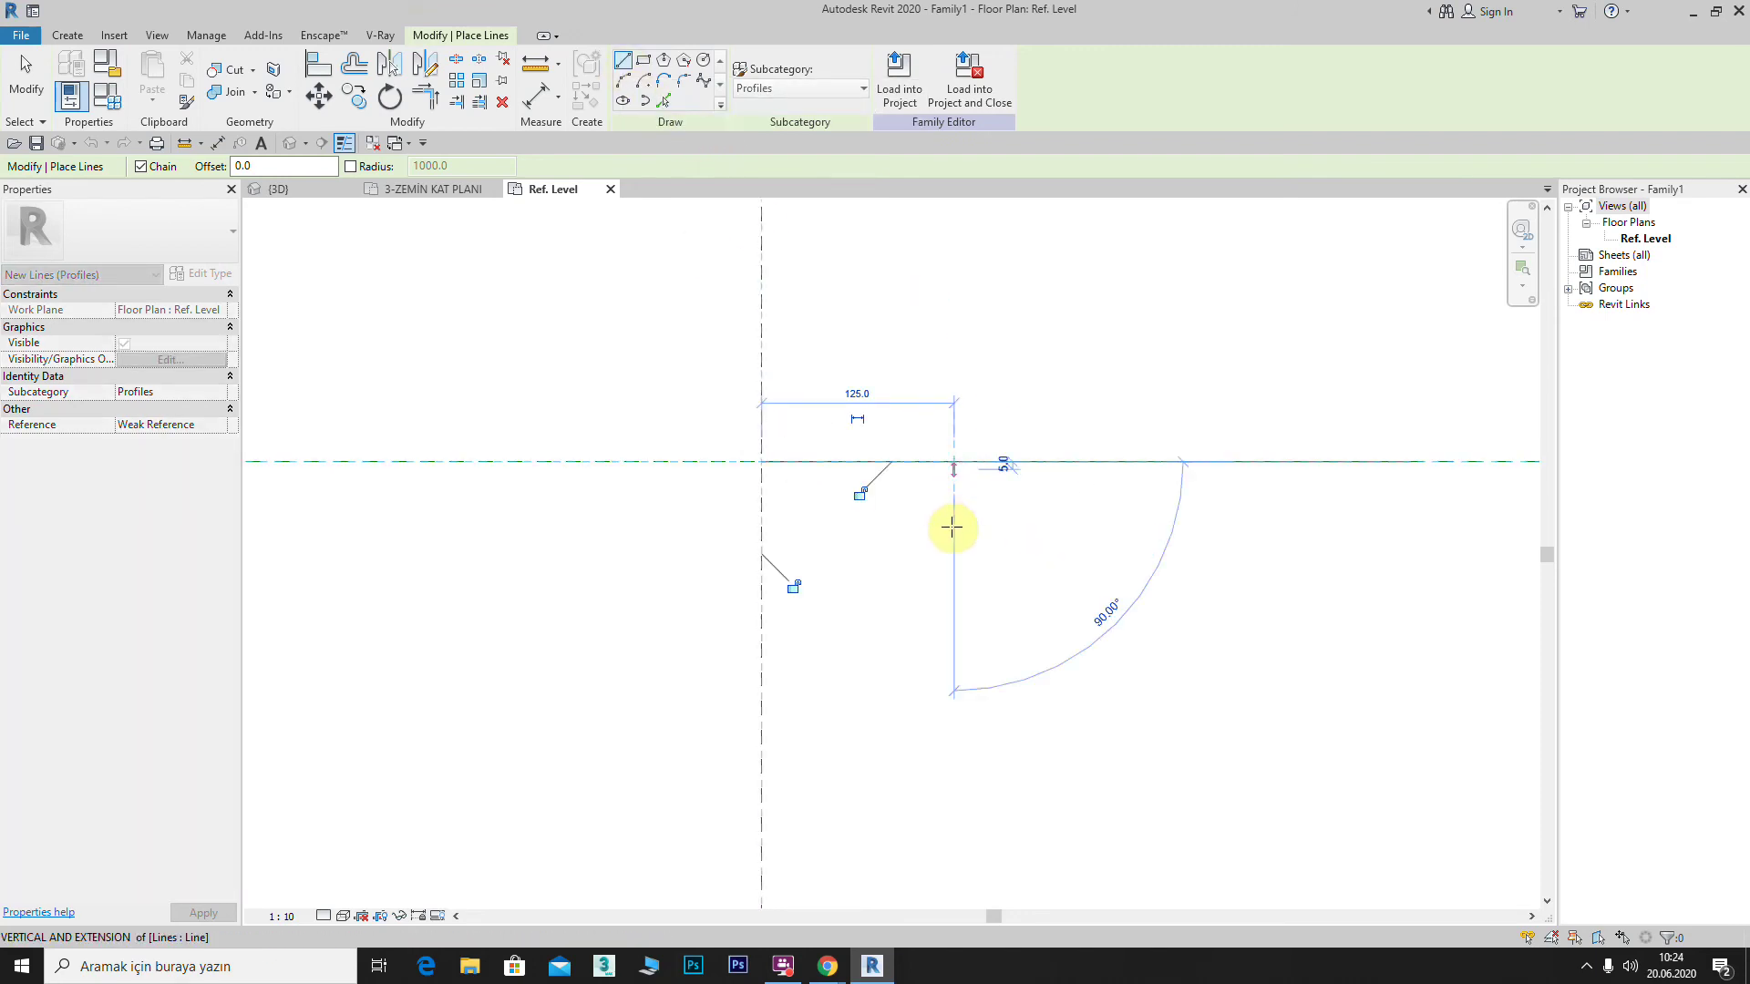
left_click(954, 499)
left_click(877, 500)
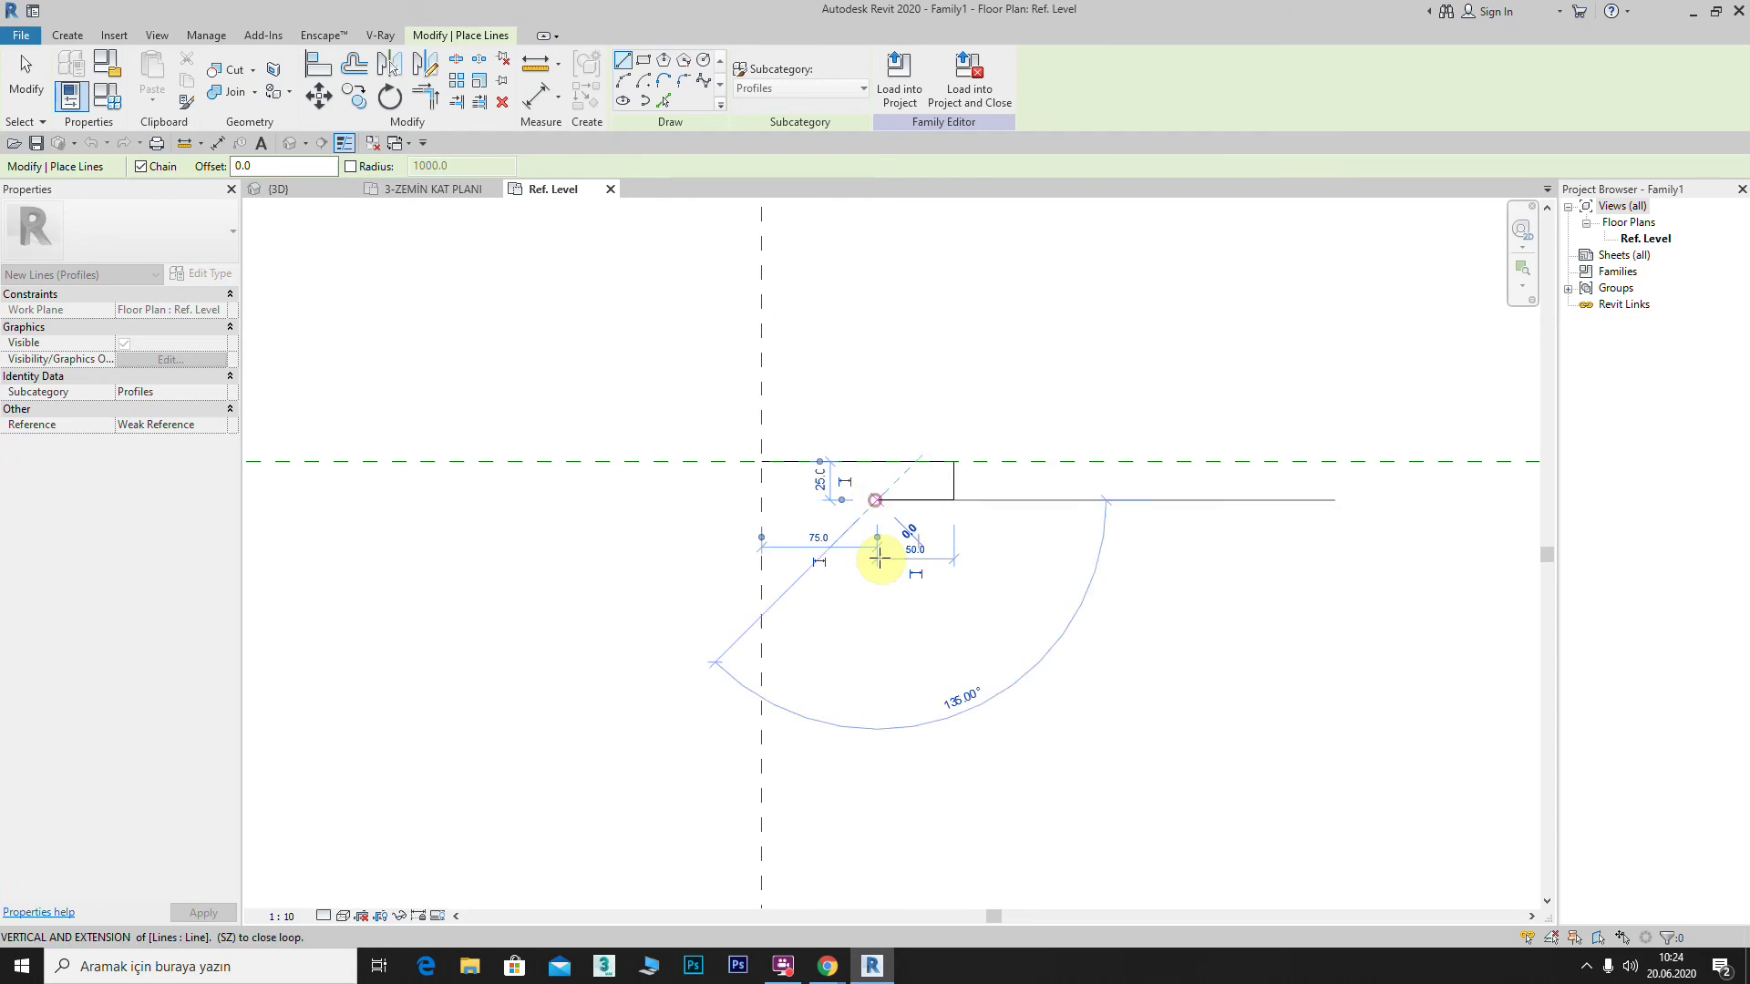
left_click(877, 553)
left_click(830, 553)
left_click(831, 616)
left_click(921, 599)
left_click(953, 697)
left_click(876, 721)
left_click(761, 702)
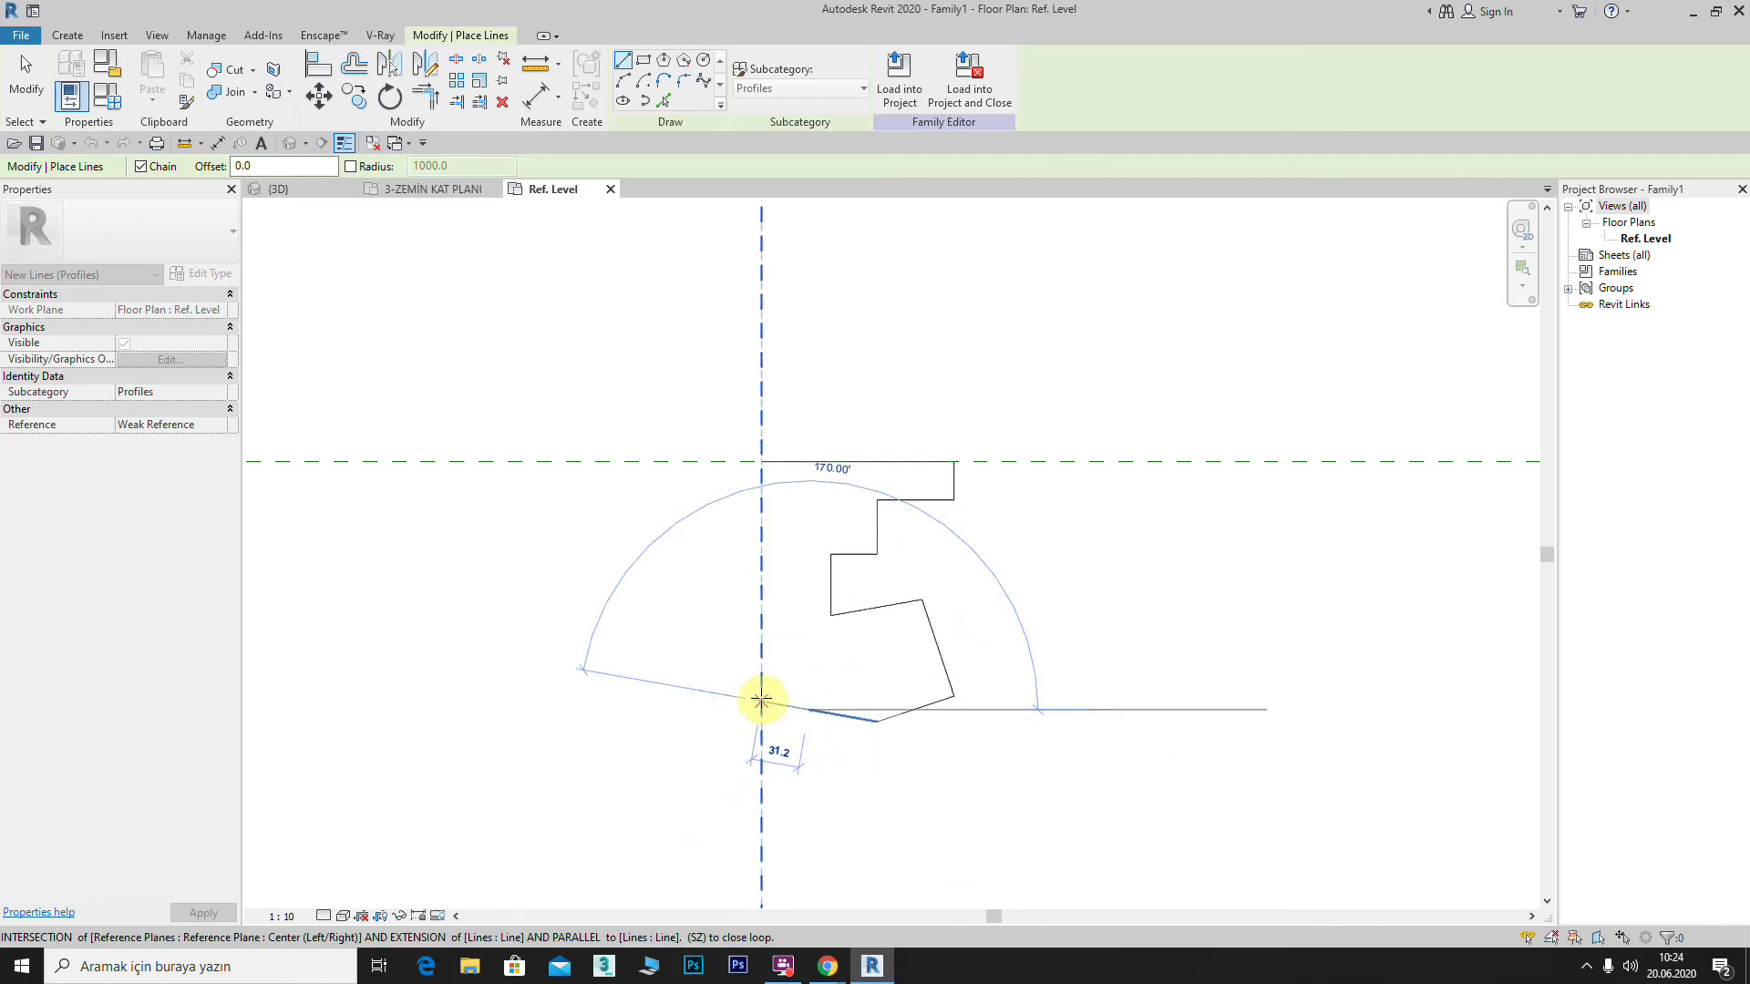
left_click(761, 463)
middle_click_drag(949, 598, 916, 497)
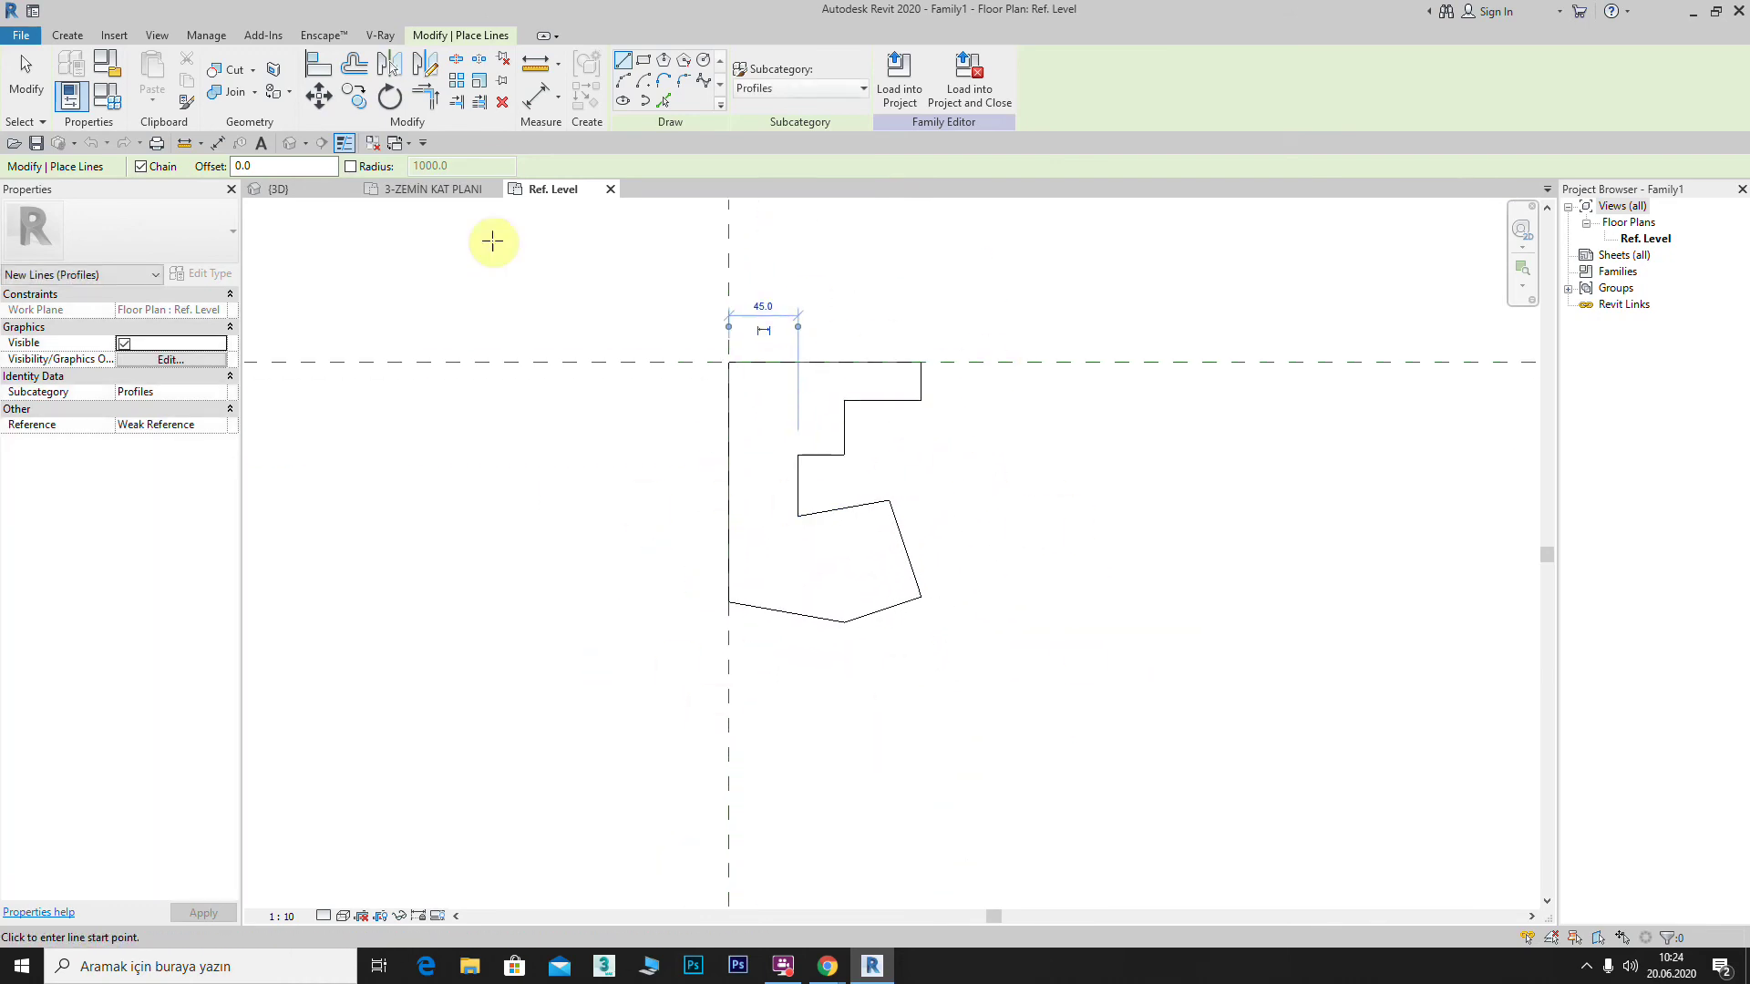
Step: Save the sketched profile as a new family named profil
left_click(22, 38)
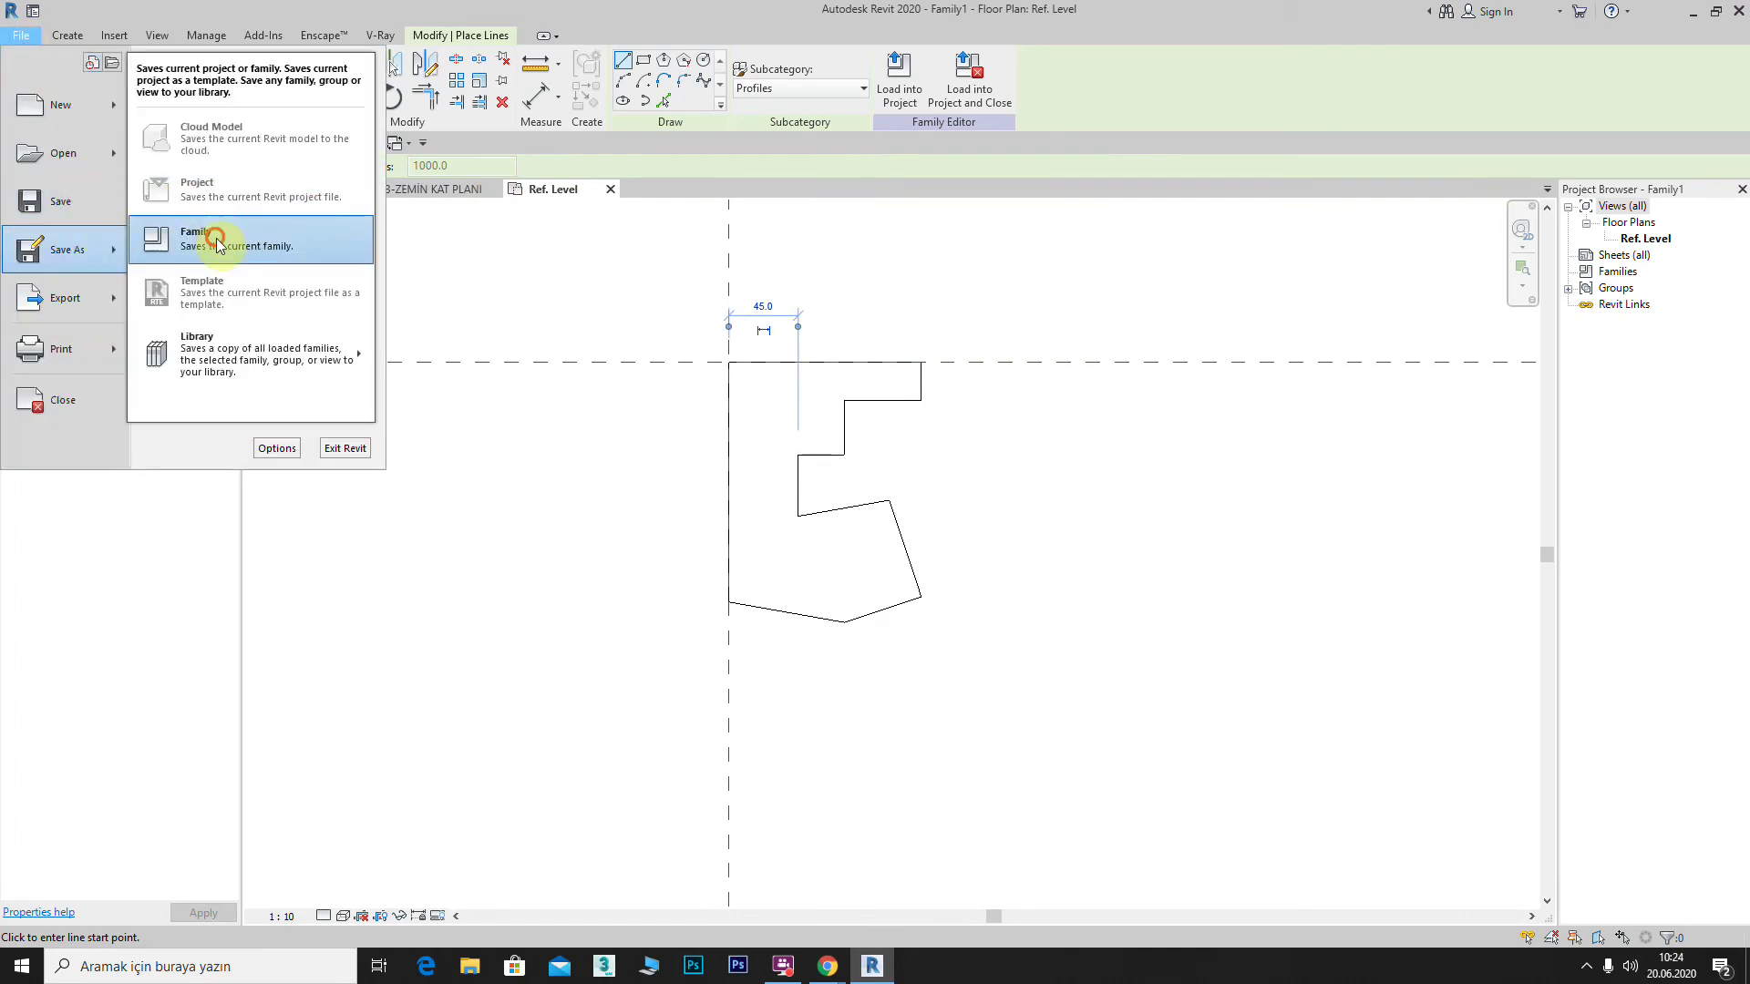
mouse_move(65, 249)
left_click(222, 234)
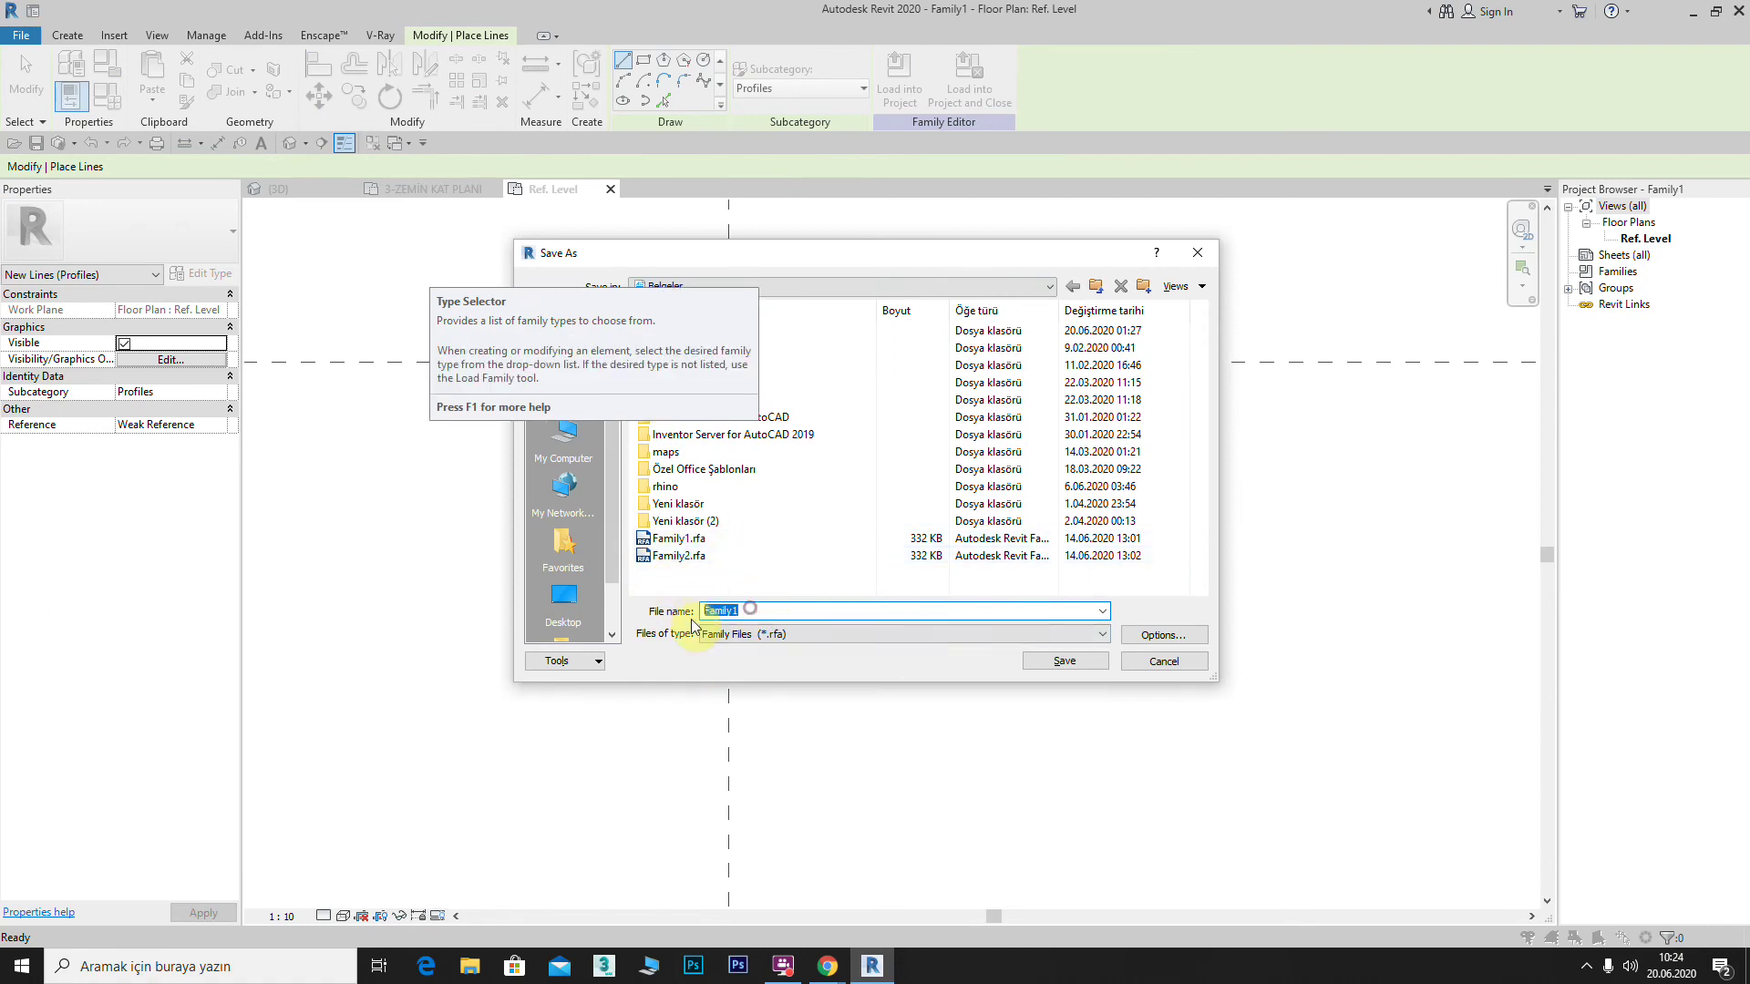
type("profil")
left_click(1066, 661)
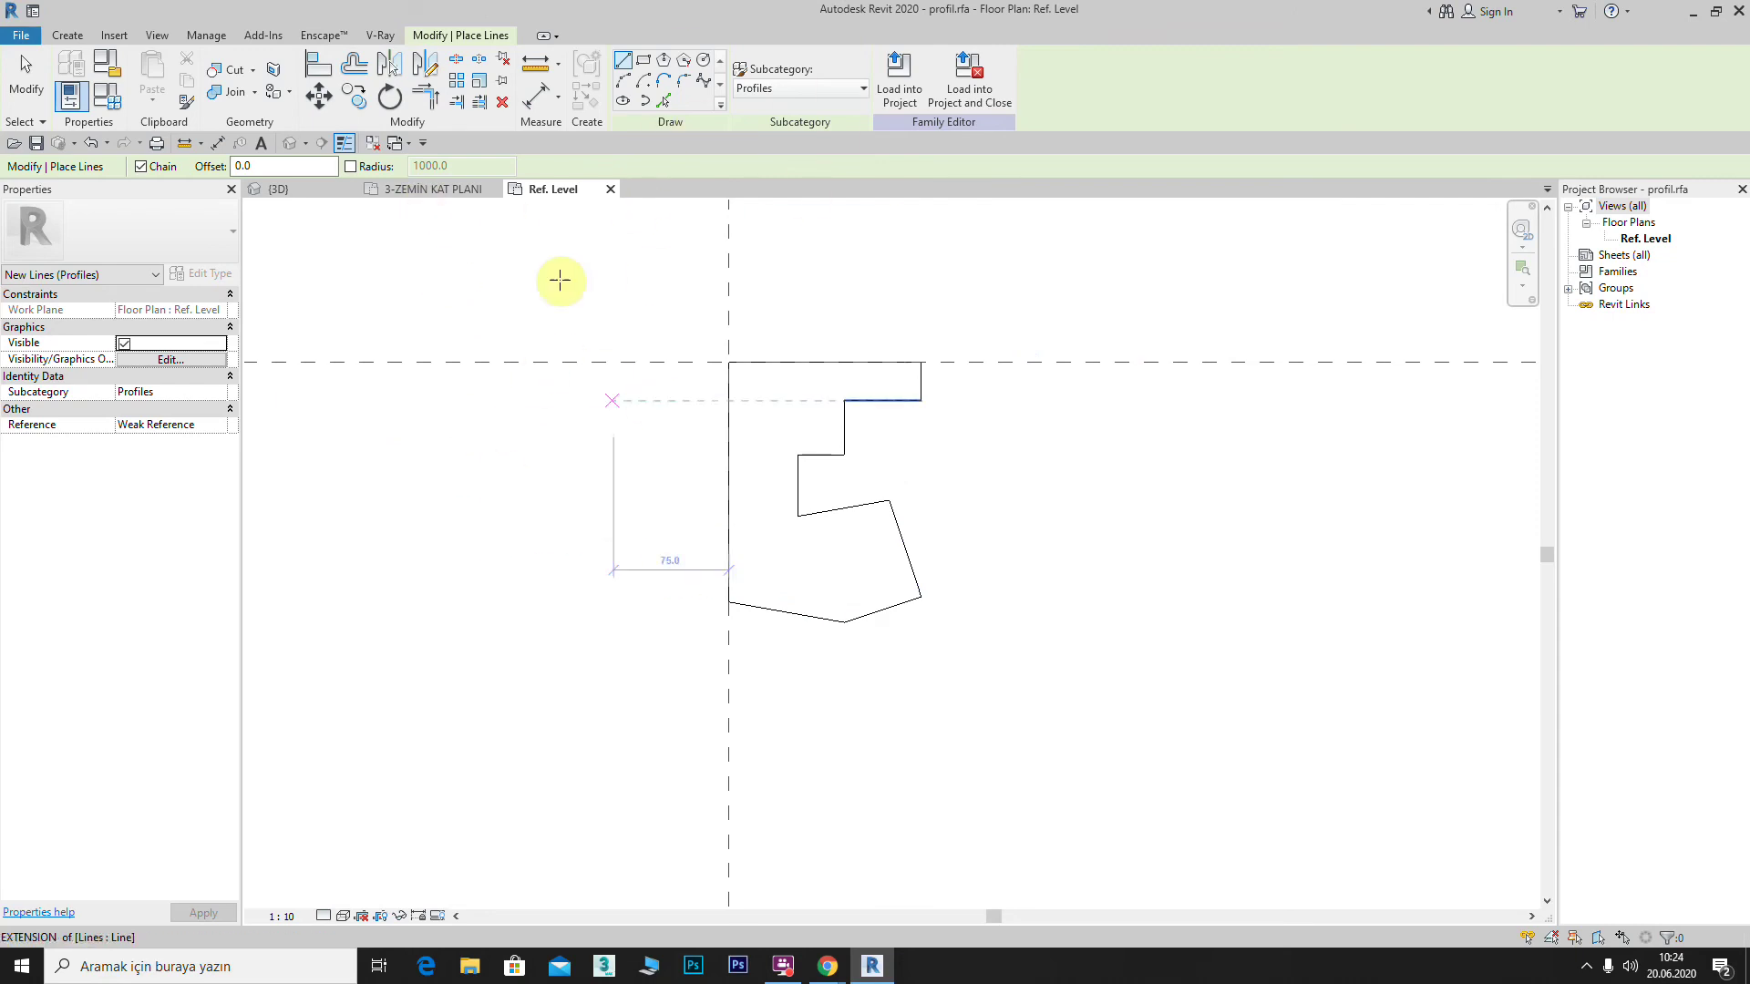
Step: Load the profil family into Project3, select the wall, and show it in the {3D} view
left_click(907, 85)
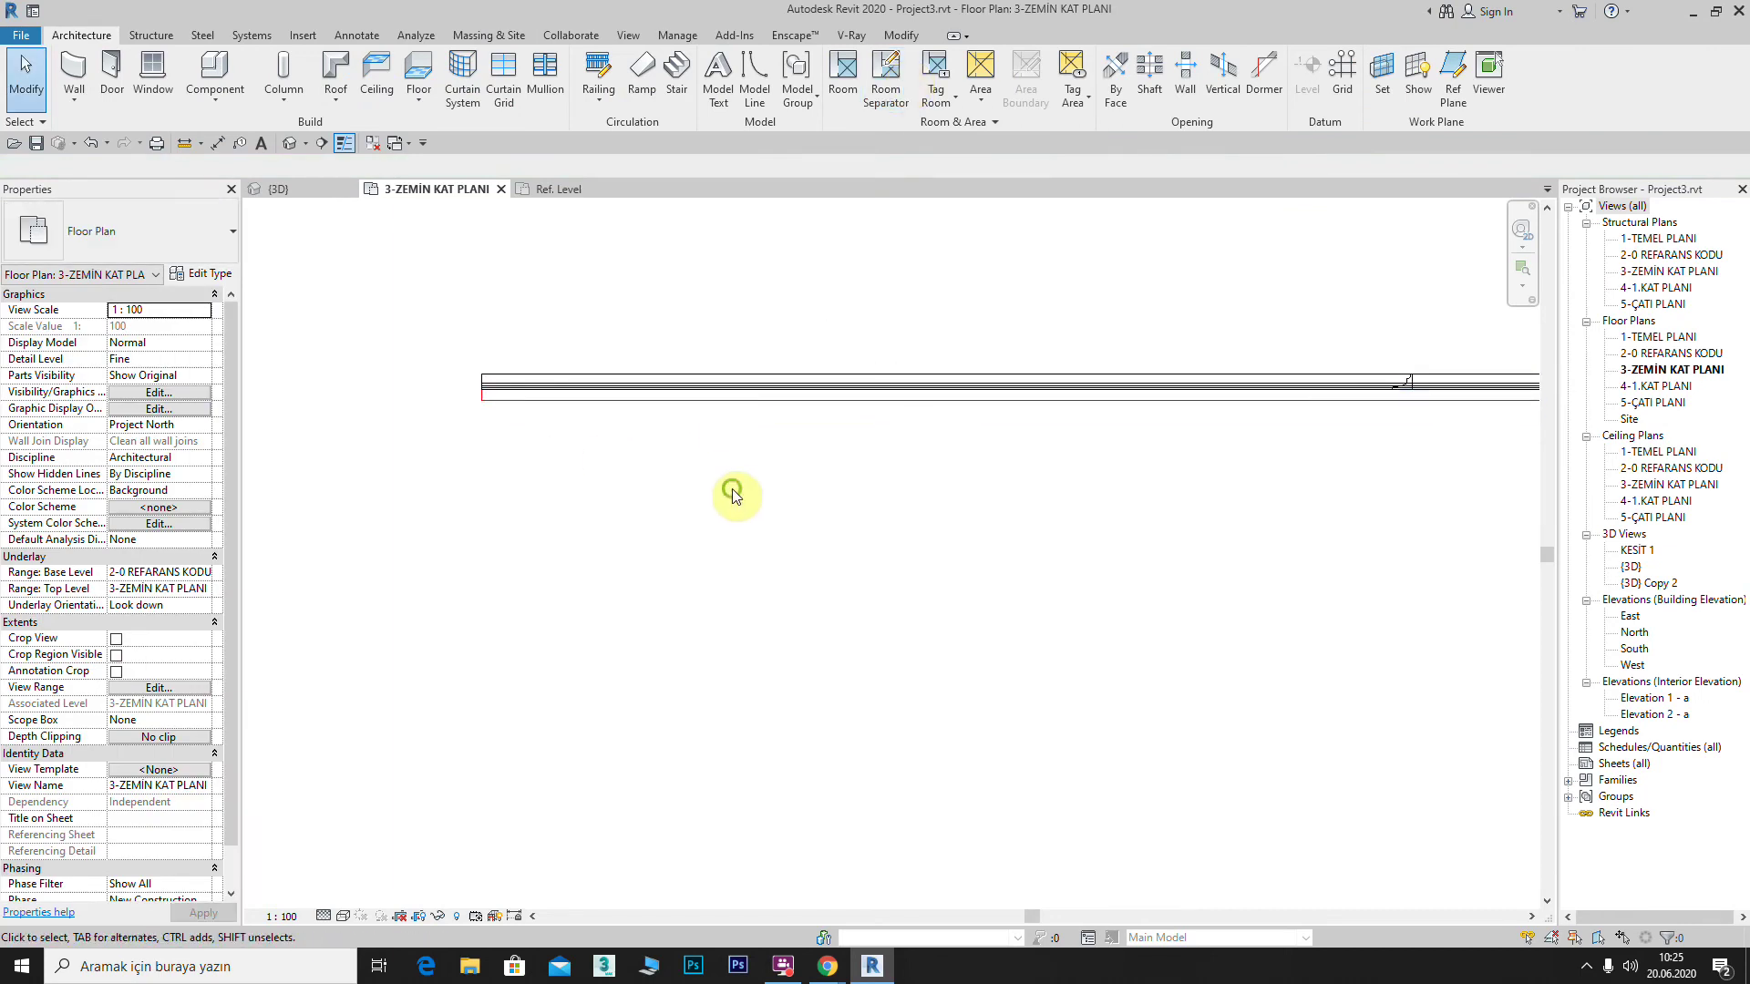
left_click(680, 390)
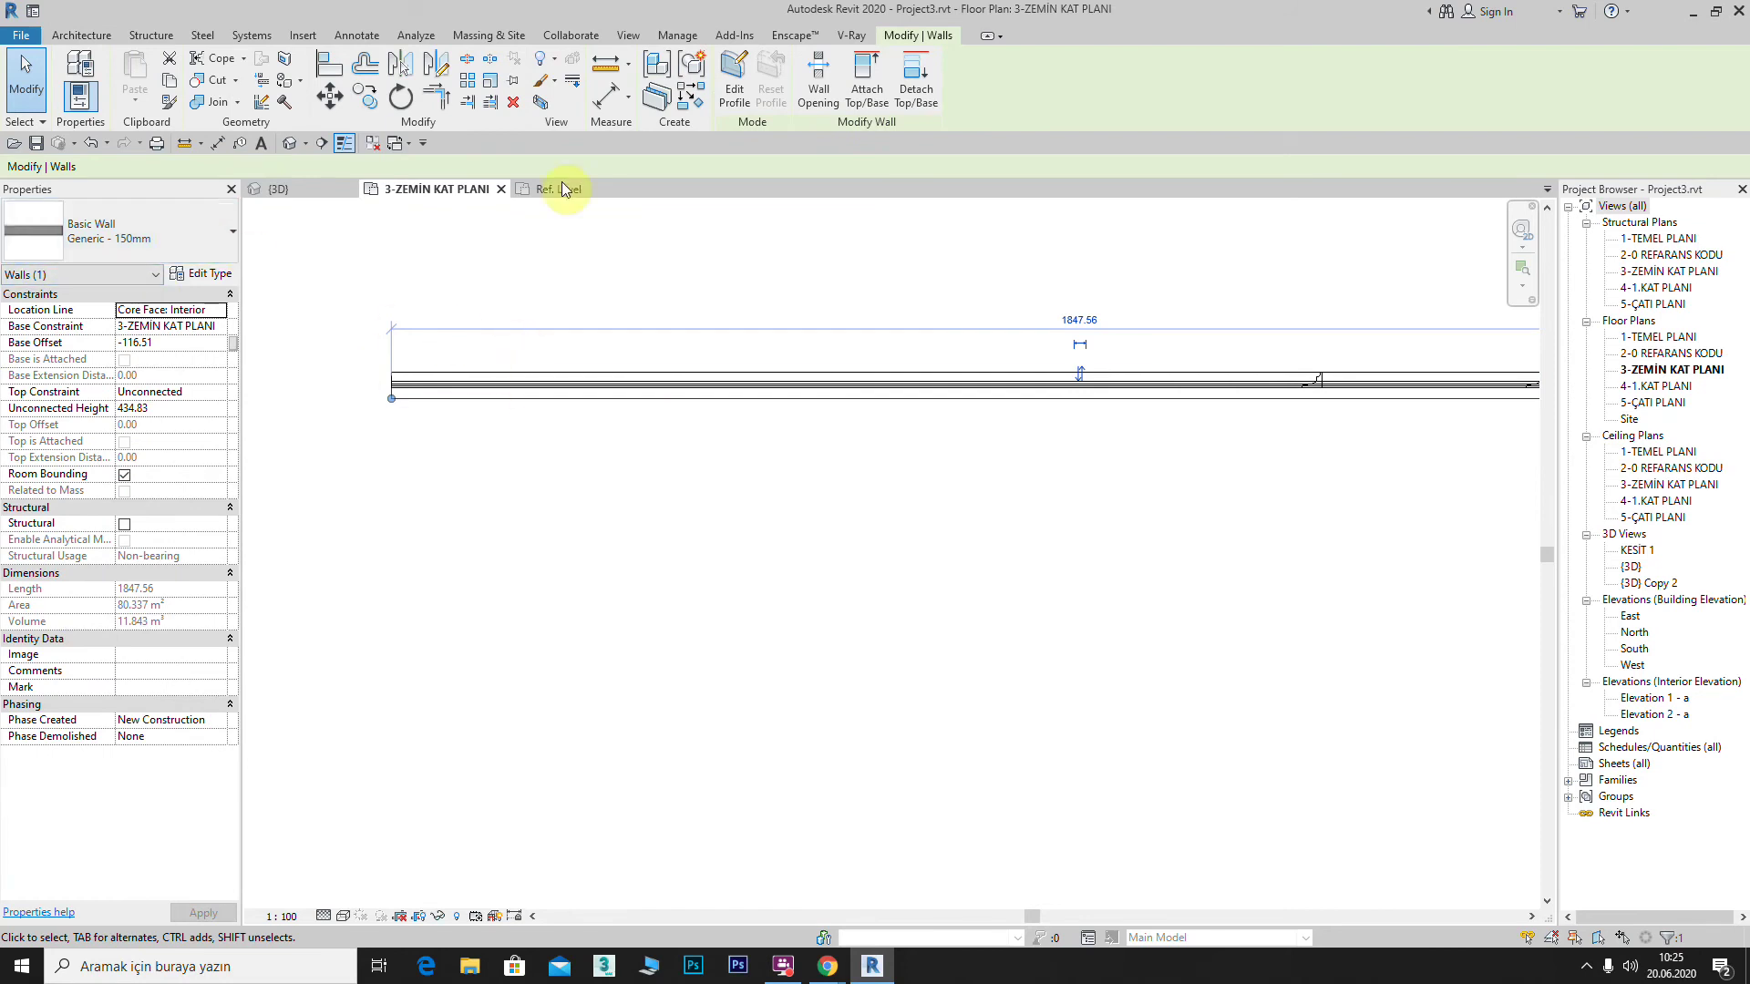
left_click(289, 143)
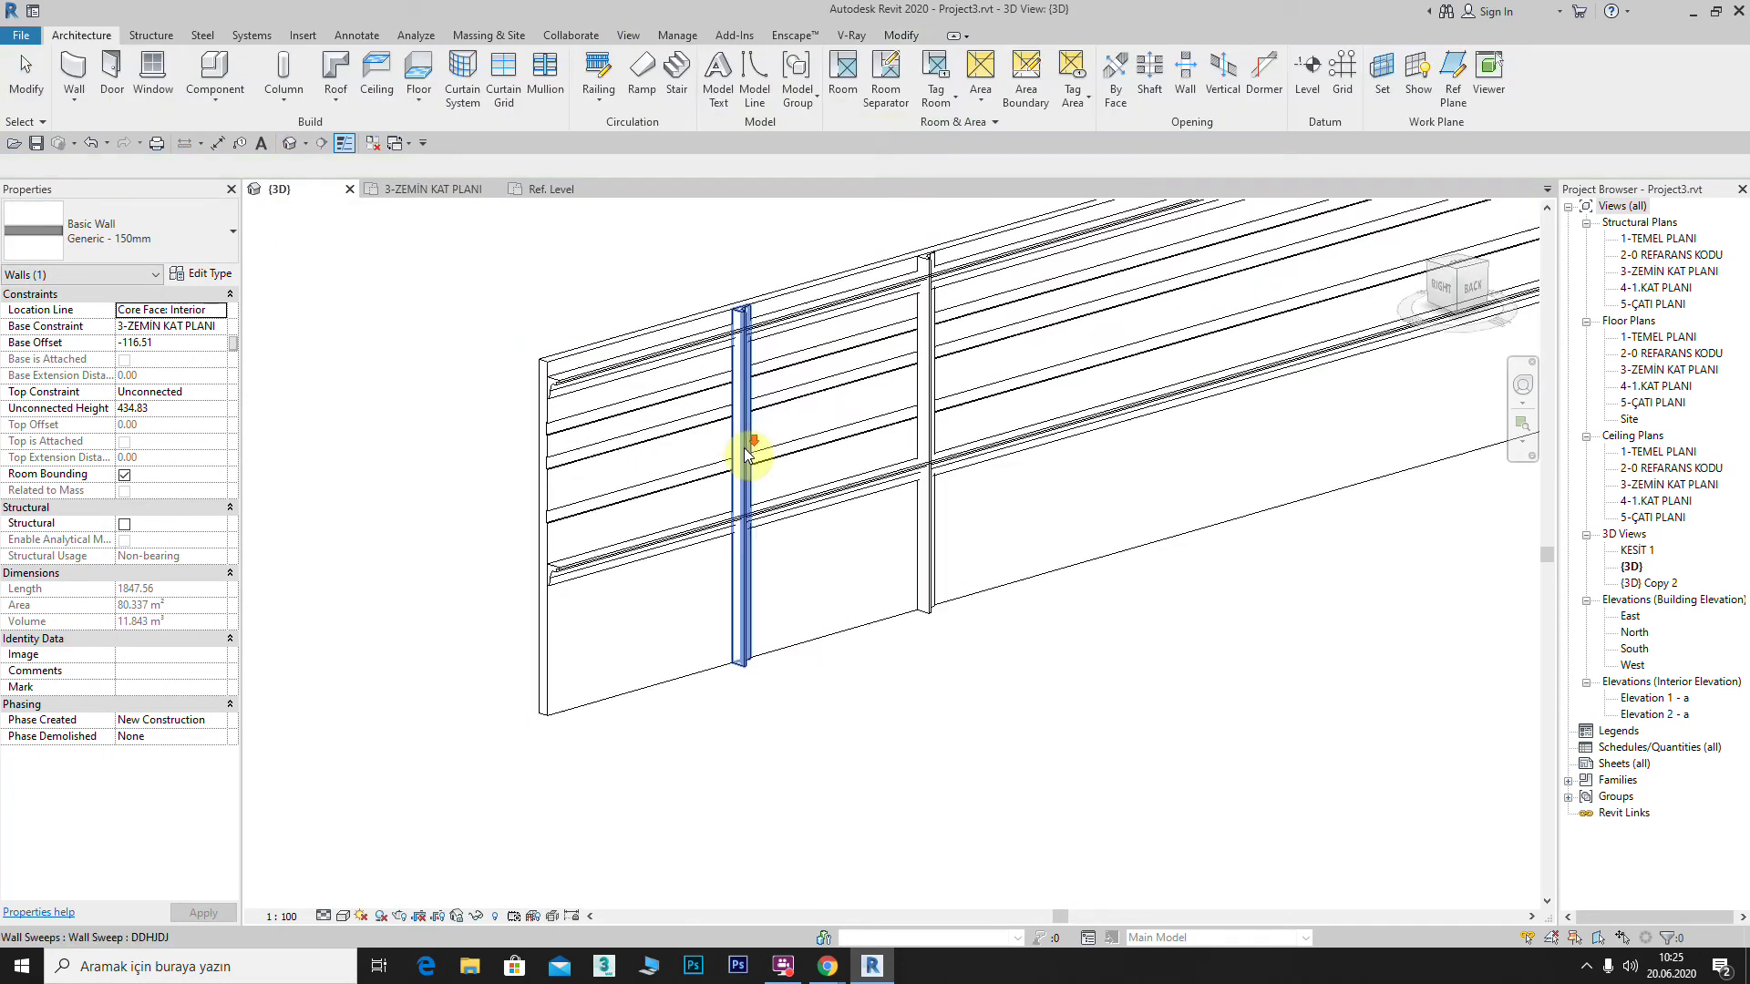
scroll(673, 555, "up", 3)
scroll(652, 542, "up", 2)
Step: Change the DDH/DJ wall sweep type's Profile from Family1 to profil : profil
left_click(688, 536)
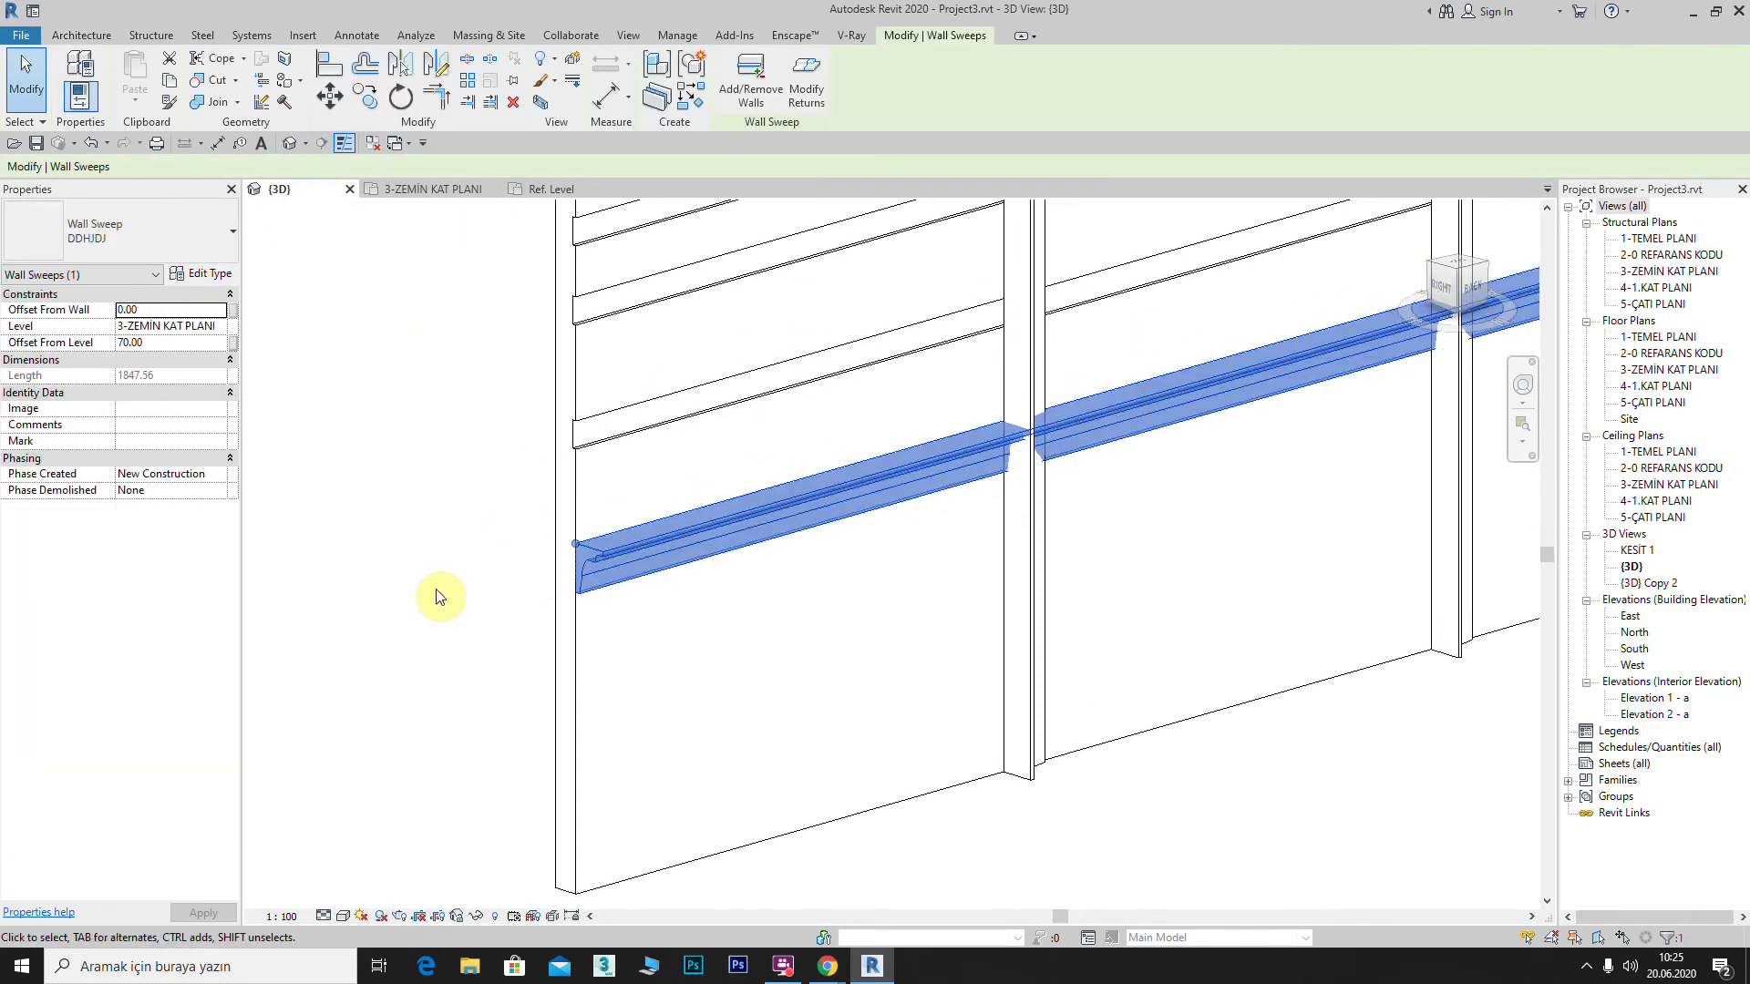
scroll(625, 559, "up", 3)
scroll(625, 558, "up", 2)
left_click(476, 449)
left_click(773, 527)
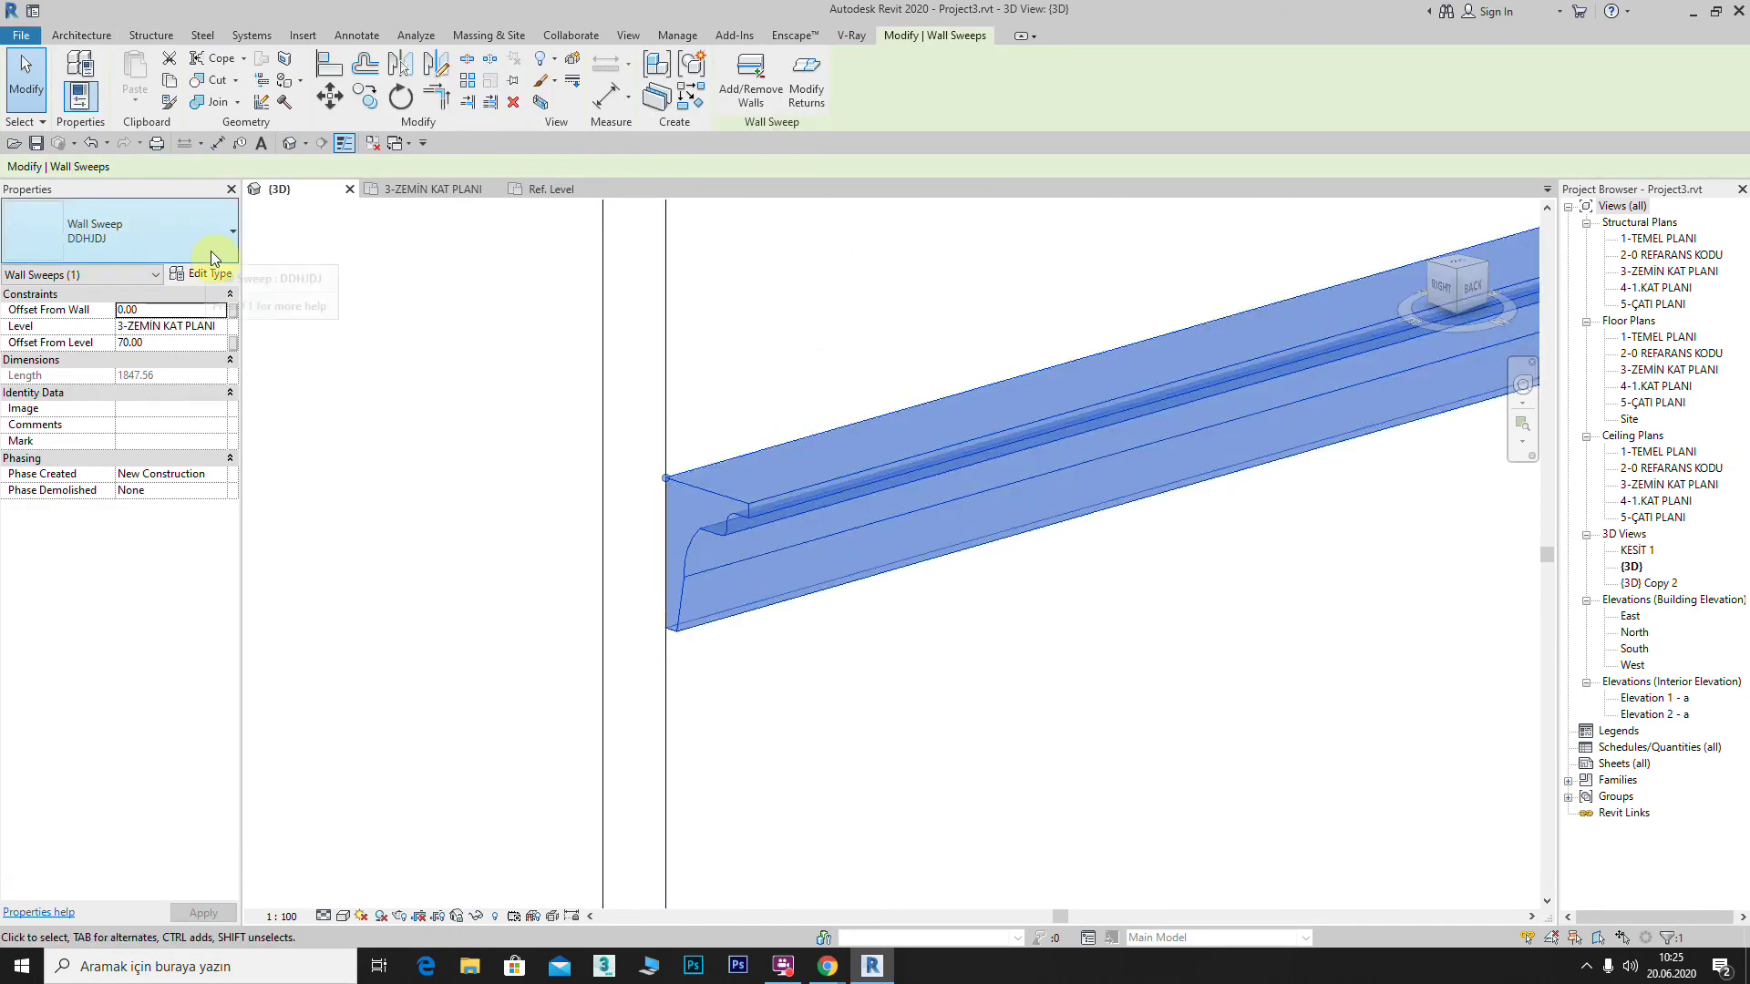
left_click(206, 273)
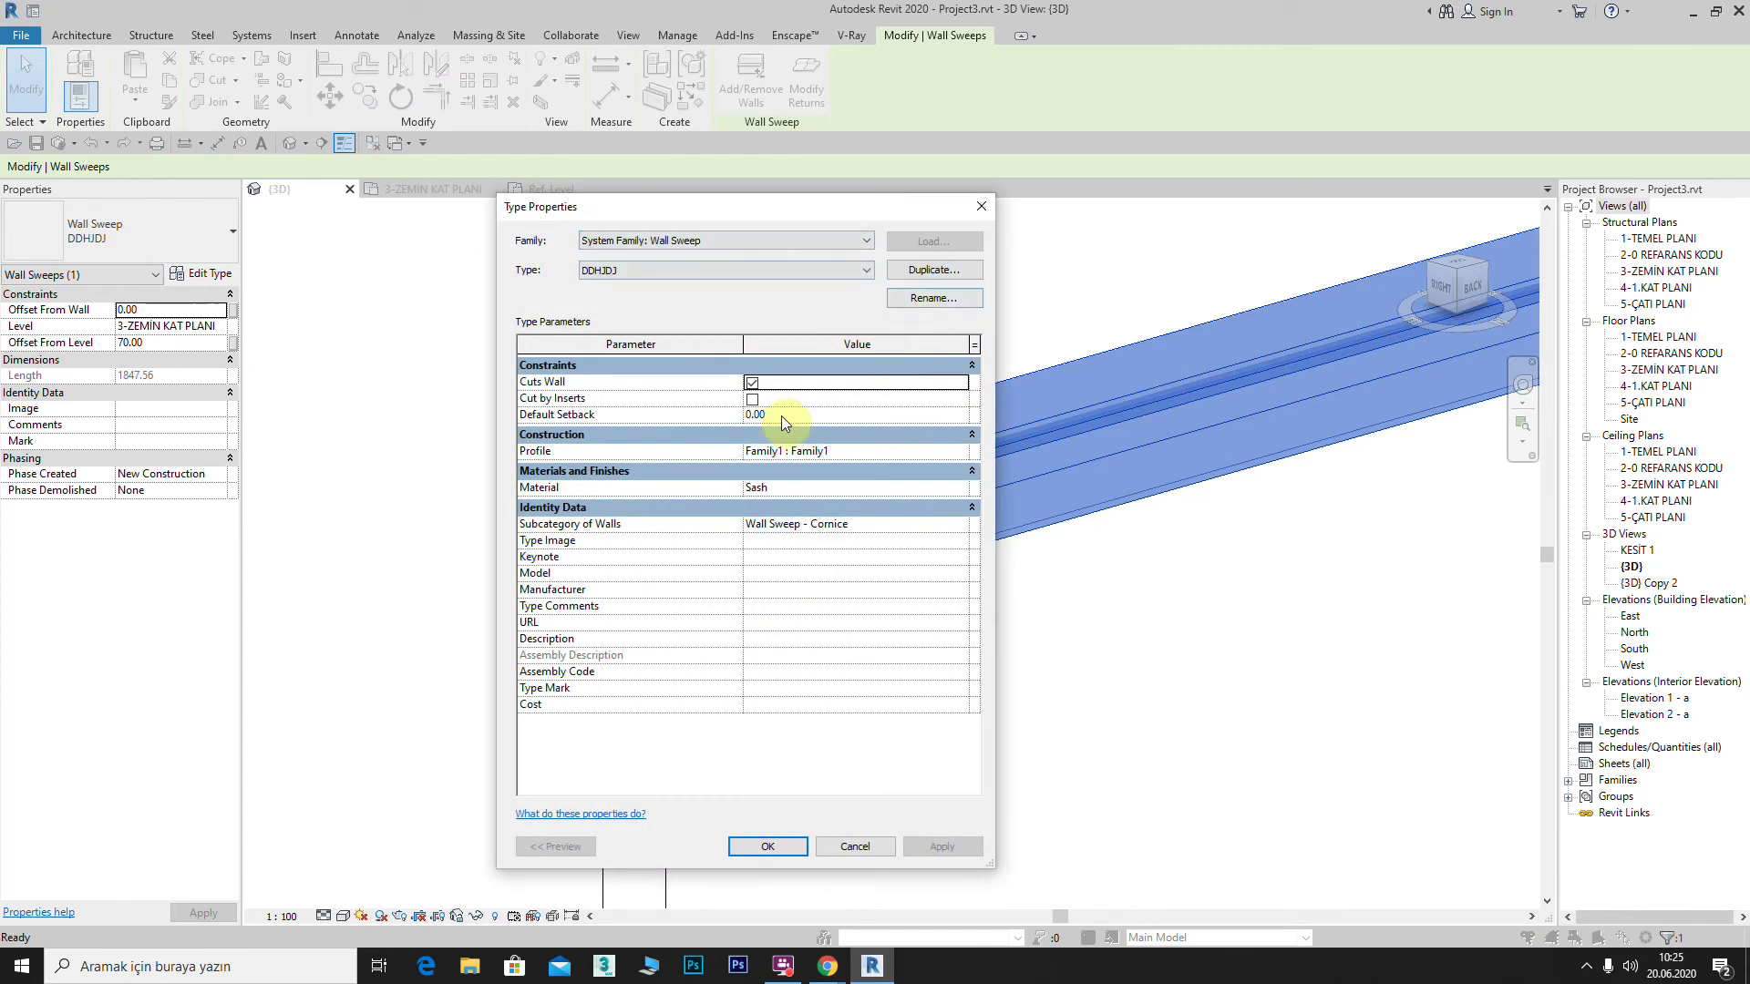
left_click(964, 450)
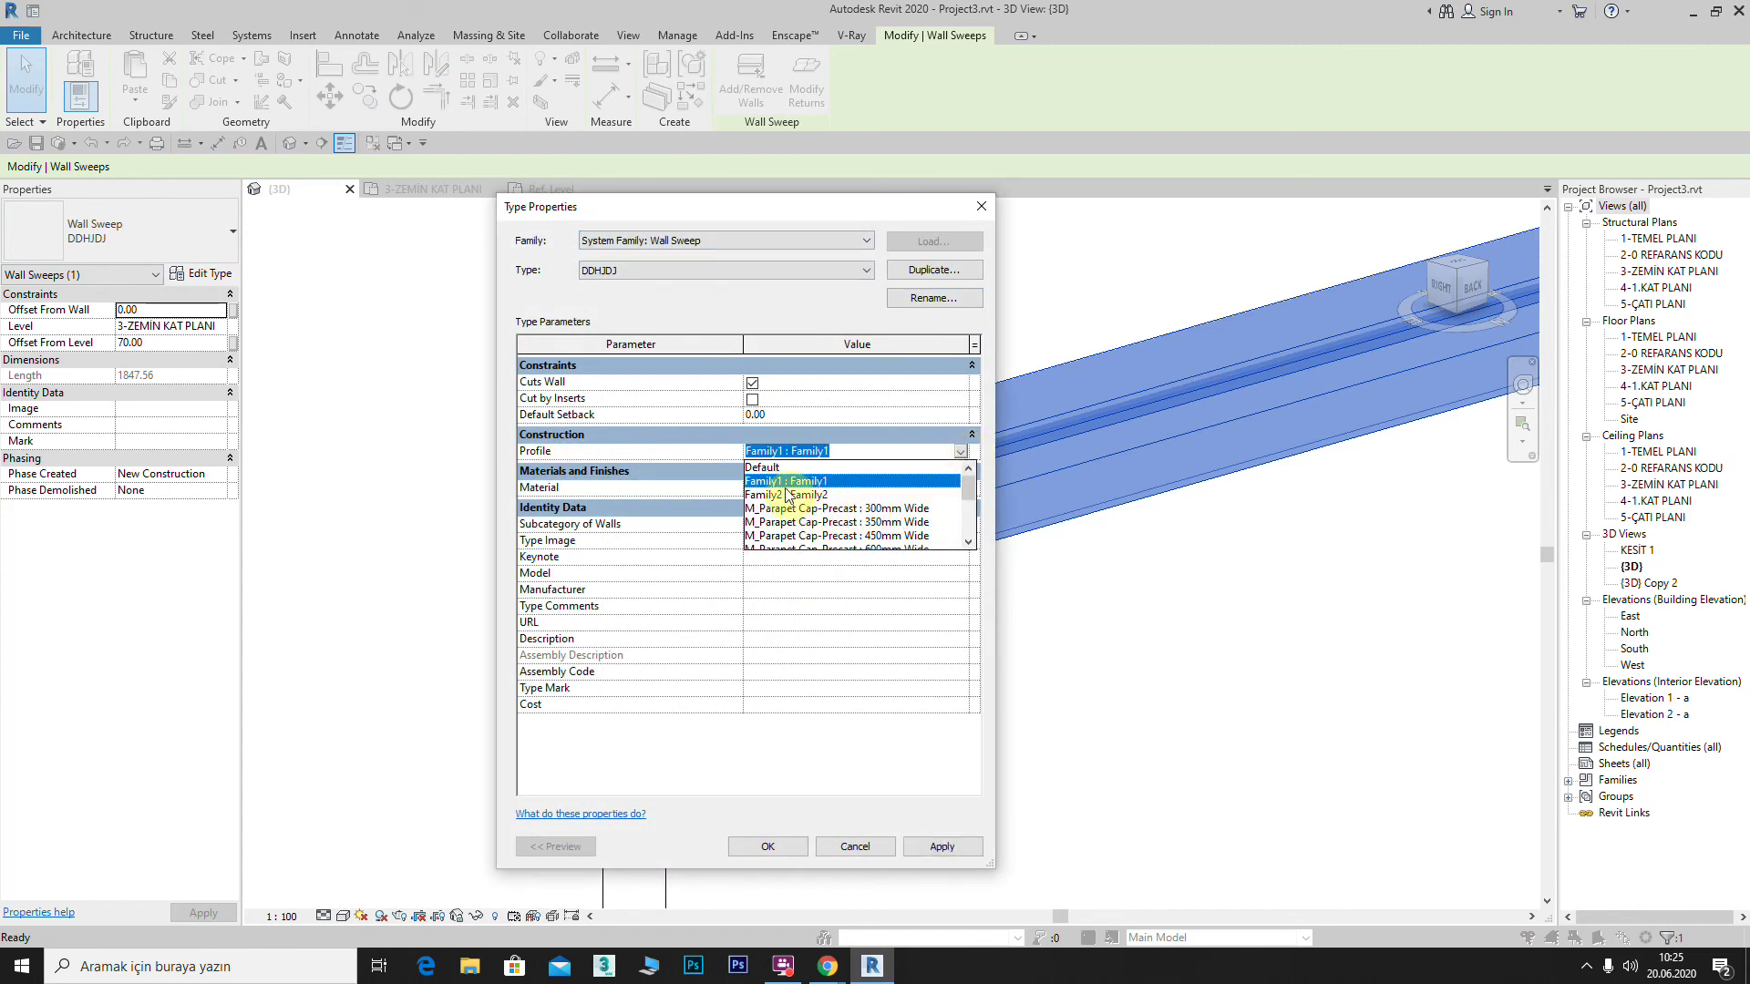
scroll(793, 501, "down", 3)
scroll(816, 513, "down", 3)
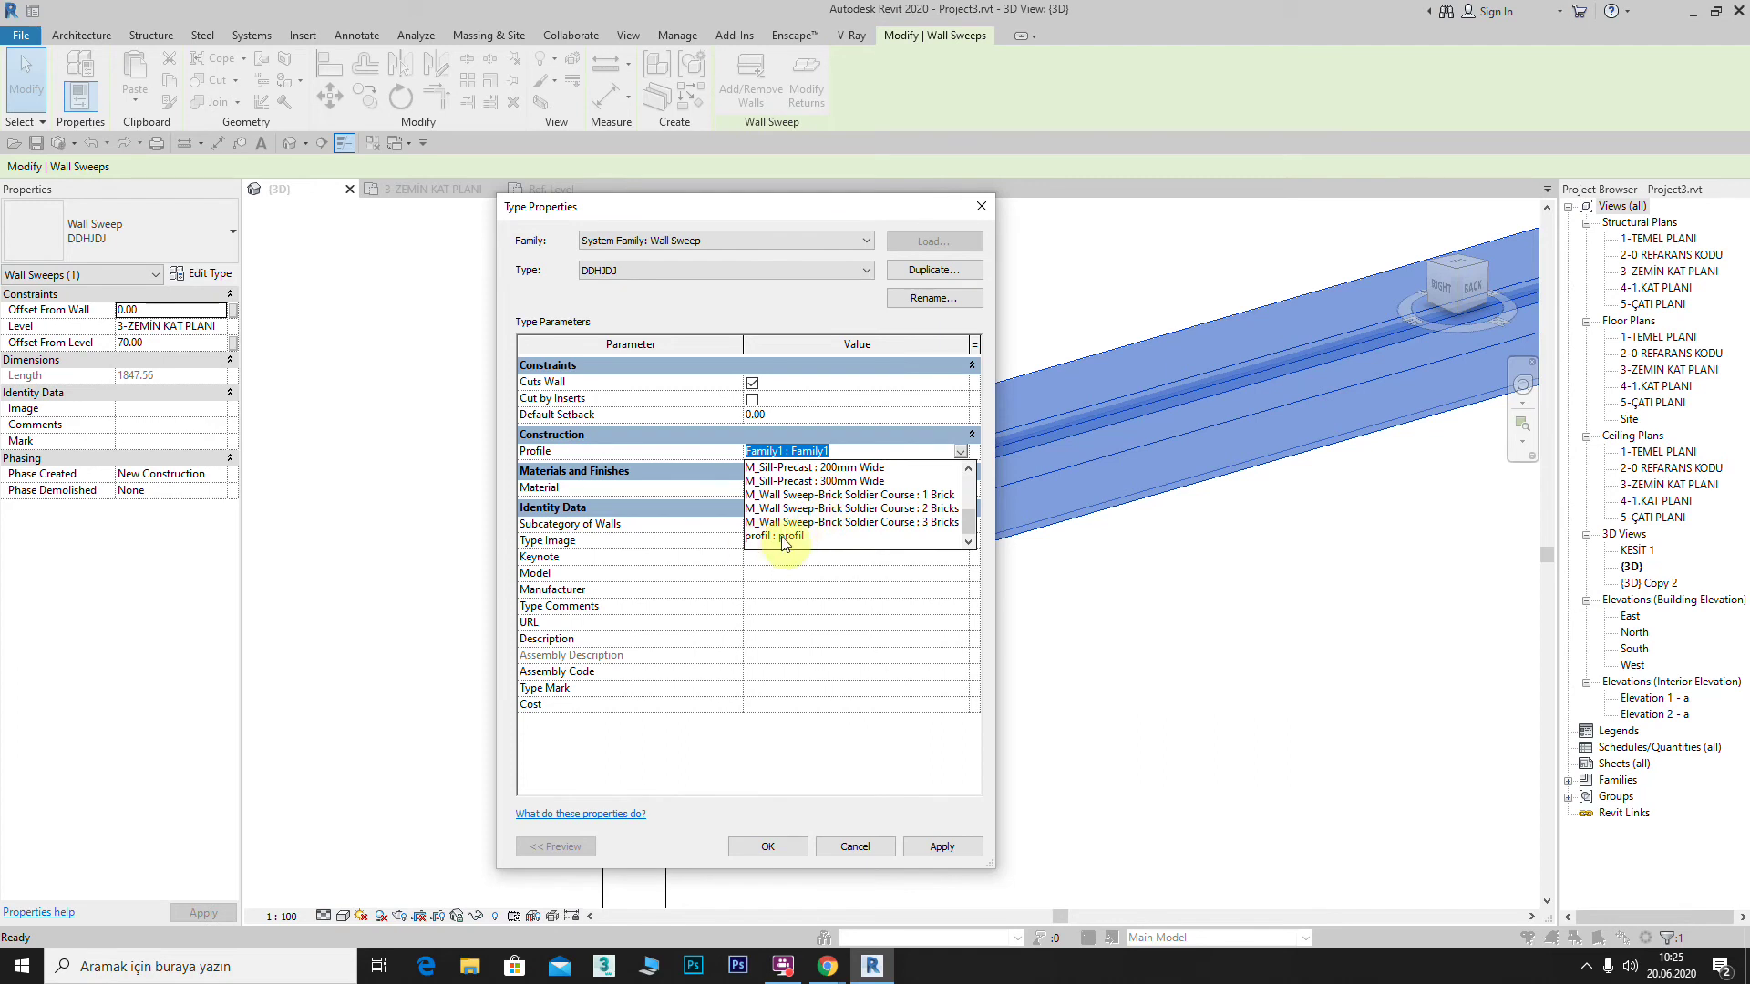
left_click(786, 538)
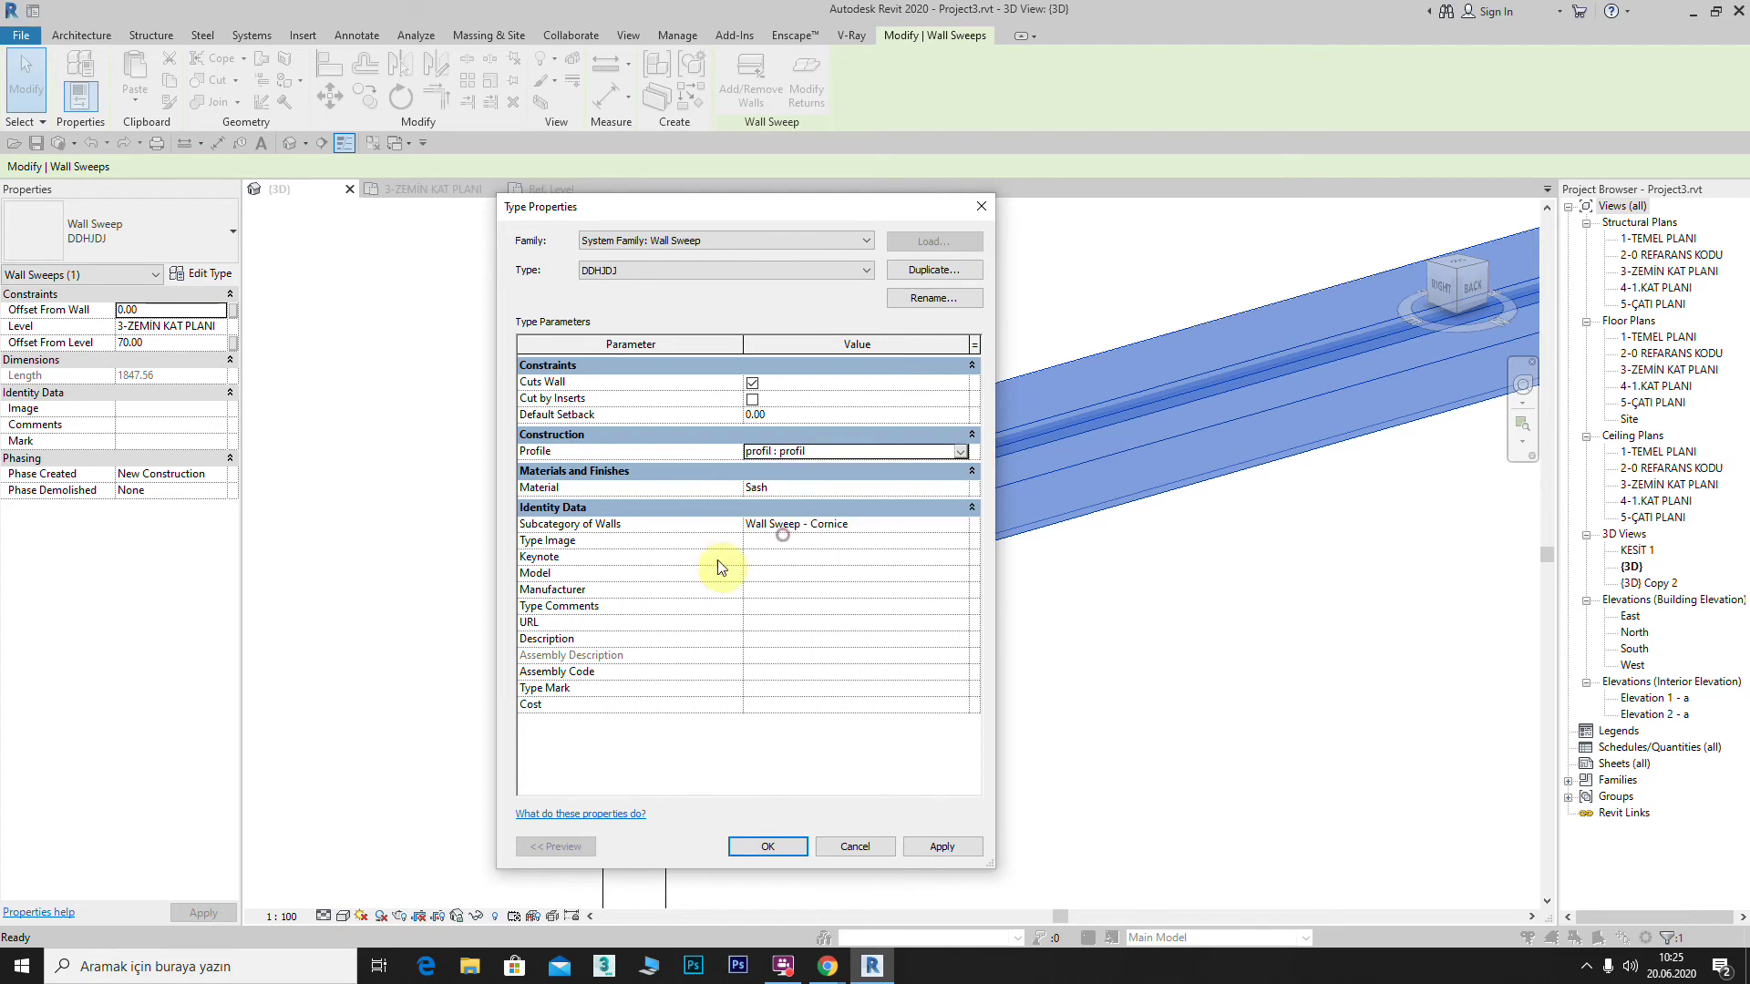
left_click(957, 848)
left_click(789, 849)
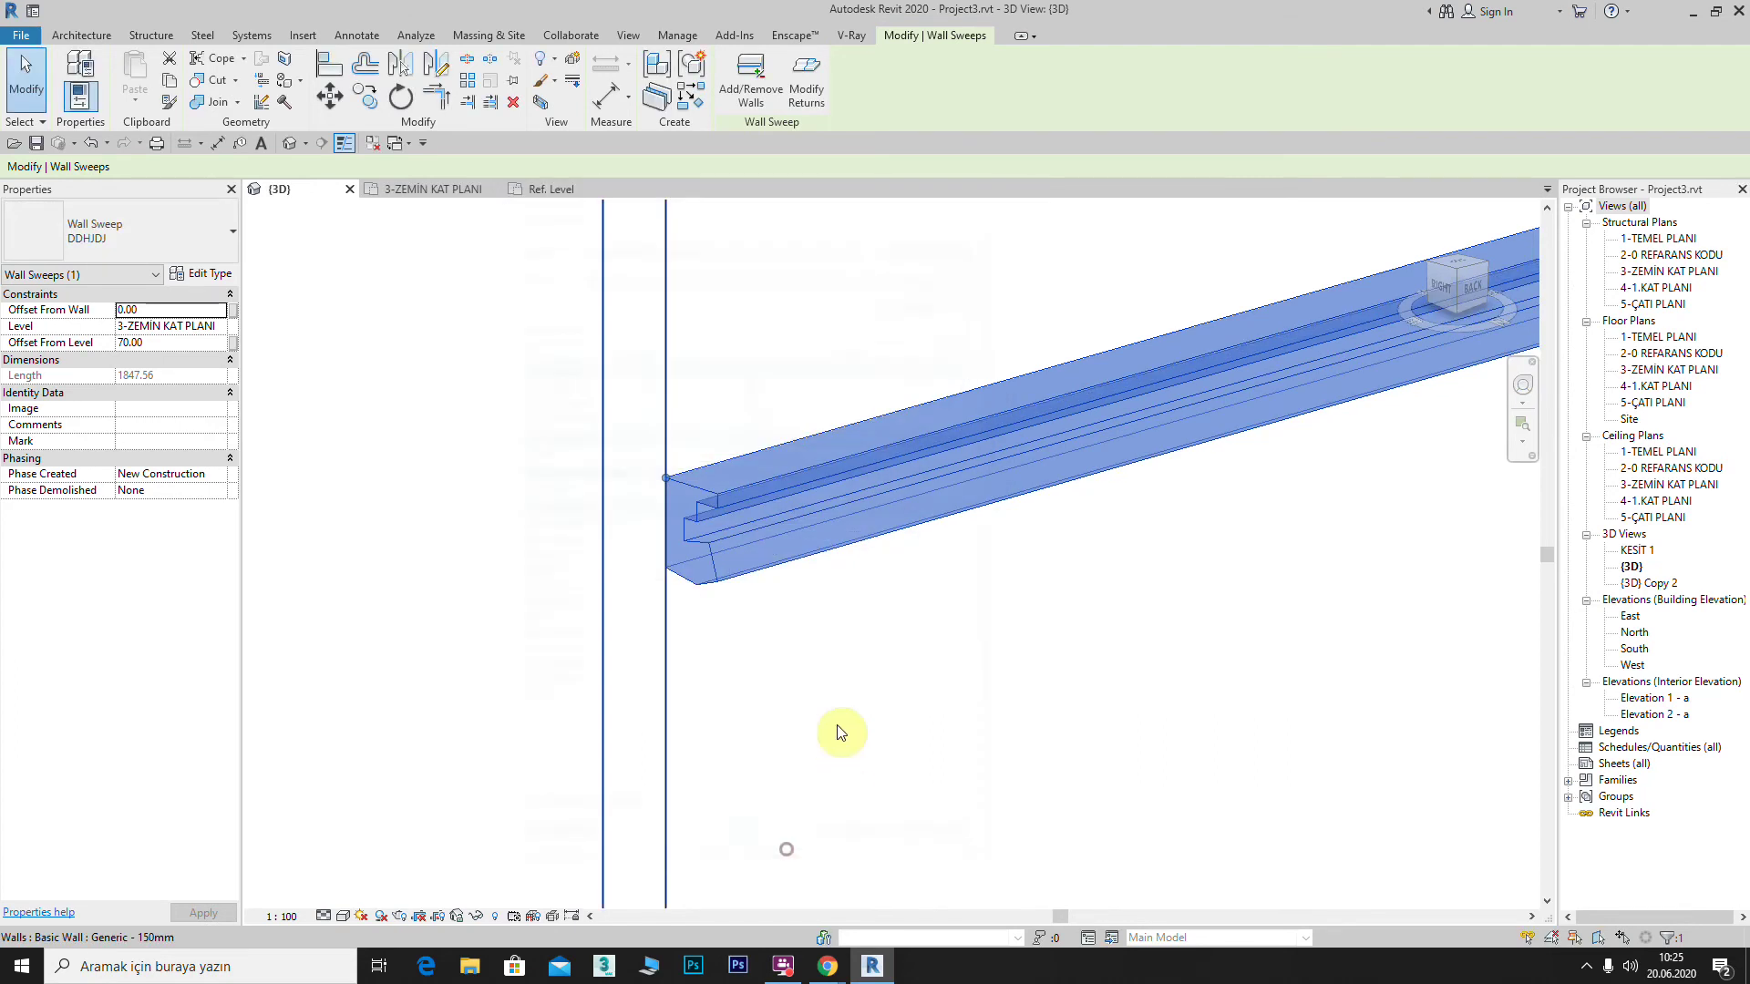
Step: Orbit and zoom the 3D view to inspect the sweeps' new stepped cross-section
scroll(832, 730, "up", 3)
scroll(781, 570, "up", 2)
scroll(832, 671, "up", 3)
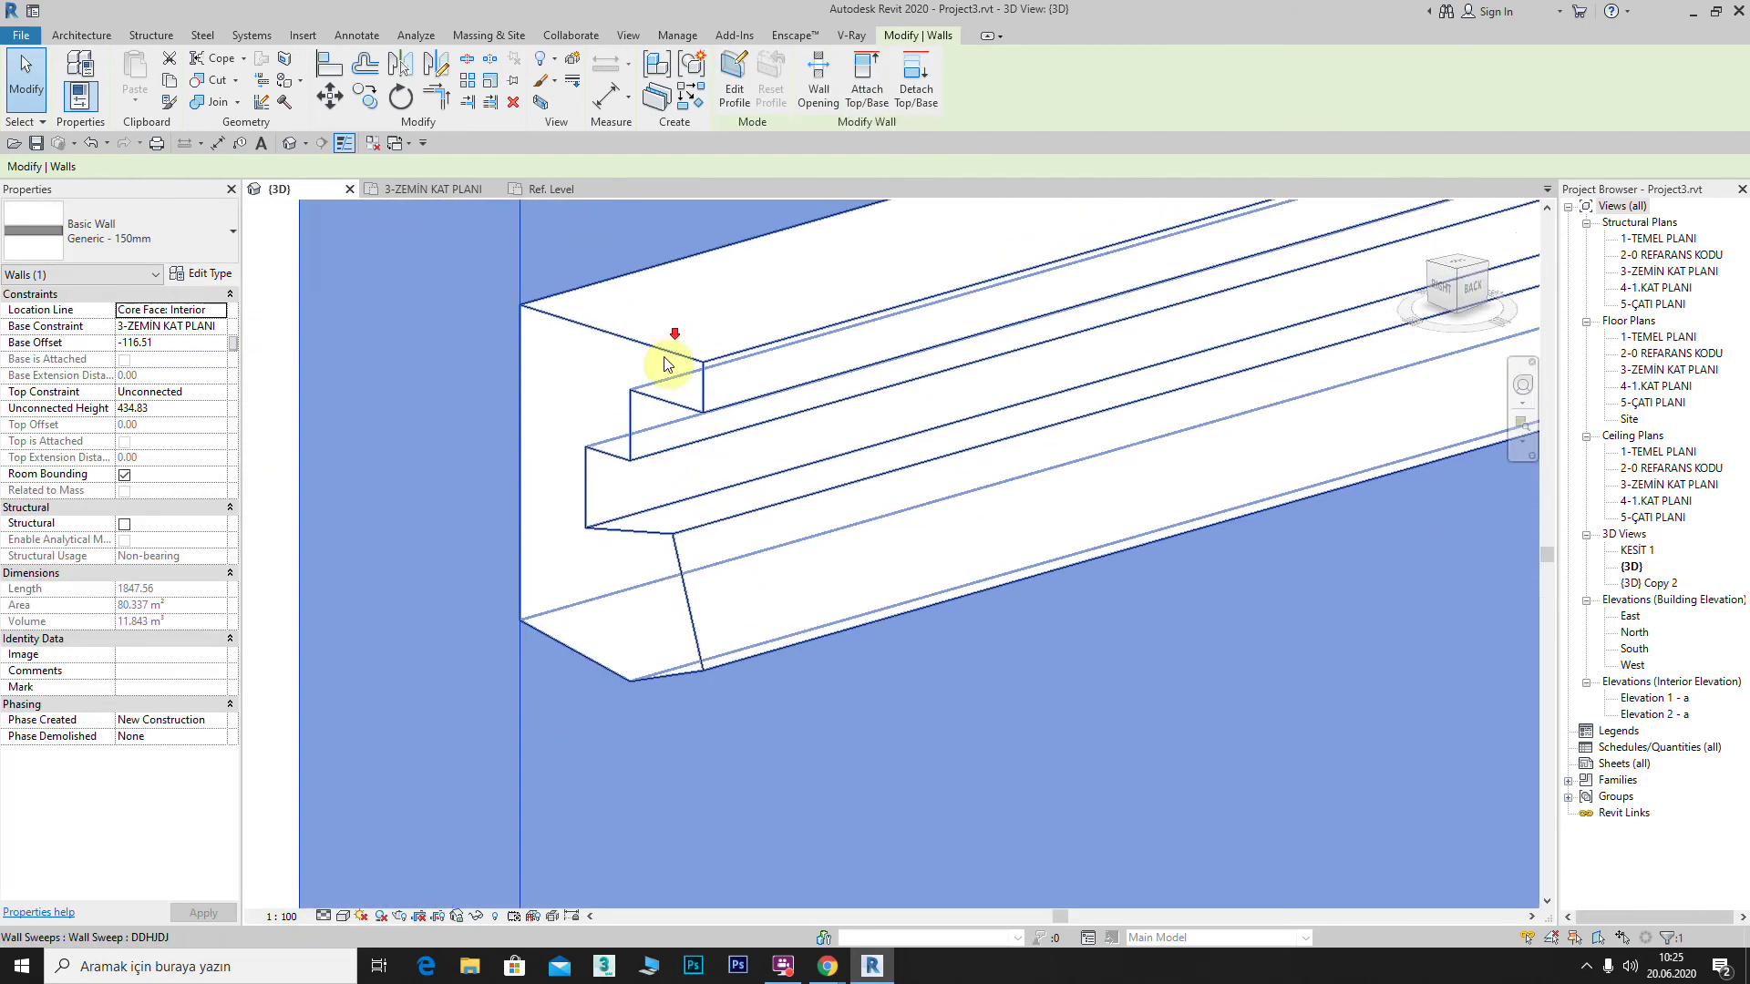
scroll(672, 367, "down", 3)
middle_click_drag(695, 519, 857, 428)
scroll(857, 424, "down", 3)
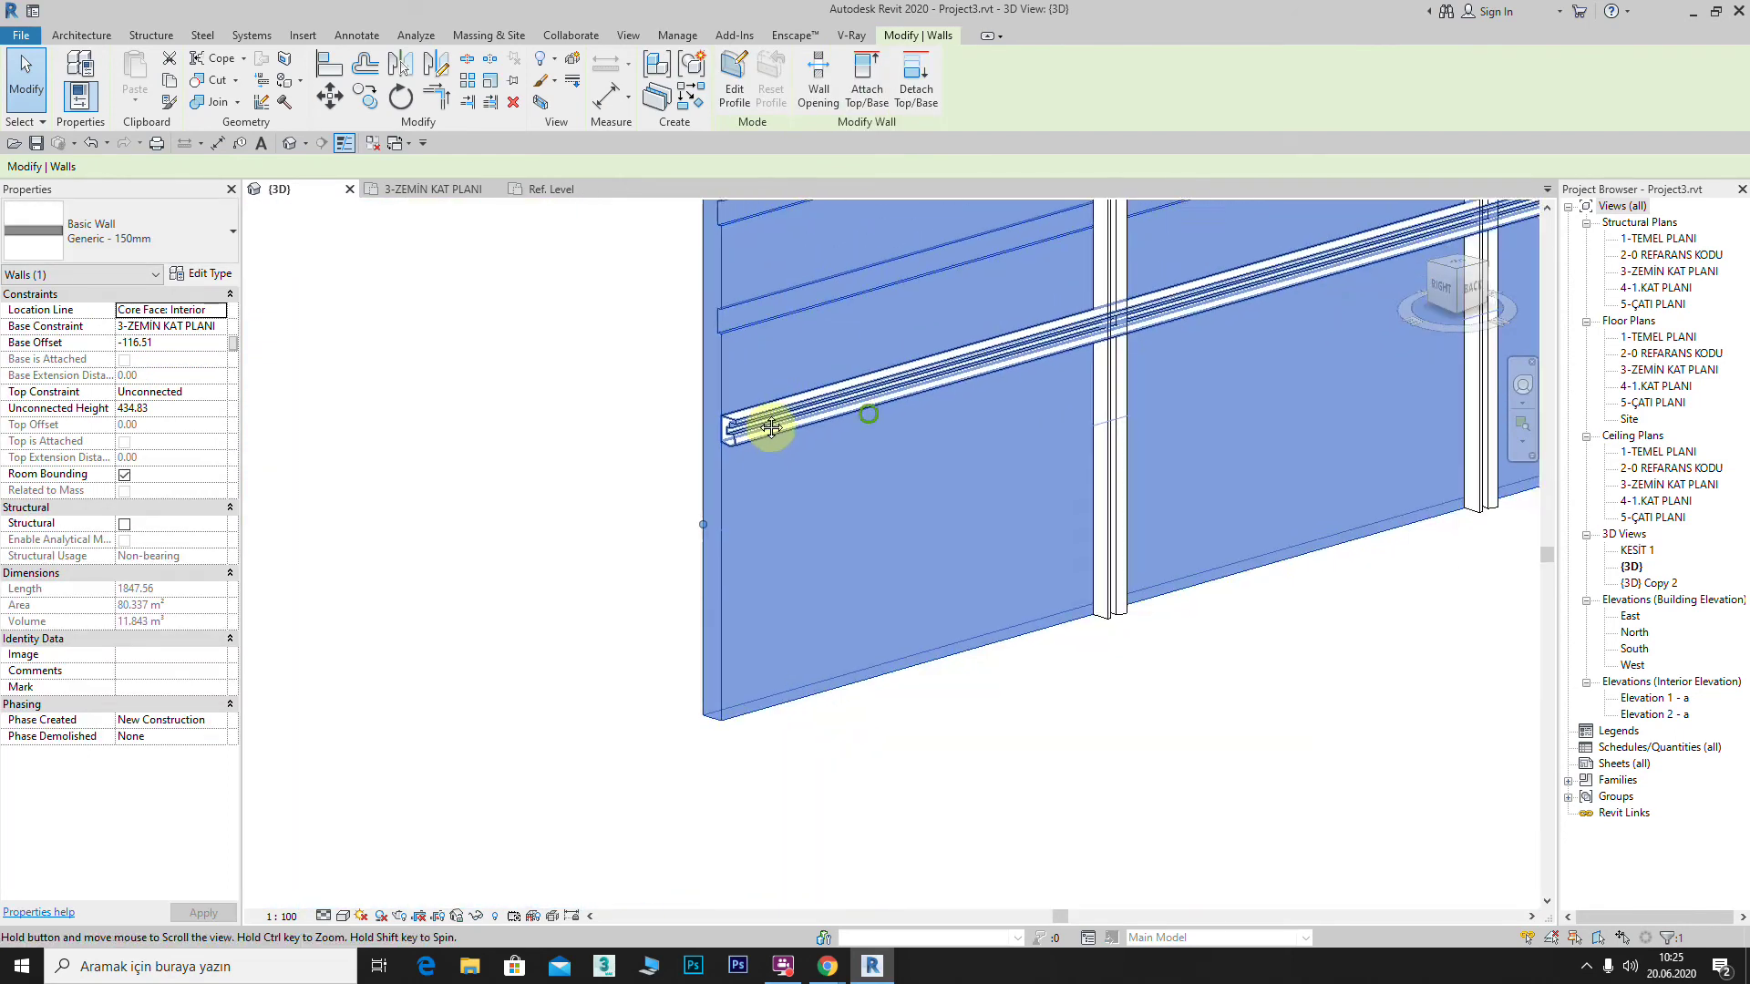
scroll(633, 477, "up", 2)
scroll(744, 406, "up", 2)
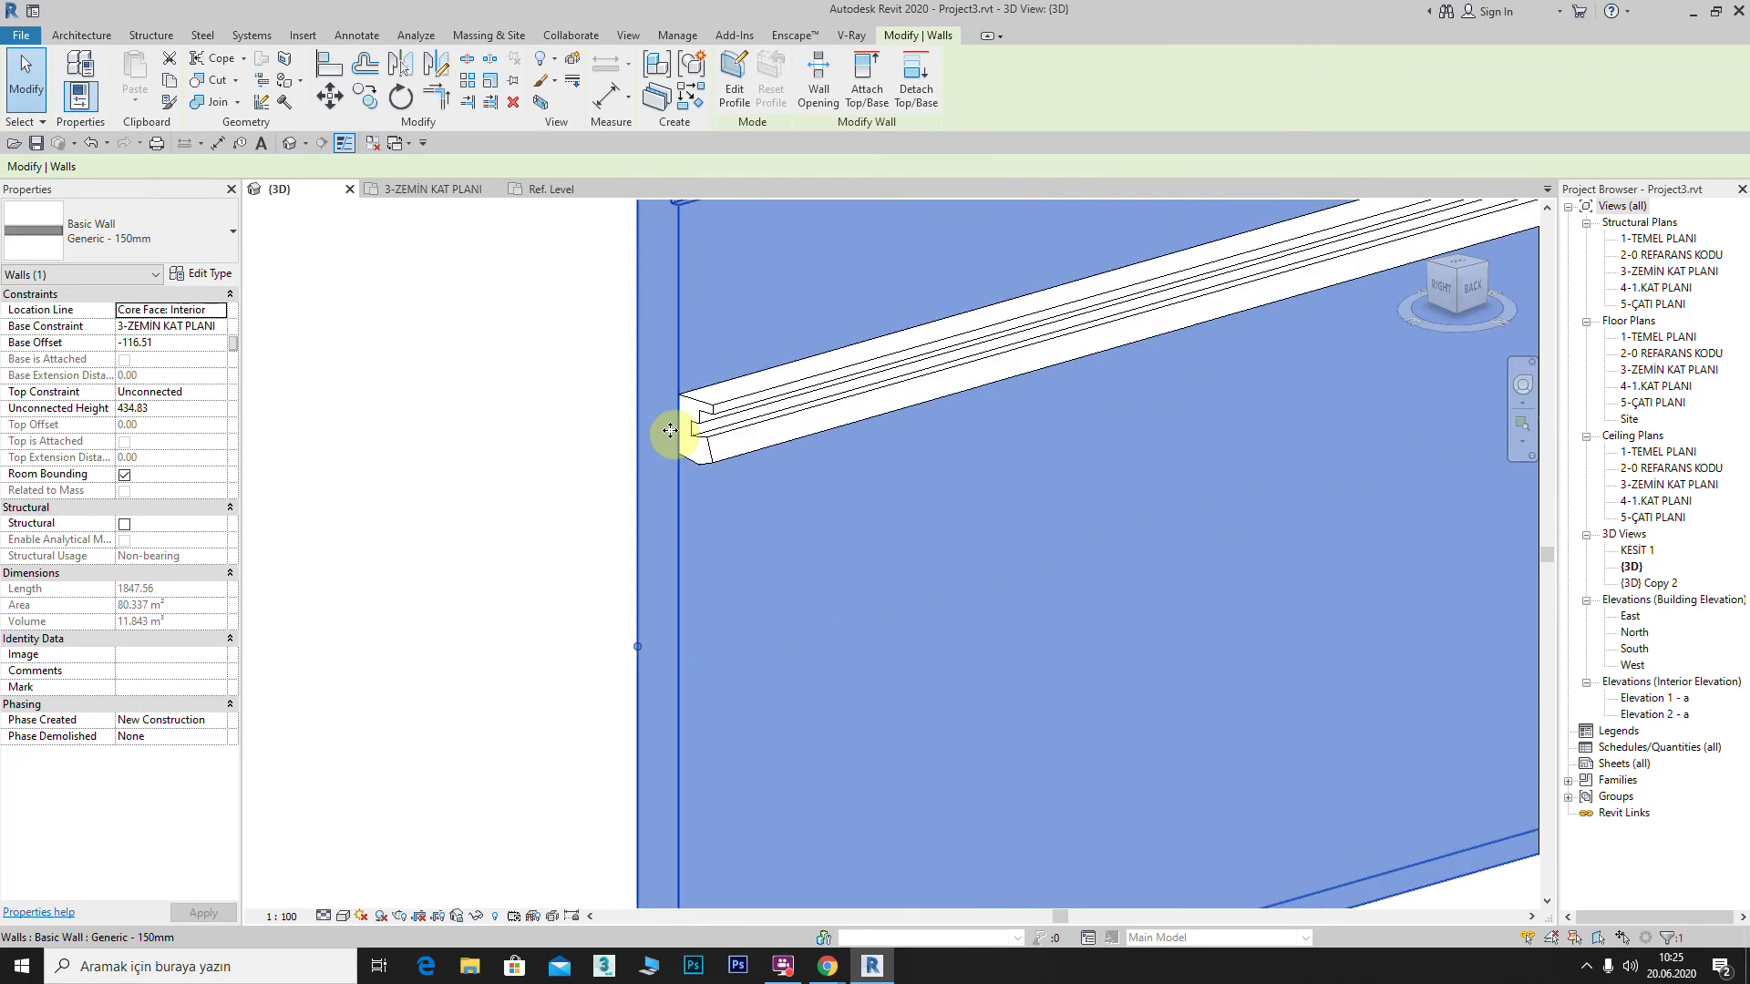
Step: Start Place Reveal on the wall with the reveal type using the profil profile
left_click(83, 36)
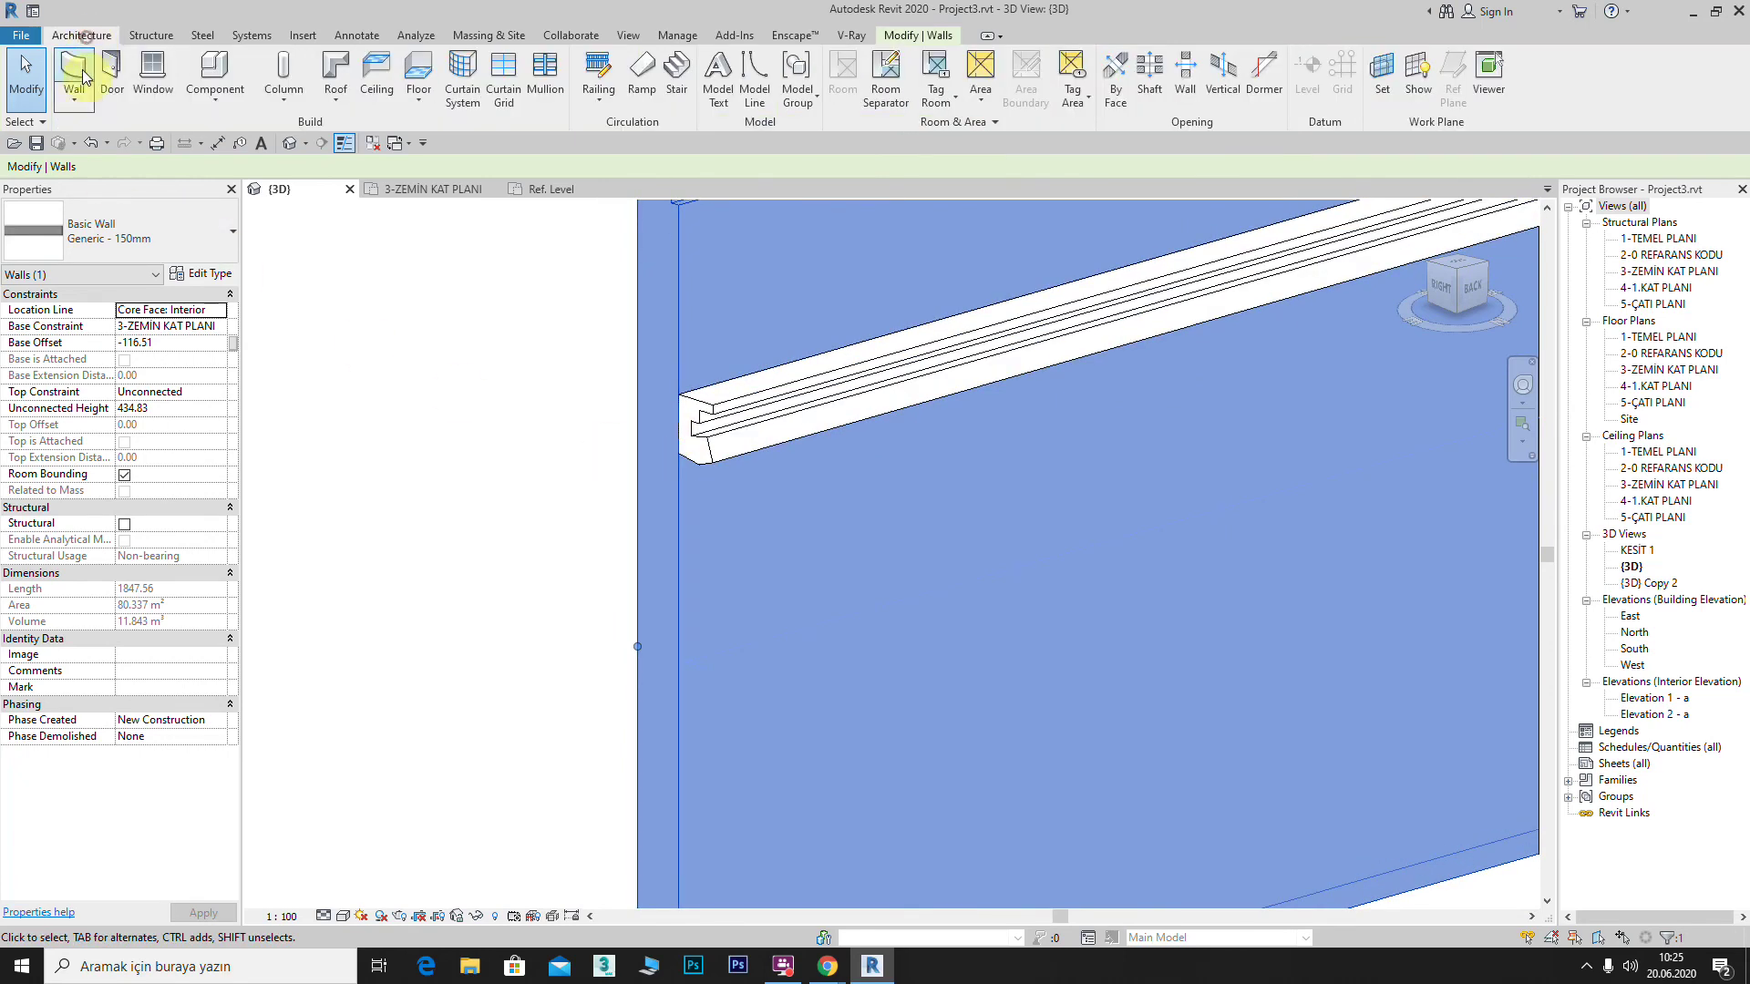
left_click(72, 103)
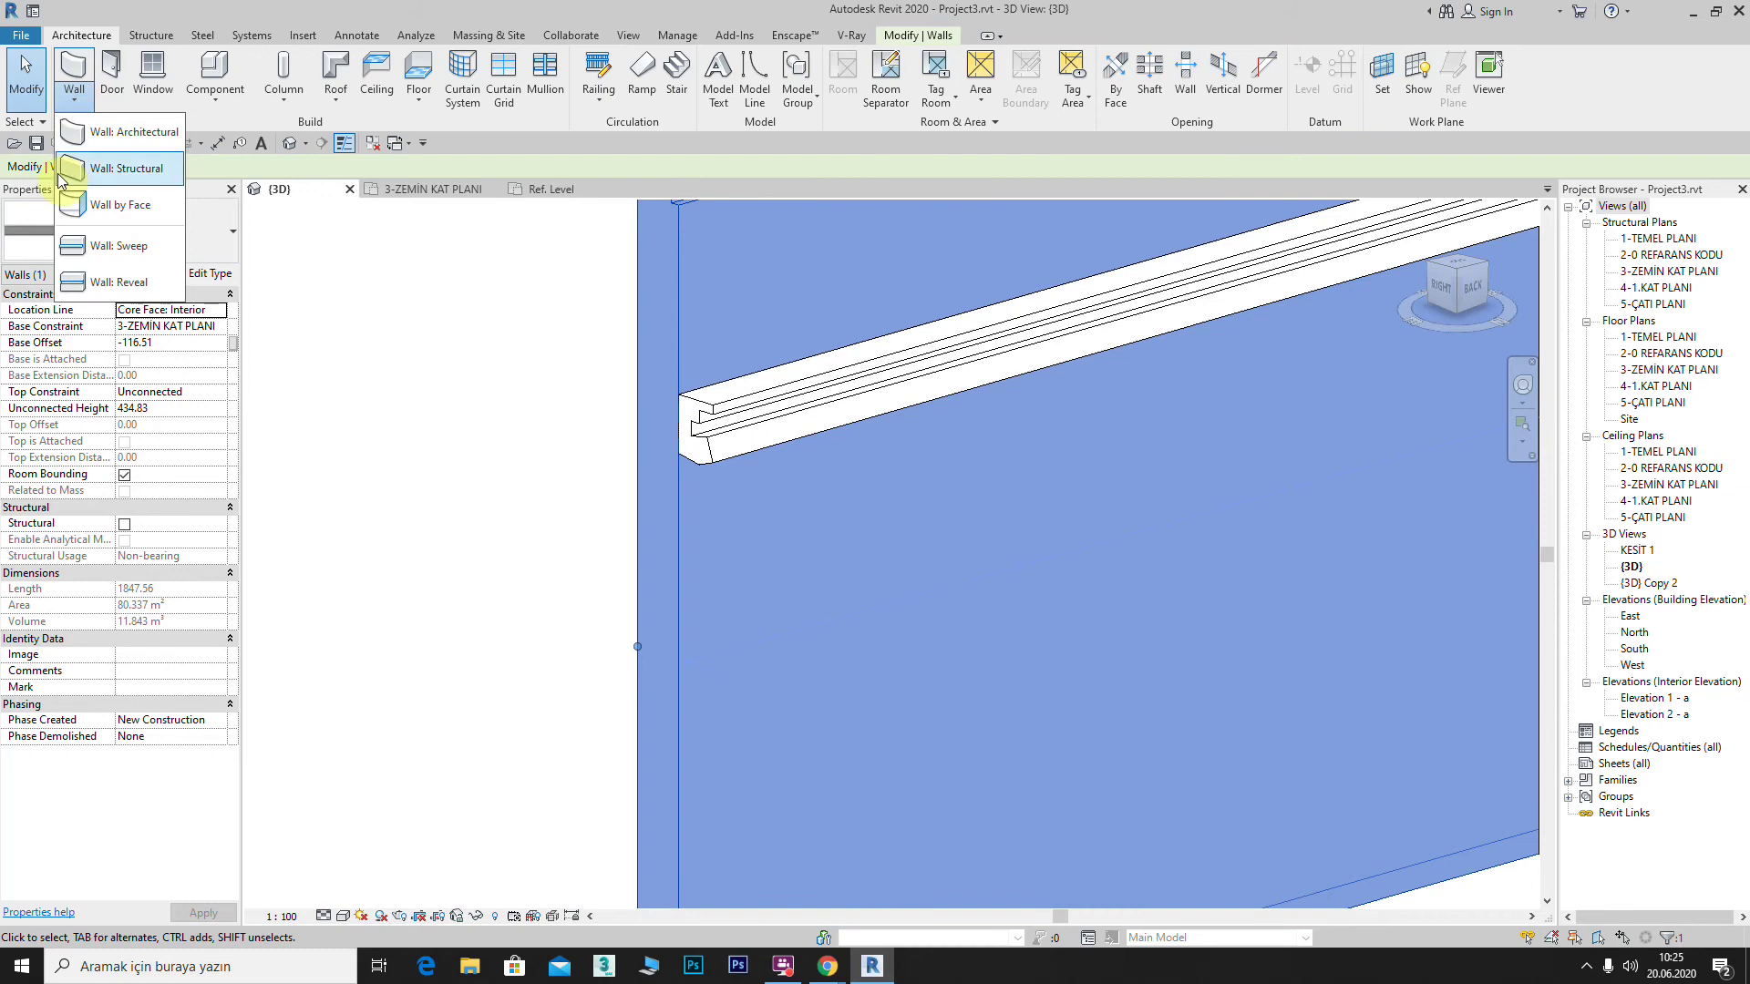
left_click(137, 278)
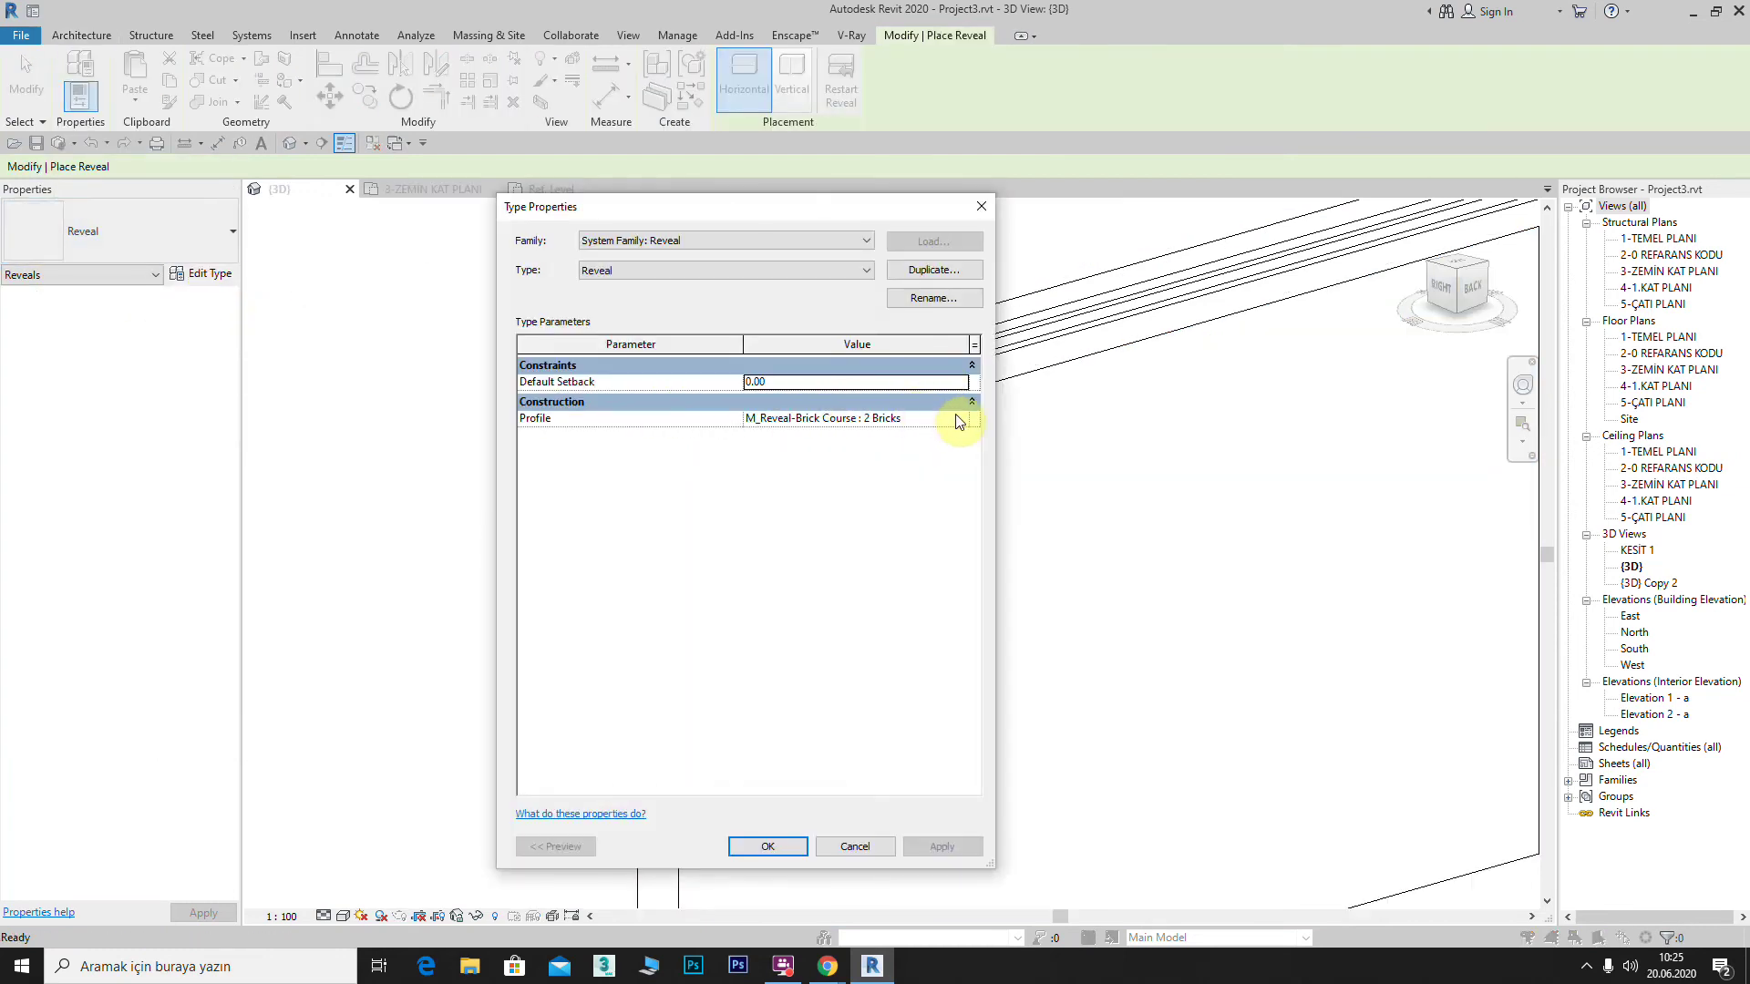
left_click(960, 419)
left_click(787, 504)
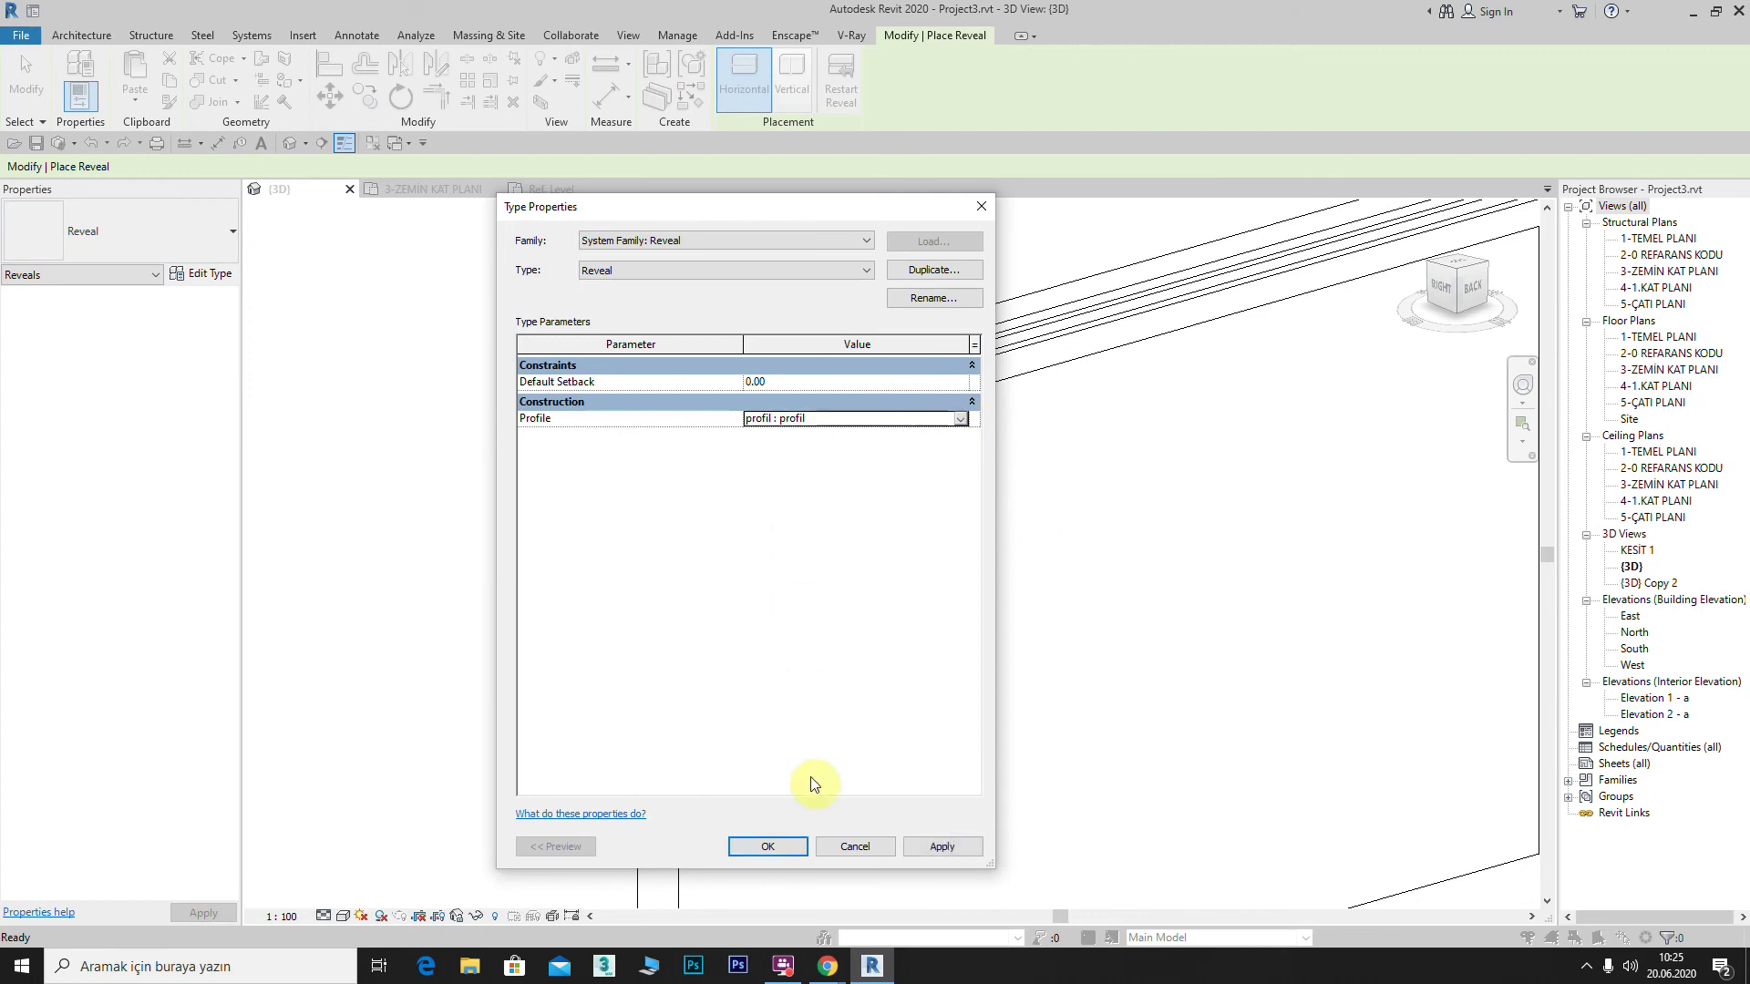
left_click(771, 847)
Step: Place another horizontal reveal along the wall between its sweeps
scroll(629, 674, "up", 3)
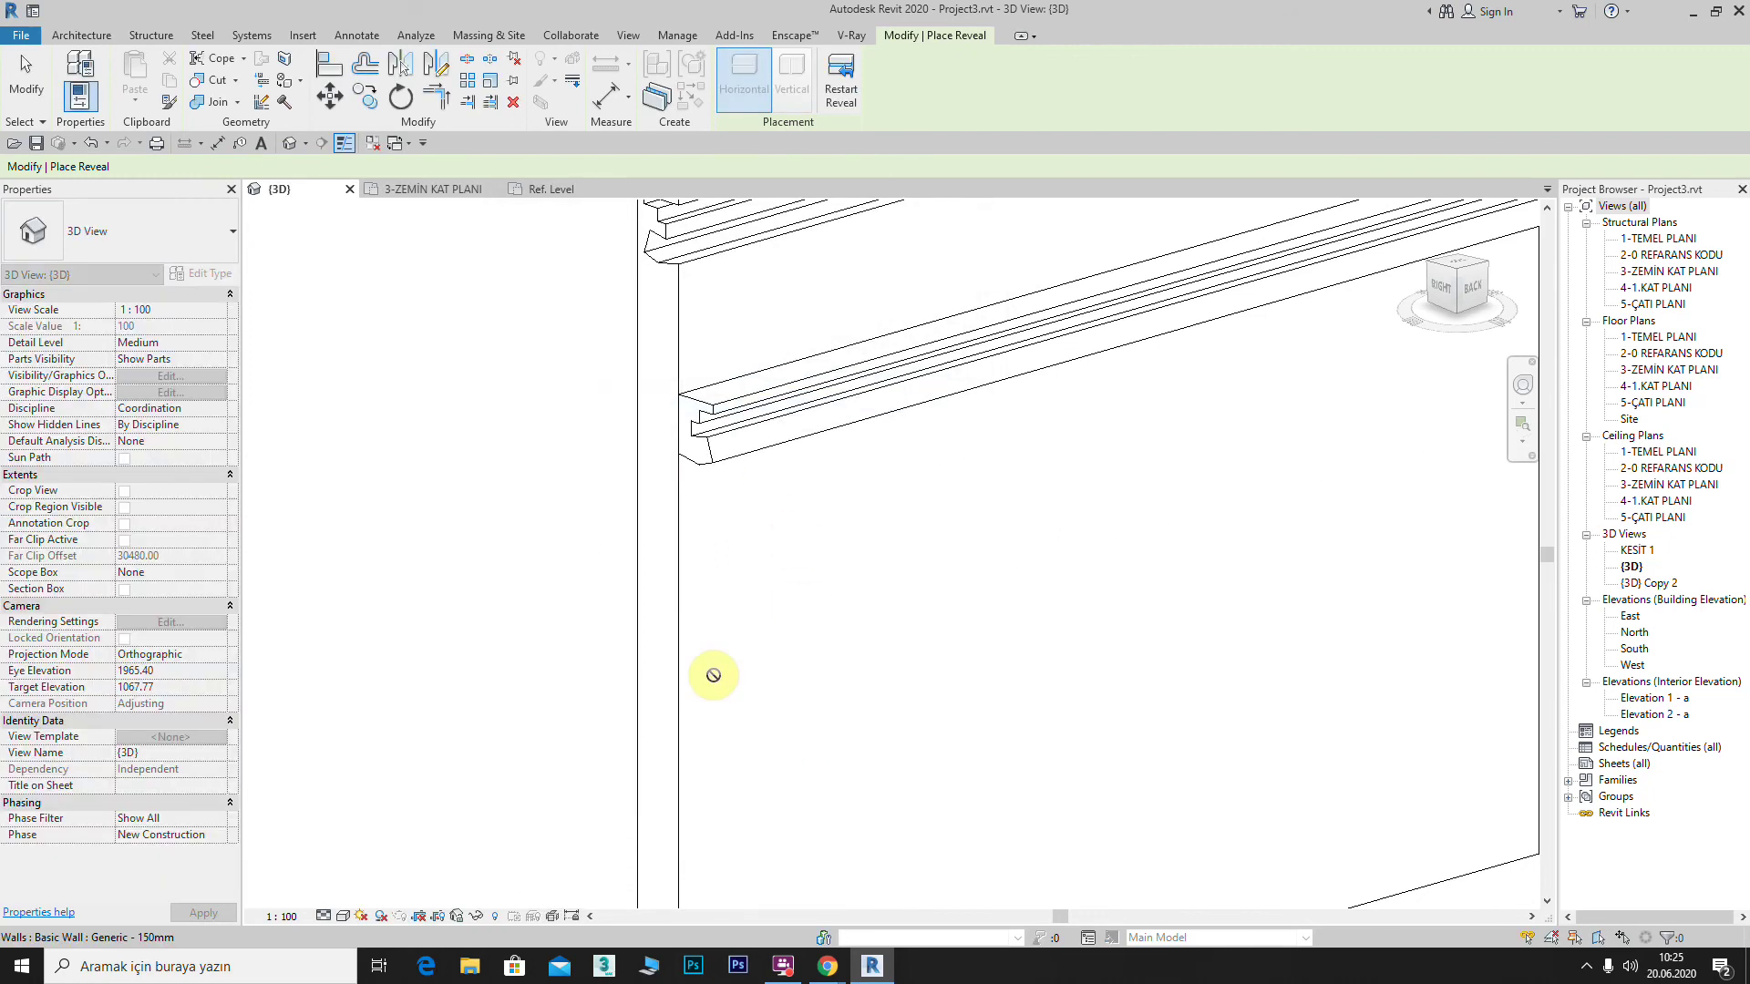
scroll(695, 673, "down", 2)
scroll(706, 471, "up", 2)
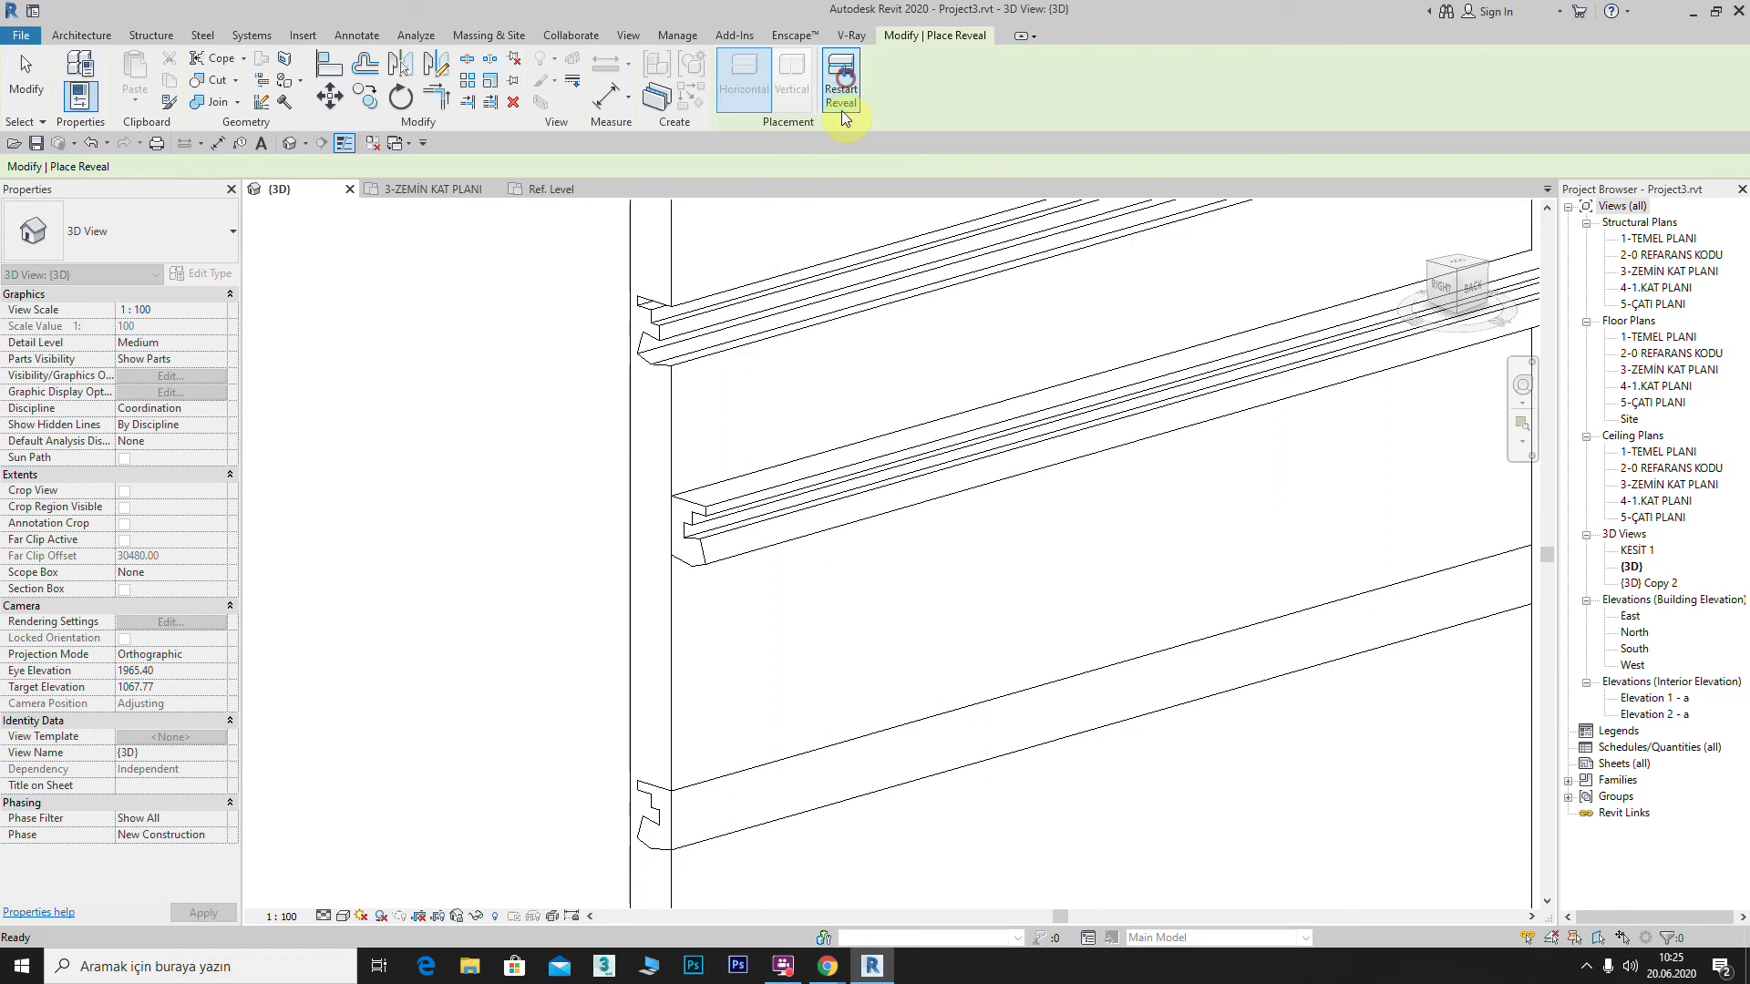
left_click(840, 91)
scroll(628, 481, "up", 2)
scroll(727, 472, "up", 2)
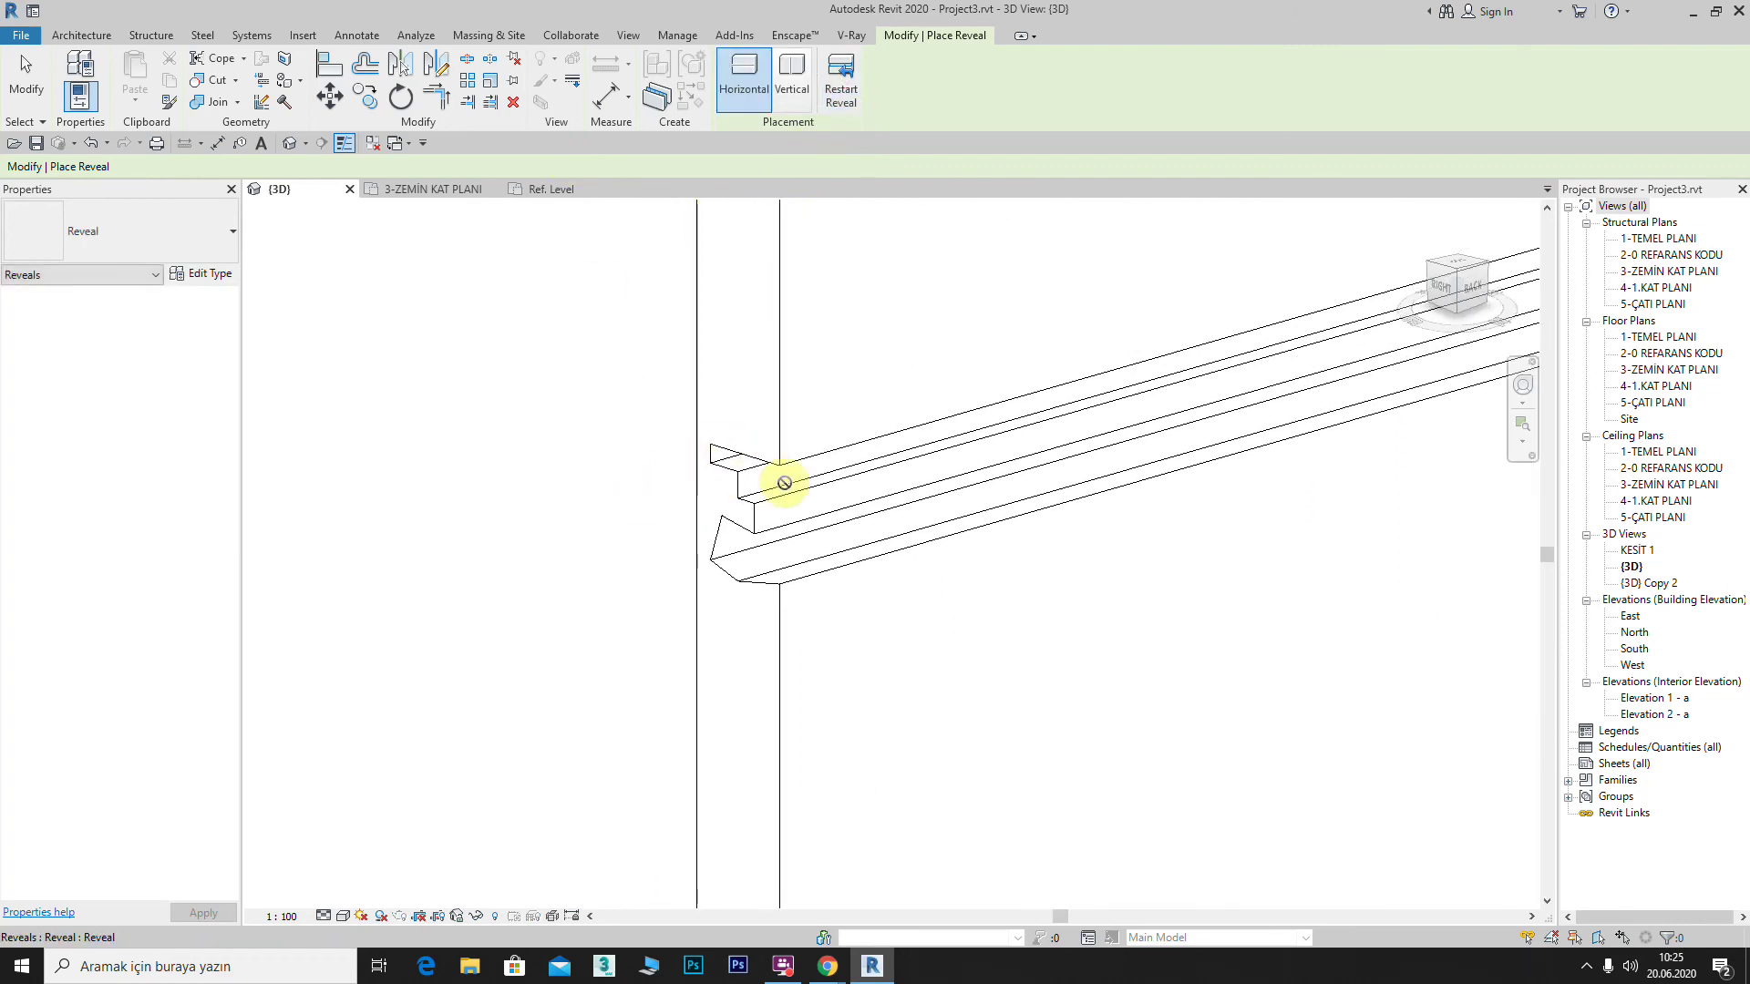
scroll(801, 458, "down", 2)
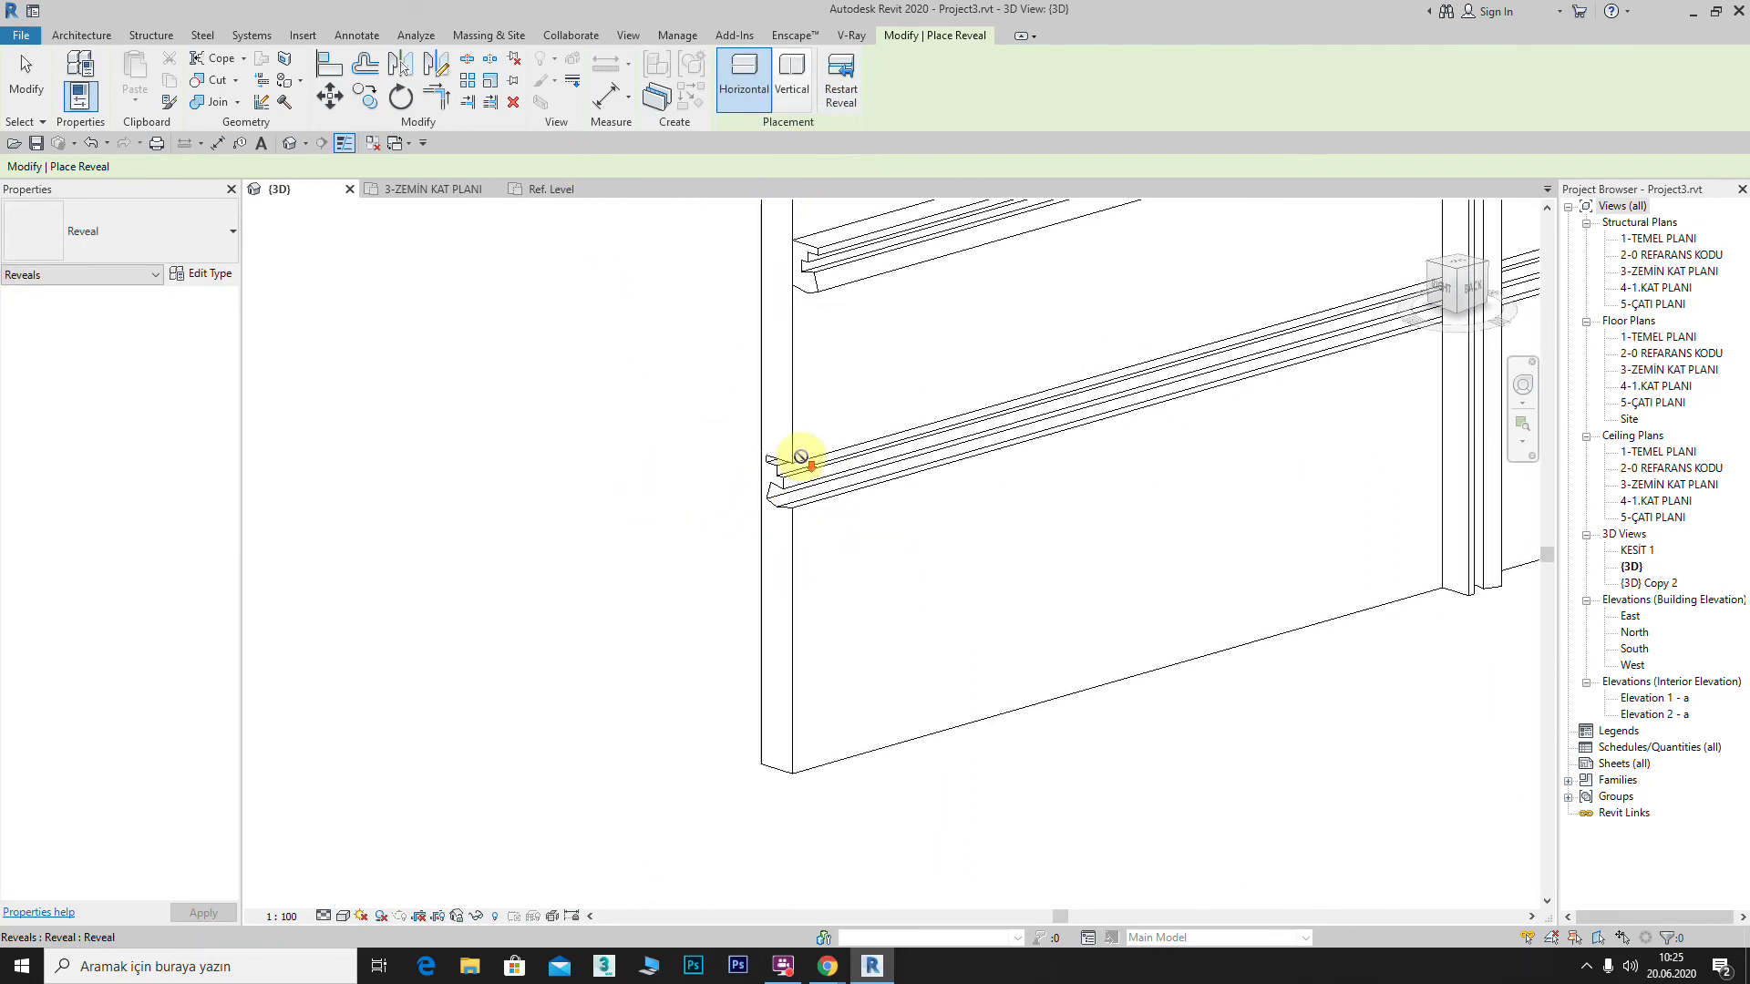
scroll(783, 447, "down", 2)
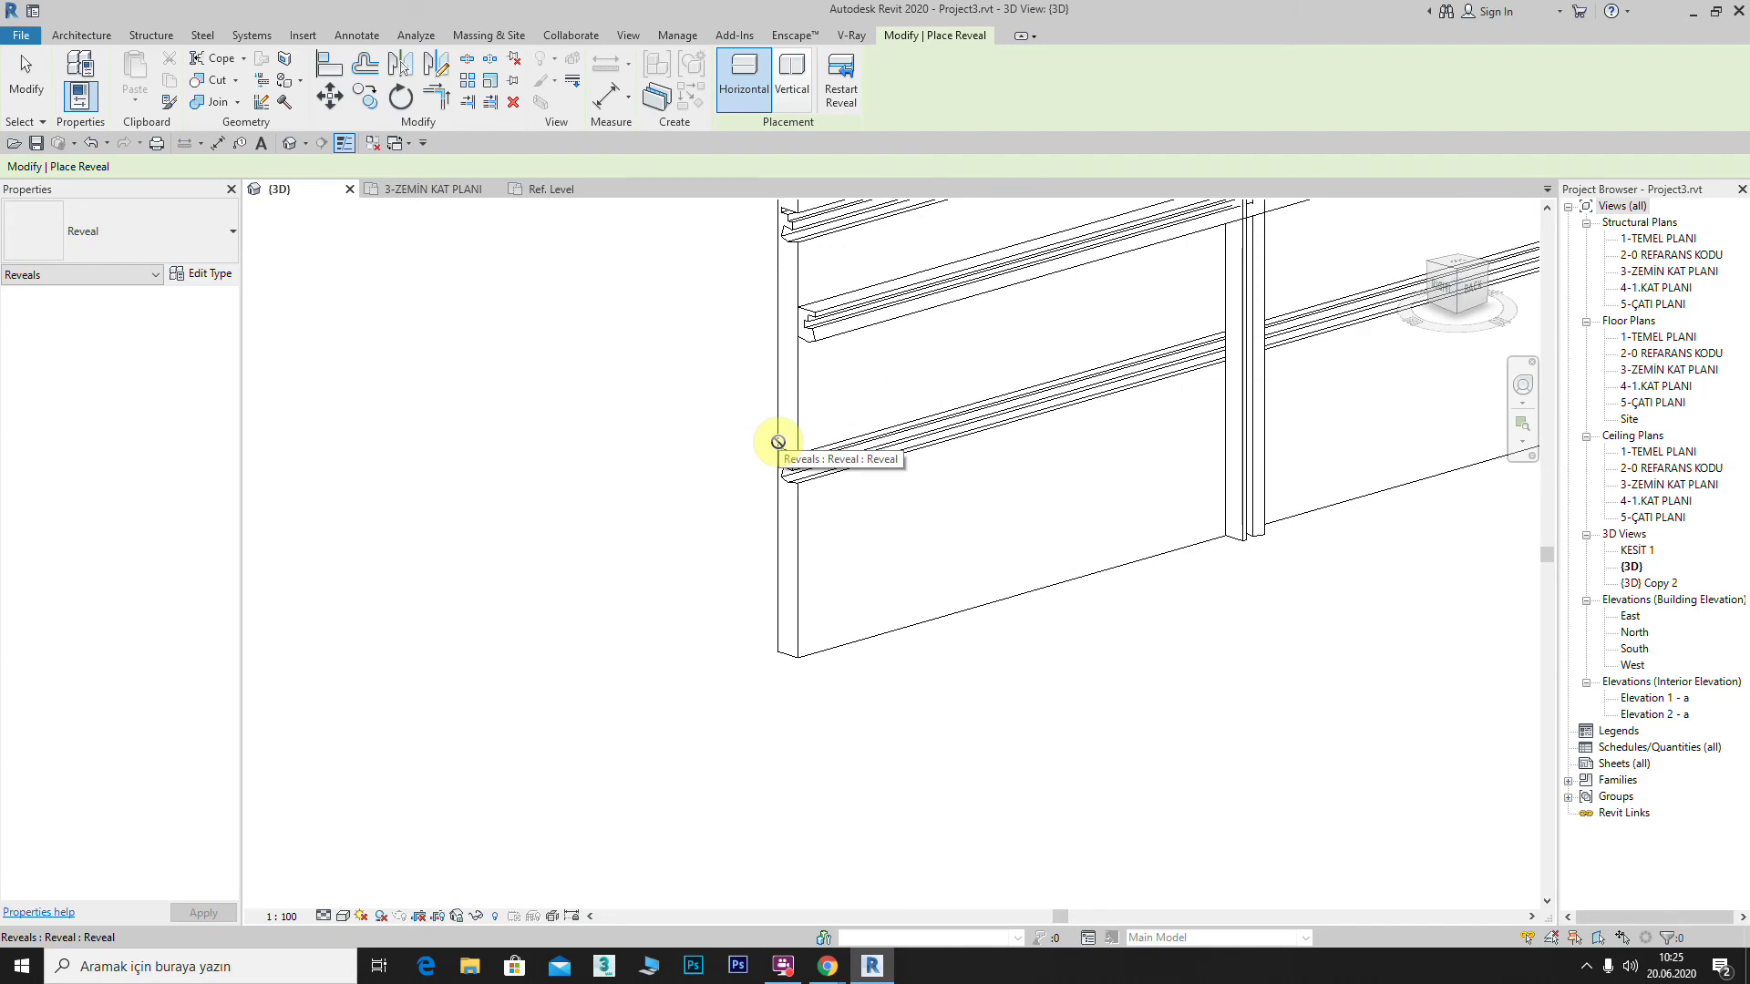
scroll(1074, 242, "down", 2)
scroll(957, 323, "down", 2)
scroll(832, 417, "down", 1)
scroll(766, 435, "down", 1)
scroll(747, 483, "down", 1)
Step: Exit reveal placement and frame the wall so all its sweeps and reveals are visible
key("Escape")
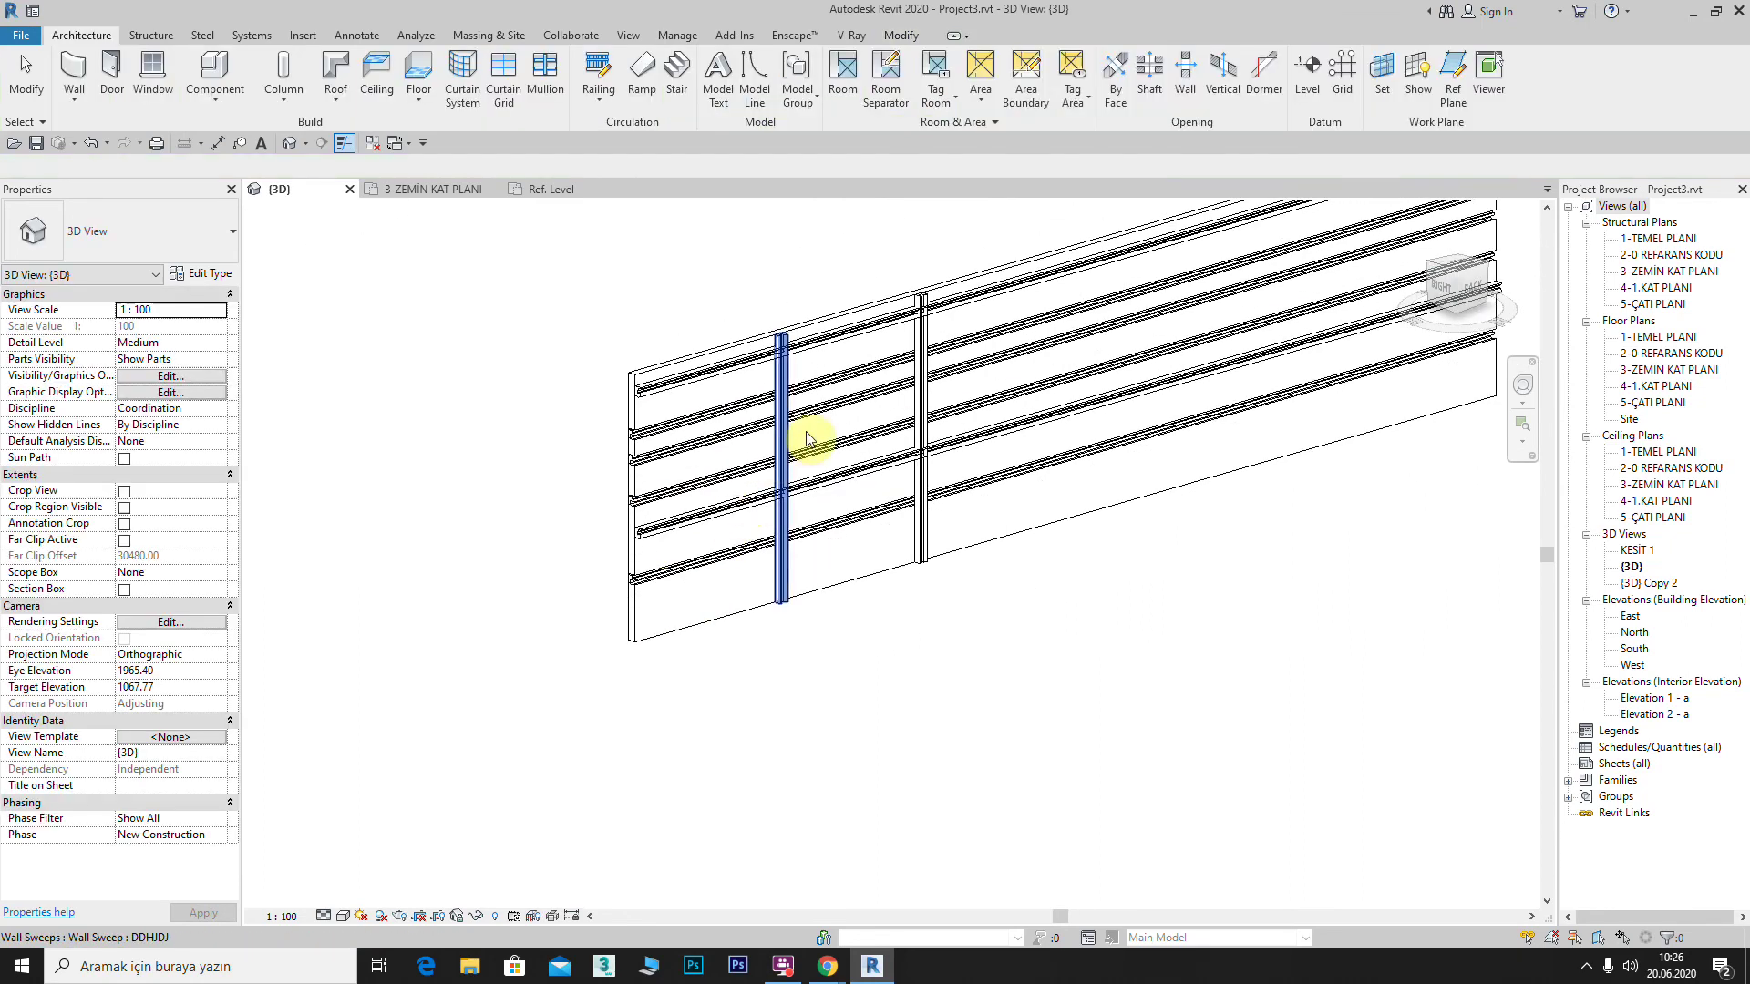
scroll(785, 448, "down", 2)
middle_click_drag(785, 448, 801, 461)
scroll(801, 461, "up", 1)
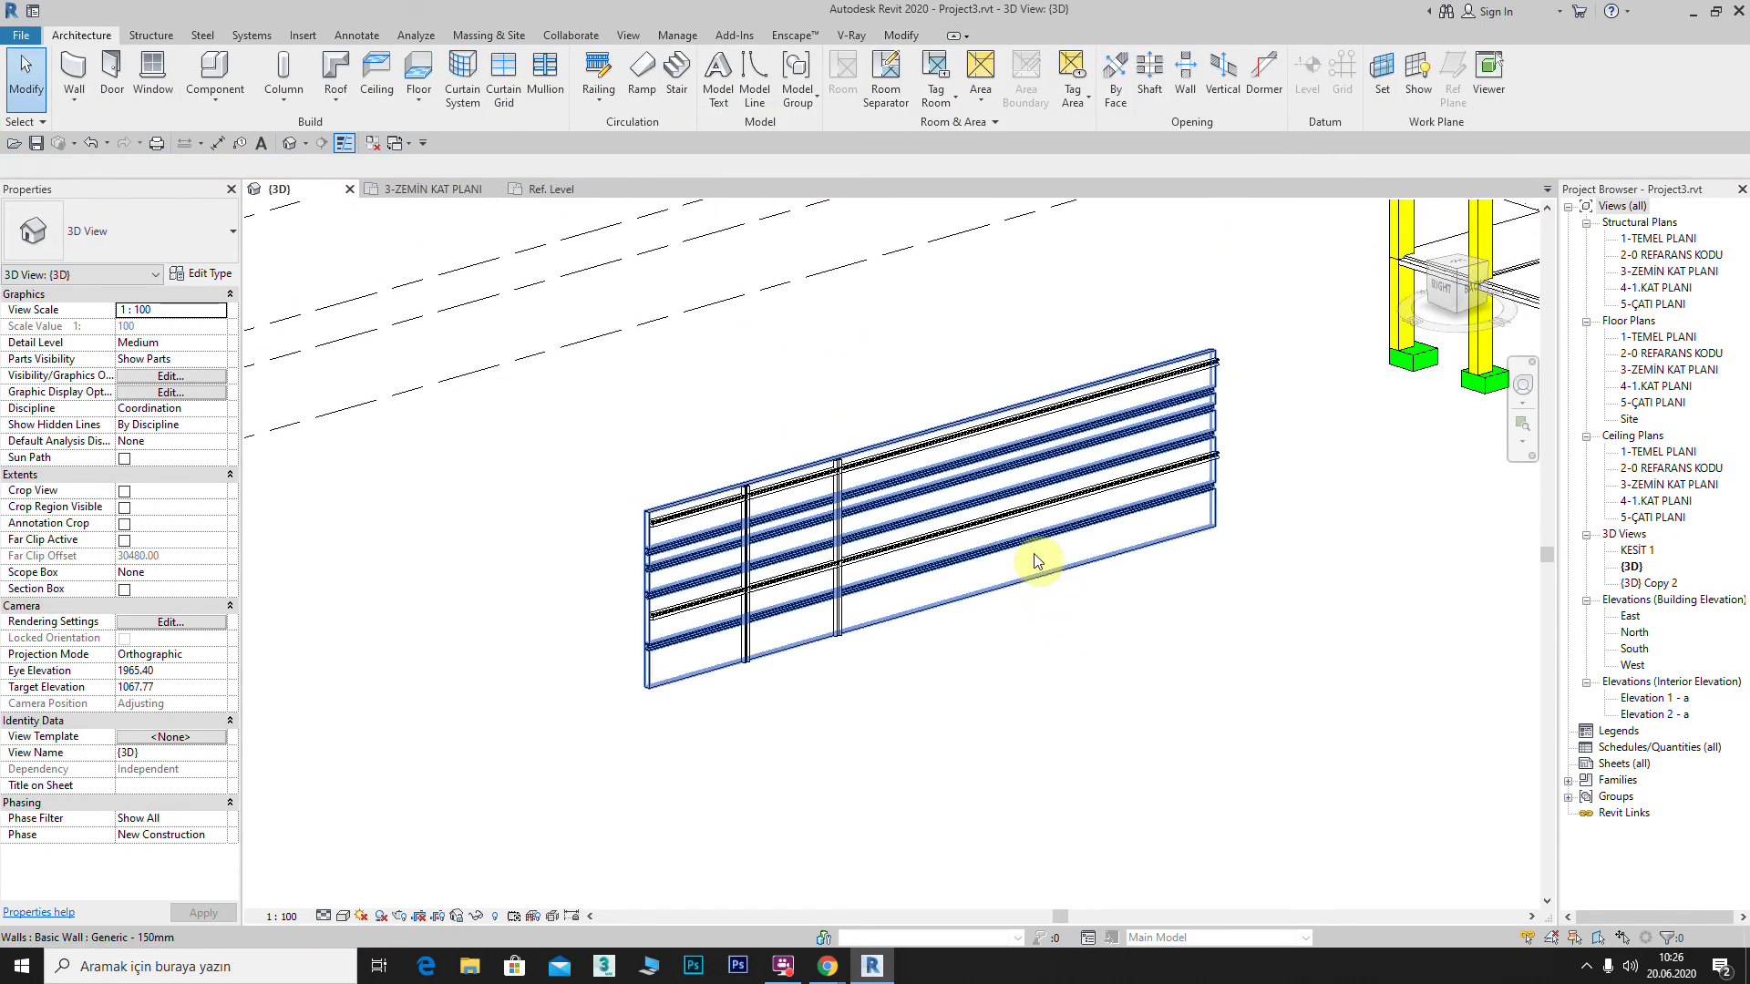
scroll(785, 489, "up", 1)
scroll(770, 583, "up", 3)
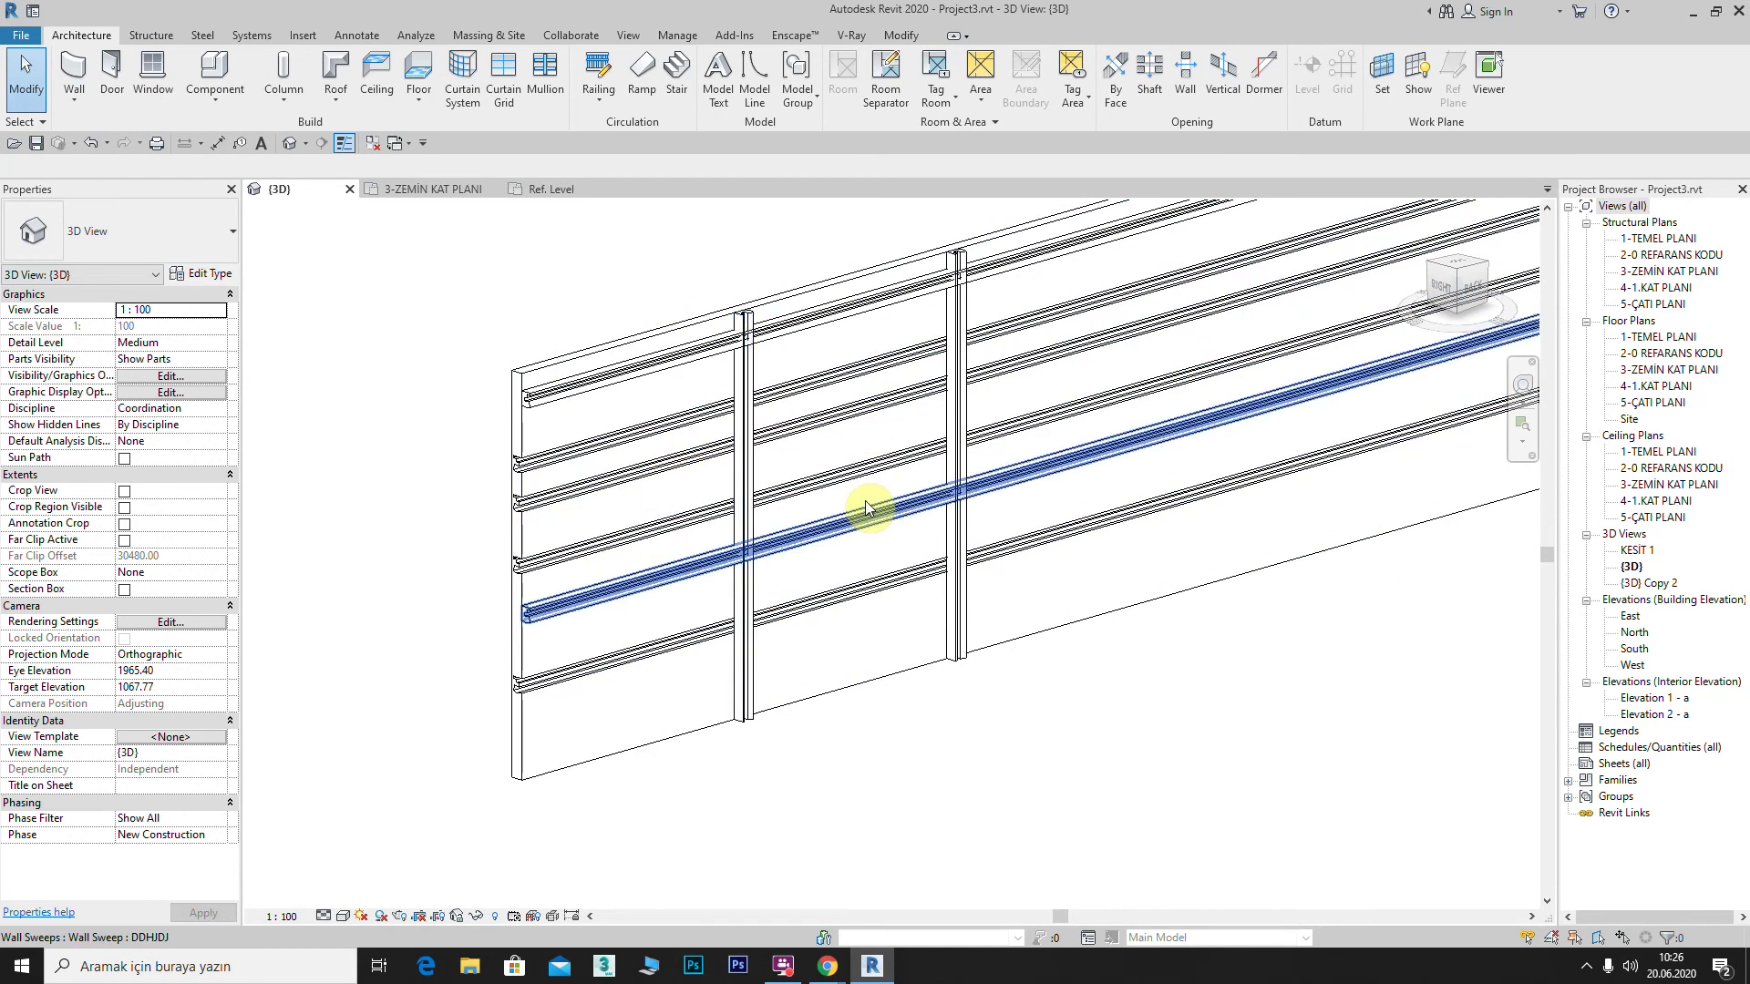
scroll(866, 507, "down", 3)
scroll(695, 478, "up", 2)
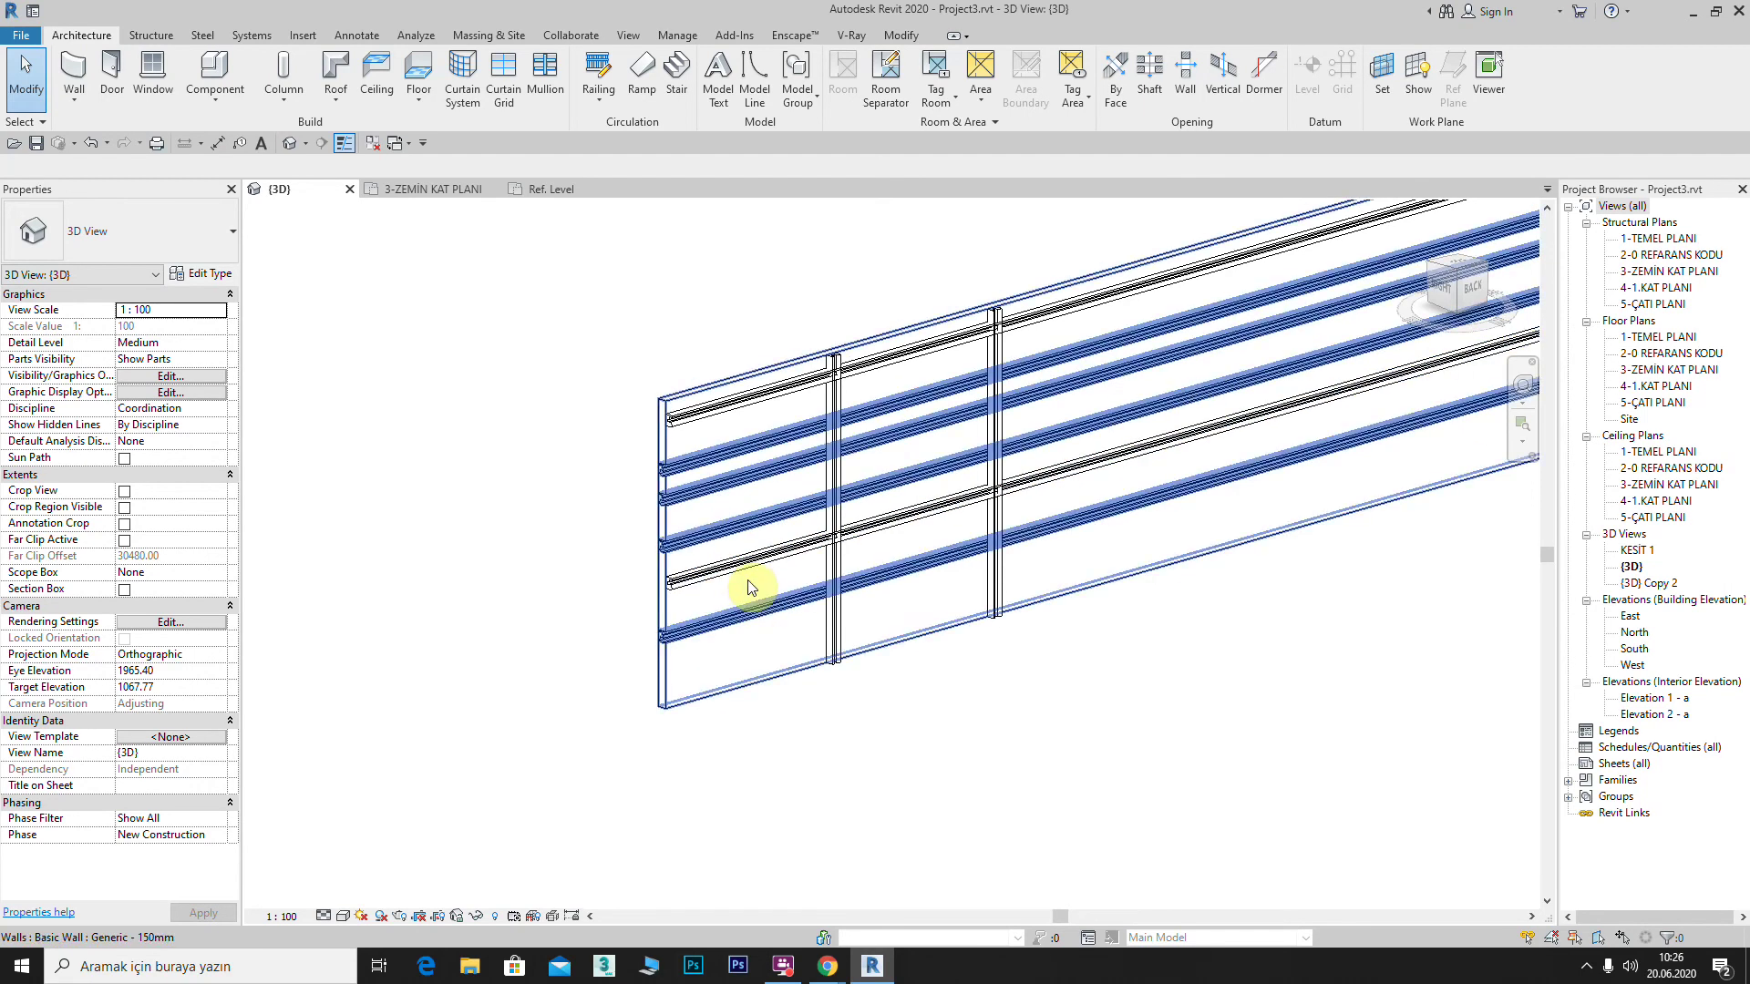
scroll(847, 411, "up", 2)
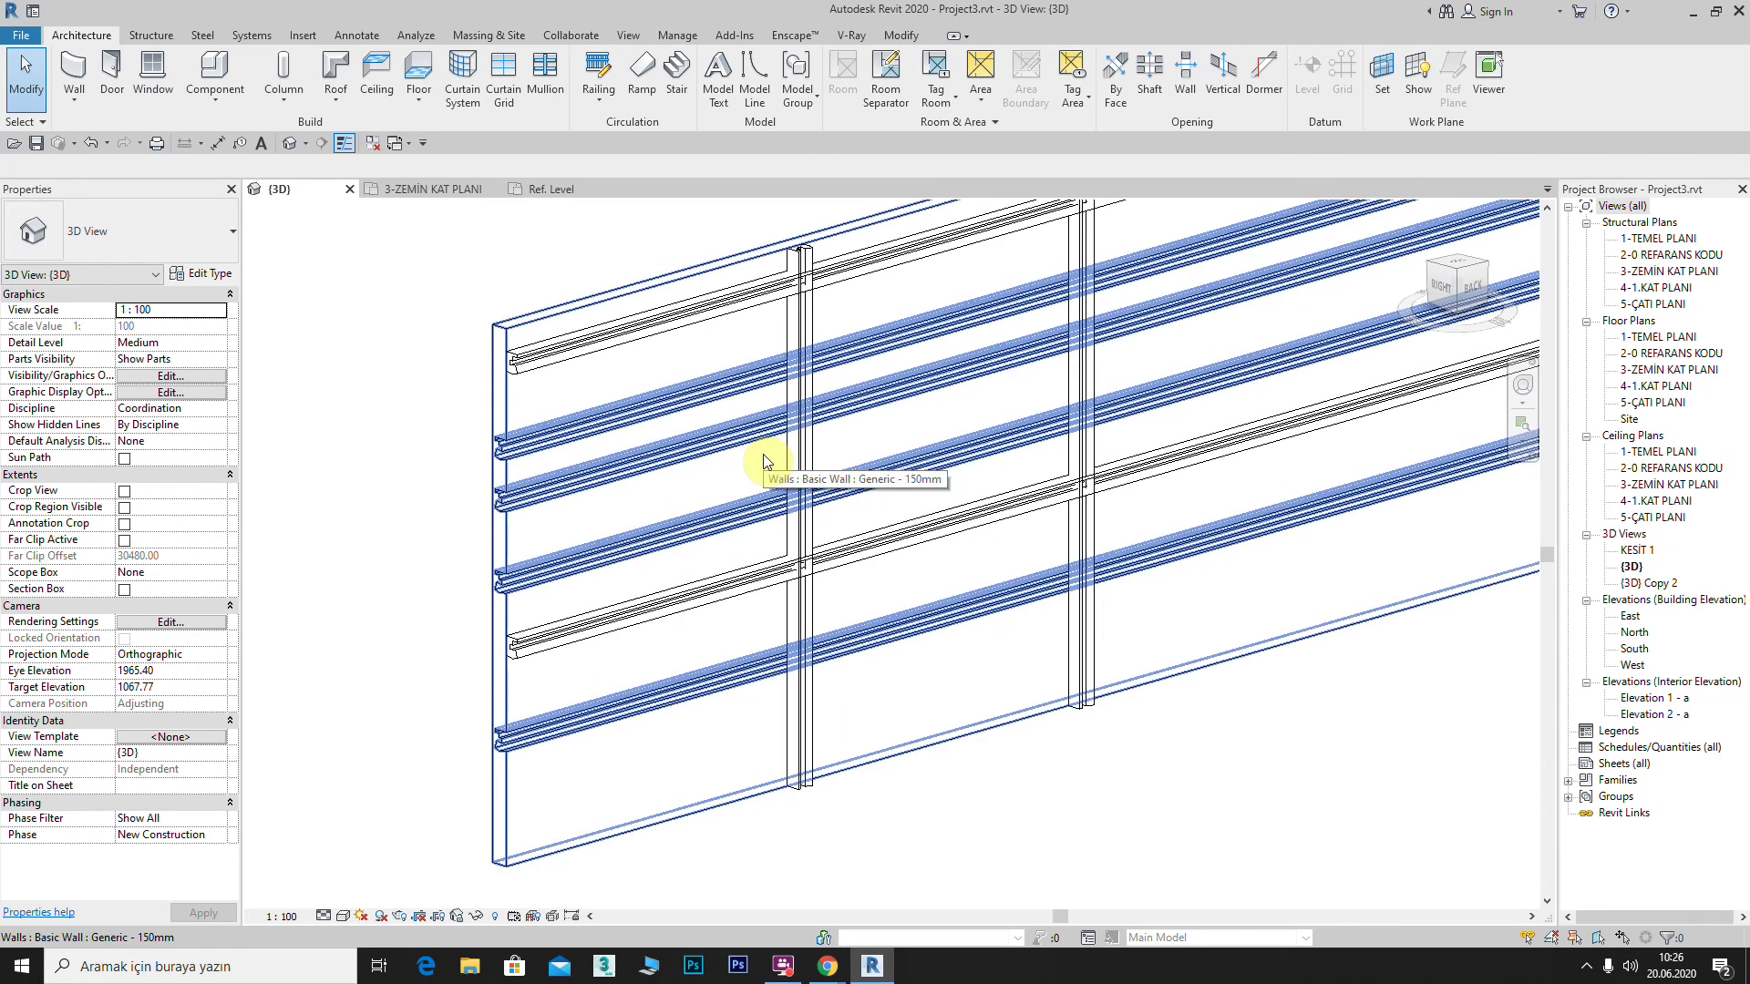
scroll(763, 460, "down", 2)
scroll(765, 447, "down", 2)
scroll(720, 451, "down", 2)
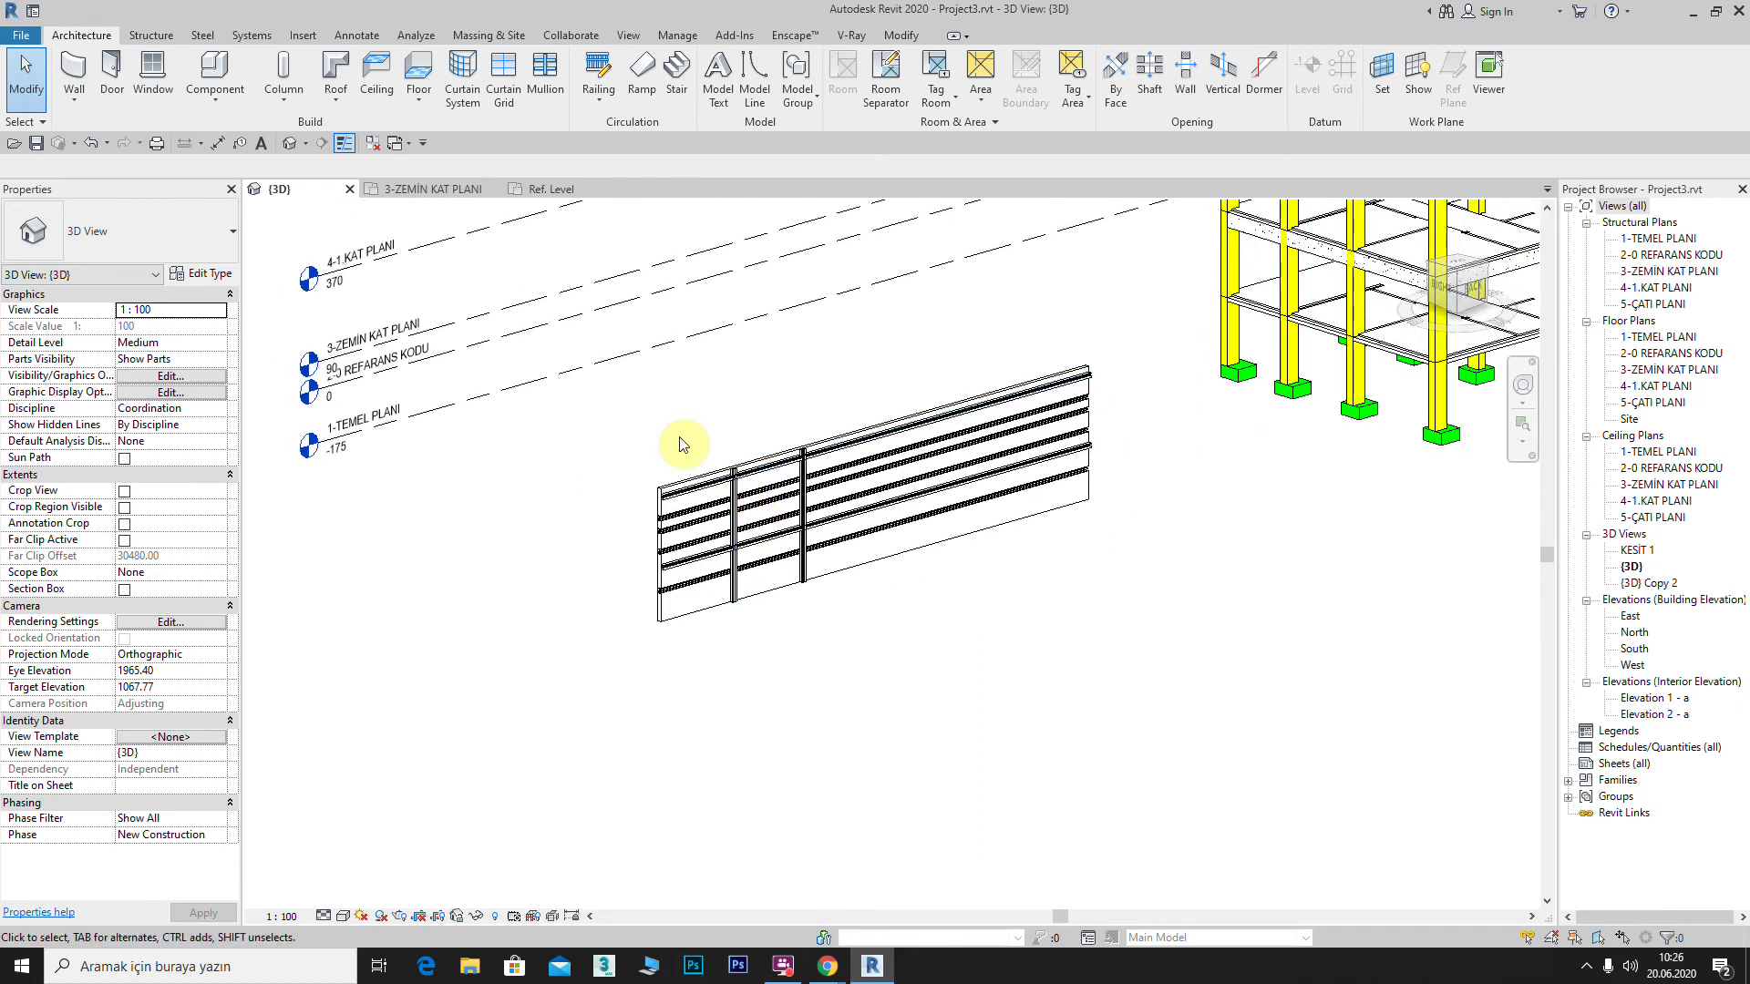
scroll(784, 492, "up", 2)
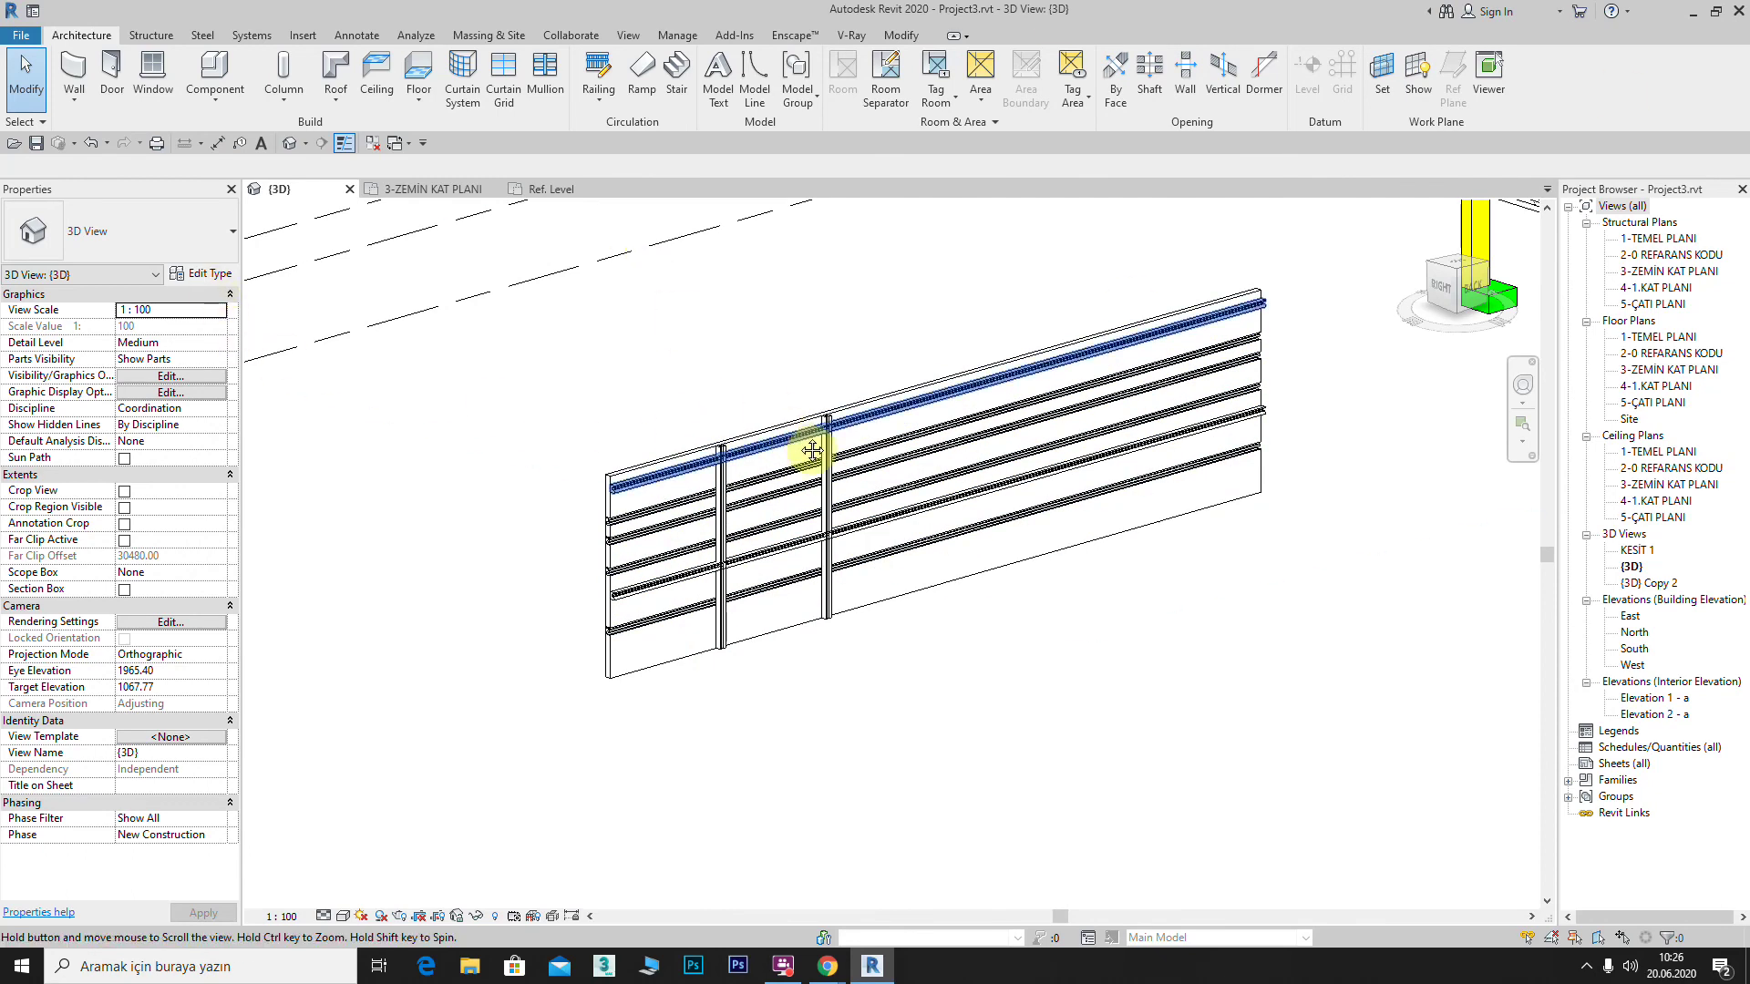
middle_click_drag(812, 450, 837, 395)
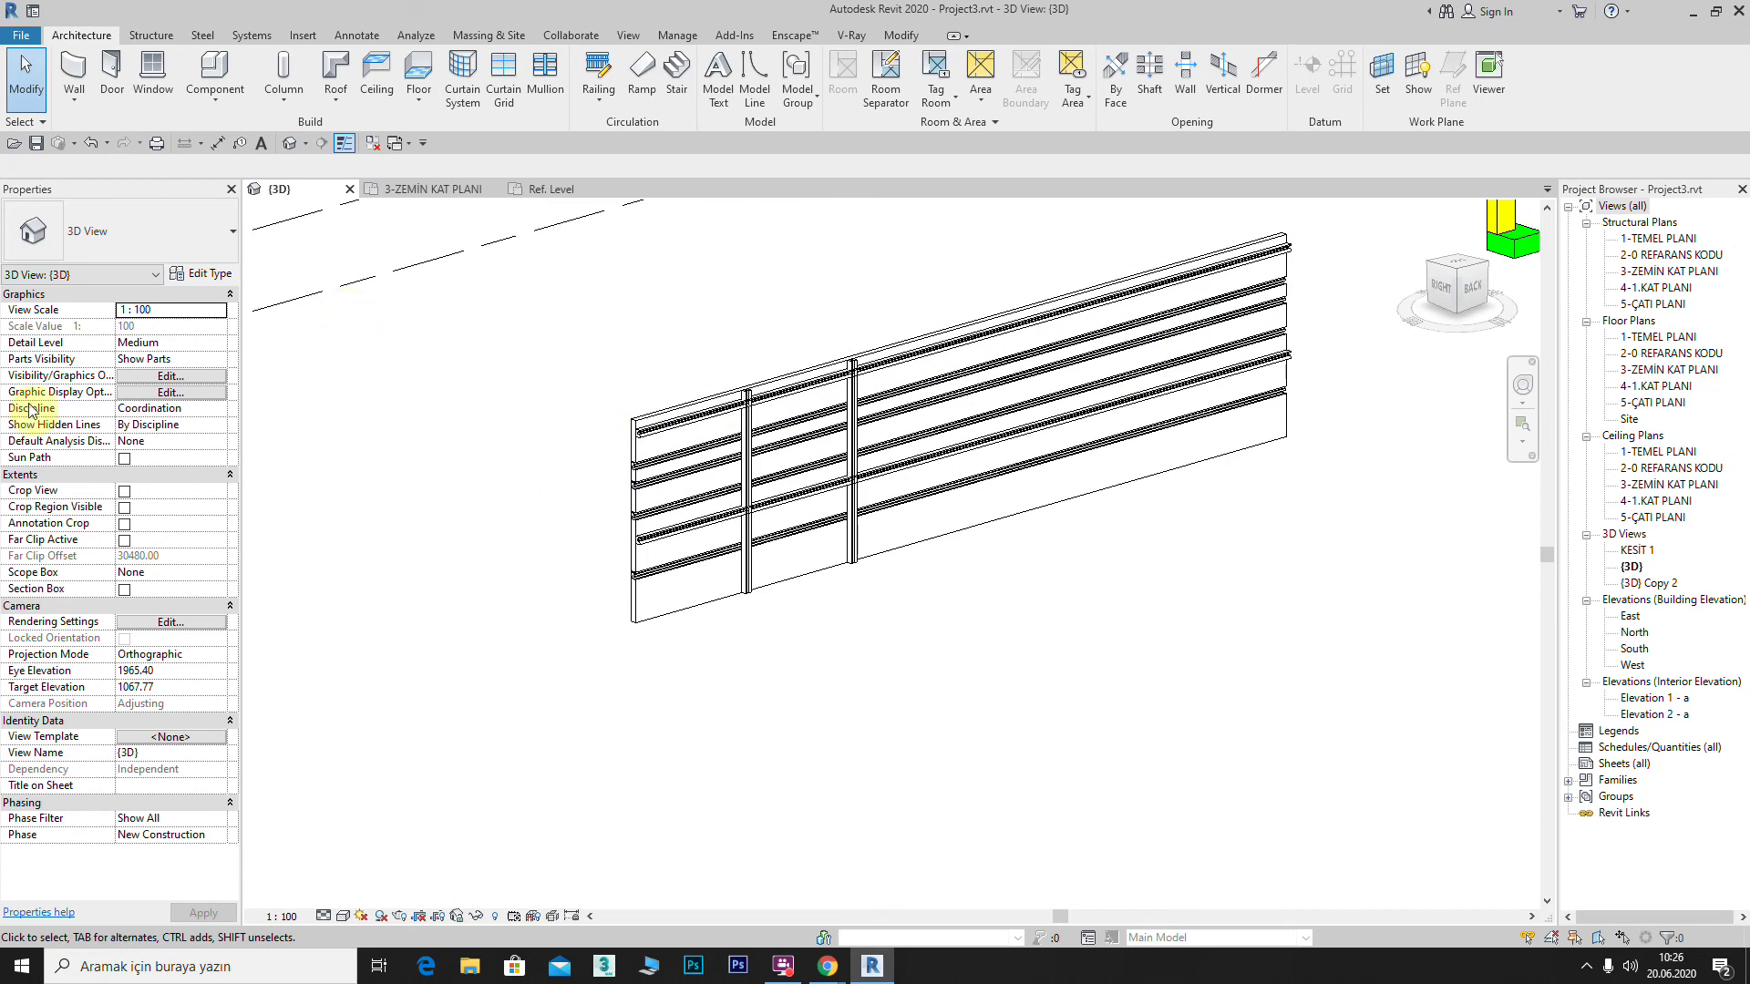
Step: Delete all horizontal sweeps, reveals and the vertical wall sweep, leaving the bare 1847.56-long wall selected
left_click(674, 424)
scroll(676, 448, "up", 2)
left_click(690, 465)
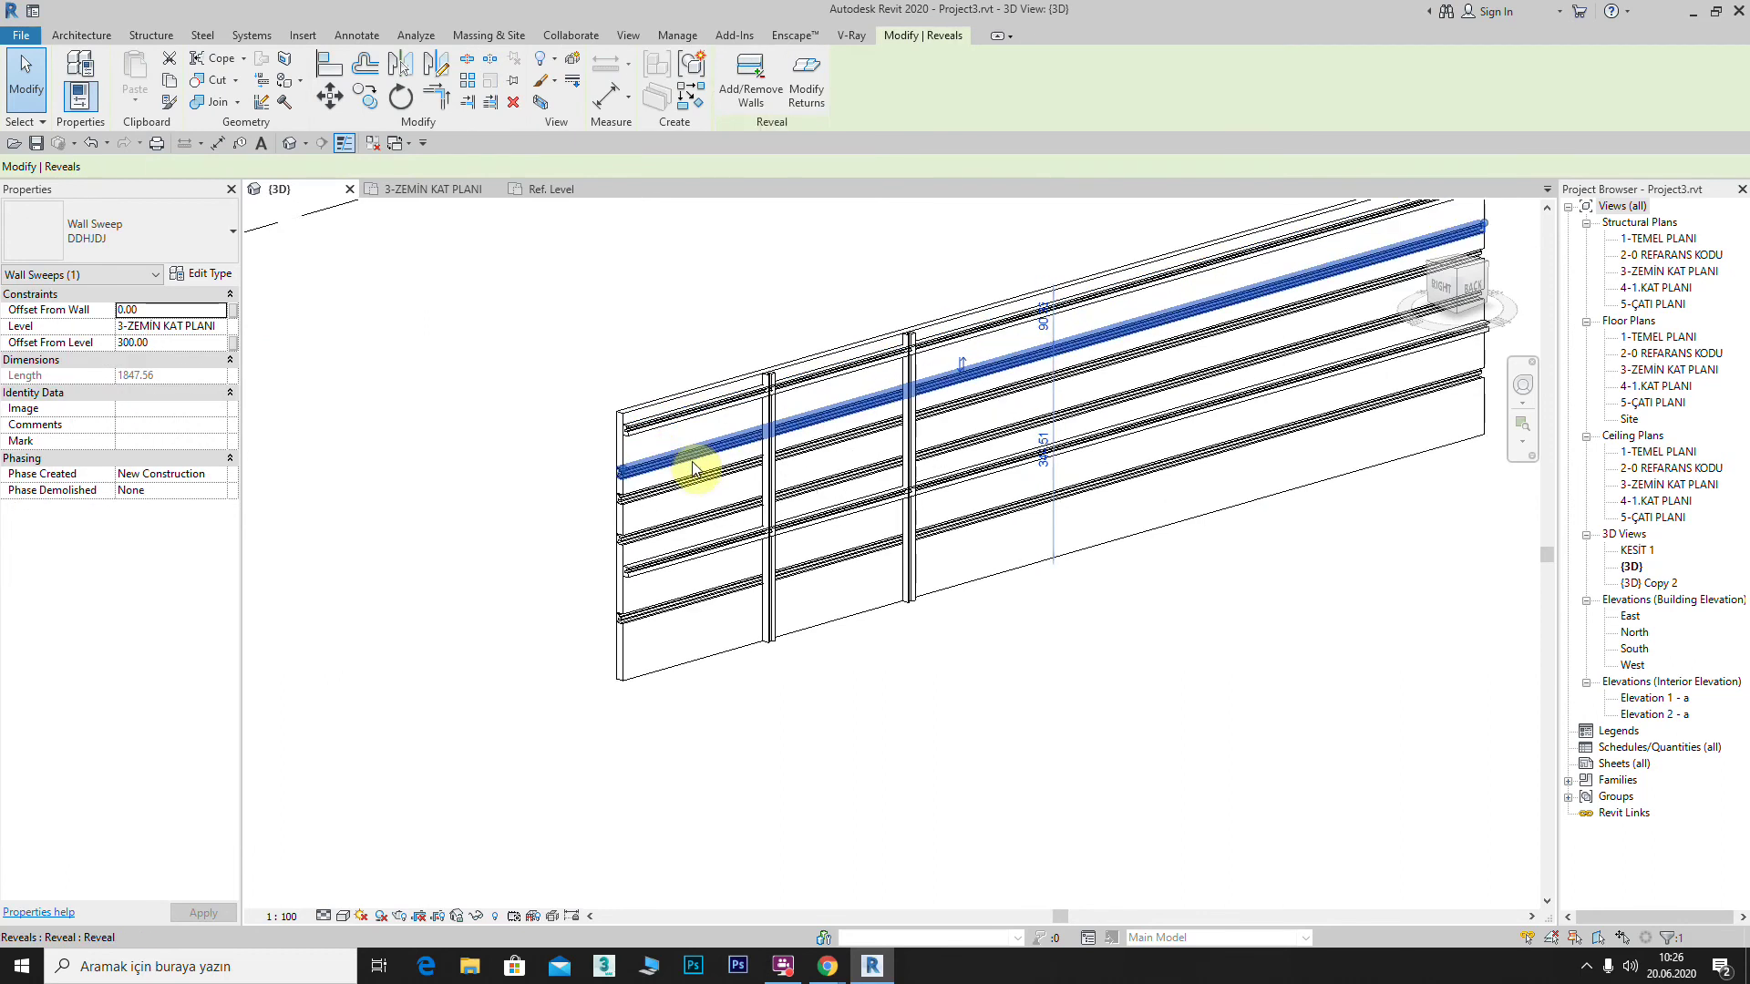
left_click(715, 510, "ctrl")
left_click(713, 553, "ctrl")
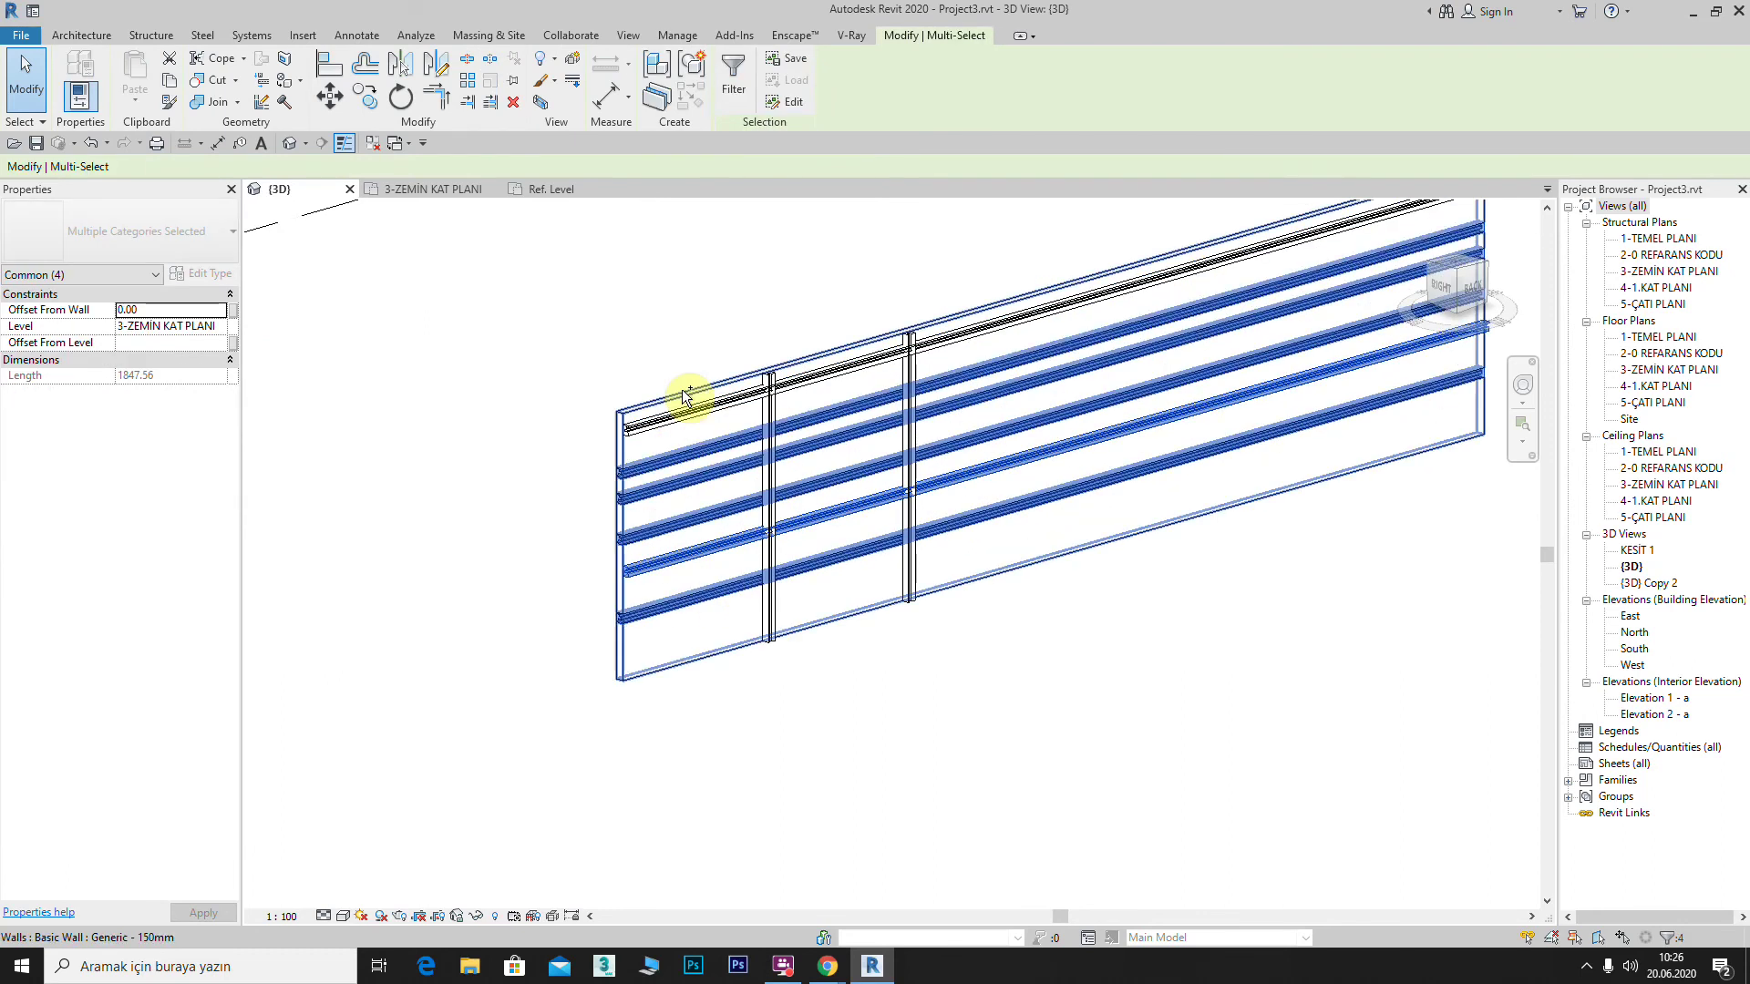
left_click(695, 424, "ctrl")
key("Delete")
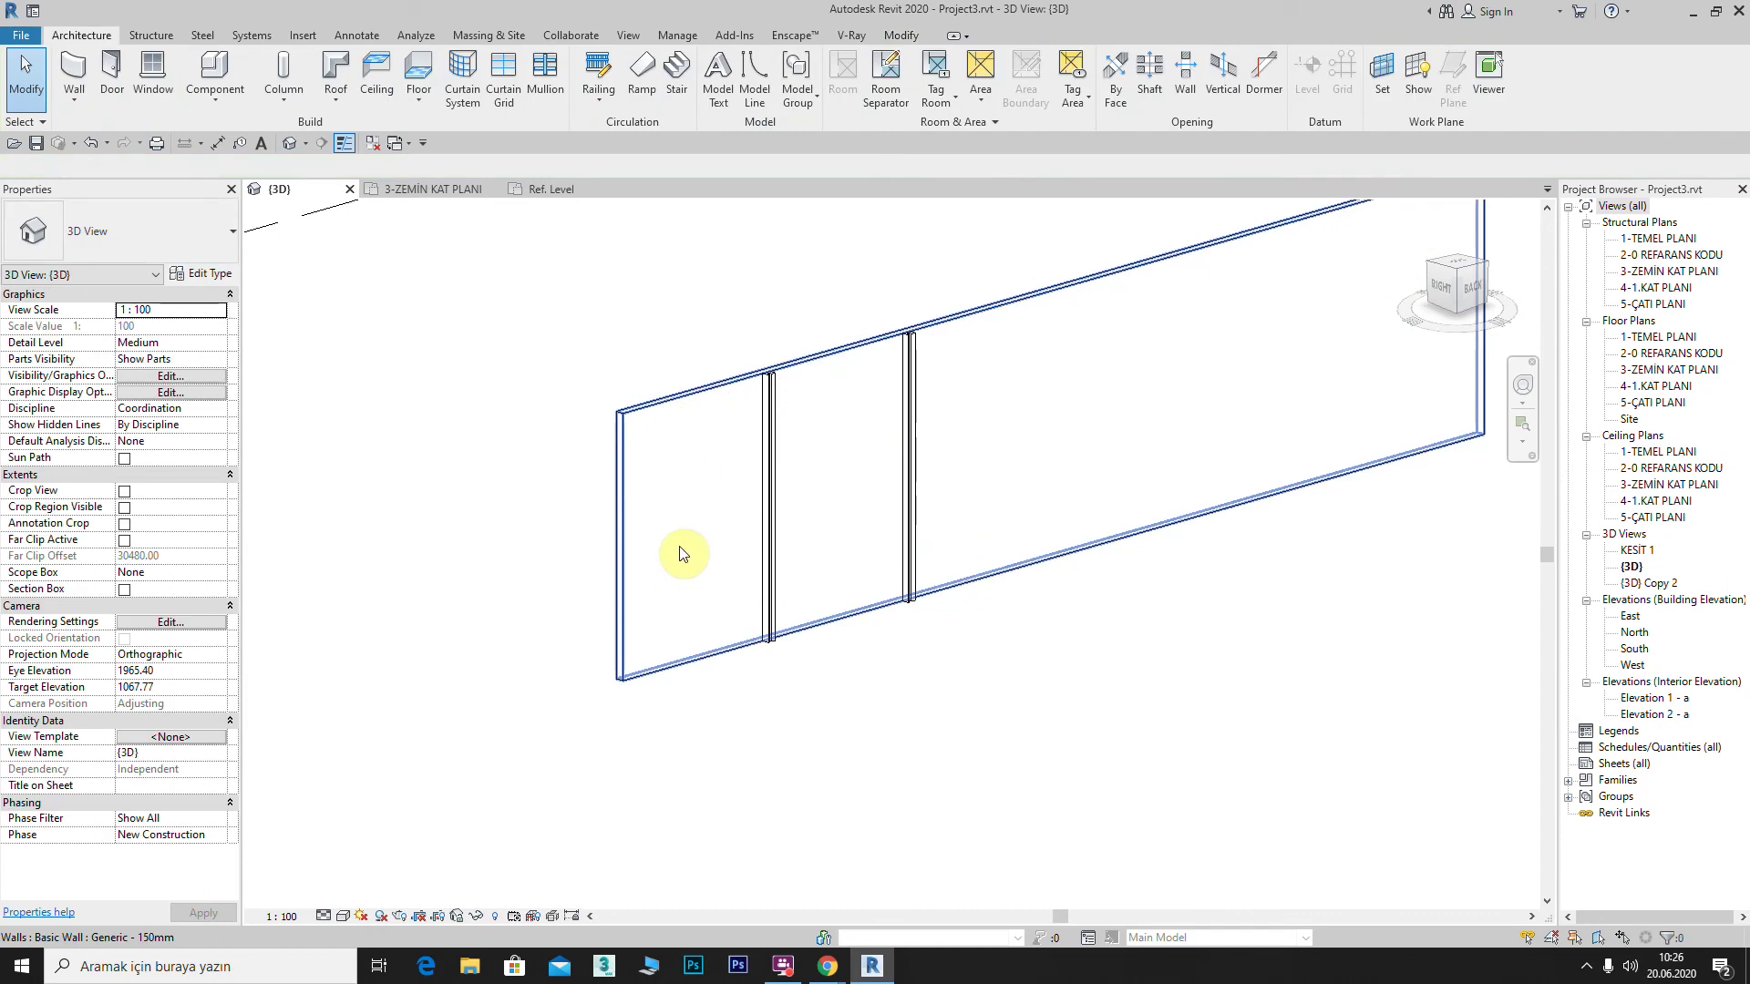
left_click(773, 463)
key("Delete")
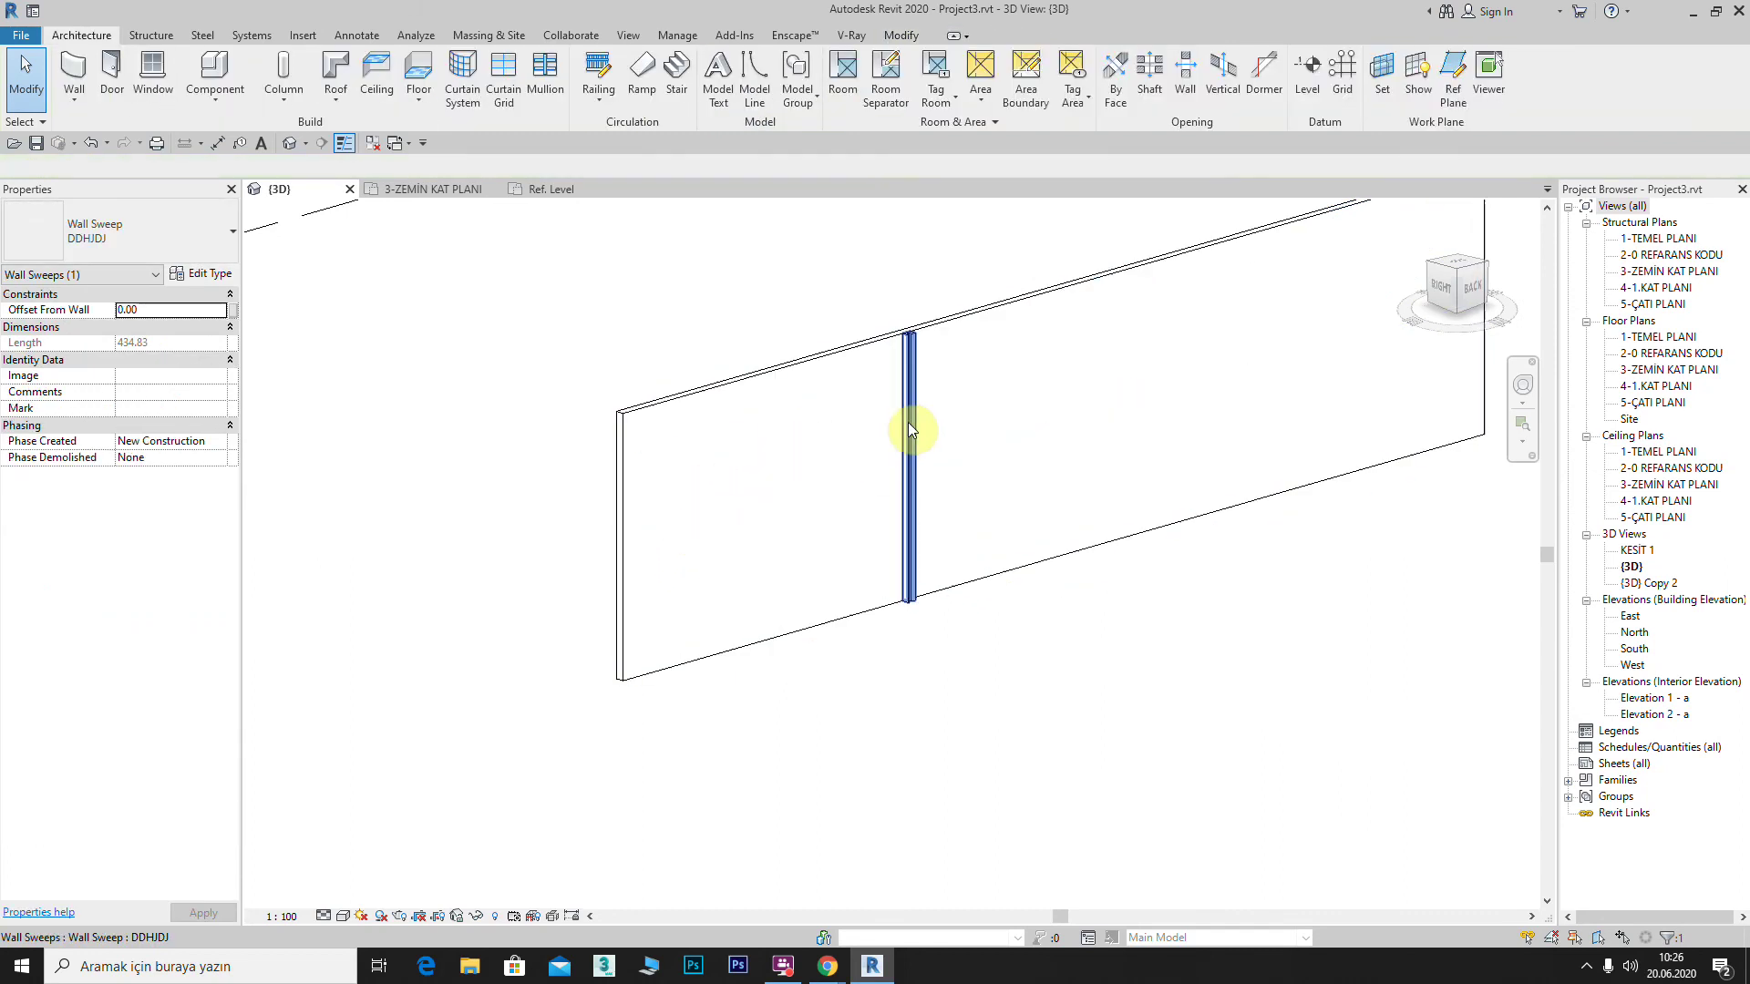
left_click(669, 401)
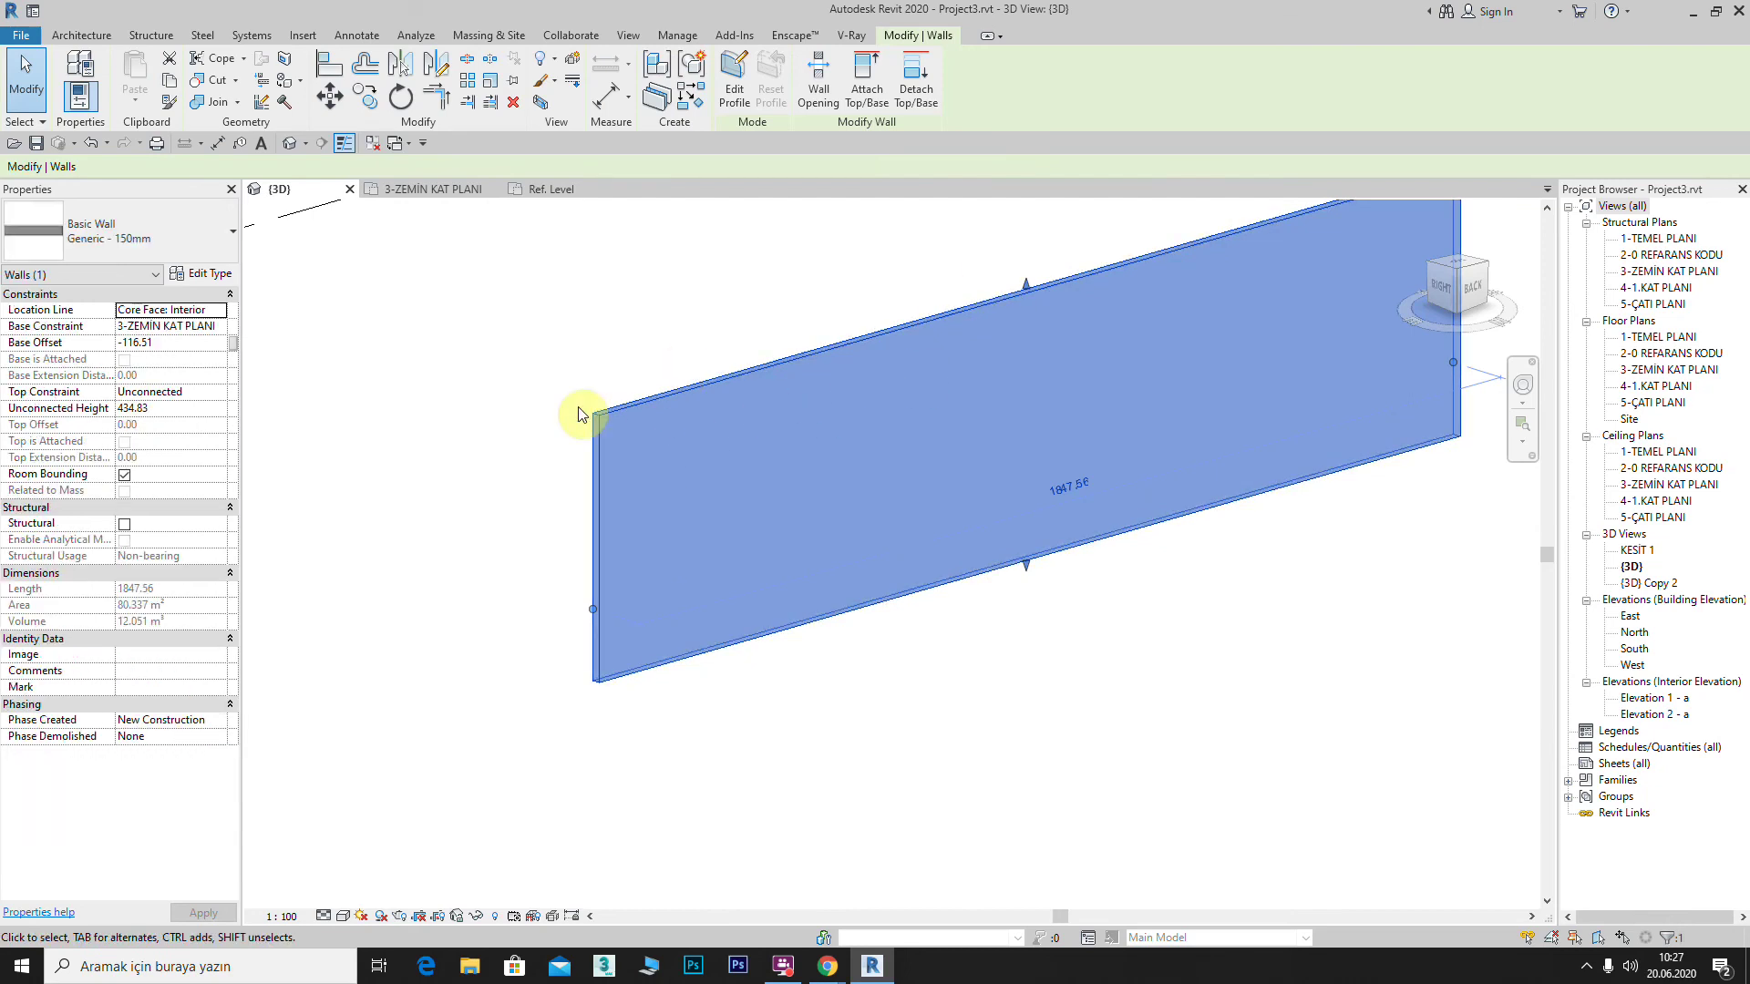
Step: Open and frame the North and East elevation views
double_click(1632, 635)
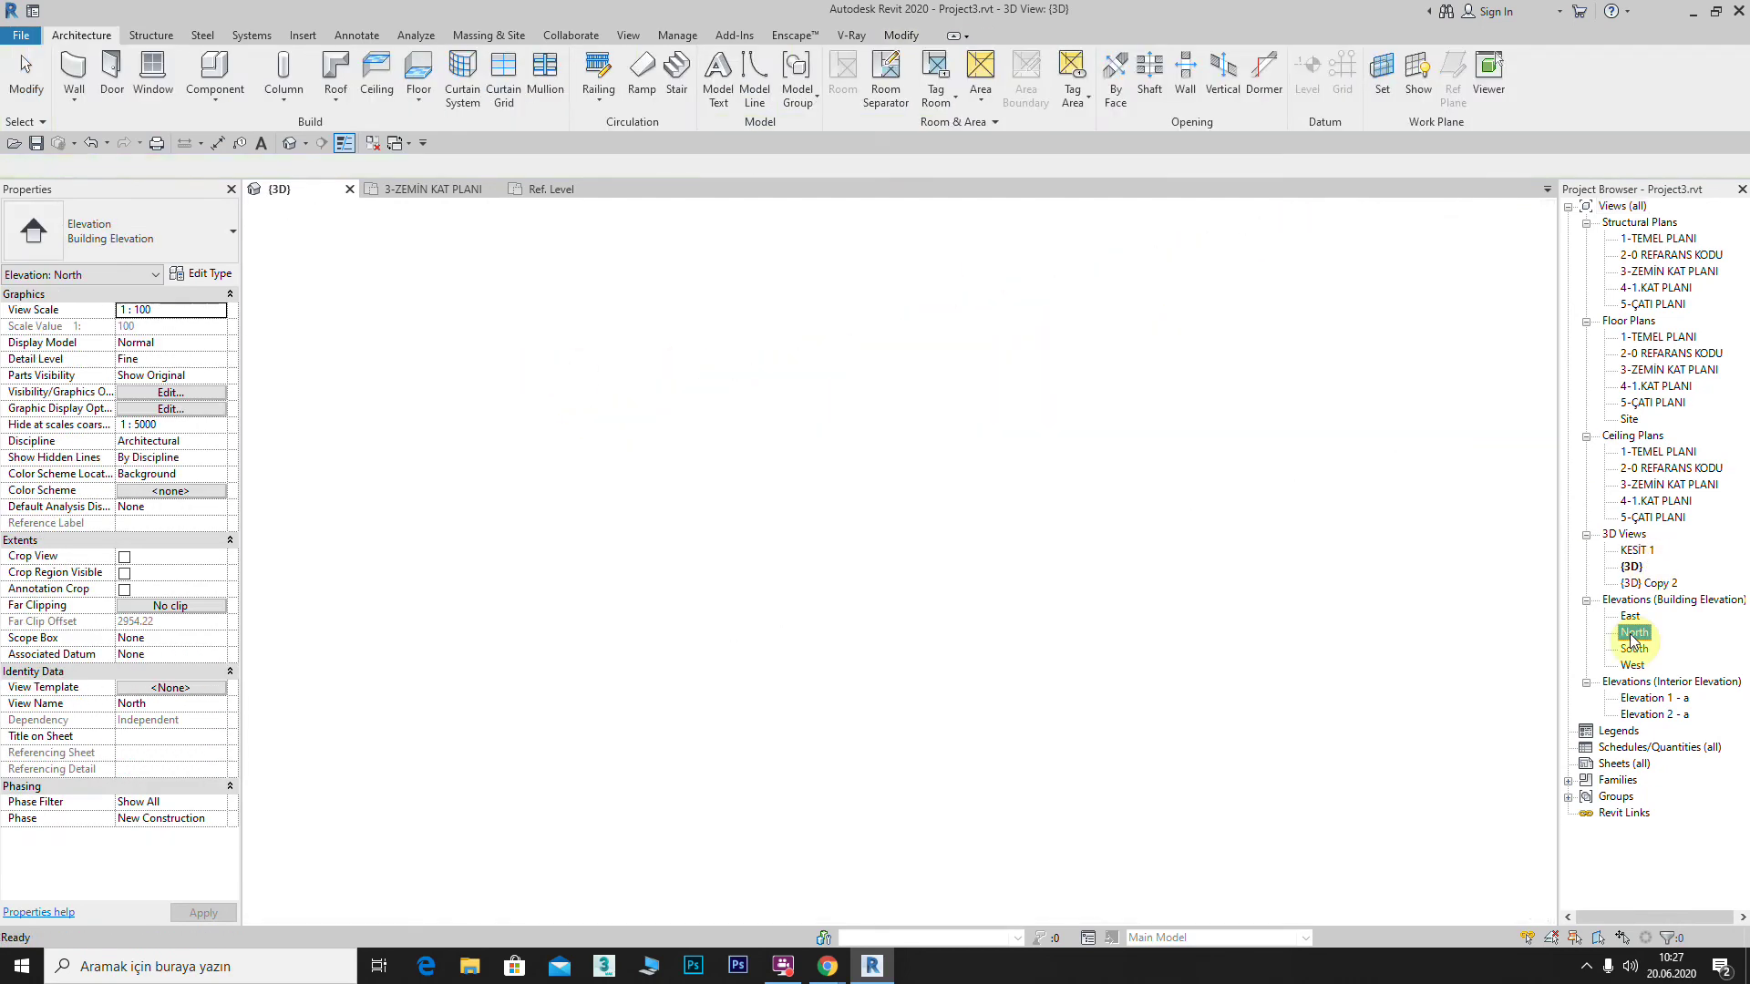
scroll(779, 451, "up", 3)
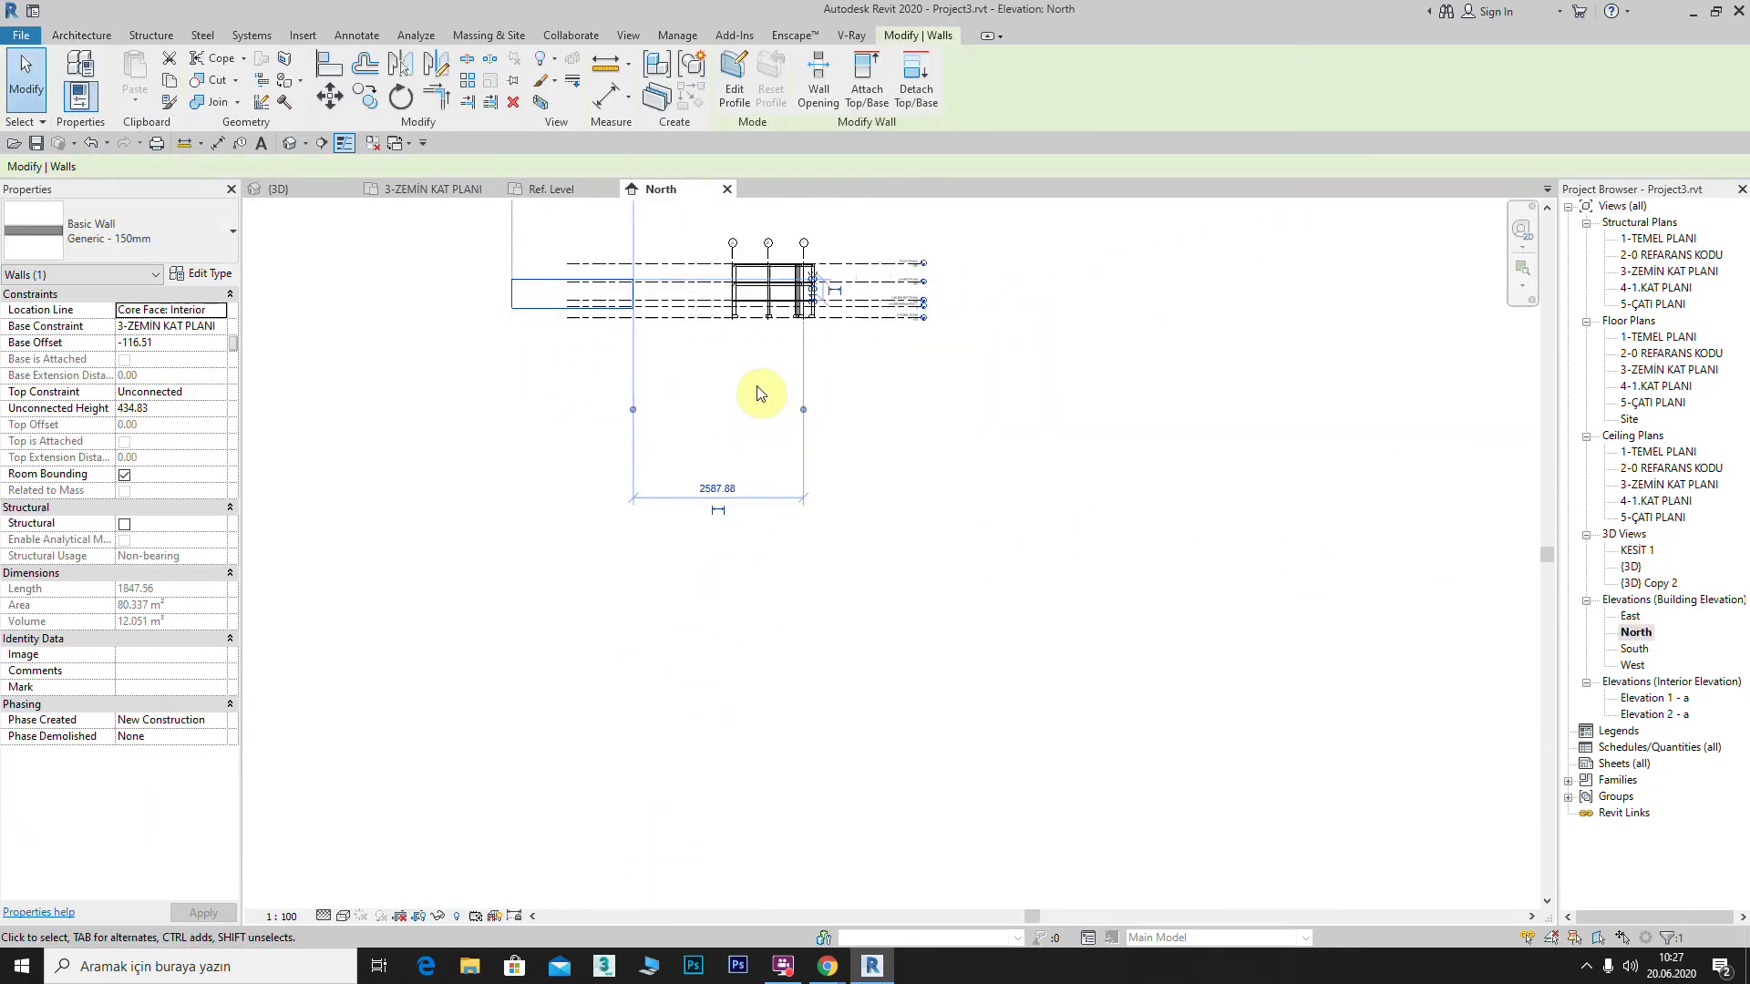
scroll(907, 527, "up", 2)
middle_click_drag(907, 528, 1312, 508)
scroll(1234, 527, "down", 2)
double_click(1631, 617)
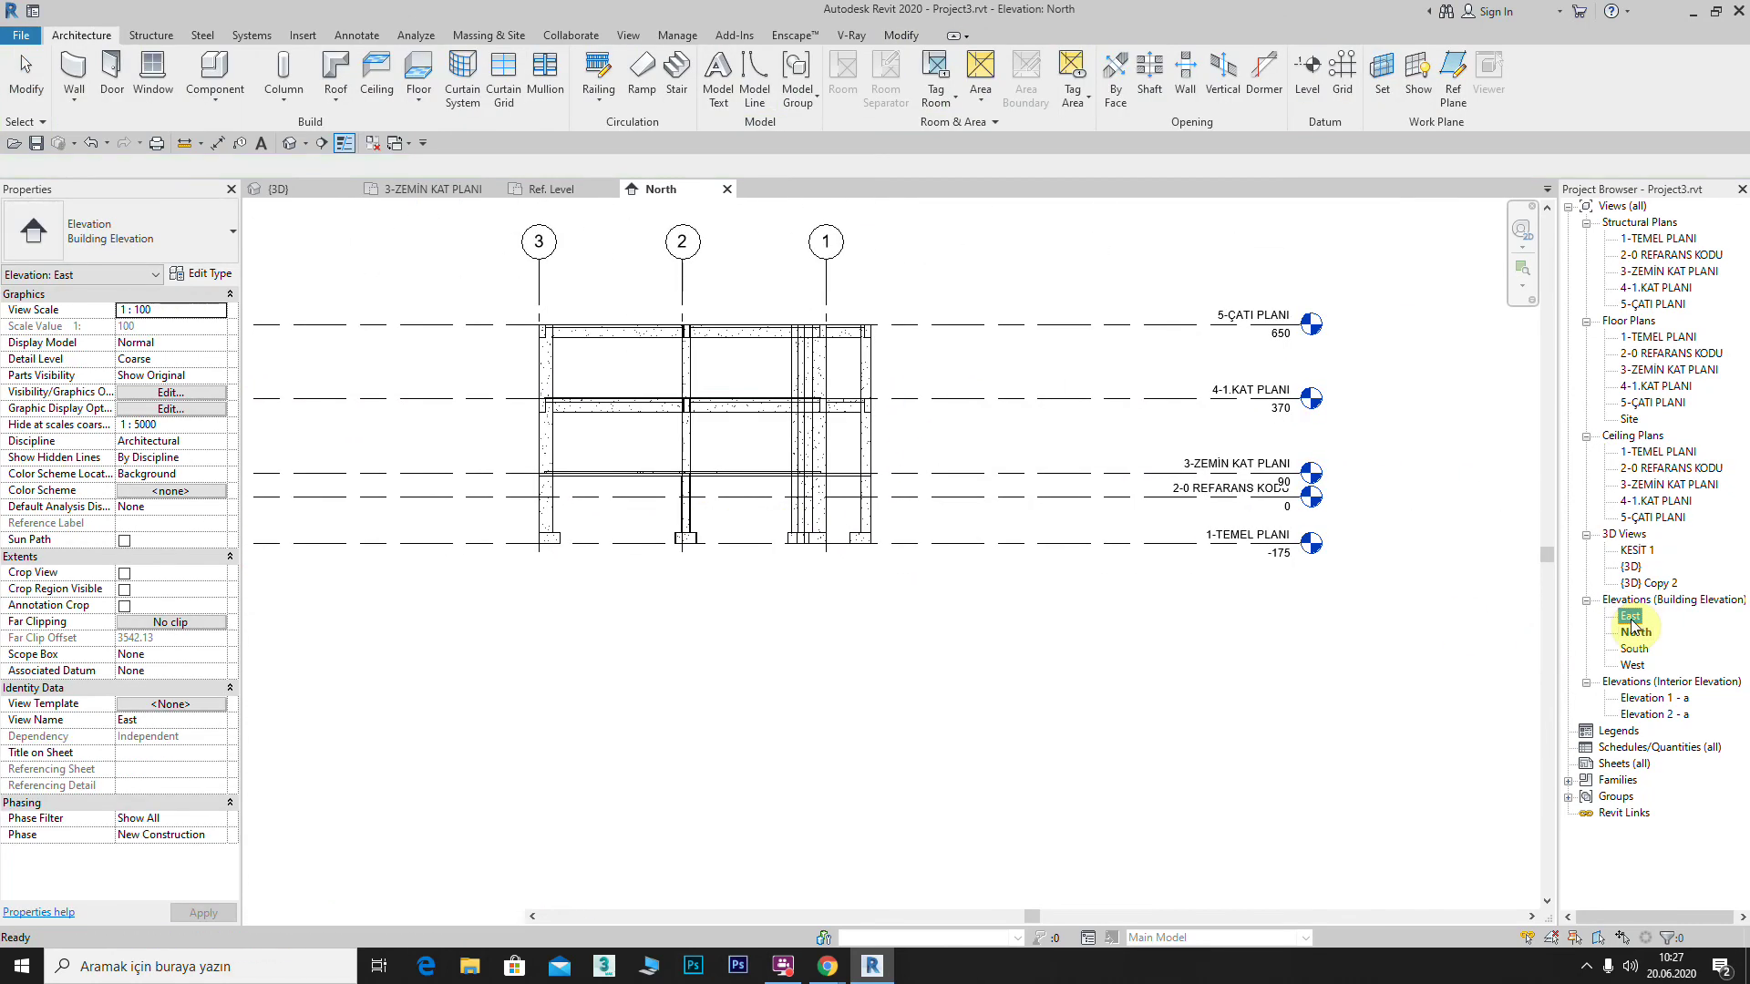
scroll(793, 547, "up", 1)
scroll(839, 578, "up", 2)
scroll(1067, 422, "up", 2)
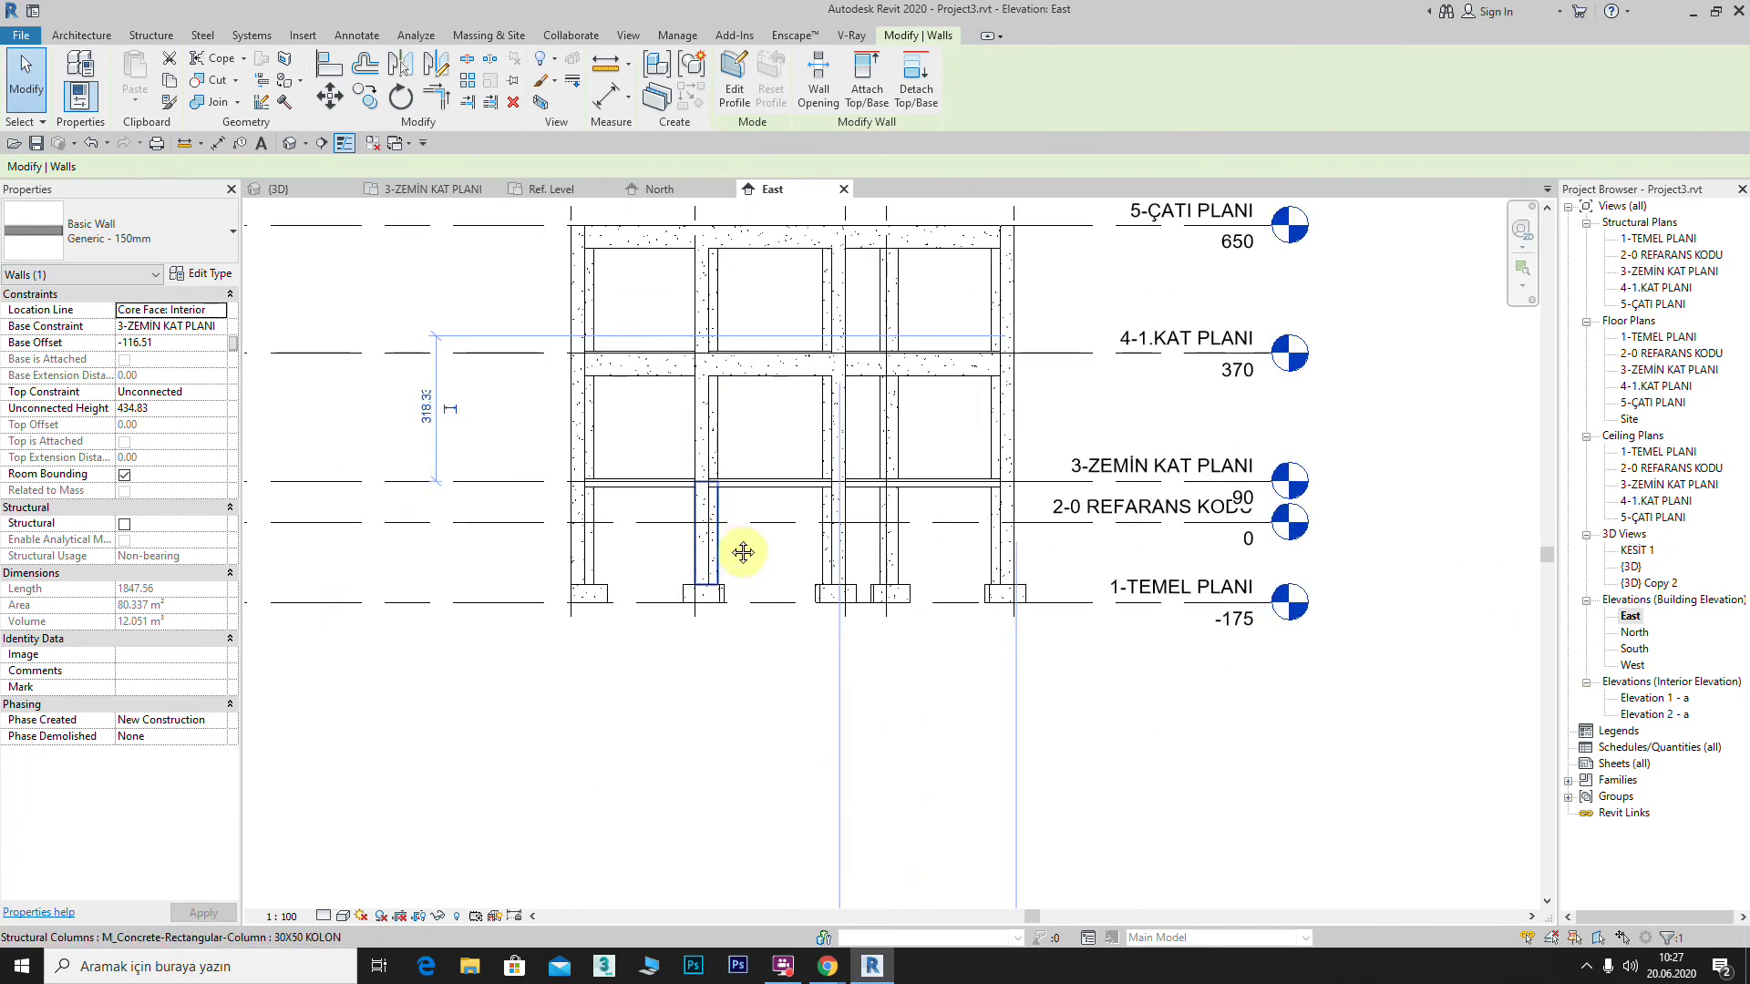
middle_click_drag(742, 551, 994, 546)
Step: In the West elevation, move the wall left and lower its base to -189.95, 499.95 tall
double_click(1632, 665)
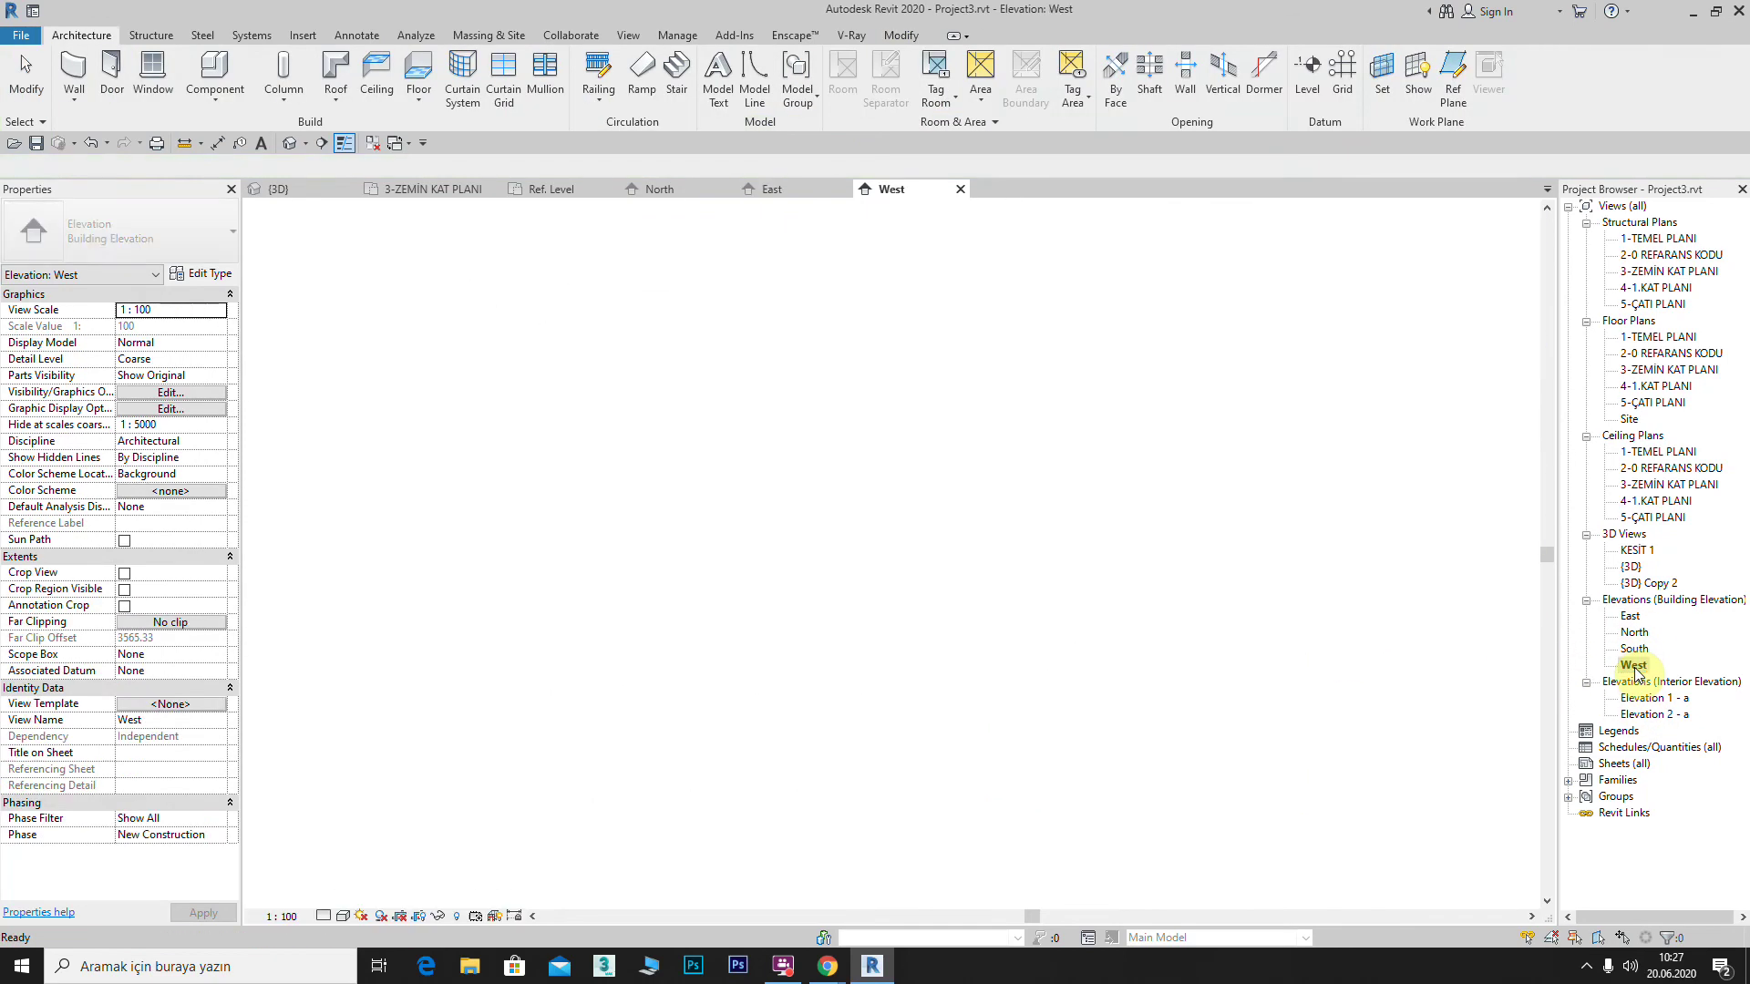
scroll(782, 495, "up", 3)
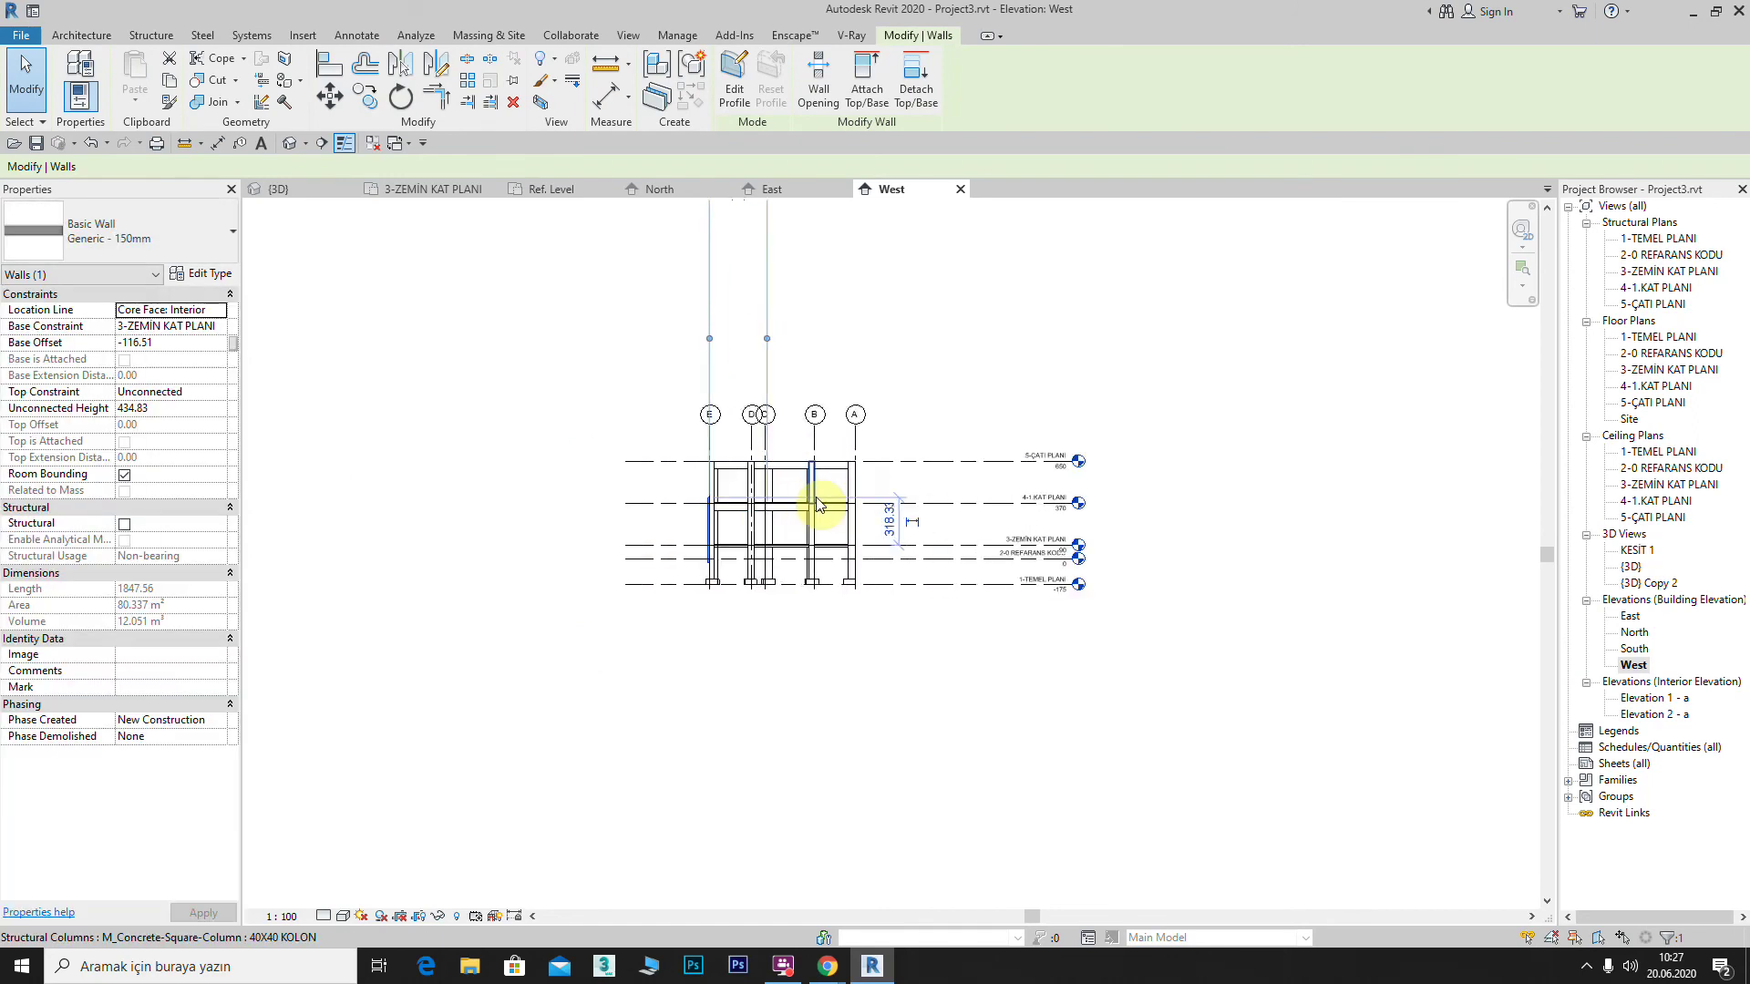
scroll(832, 500, "up", 2)
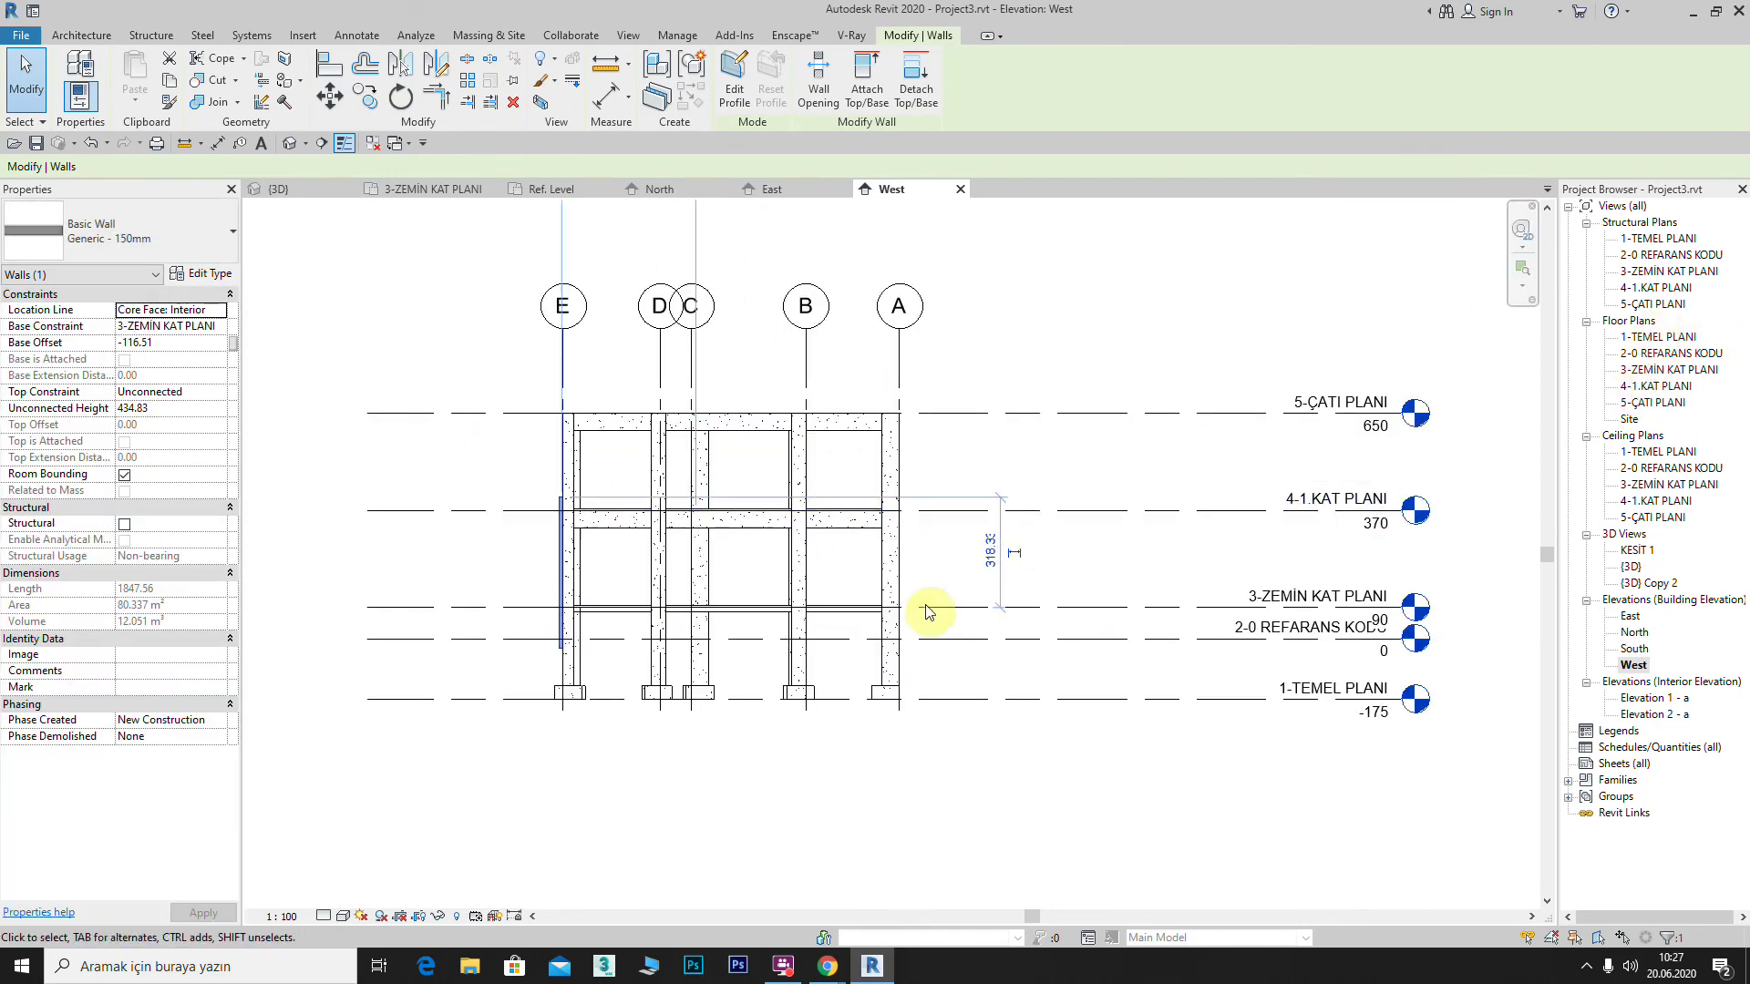
scroll(808, 594, "down", 3)
scroll(713, 588, "up", 6)
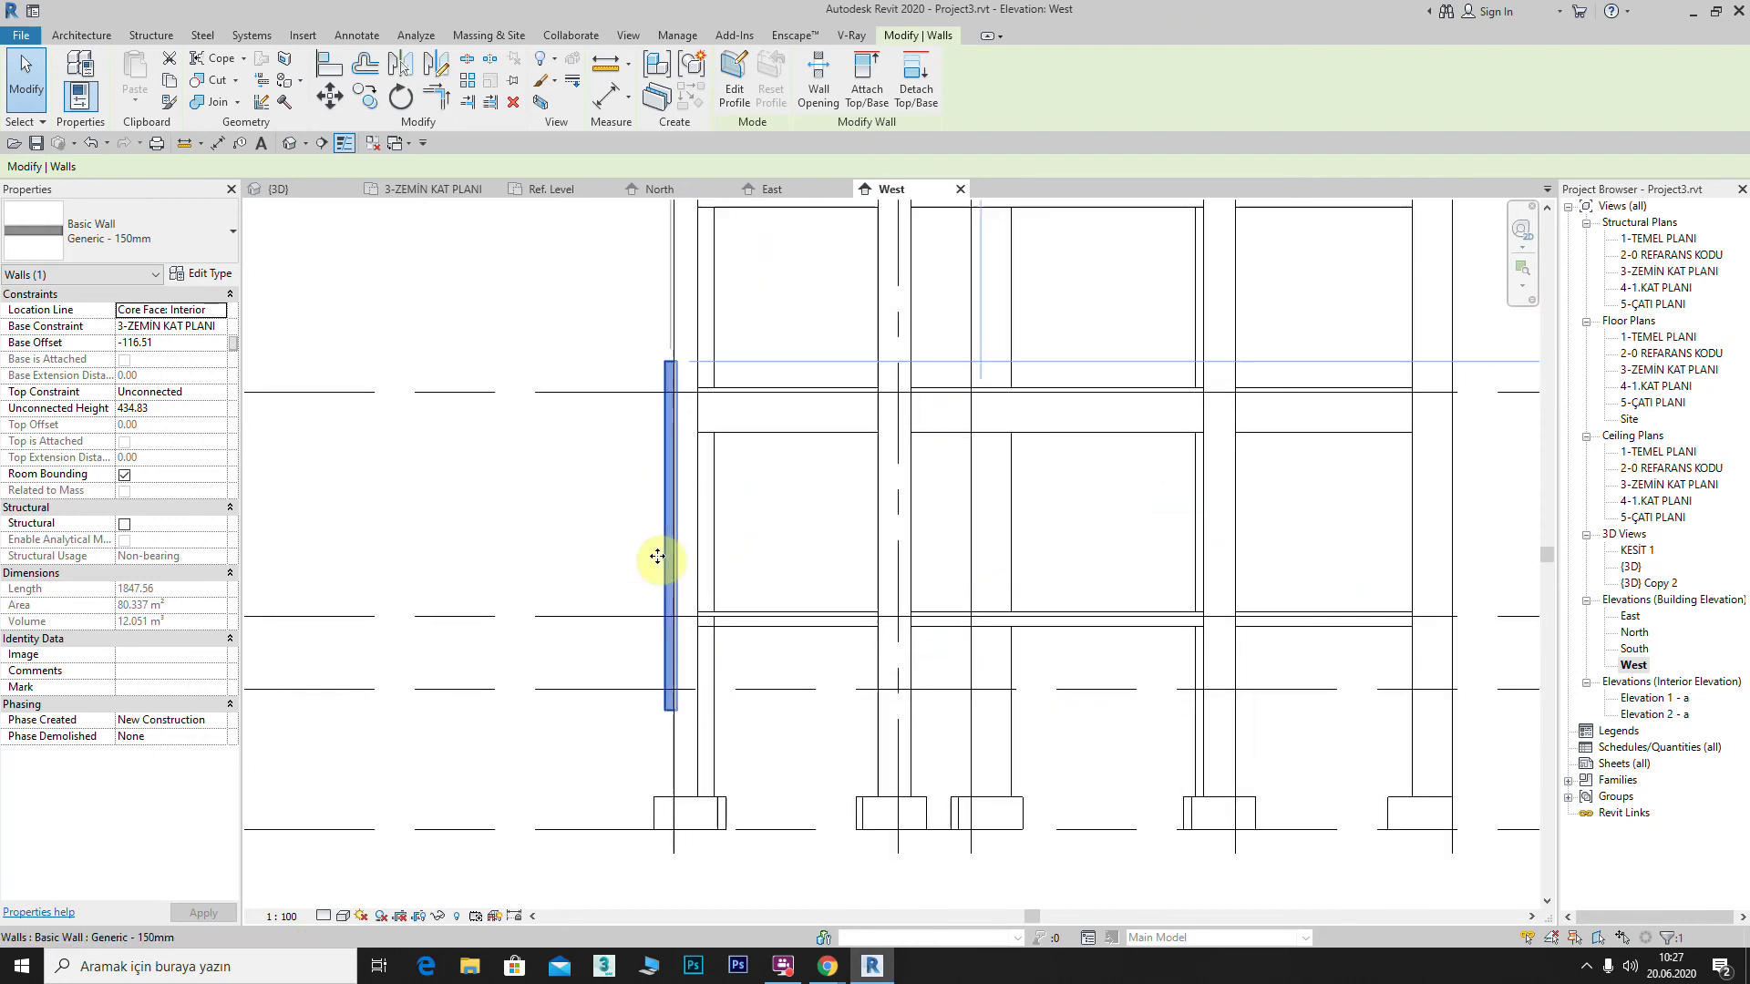
left_click_drag(666, 563, 468, 574)
middle_click_drag(652, 594, 921, 488)
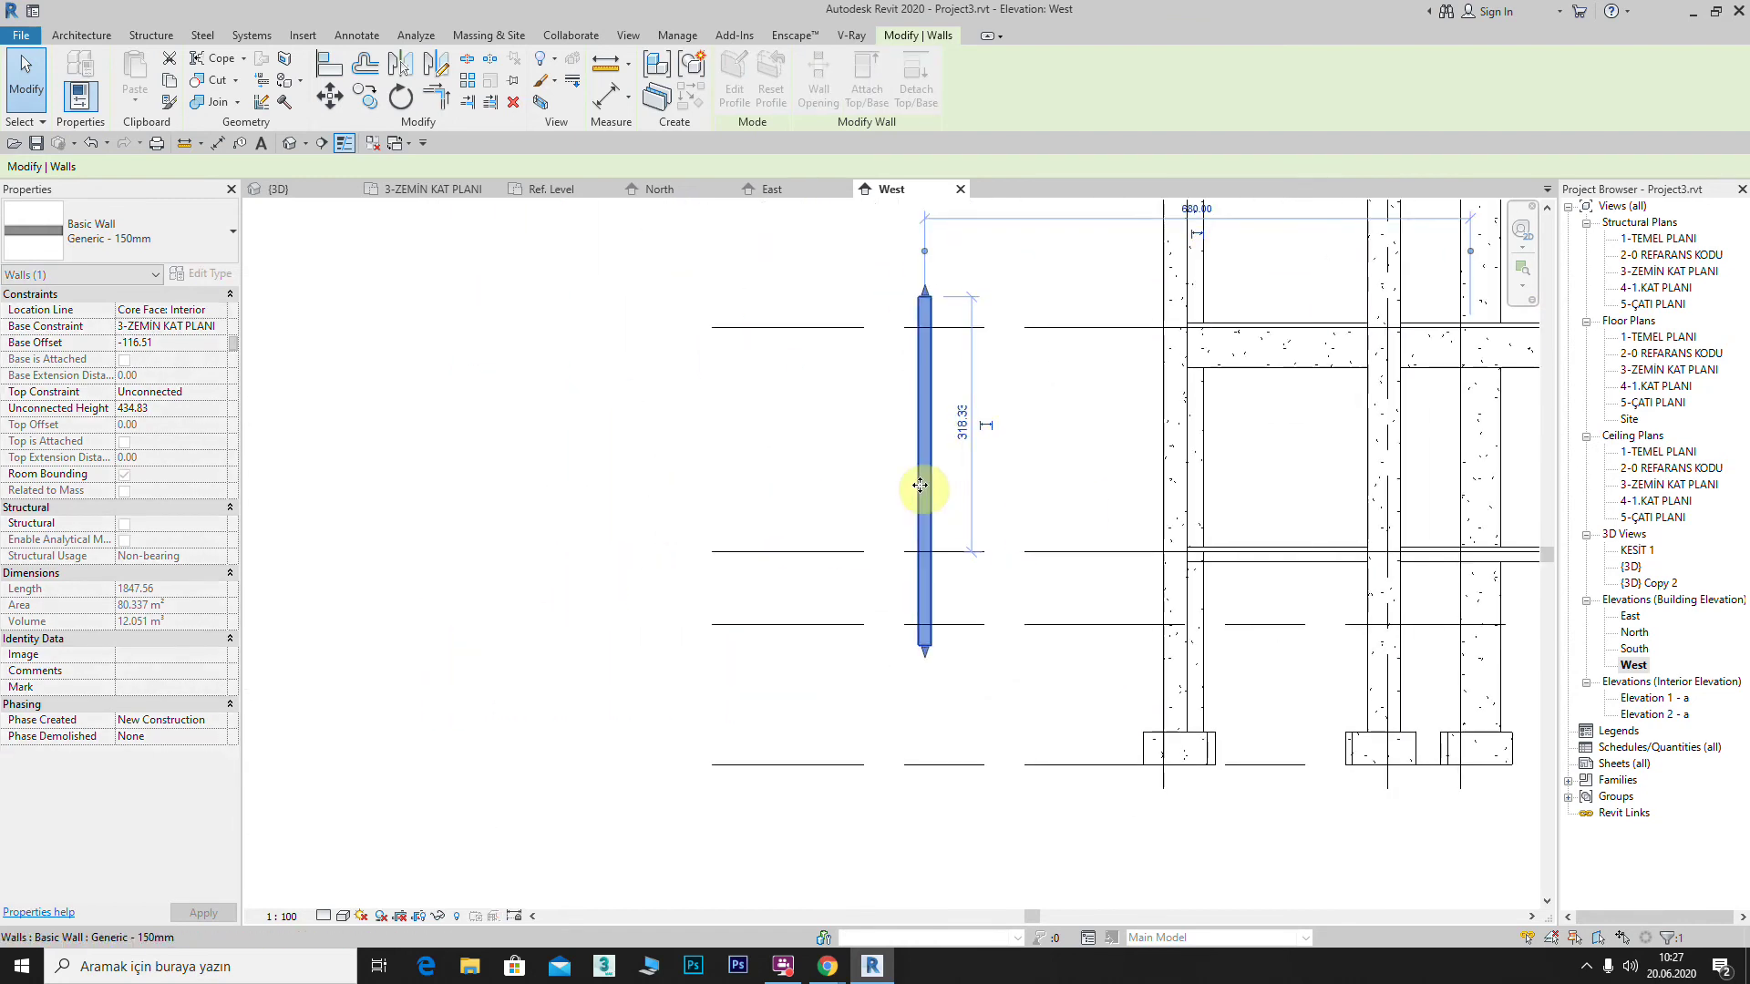
mouse_move(871, 489)
left_mouse_down()
mouse_move(781, 605)
mouse_move(804, 711)
left_mouse_up()
mouse_move(804, 291)
left_mouse_down()
mouse_move(804, 264)
mouse_move(802, 299)
left_mouse_up()
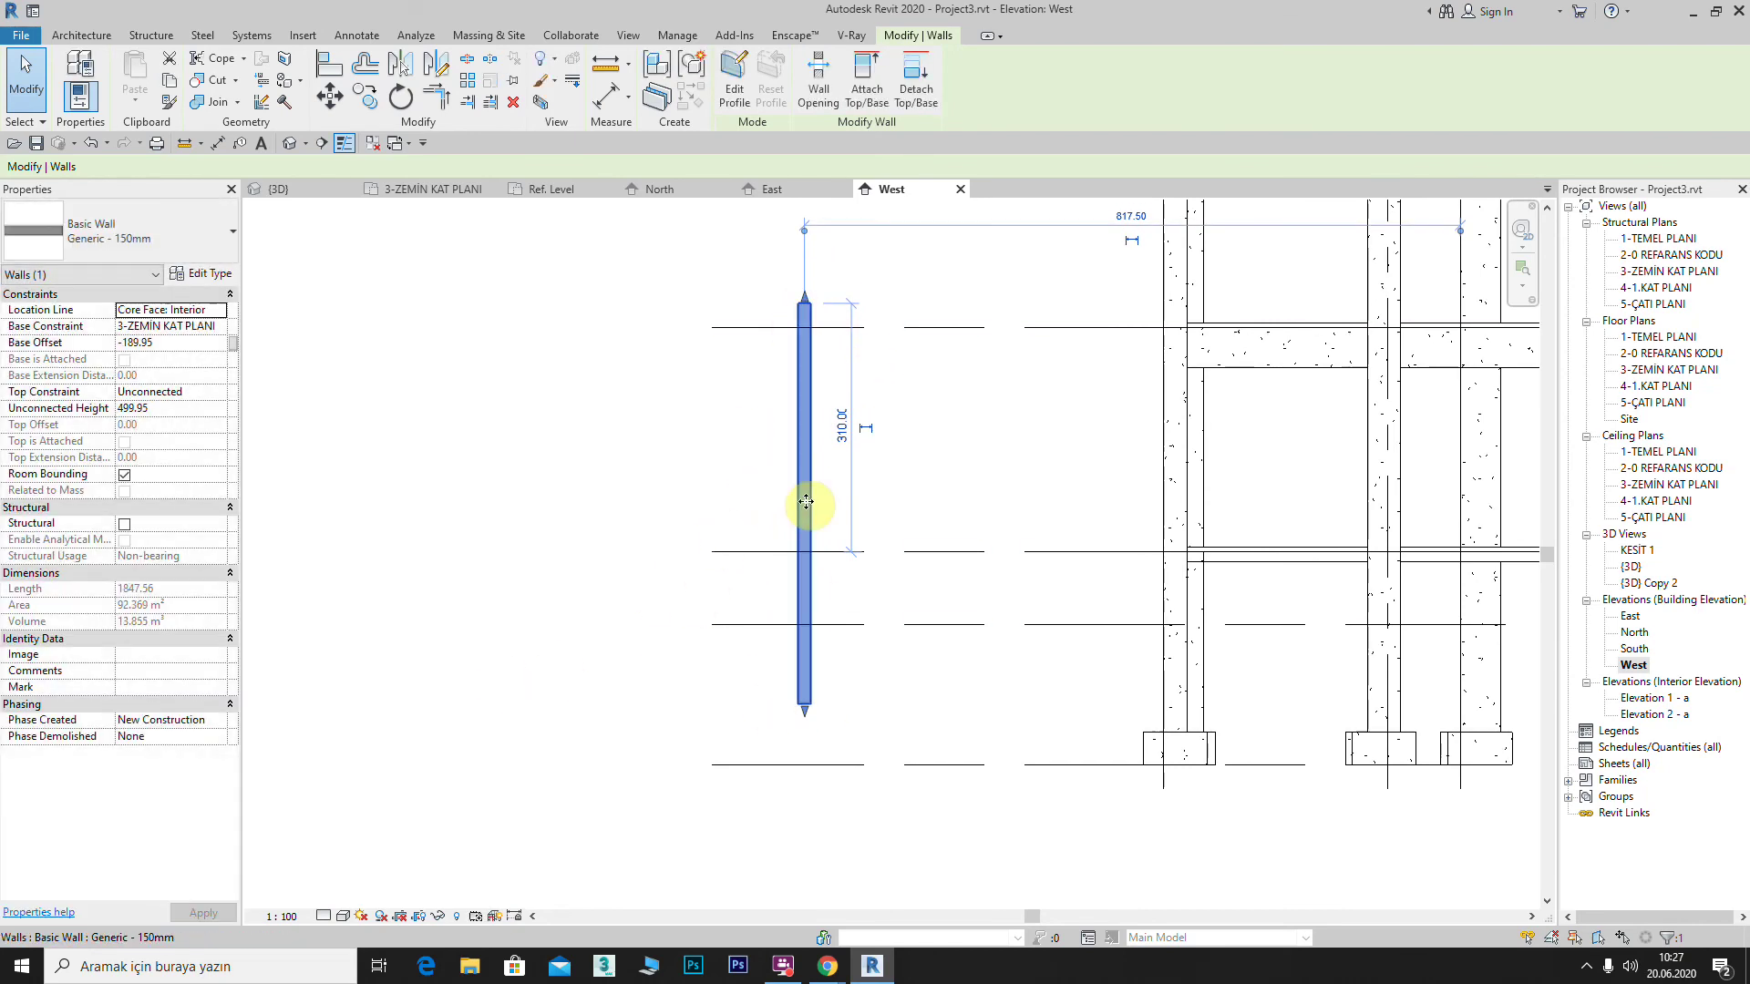
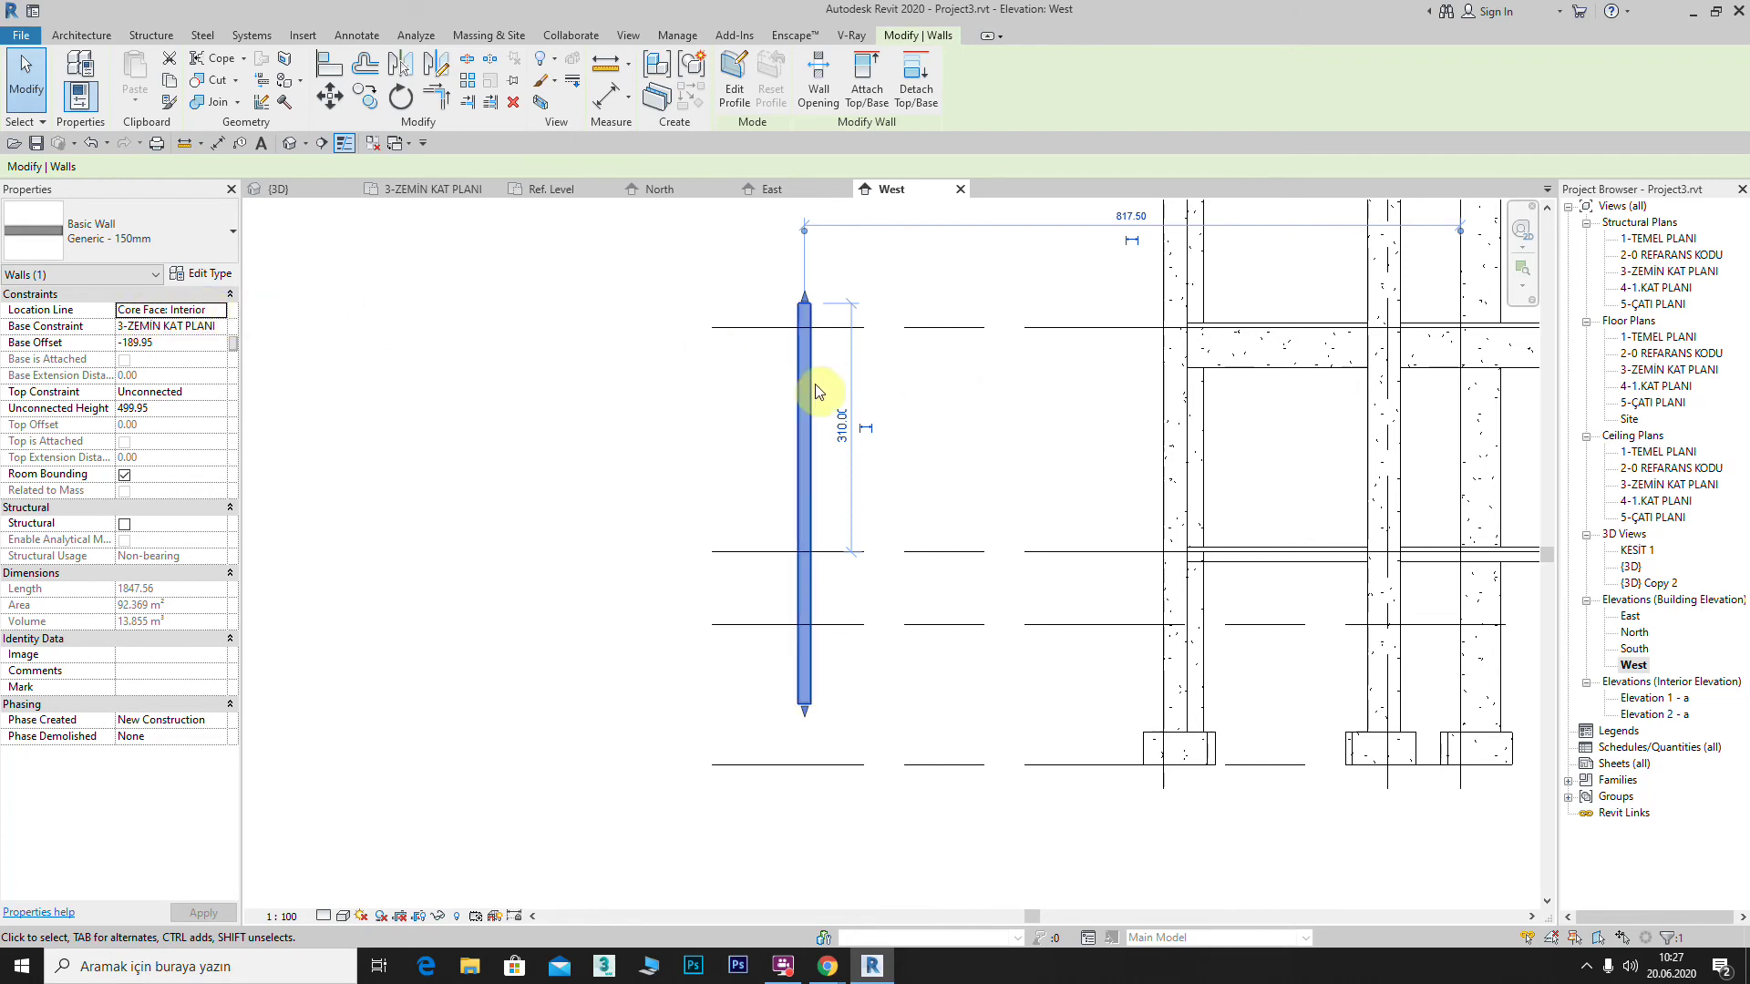
Step: Keep the wall's Location Line at Core Face: Interior and drag its bottom end down
left_click(224, 315)
left_click(226, 316)
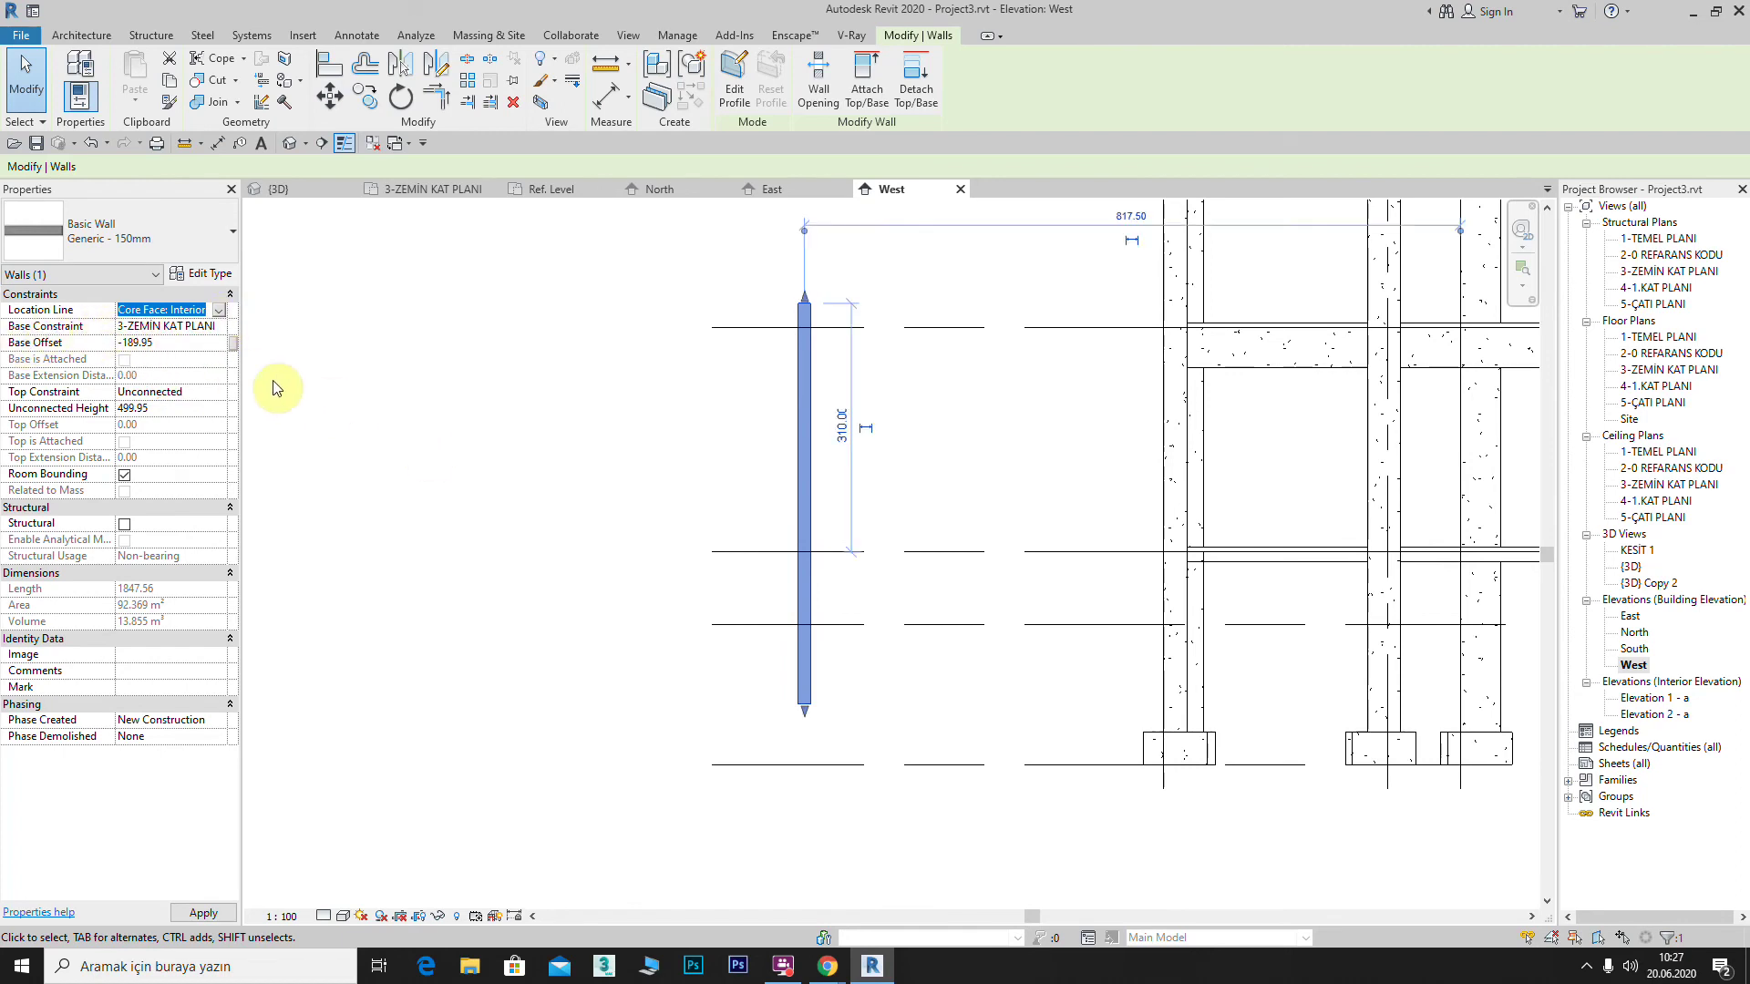
scroll(723, 434, "down", 2)
scroll(723, 500, "up", 2)
scroll(731, 531, "down", 2)
scroll(784, 511, "down", 2)
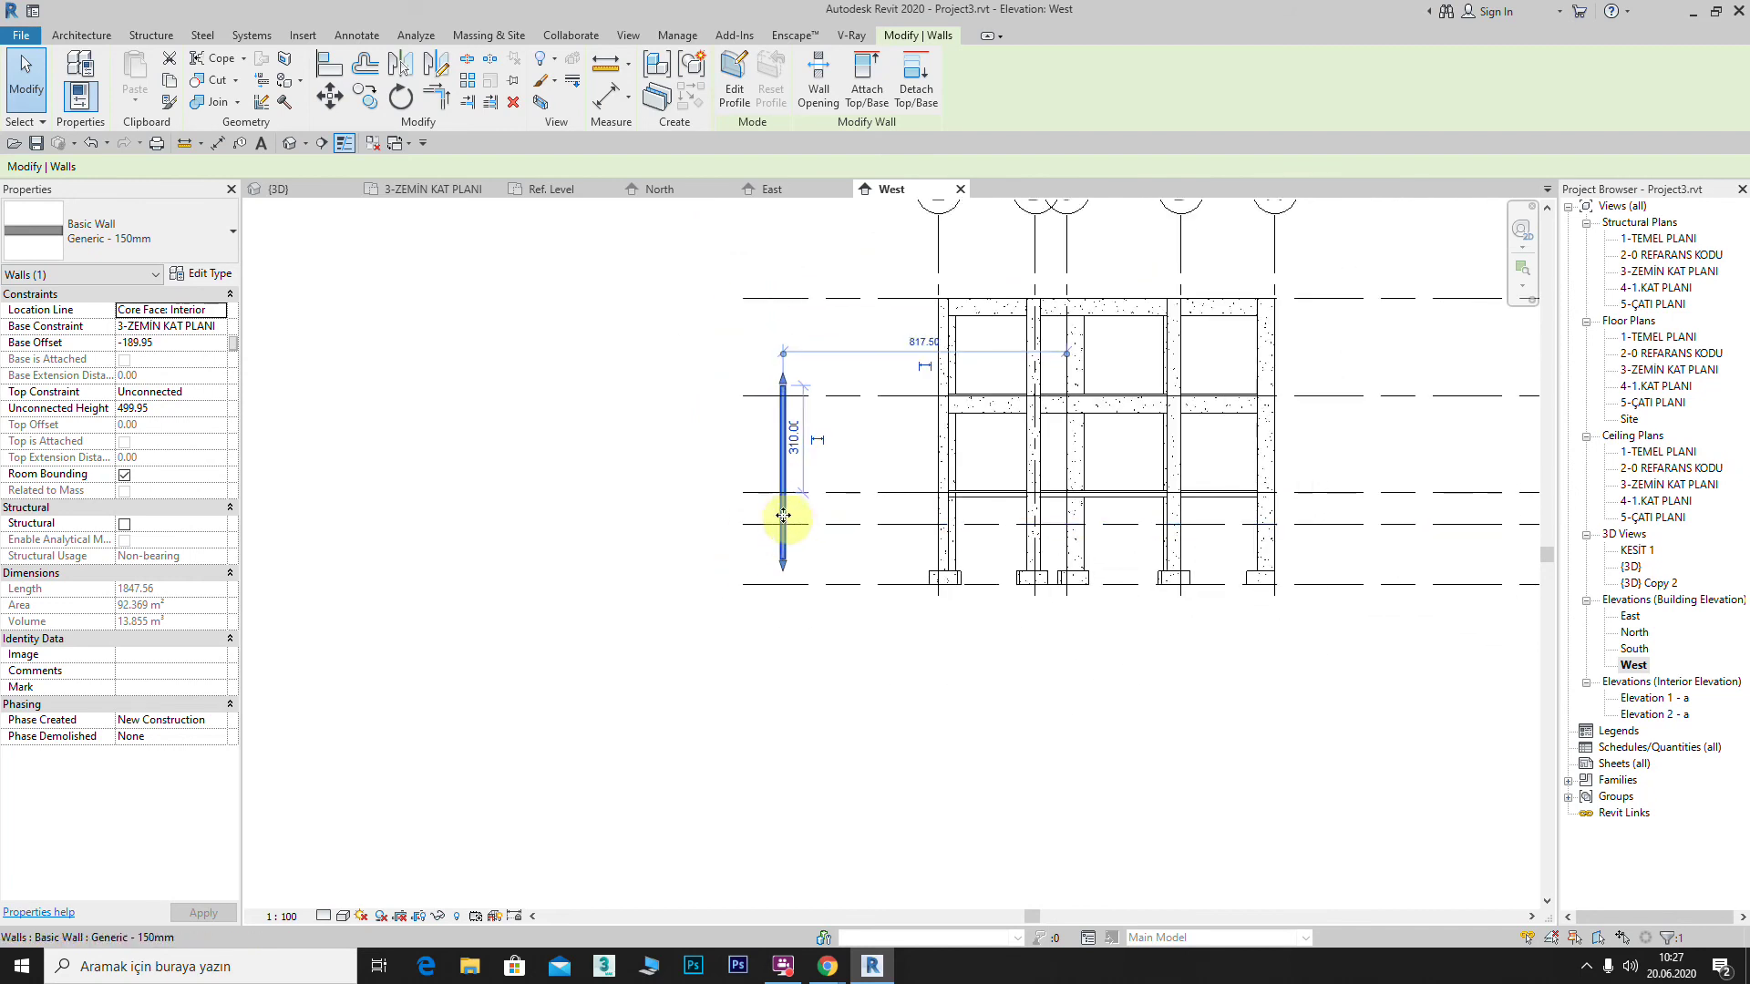
scroll(800, 535, "up", 3)
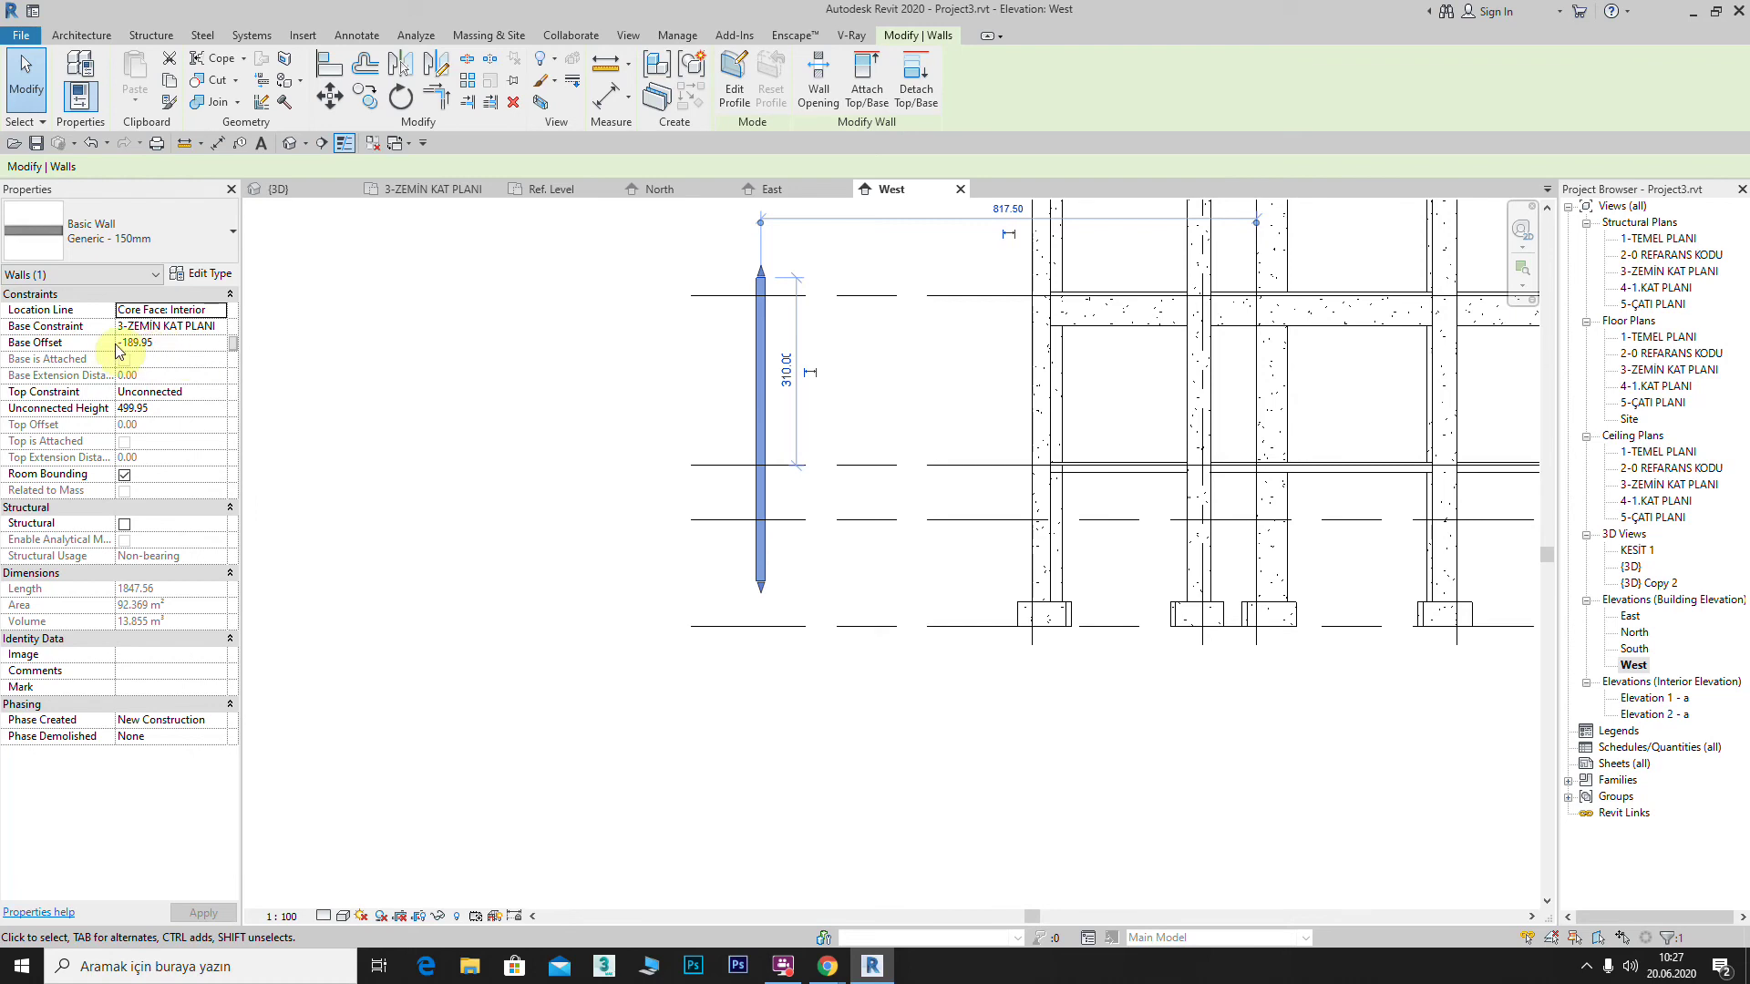
left_click_drag(761, 590, 781, 664)
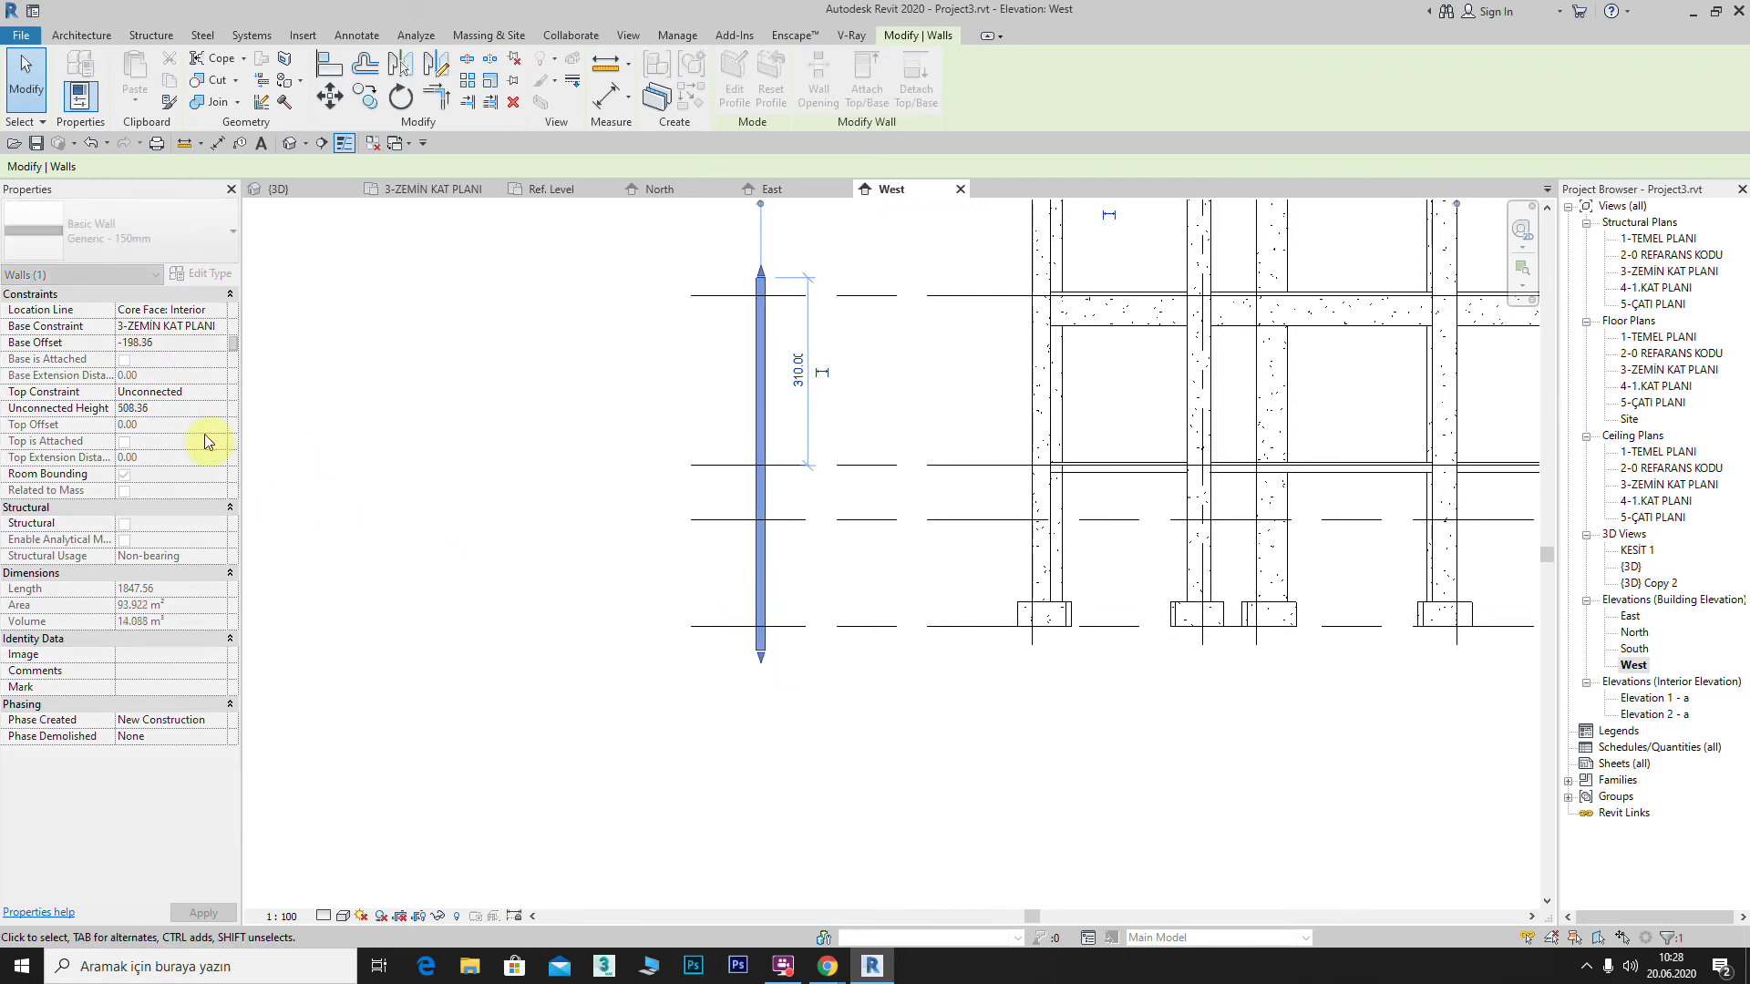
Step: Set the wall's Base Offset to 0 so it rests on 3-ZEMIN KAT PLANI
left_click(175, 345)
type("0")
key("Tab")
scroll(606, 579, "down", 1)
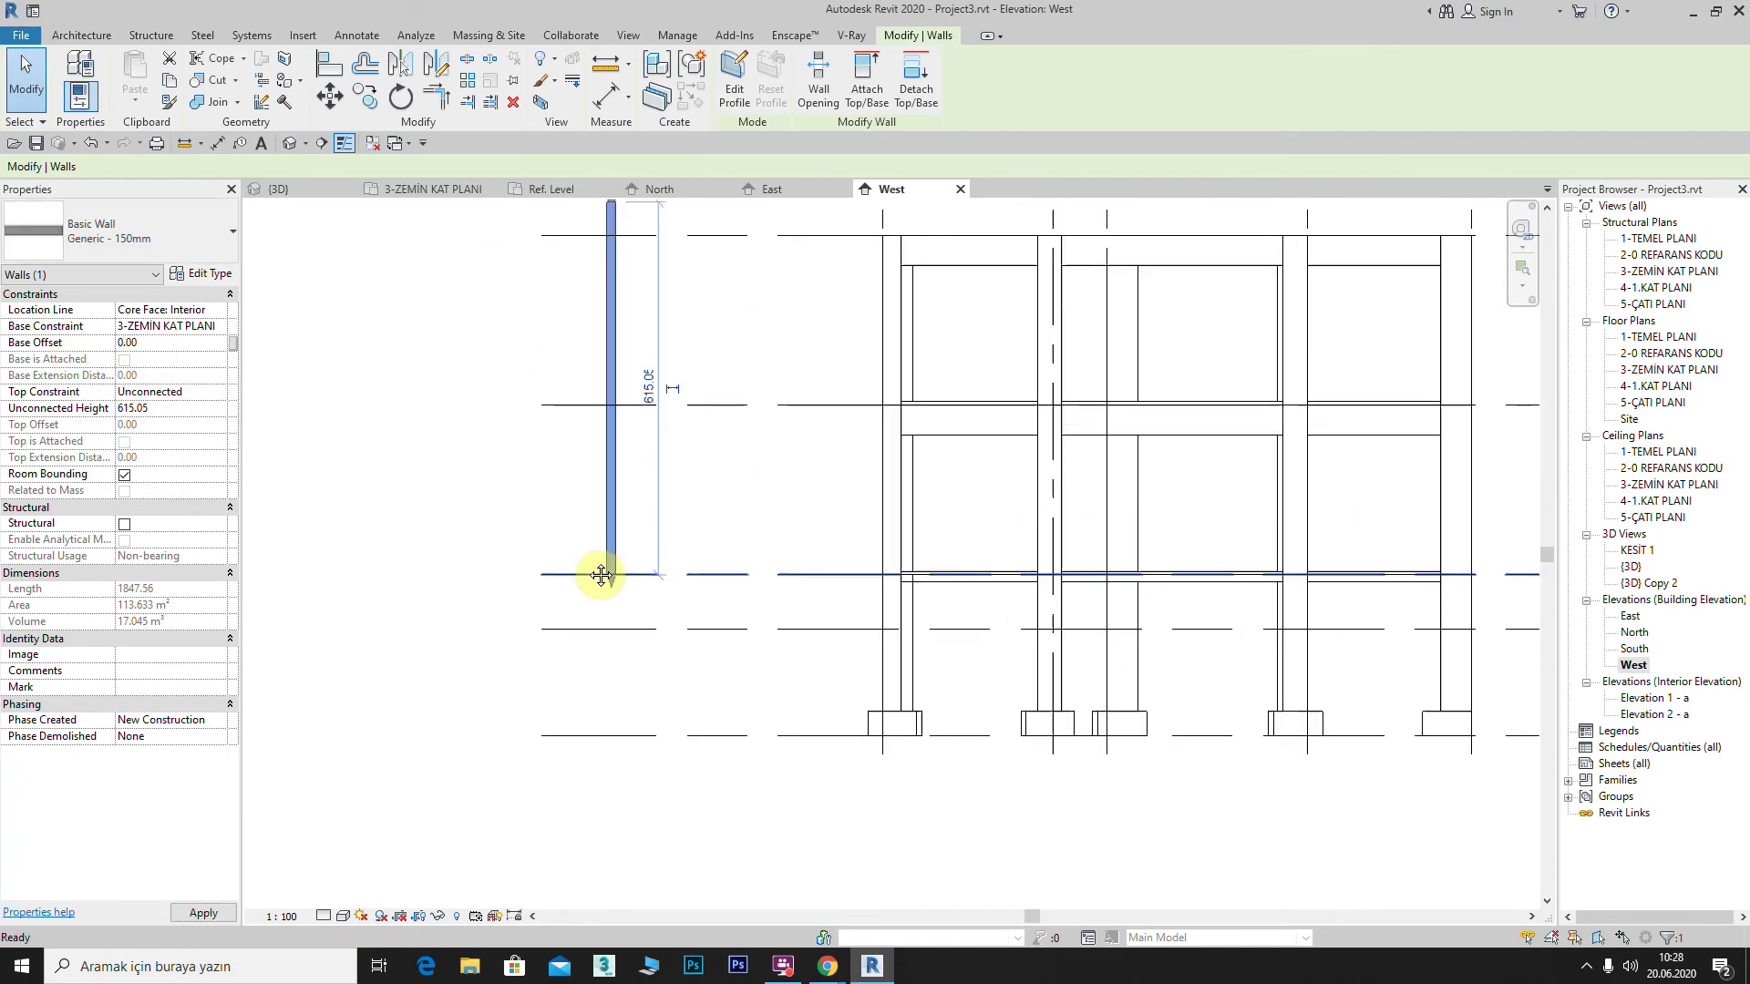
scroll(1009, 546, "down", 1)
middle_click_drag(1009, 547, 726, 563)
scroll(629, 570, "up", 1)
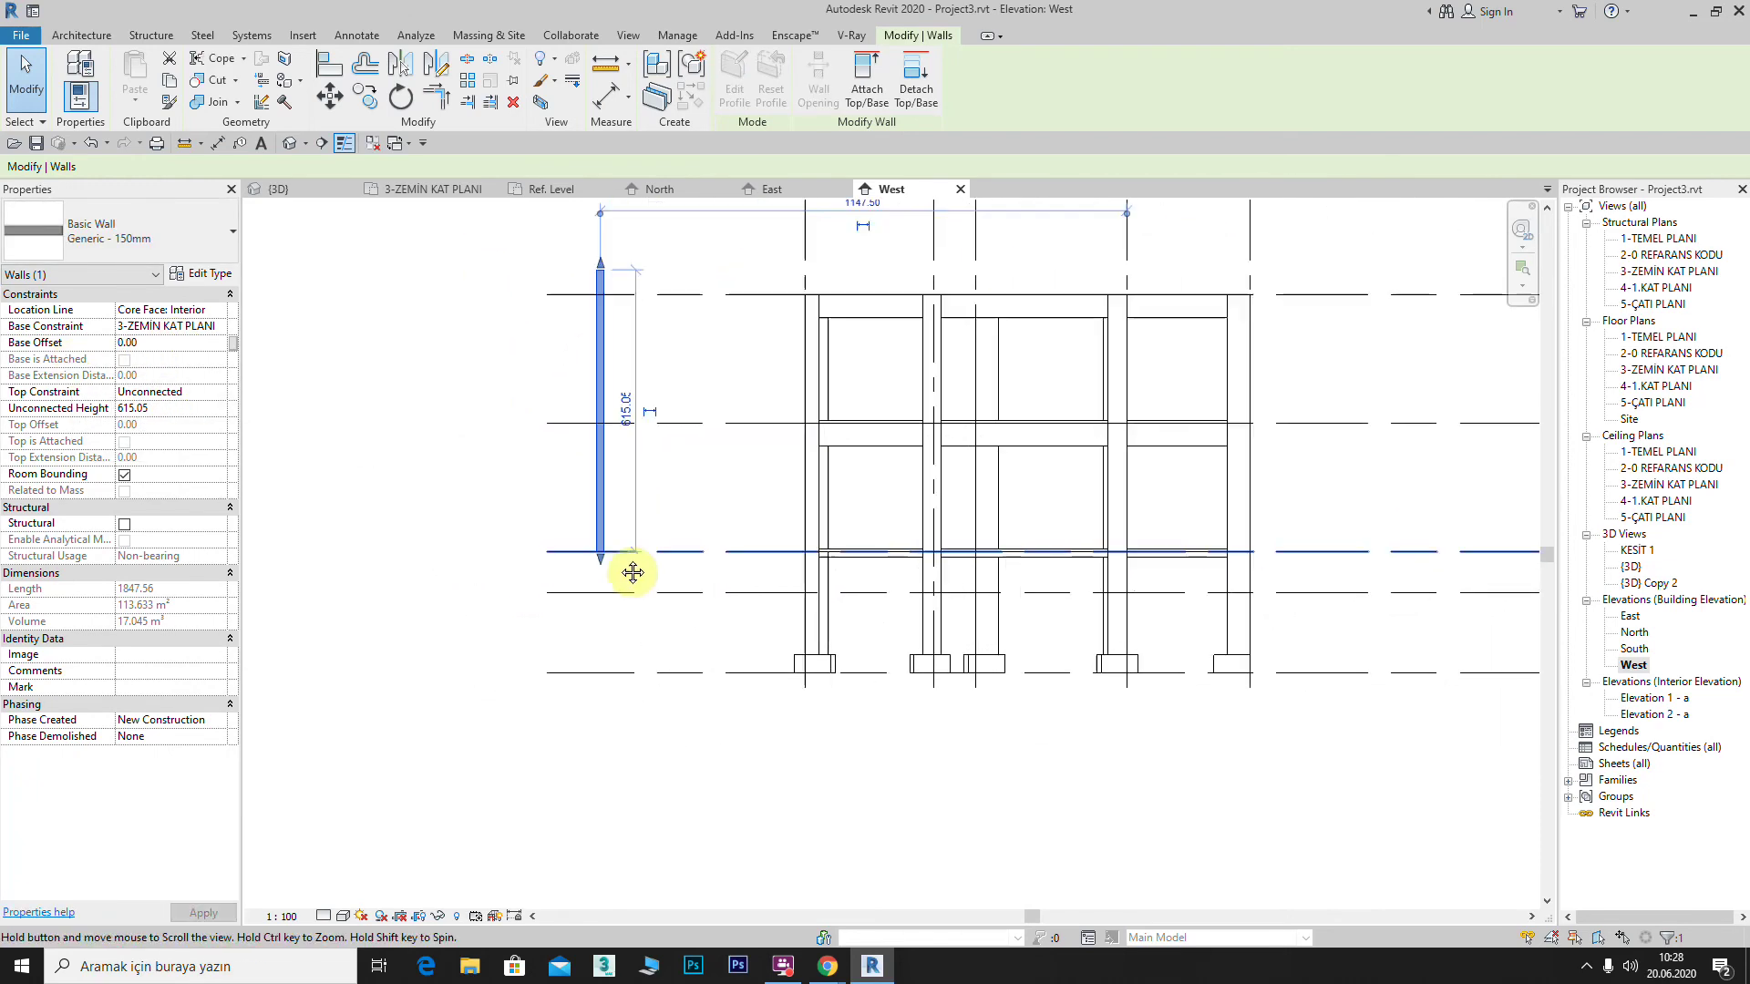
scroll(605, 555, "up", 1)
mouse_move(605, 555)
middle_mouse_down()
mouse_move(713, 559)
mouse_move(734, 586)
middle_mouse_up()
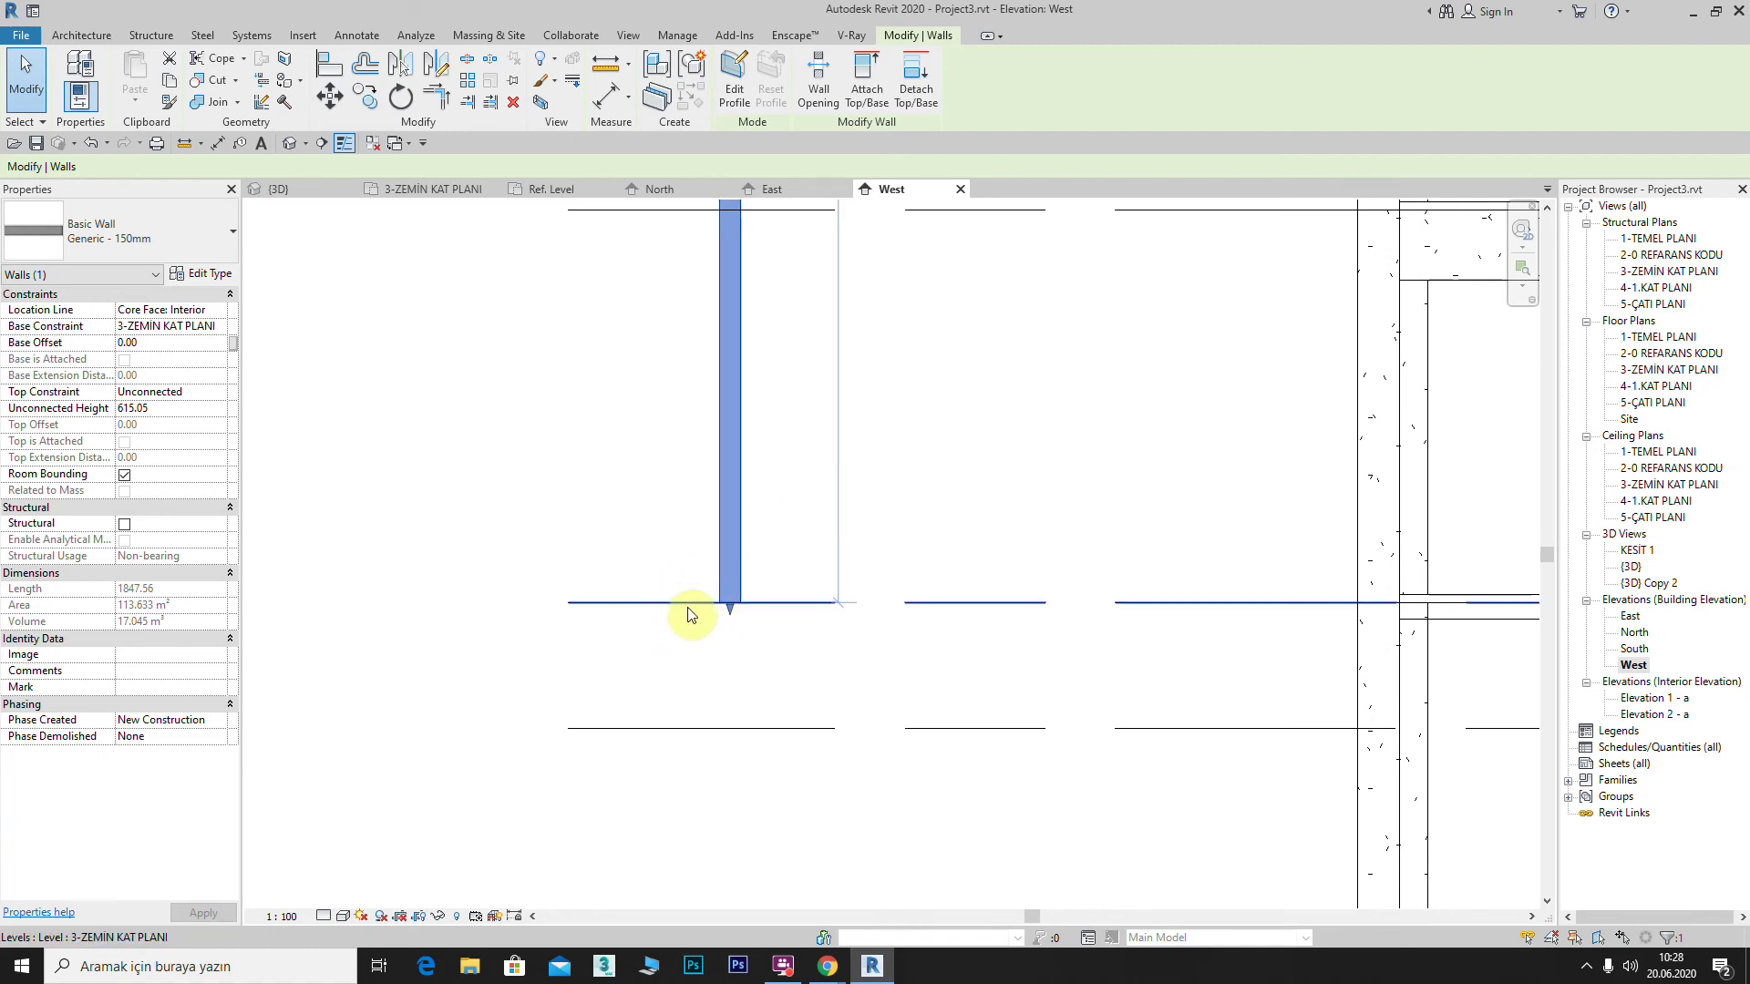
Step: Re-commit the wall's Base Offset of 0 and start editing its Unconnected Height
left_click(164, 344)
left_click_drag(163, 344, 95, 341)
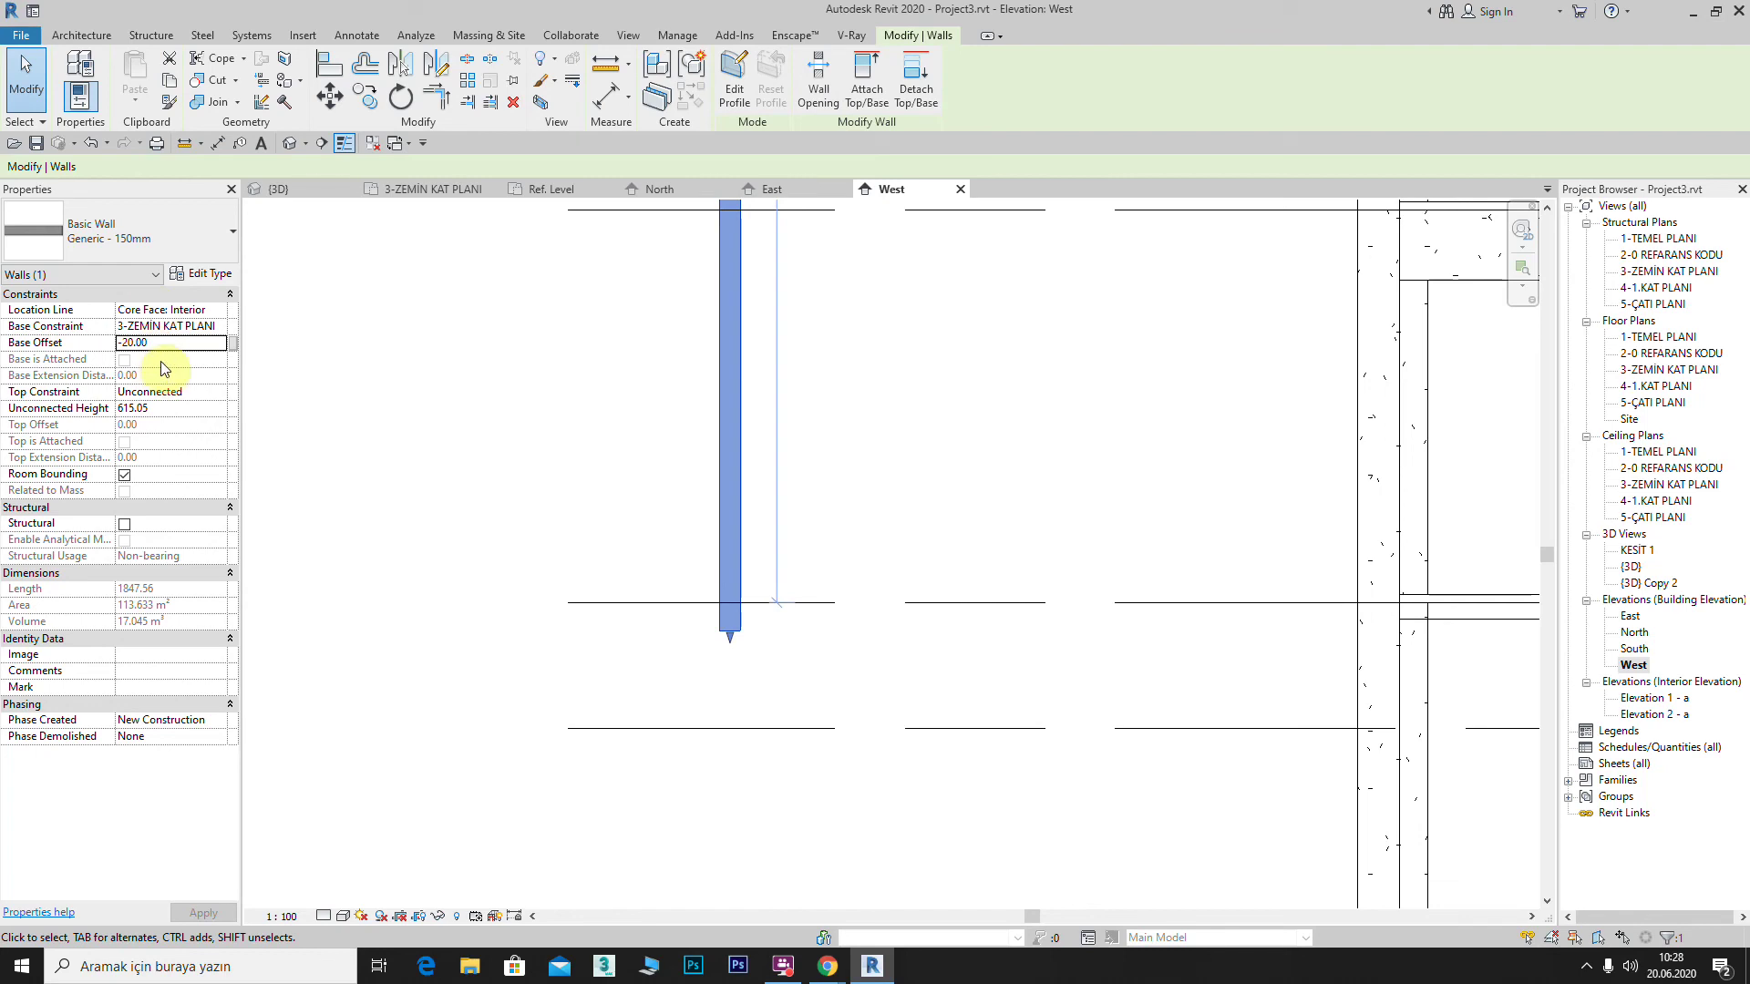
key("Return")
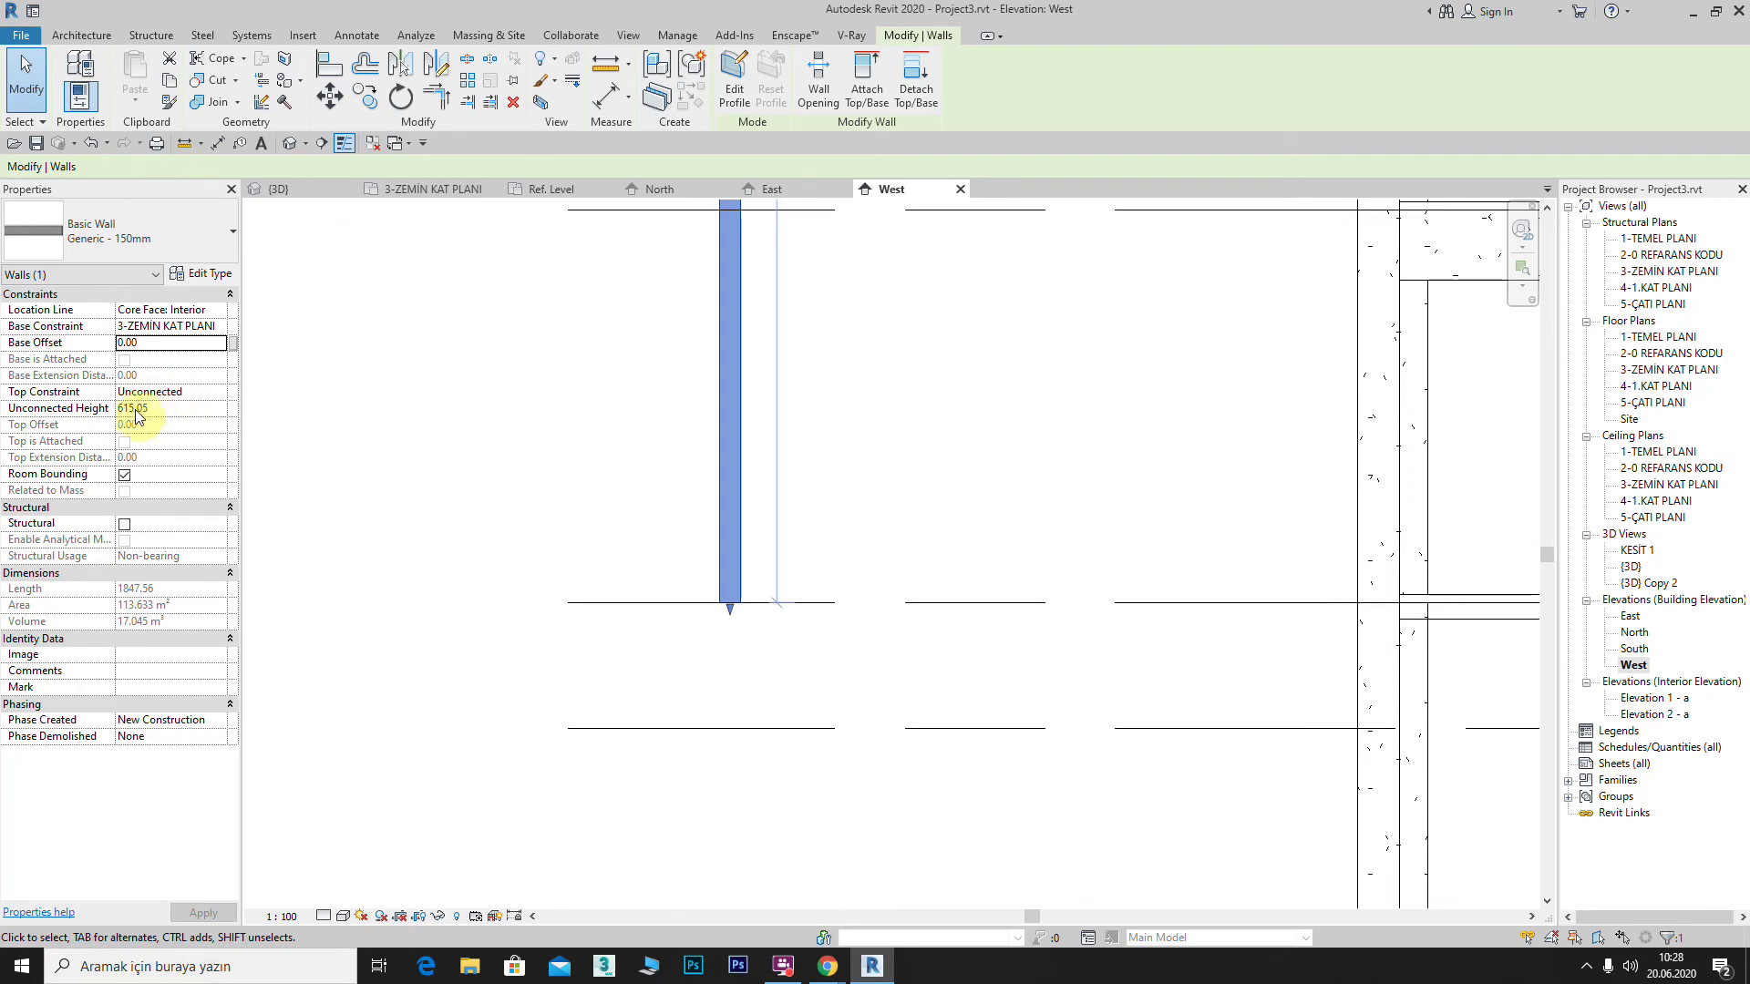
scroll(812, 431, "down", 2)
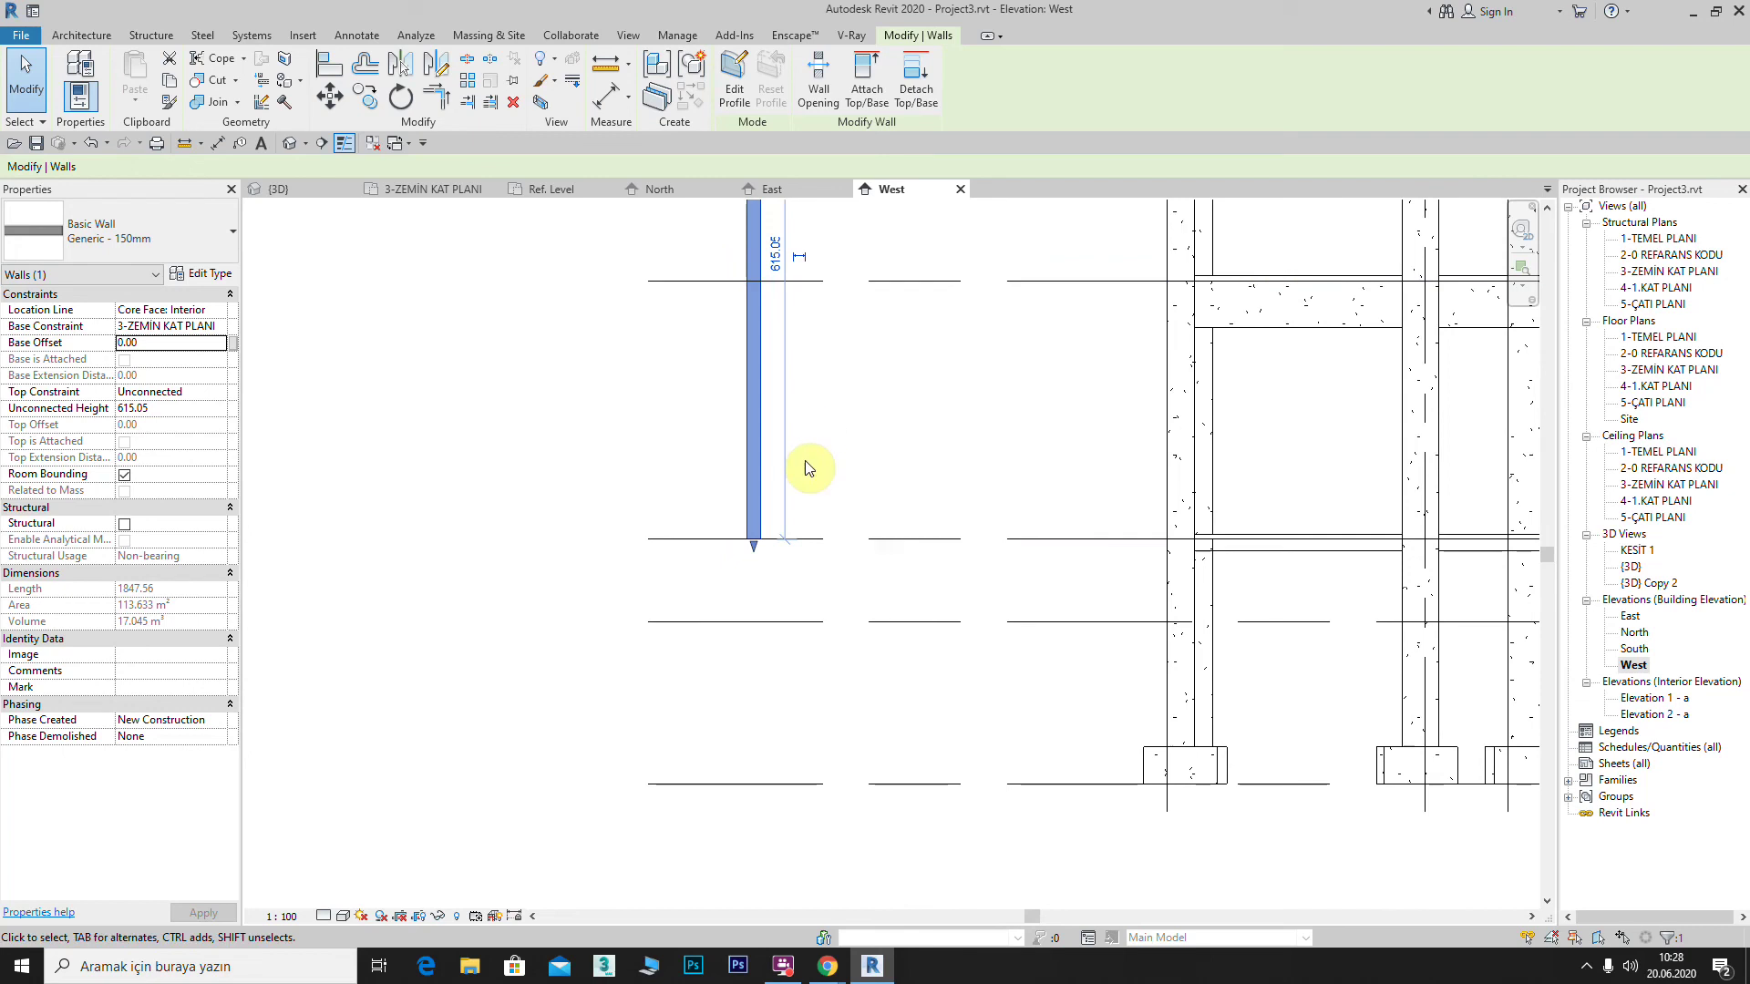
left_click(141, 408)
type("280")
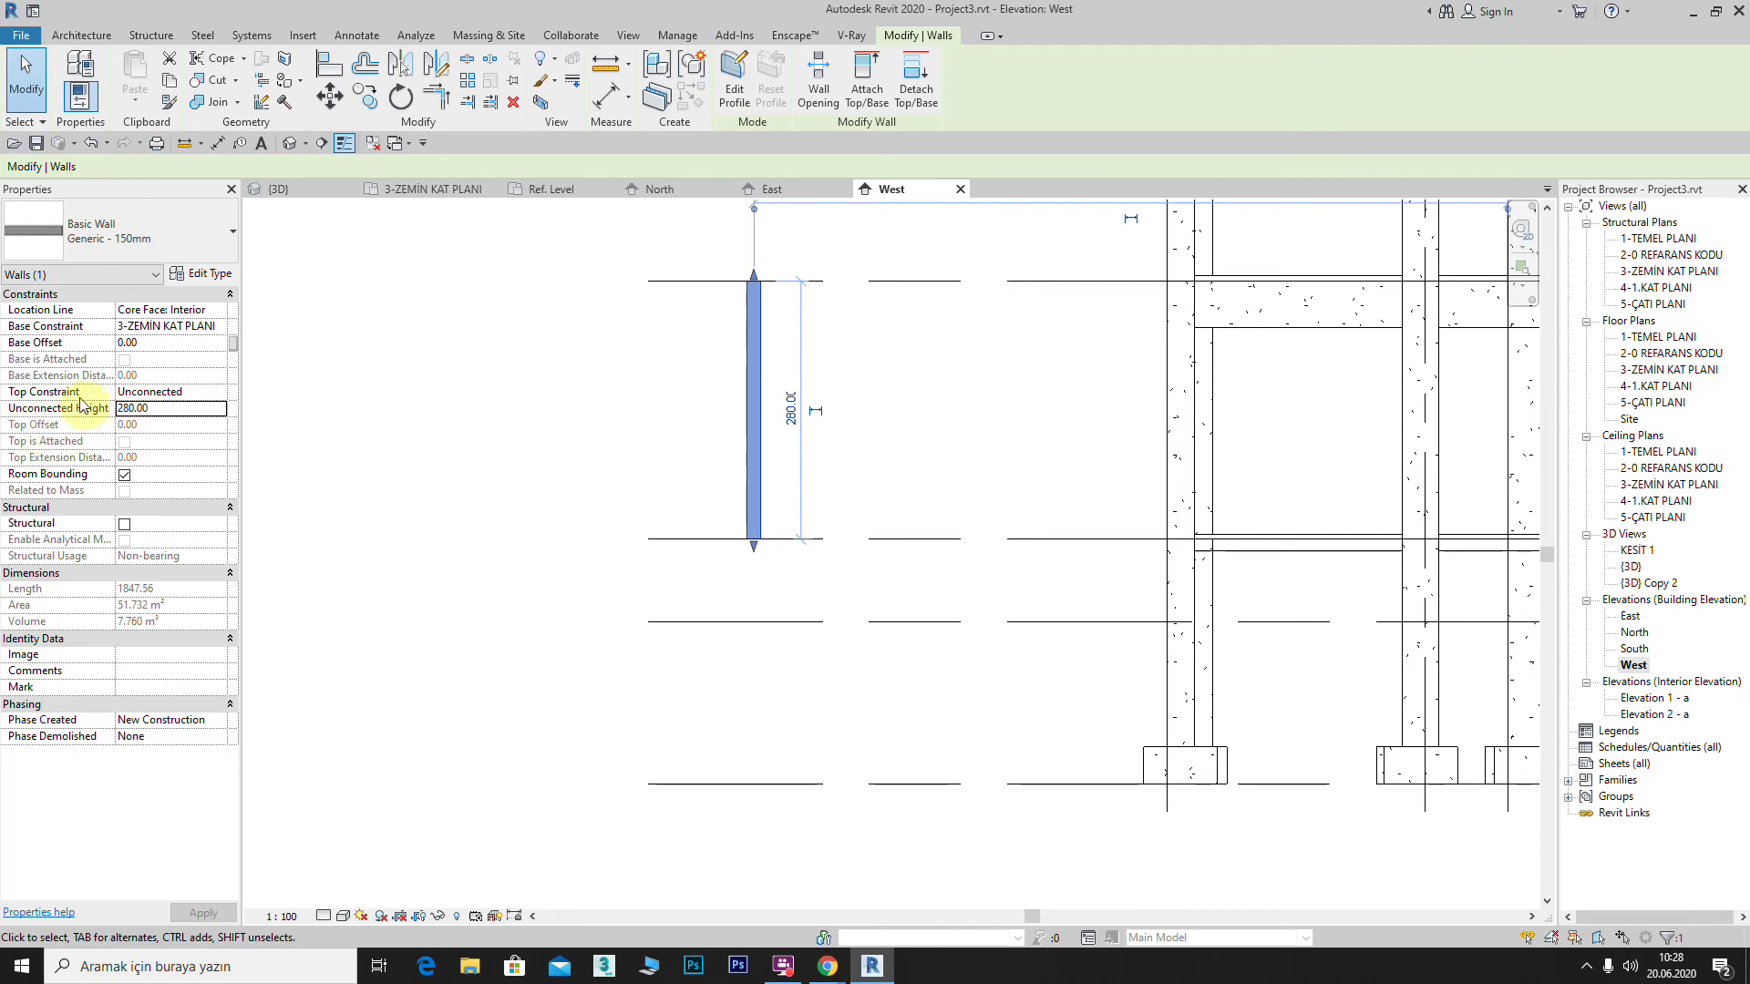
Step: Set the wall's Top Constraint to 5-ÇATI PLANI and Base Constraint to 1-TEMEL PLANI
left_click(219, 392)
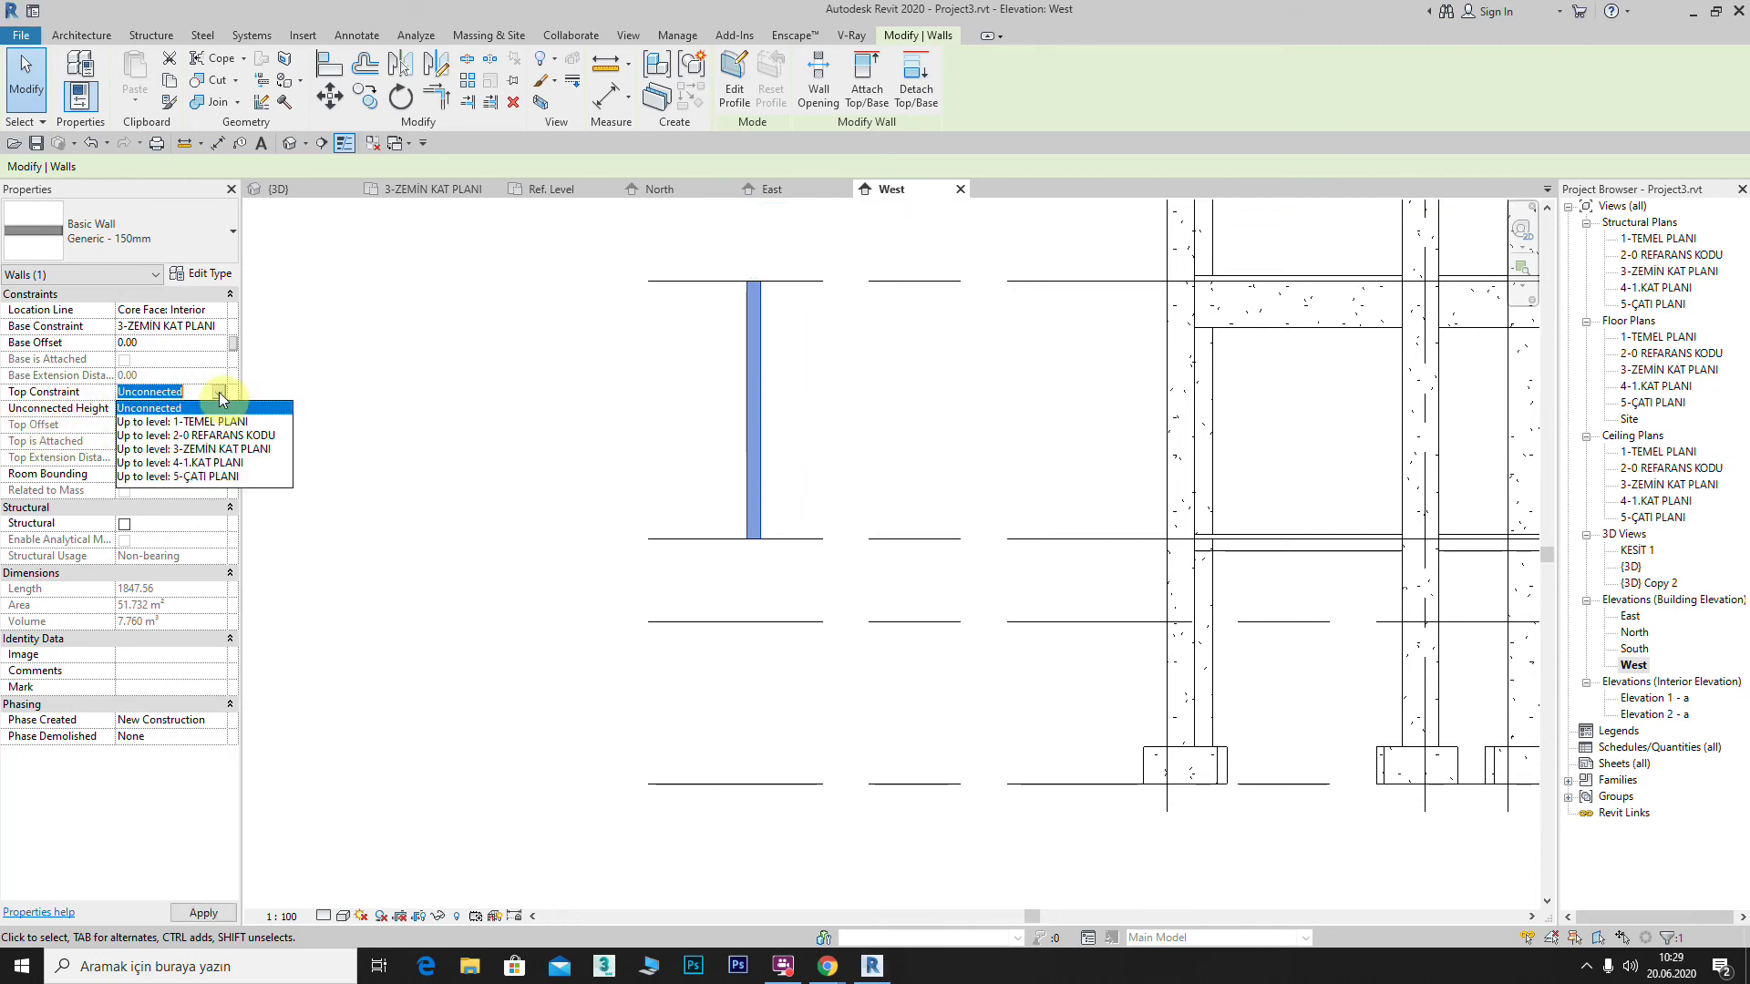
left_click(209, 476)
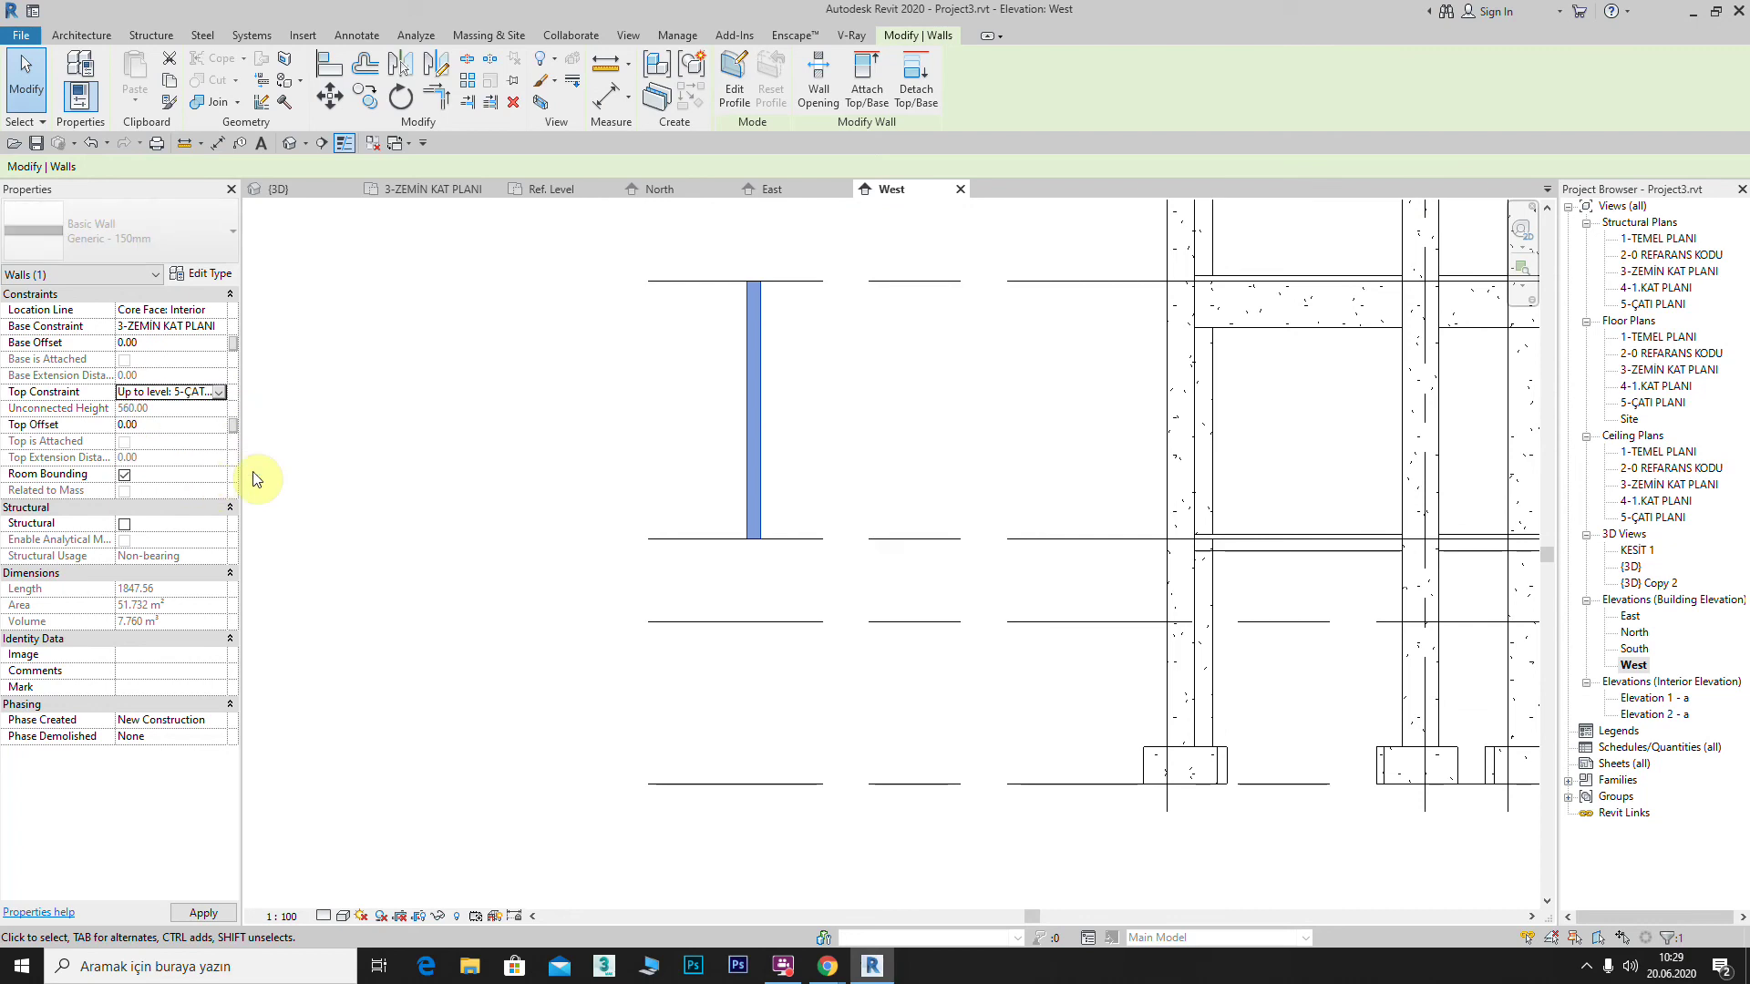
scroll(522, 483, "down", 1)
scroll(516, 582, "down", 1)
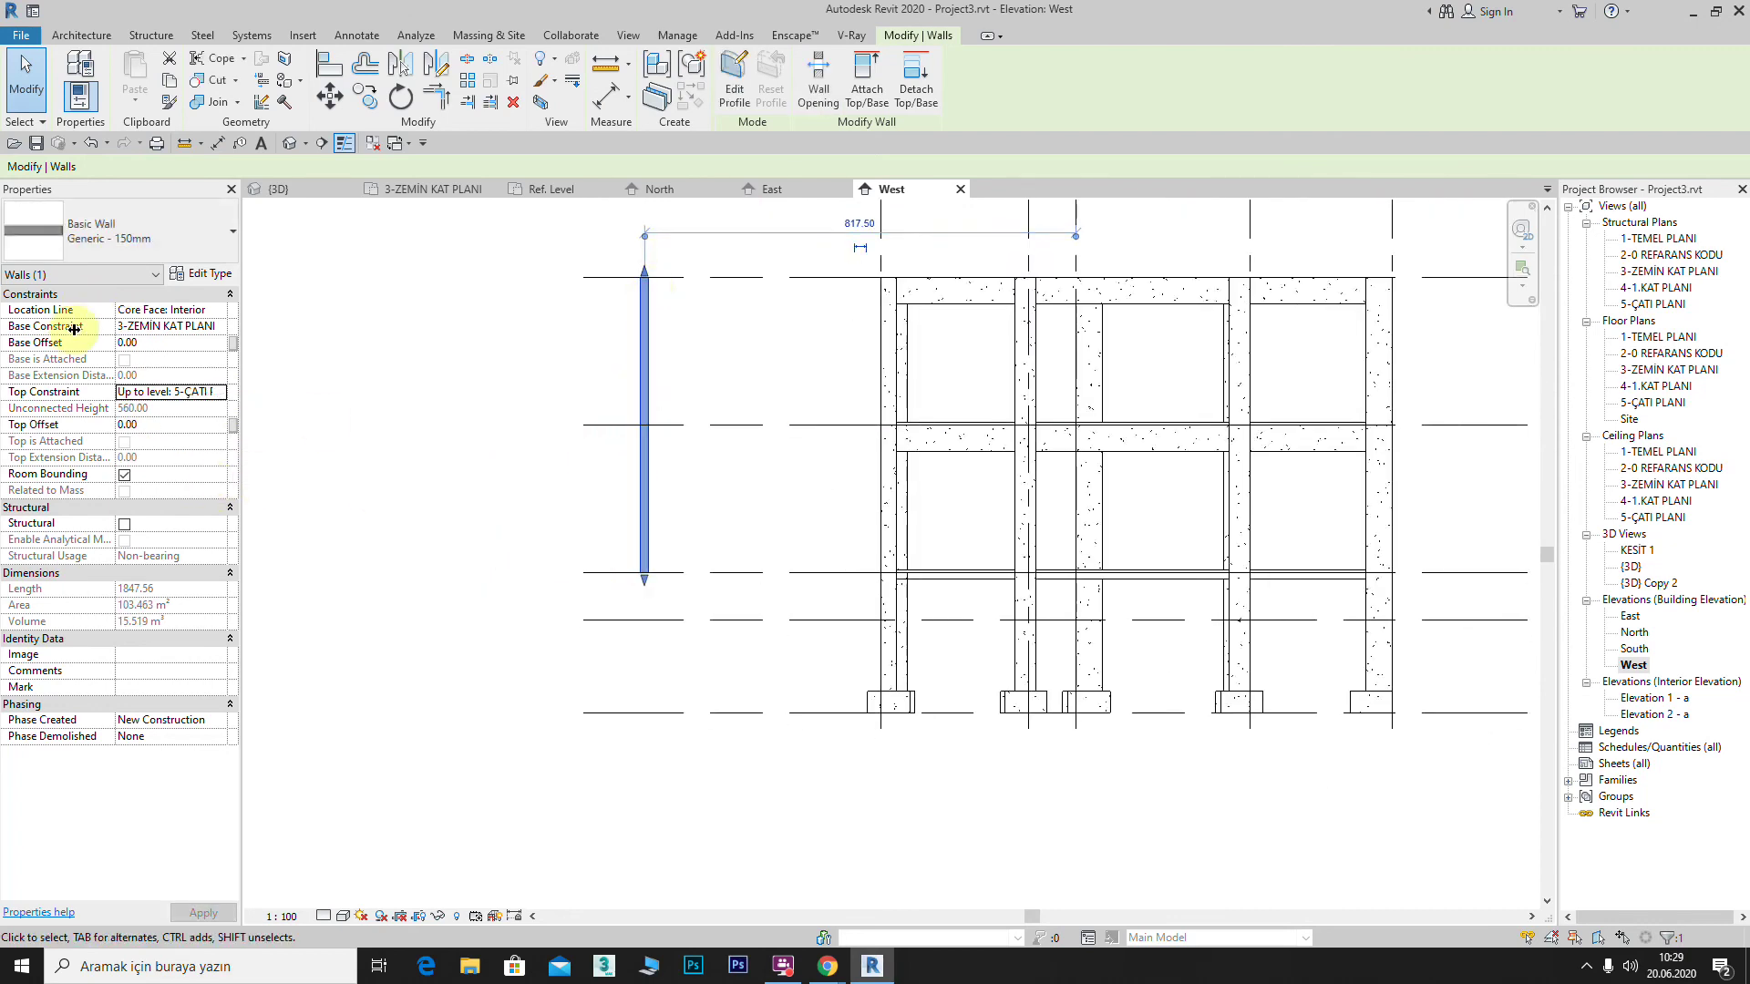
left_click(218, 328)
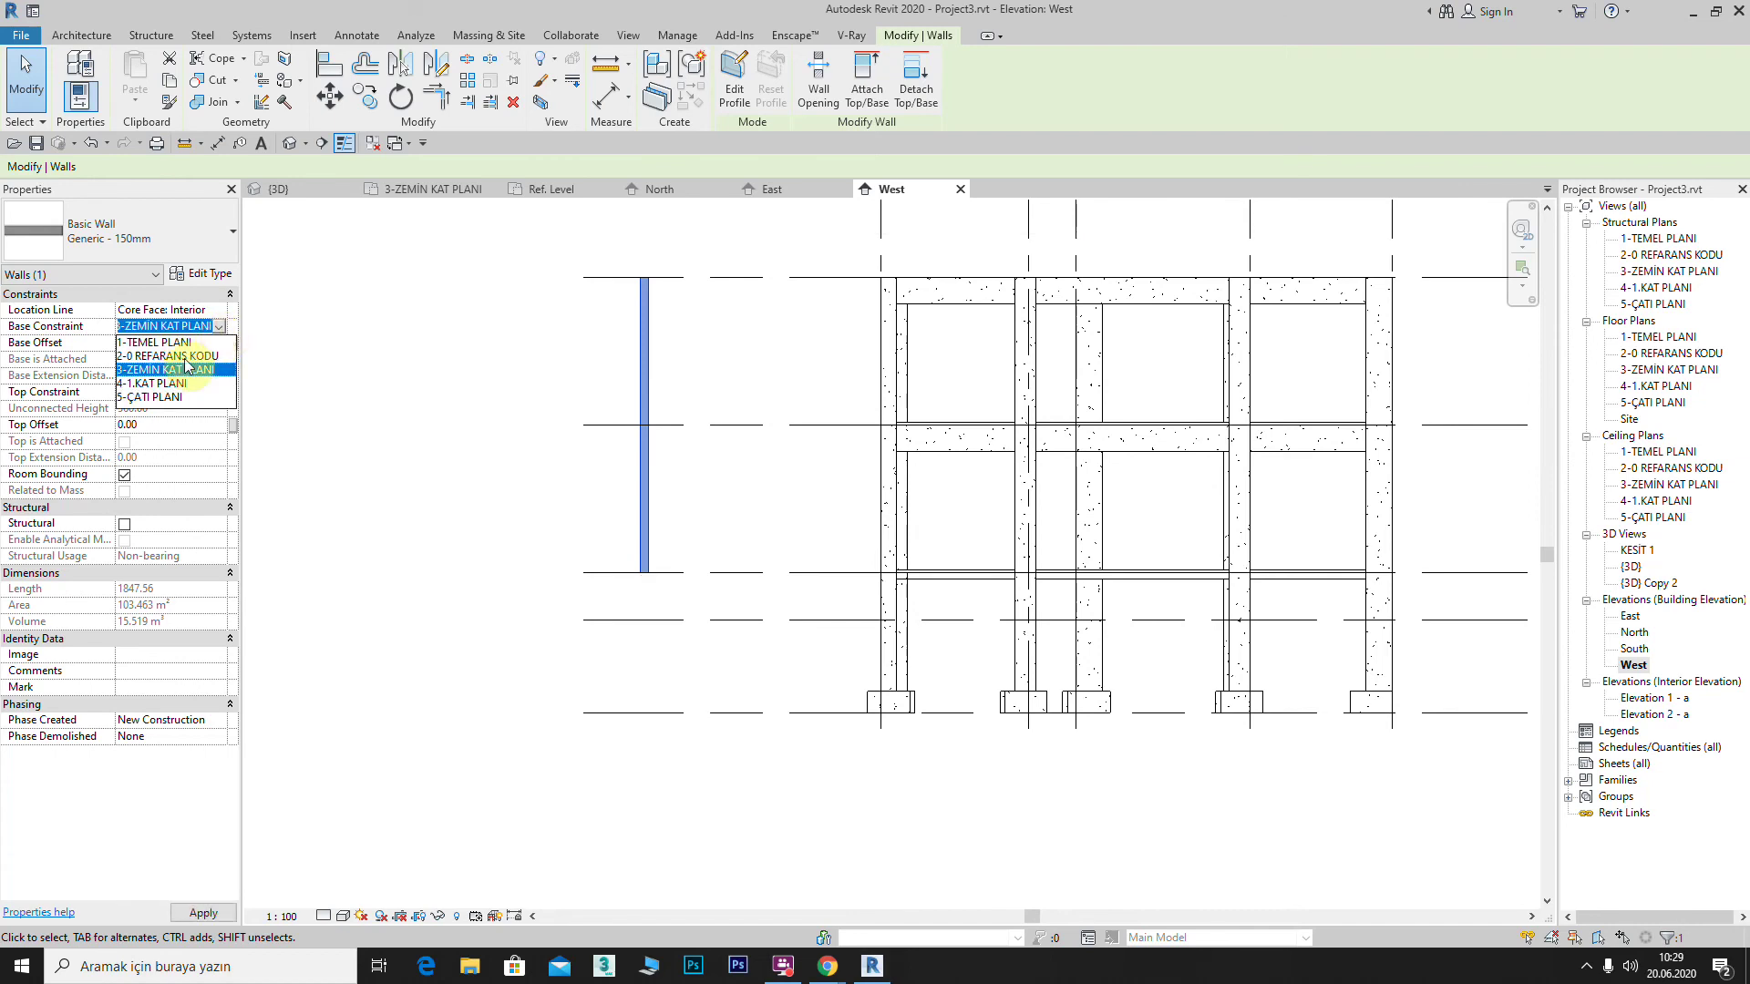
left_click(173, 345)
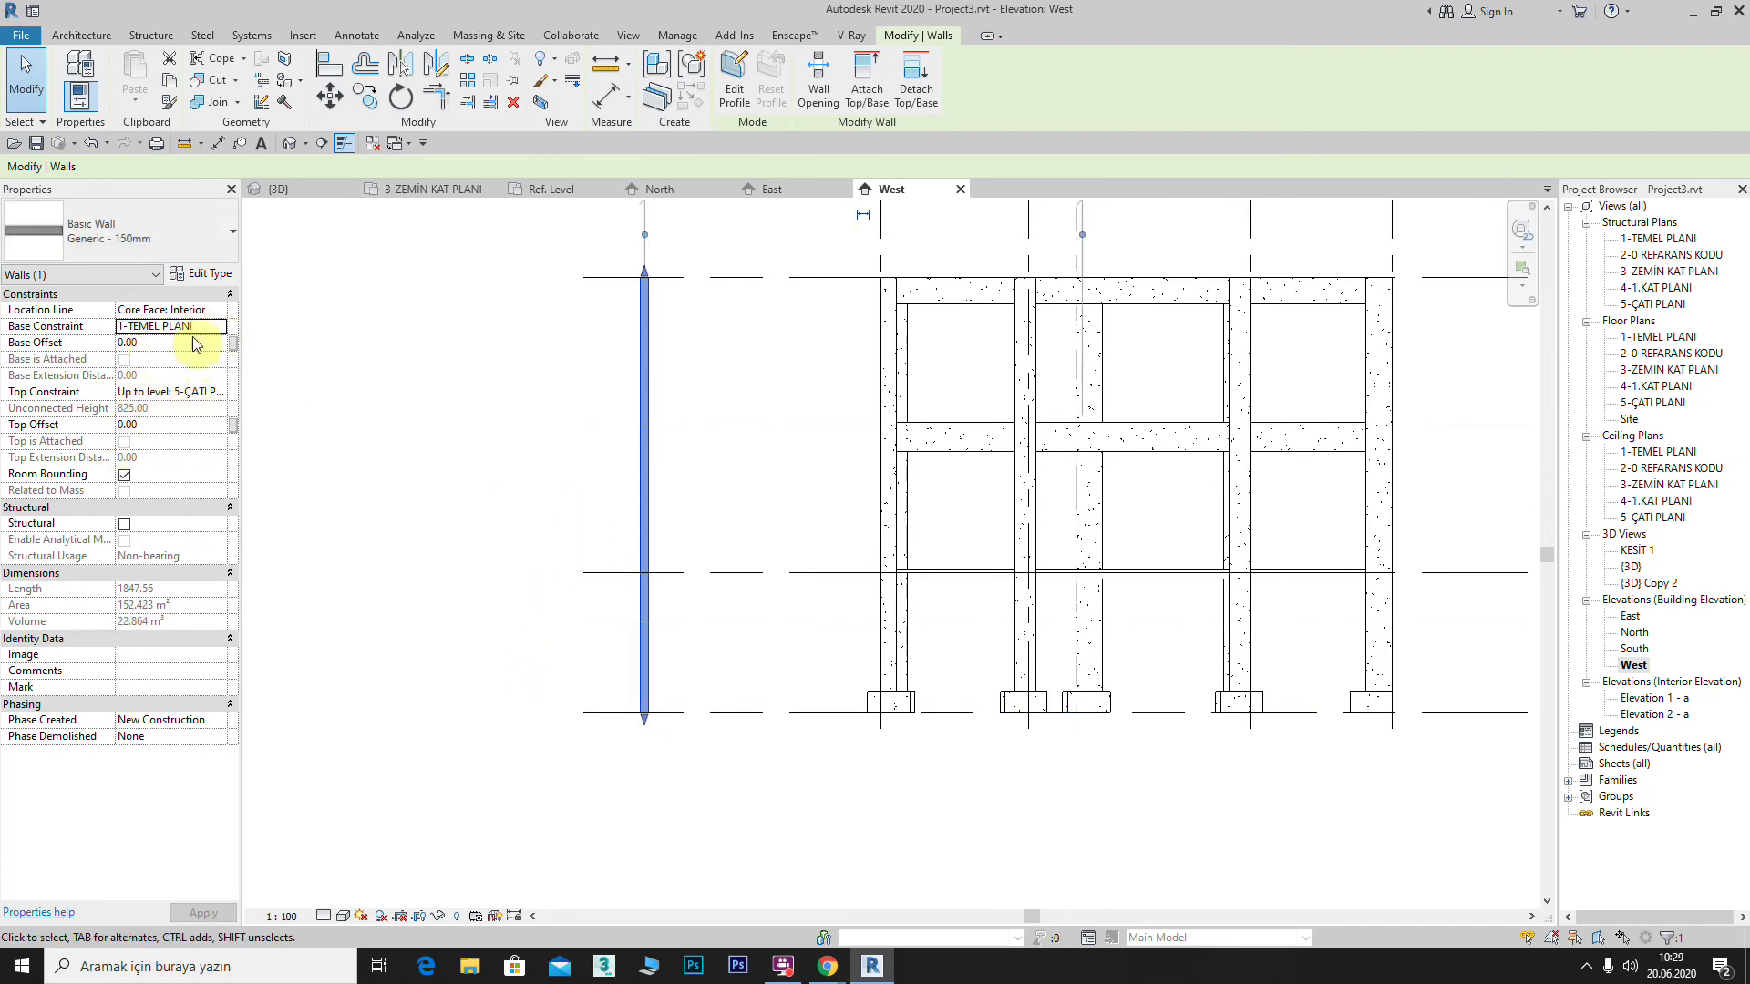
Step: Deselect and reselect the wall, then undo the last change
left_click(697, 341)
left_click(644, 317)
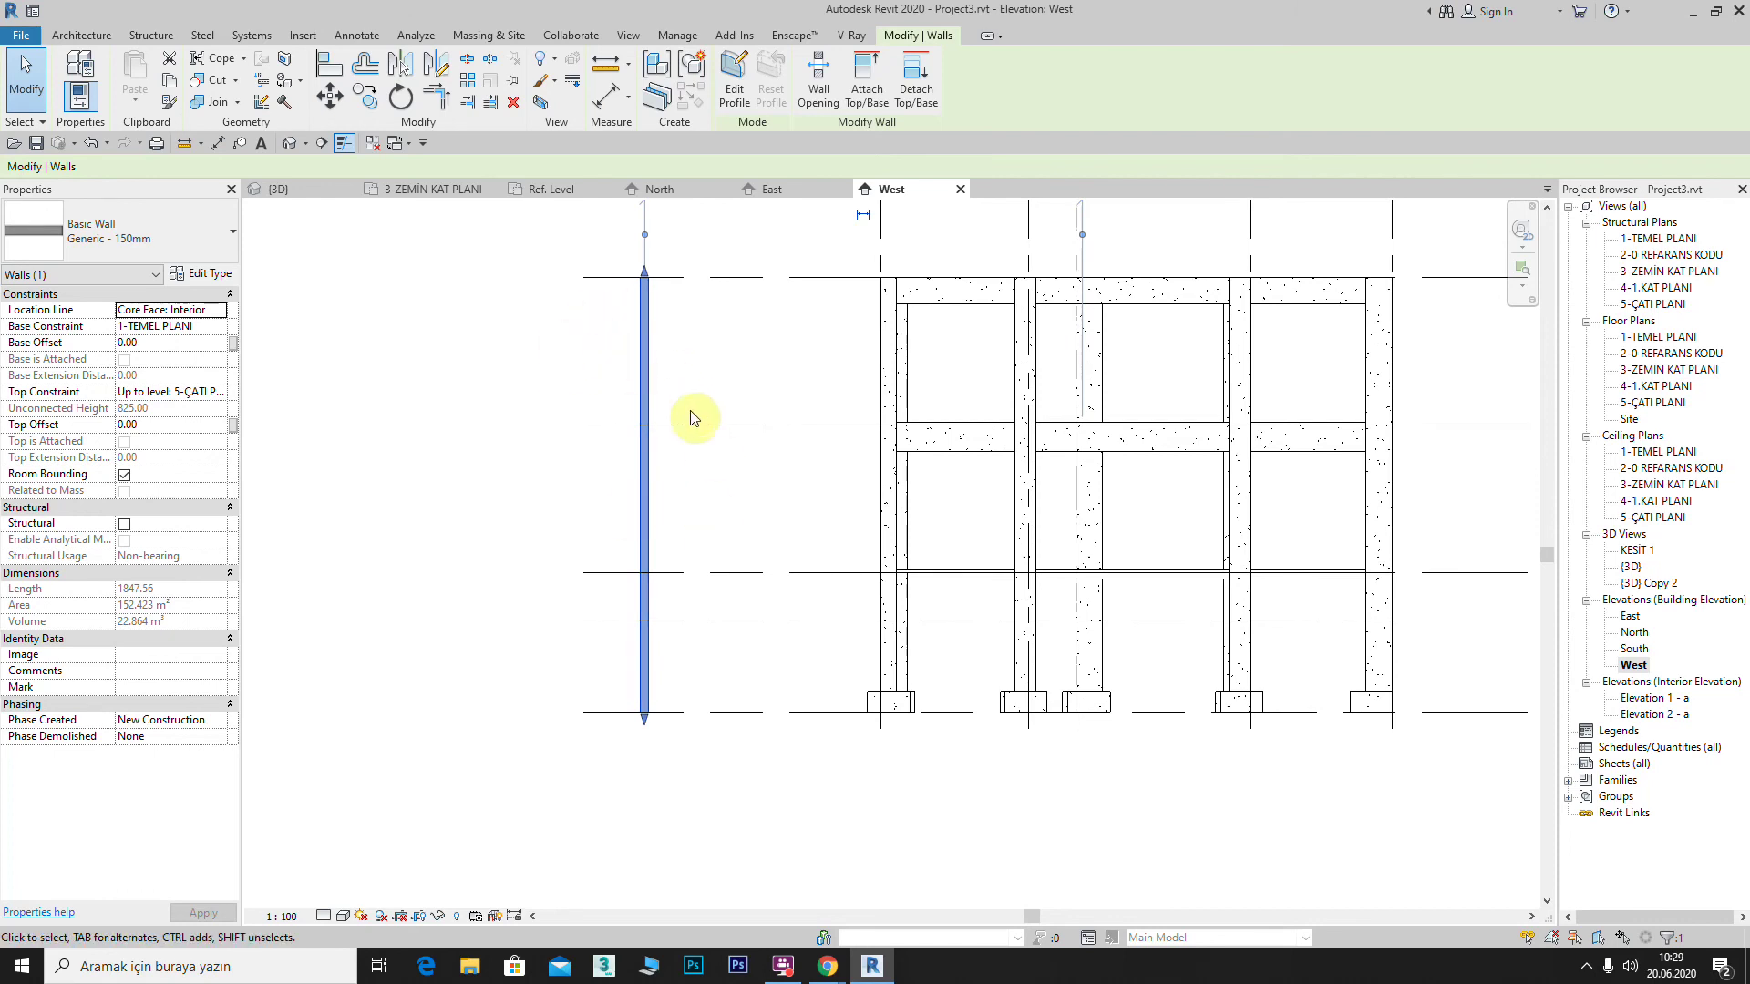
left_click(614, 479)
key("ctrl+z")
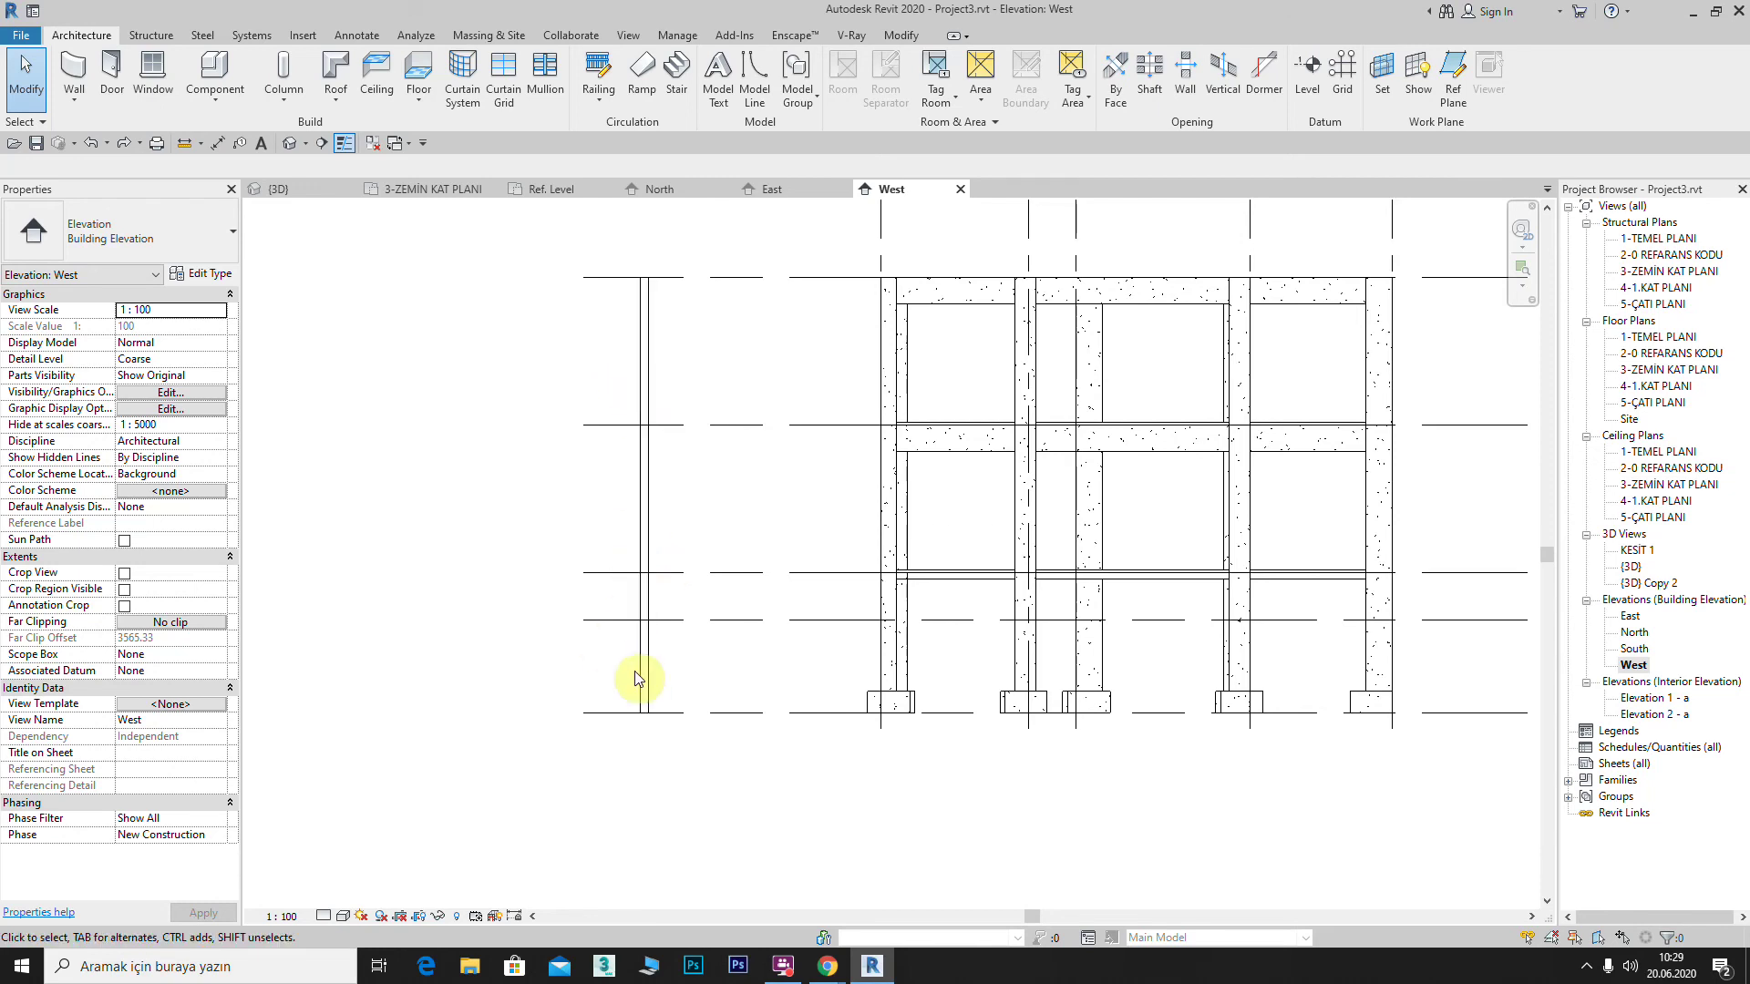
Step: Set the wall's base to 3-ZEMİN KAT PLANI, top Unconnected, and Unconnected Height 280
left_click(644, 530)
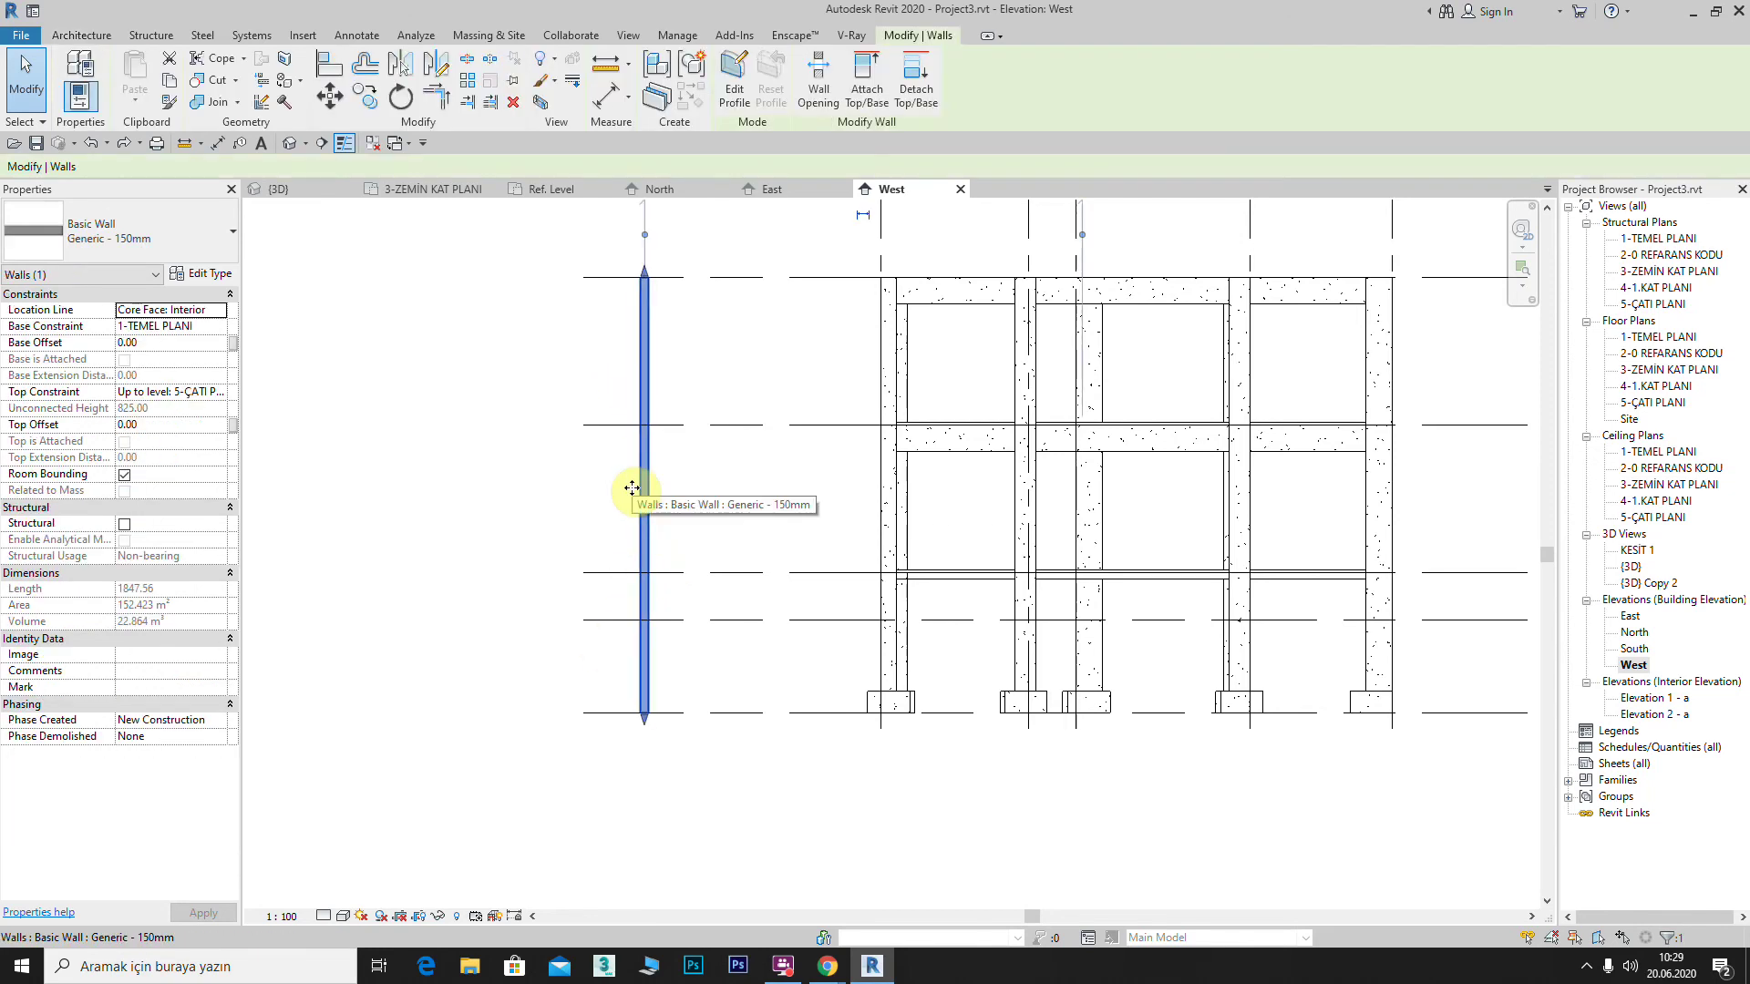
left_click(219, 326)
left_click(219, 326)
left_click(173, 370)
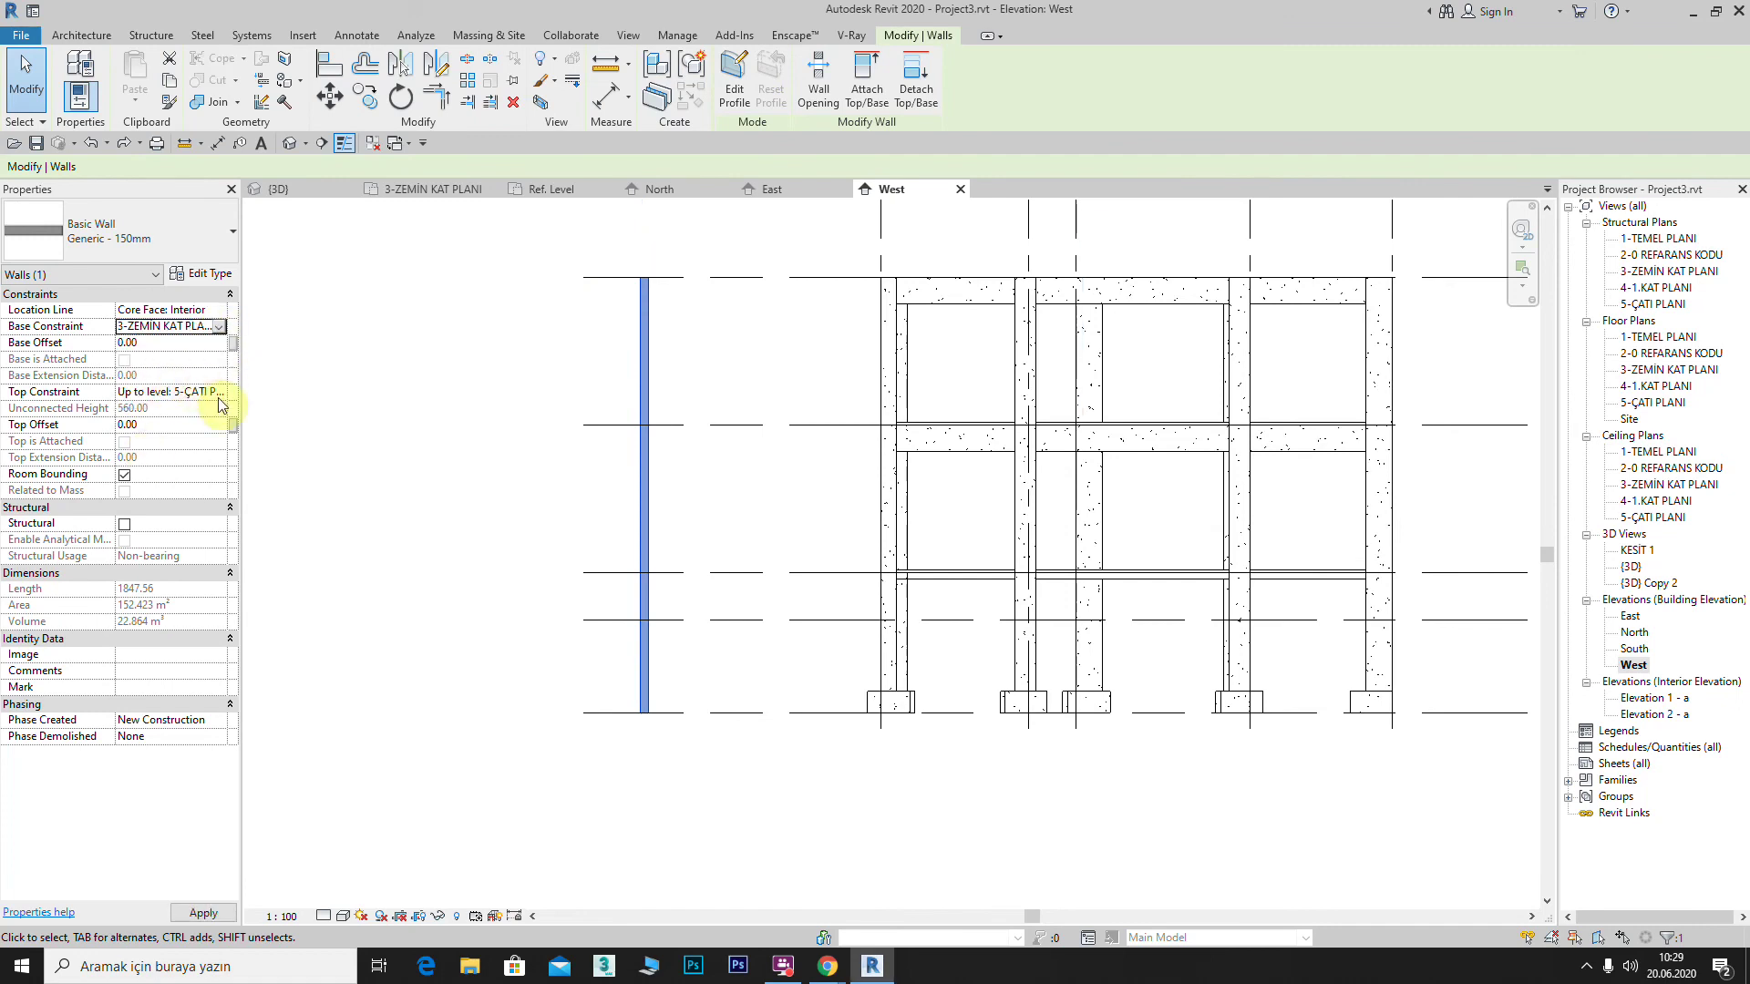
left_click(219, 392)
left_click(219, 392)
left_click(170, 407)
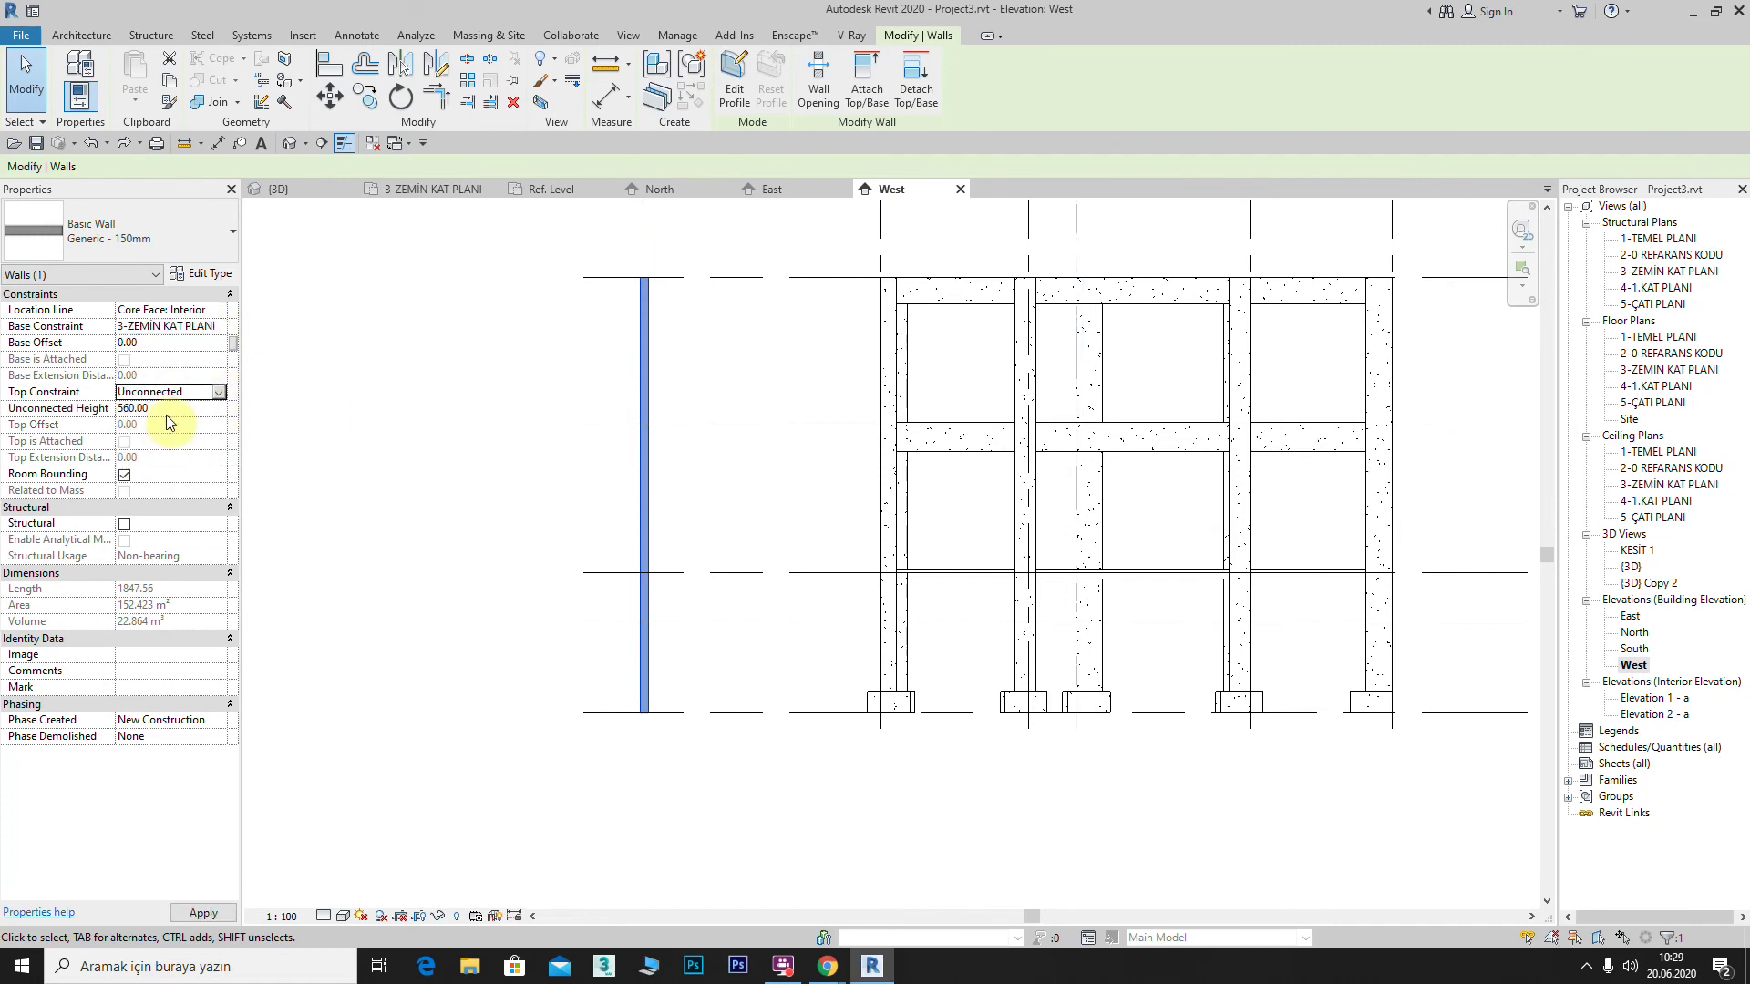
type("2")
key("Return")
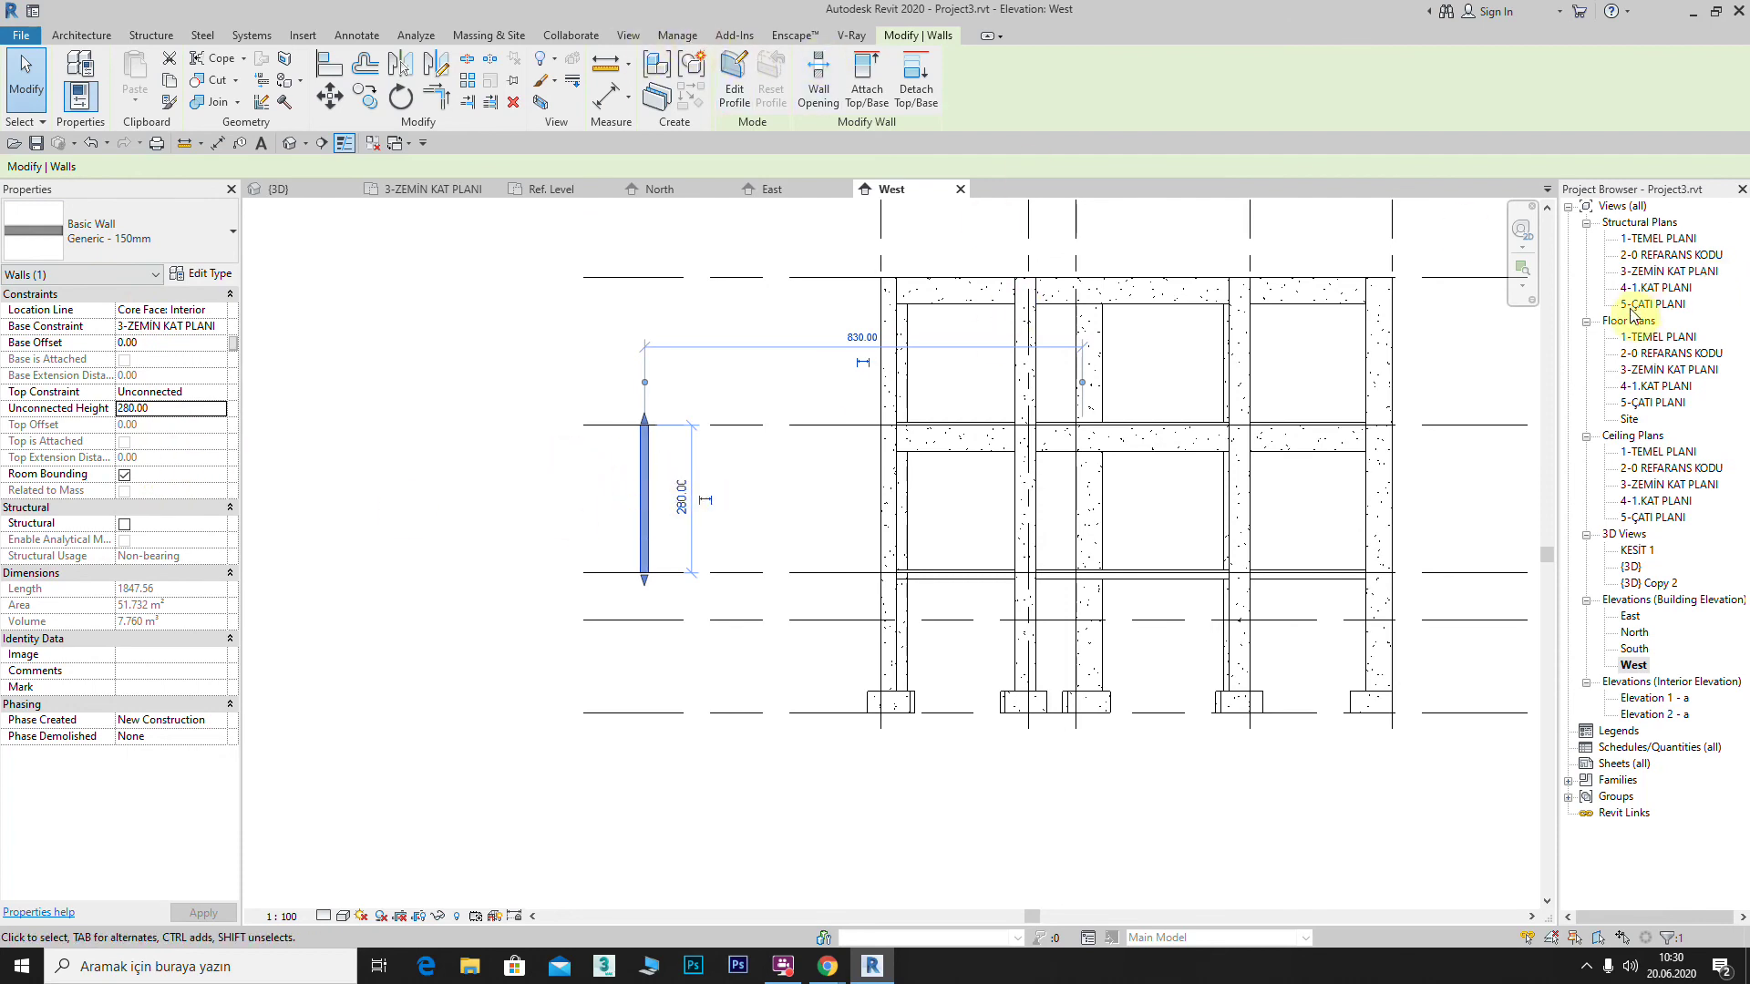
Step: In the 3-ZEMİN KAT PLANI plan, check the wall's Type Properties and list the wall types
double_click(1641, 369)
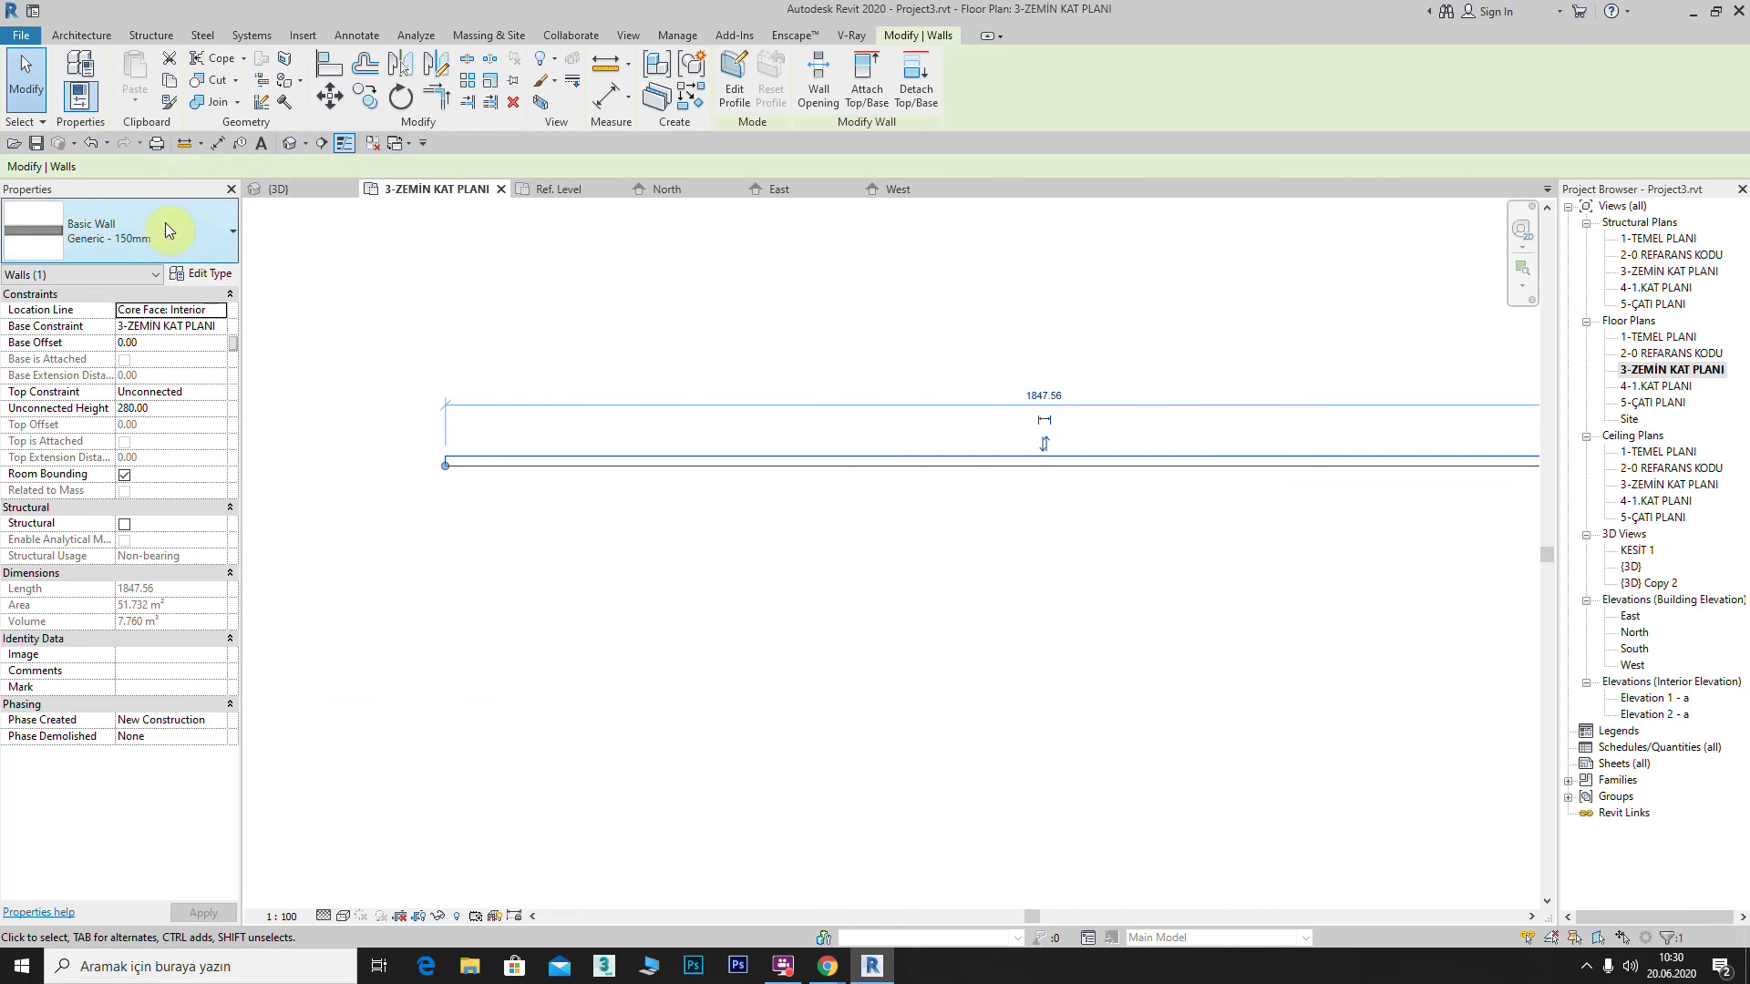
left_click(208, 275)
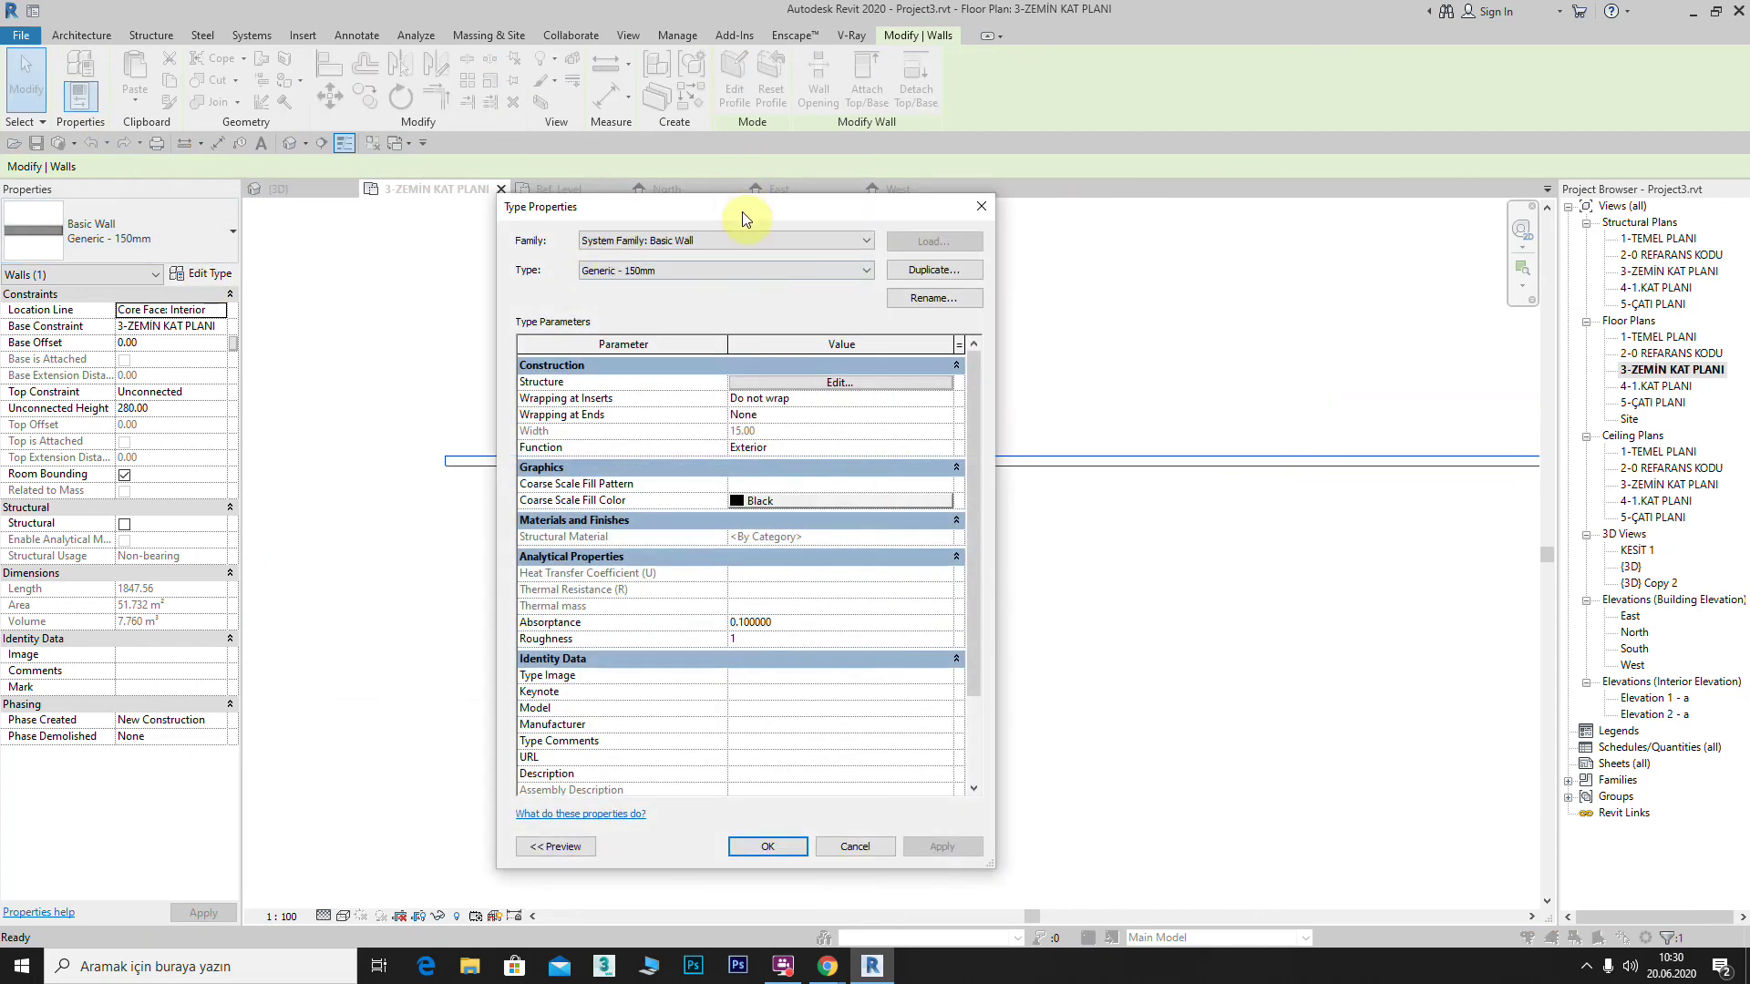
left_click_drag(745, 219, 549, 93)
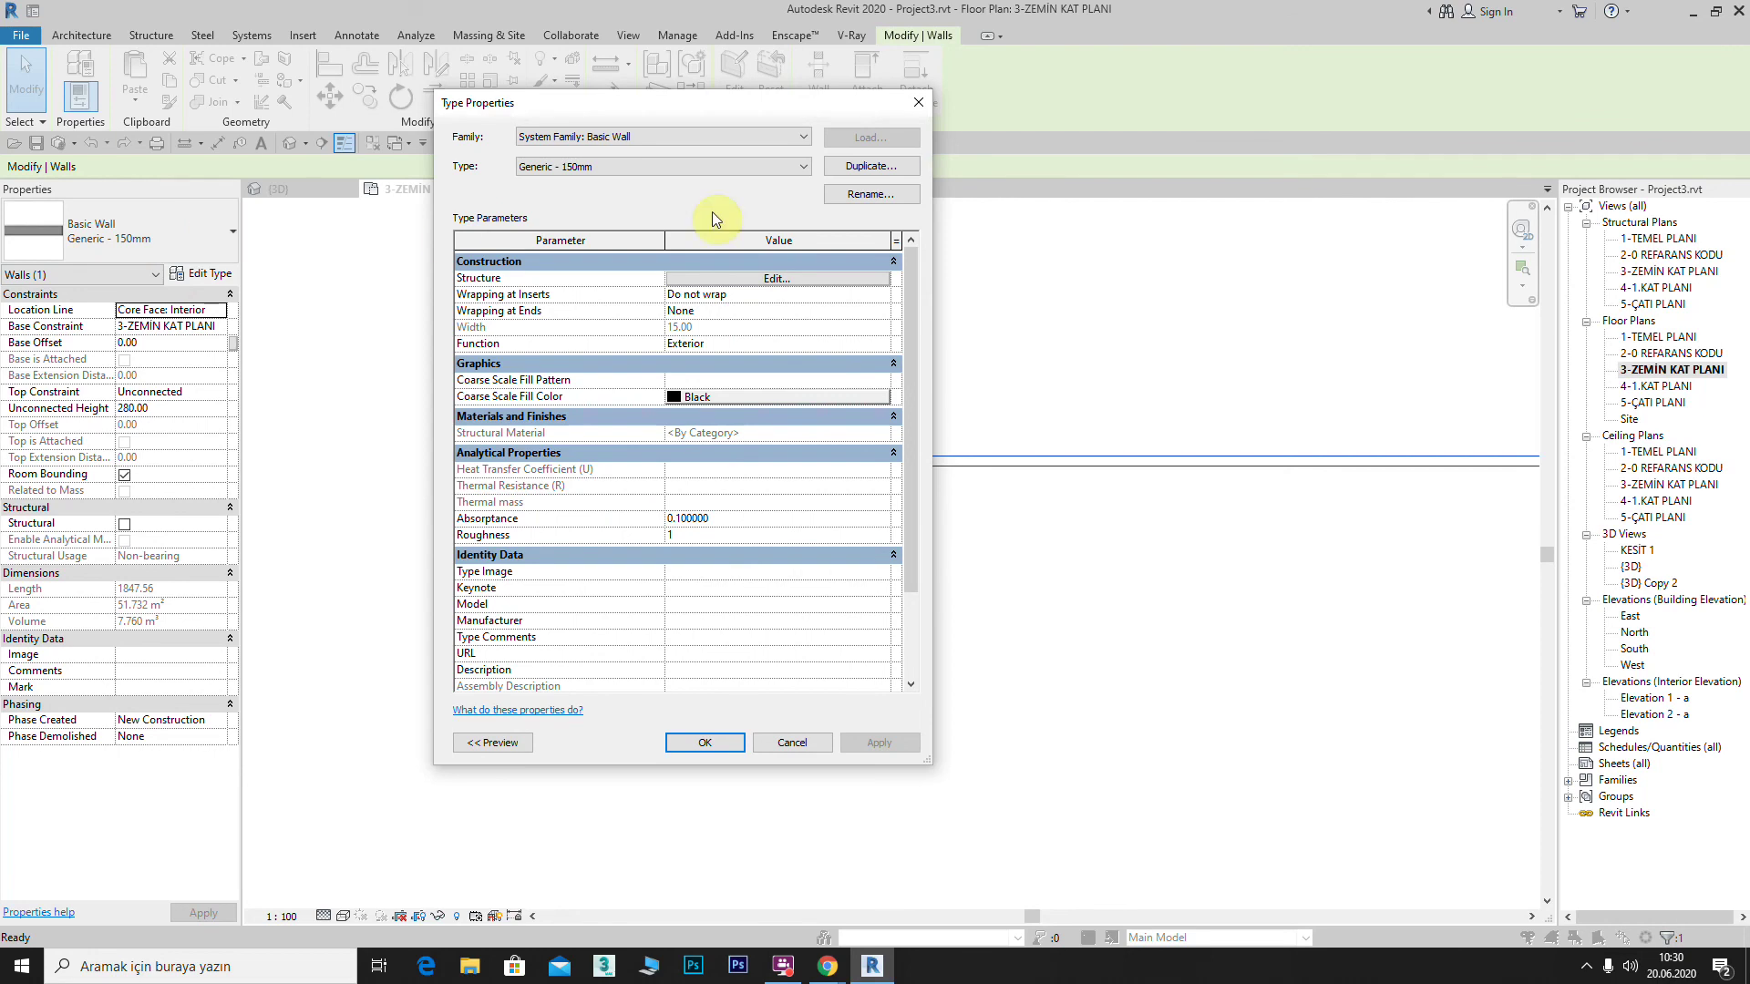
left_click(919, 103)
left_click(233, 228)
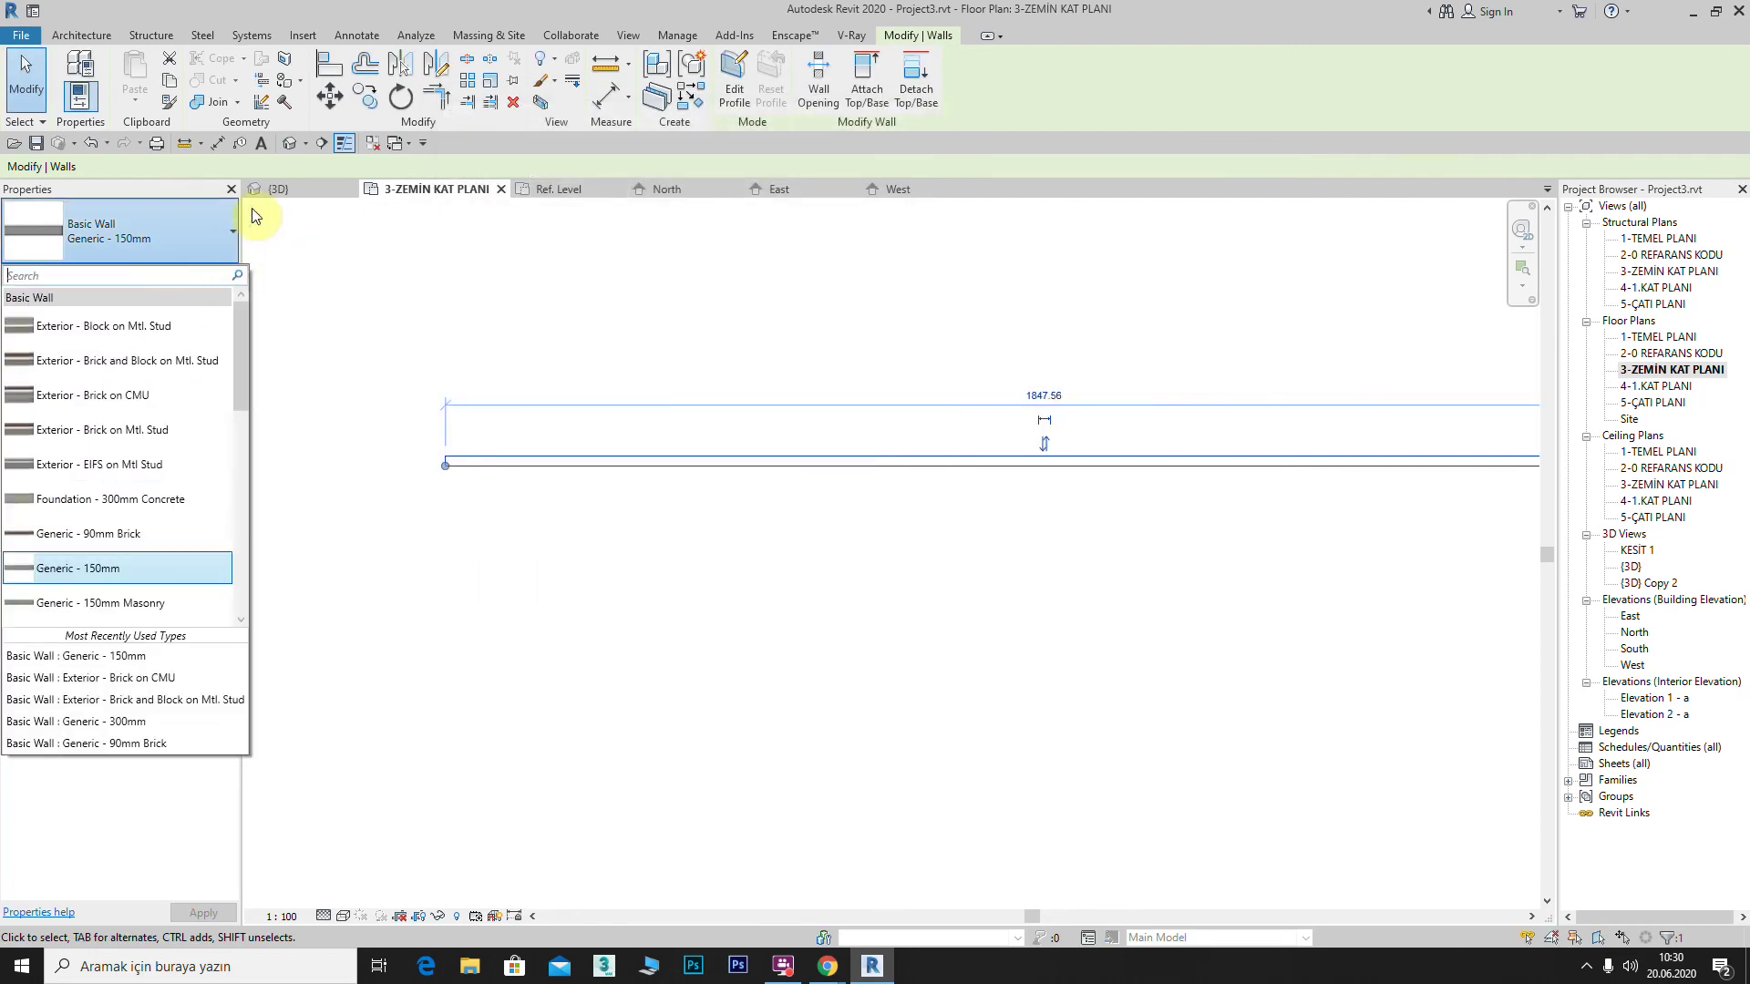
Step: Assign the Generic - 200mm type to the wall and open its Type Properties
mouse_move(242, 315)
left_mouse_down()
mouse_move(267, 342)
mouse_move(253, 368)
left_mouse_up()
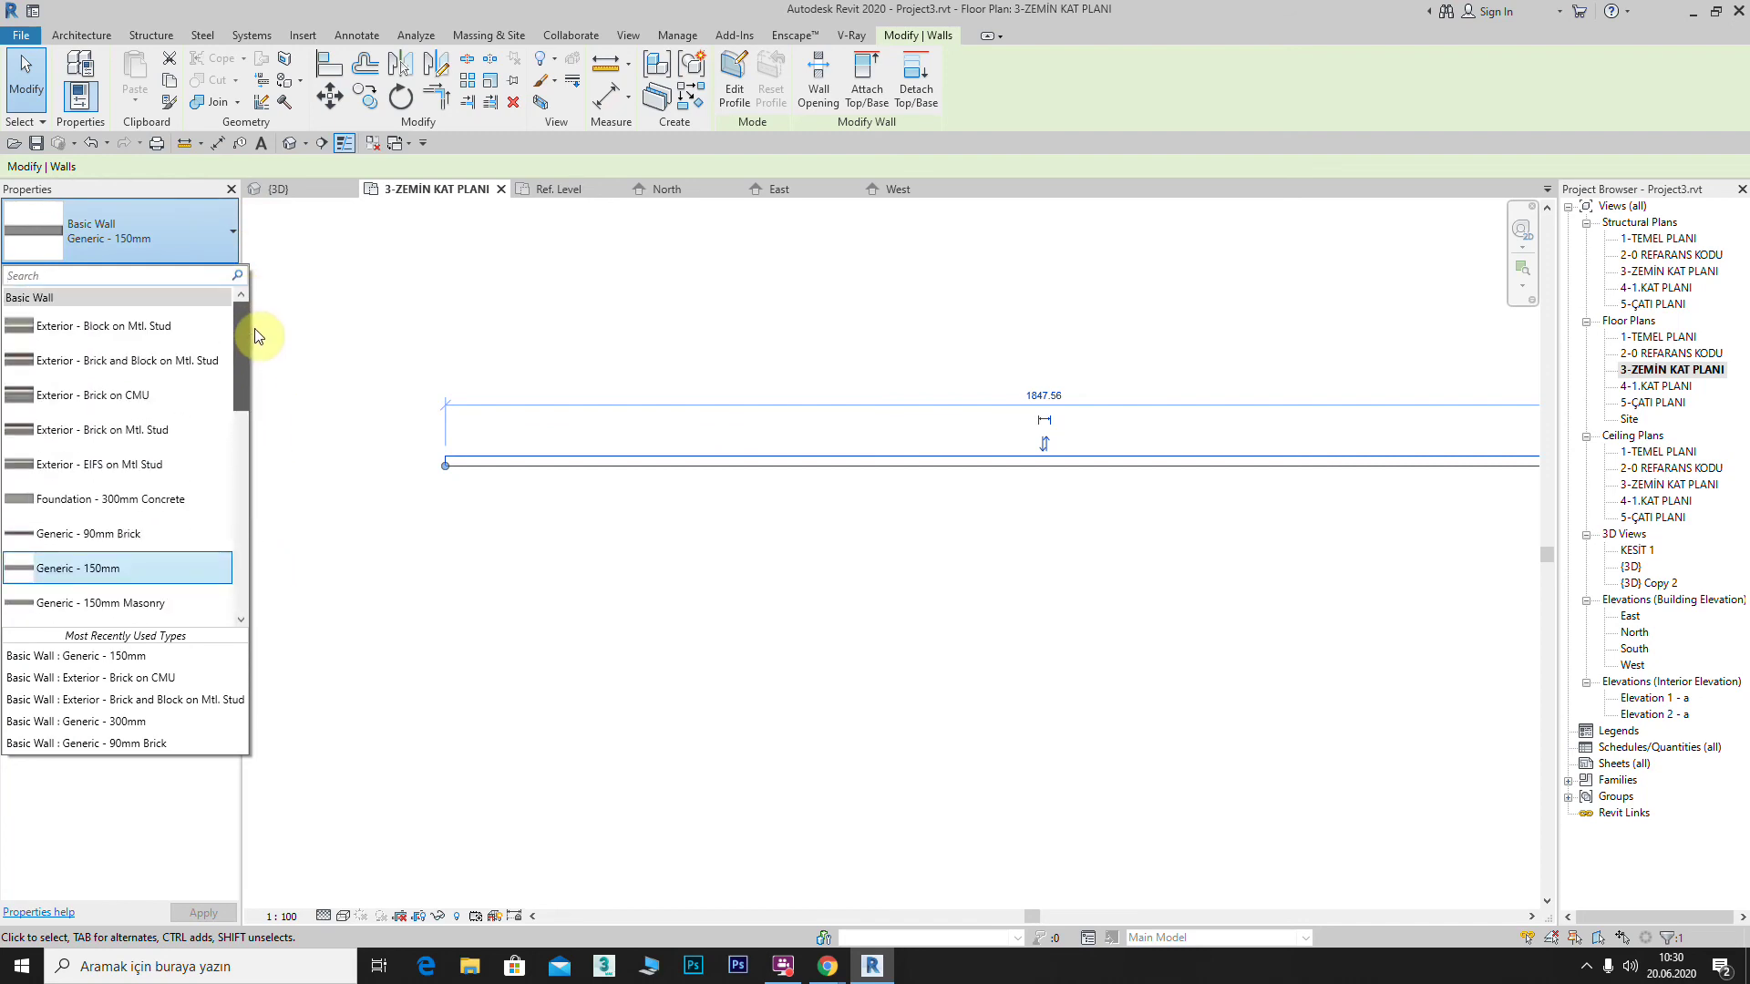
left_click(142, 527)
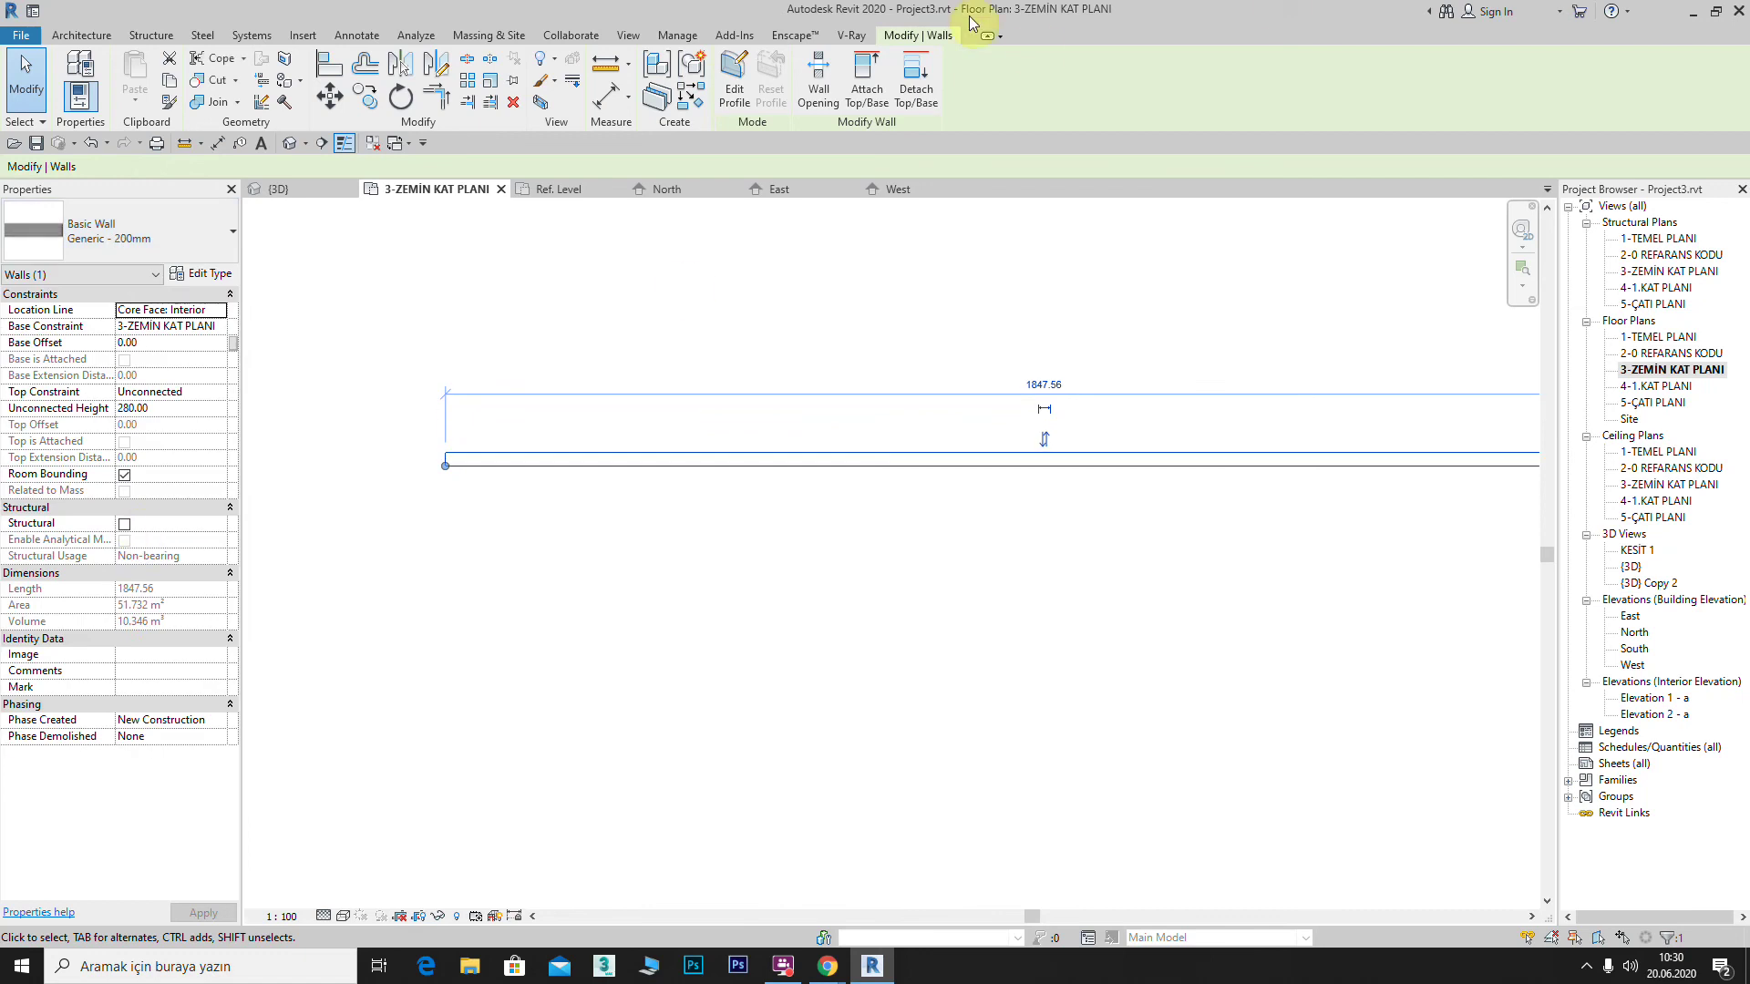
left_click(441, 460)
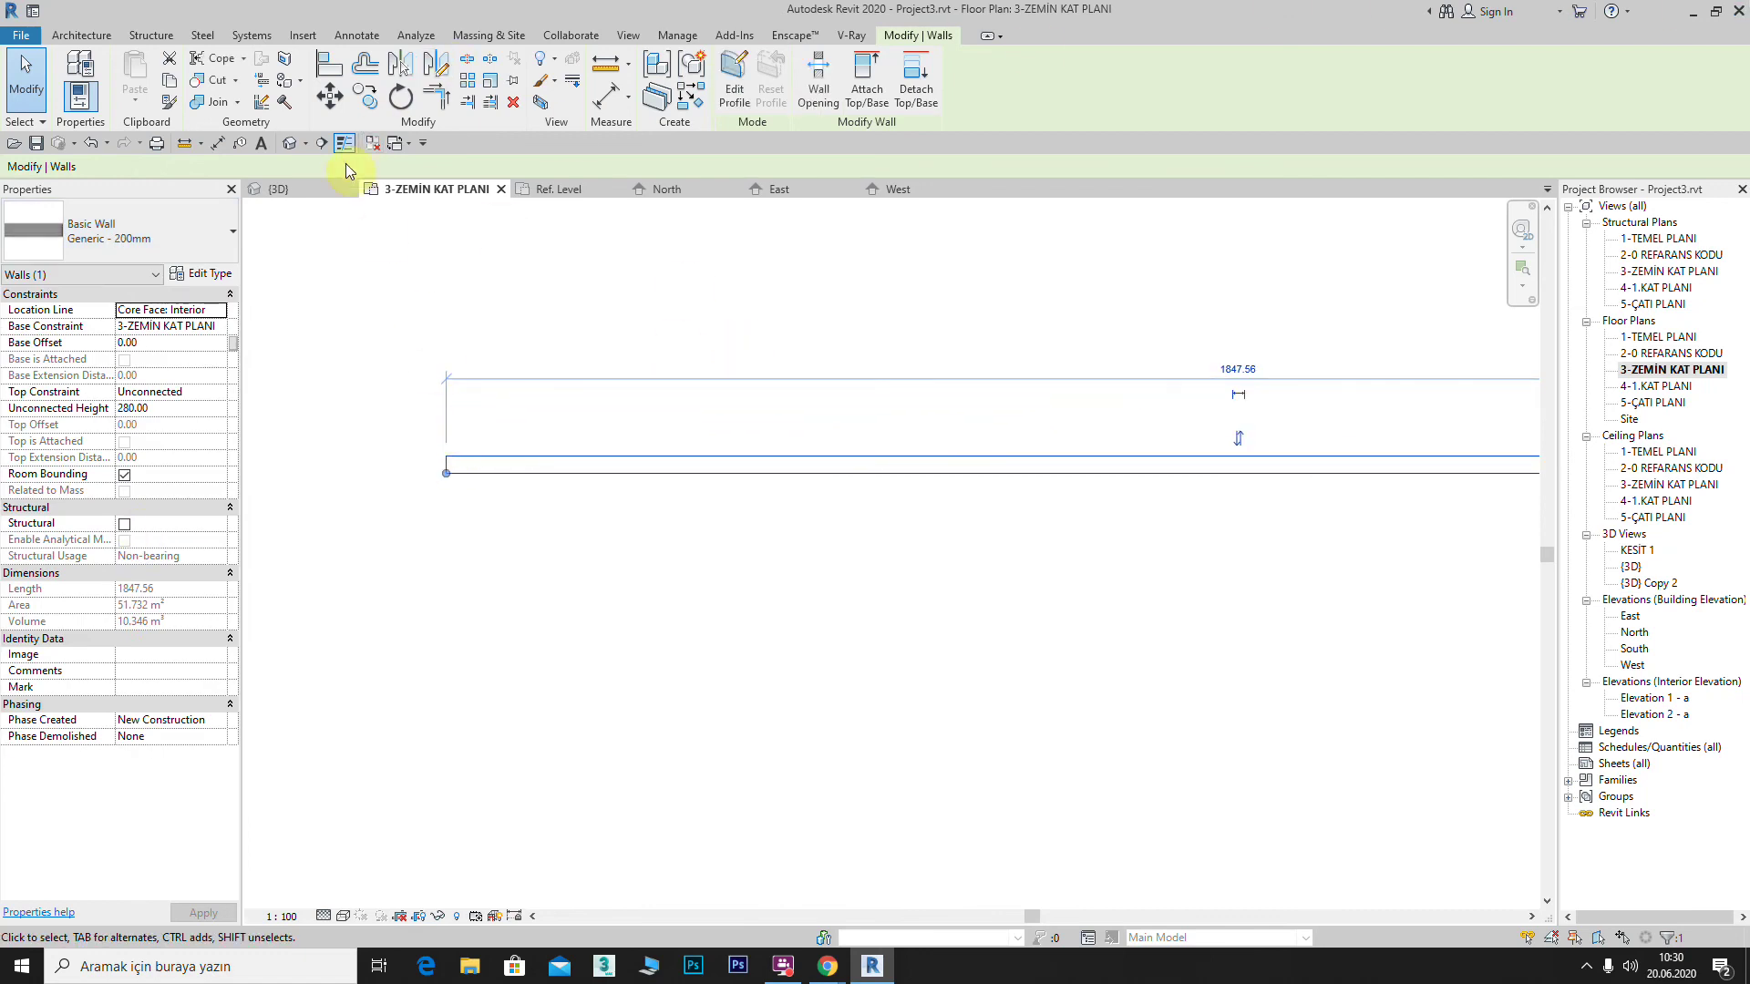
left_click(202, 273)
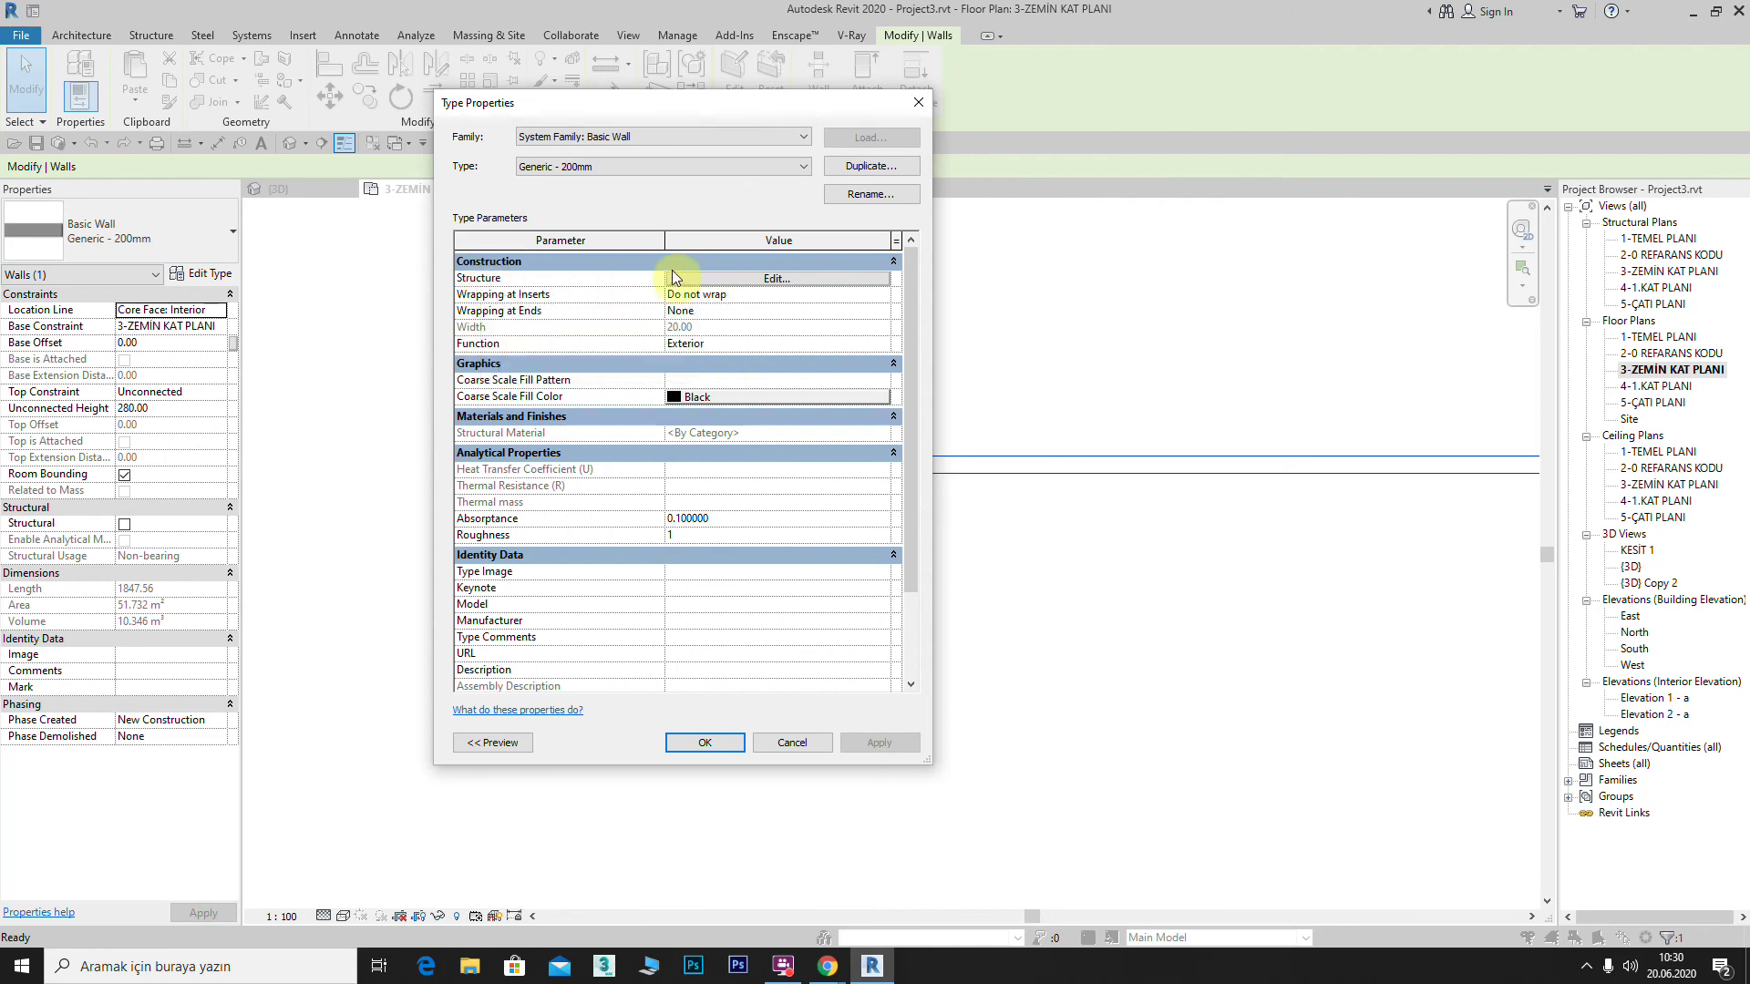
Step: Duplicate Generic - 200mm as '25 cm lik dış duvar' and confirm it in the Type list
left_click(765, 285)
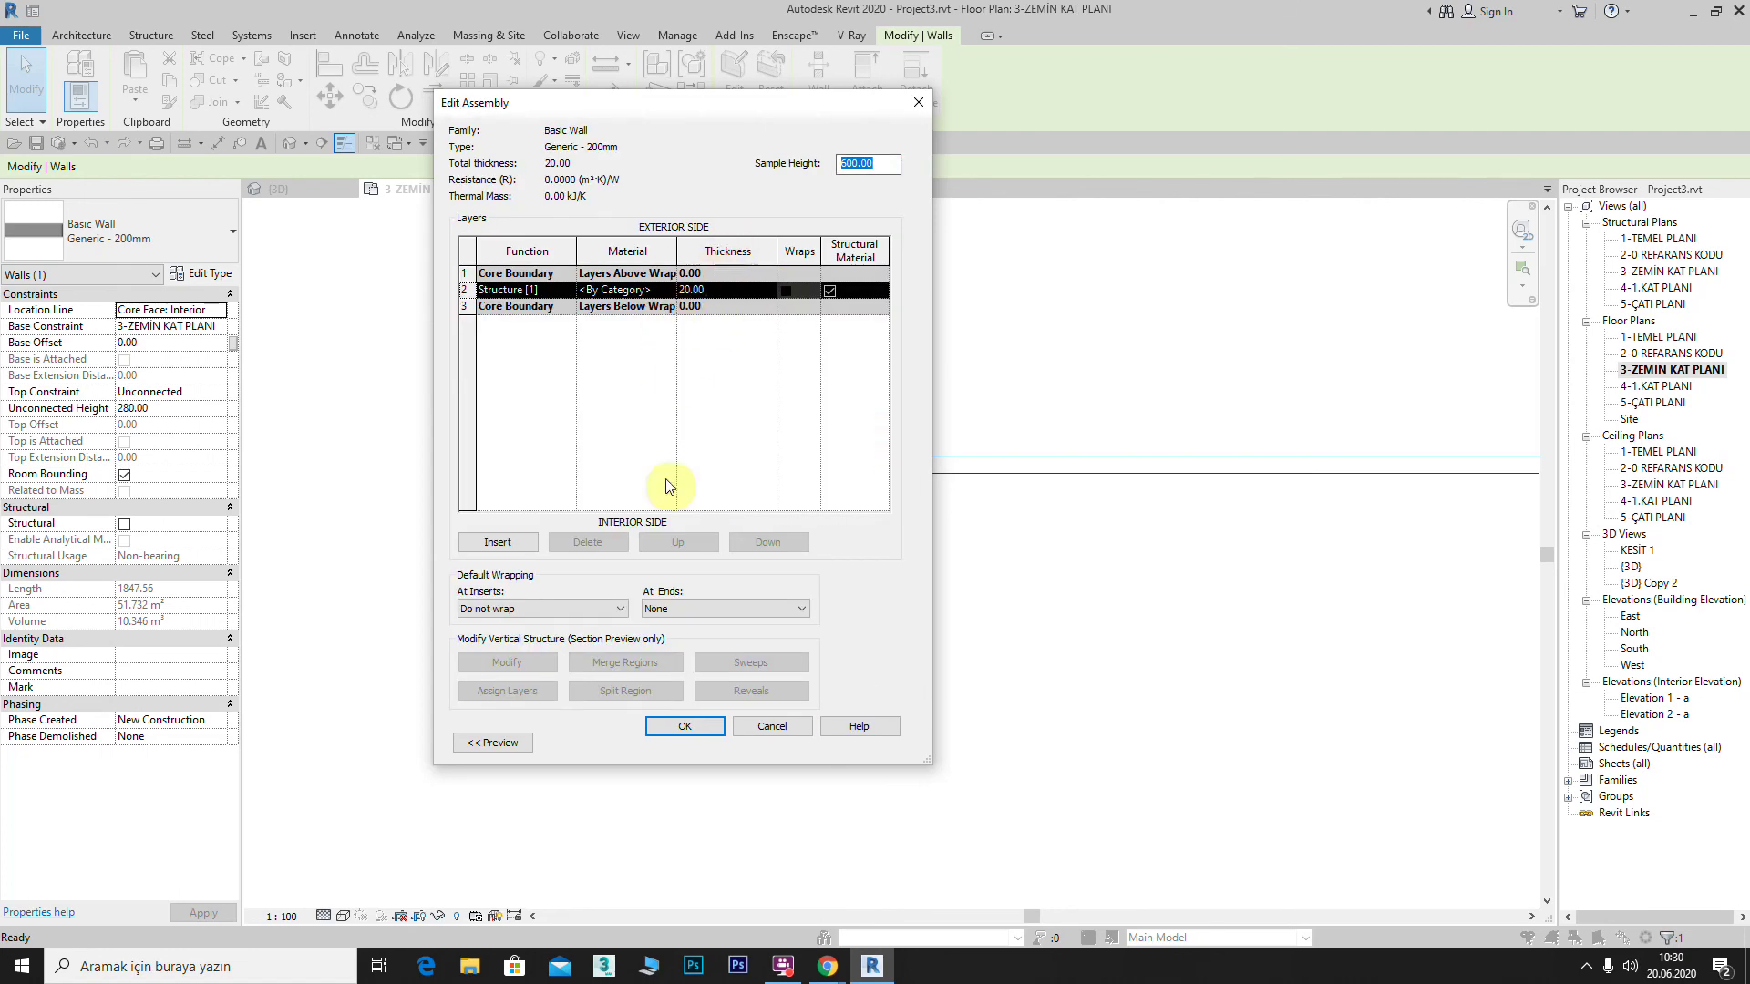
left_click(782, 726)
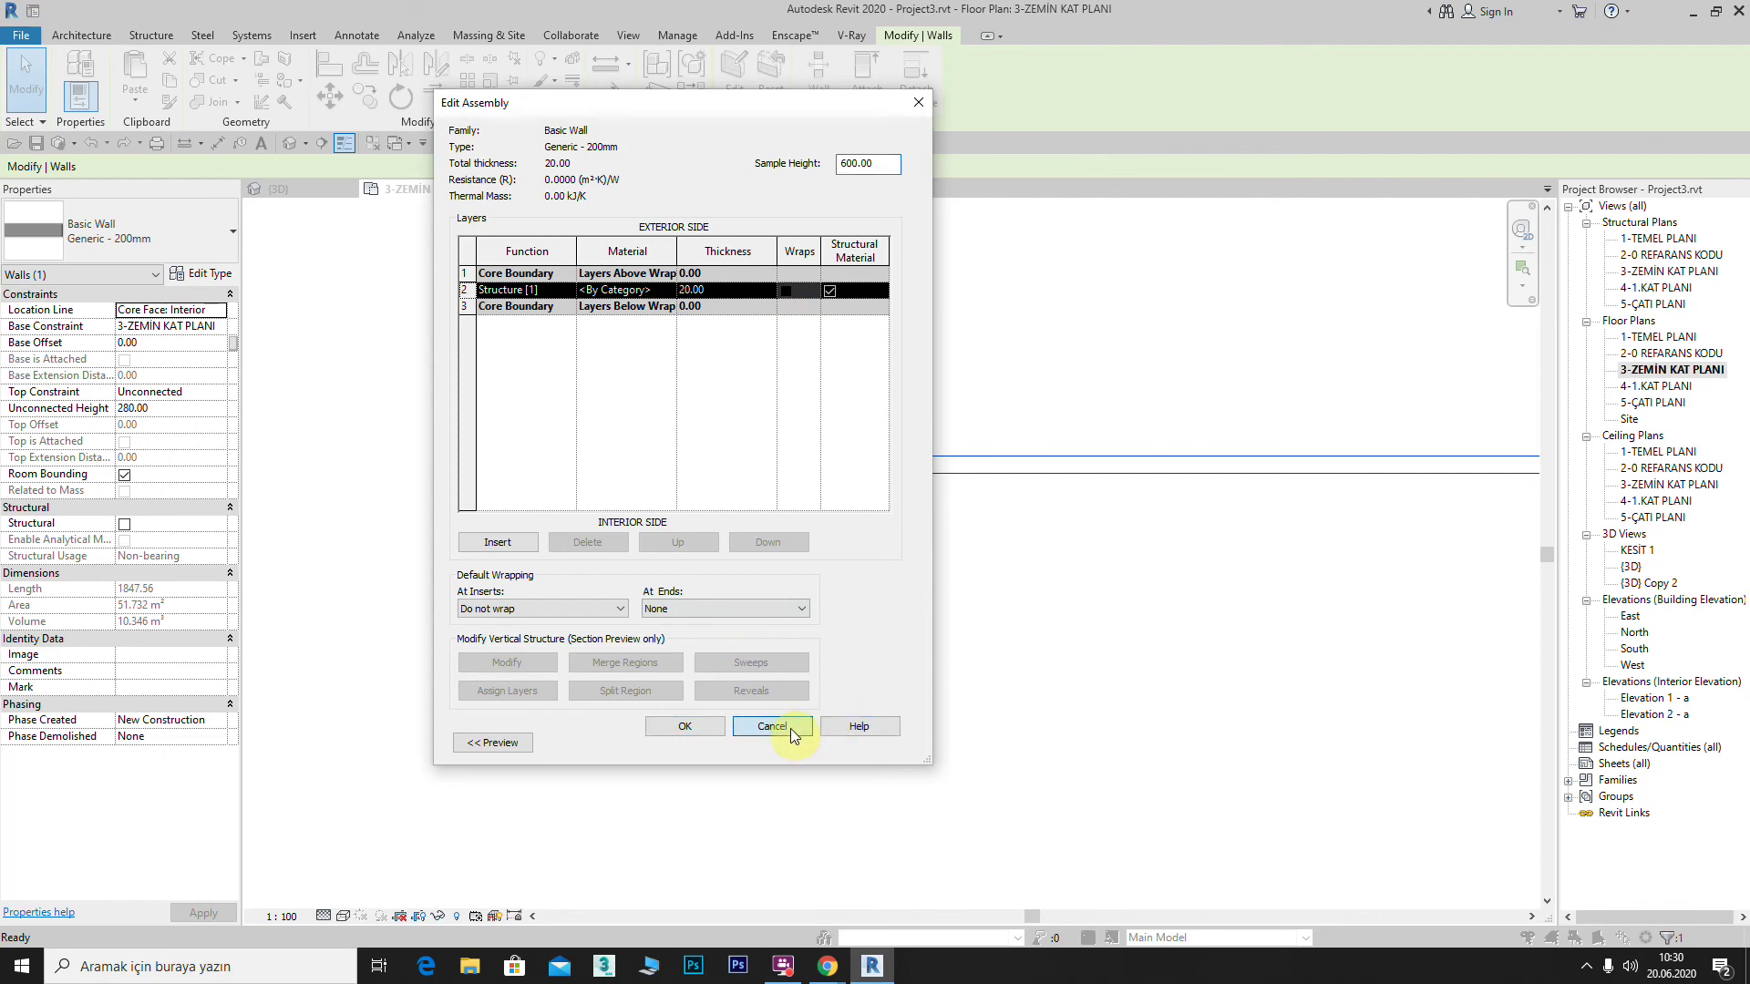
left_click(878, 171)
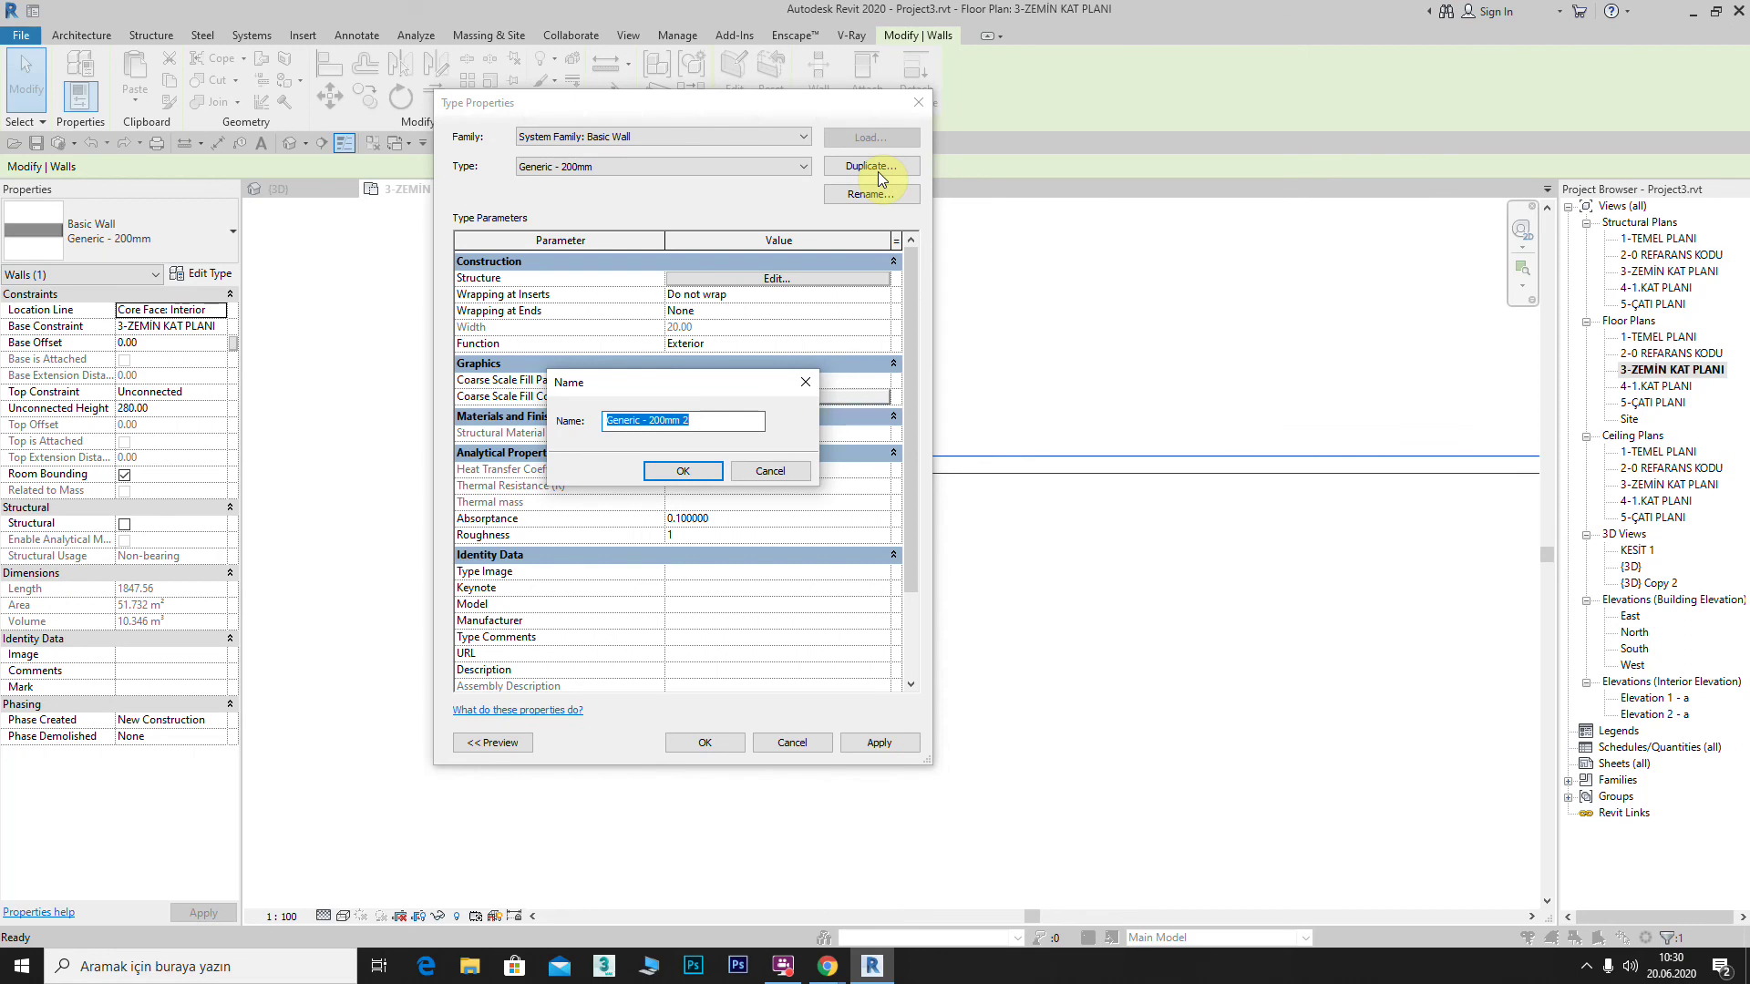
type("15")
key("BackSpace")
key("BackSpace")
type("25 cm lik dış duvar")
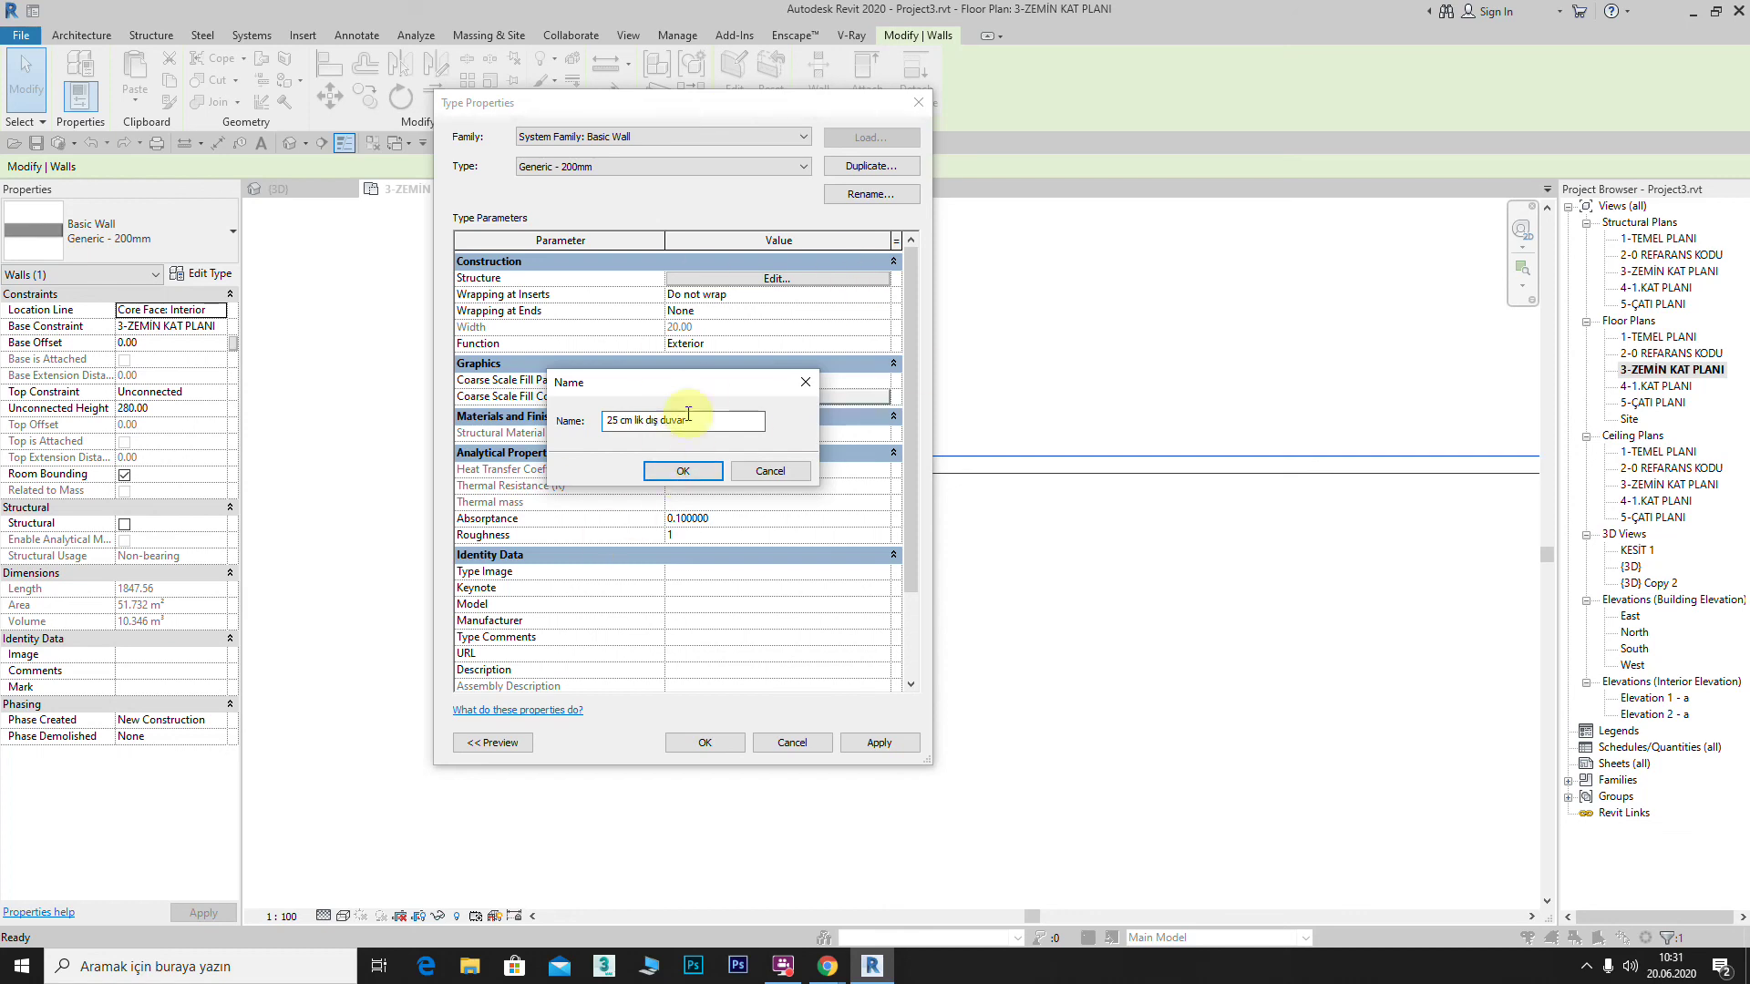
left_click(683, 472)
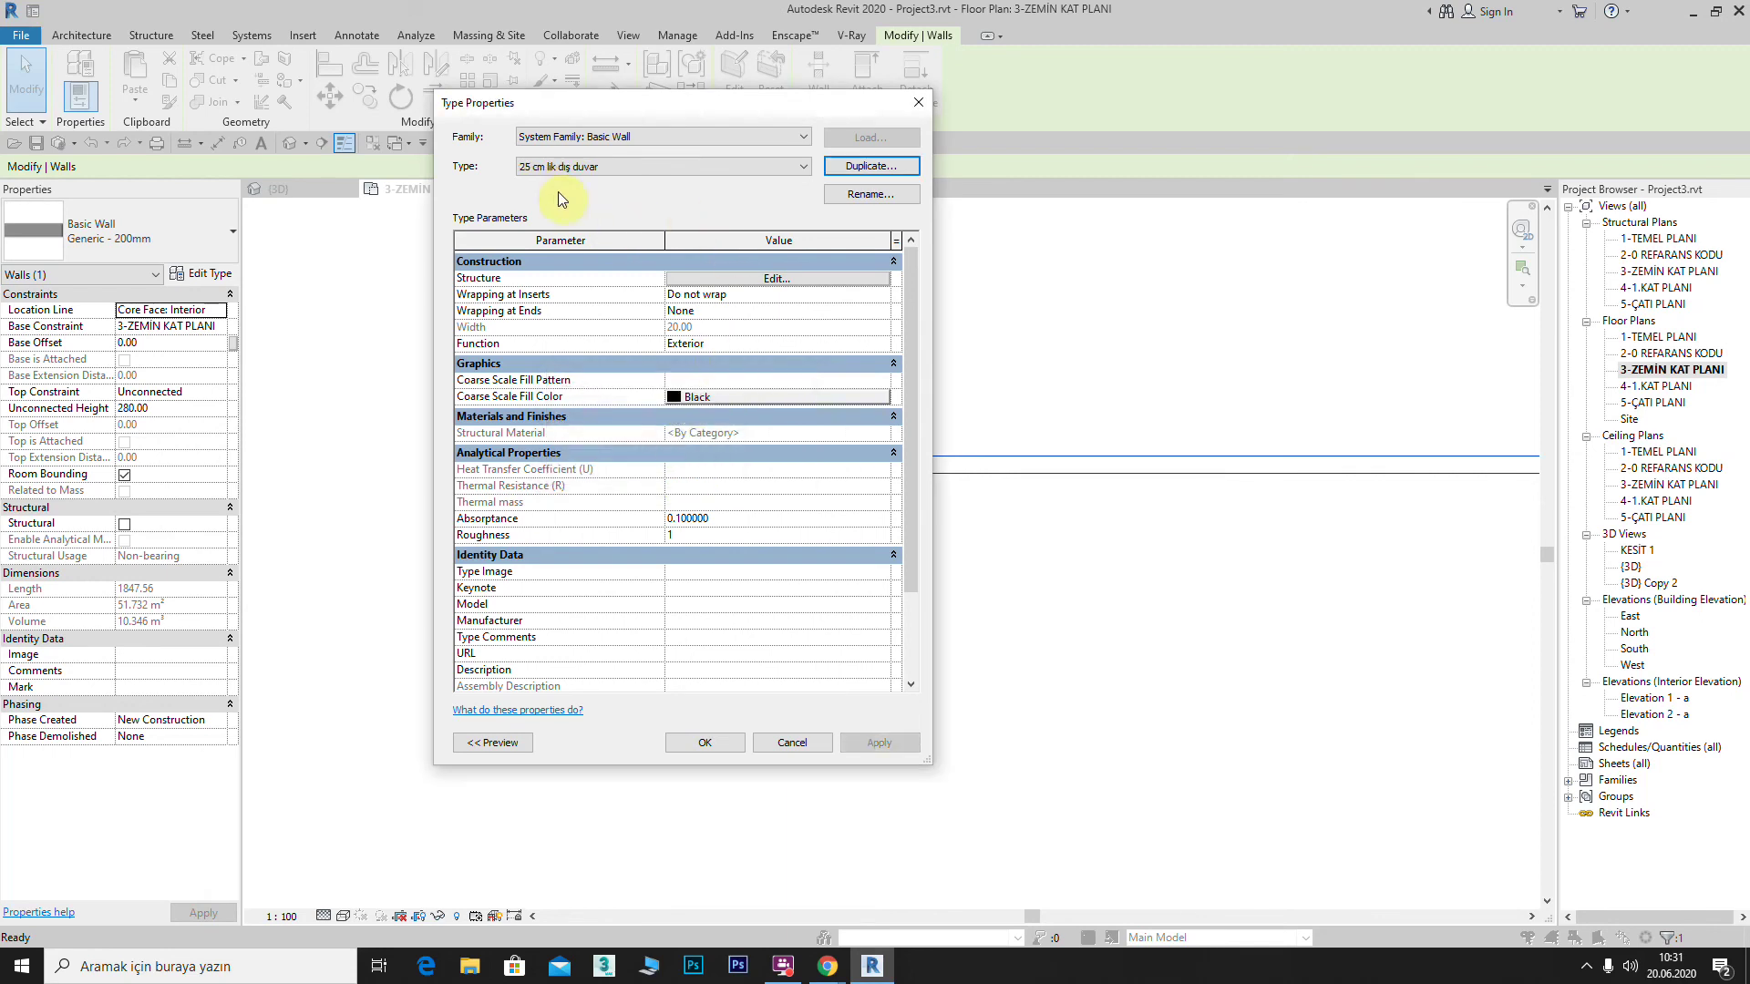
left_click(803, 167)
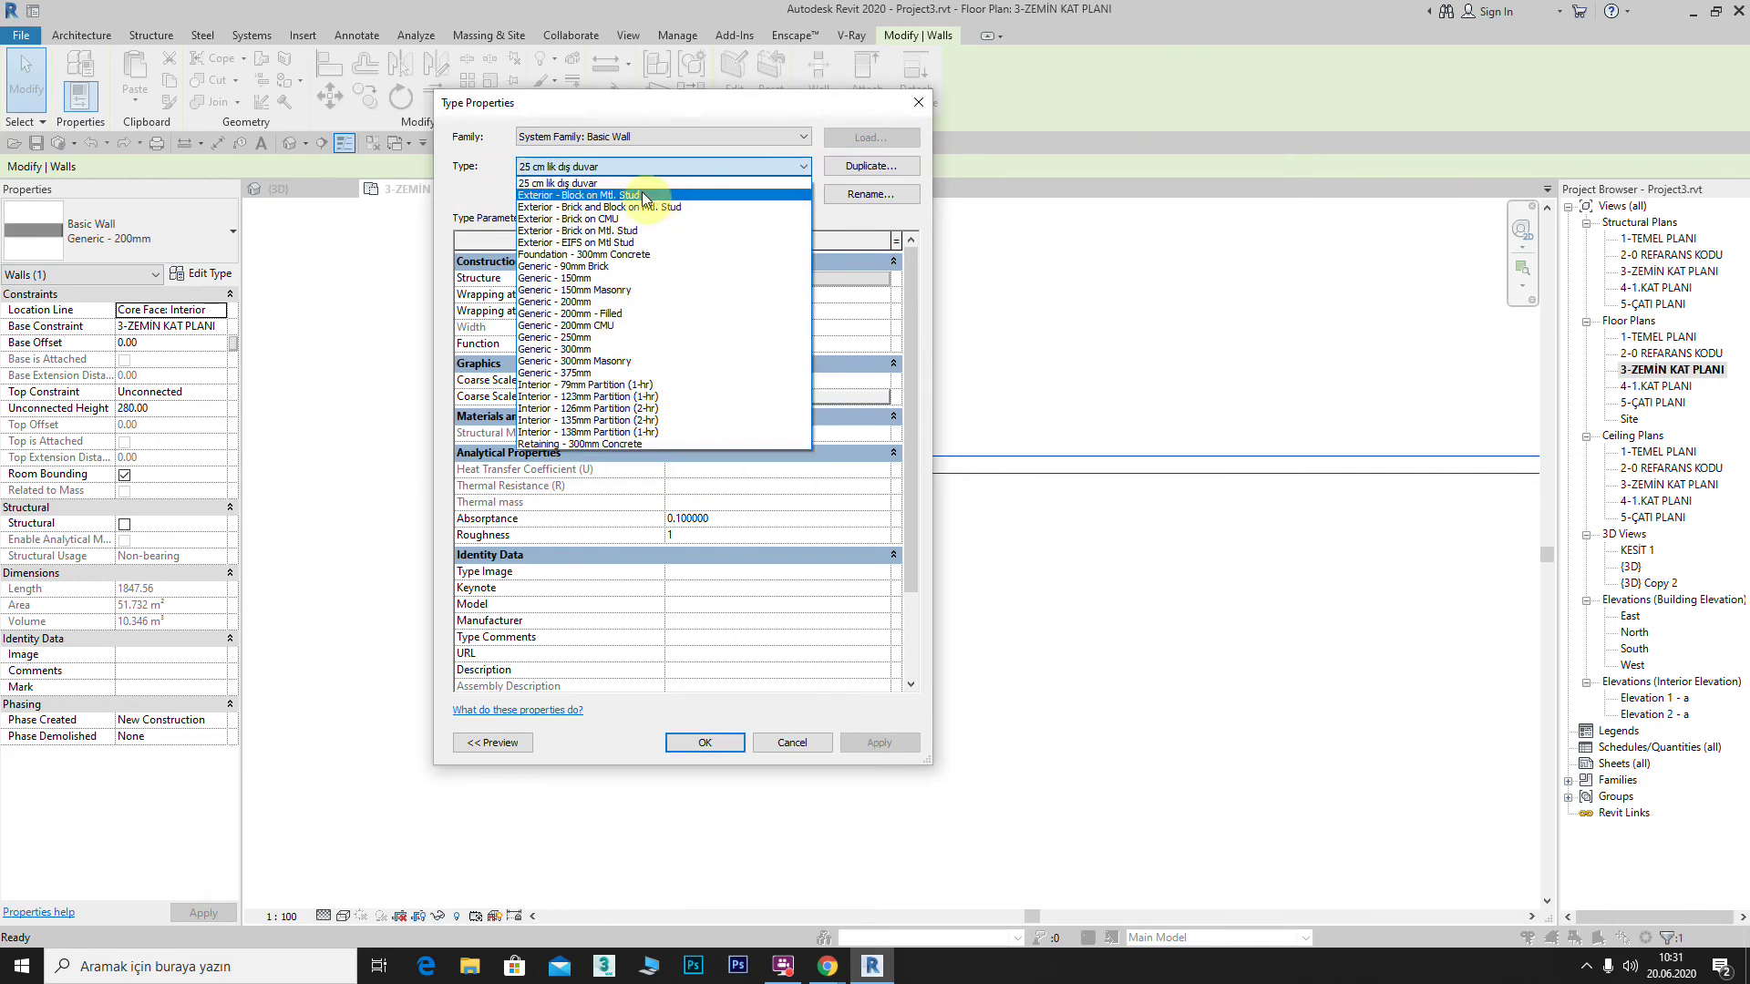
left_click(554, 184)
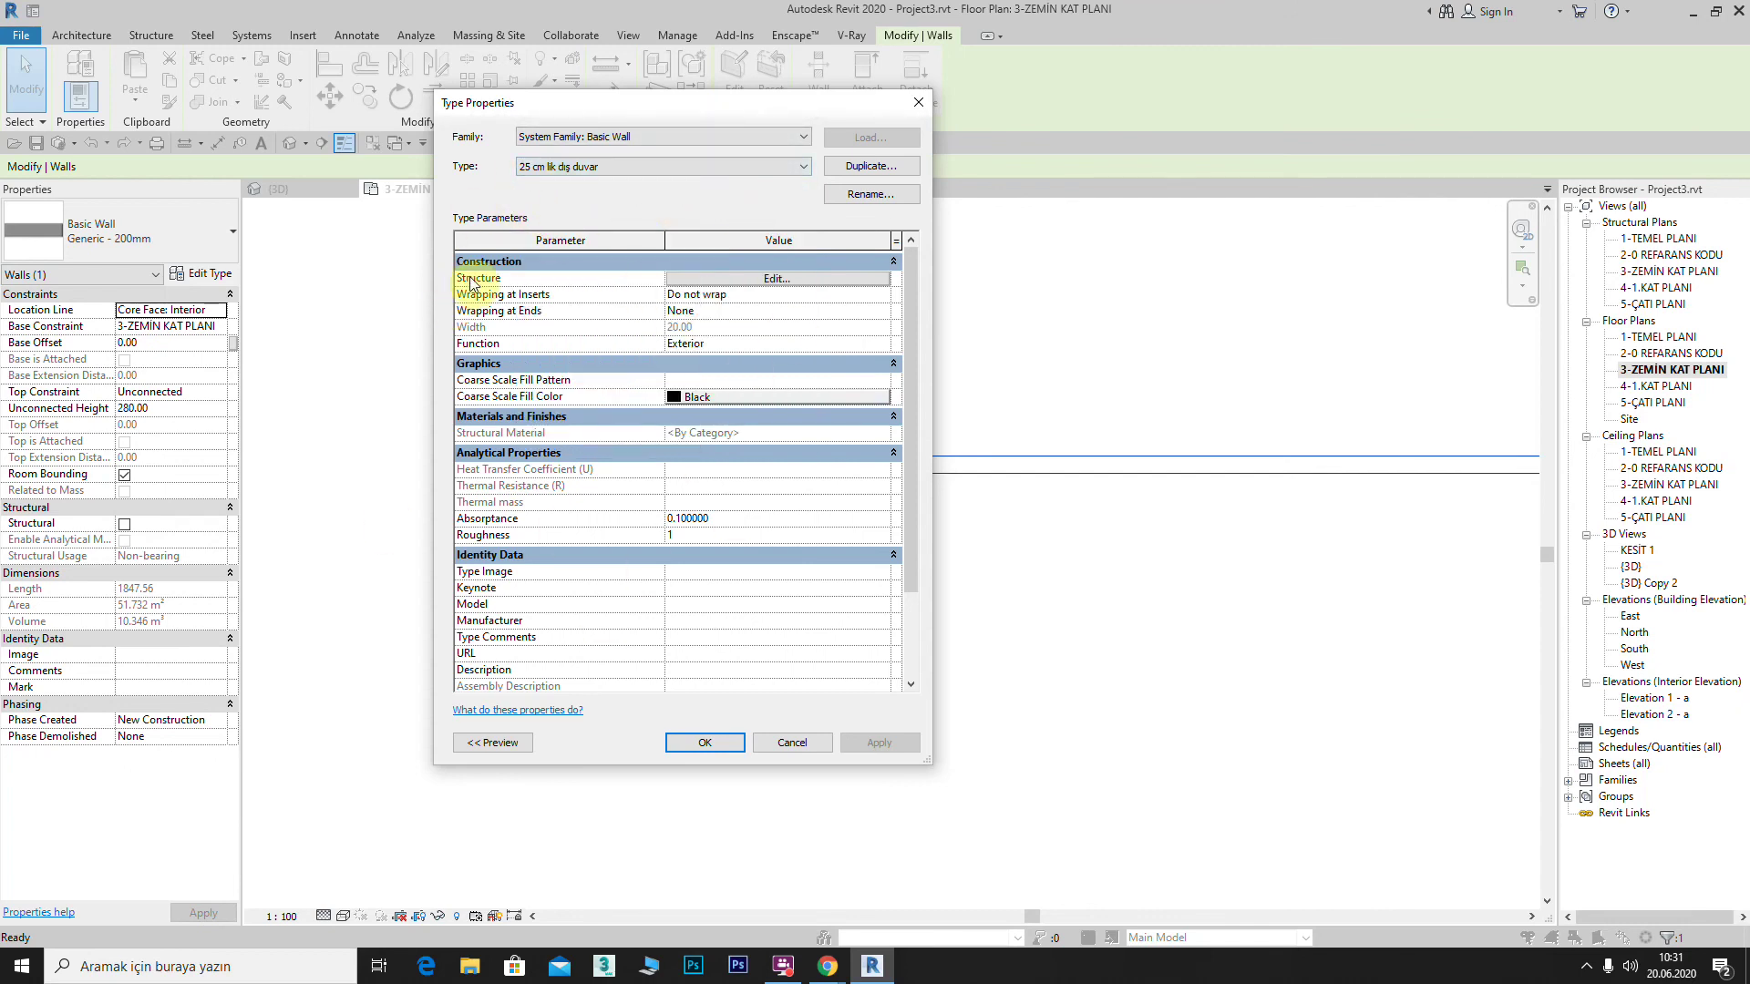
Step: Open the assembly editor with preview, toggle Section and Floor Plan views, and select the Core Boundary row
left_click(785, 279)
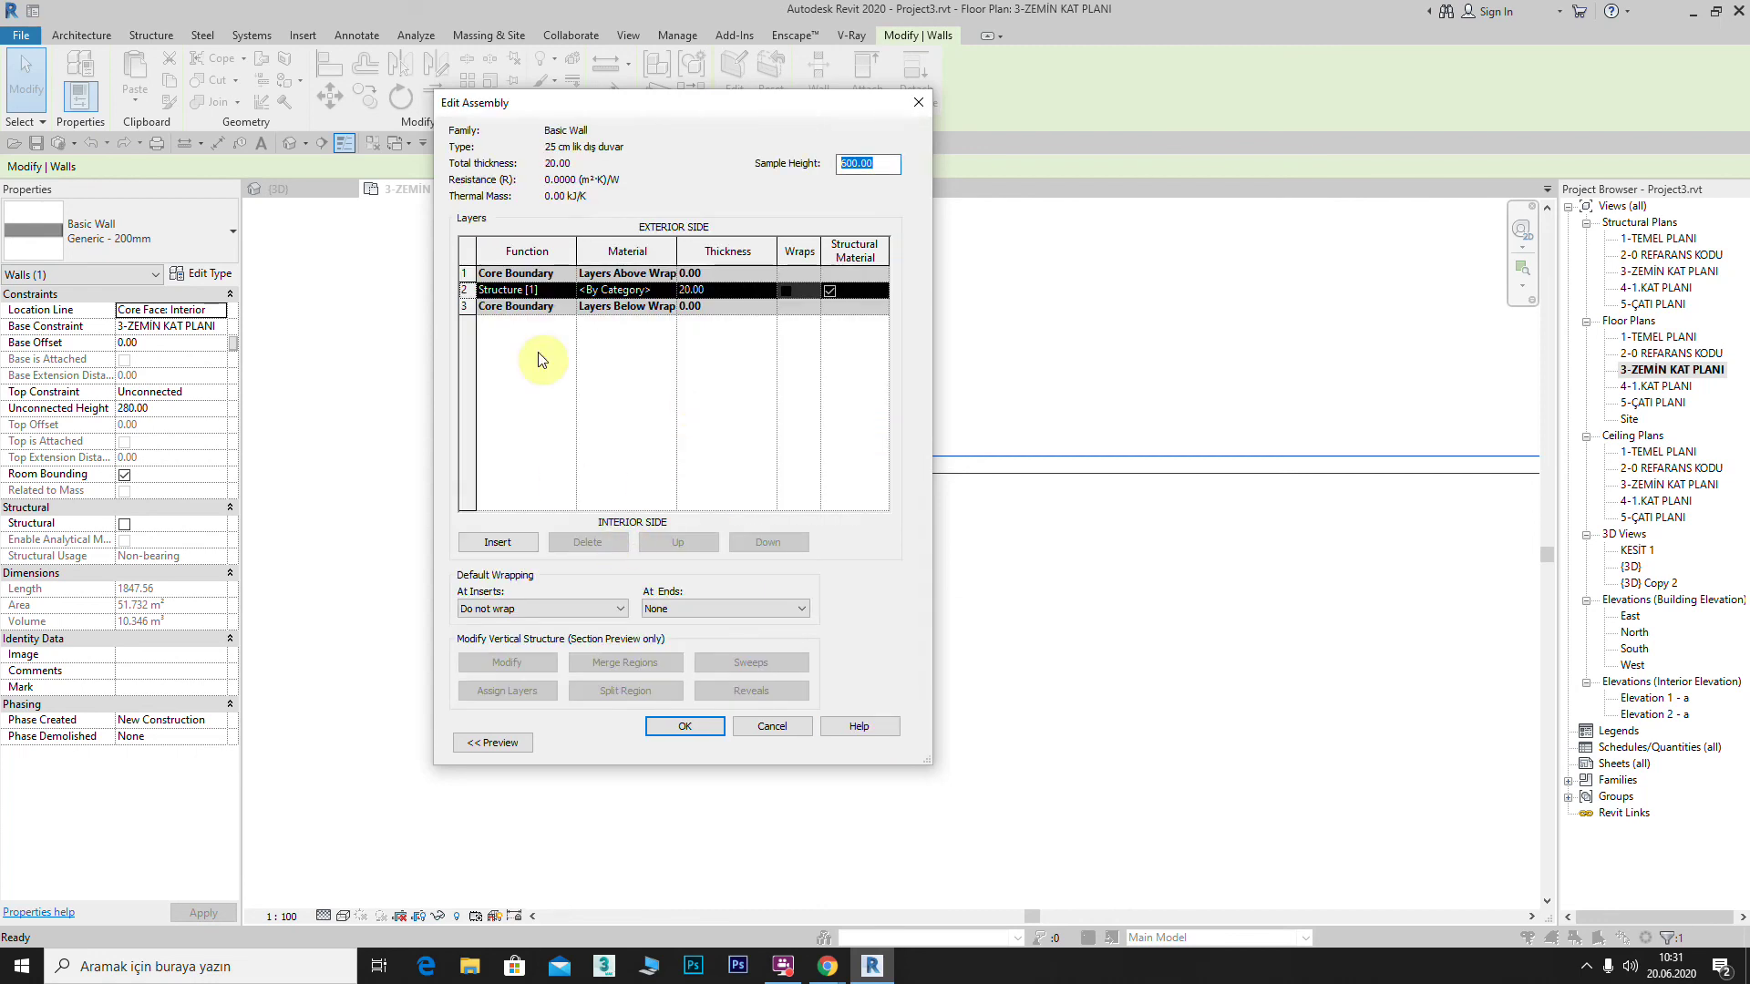
left_click(554, 738)
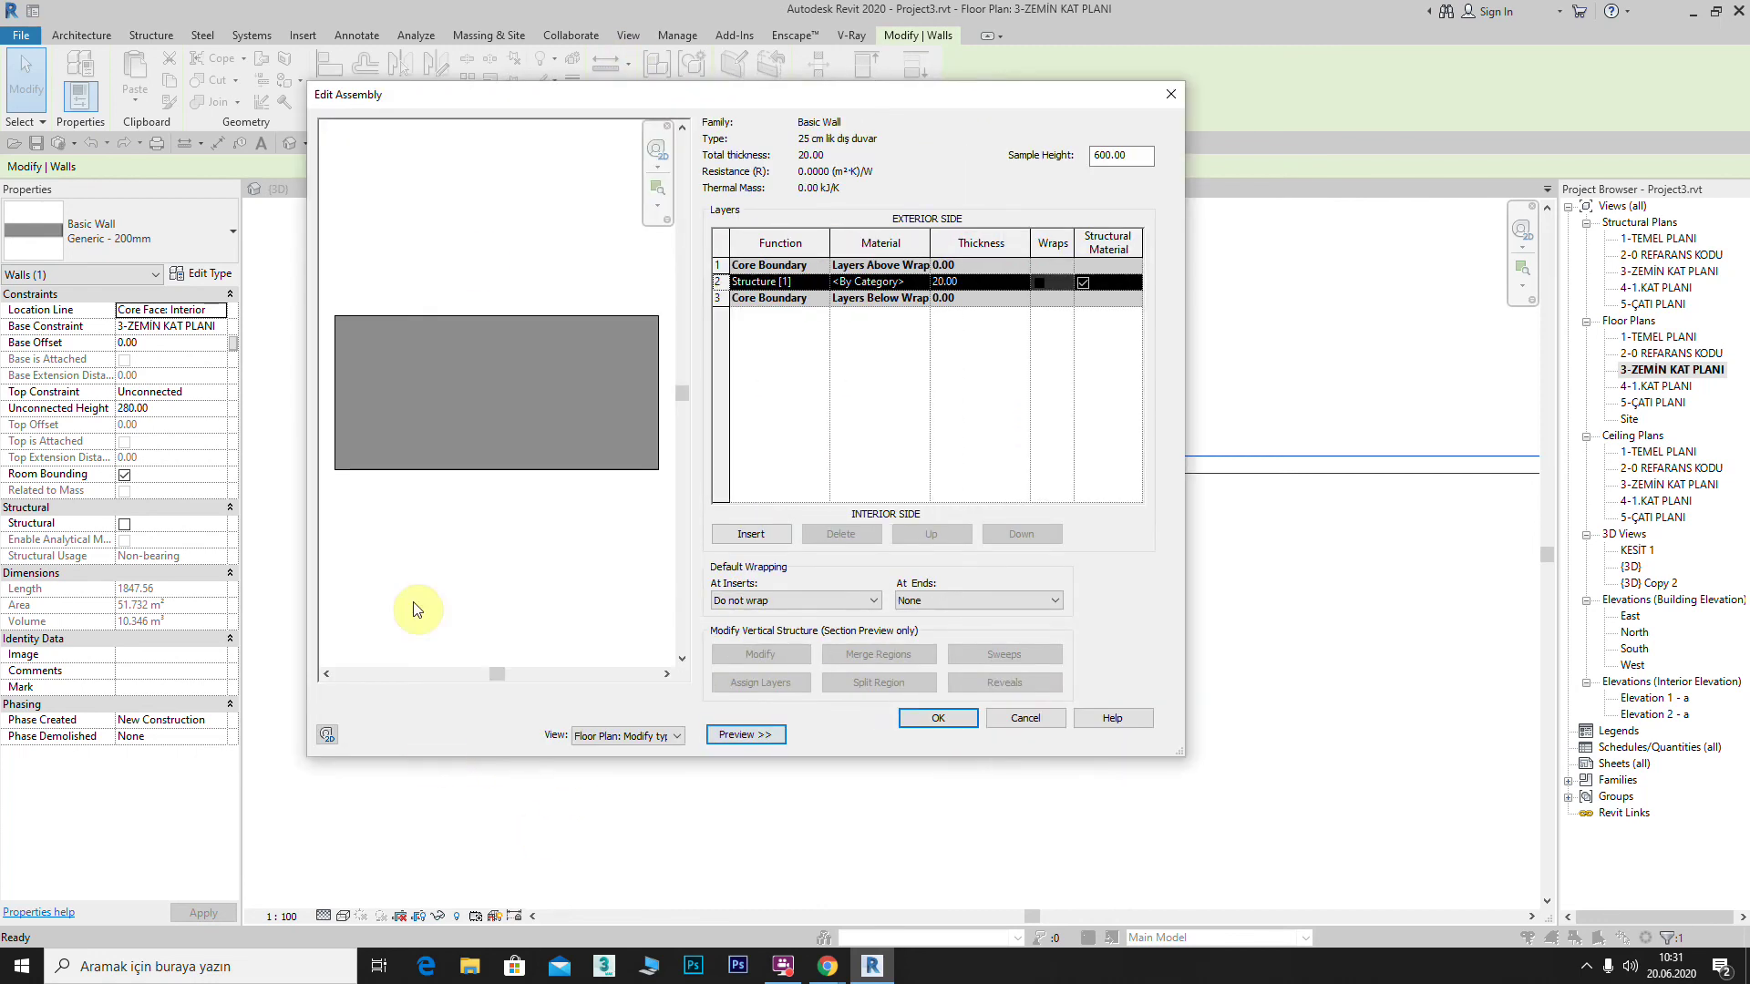
left_click(675, 736)
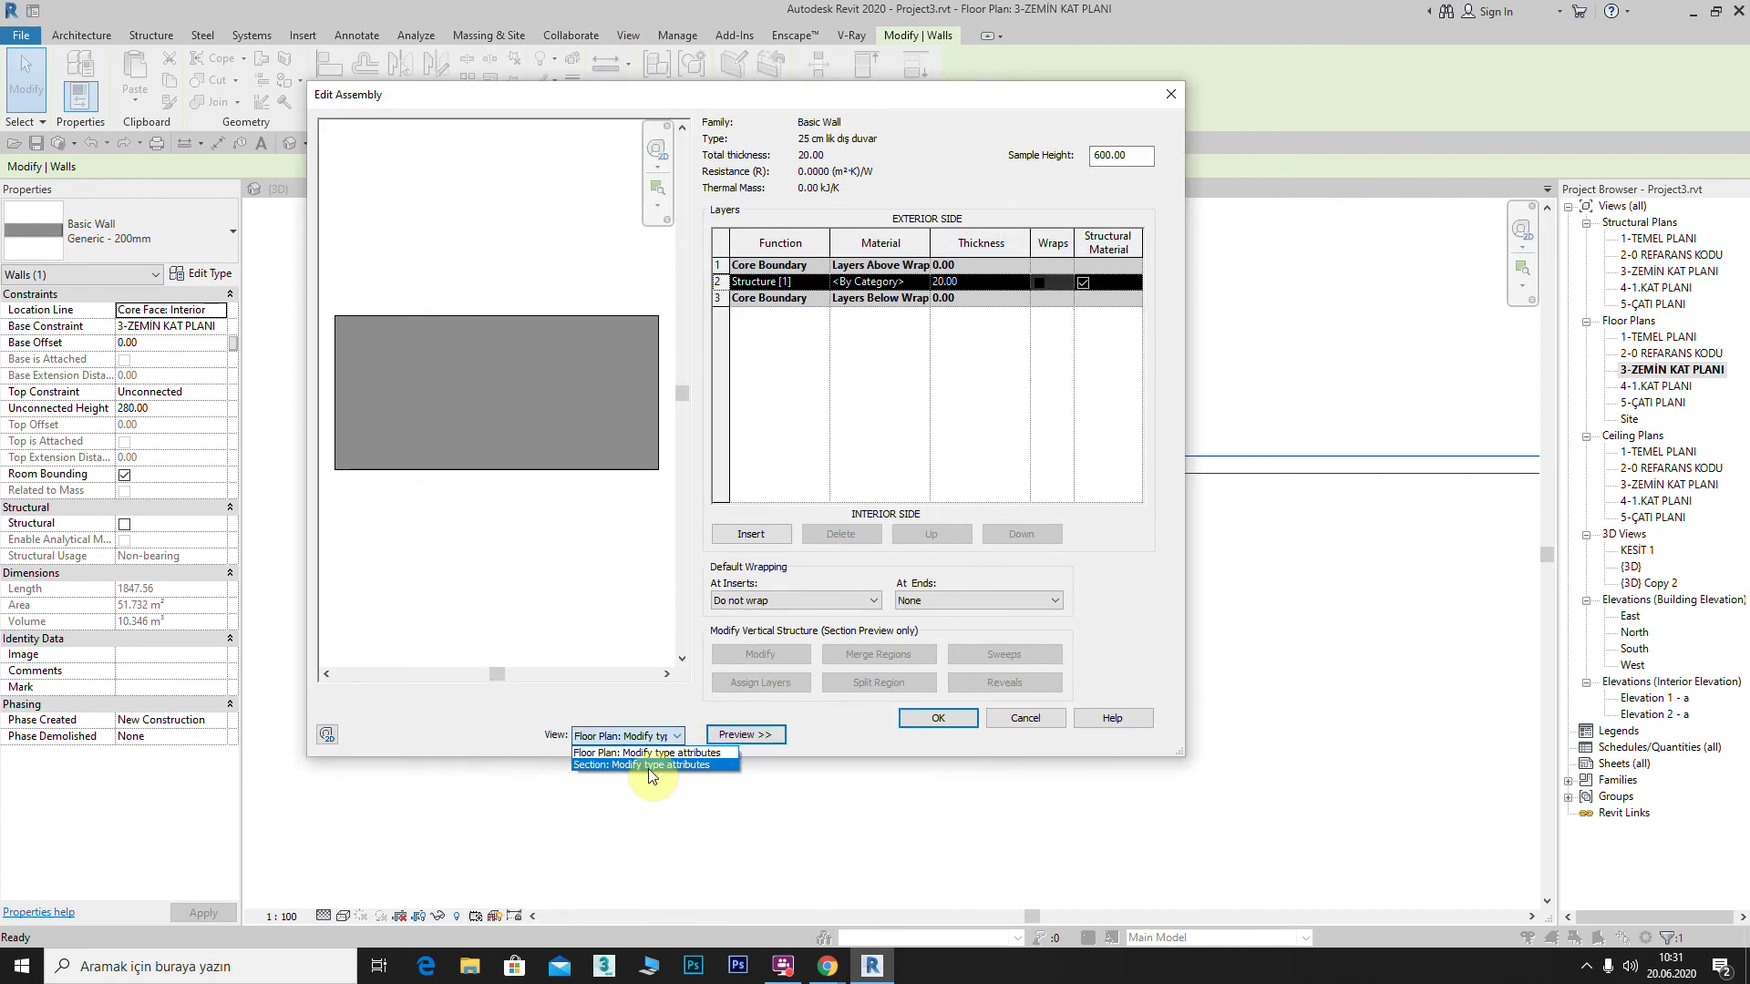
left_click(648, 768)
left_click(676, 735)
left_click(620, 753)
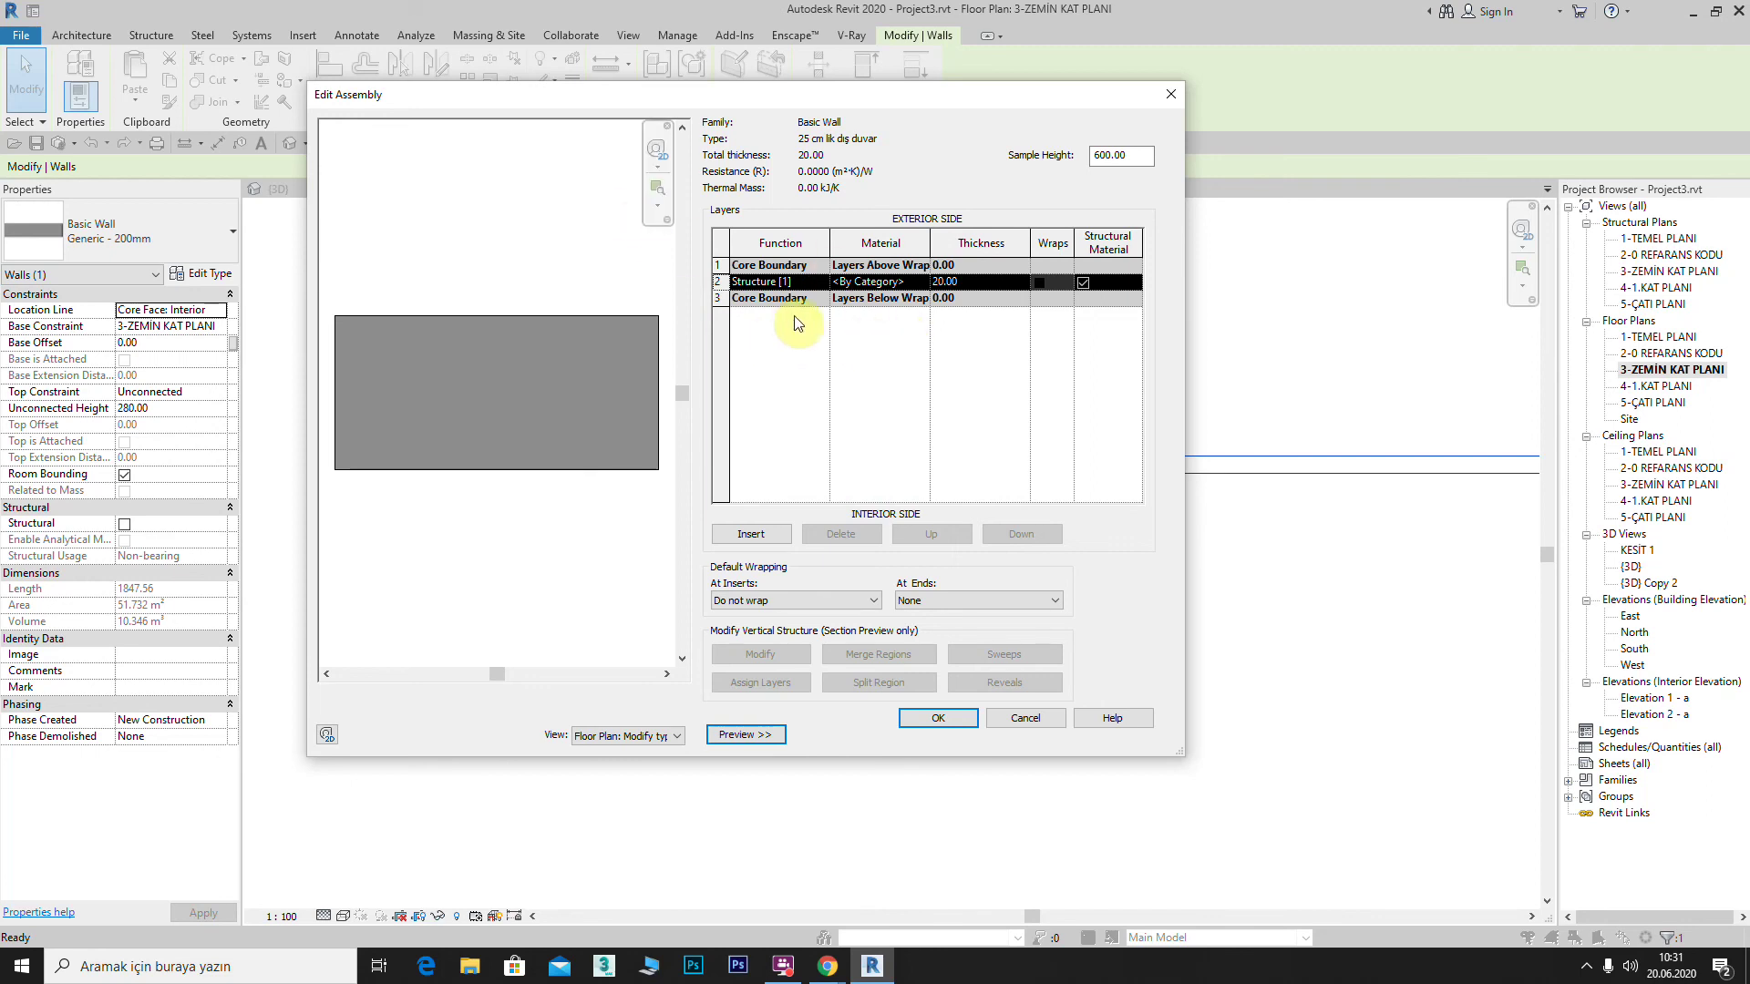
left_click(717, 266)
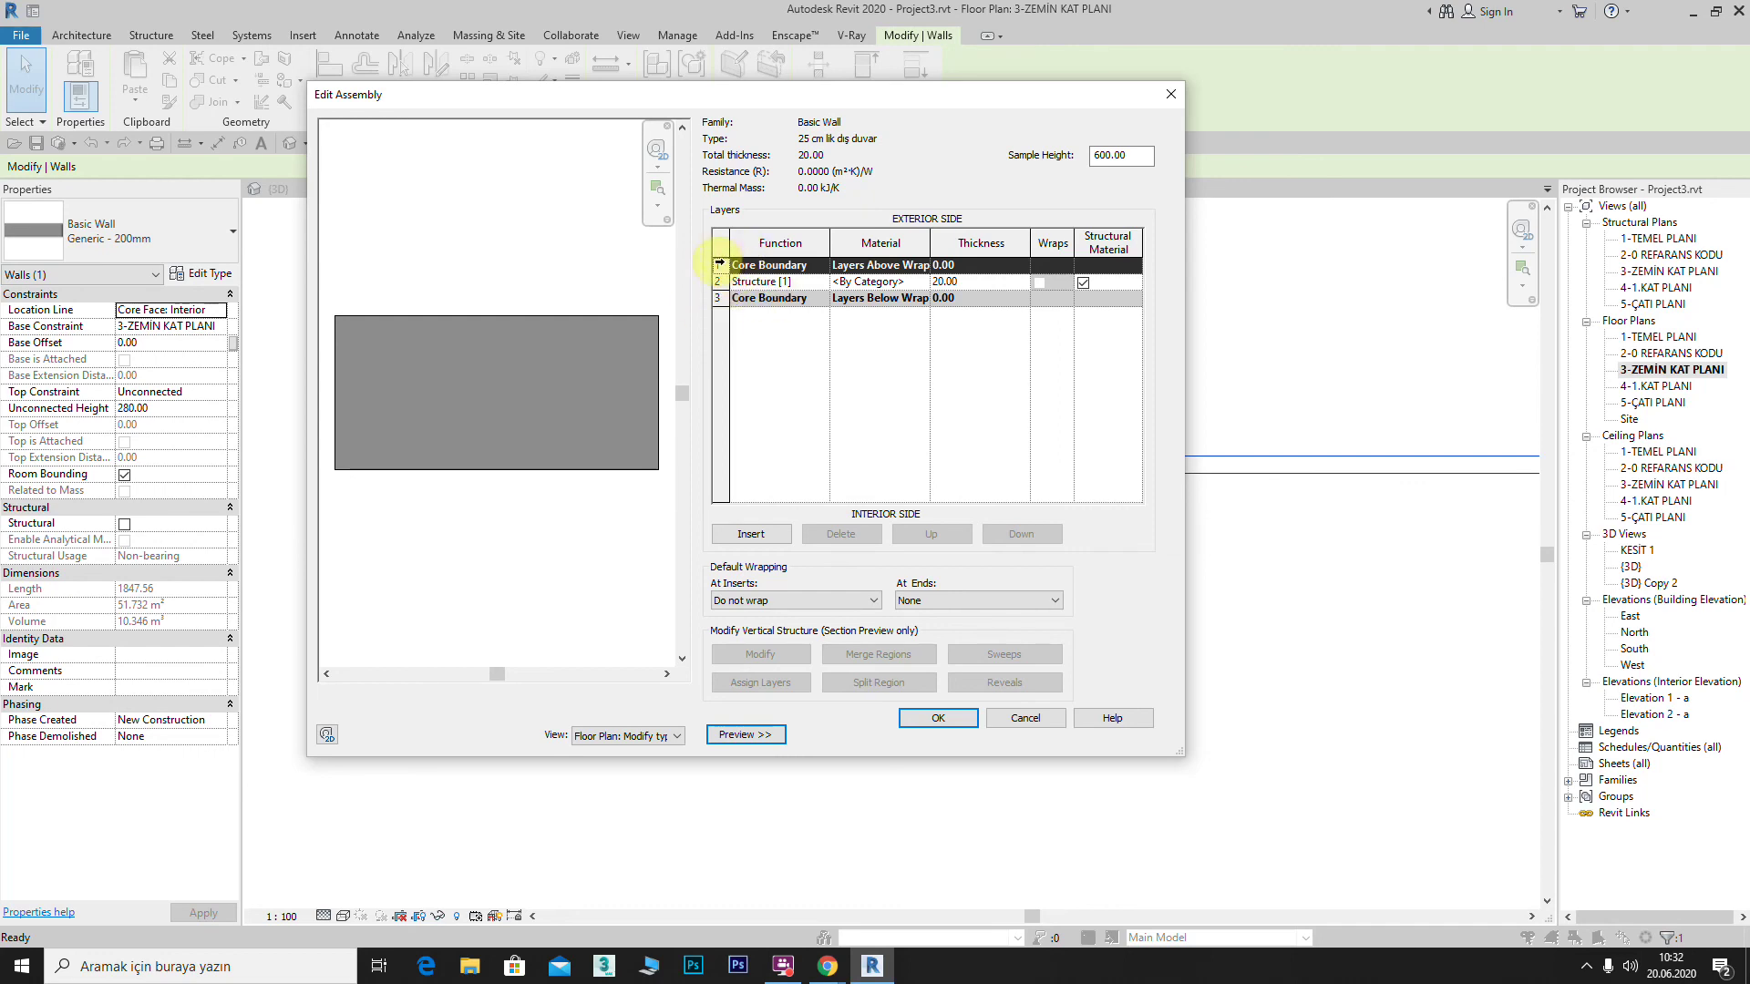
Step: Insert four new layers and arrange two above and two below the 20 cm core
left_click(764, 536)
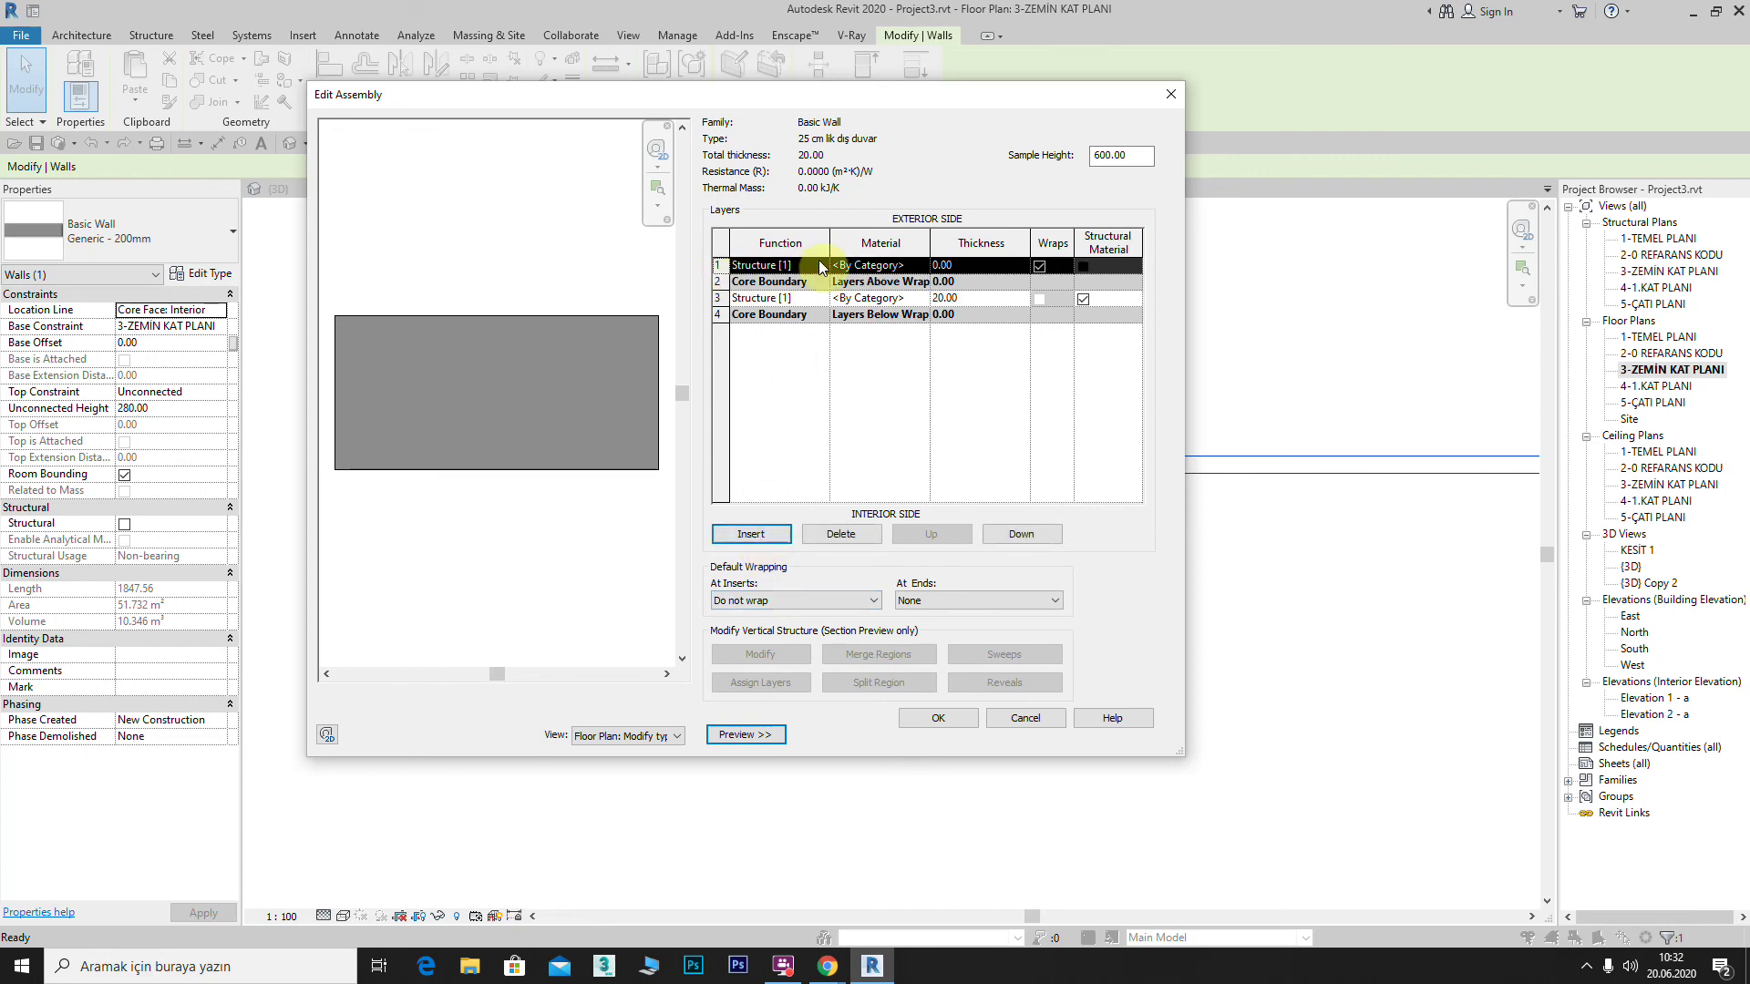
left_click(768, 533)
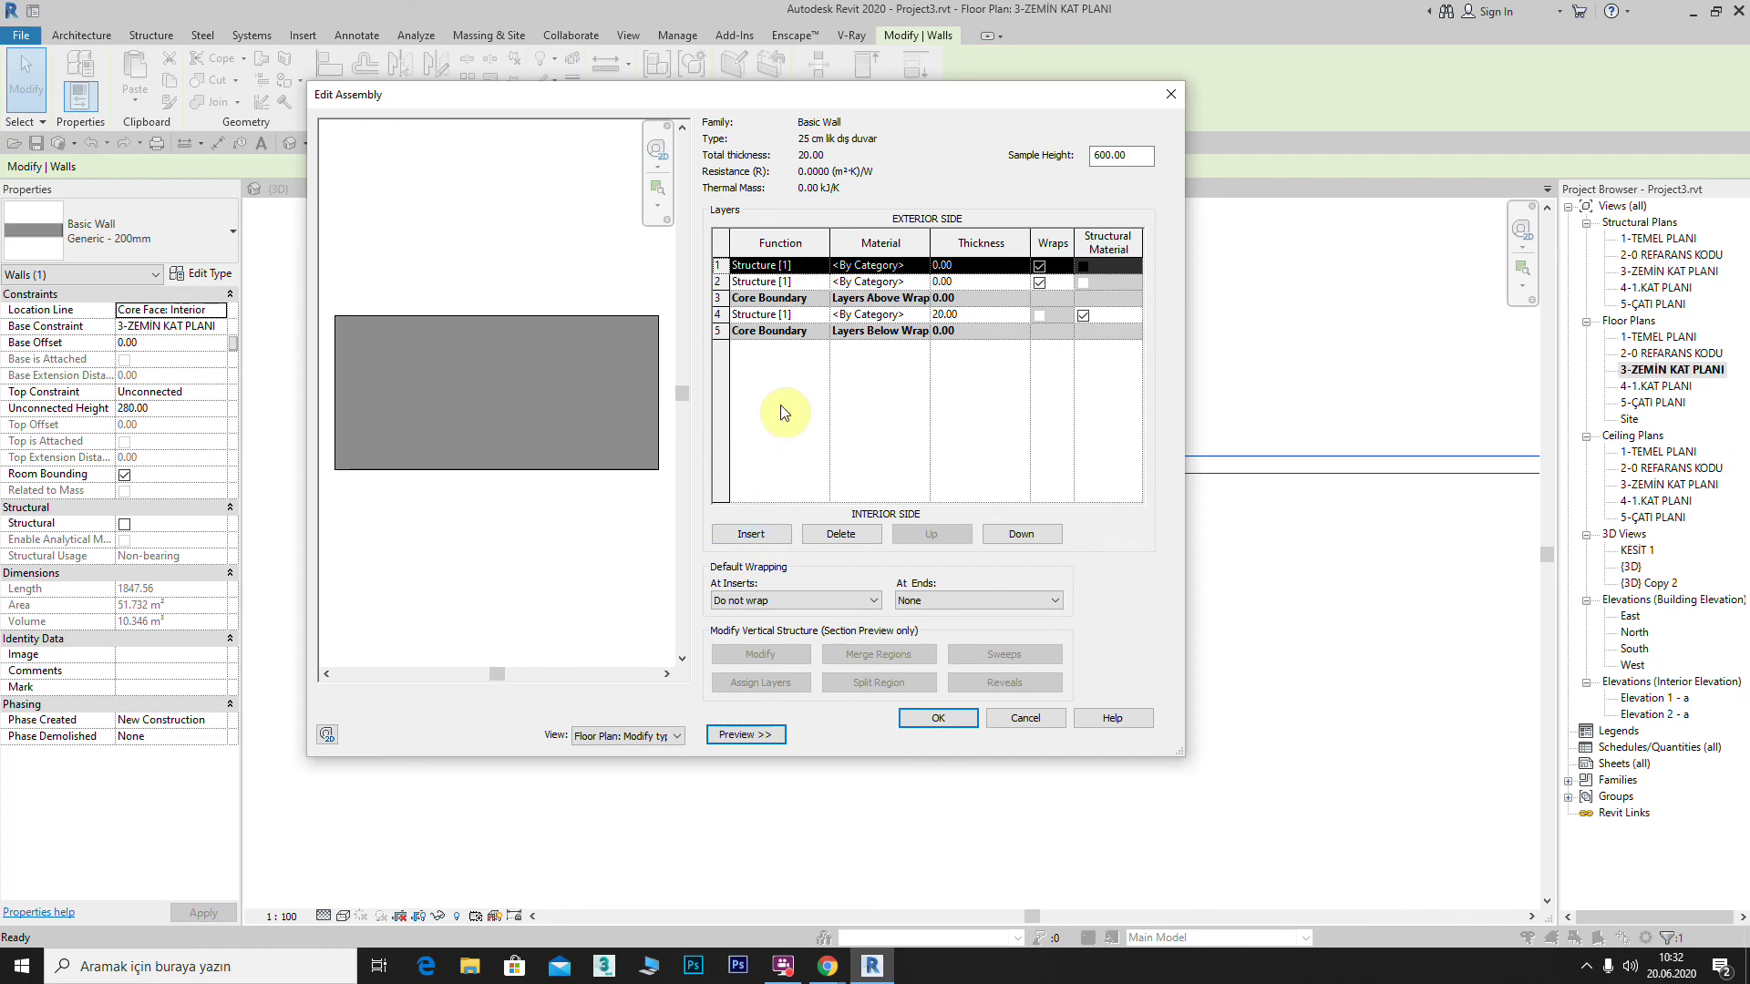
left_click(778, 538)
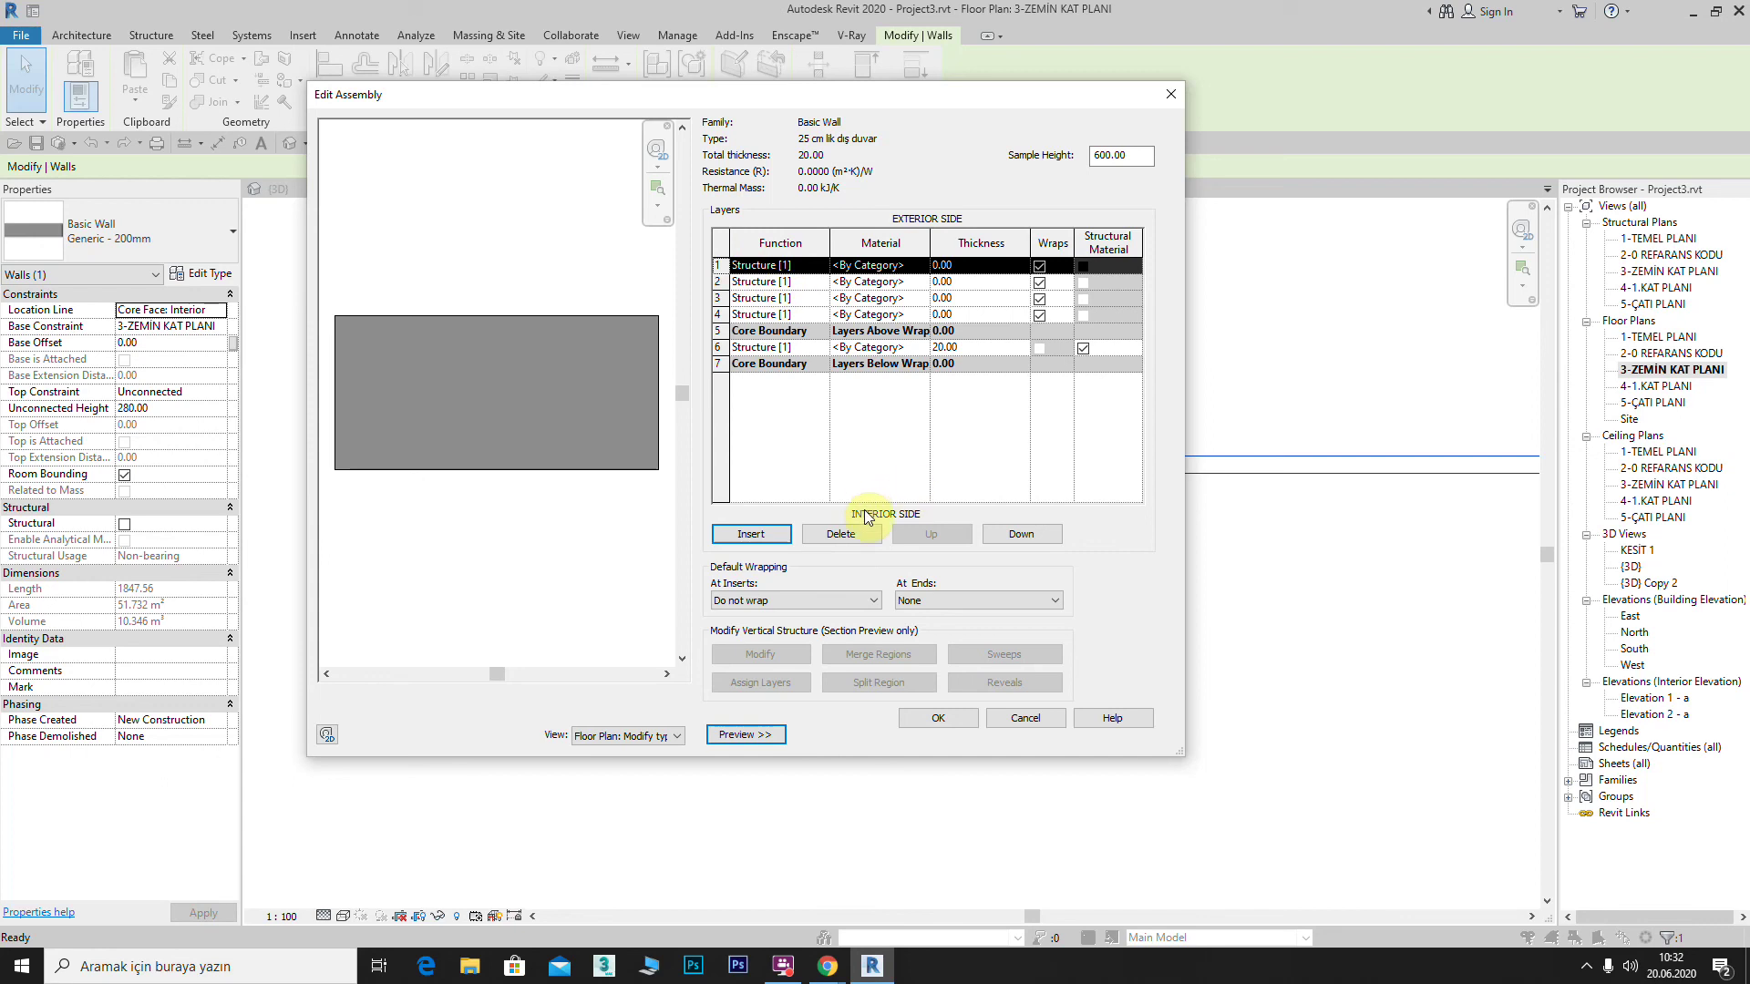
left_click(1021, 534)
left_click(1021, 535)
left_click(1021, 534)
left_click(1021, 534)
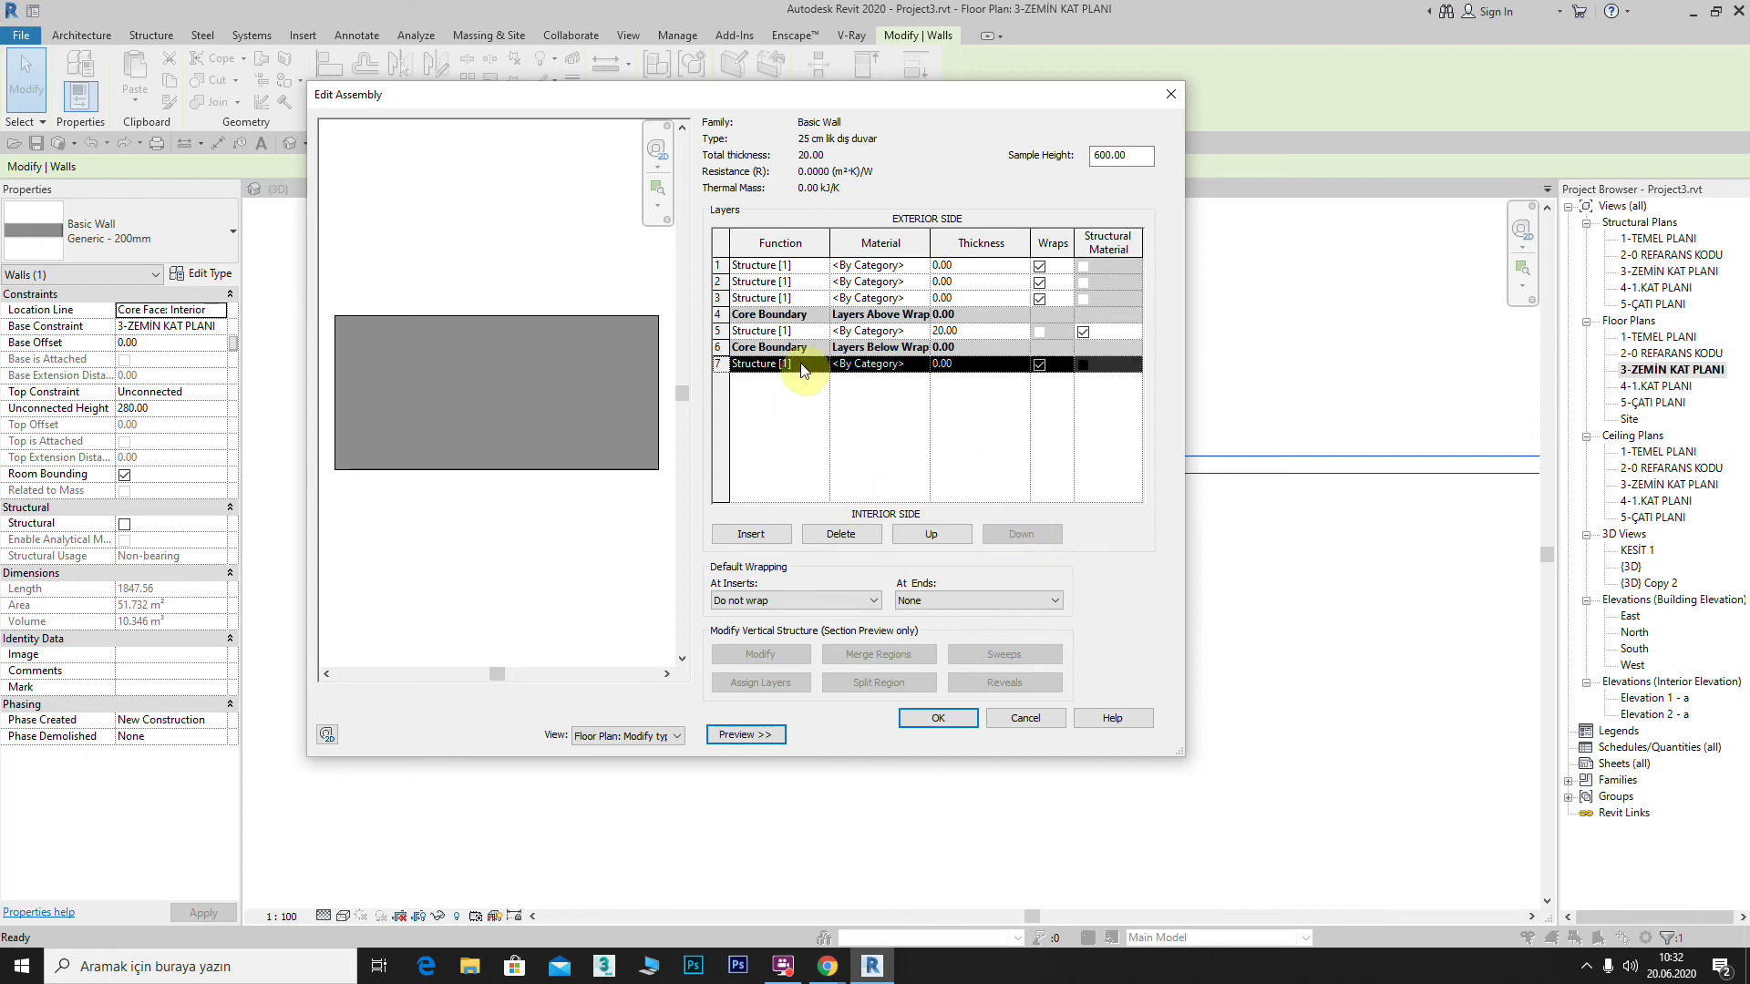
left_click(718, 265)
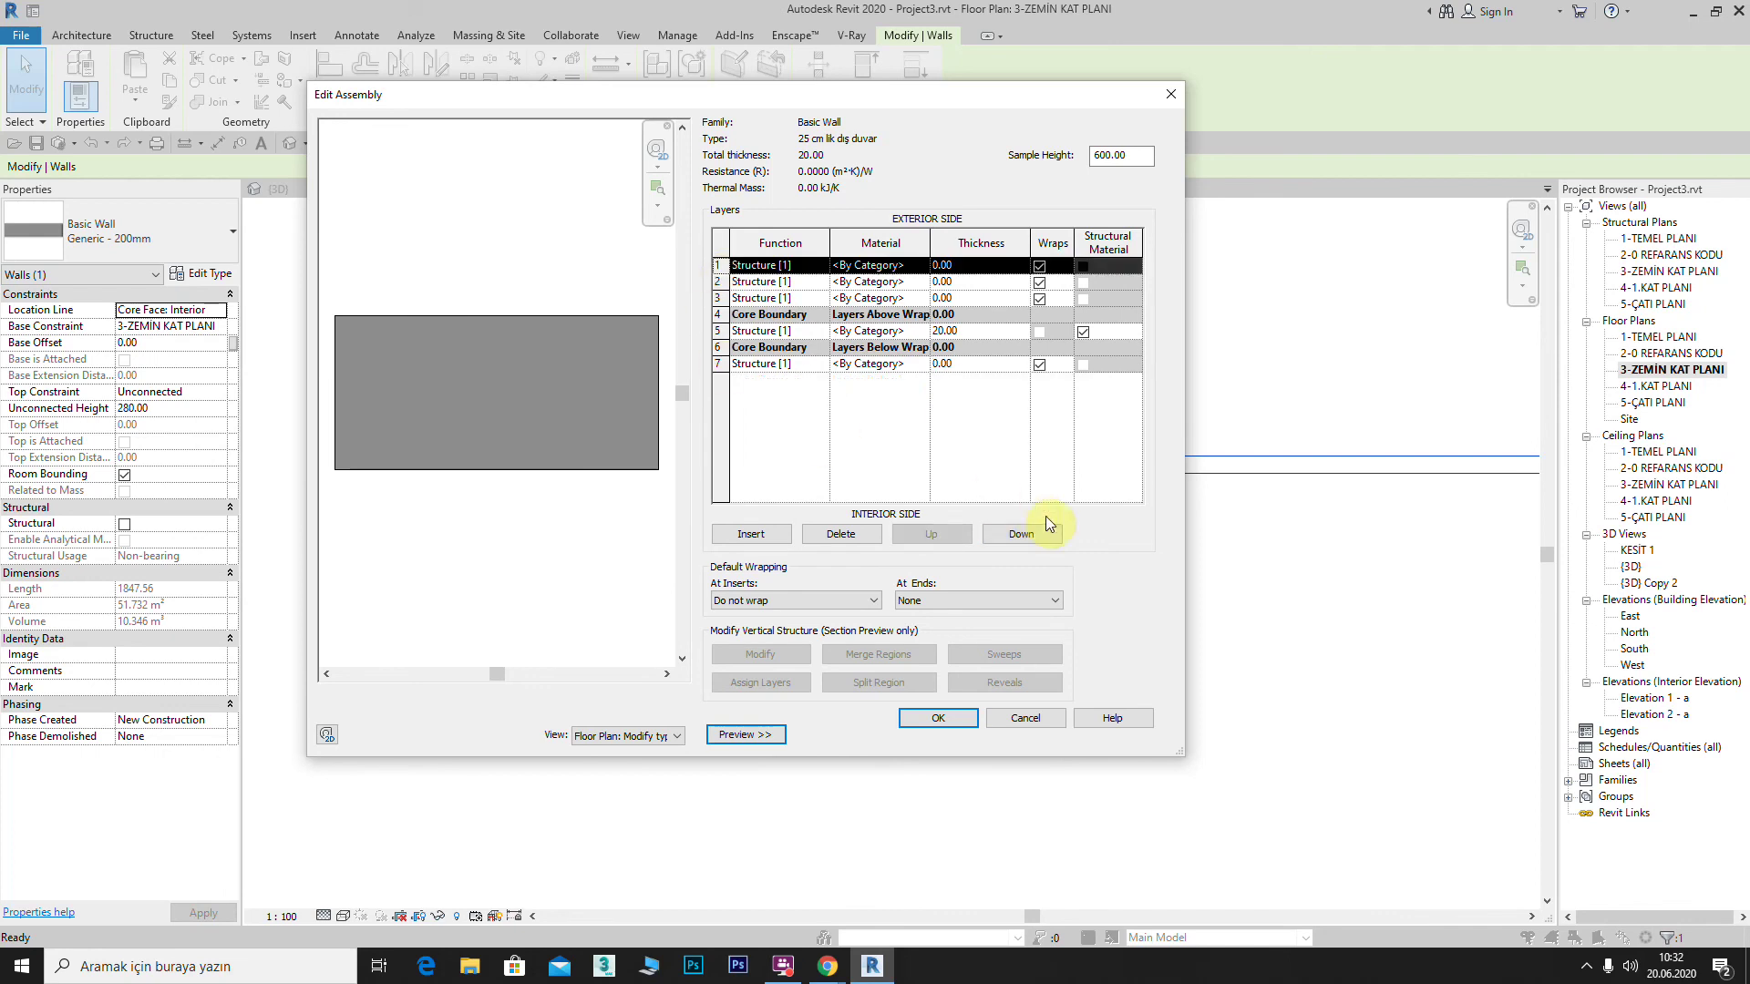
left_click(1015, 533)
left_click(1015, 532)
left_click(1020, 537)
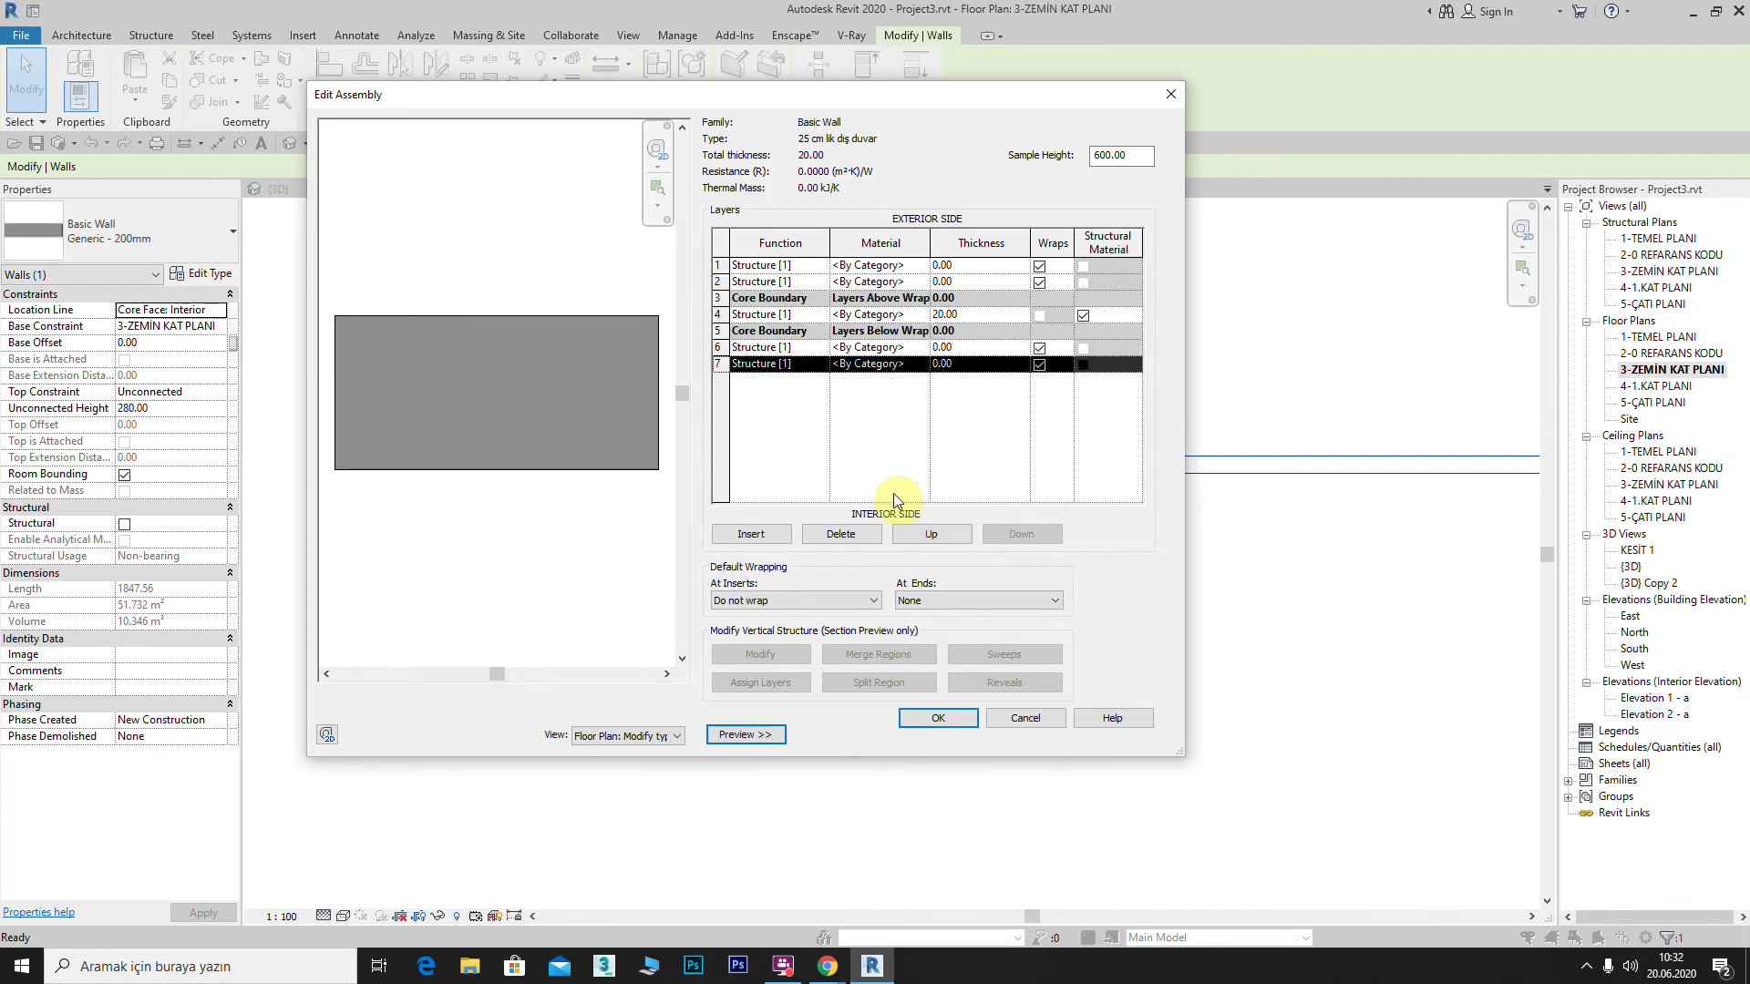
left_click(926, 535)
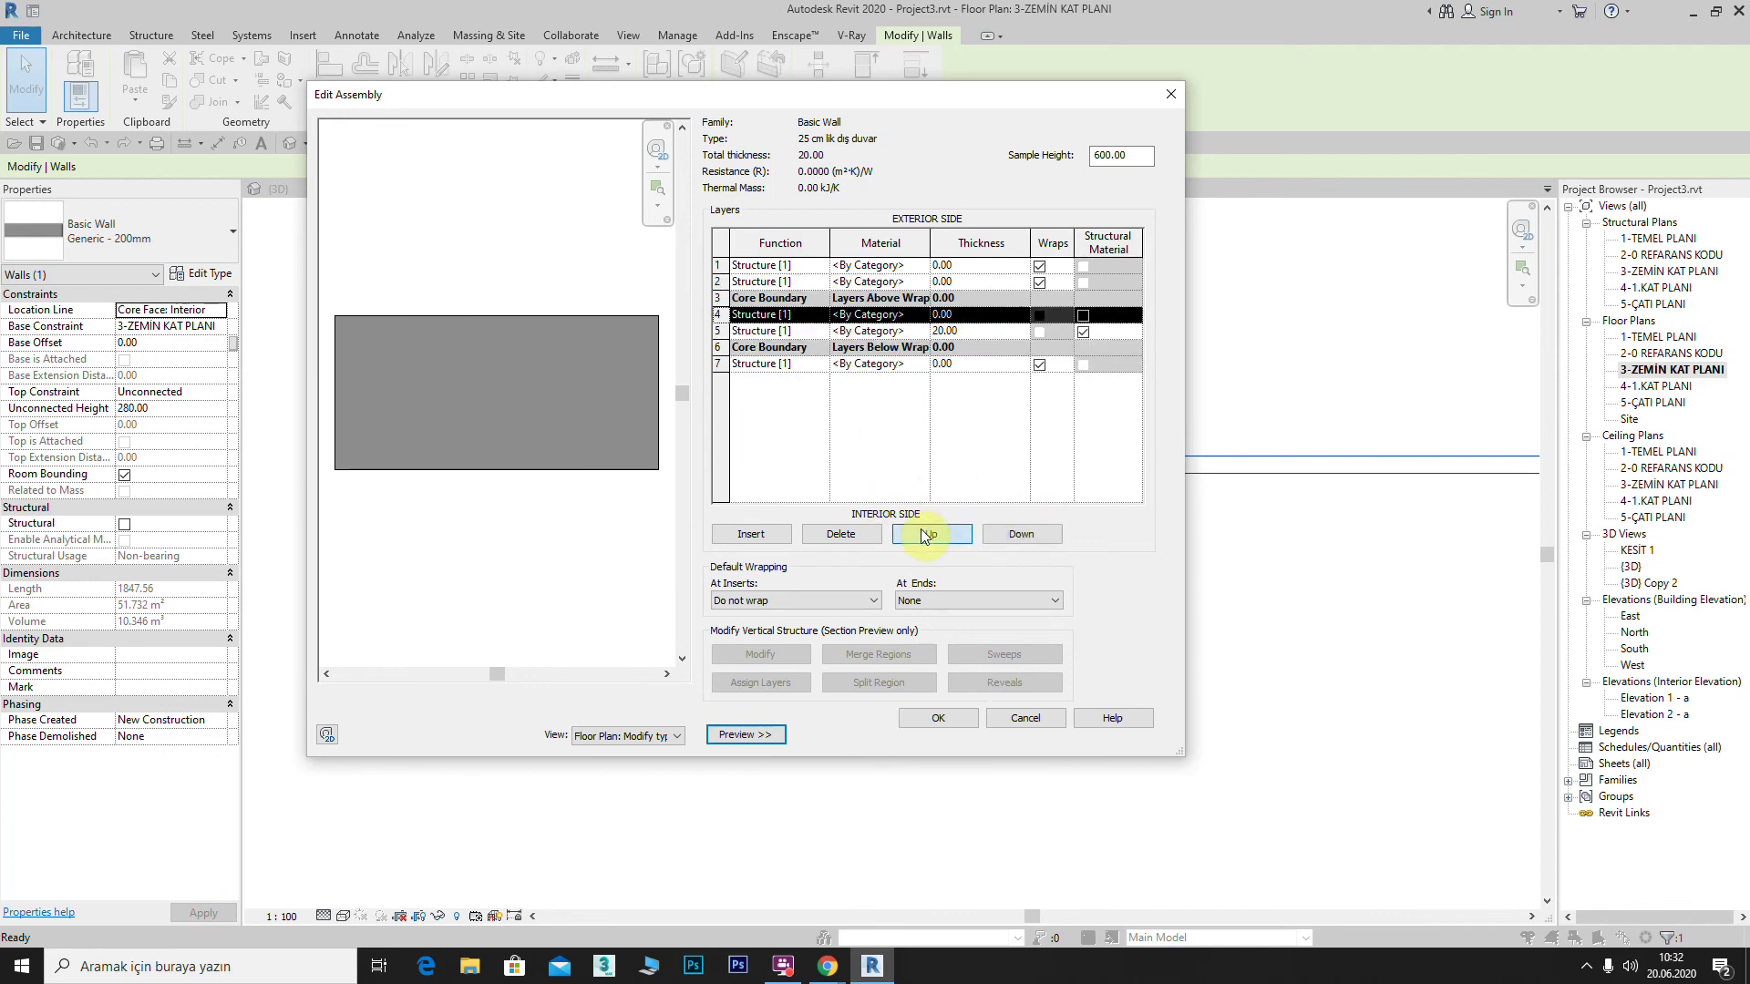
left_click(1011, 535)
left_click(1015, 532)
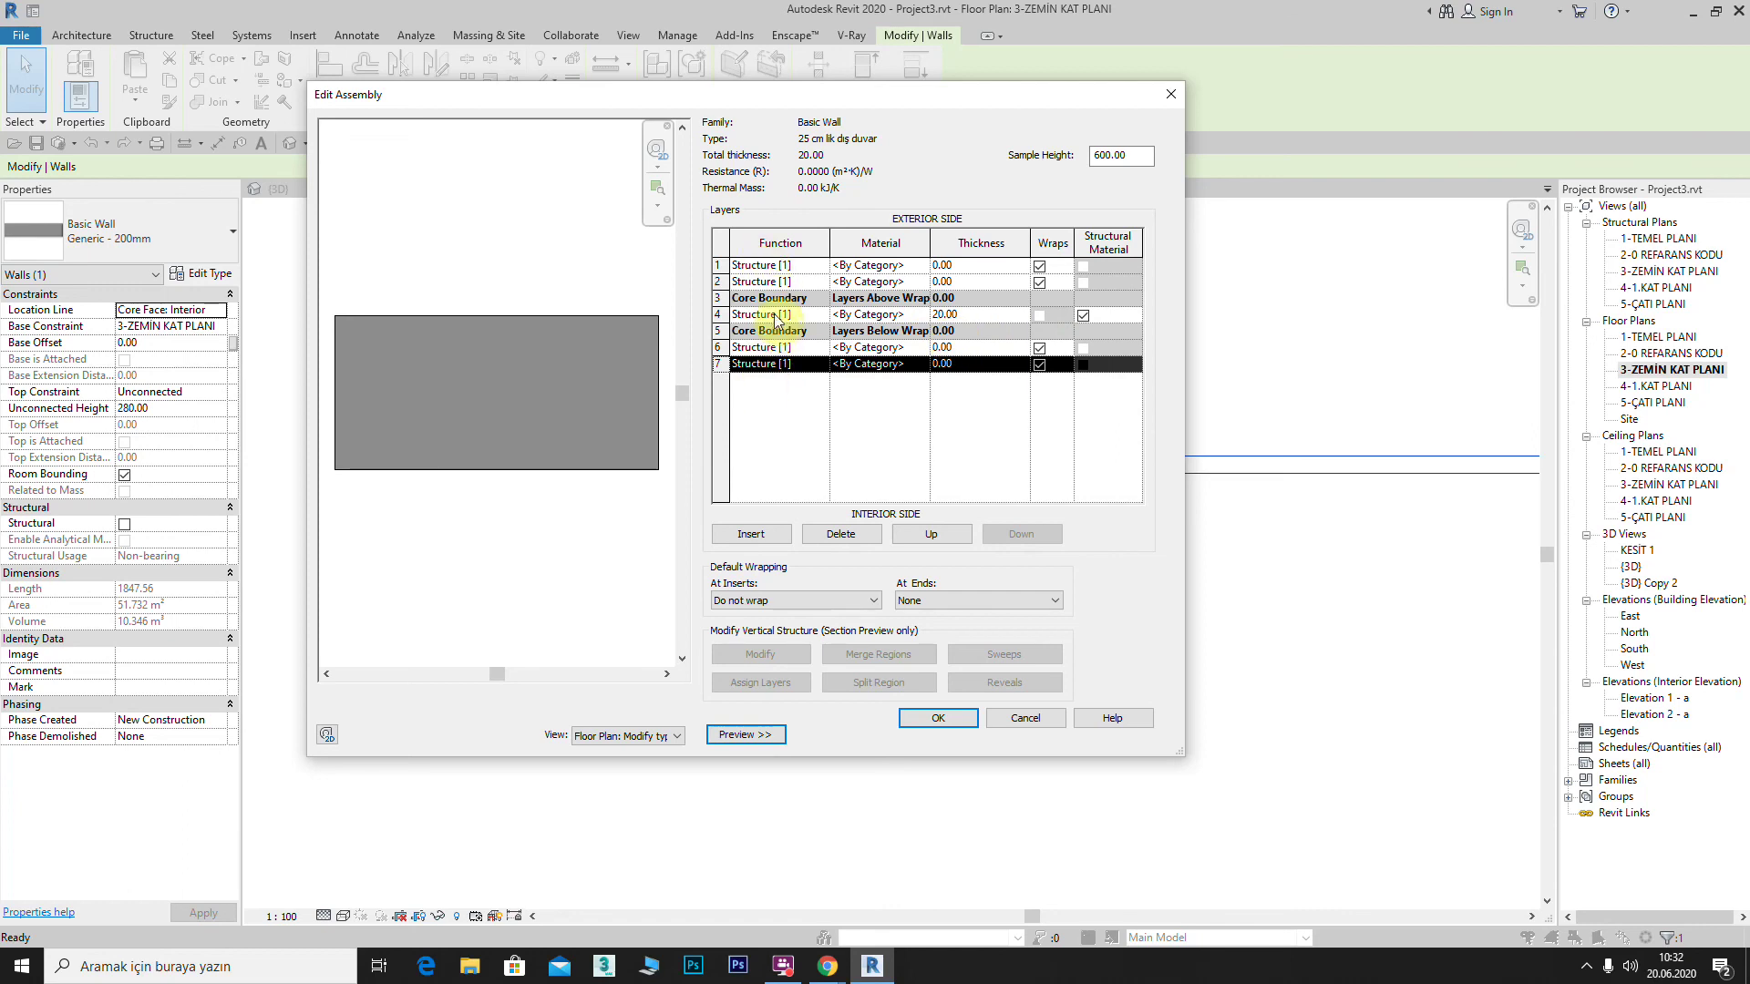
Step: Keep the core layer's function as Structure and begin editing its material
left_click(824, 316)
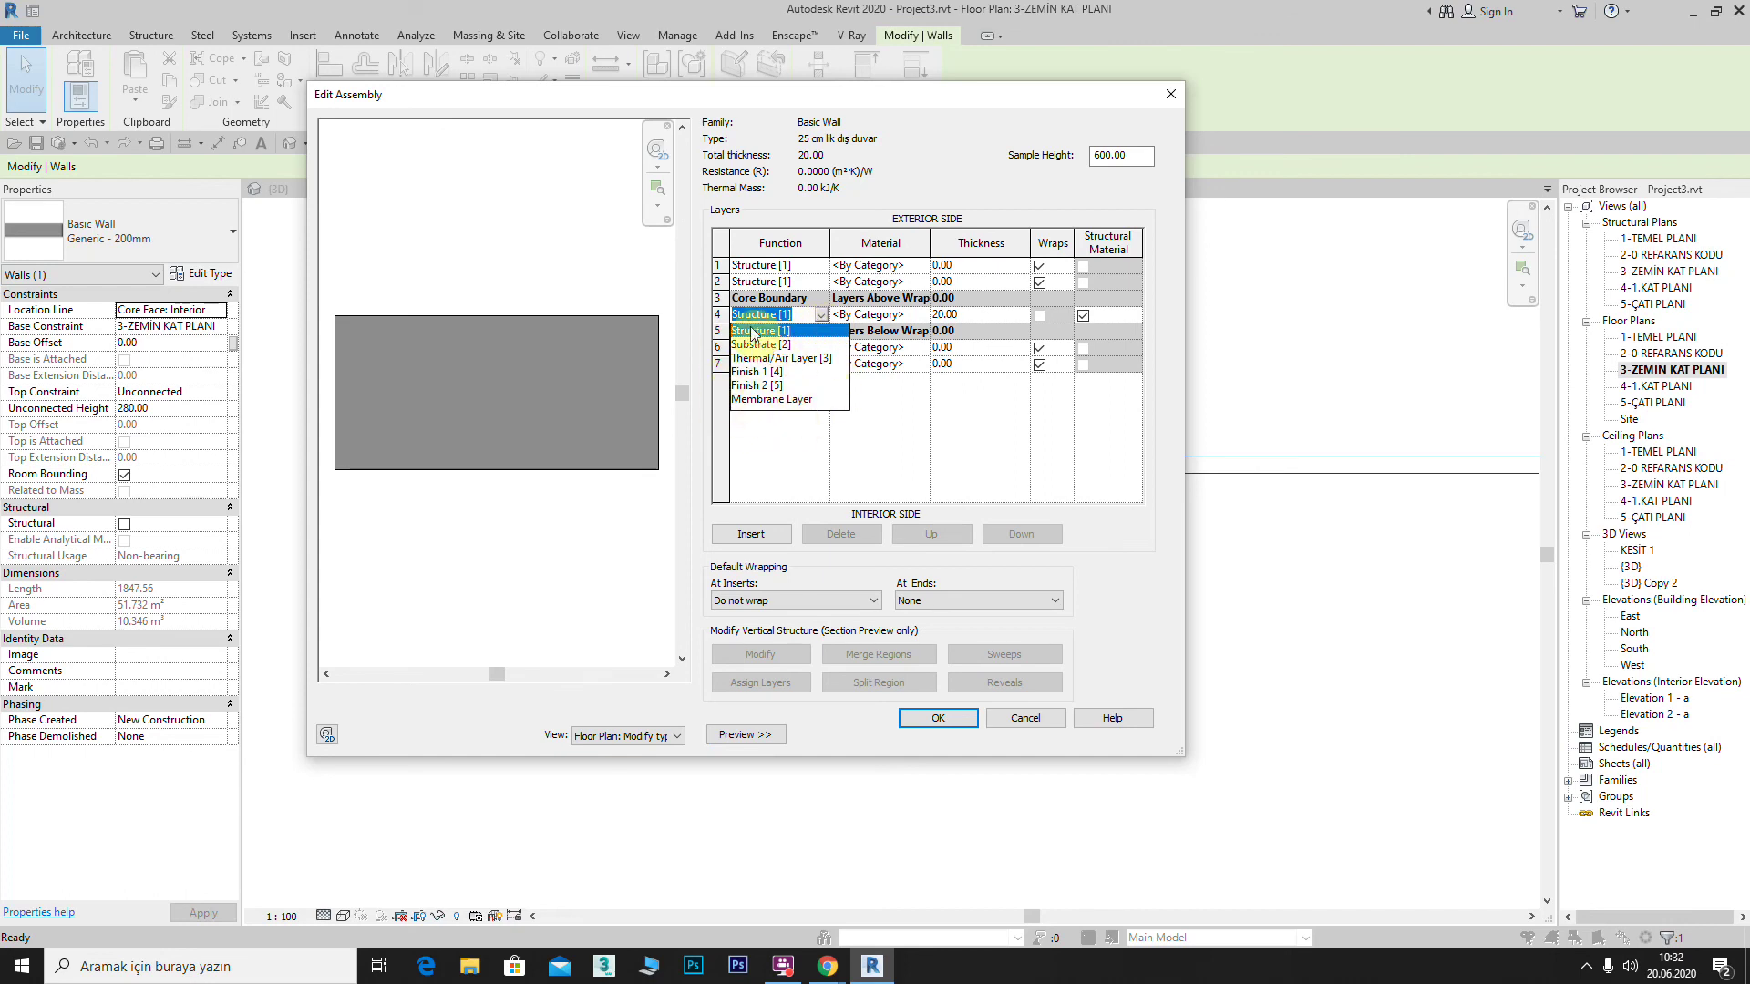
left_click(615, 390)
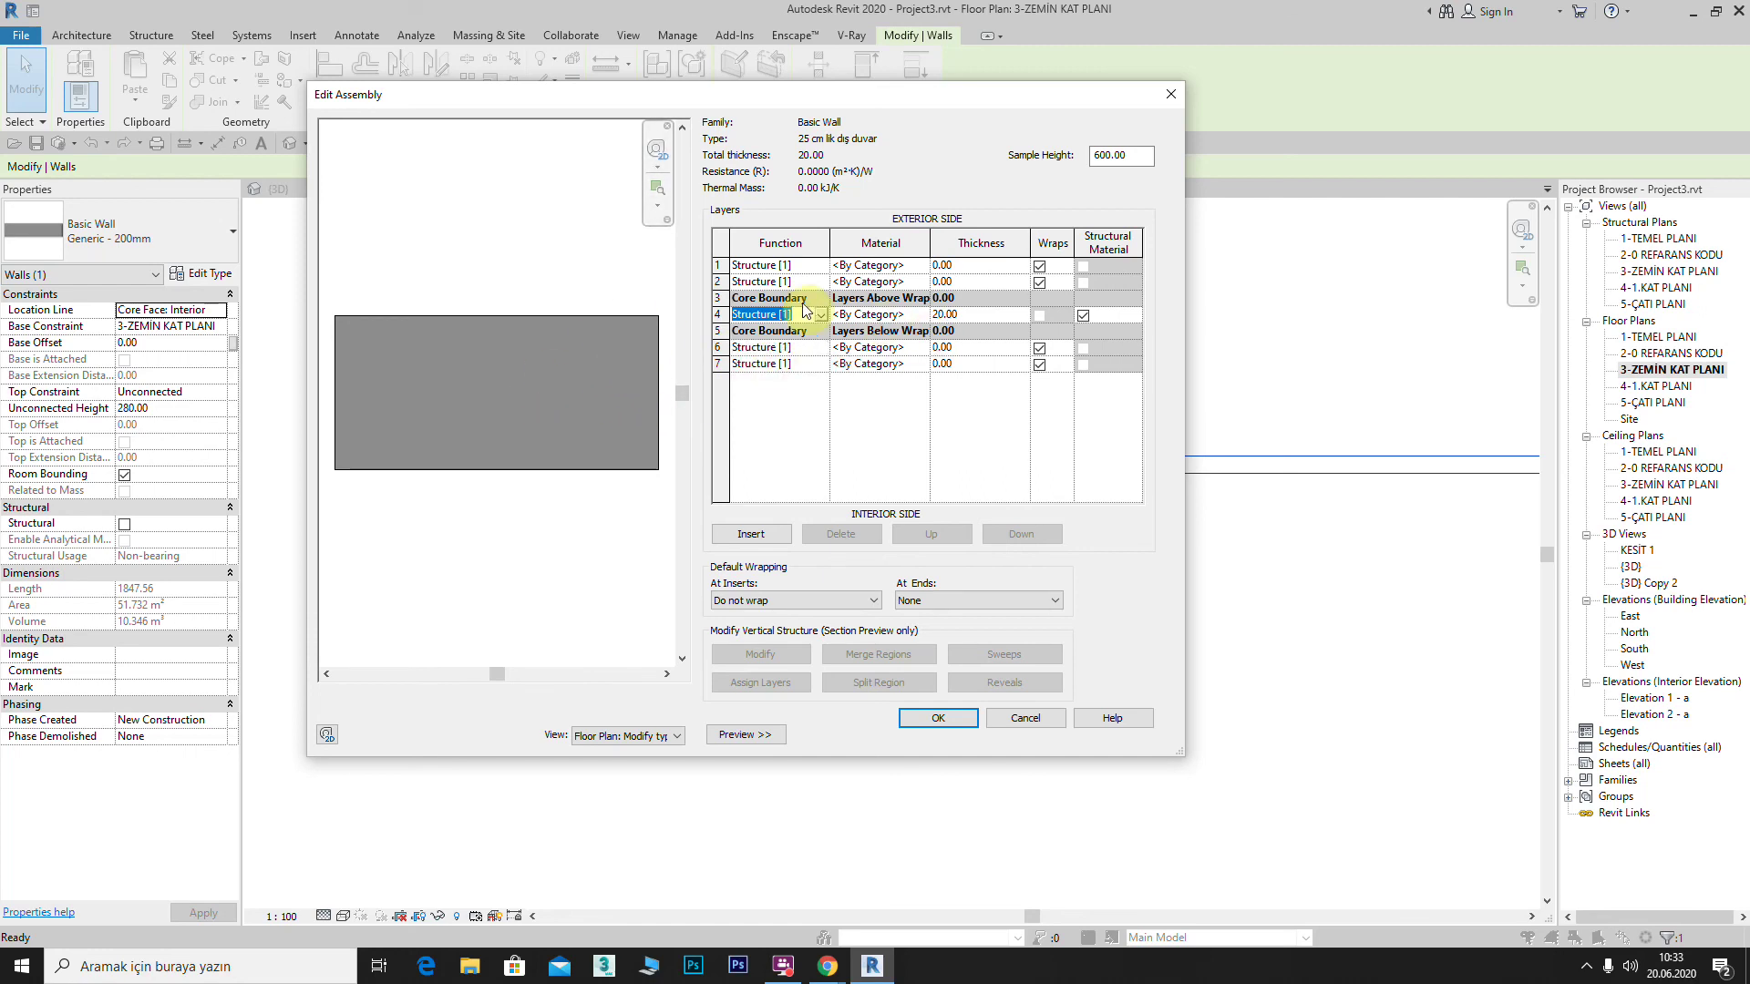
left_click(916, 317)
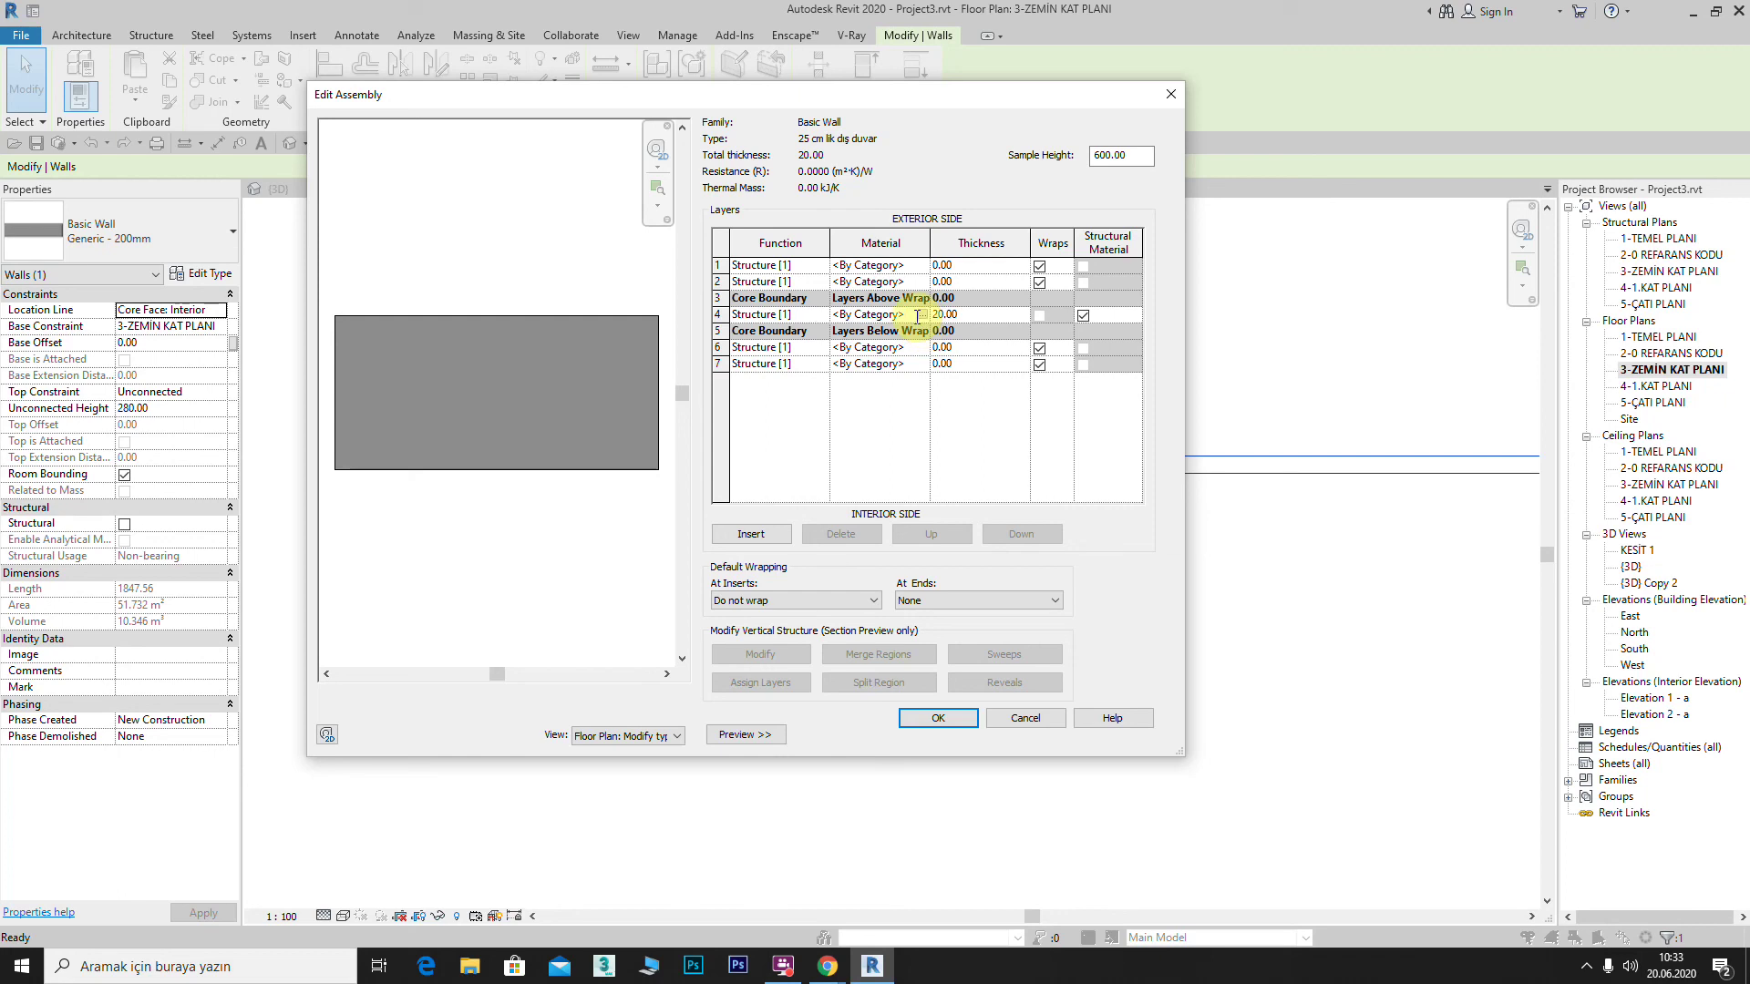
left_click(923, 316)
Step: In the Material Browser, copy Brick, Common as 'tuğla duvar' and apply it to the core
left_click(923, 314)
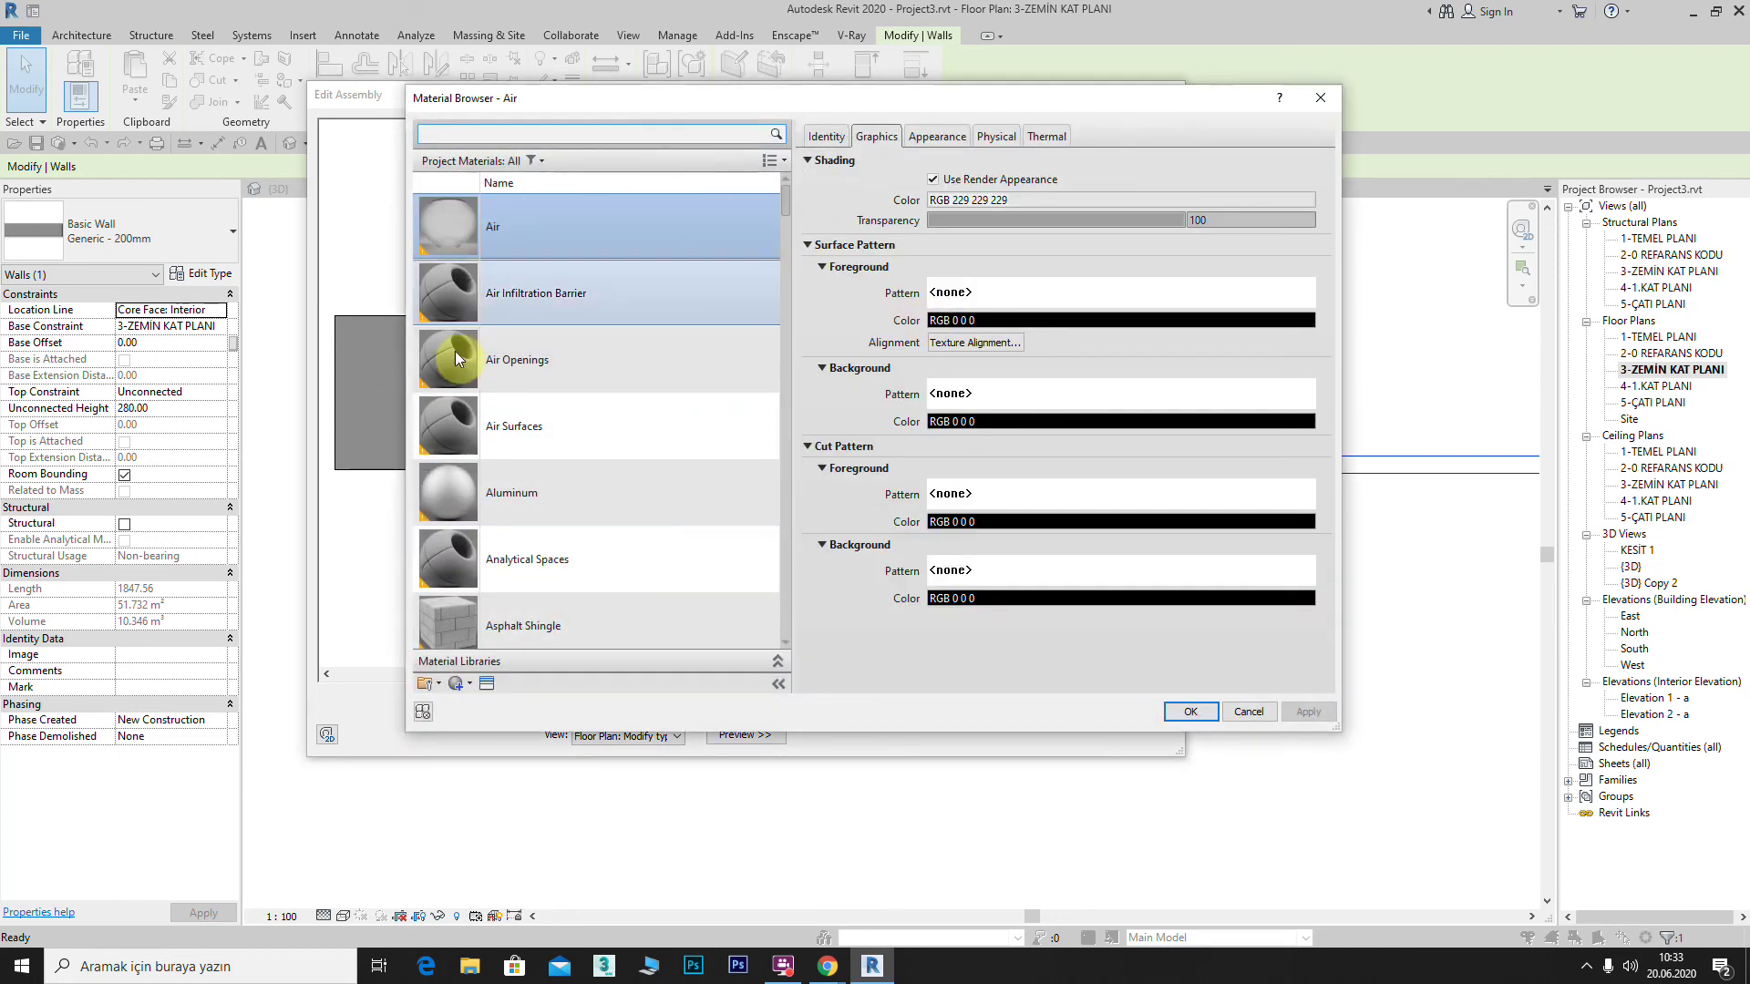
scroll(582, 503, "down", 4)
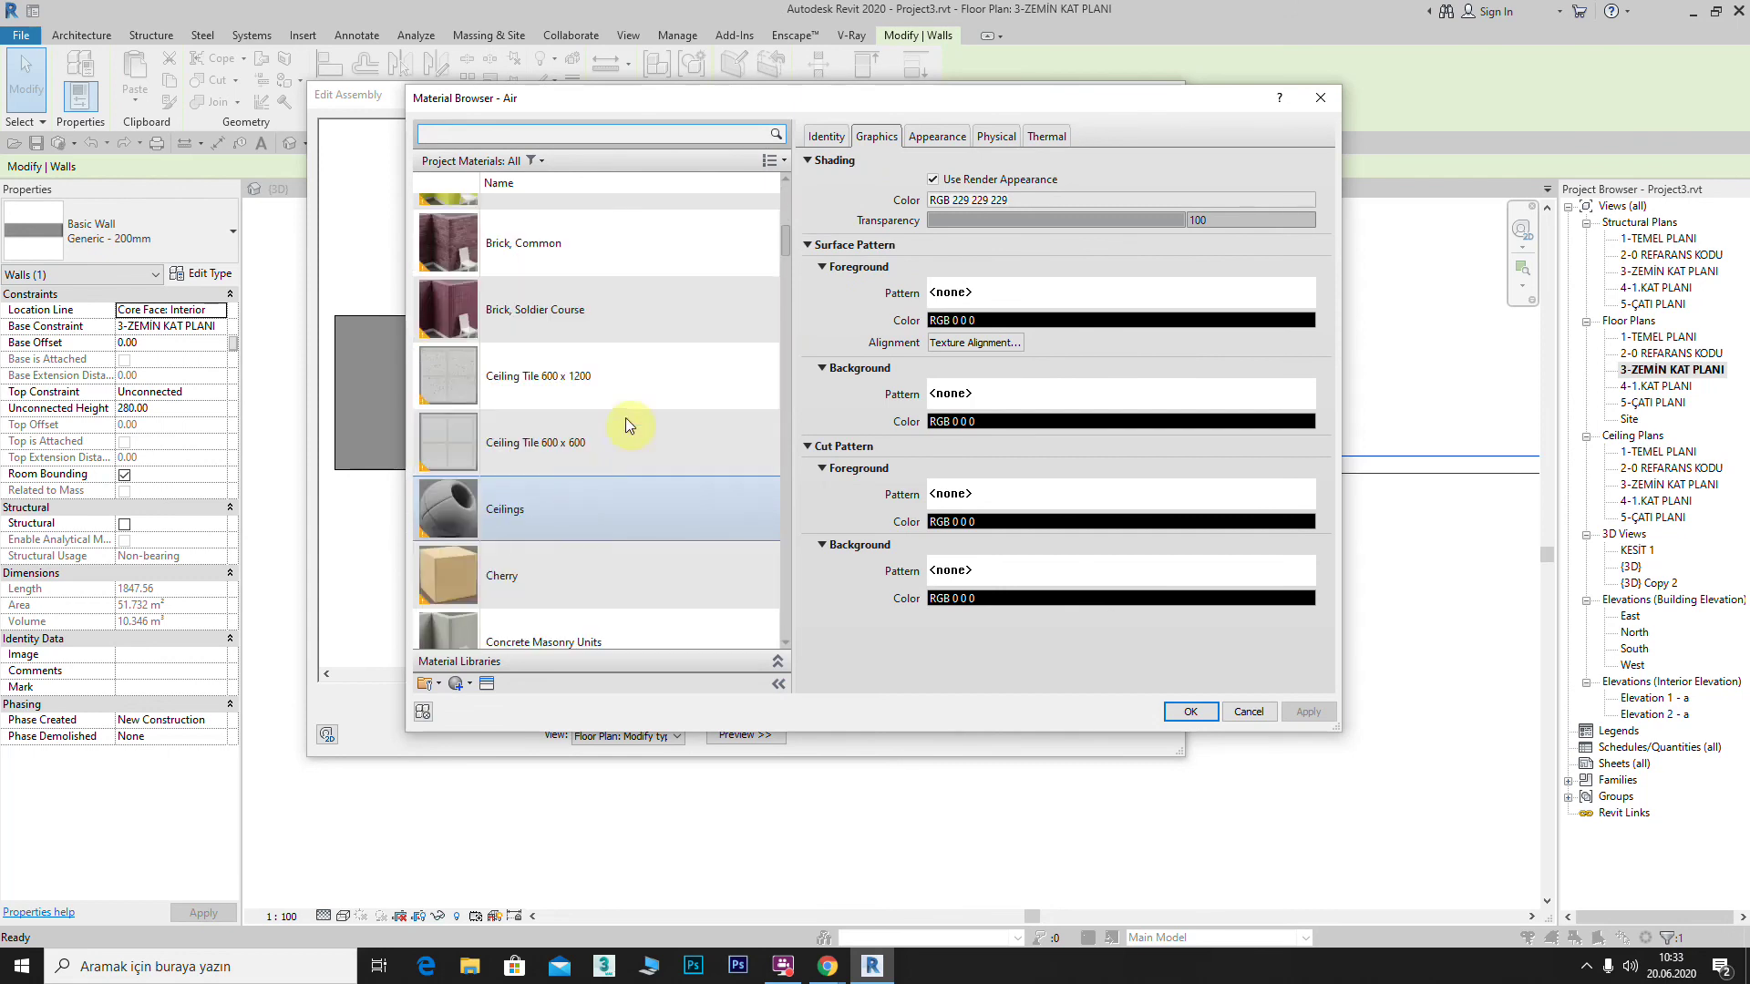
scroll(574, 405, "up", 5)
scroll(574, 405, "down", 3)
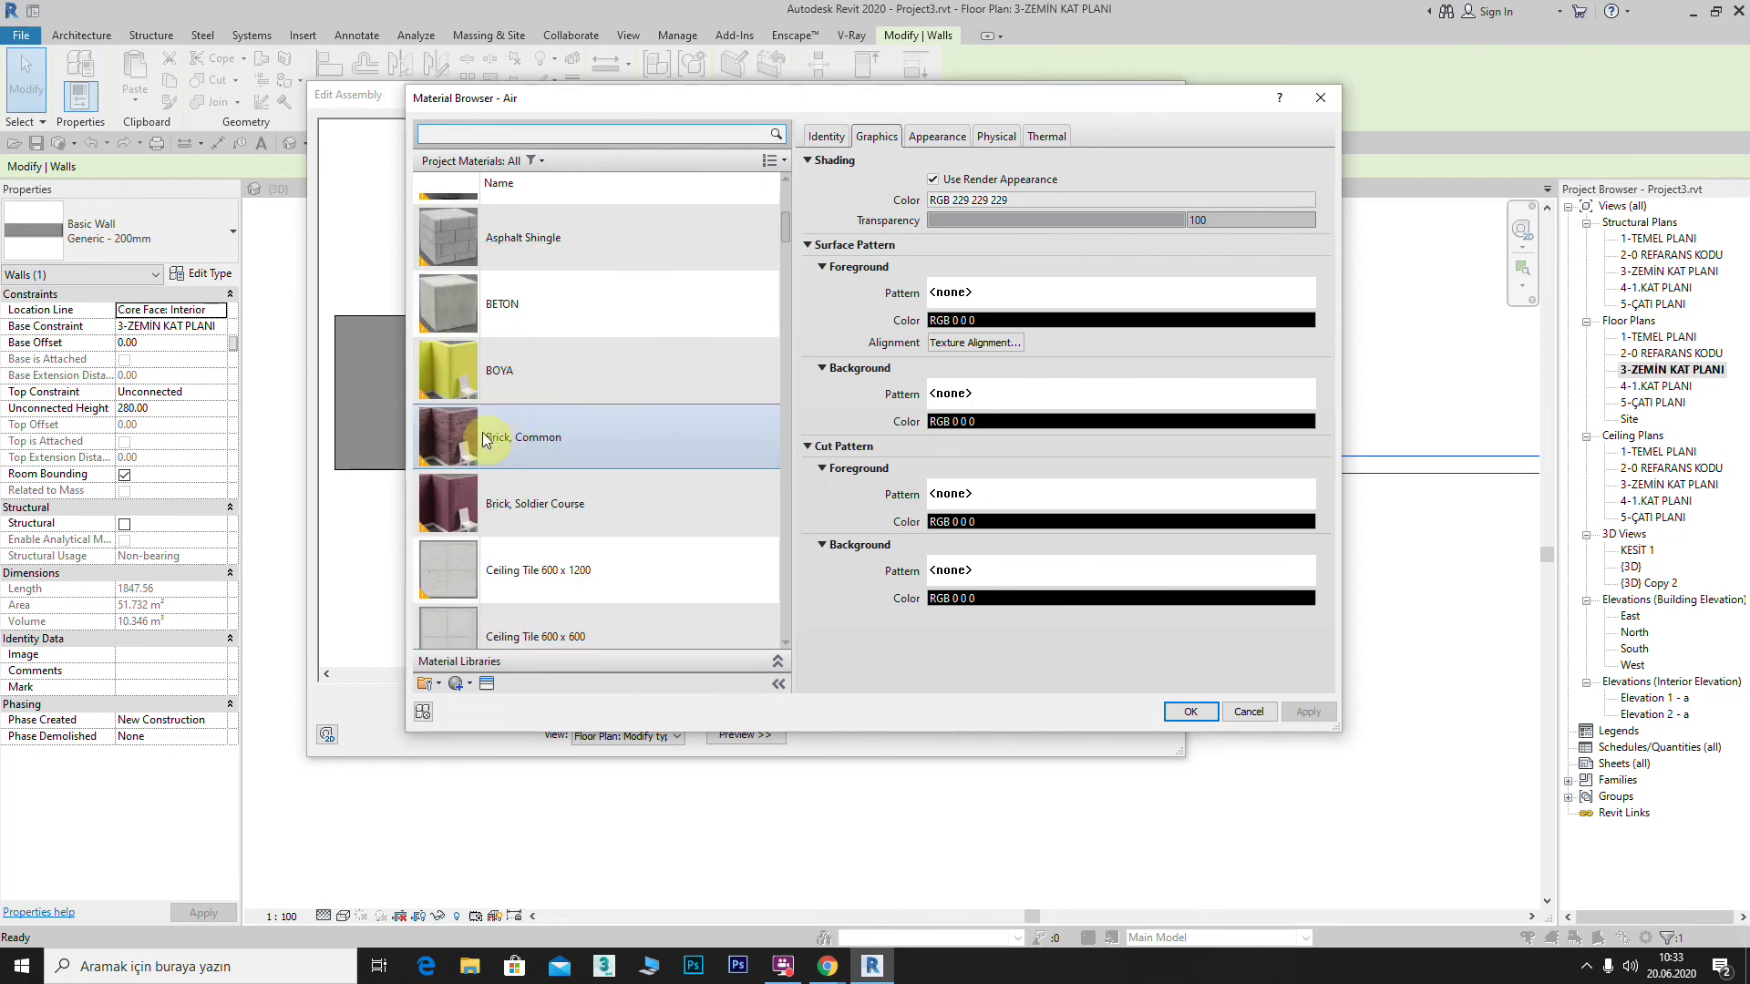
right_click(535, 429)
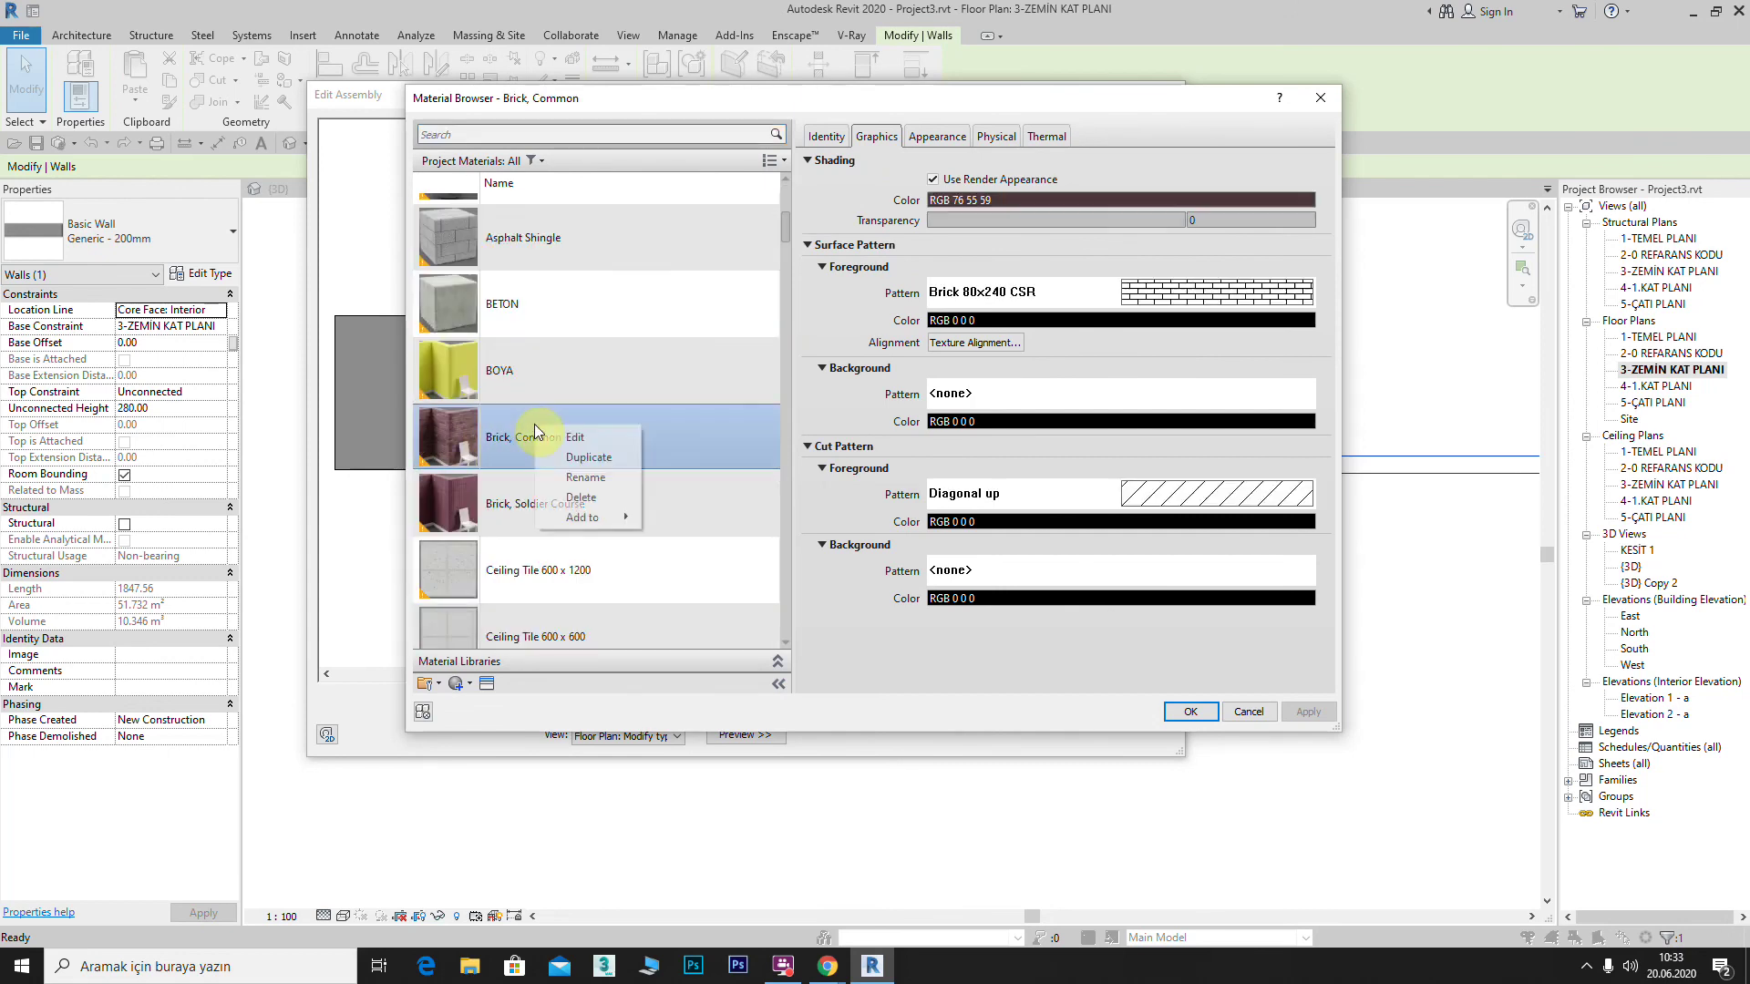
left_click(603, 458)
type("tuğla duvar")
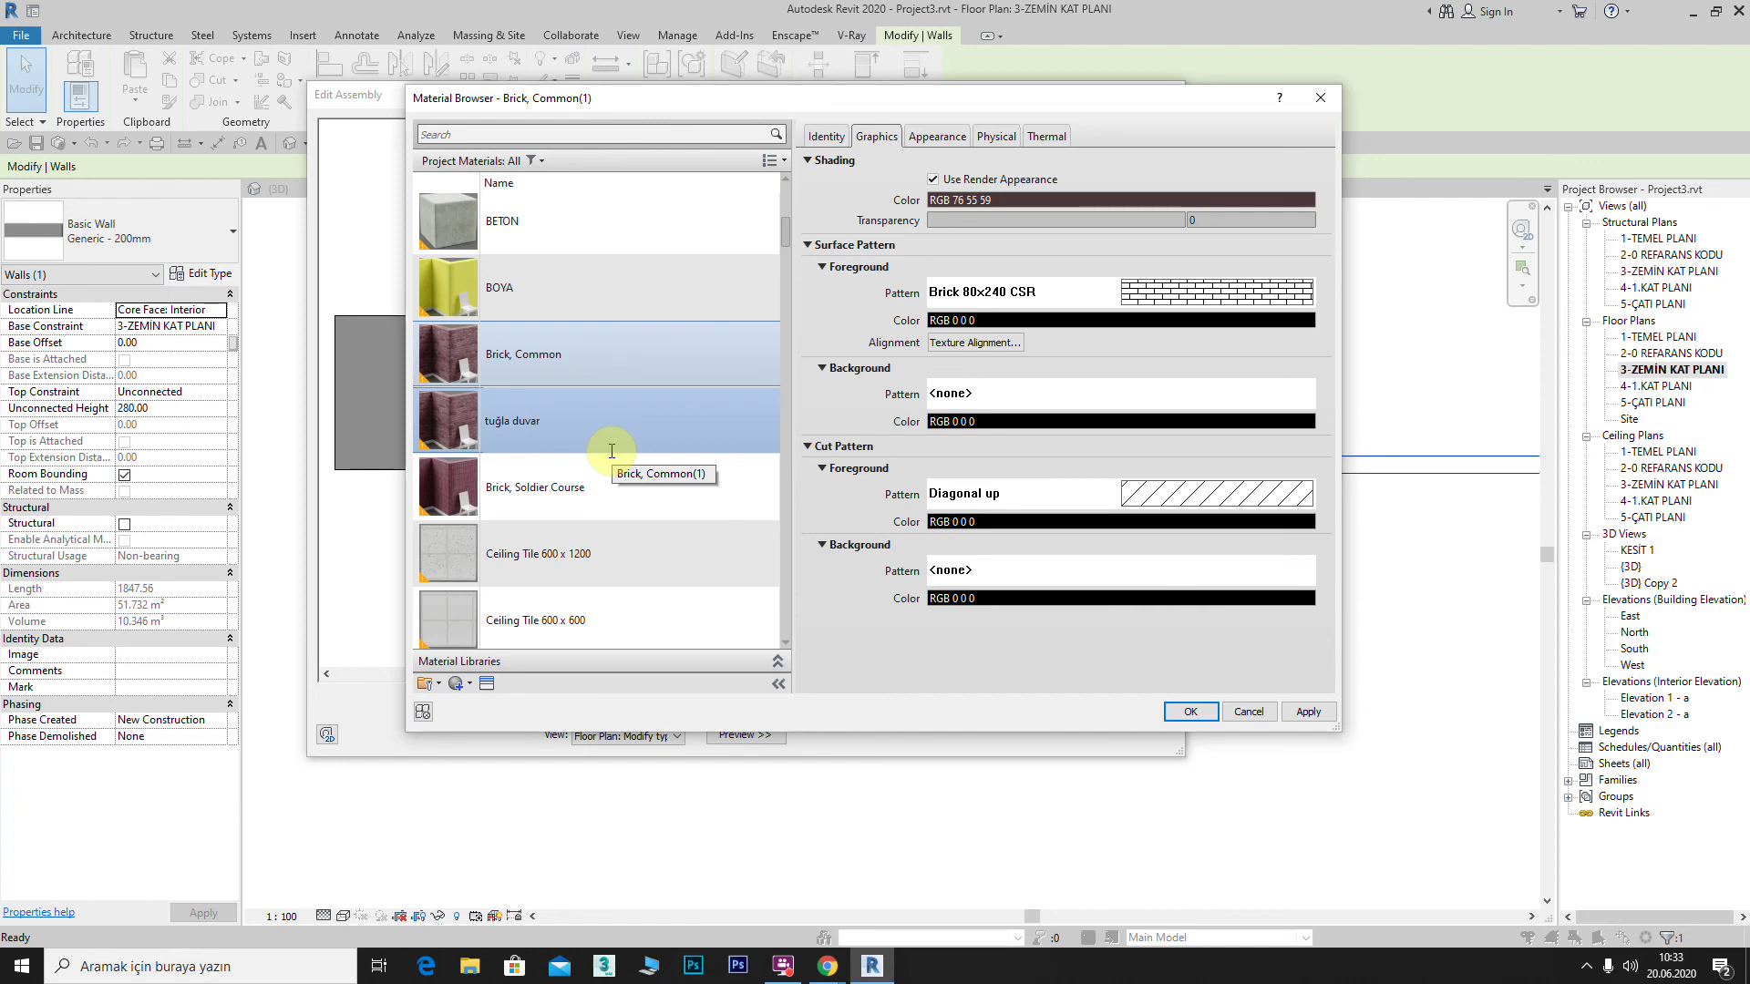
left_click(1190, 711)
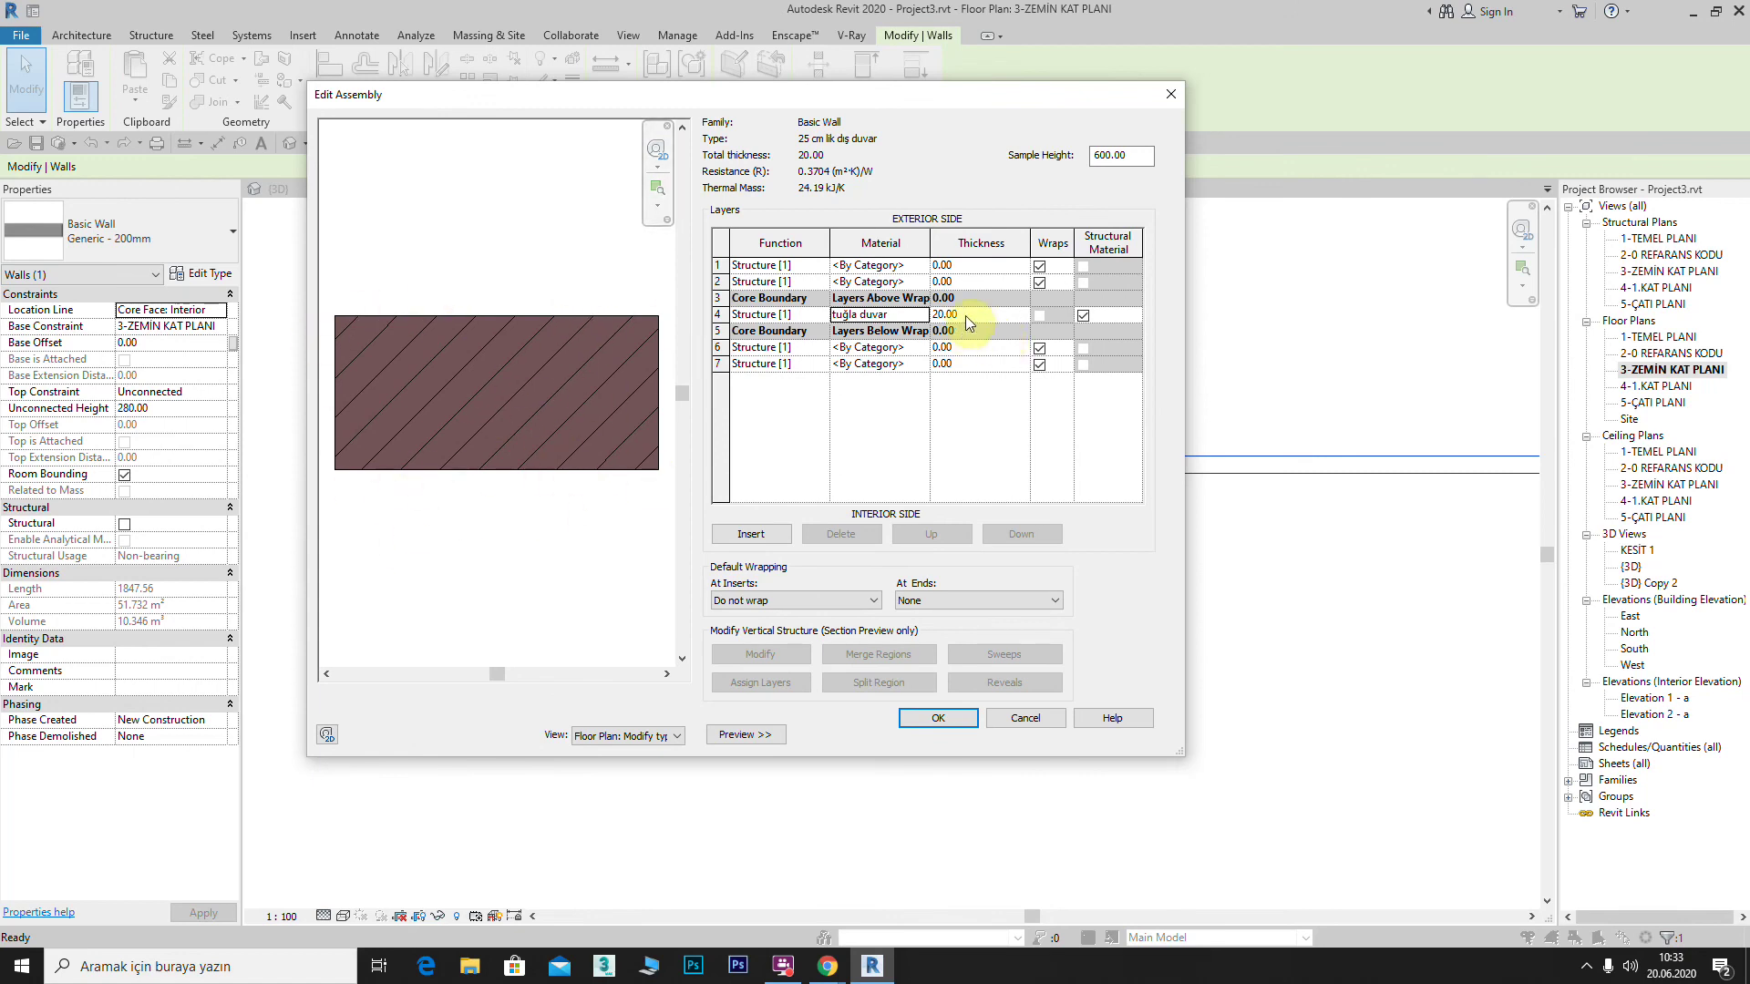
Step: Change the brick core layer from 20 to 25 cm and set the second layer's function to Substrate [2]
left_click_drag(967, 315, 927, 321)
type("25")
key("Return")
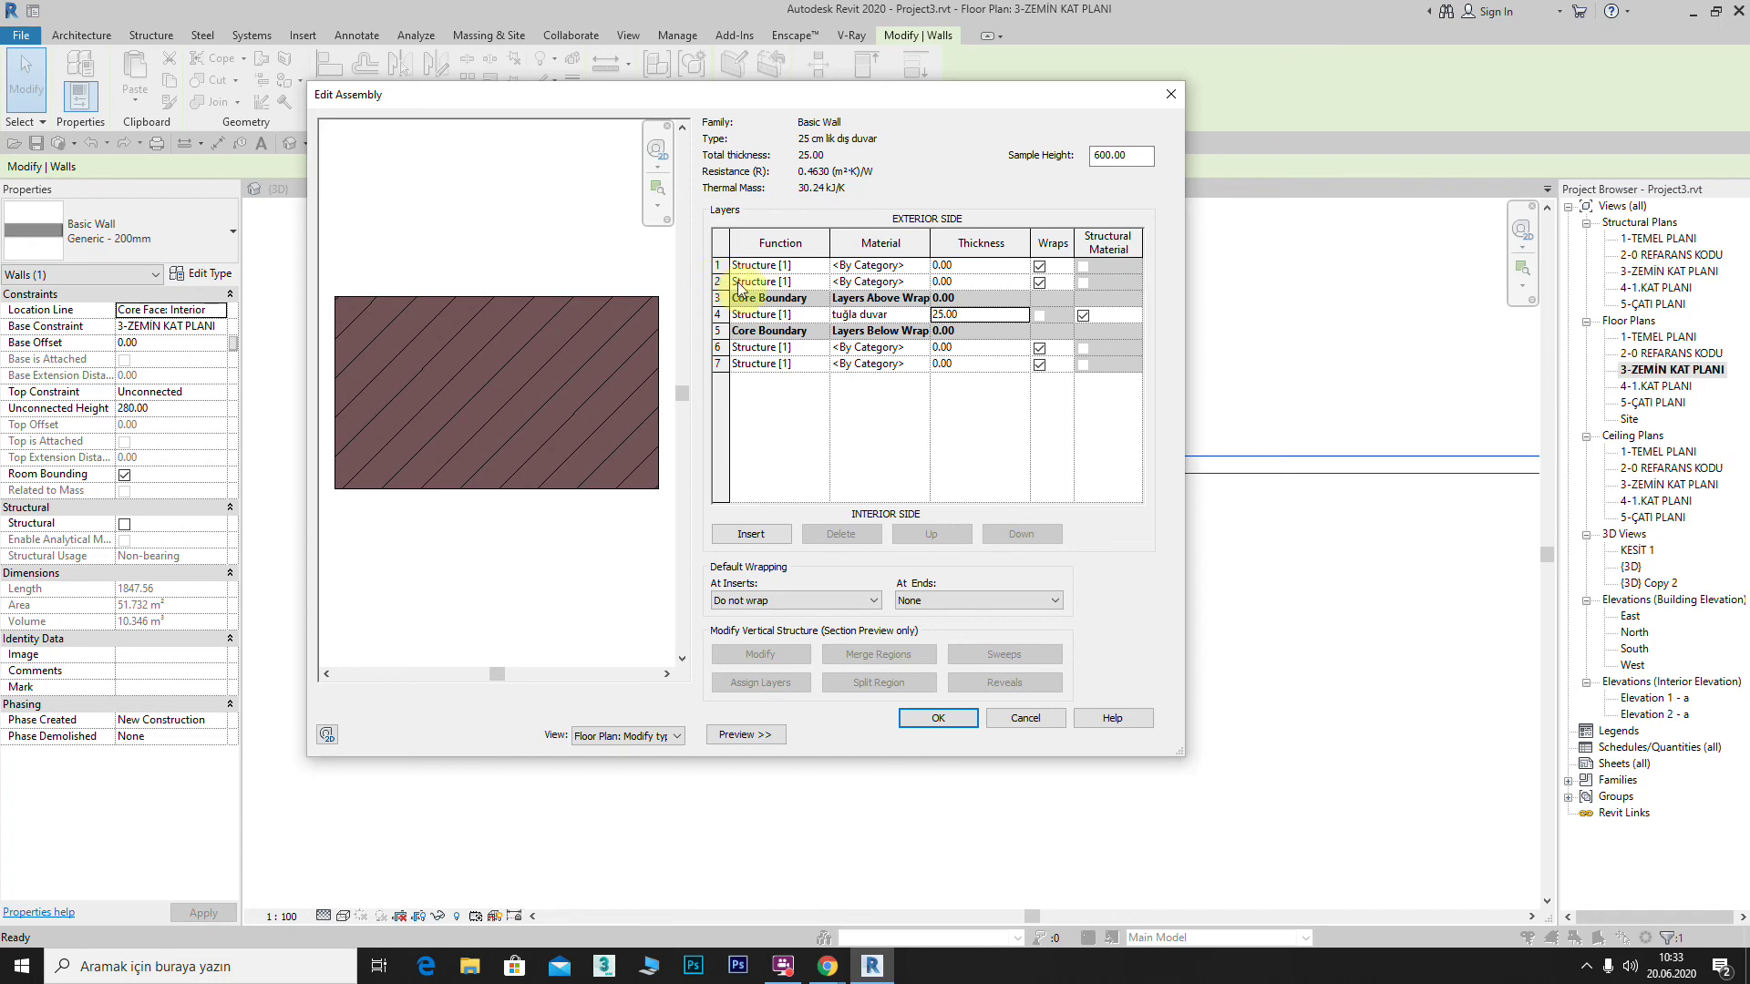
left_click(821, 283)
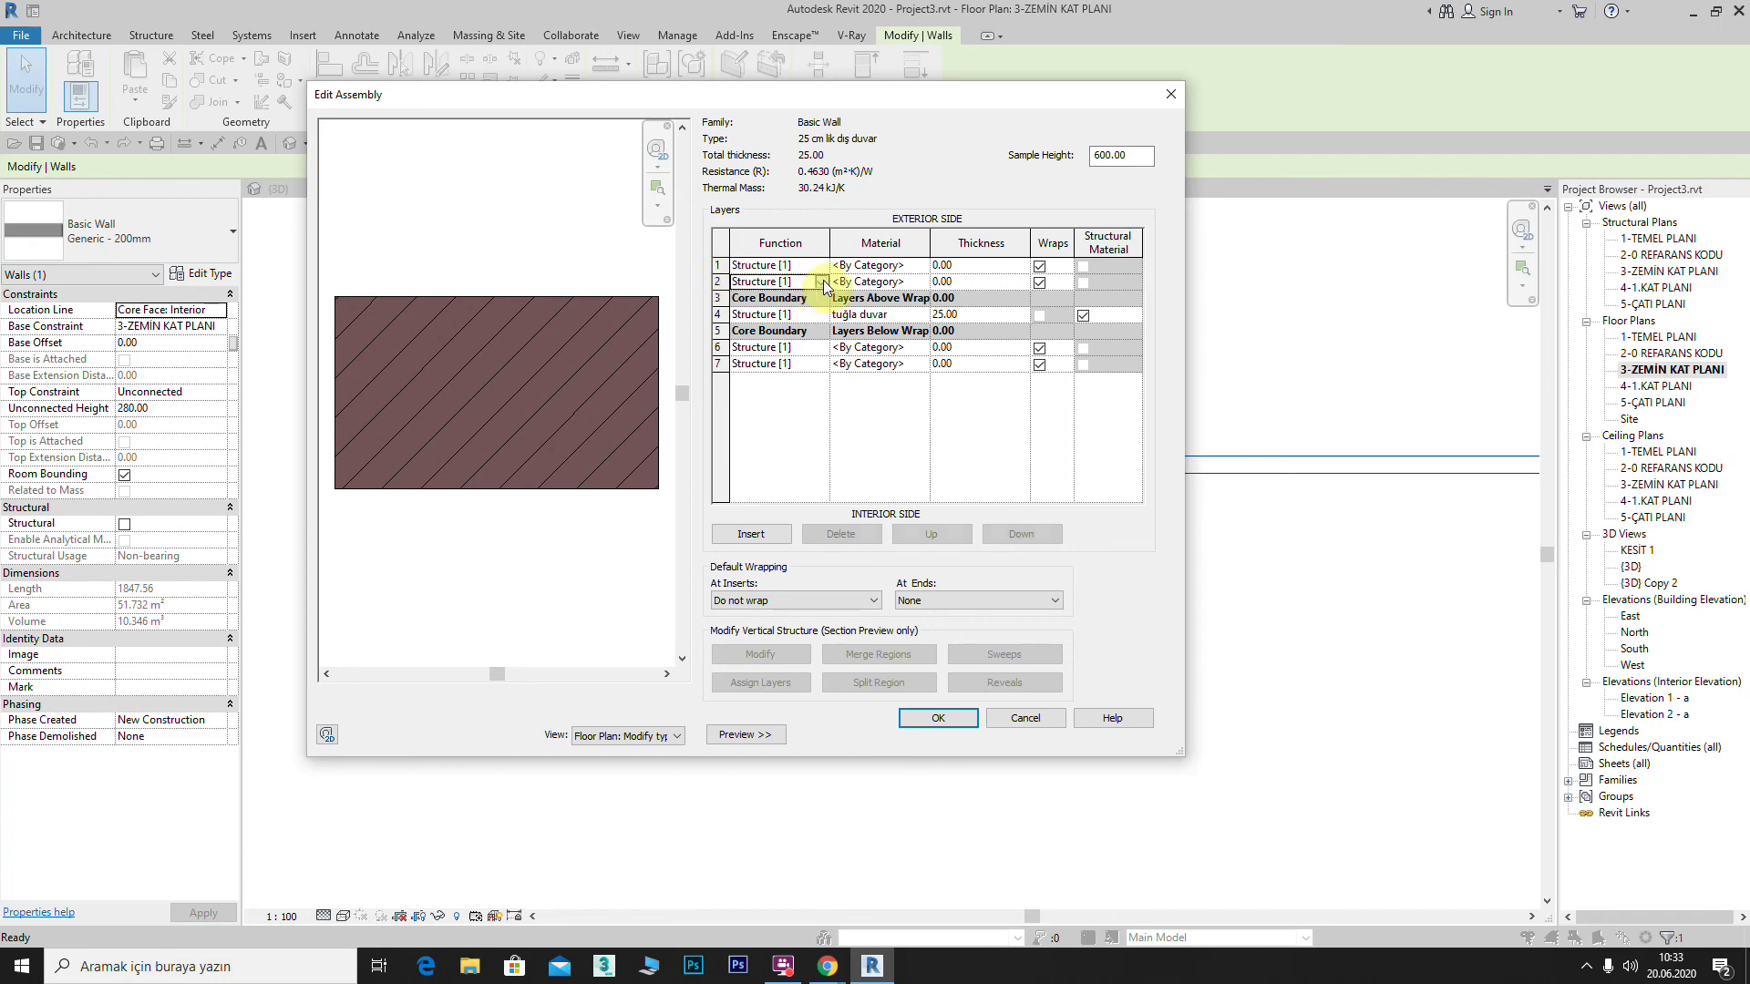
left_click(787, 312)
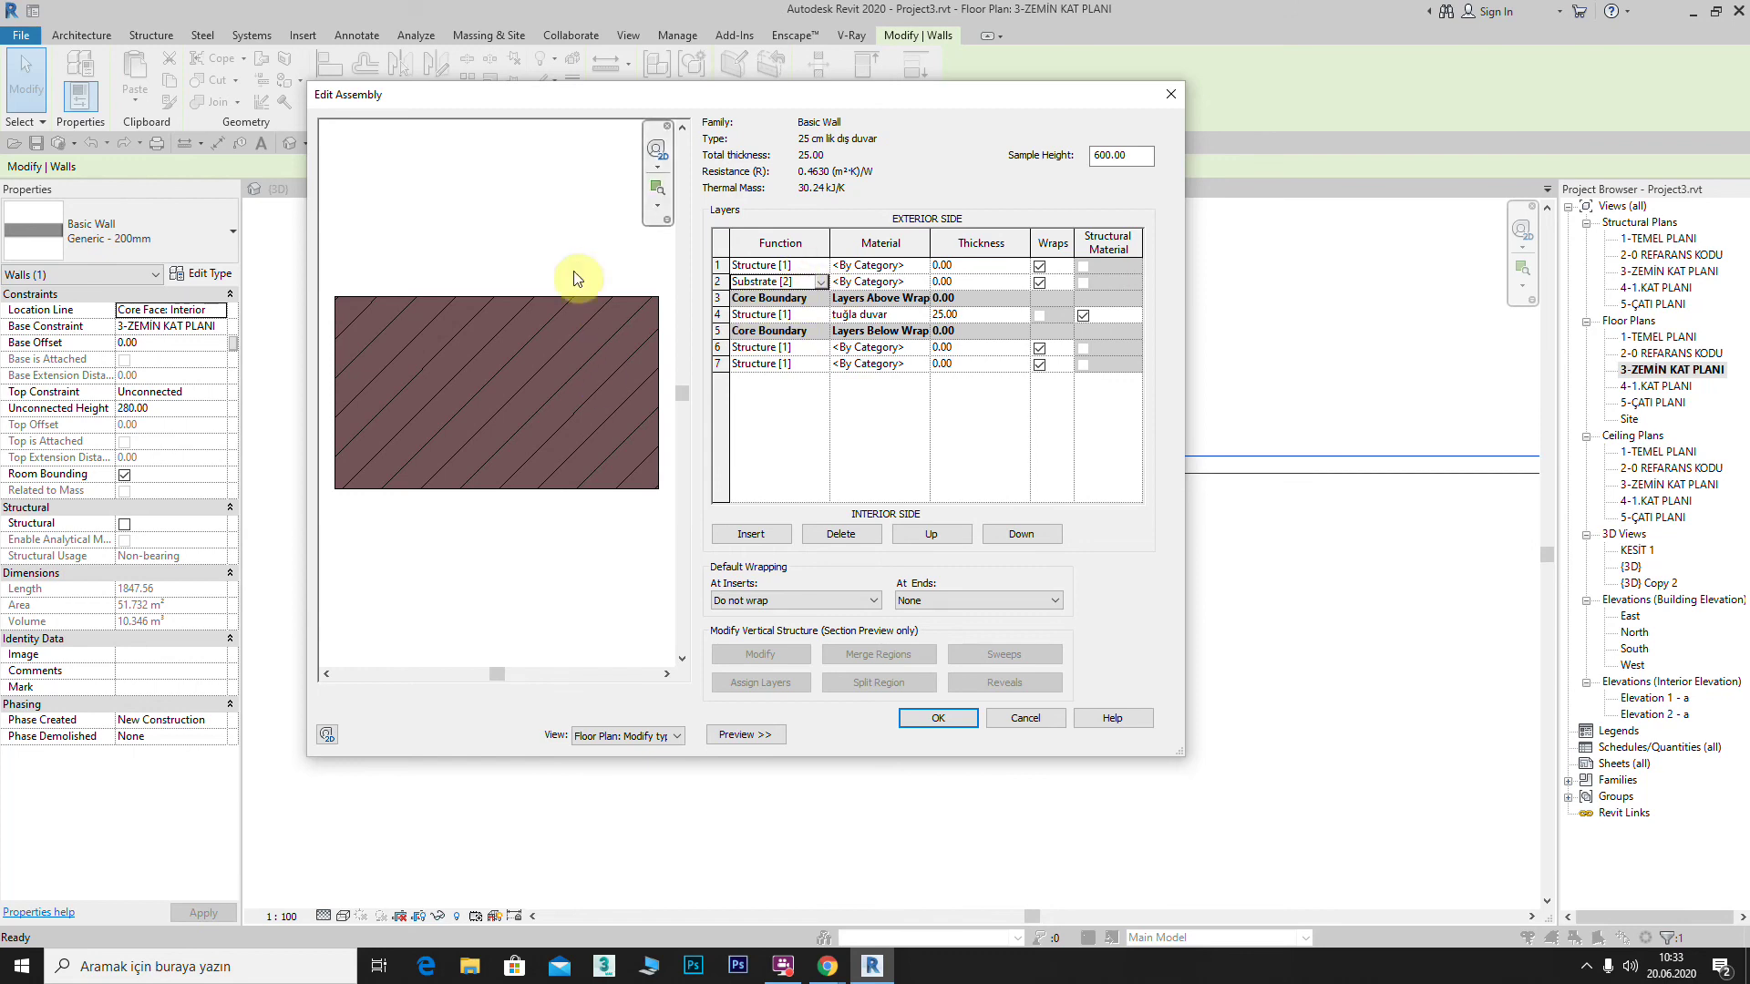
left_click(821, 282)
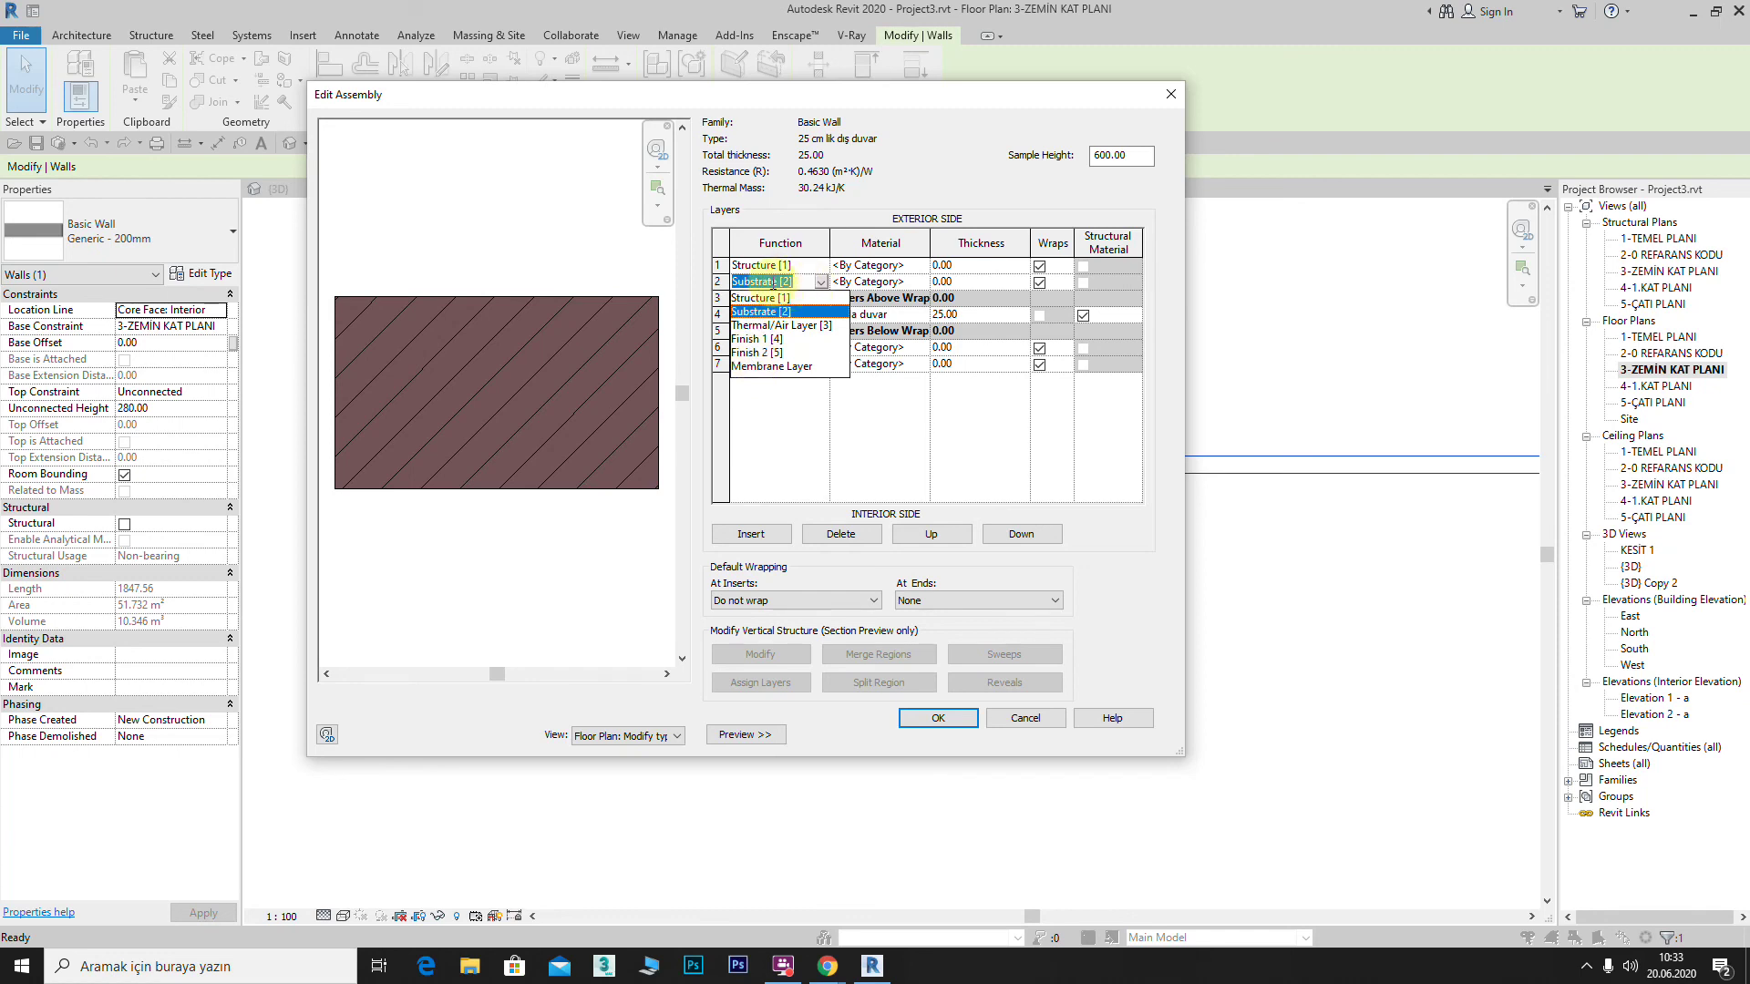
left_click(788, 433)
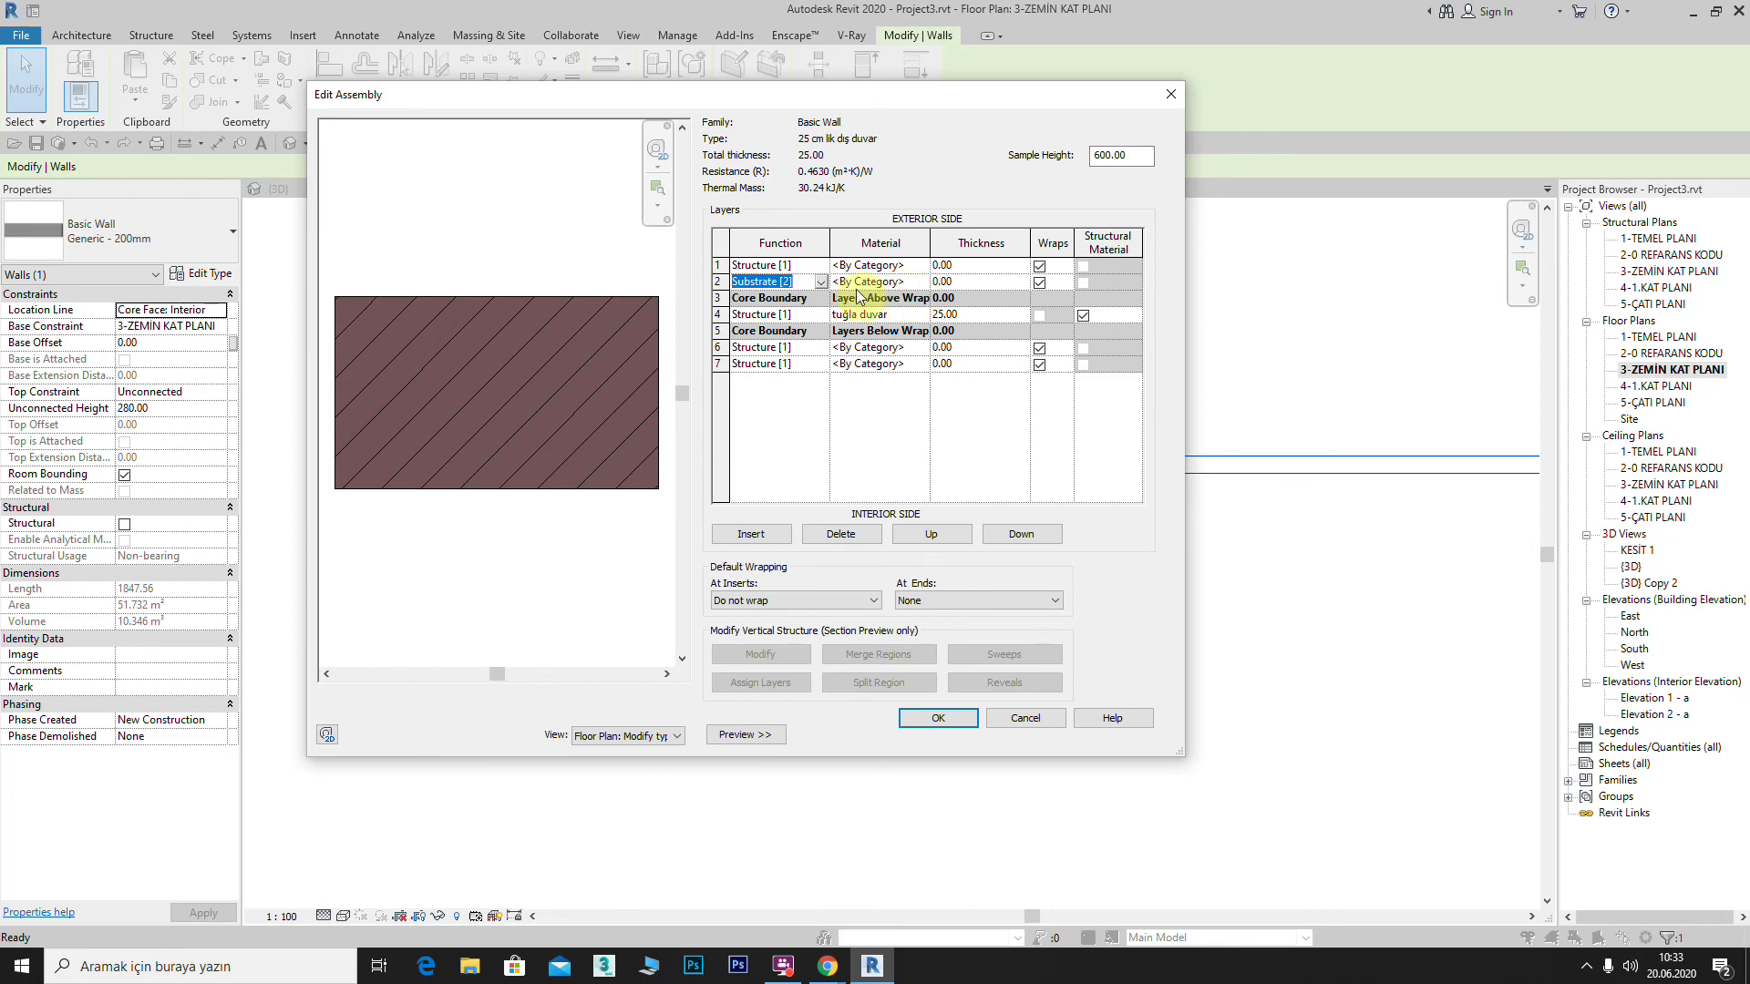
left_click(919, 288)
Step: Browse the project materials for the substrate layer, previewing Vinyl Composition Tile
left_click(917, 282)
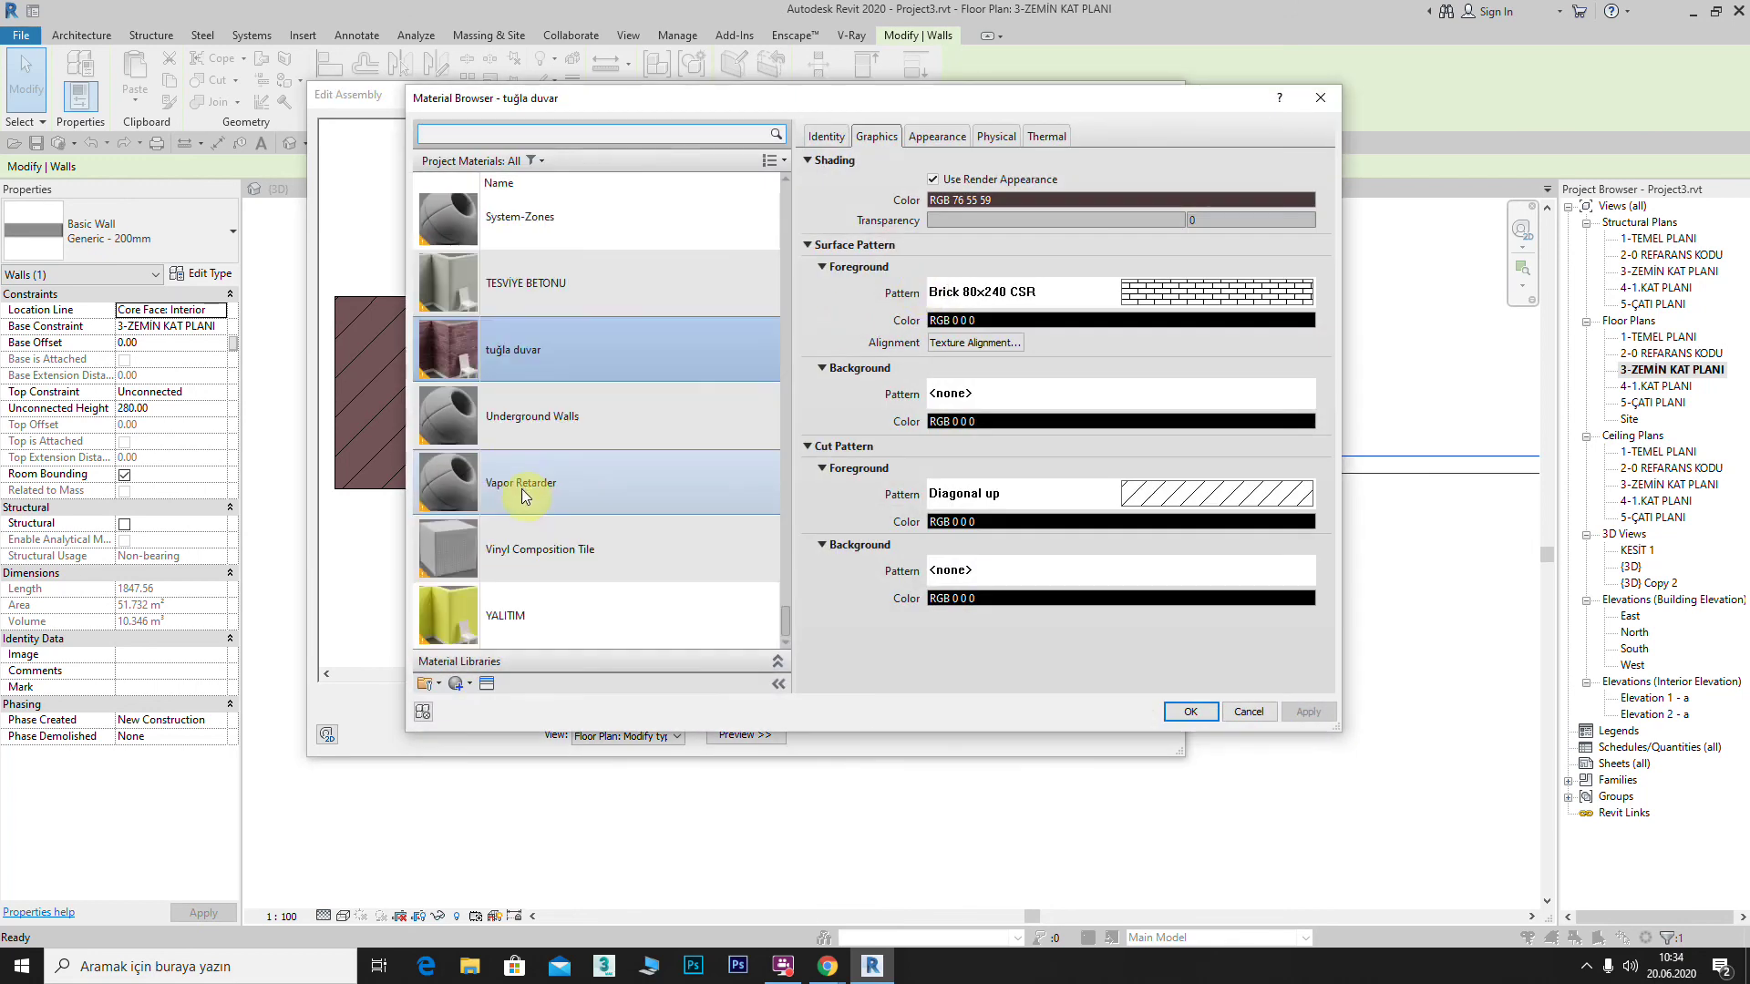
left_click(493, 551)
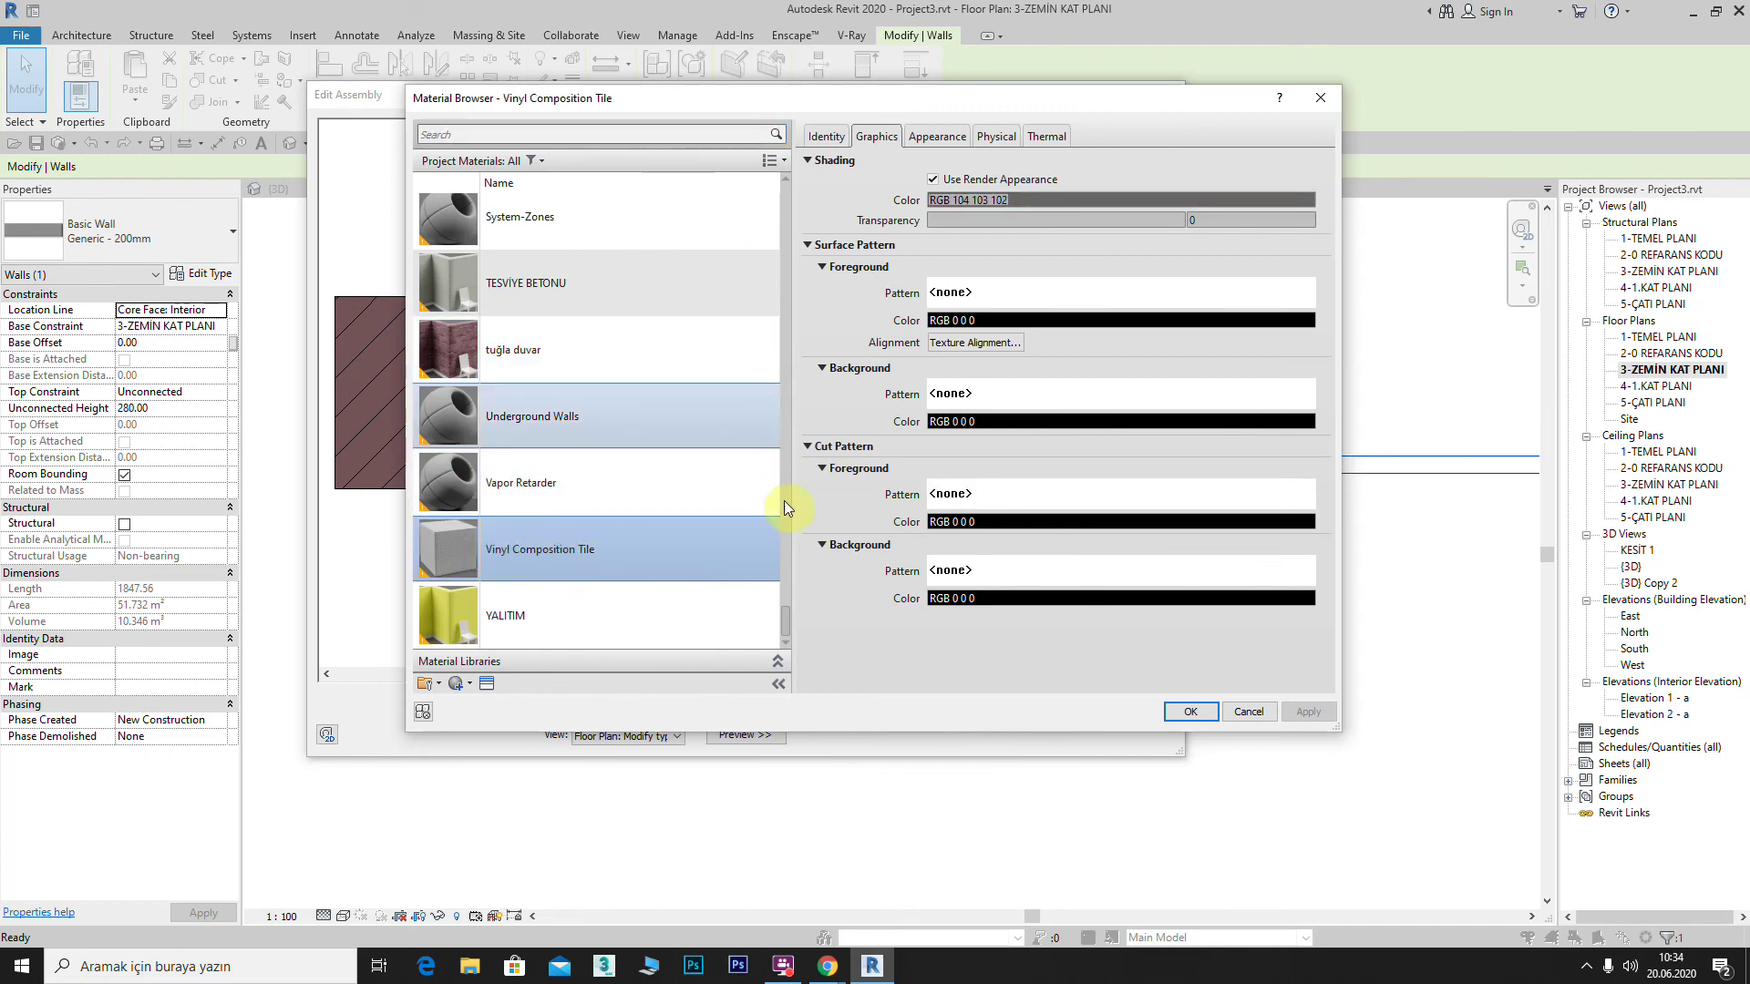
left_click_drag(786, 614, 806, 440)
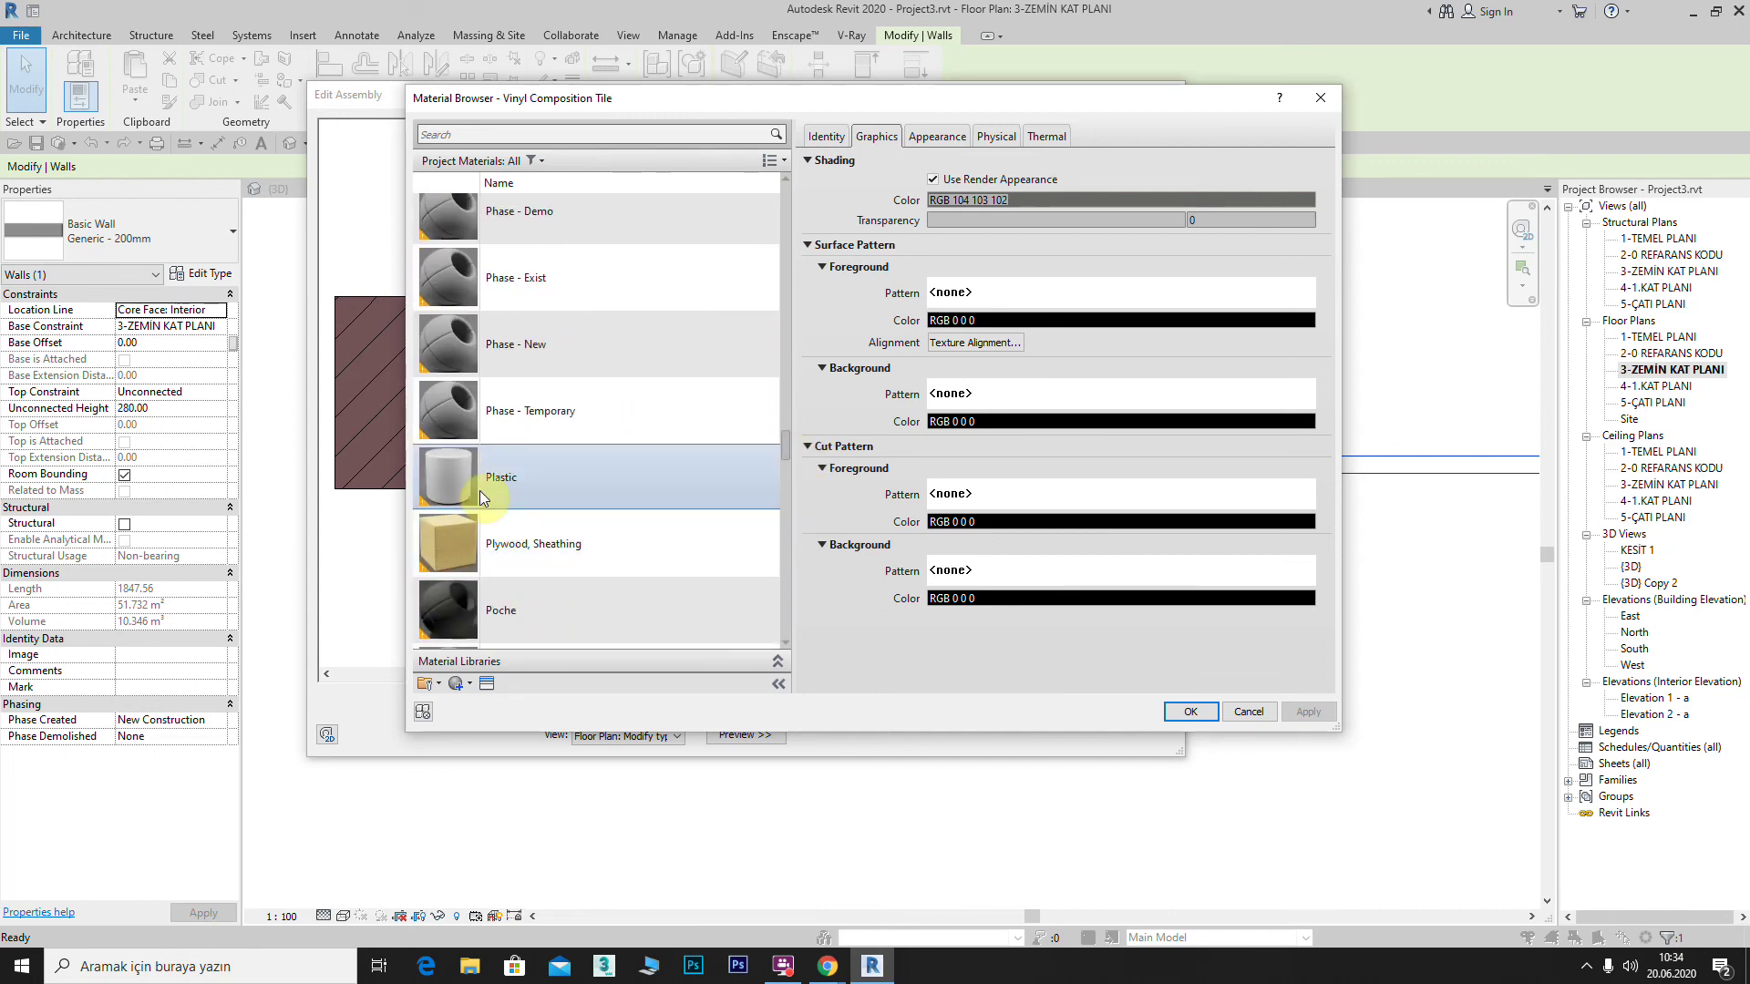